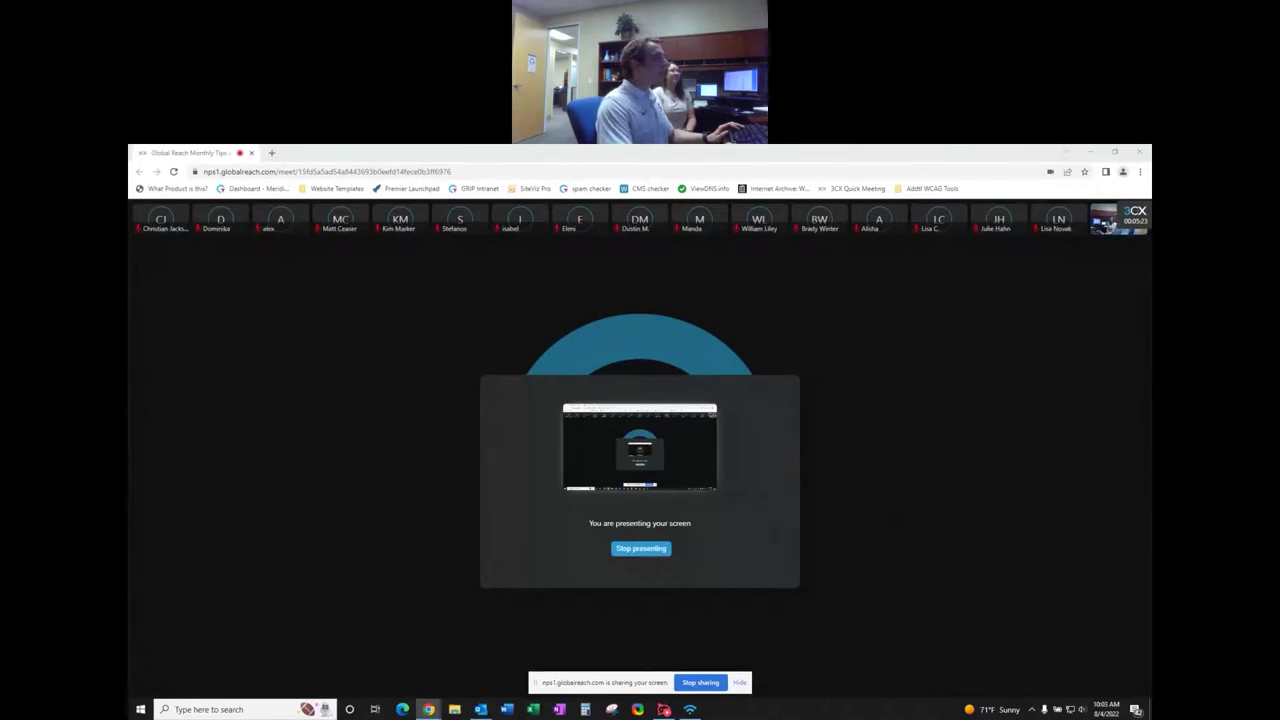
- Bring up the GRIP Tips & Tricks edit page and look over its page content
{"action": "left_click_drag", "start_coordinate": [1150, 400], "coordinate": [450, 147]}
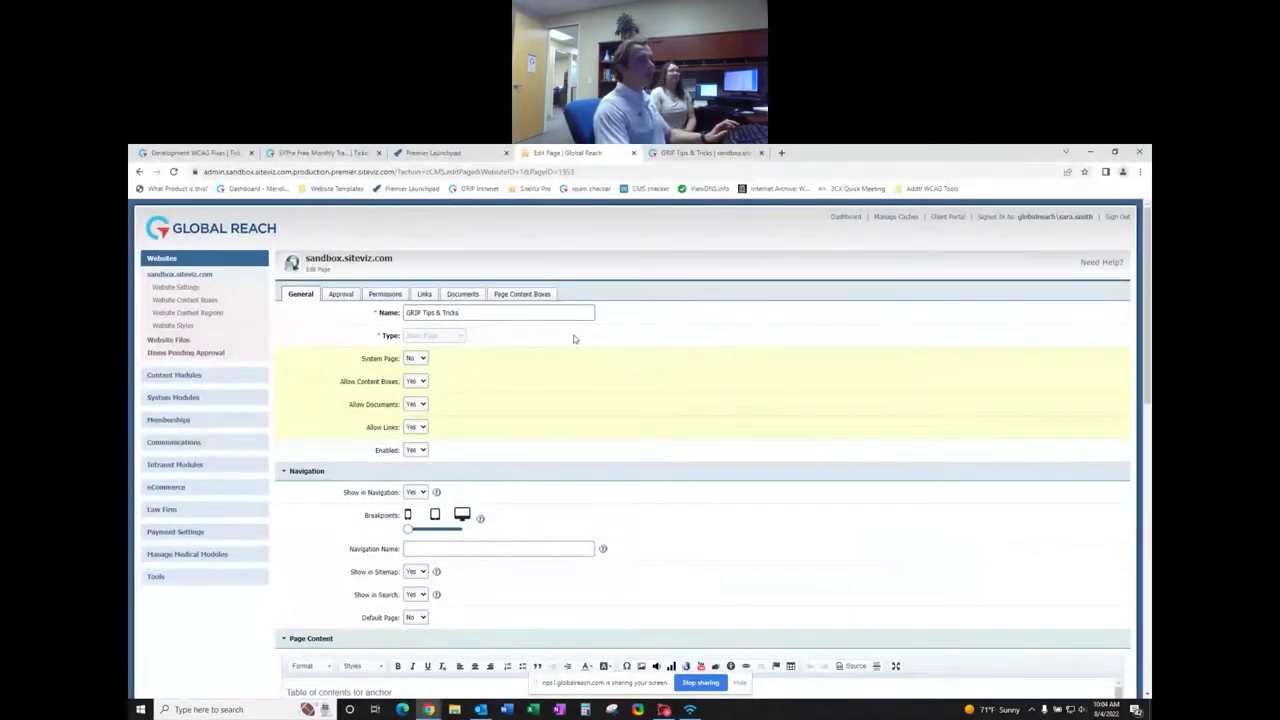
{"action": "scroll", "coordinate": [574, 339], "scroll_direction": "down", "scroll_amount": 3}
{"action": "scroll", "coordinate": [560, 467], "scroll_direction": "down", "scroll_amount": 3}
{"action": "scroll", "coordinate": [563, 466], "scroll_direction": "up", "scroll_amount": 5}
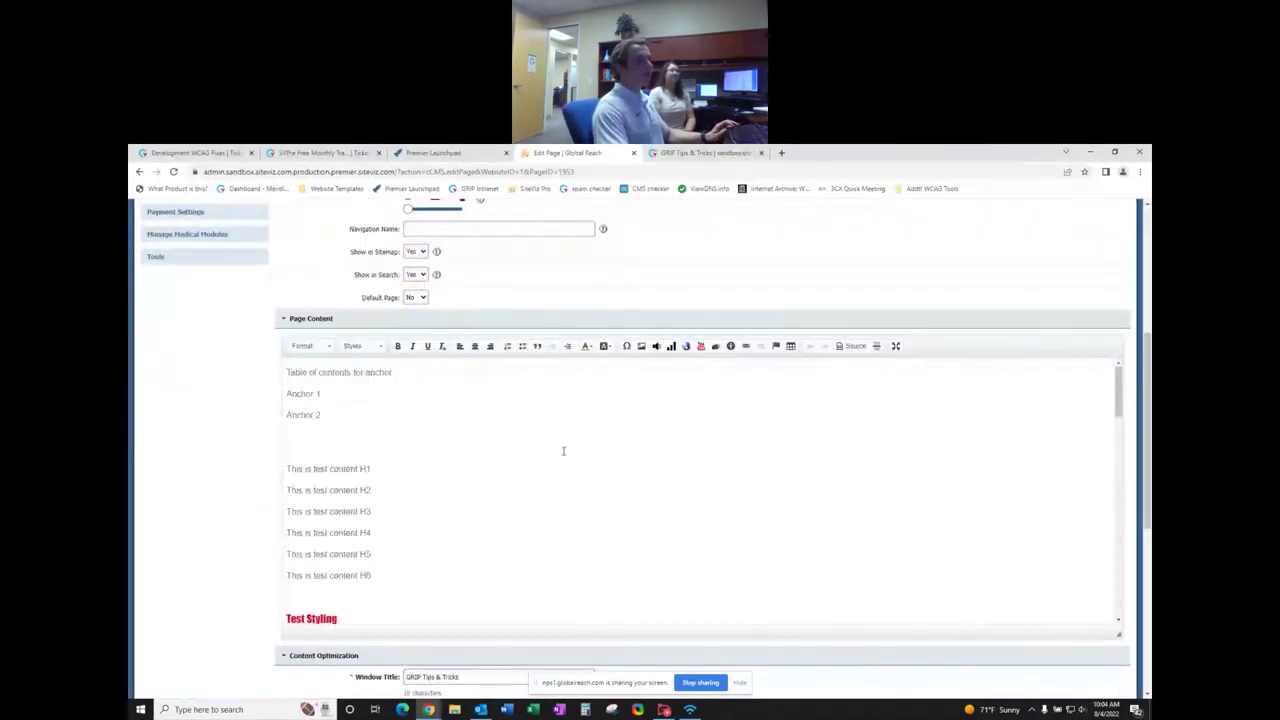
{"action": "scroll", "coordinate": [581, 432], "scroll_direction": "down", "scroll_amount": 3}
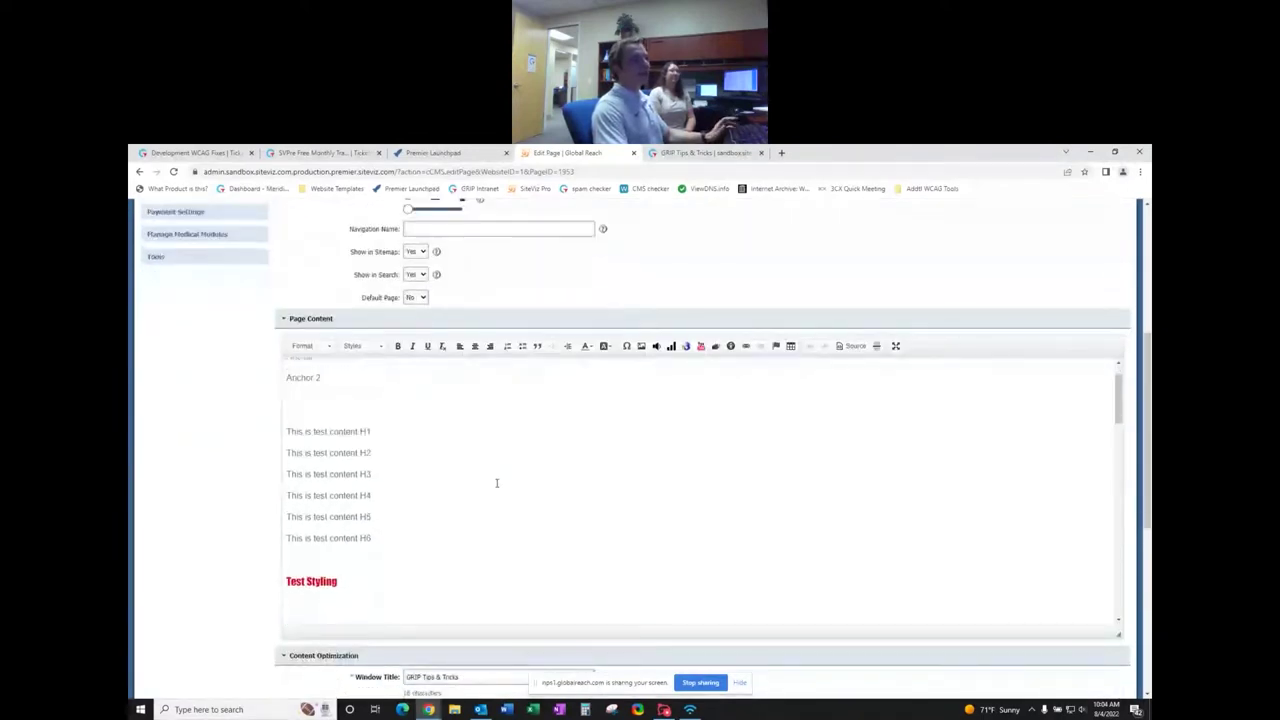
{"action": "scroll", "coordinate": [537, 489], "scroll_direction": "up", "scroll_amount": 1}
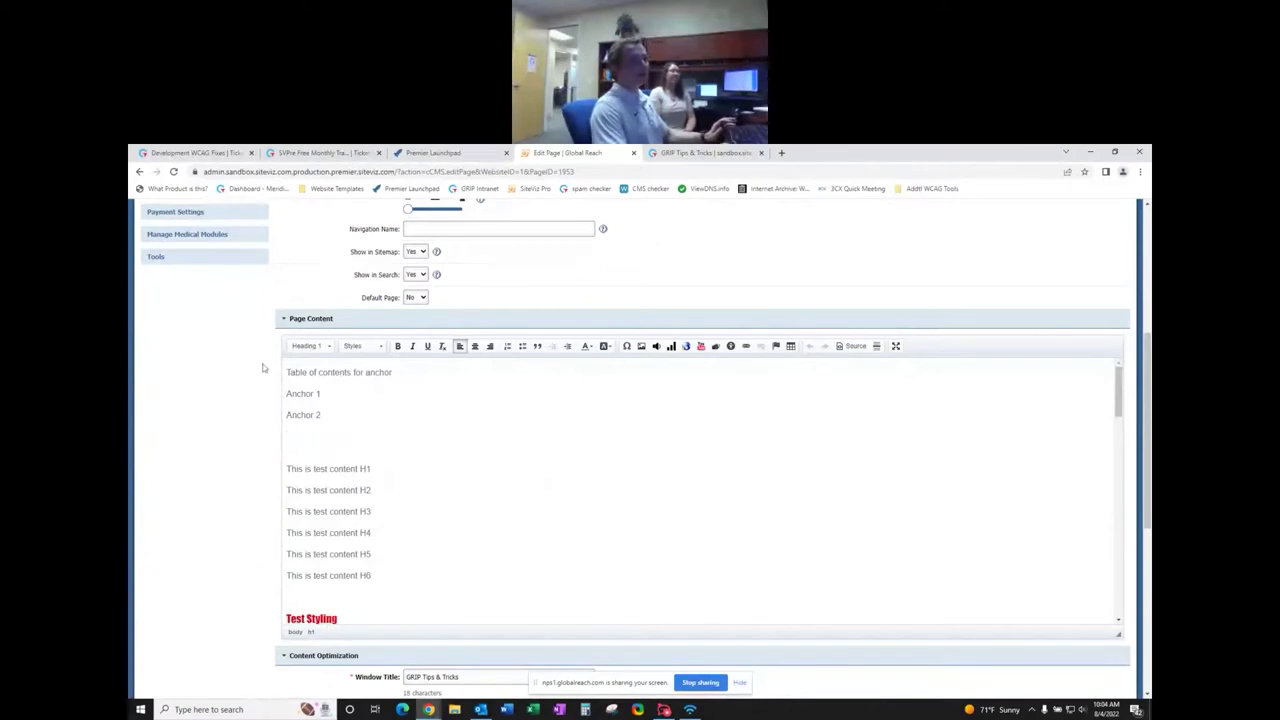
- Set the empty heading line above the test content to the Normal paragraph format
{"action": "left_click", "coordinate": [322, 346]}
{"action": "left_click", "coordinate": [316, 373]}
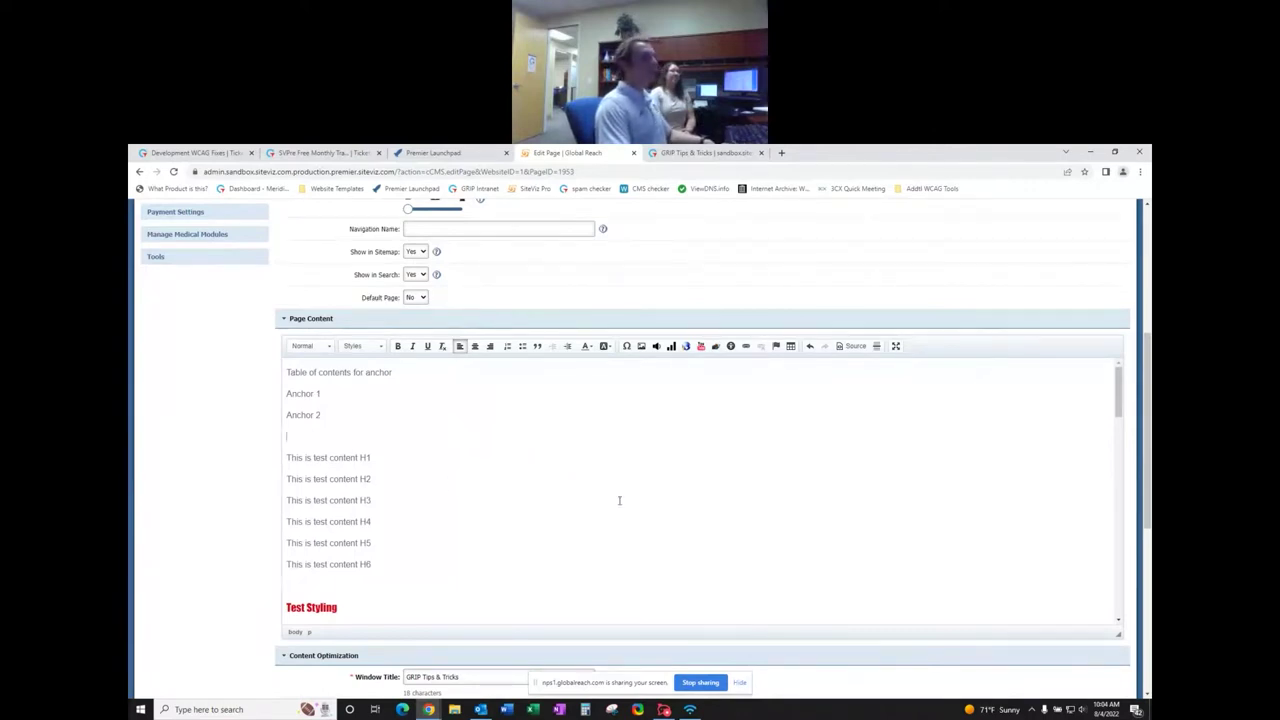
{"action": "scroll", "coordinate": [619, 500], "scroll_direction": "up", "scroll_amount": 4}
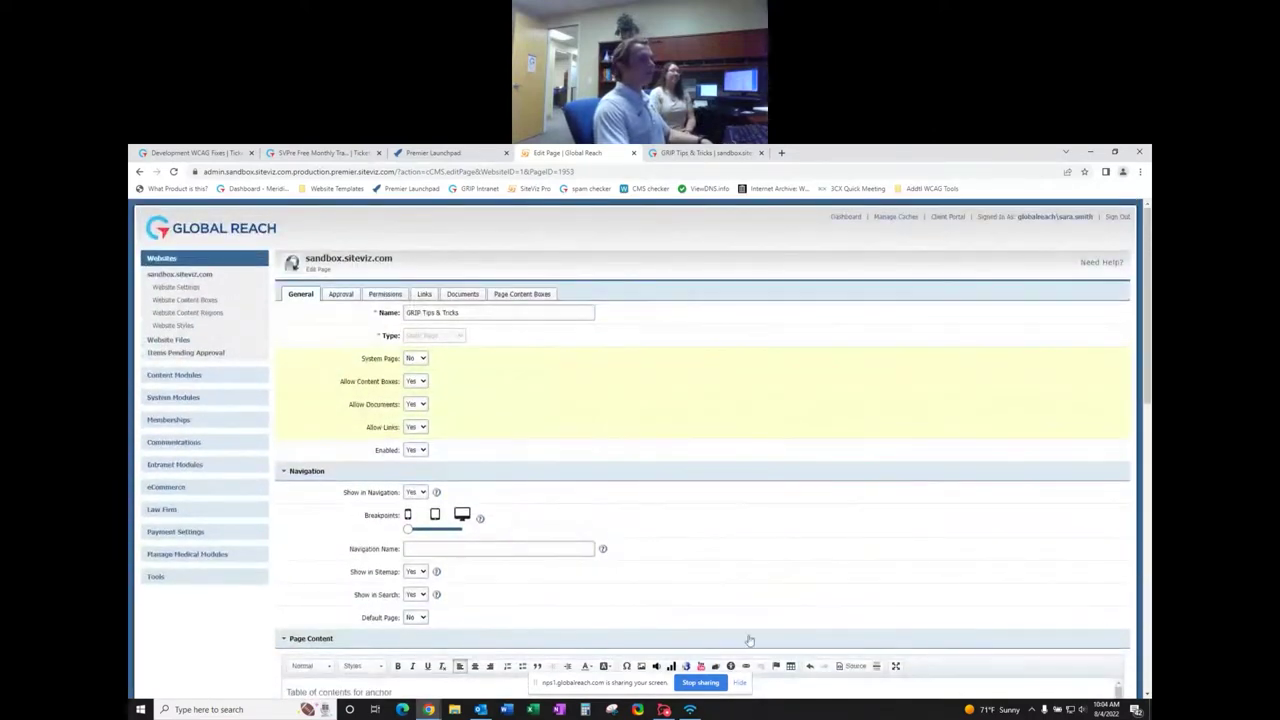
- Start a new page on sandbox.siteviz.com with type Static Page and view its empty content editor
{"action": "left_click", "coordinate": [182, 276]}
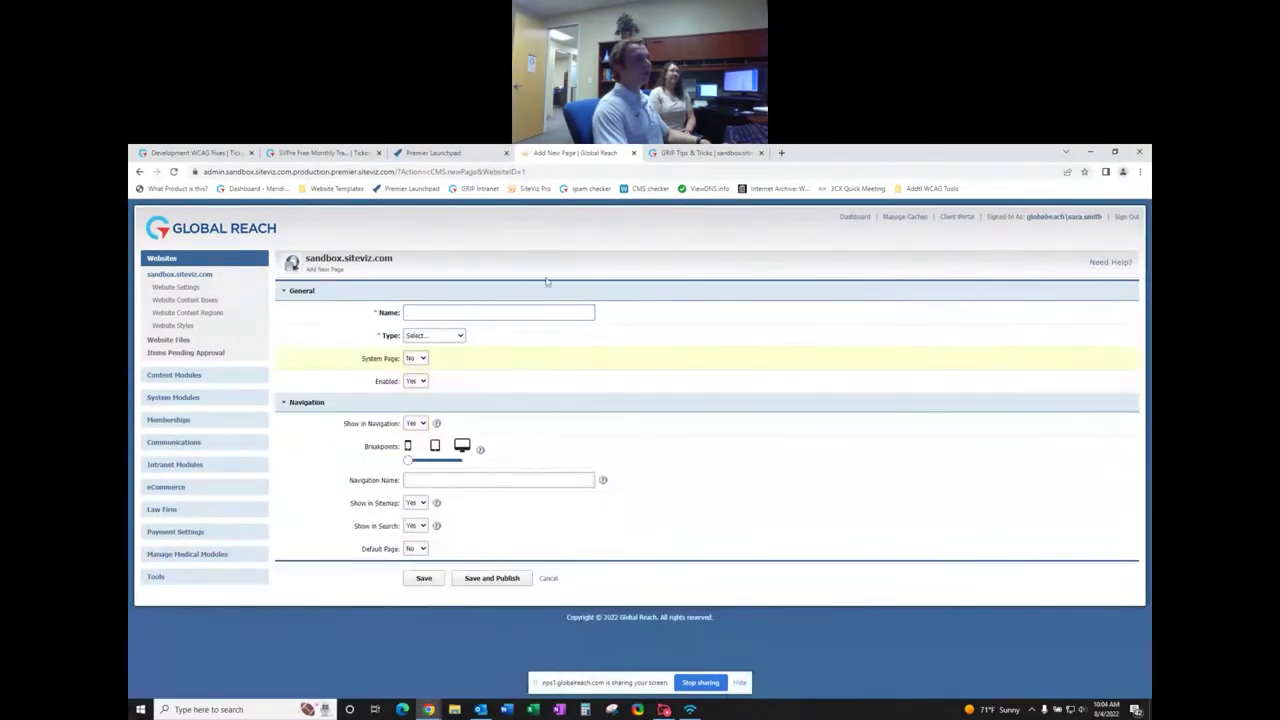
{"action": "left_click", "coordinate": [450, 337]}
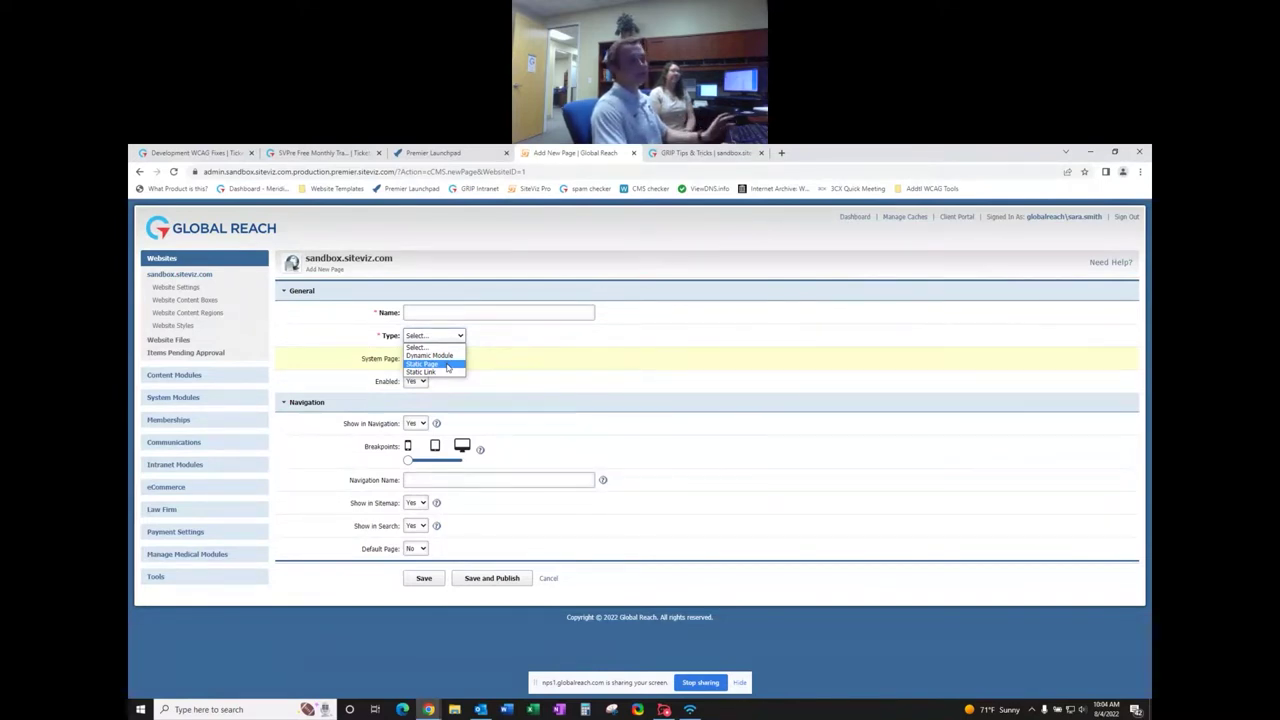
{"action": "left_click", "coordinate": [447, 366]}
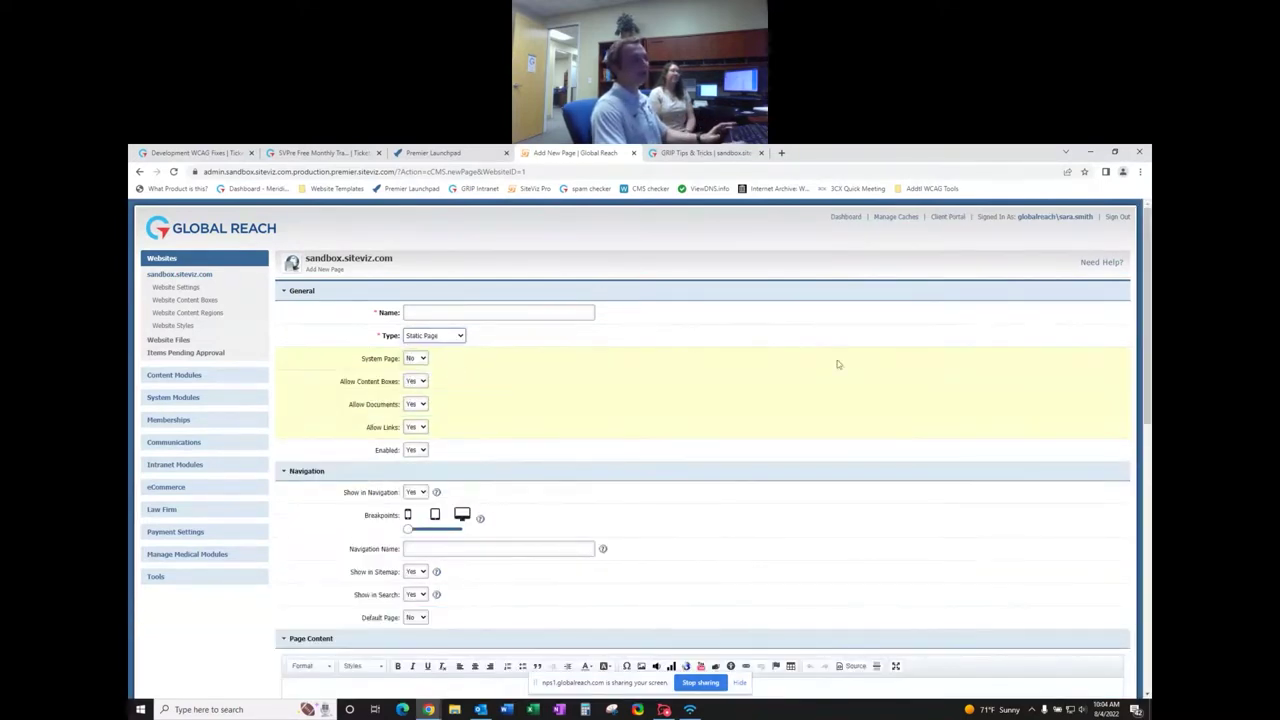
{"action": "scroll", "coordinate": [583, 401], "scroll_direction": "down", "scroll_amount": 5}
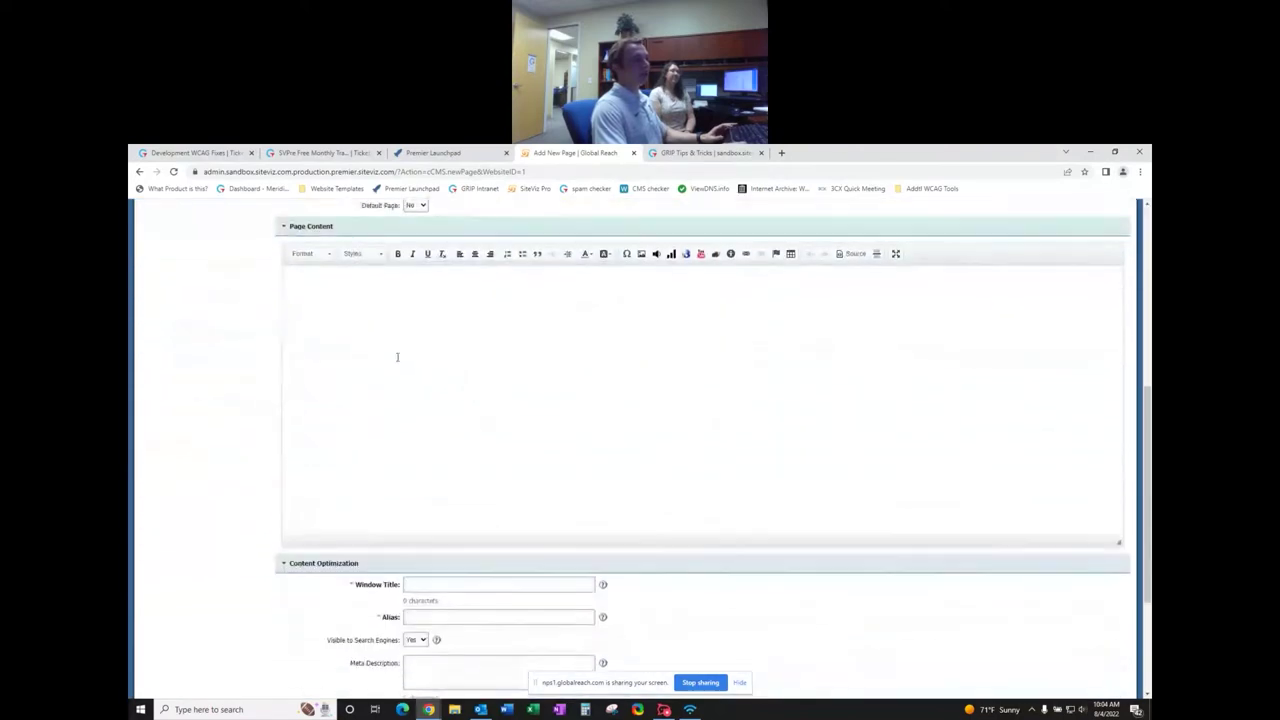
{"action": "scroll", "coordinate": [589, 377], "scroll_direction": "up", "scroll_amount": 1}
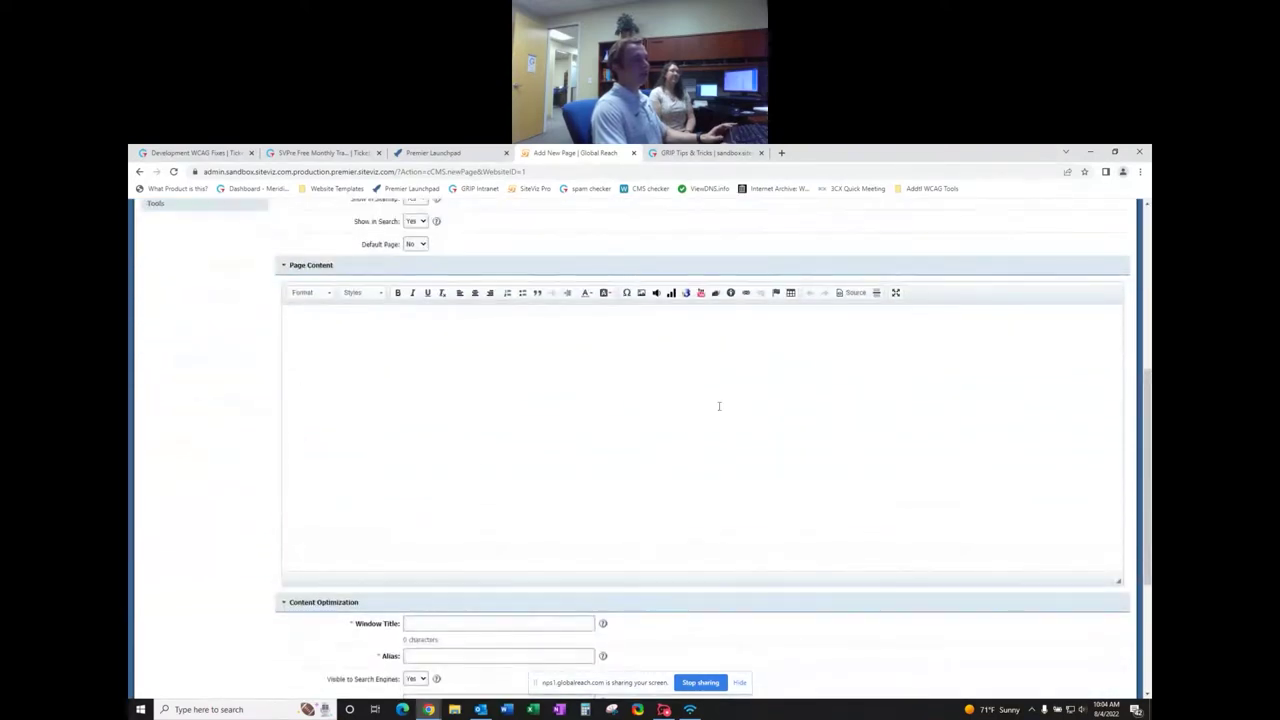
{"action": "scroll", "coordinate": [484, 349], "scroll_direction": "up", "scroll_amount": 5}
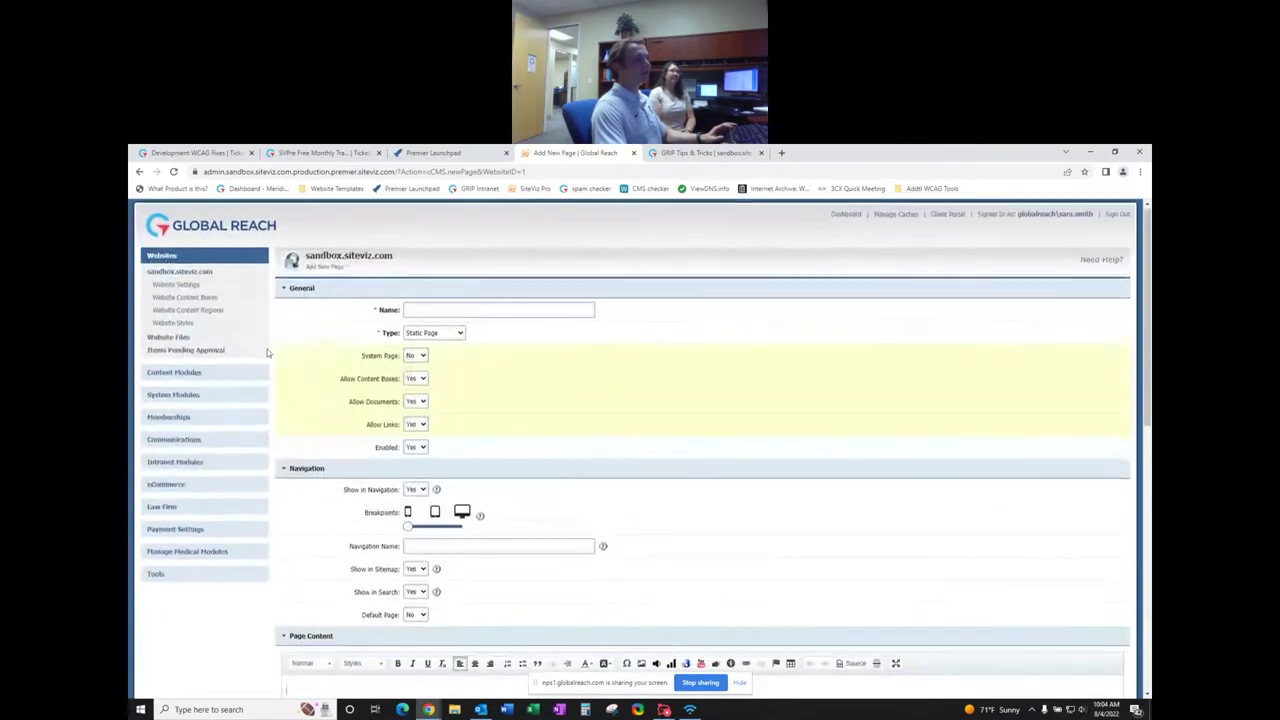
- Open the existing GRIP Tips & Tricks page for editing from the sandbox.siteviz.com page list
{"action": "left_click", "coordinate": [205, 278]}
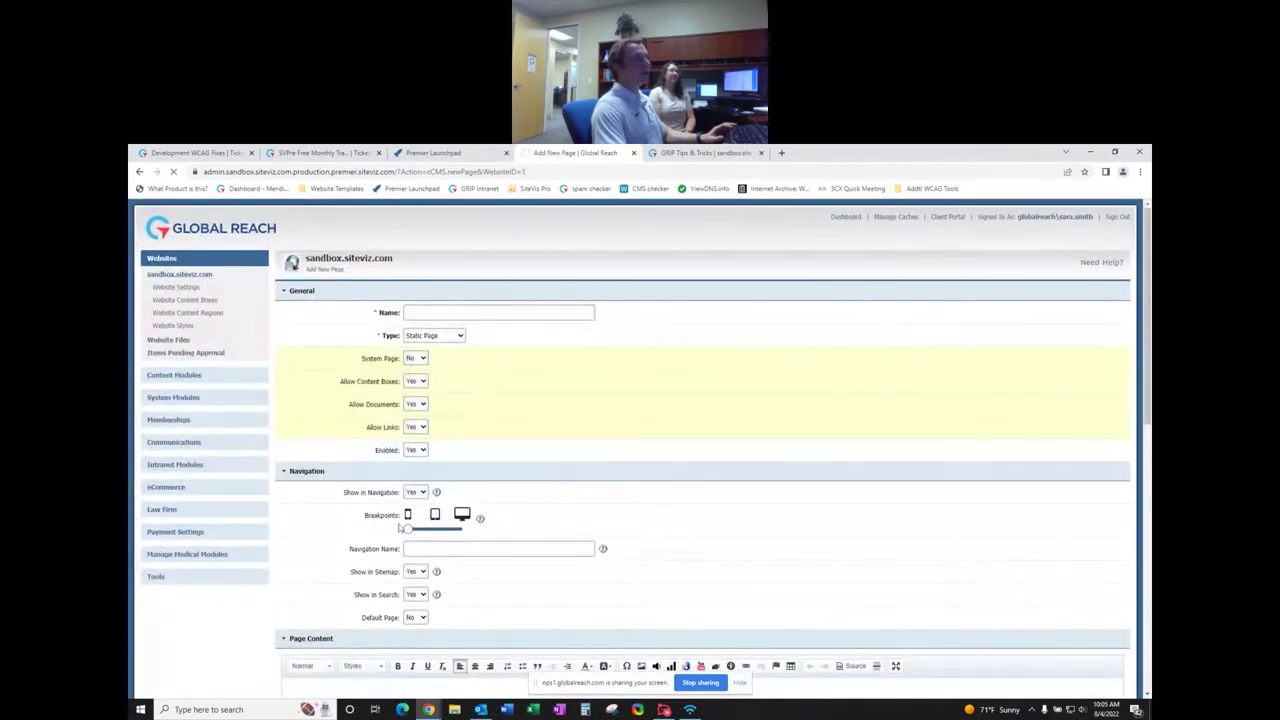
{"action": "scroll", "coordinate": [463, 447], "scroll_direction": "down", "scroll_amount": 3}
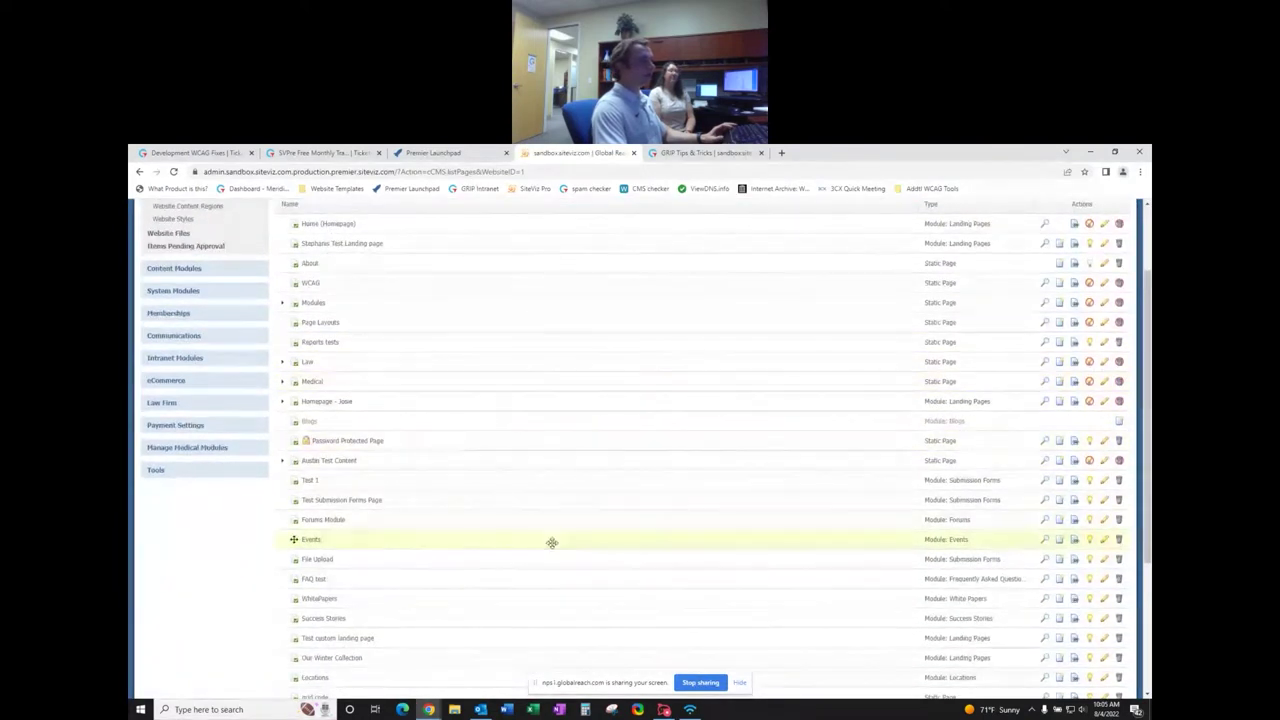
{"action": "scroll", "coordinate": [503, 453], "scroll_direction": "down", "scroll_amount": 1}
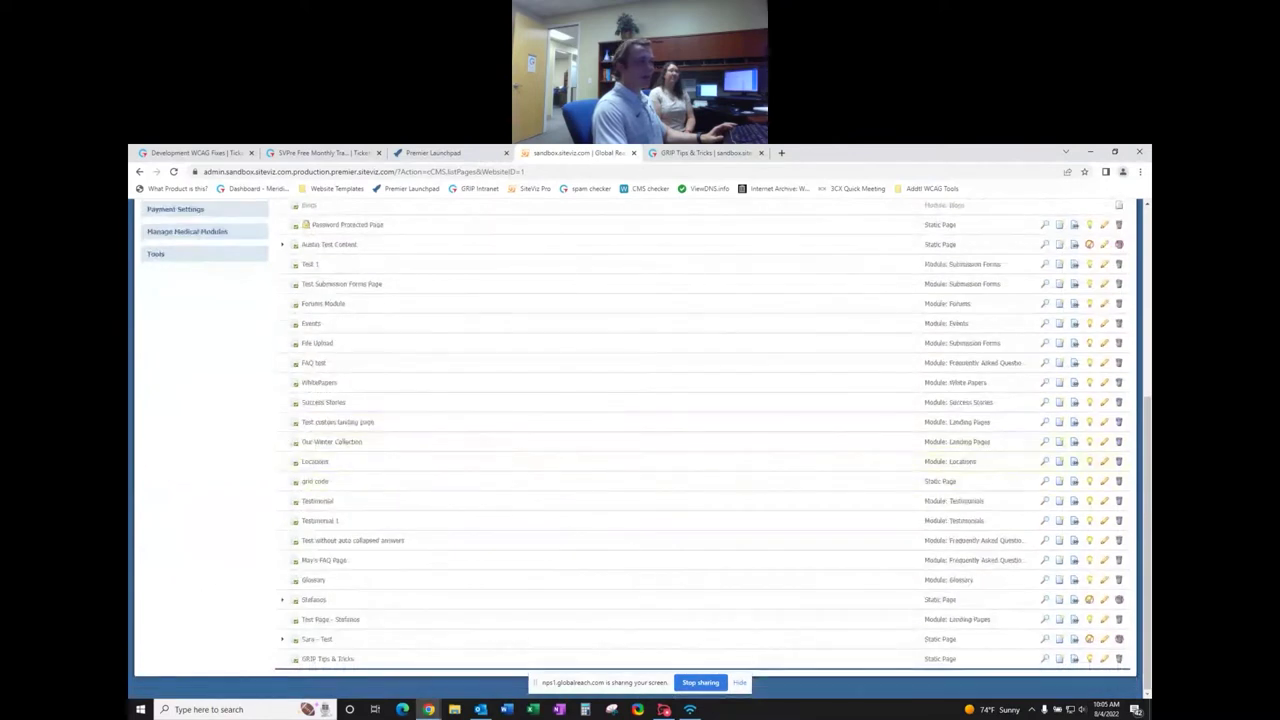
{"action": "left_click", "coordinate": [1106, 657]}
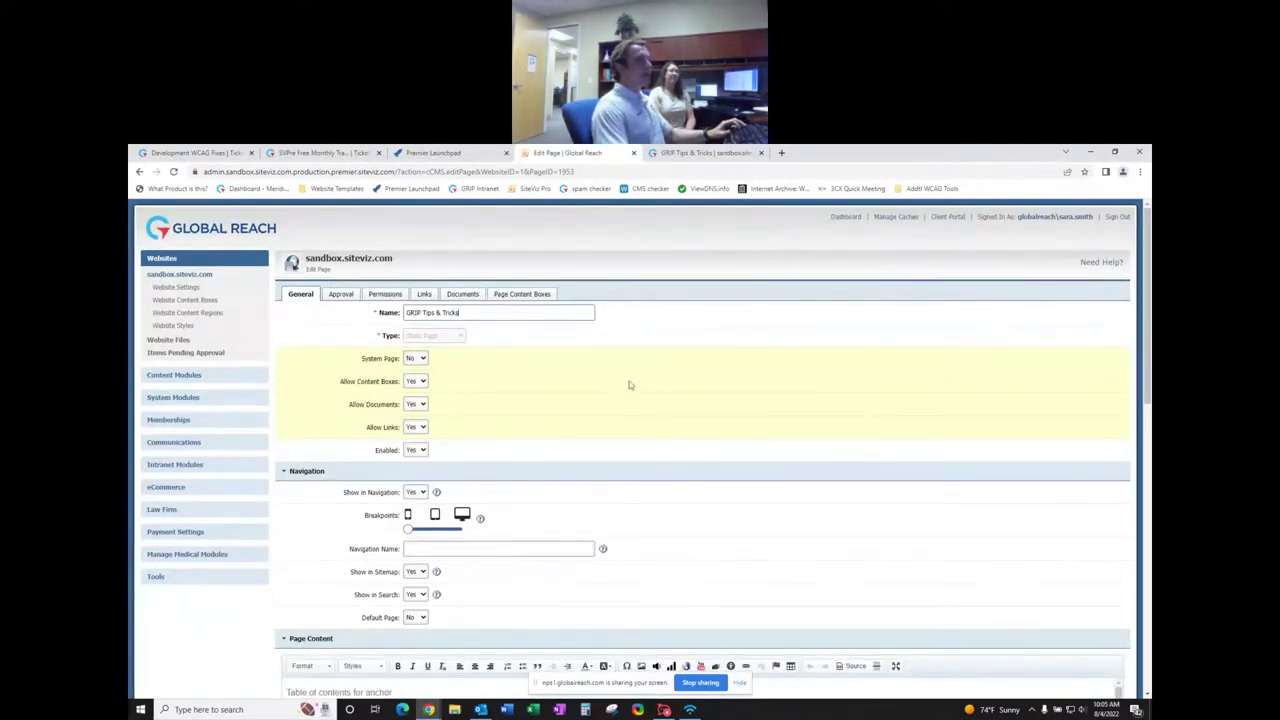
- Look through the GRIP Tips & Tricks page content, from the table of contents to the anchor destinations
{"action": "scroll", "coordinate": [600, 366], "scroll_direction": "down", "scroll_amount": 3}
{"action": "scroll", "coordinate": [530, 372], "scroll_direction": "down", "scroll_amount": 1}
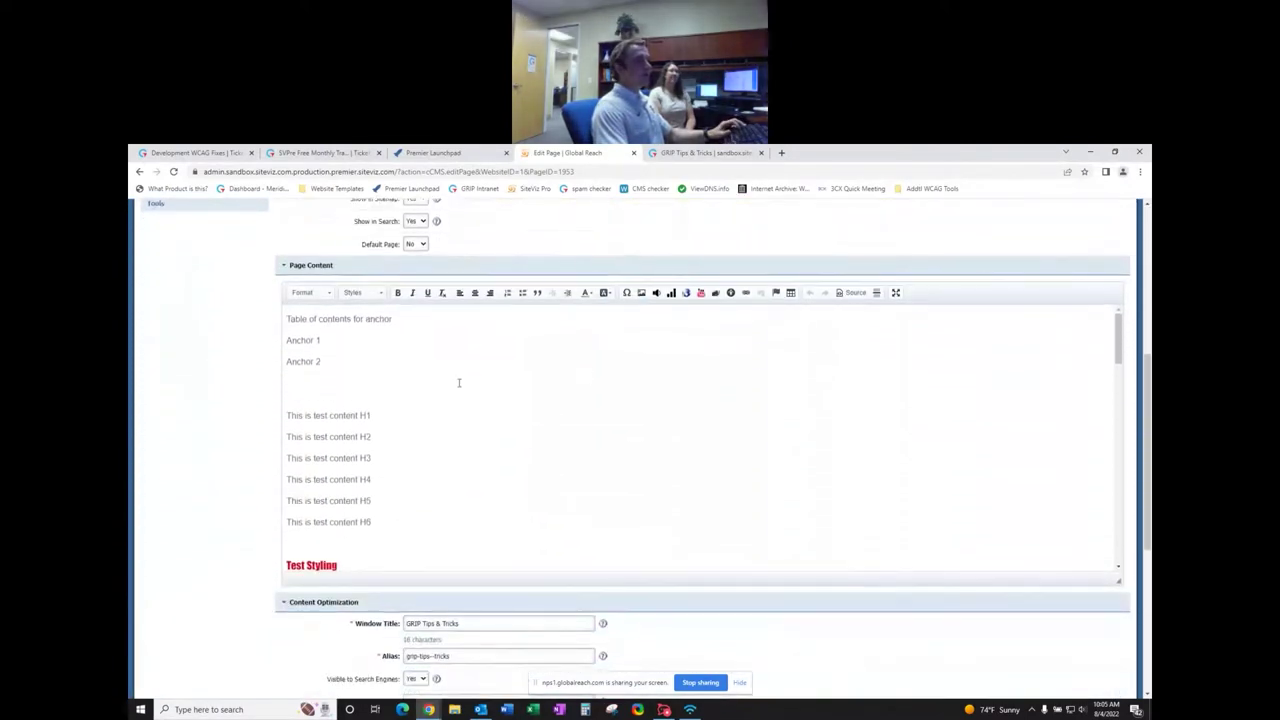
{"action": "scroll", "coordinate": [509, 397], "scroll_direction": "down", "scroll_amount": 5}
{"action": "scroll", "coordinate": [504, 387], "scroll_direction": "down", "scroll_amount": 5}
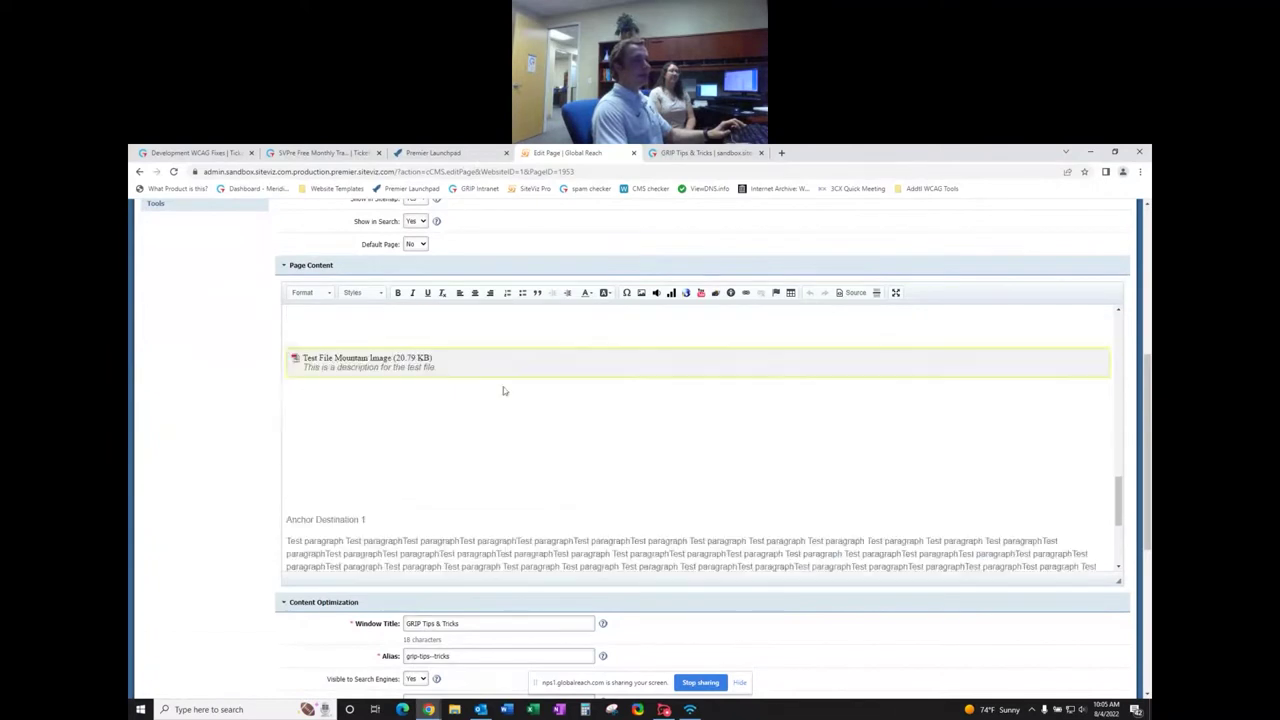
{"action": "scroll", "coordinate": [557, 435], "scroll_direction": "up", "scroll_amount": 10}
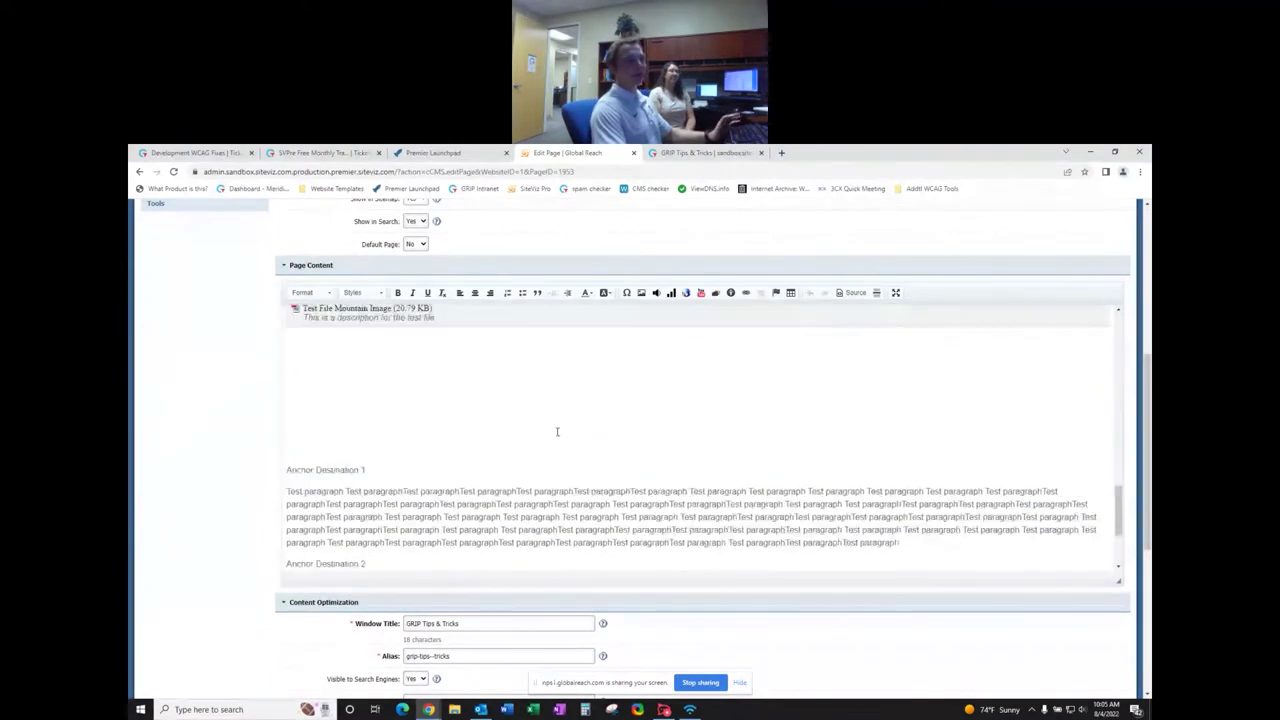
{"action": "scroll", "coordinate": [557, 435], "scroll_direction": "up", "scroll_amount": 10}
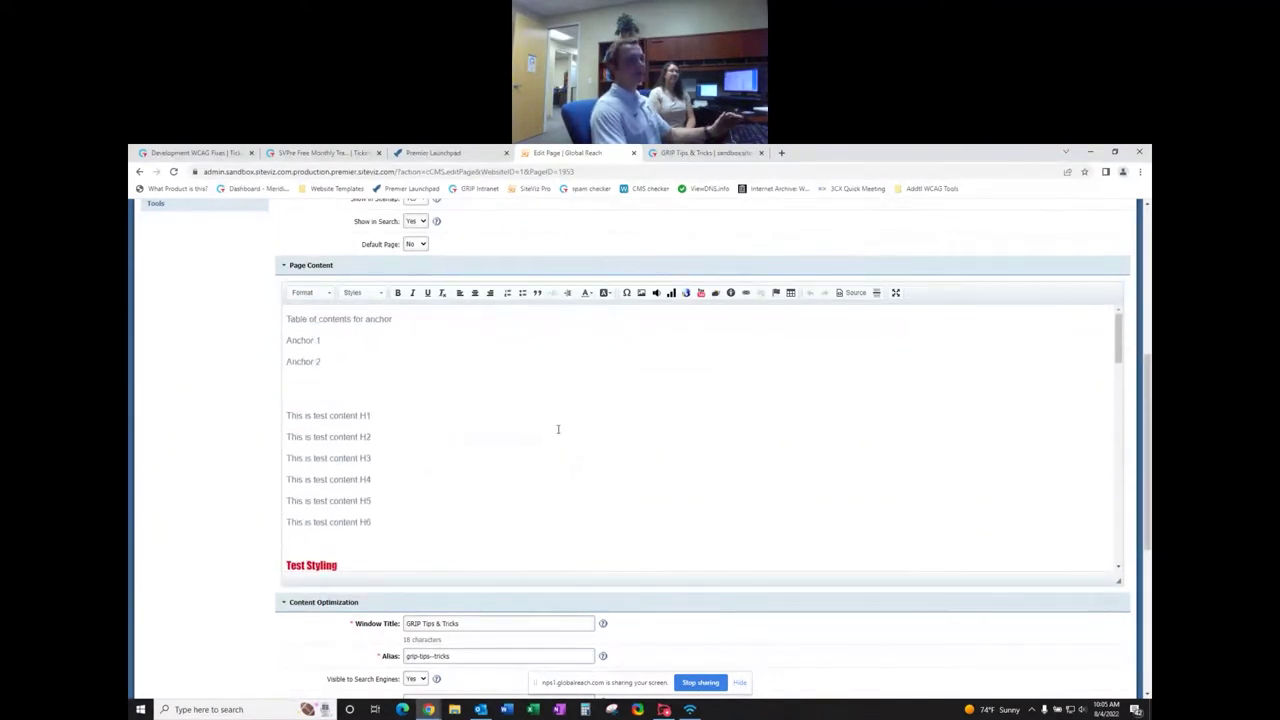
{"action": "scroll", "coordinate": [471, 428], "scroll_direction": "down", "scroll_amount": 3}
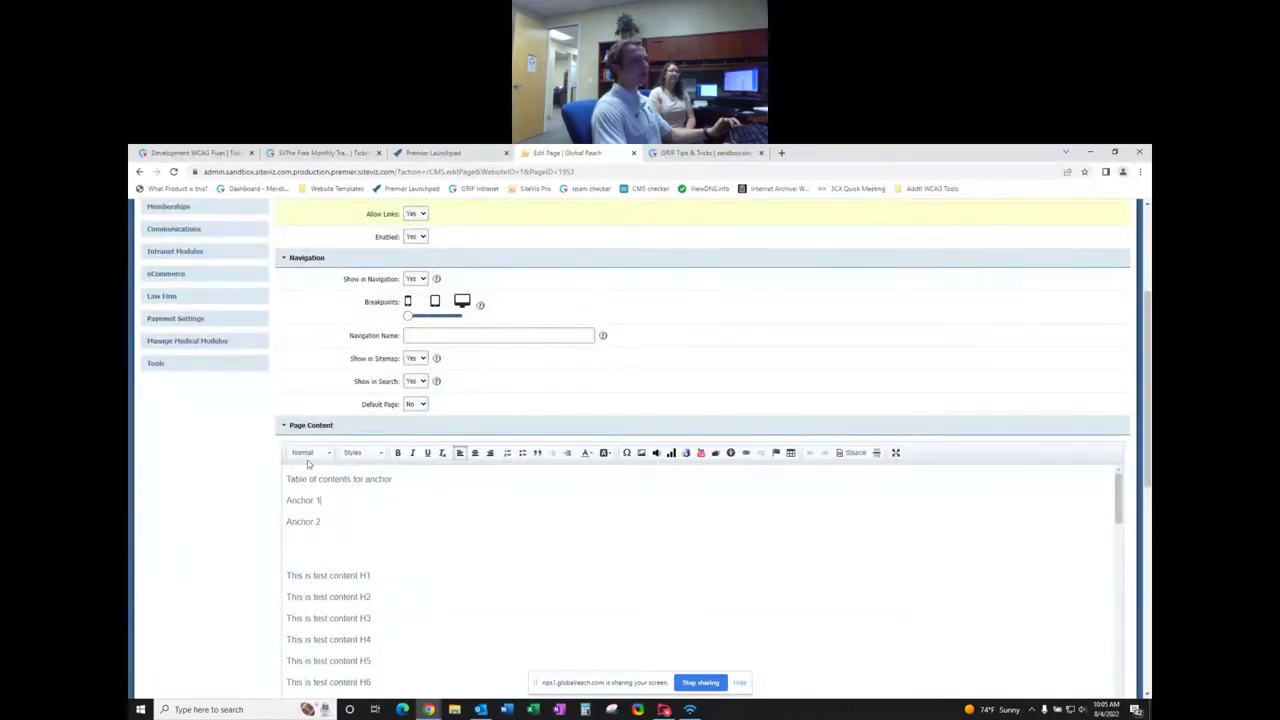
- Examine the paragraph formats available in the page content editor
{"action": "left_click", "coordinate": [310, 452]}
{"action": "left_click", "coordinate": [349, 466]}
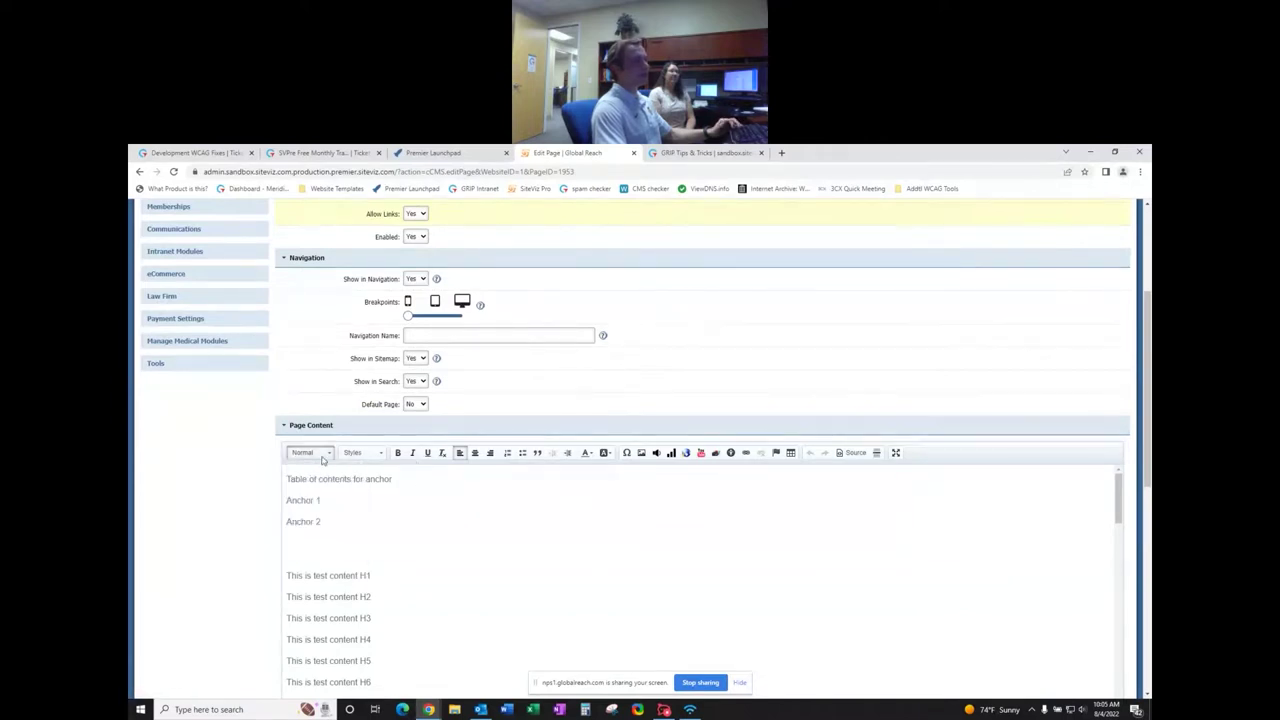
{"action": "left_click", "coordinate": [308, 453]}
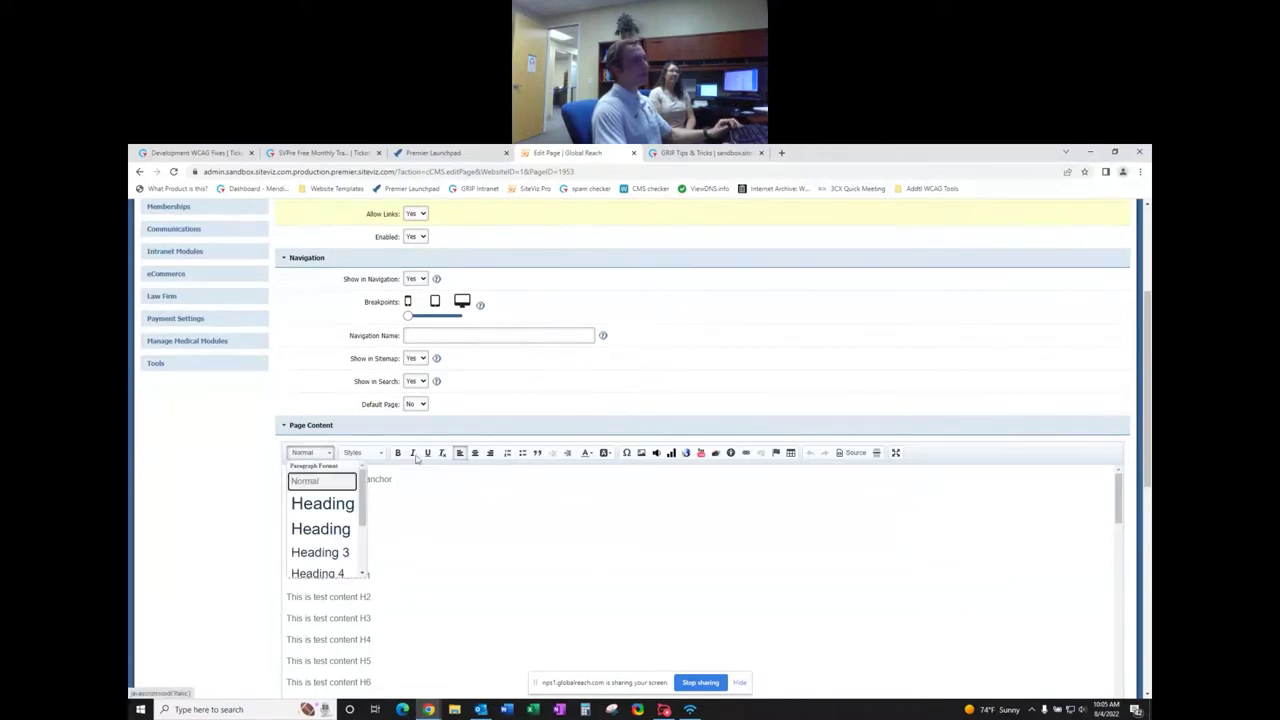
{"action": "left_click", "coordinate": [309, 453]}
{"action": "left_click", "coordinate": [318, 453]}
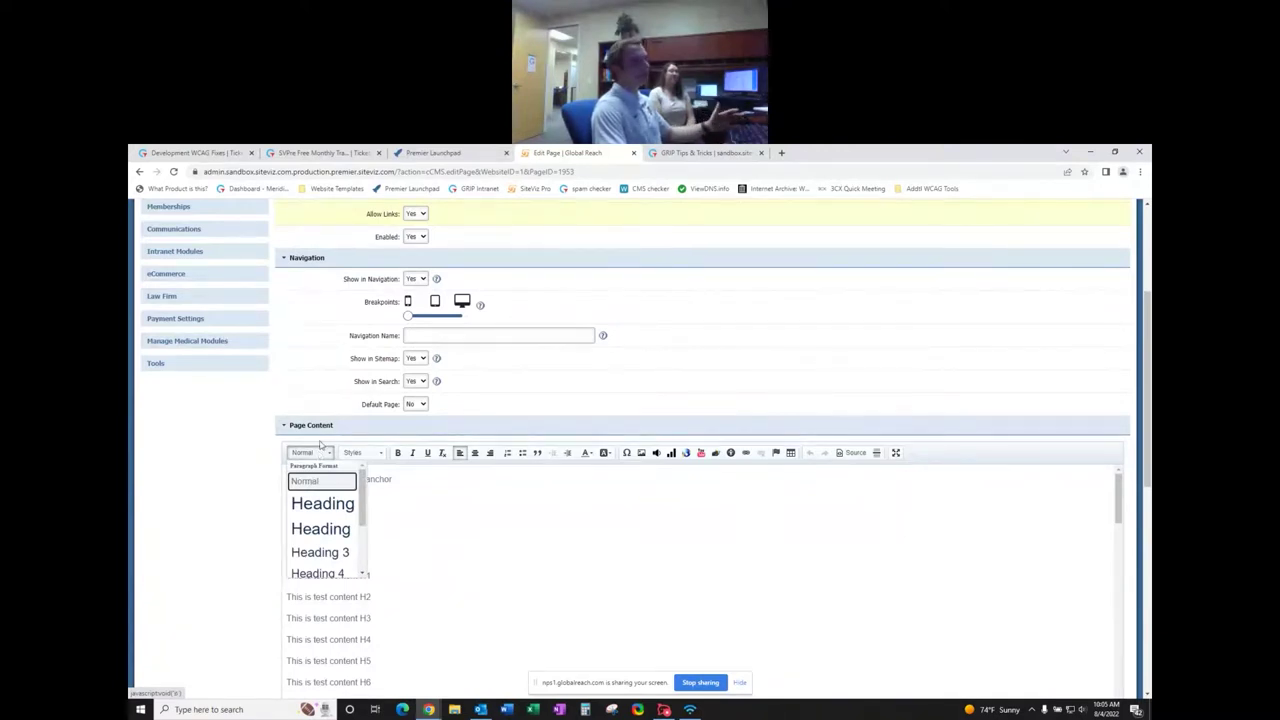
{"action": "left_click", "coordinate": [318, 452]}
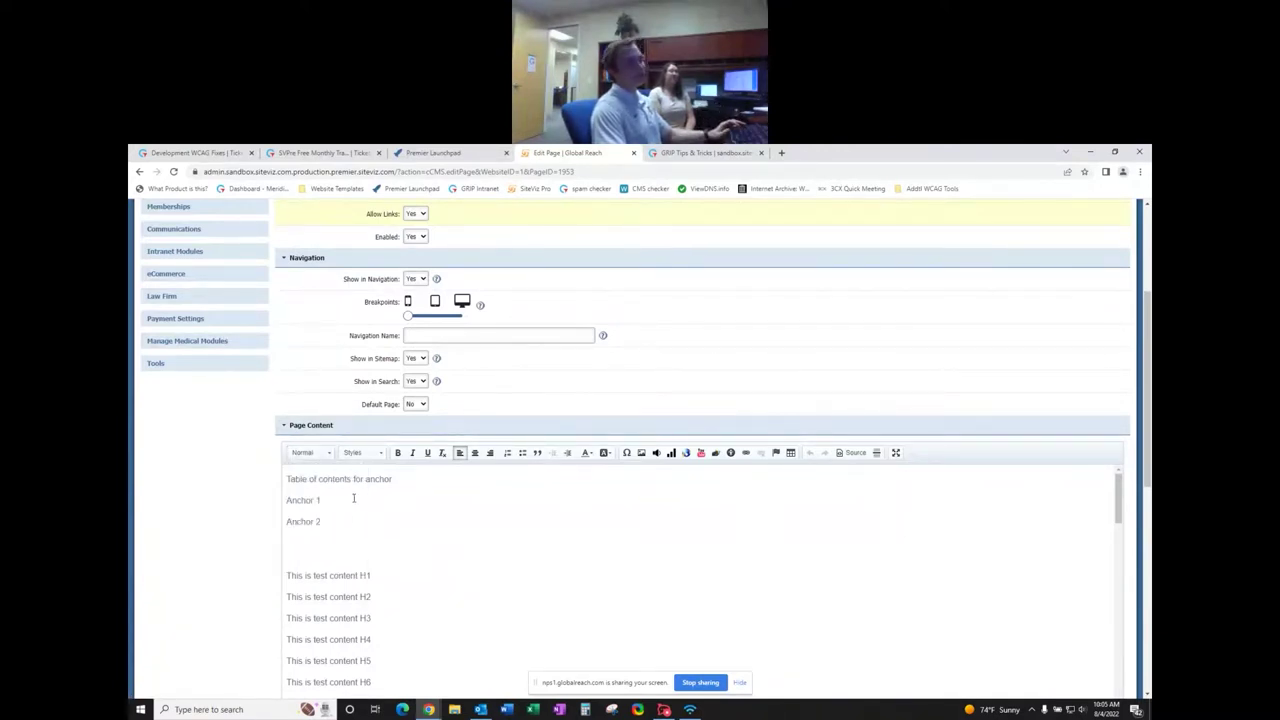
- Format the line "This is test content H1" as Heading 1
{"action": "scroll", "coordinate": [355, 497], "scroll_direction": "down", "scroll_amount": 1}
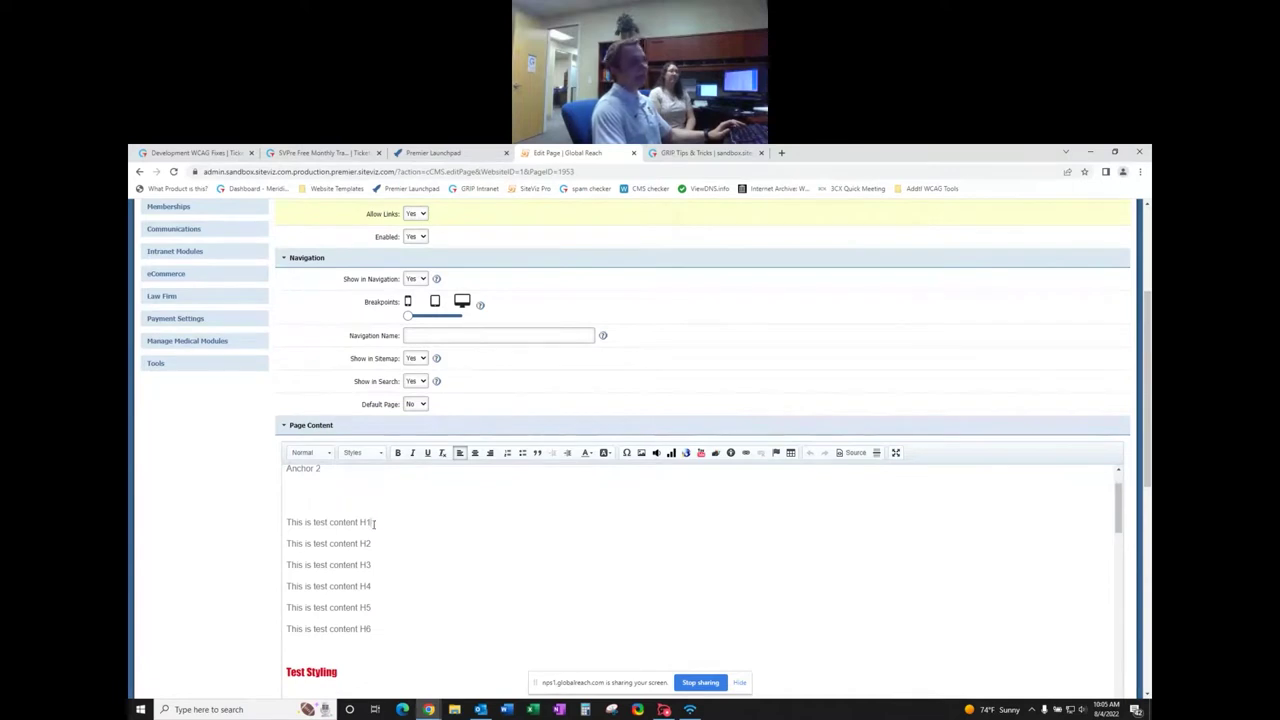
{"action": "left_click_drag", "start_coordinate": [370, 524], "coordinate": [305, 523]}
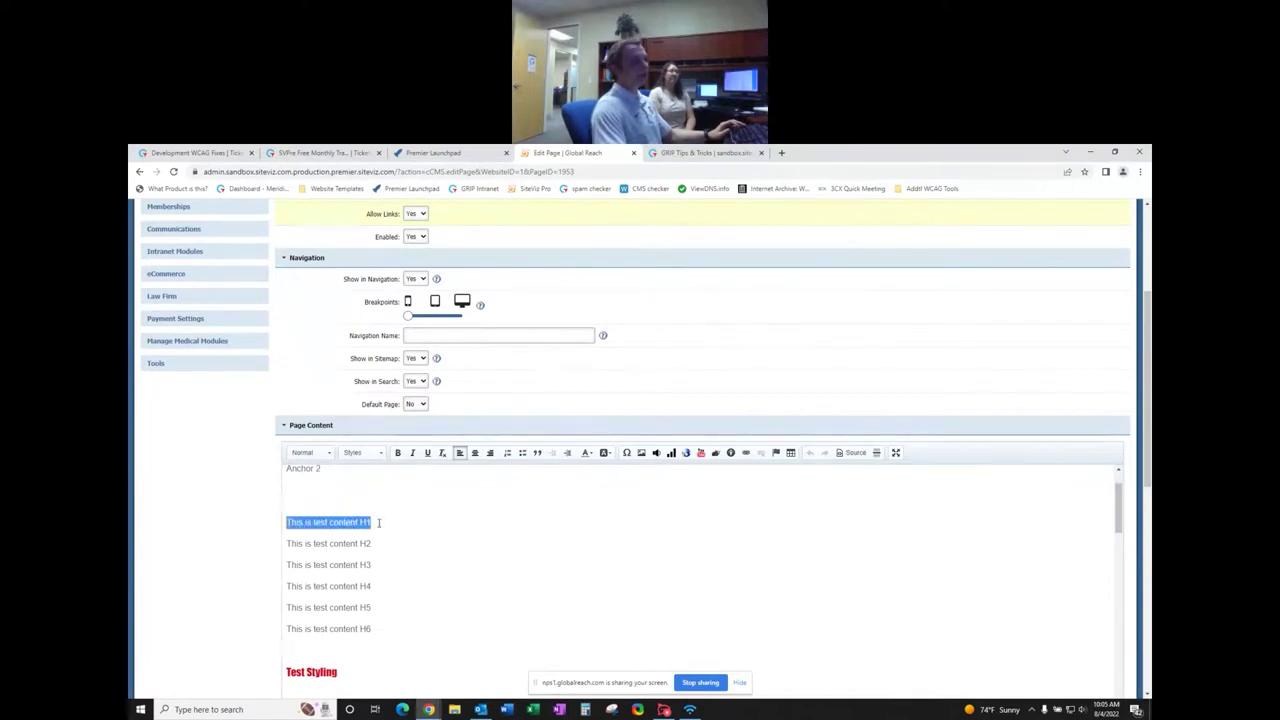
{"action": "left_click", "coordinate": [310, 453]}
{"action": "left_click", "coordinate": [325, 509]}
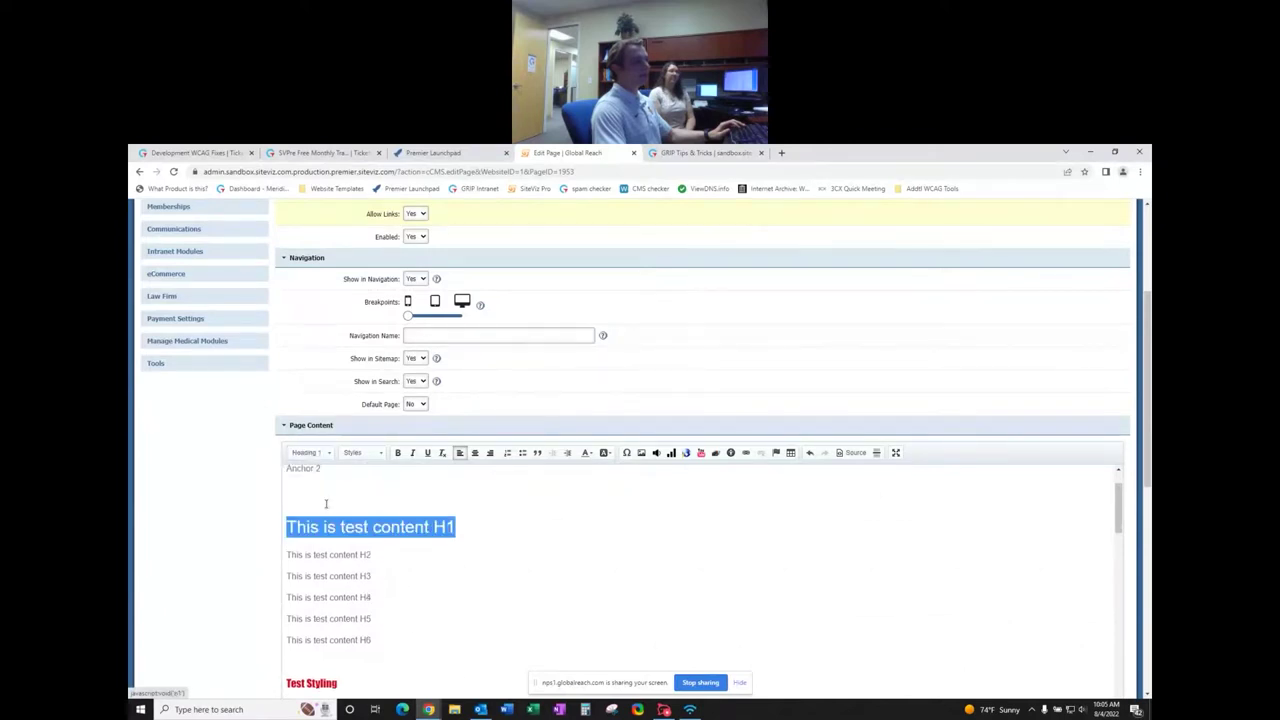
{"action": "left_click", "coordinate": [493, 529]}
{"action": "left_click_drag", "start_coordinate": [456, 527], "coordinate": [305, 527]}
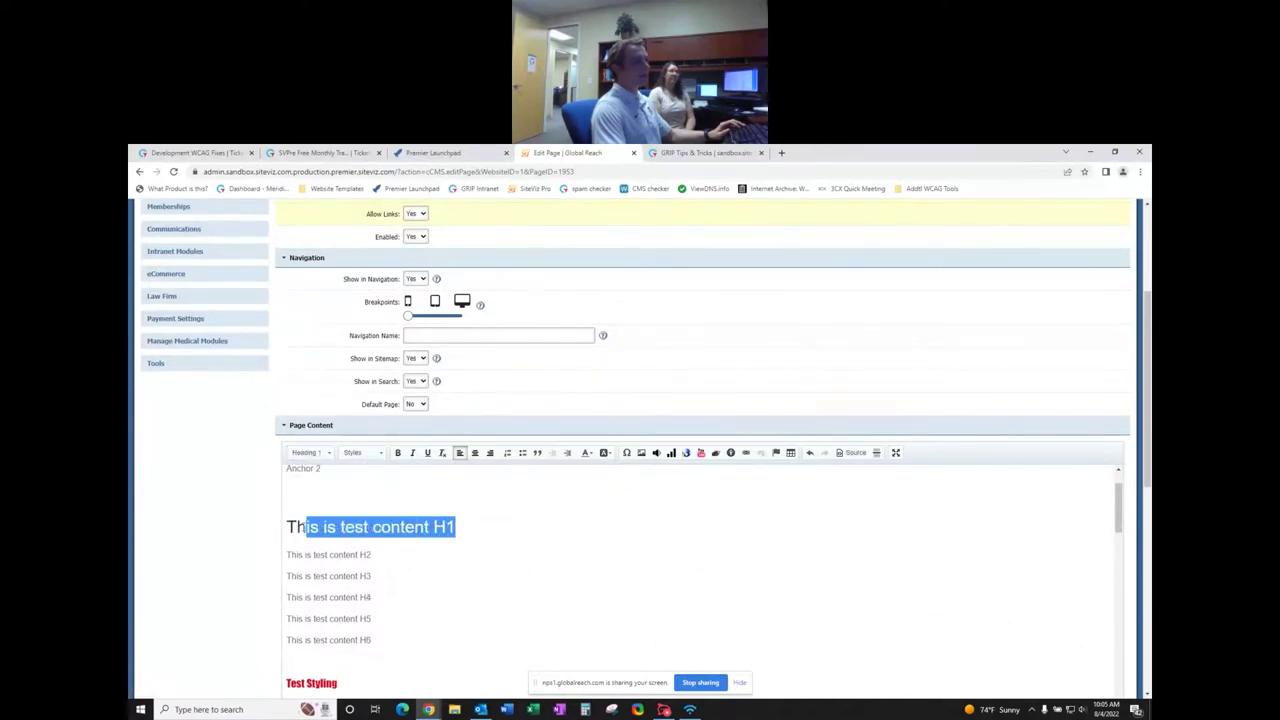
{"action": "left_click", "coordinate": [465, 515]}
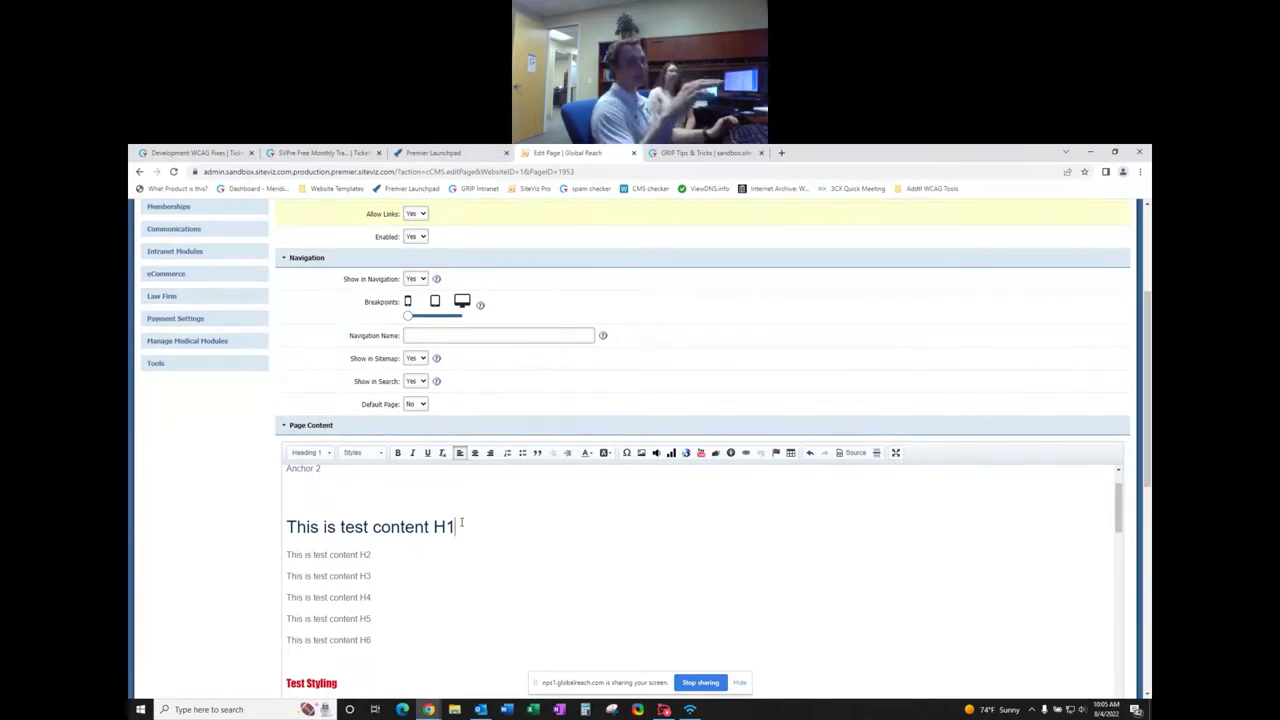
- Preview the page and compare its displayed title with the page's Name field
{"action": "scroll", "coordinate": [180, 485], "scroll_direction": "down", "scroll_amount": 6}
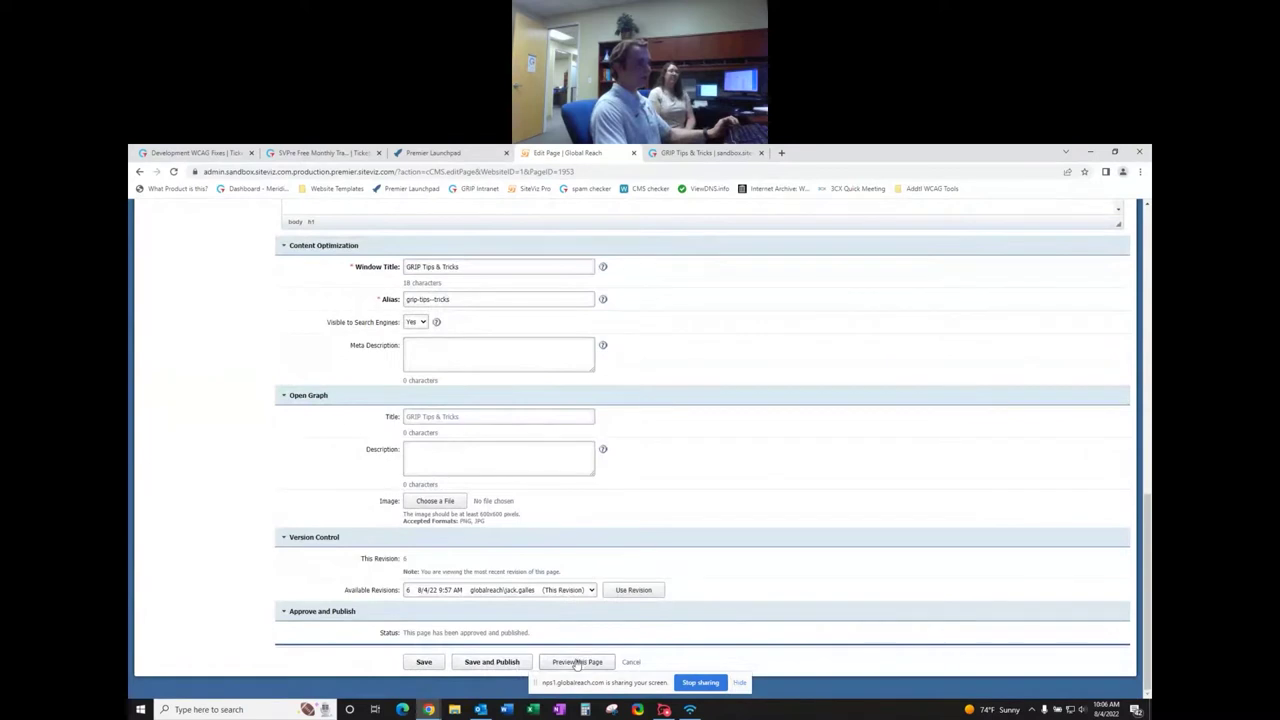
{"action": "left_click", "coordinate": [577, 662]}
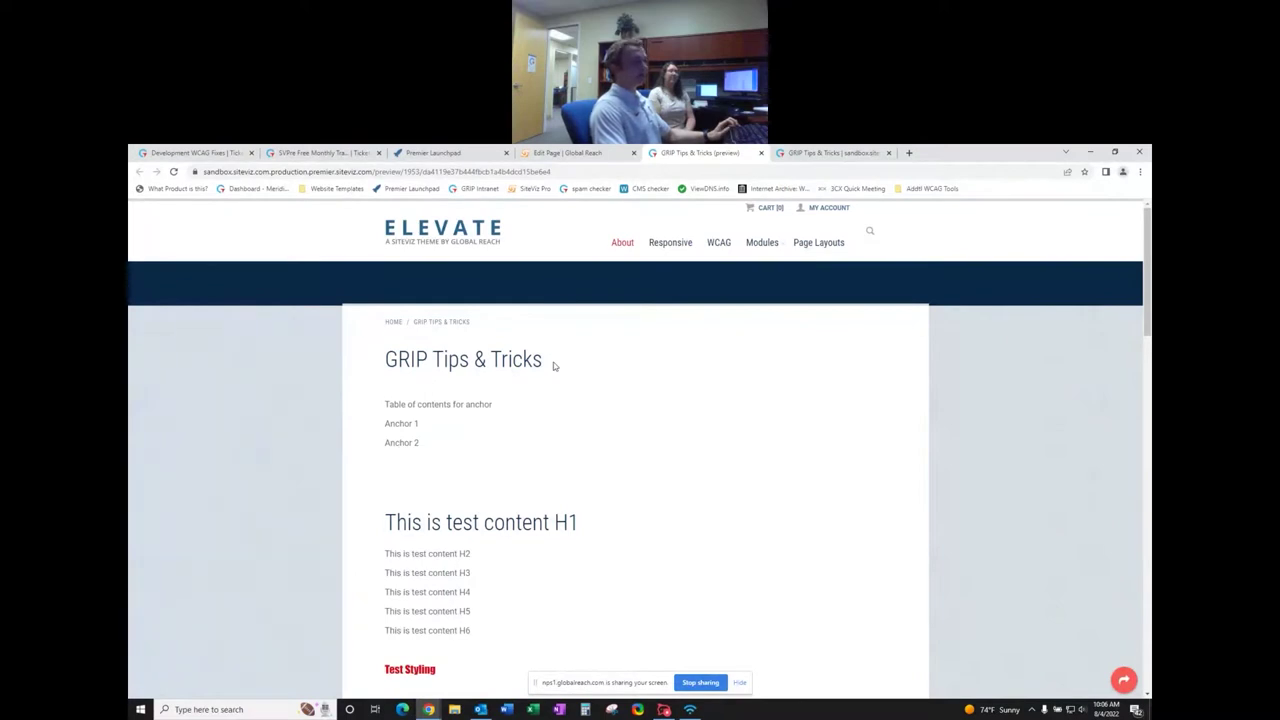
{"action": "left_click", "coordinate": [596, 150]}
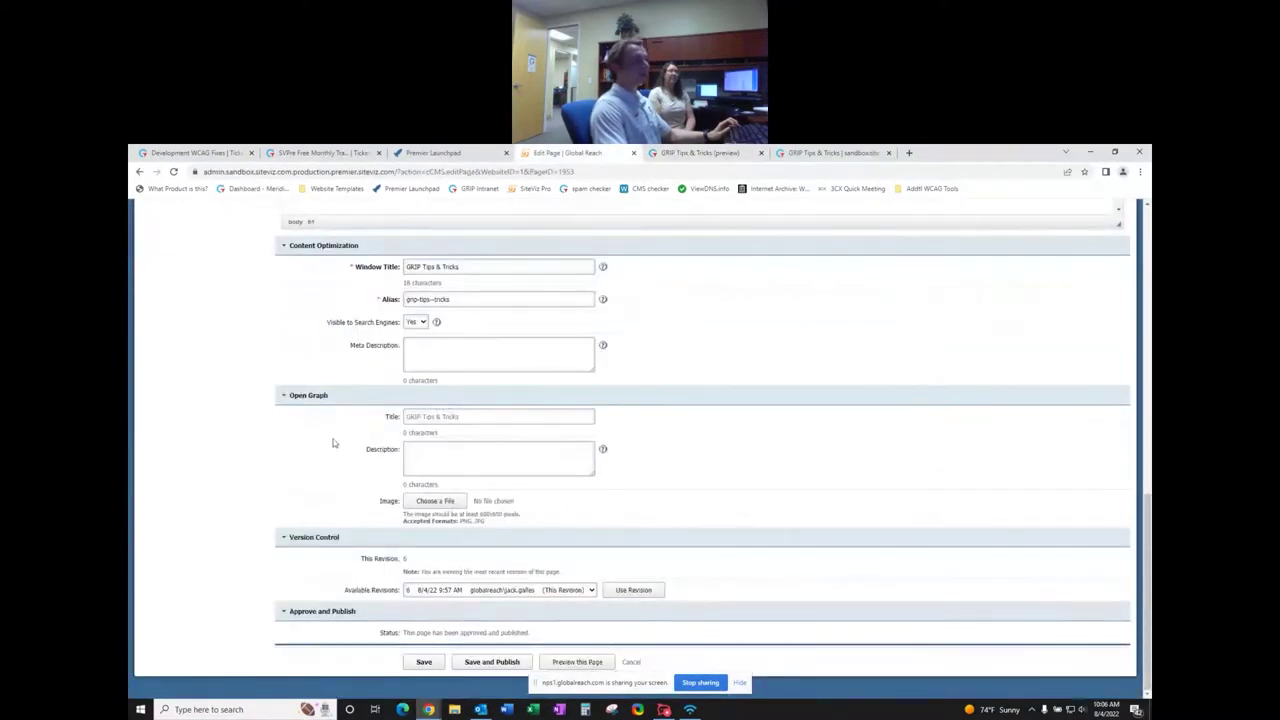
{"action": "scroll", "coordinate": [232, 478], "scroll_direction": "up", "scroll_amount": 10}
{"action": "left_click_drag", "start_coordinate": [460, 313], "coordinate": [431, 313]}
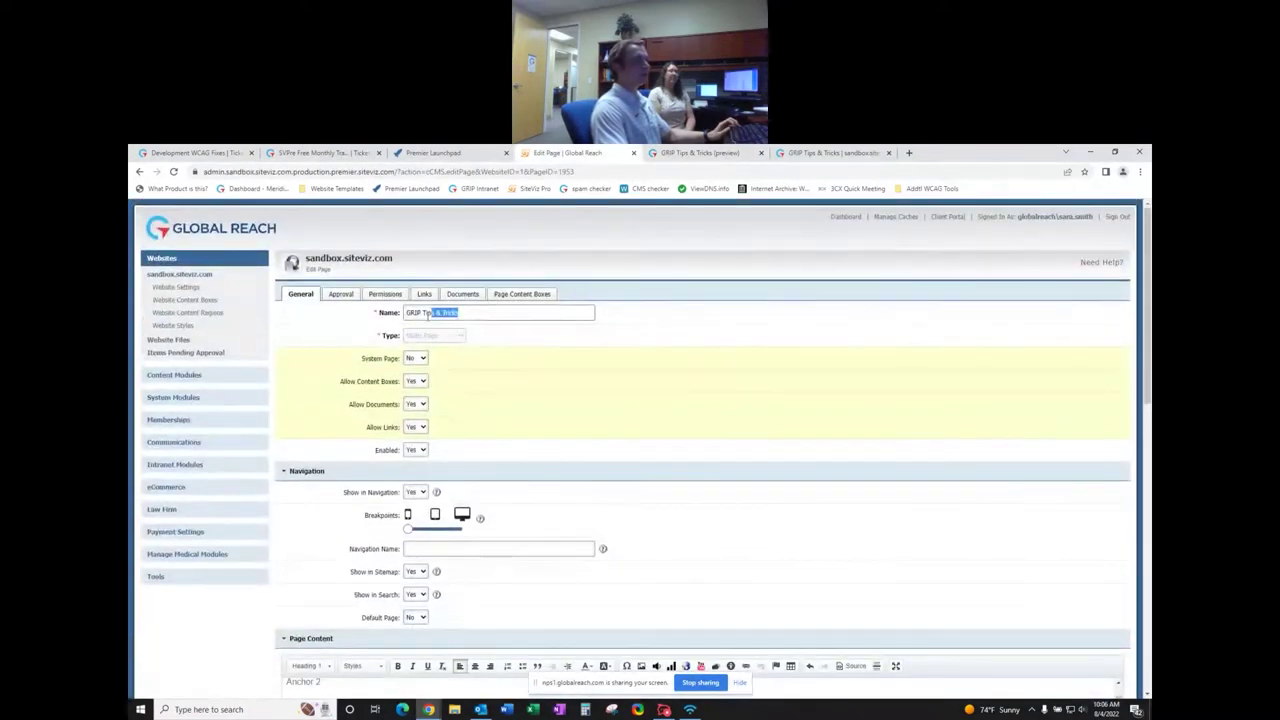
{"action": "key", "text": "ctrl+Tab"}
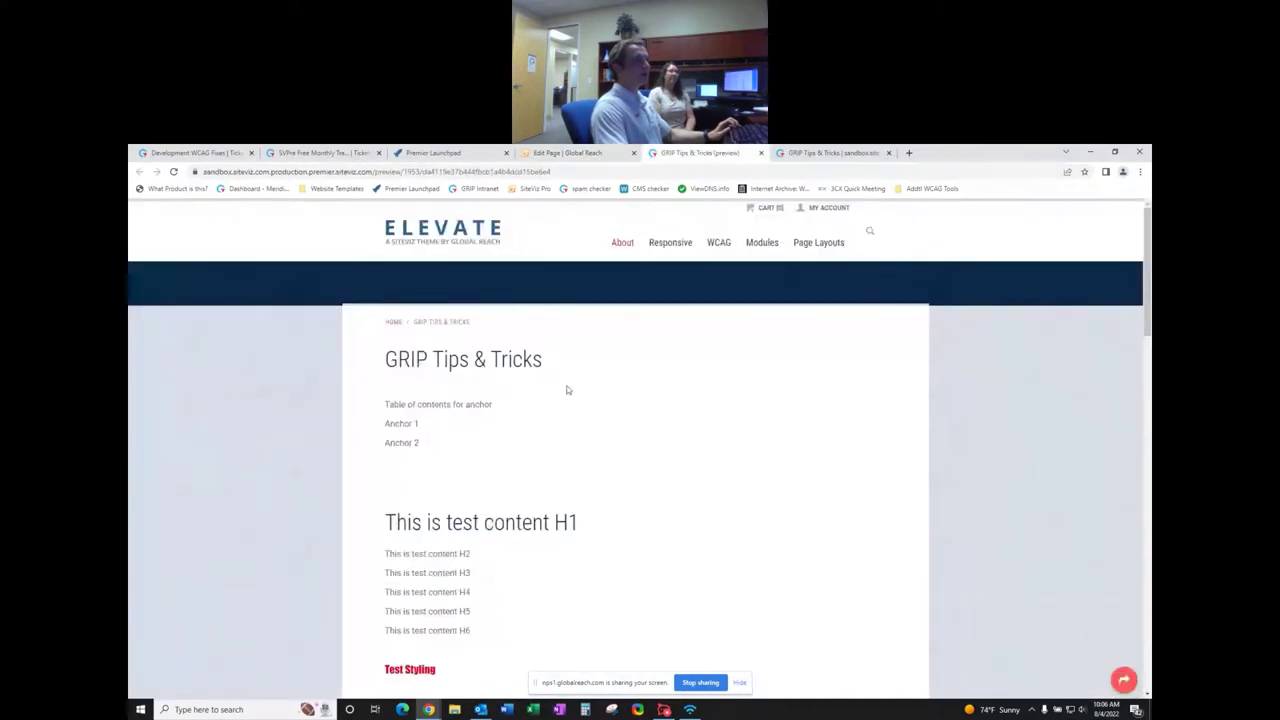
- Compare the preview's page title with the "This is test content H1" heading below it
{"action": "left_click_drag", "start_coordinate": [560, 367], "coordinate": [384, 362]}
{"action": "mouse_move", "coordinate": [552, 366]}
{"action": "left_mouse_down"}
{"action": "mouse_move", "coordinate": [423, 361]}
{"action": "mouse_move", "coordinate": [556, 365]}
{"action": "left_mouse_up"}
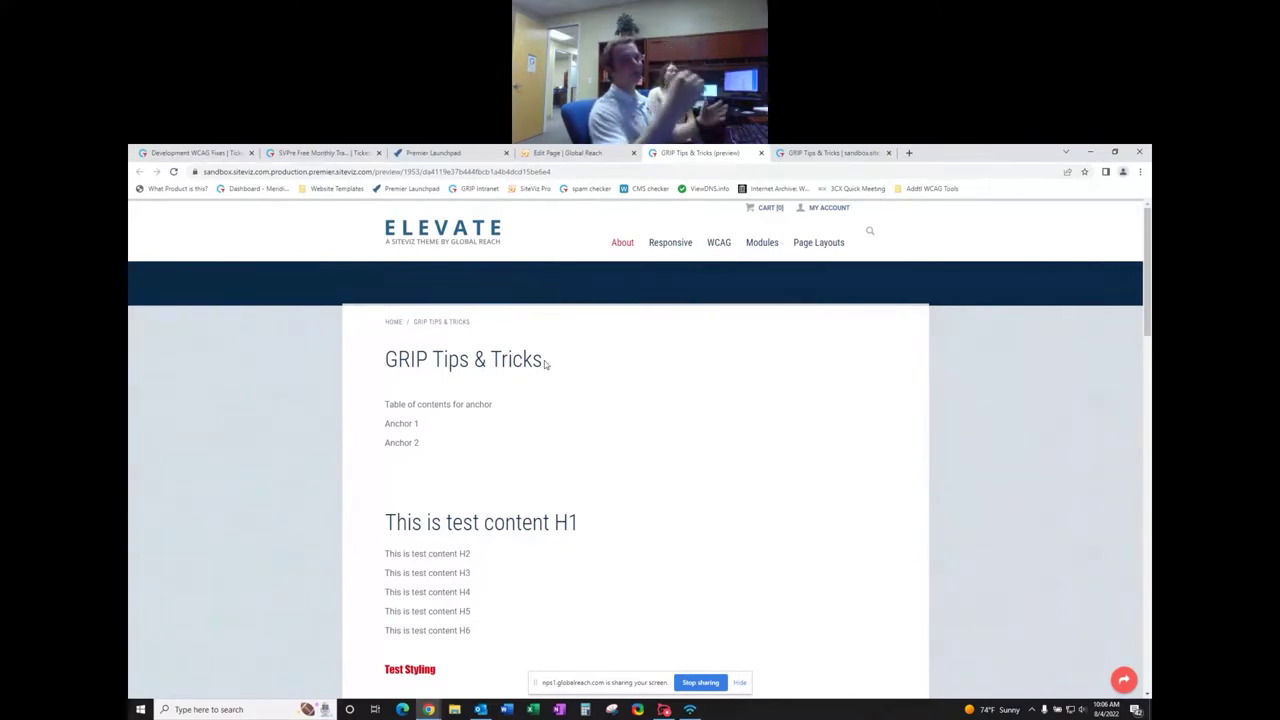
{"action": "mouse_move", "coordinate": [545, 369]}
{"action": "left_mouse_down"}
{"action": "mouse_move", "coordinate": [521, 362]}
{"action": "mouse_move", "coordinate": [535, 362]}
{"action": "left_mouse_up"}
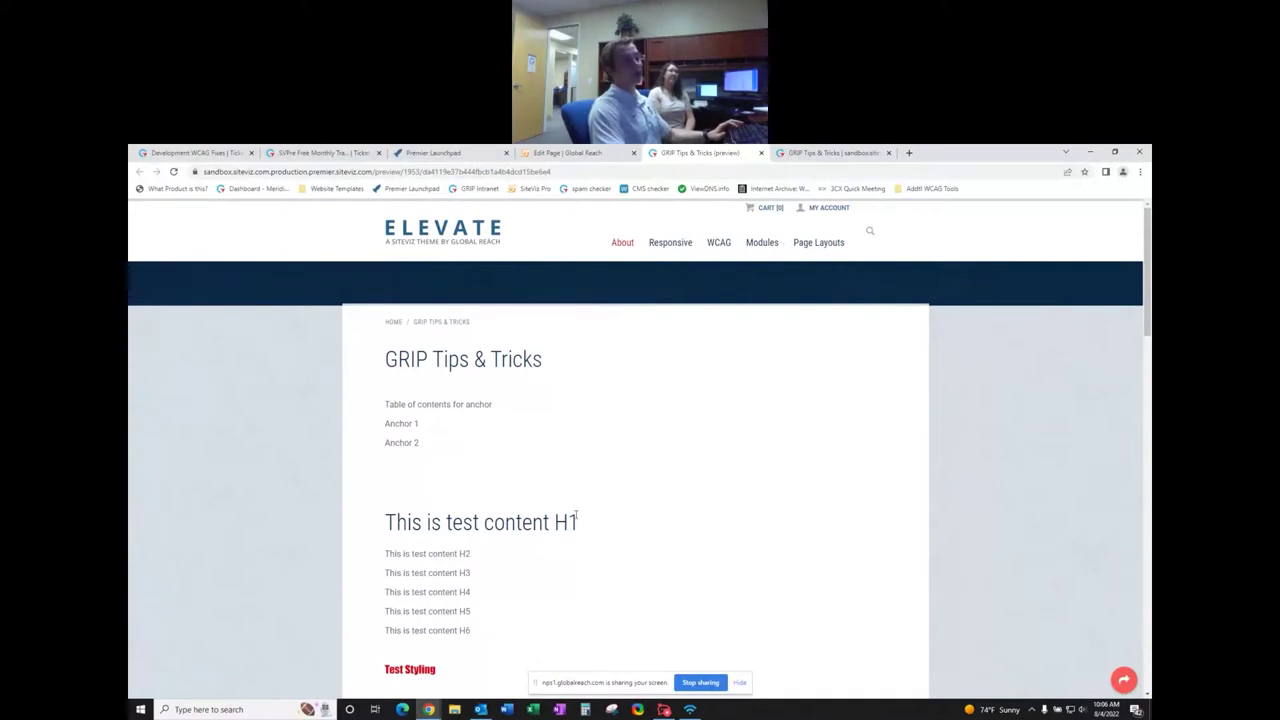
{"action": "left_click_drag", "start_coordinate": [547, 518], "coordinate": [385, 519]}
{"action": "left_click", "coordinate": [609, 522]}
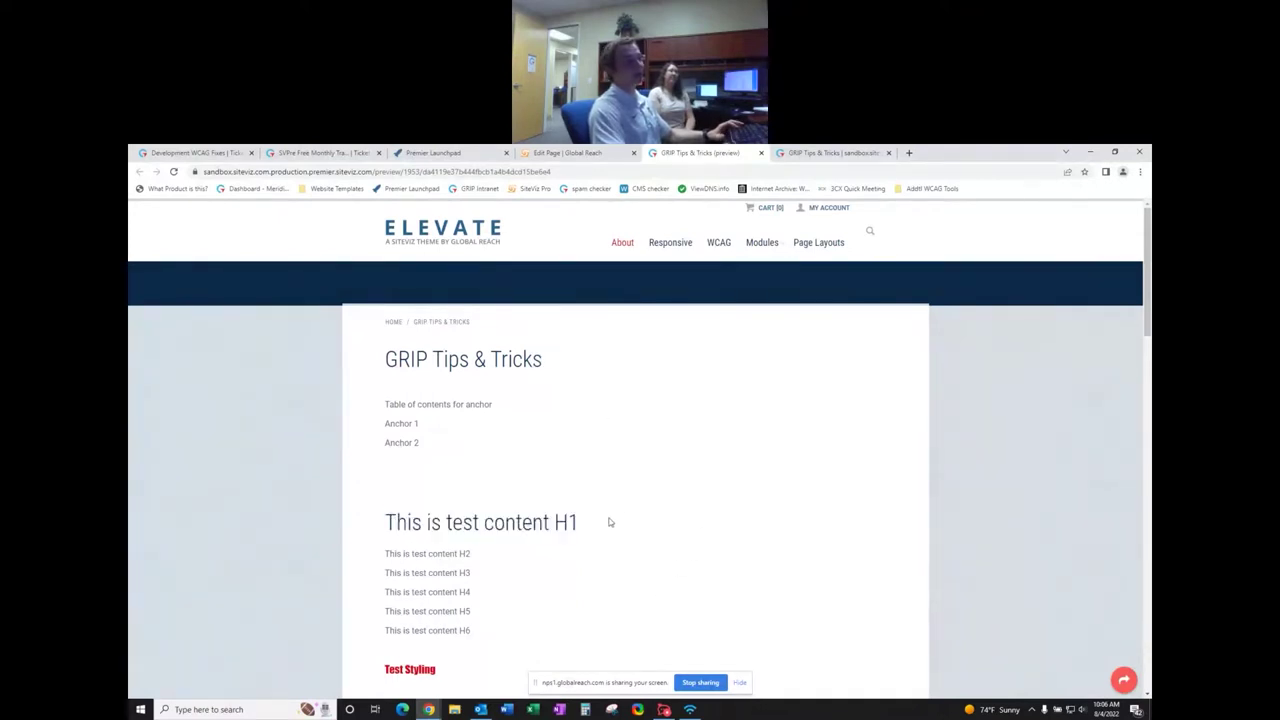
{"action": "left_click_drag", "start_coordinate": [593, 527], "coordinate": [388, 523]}
{"action": "left_click_drag", "start_coordinate": [547, 366], "coordinate": [418, 366]}
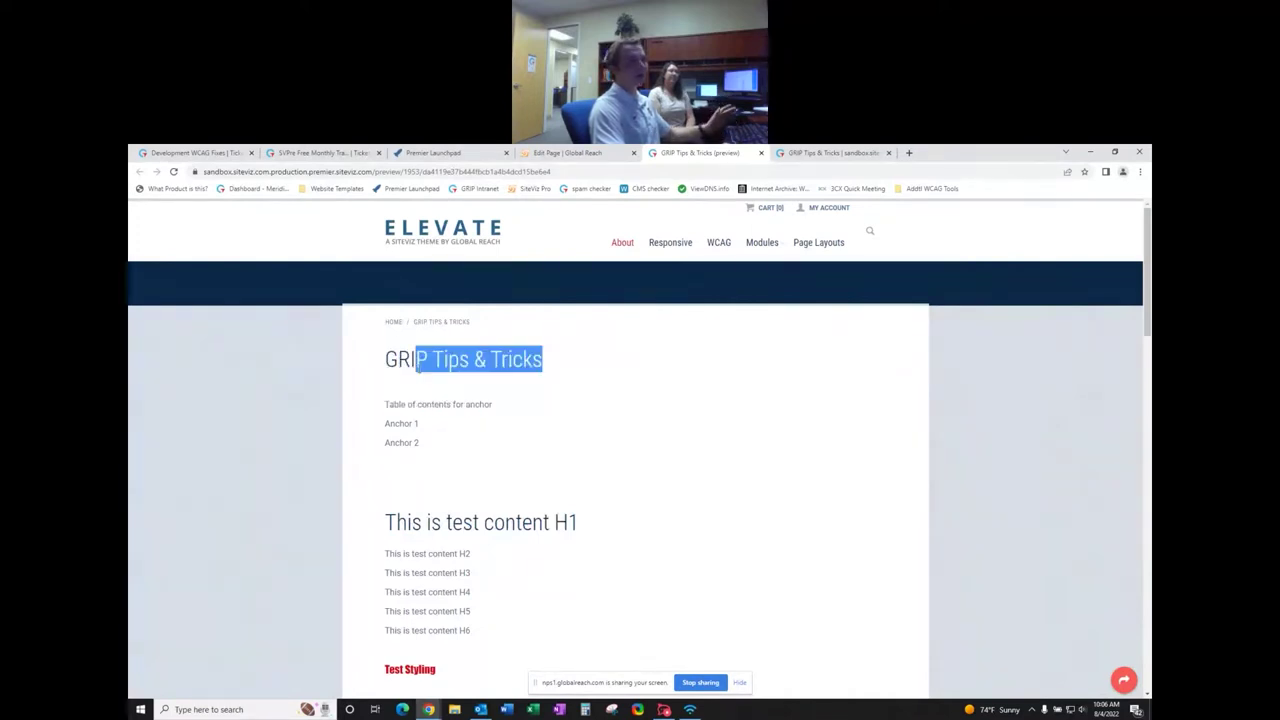
{"action": "left_click", "coordinate": [589, 389]}
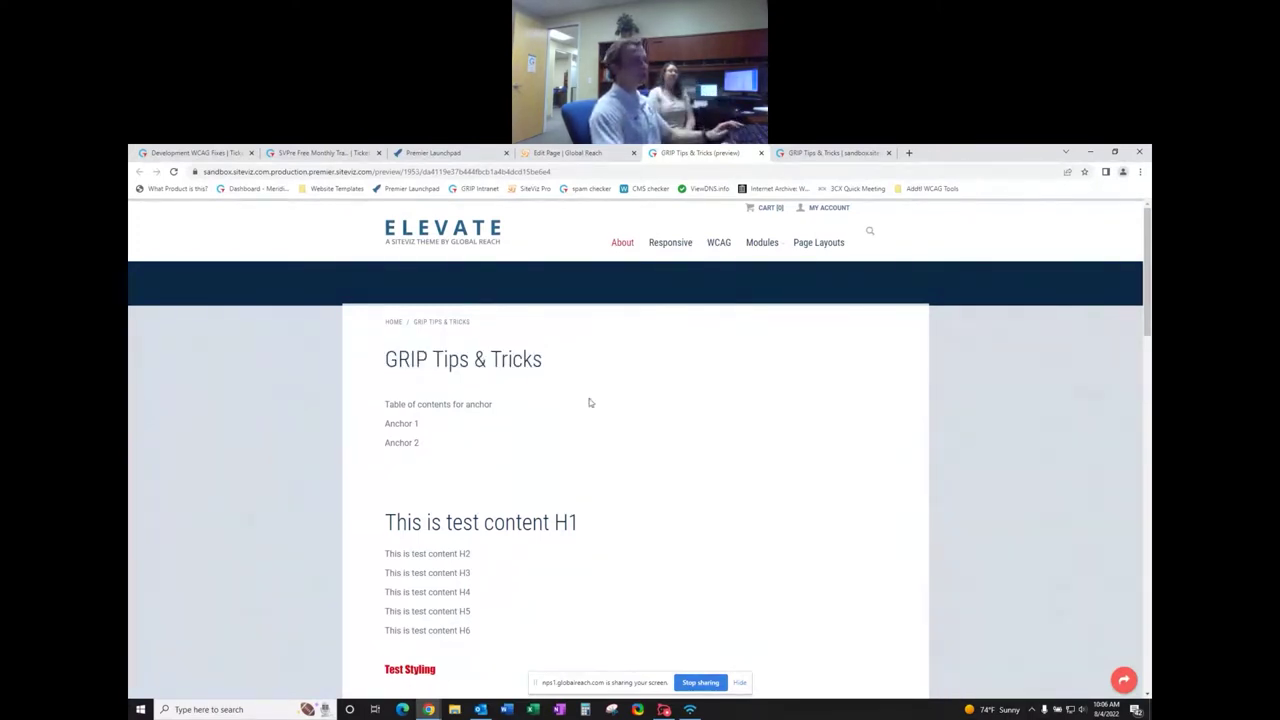
- Return to the page content editor and format the line "This is test content H2" as Heading 2
{"action": "left_click", "coordinate": [594, 150]}
{"action": "scroll", "coordinate": [516, 520], "scroll_direction": "down", "scroll_amount": 5}
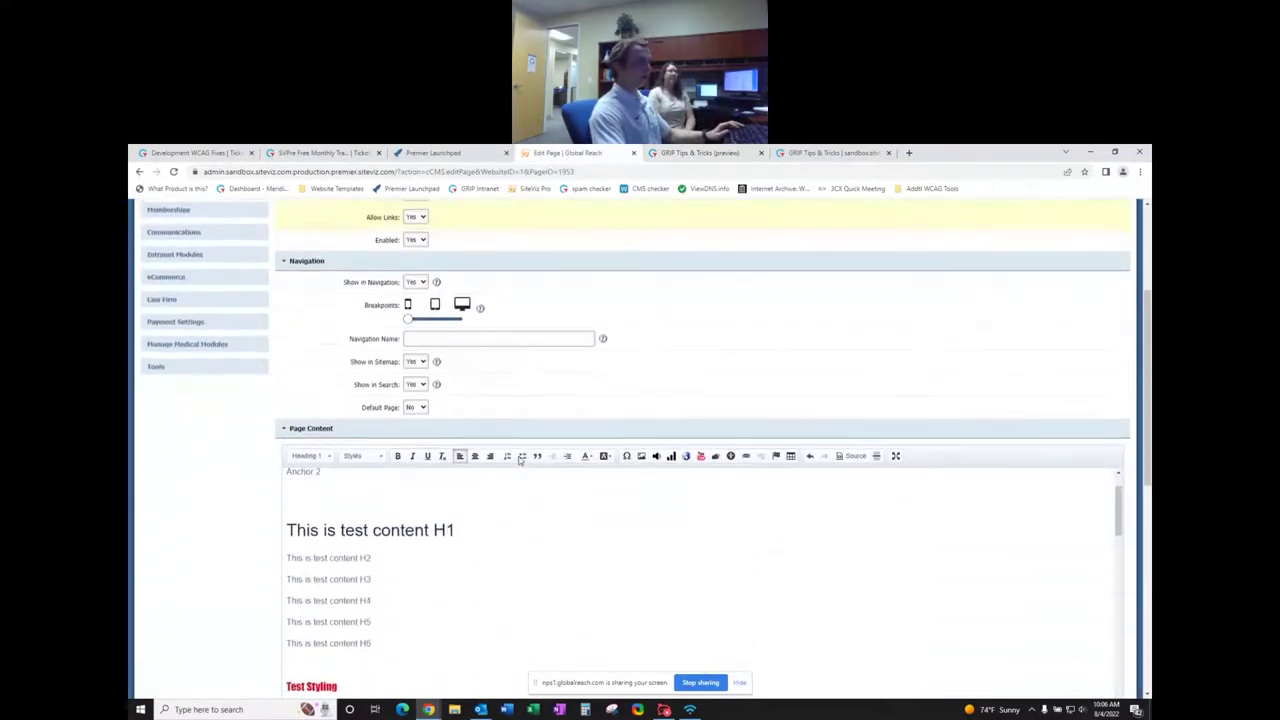
{"action": "scroll", "coordinate": [522, 430], "scroll_direction": "down", "scroll_amount": 1}
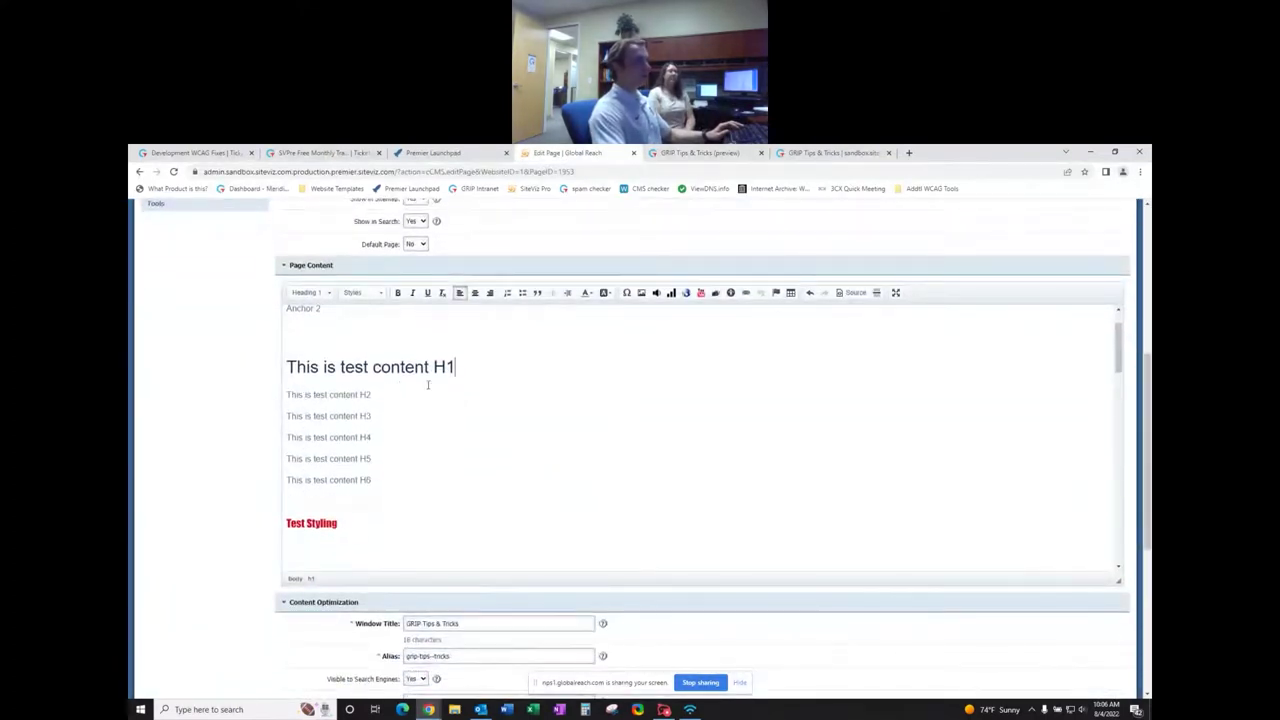
{"action": "left_click_drag", "start_coordinate": [372, 395], "coordinate": [287, 395]}
{"action": "left_click_drag", "start_coordinate": [372, 395], "coordinate": [286, 395]}
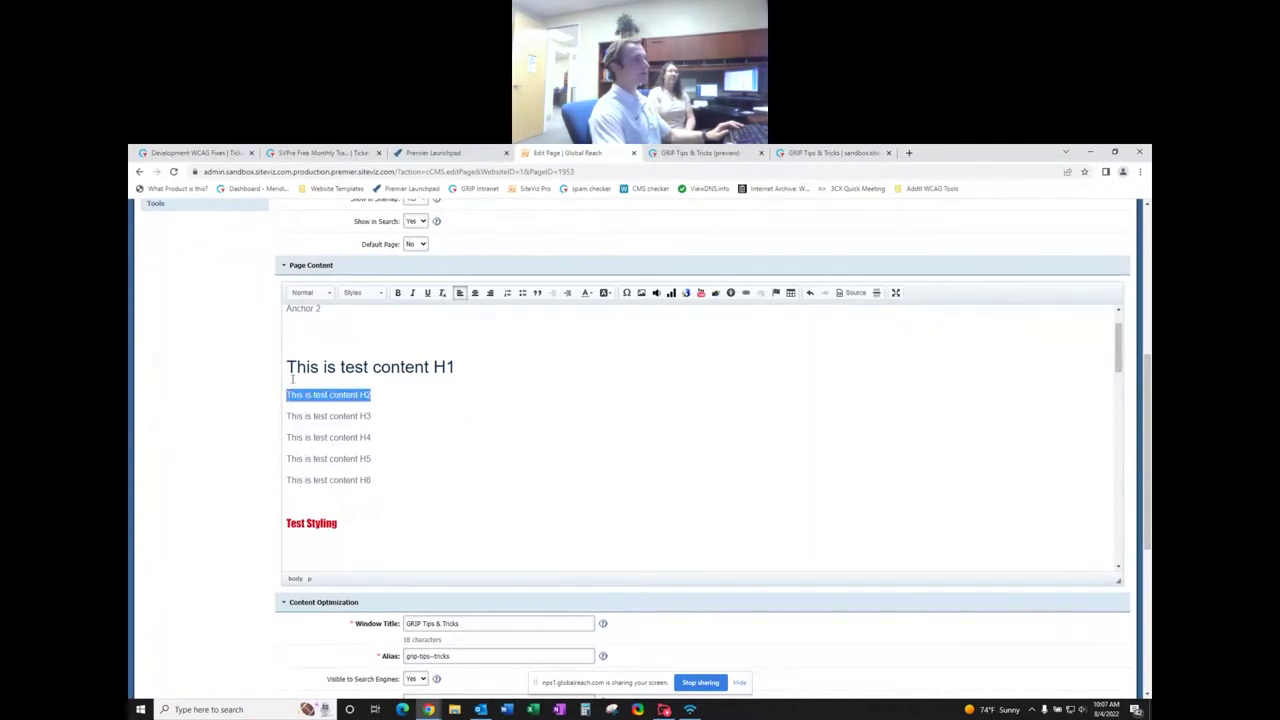
{"action": "left_click", "coordinate": [311, 295]}
{"action": "left_click", "coordinate": [322, 367]}
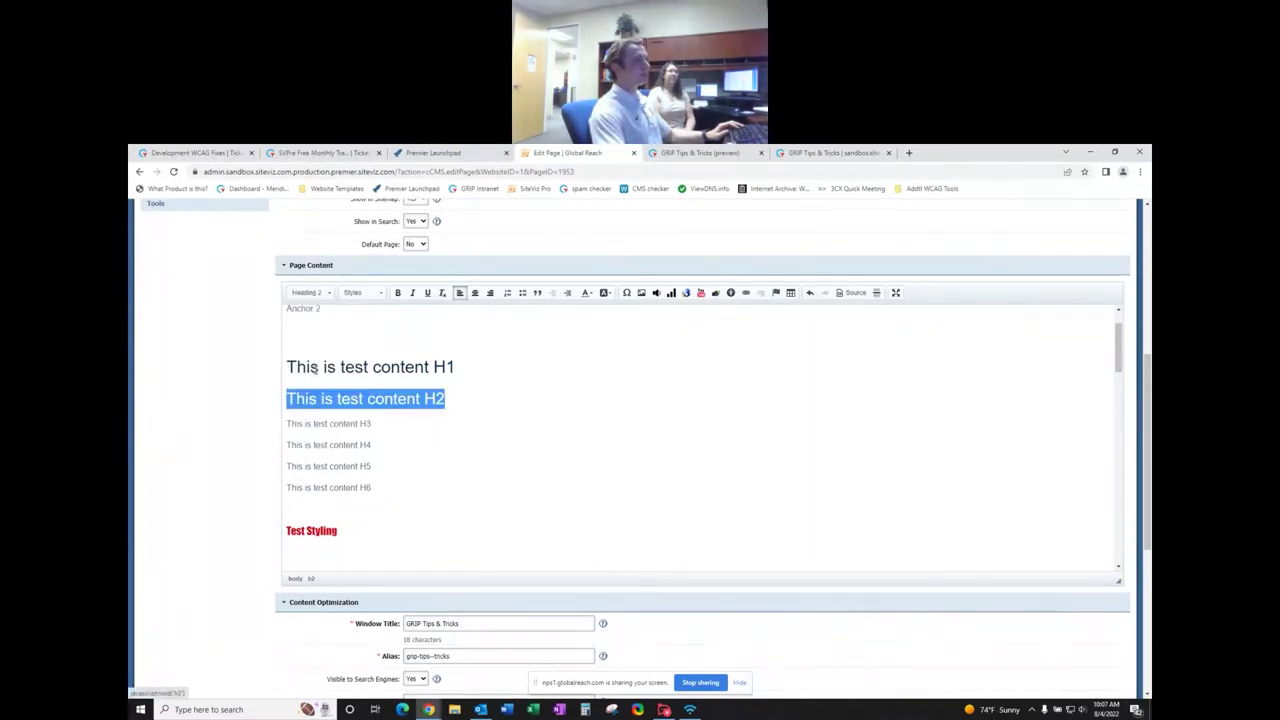
{"action": "left_click", "coordinate": [465, 413]}
{"action": "left_click", "coordinate": [461, 368]}
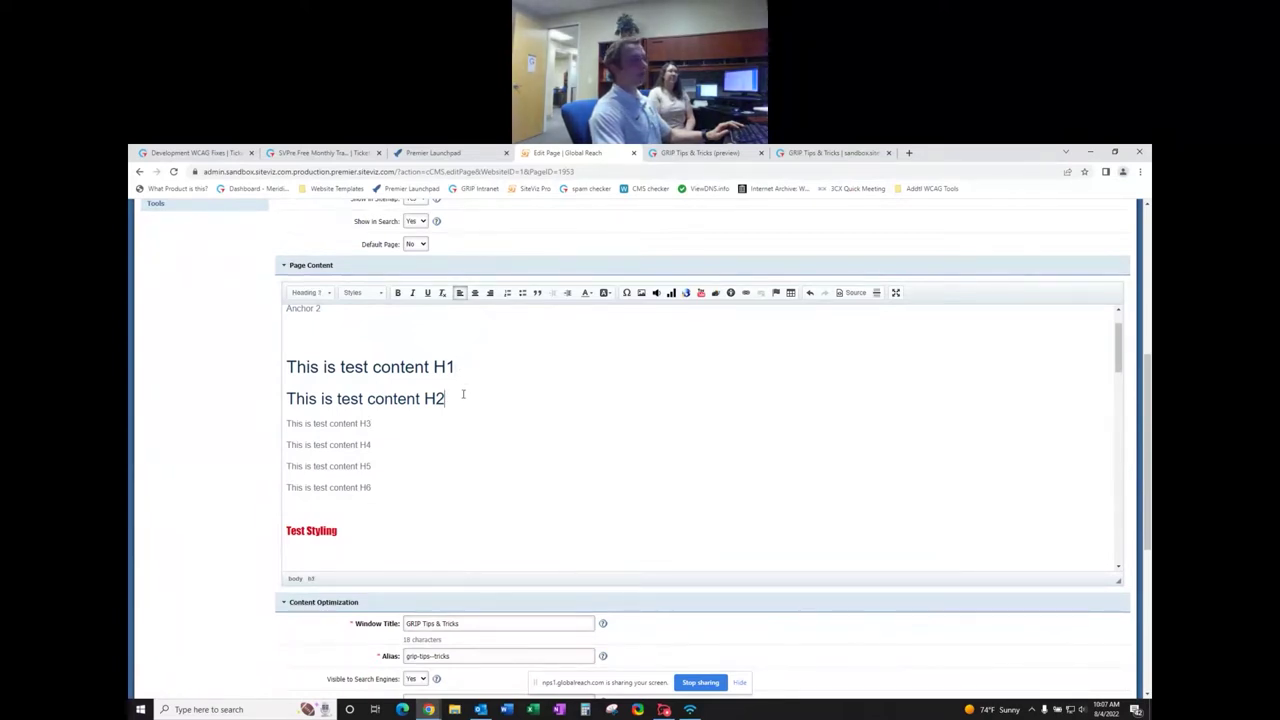
{"action": "left_click", "coordinate": [467, 384]}
- Format "This is test content H3" as Heading 3 and "This is test content H4" as Heading 4
{"action": "left_click_drag", "start_coordinate": [371, 424], "coordinate": [286, 424]}
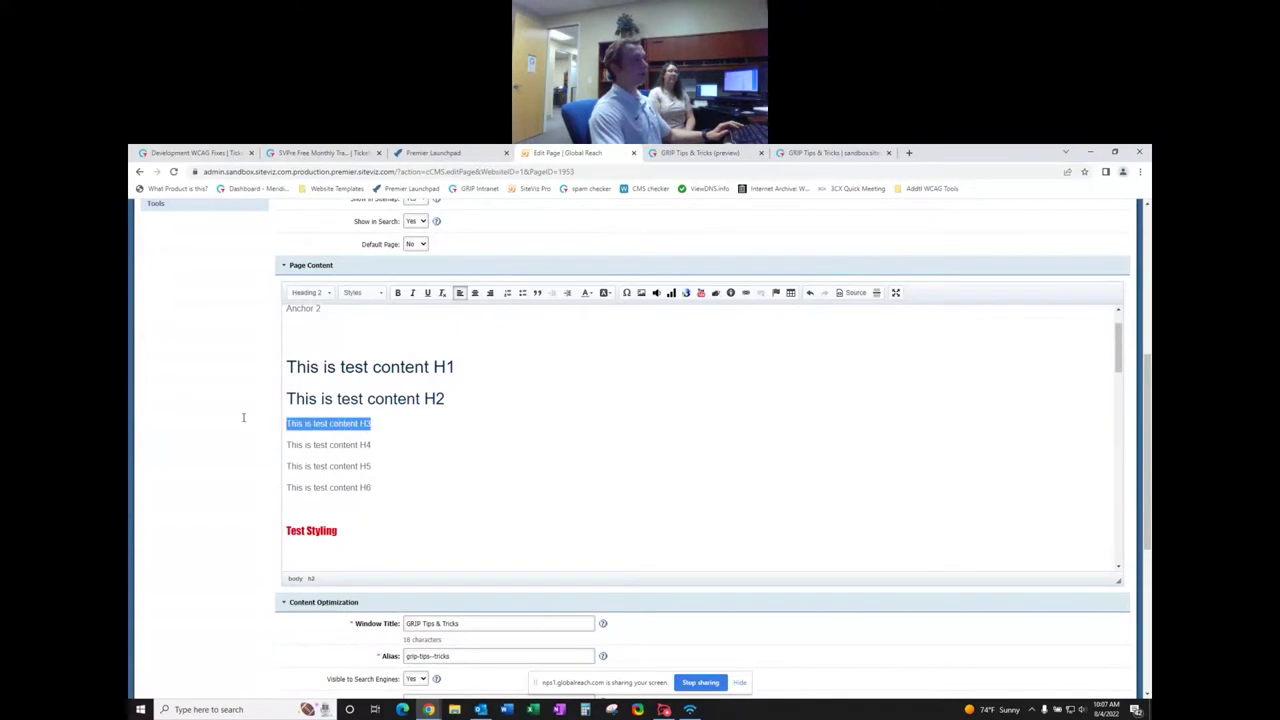
{"action": "left_click", "coordinate": [312, 293]}
{"action": "left_click", "coordinate": [320, 392]}
{"action": "left_click_drag", "start_coordinate": [371, 449], "coordinate": [287, 449]}
{"action": "left_click", "coordinate": [308, 293]}
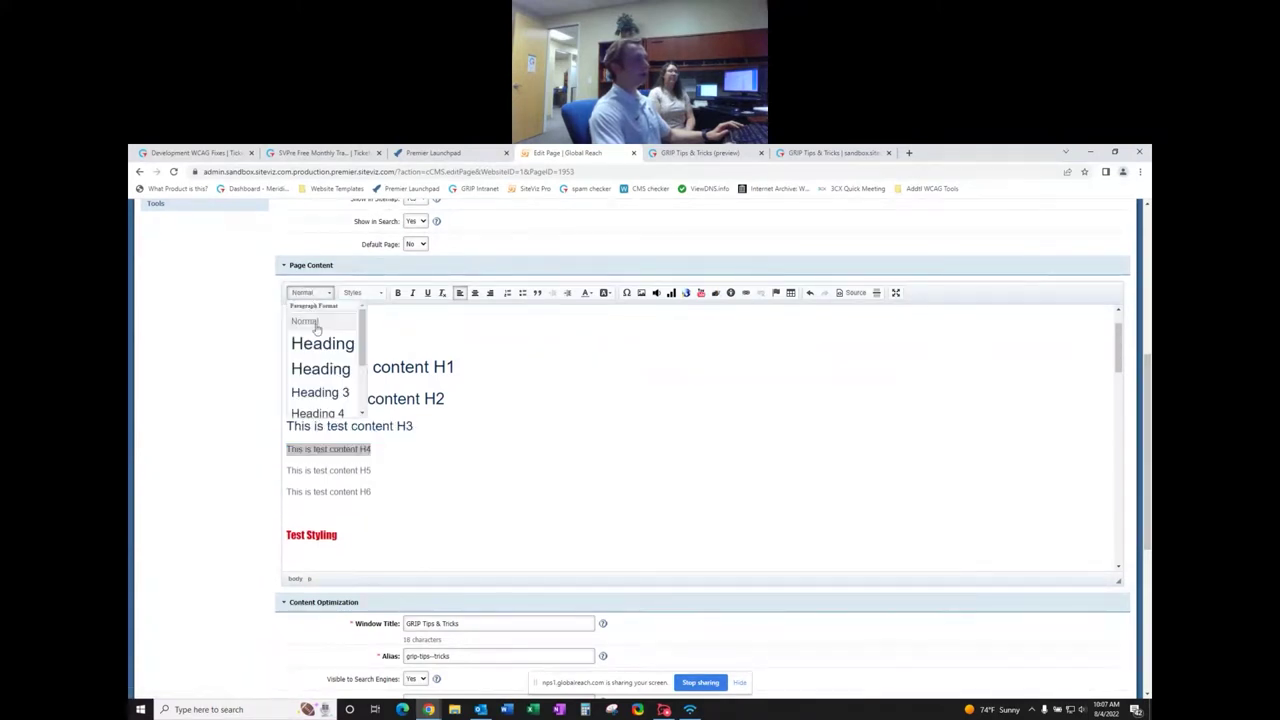
{"action": "left_click", "coordinate": [318, 414]}
- Format "This is test content H5" as Heading 5 and "This is test content H6" as Heading 6
{"action": "left_click_drag", "start_coordinate": [384, 472], "coordinate": [287, 473]}
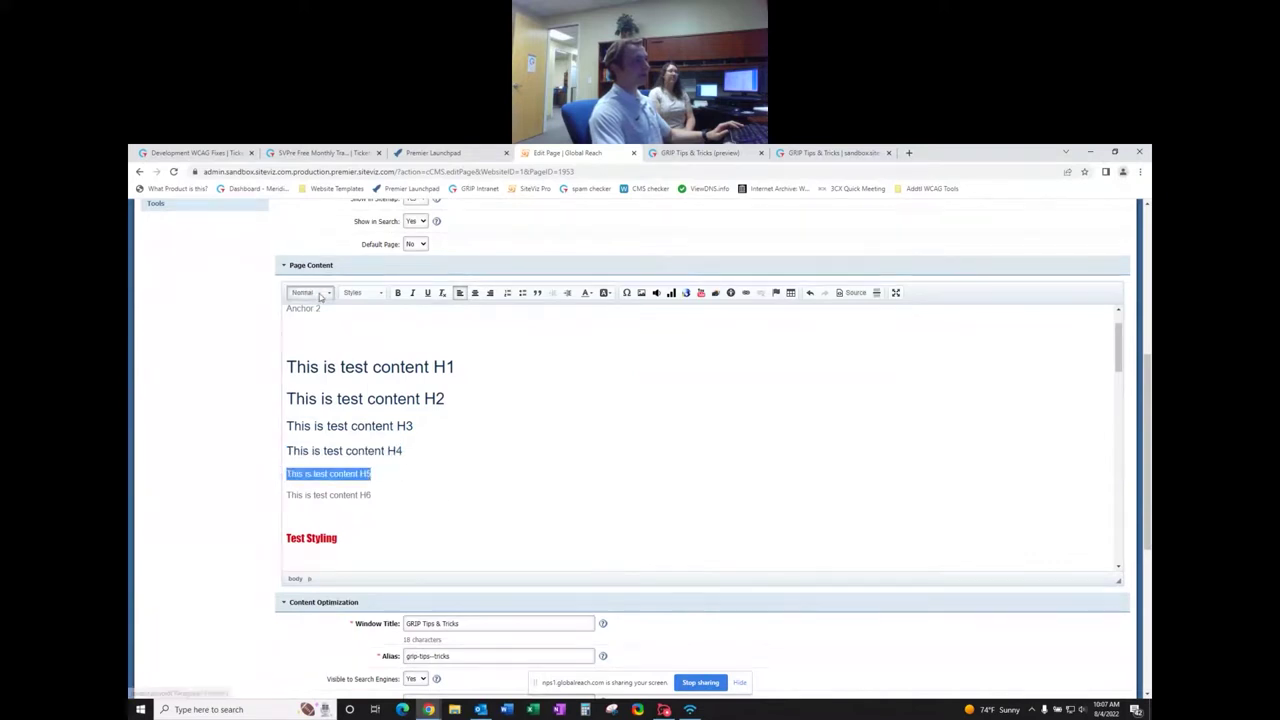
{"action": "left_click", "coordinate": [310, 292]}
{"action": "scroll", "coordinate": [315, 375], "scroll_direction": "down", "scroll_amount": 2}
{"action": "left_click", "coordinate": [316, 380]}
{"action": "left_click_drag", "start_coordinate": [373, 497], "coordinate": [287, 497]}
{"action": "left_click", "coordinate": [310, 292]}
{"action": "scroll", "coordinate": [331, 383], "scroll_direction": "down", "scroll_amount": 2}
{"action": "left_click", "coordinate": [321, 397]}
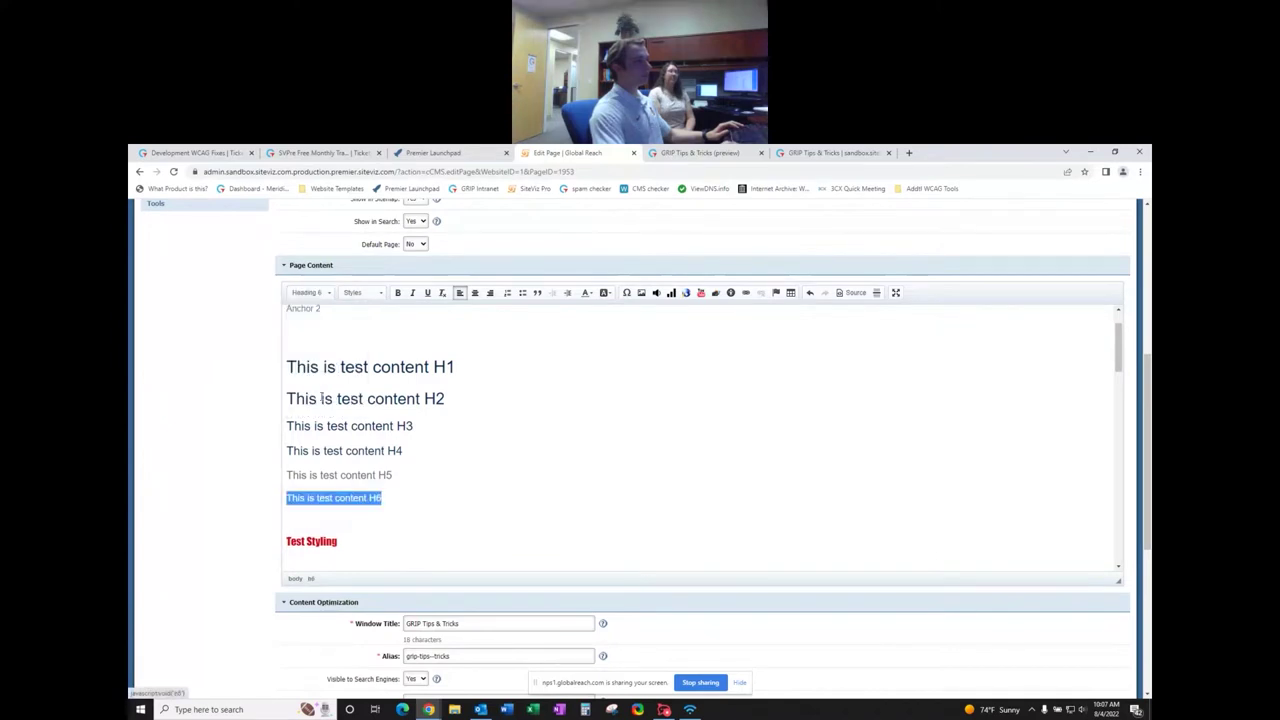
{"action": "left_click", "coordinate": [423, 491]}
- Examine the paragraph formats offered beyond the headings: Formatted, Address and Normal (DIV)
{"action": "left_click", "coordinate": [309, 292]}
{"action": "scroll", "coordinate": [340, 364], "scroll_direction": "down", "scroll_amount": 1}
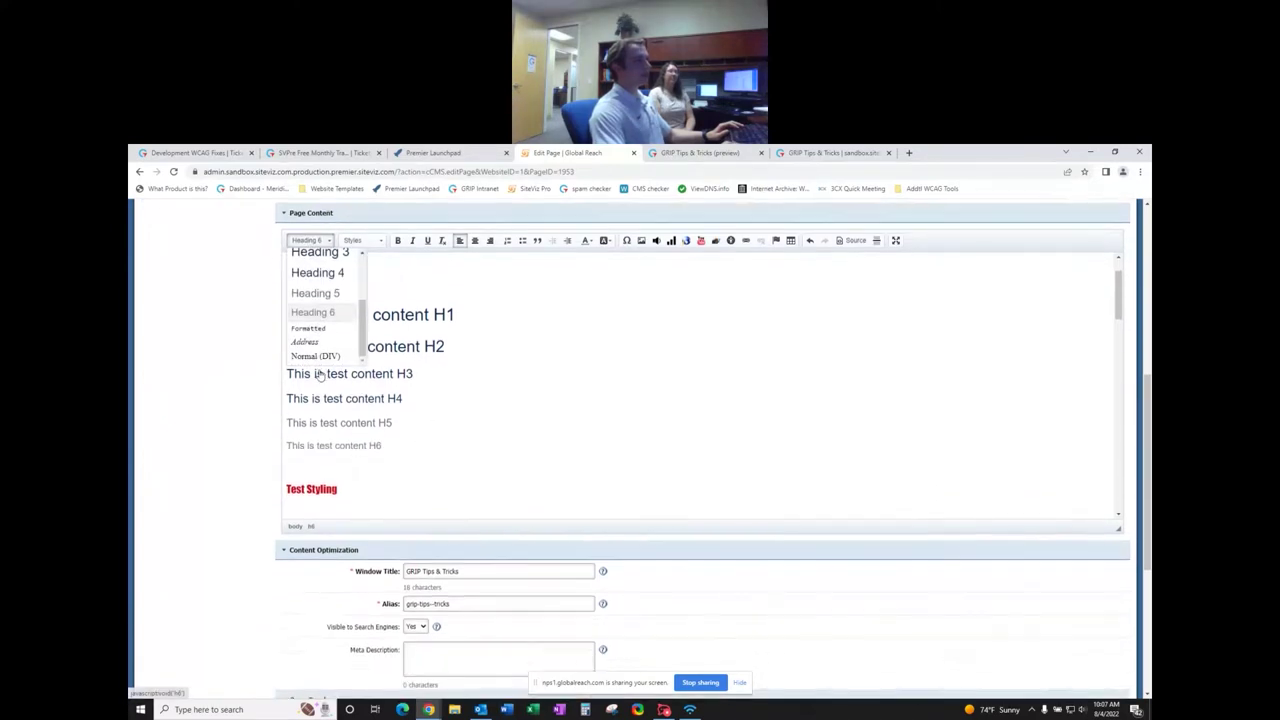
{"action": "scroll", "coordinate": [290, 300], "scroll_direction": "up", "scroll_amount": 1}
{"action": "scroll", "coordinate": [300, 314], "scroll_direction": "down", "scroll_amount": 1}
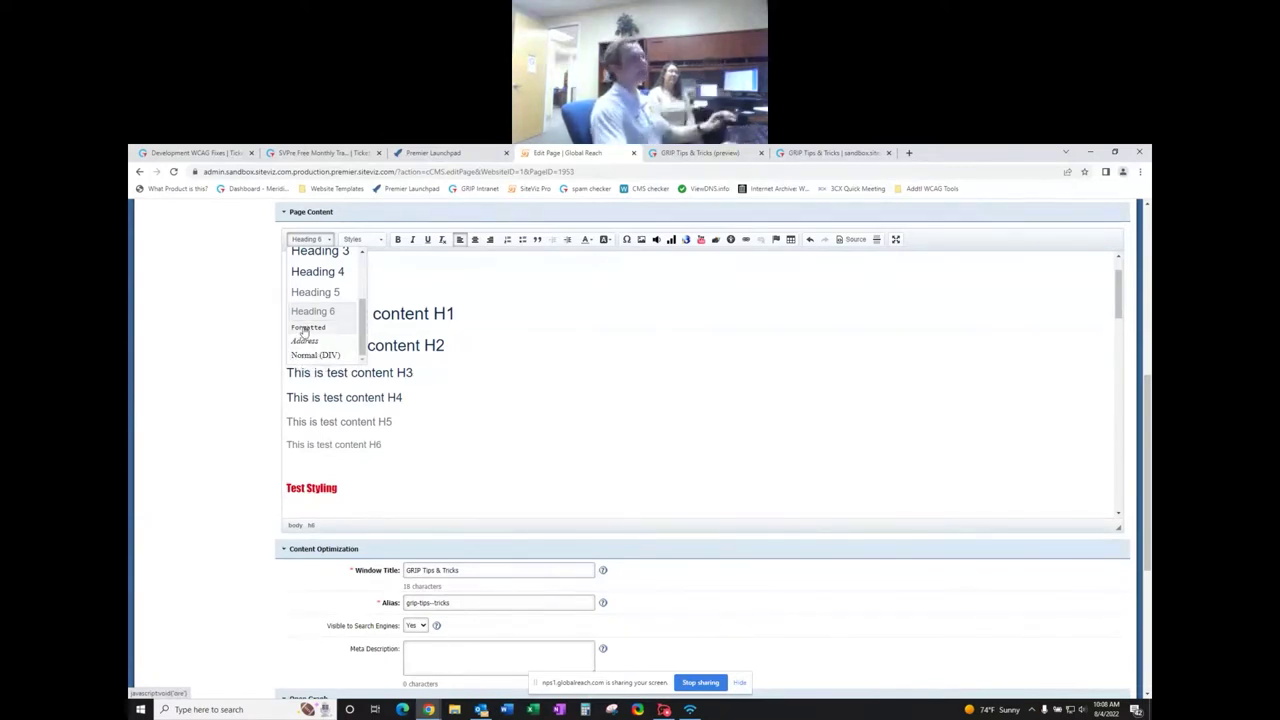
{"action": "left_click", "coordinate": [398, 445]}
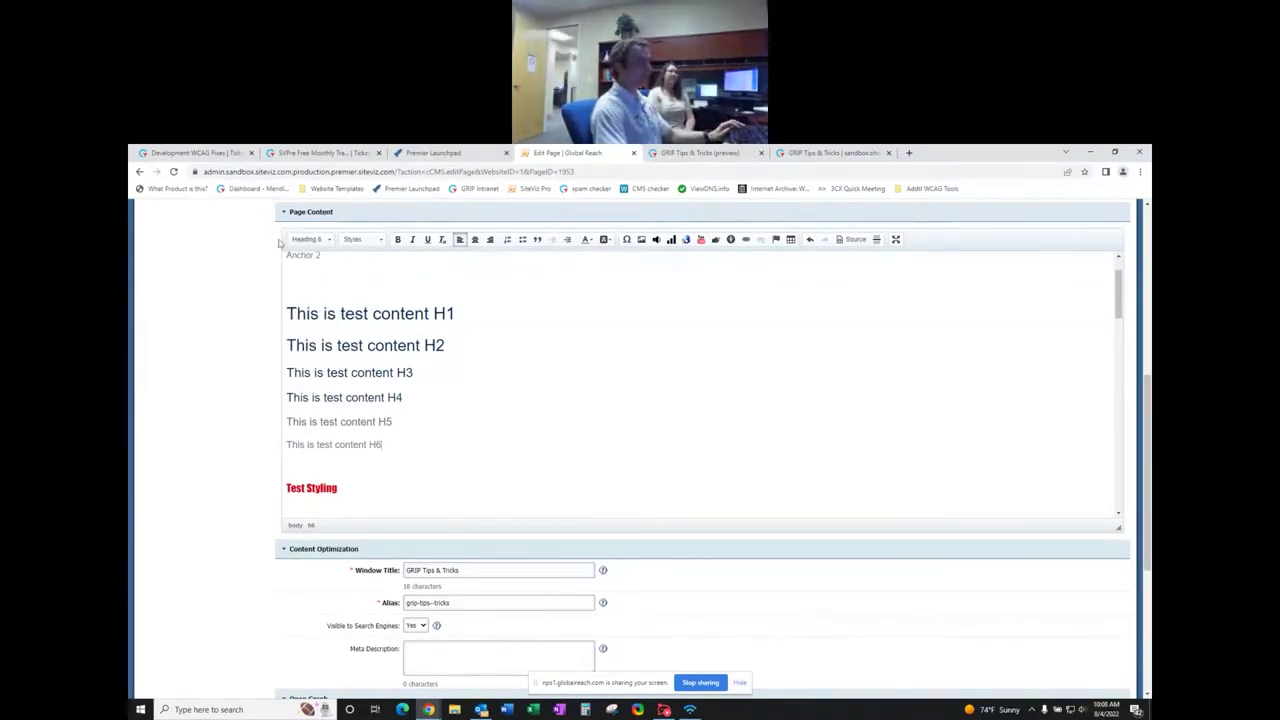
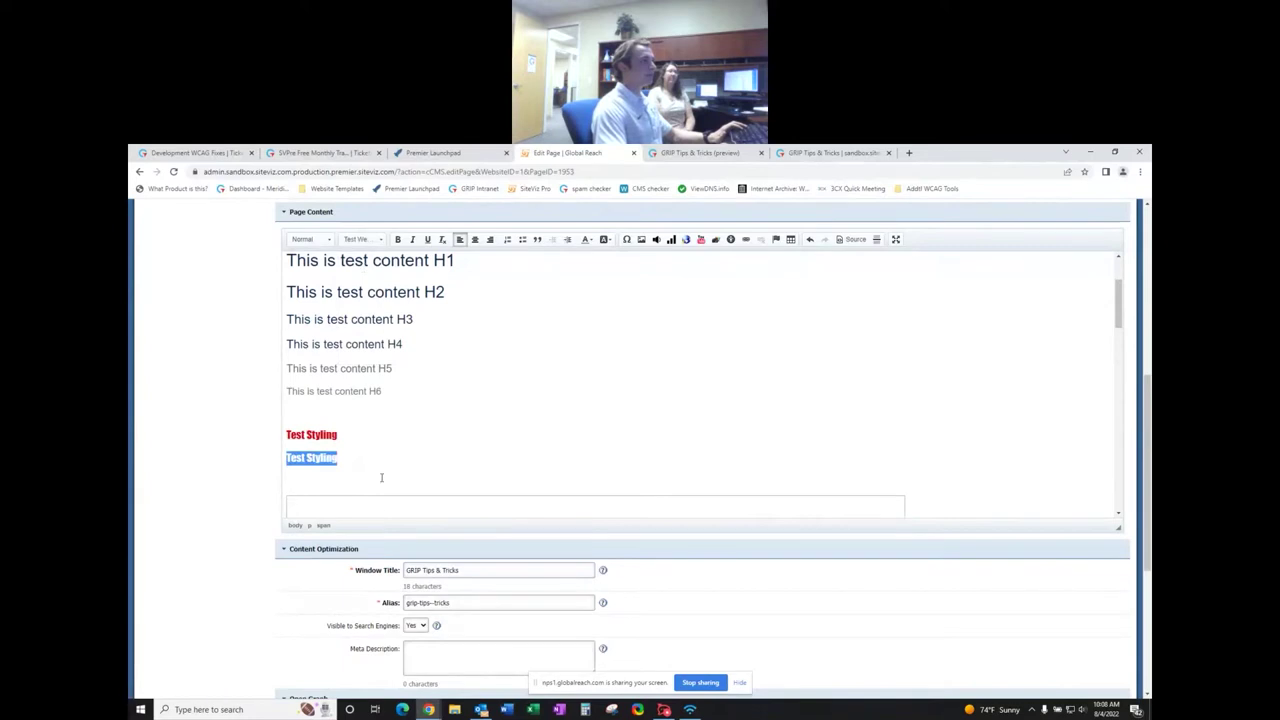
- Examine which inline style is applied to the second "Test Styling" line and which styles are available
{"action": "left_click", "coordinate": [375, 470]}
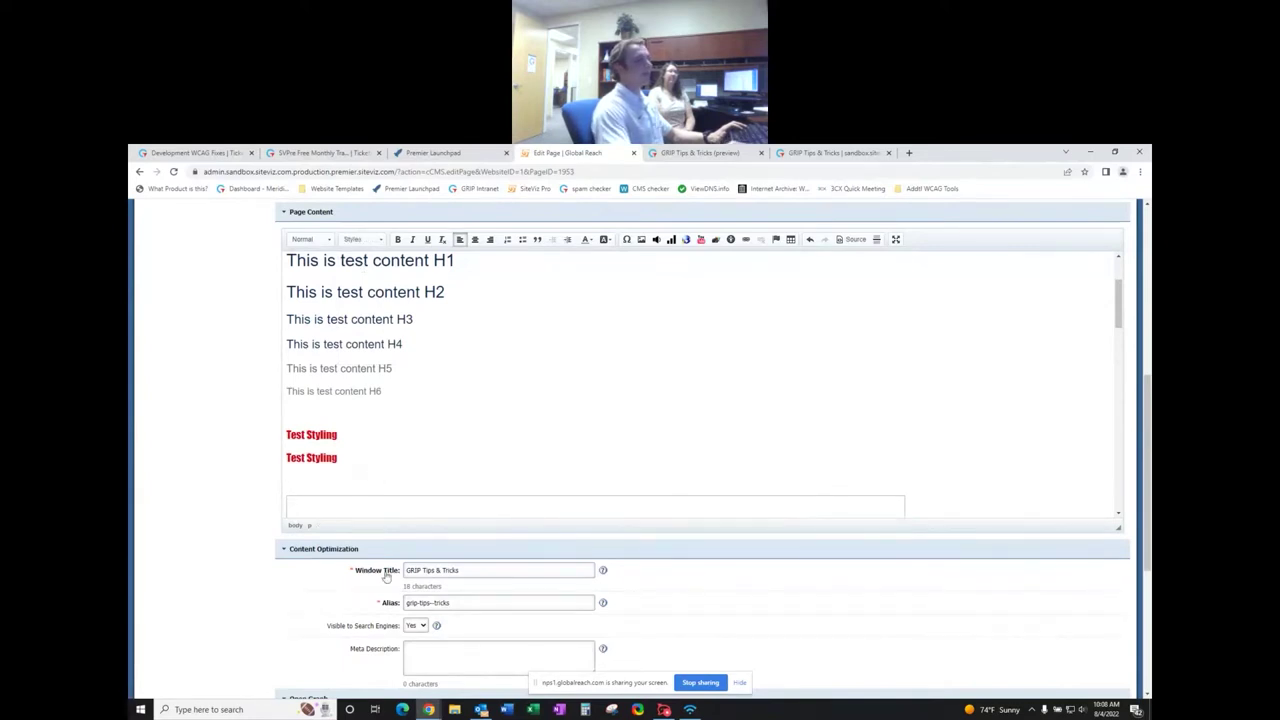
{"action": "left_click_drag", "start_coordinate": [340, 437], "coordinate": [286, 439]}
{"action": "left_click_drag", "start_coordinate": [355, 458], "coordinate": [277, 459]}
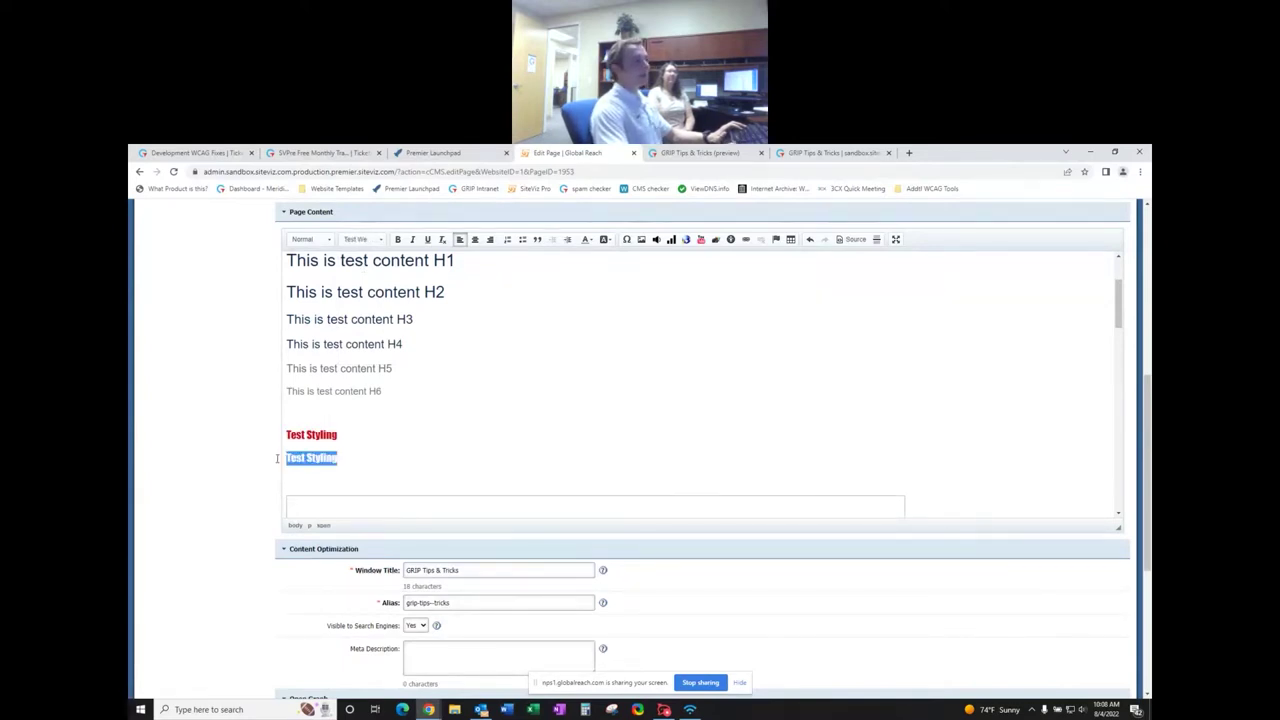
{"action": "left_click", "coordinate": [365, 241]}
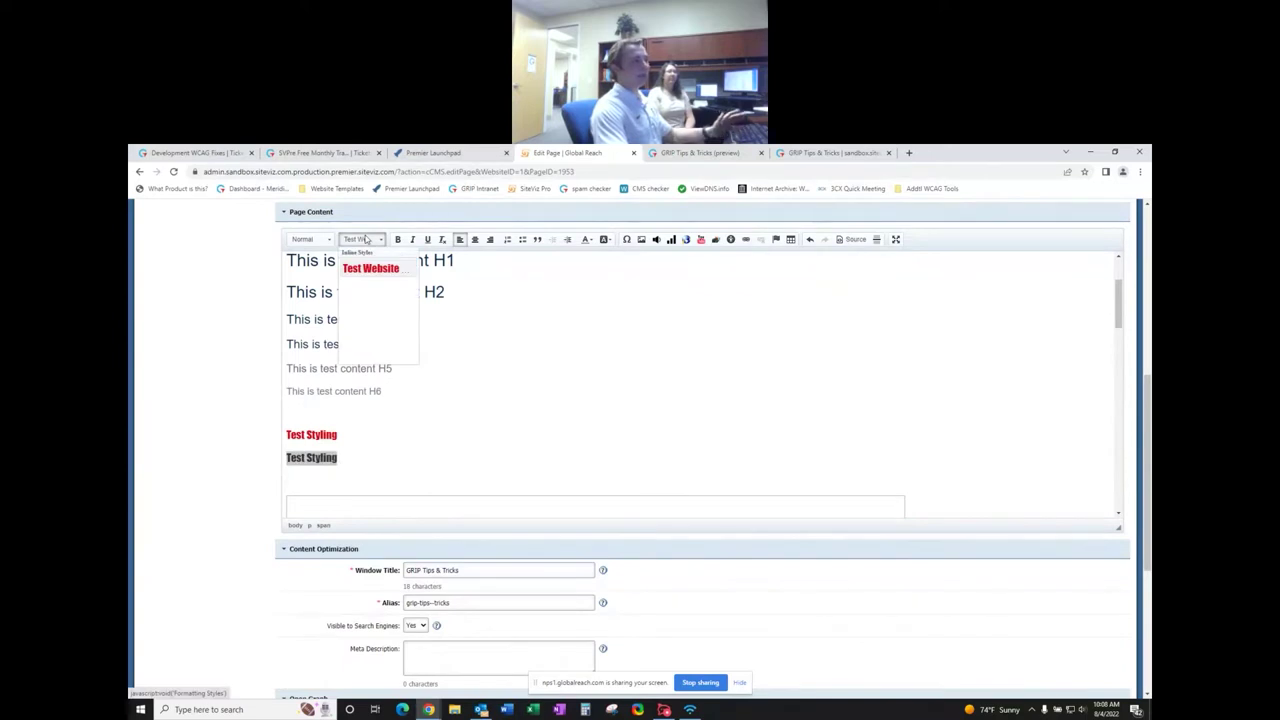
{"action": "left_click", "coordinate": [375, 241]}
{"action": "left_click_drag", "start_coordinate": [286, 458], "coordinate": [340, 458]}
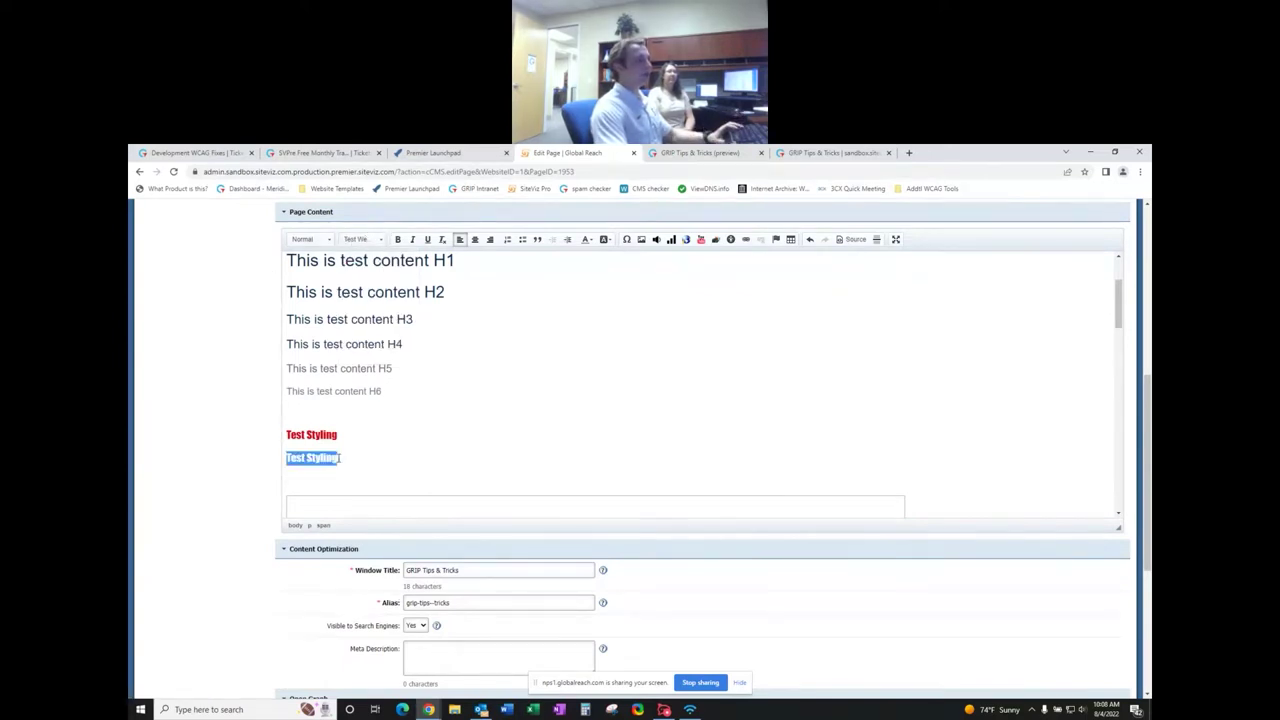
- Duplicate the page editor's browser tab and open the sandbox site's Website Styles list in it
{"action": "right_click", "coordinate": [560, 154]}
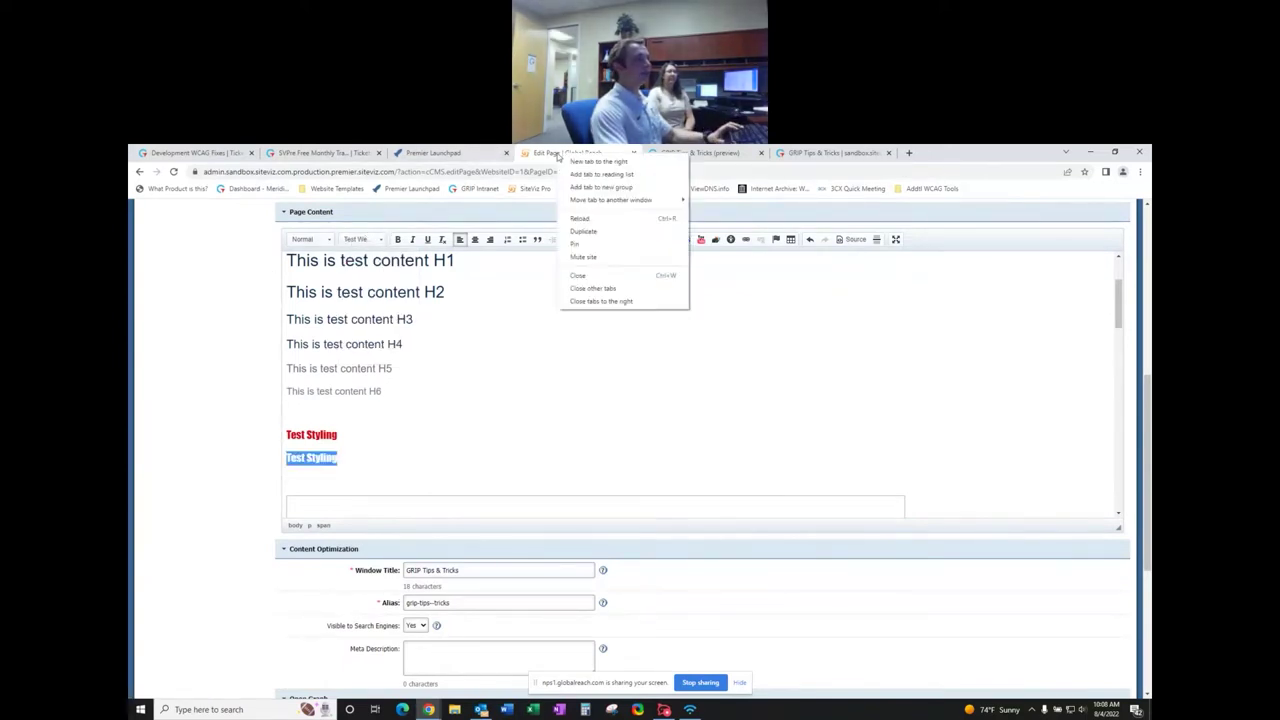
{"action": "left_click", "coordinate": [590, 232]}
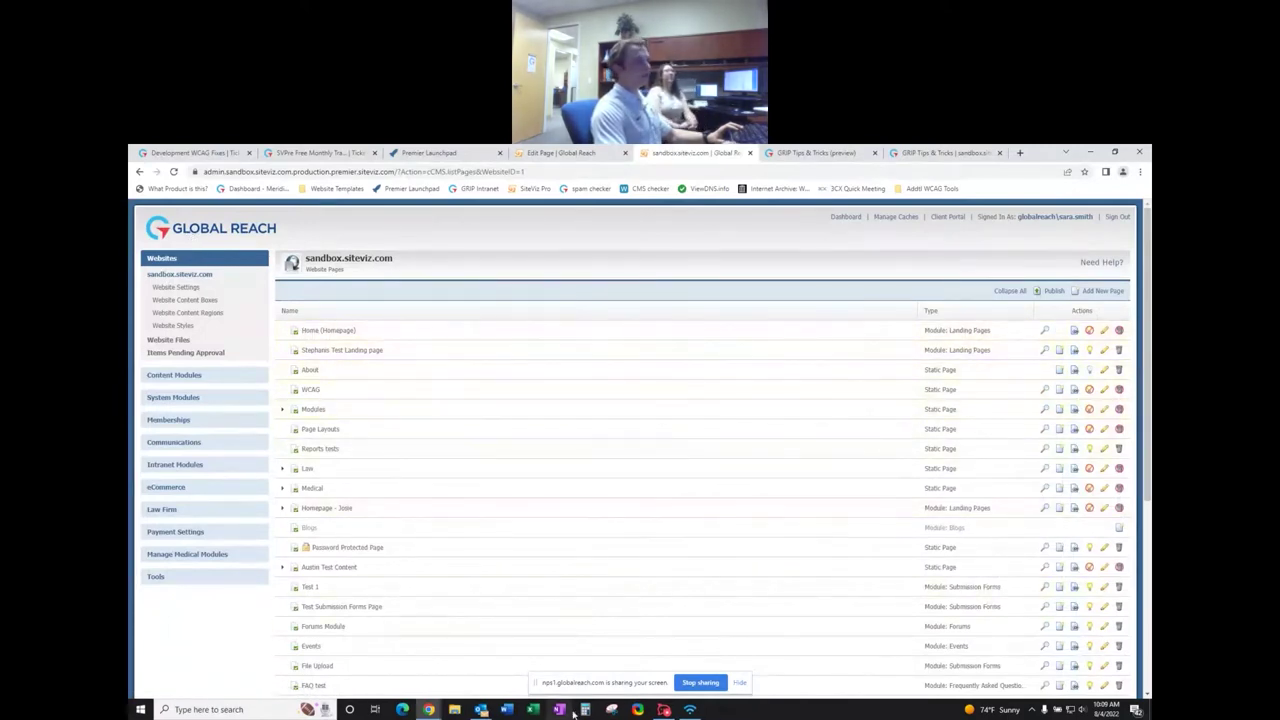
{"action": "left_click", "coordinate": [173, 326]}
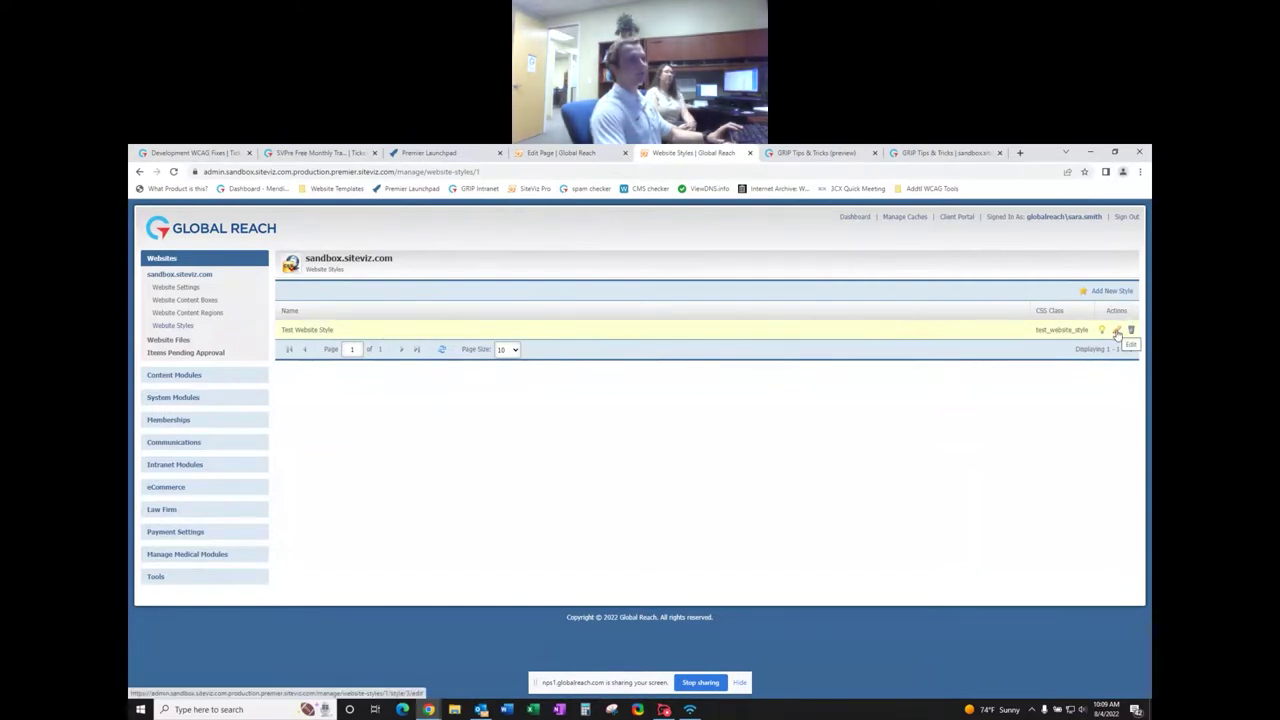
- View the settings on the blank Add New Style form, and return to the Website Styles list
{"action": "left_click", "coordinate": [1112, 291]}
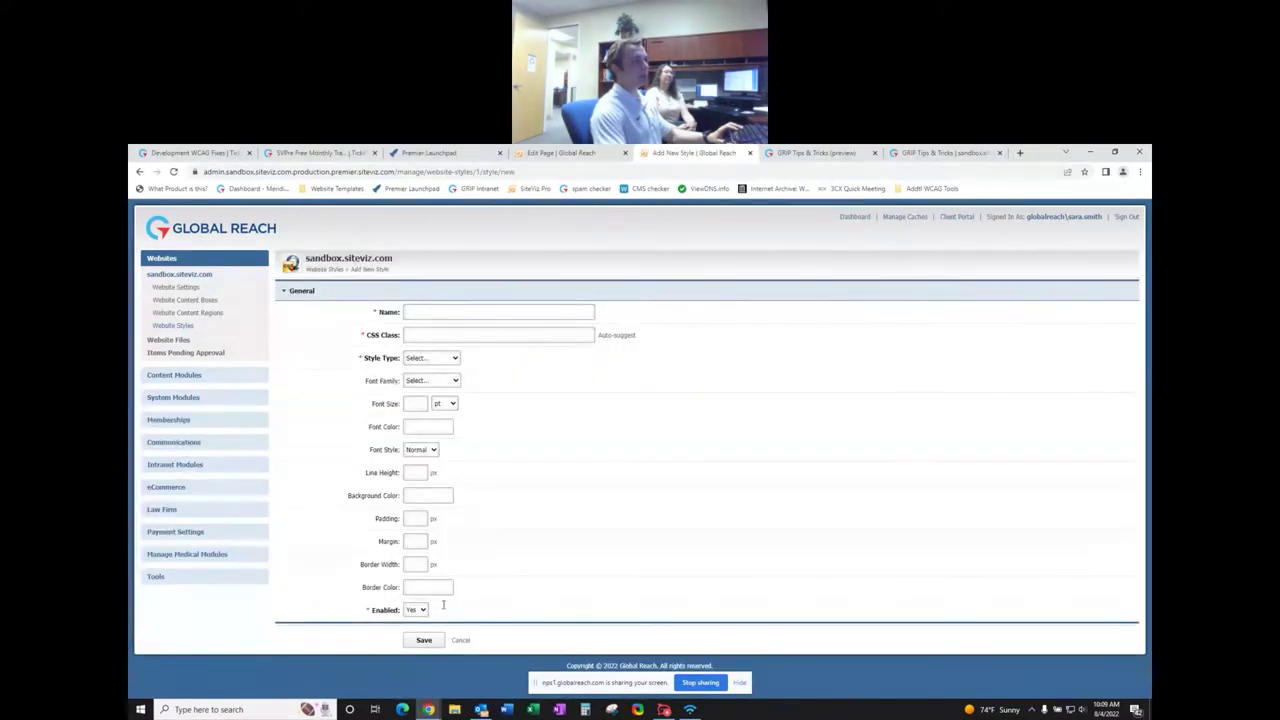
{"action": "right_click", "coordinate": [762, 370]}
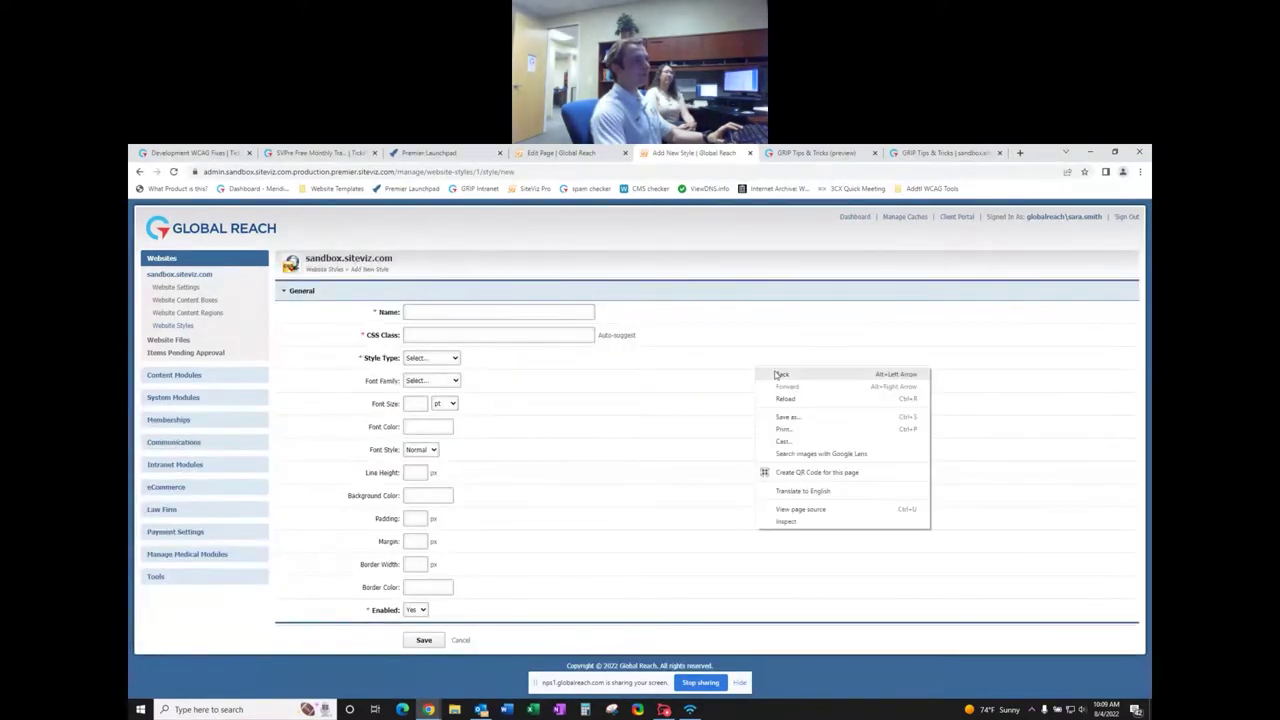
{"action": "left_click", "coordinate": [781, 374]}
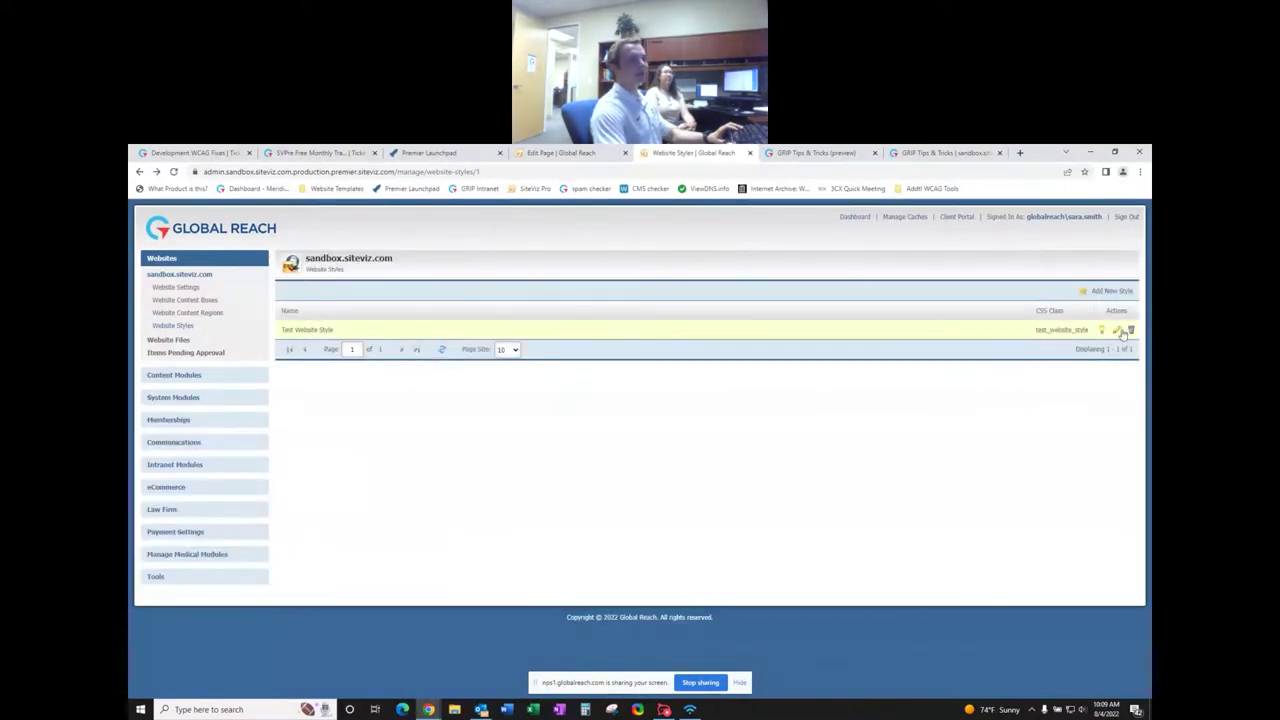
- Open Test Website Style for editing and compare its Name with the inline style listed in the page content editor
{"action": "left_click", "coordinate": [1116, 330]}
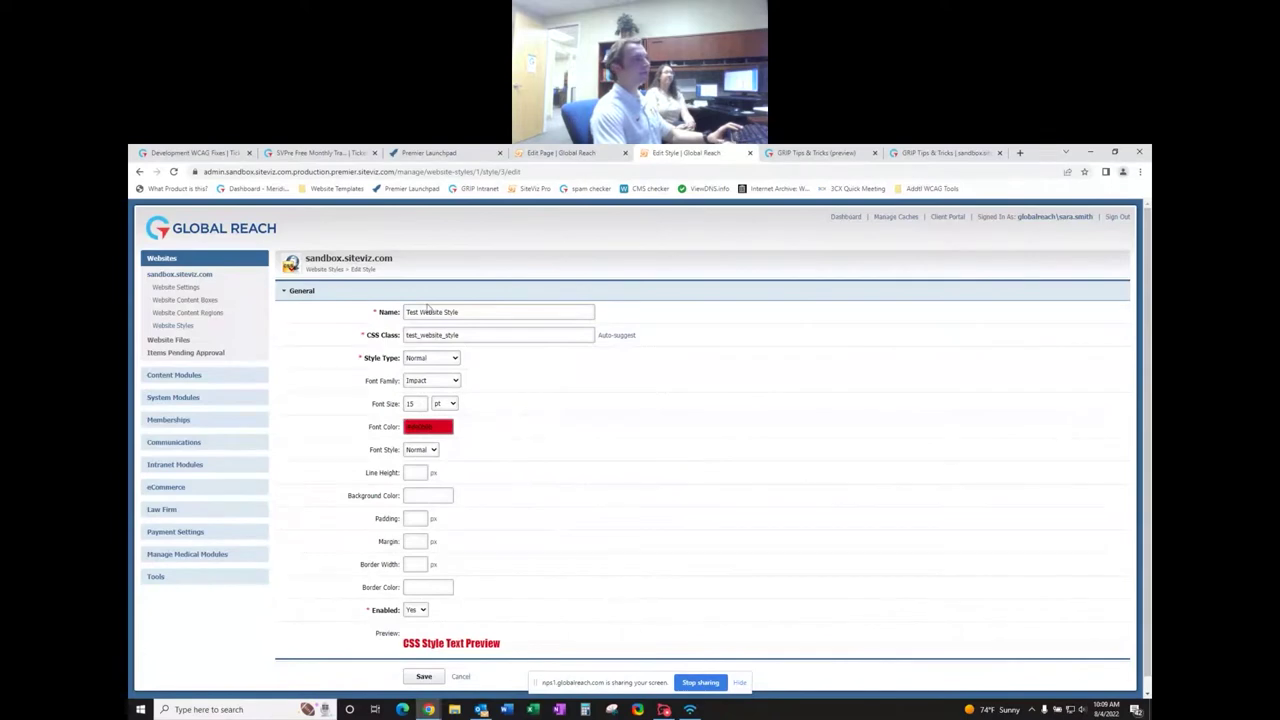
{"action": "left_click_drag", "start_coordinate": [466, 311], "coordinate": [386, 316]}
{"action": "left_click", "coordinate": [484, 309]}
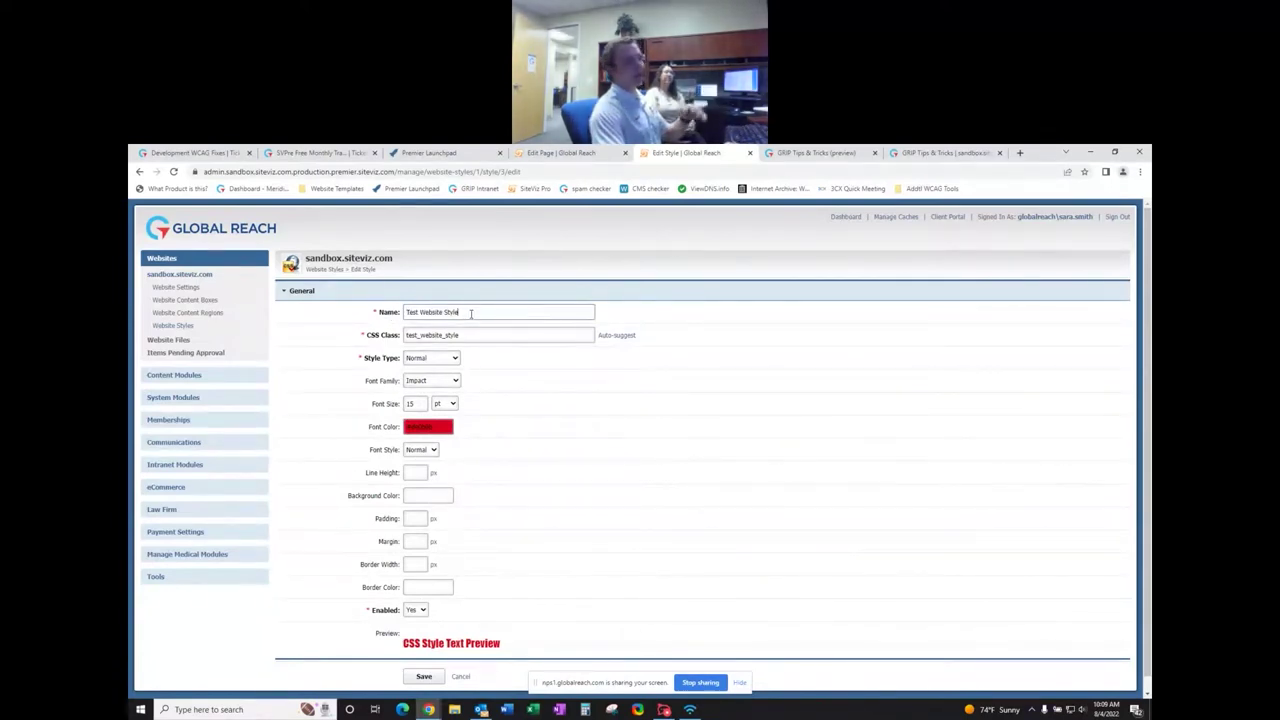
{"action": "left_click", "coordinate": [545, 152]}
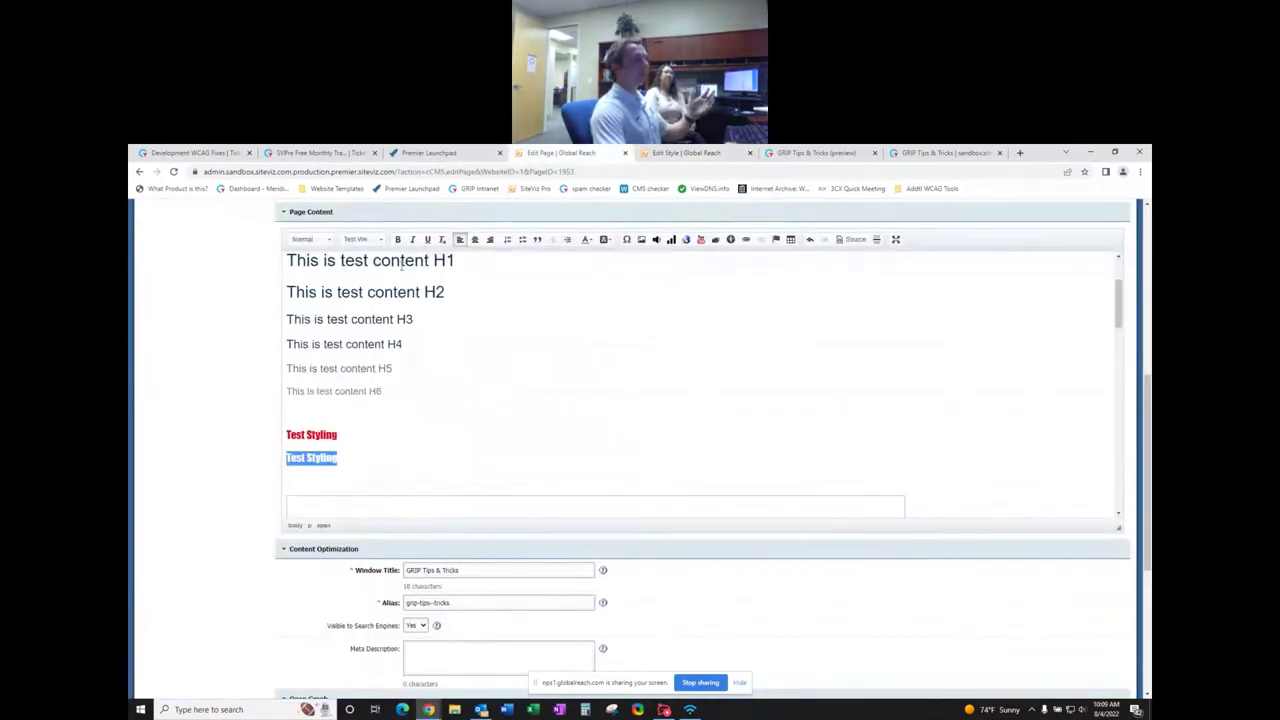
{"action": "left_click", "coordinate": [362, 240]}
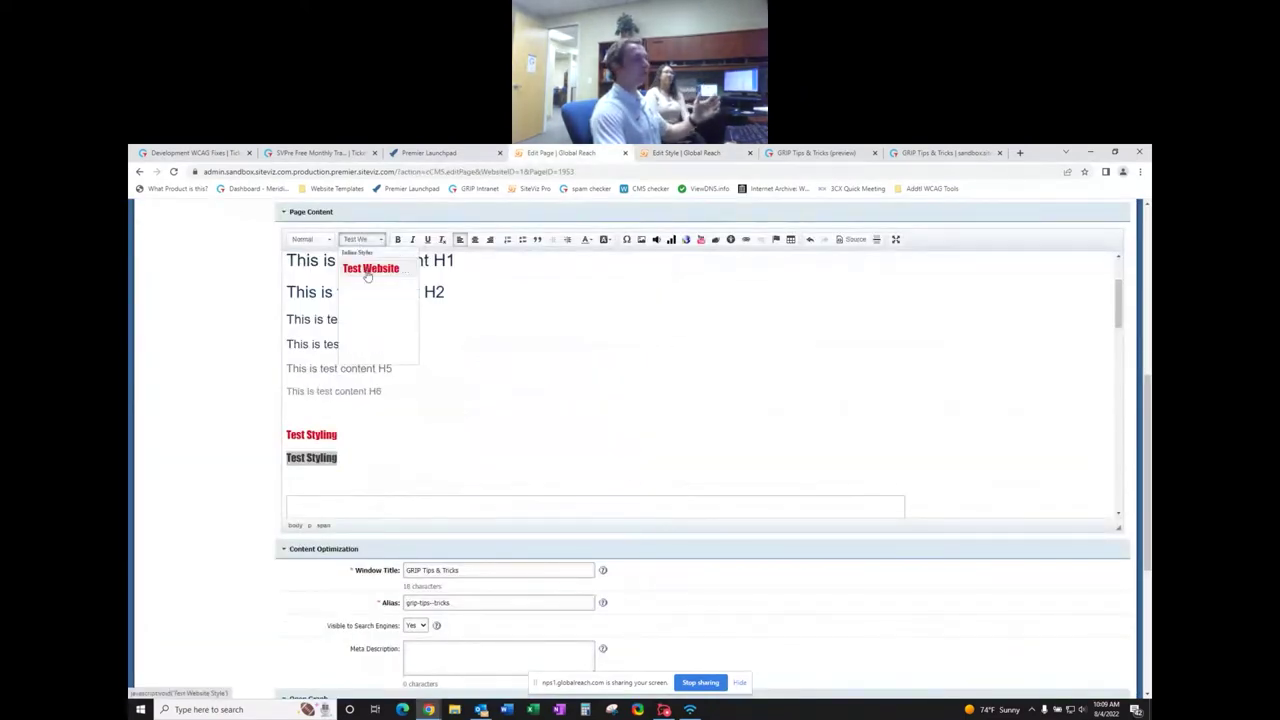
- Return to the style's edit form and examine its CSS Class field
{"action": "left_click", "coordinate": [686, 152]}
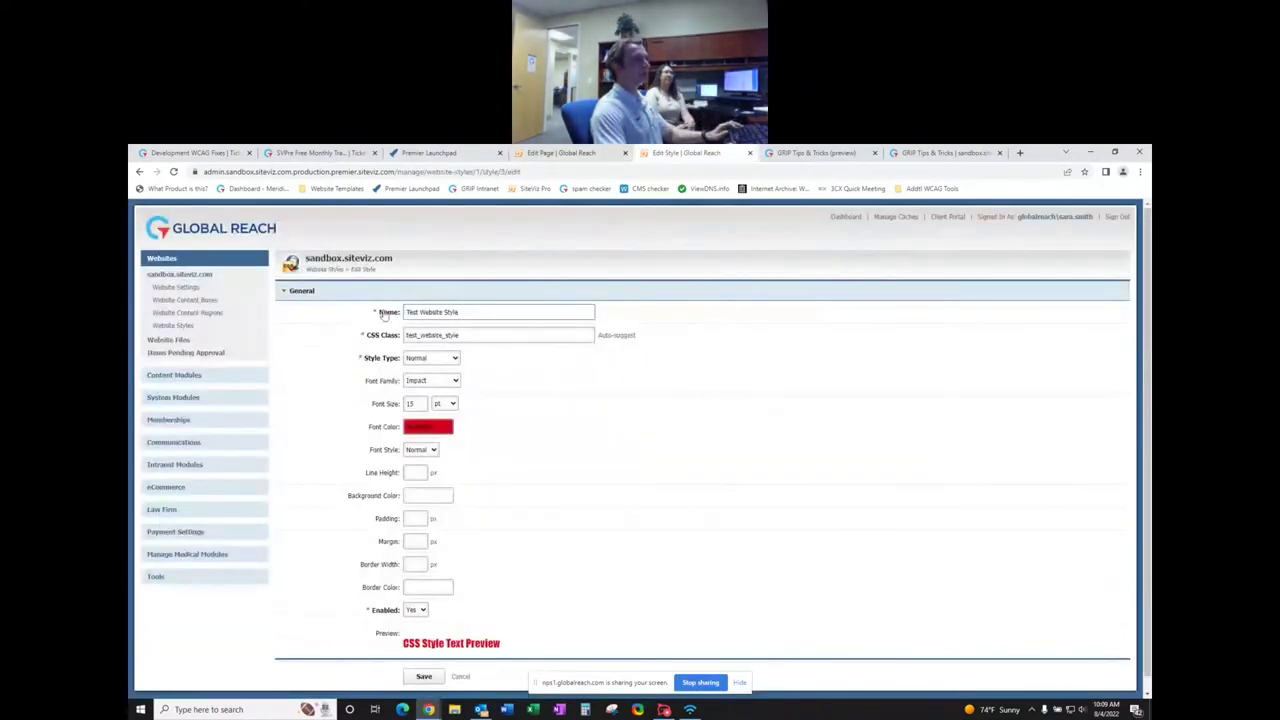
{"action": "left_click_drag", "start_coordinate": [467, 334], "coordinate": [406, 335]}
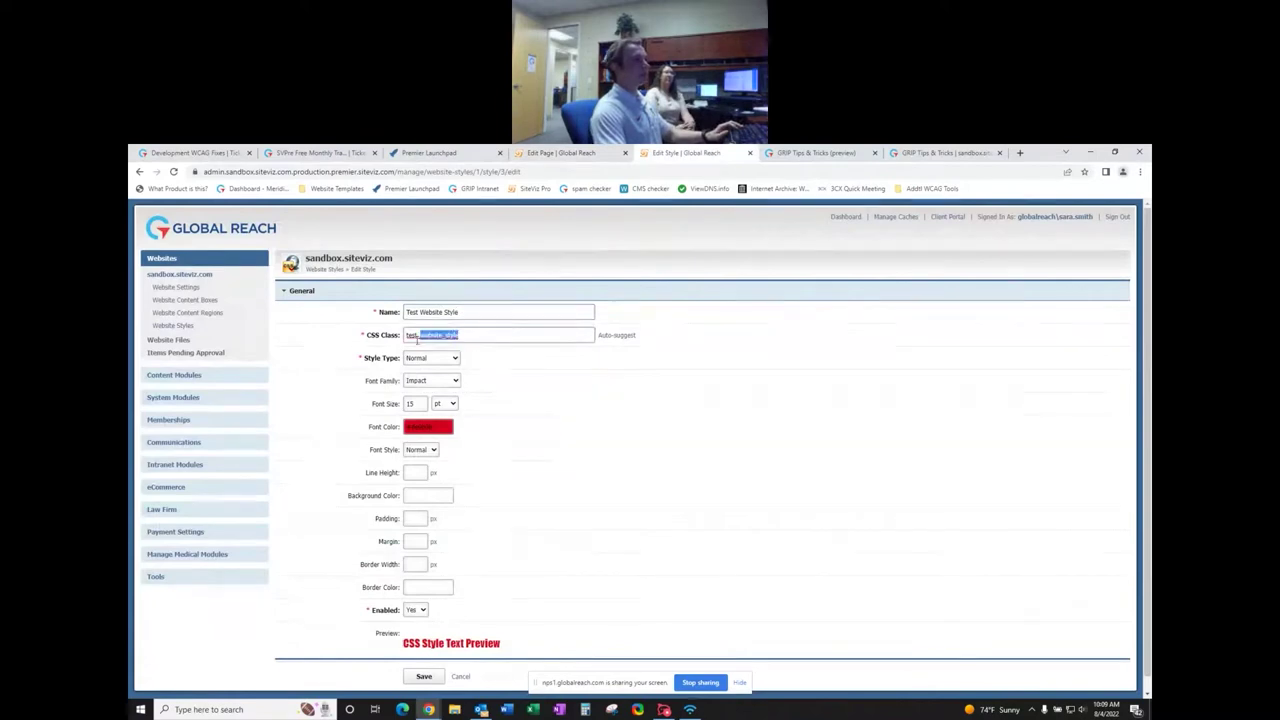
{"action": "double_click", "coordinate": [374, 336]}
{"action": "left_click", "coordinate": [361, 350]}
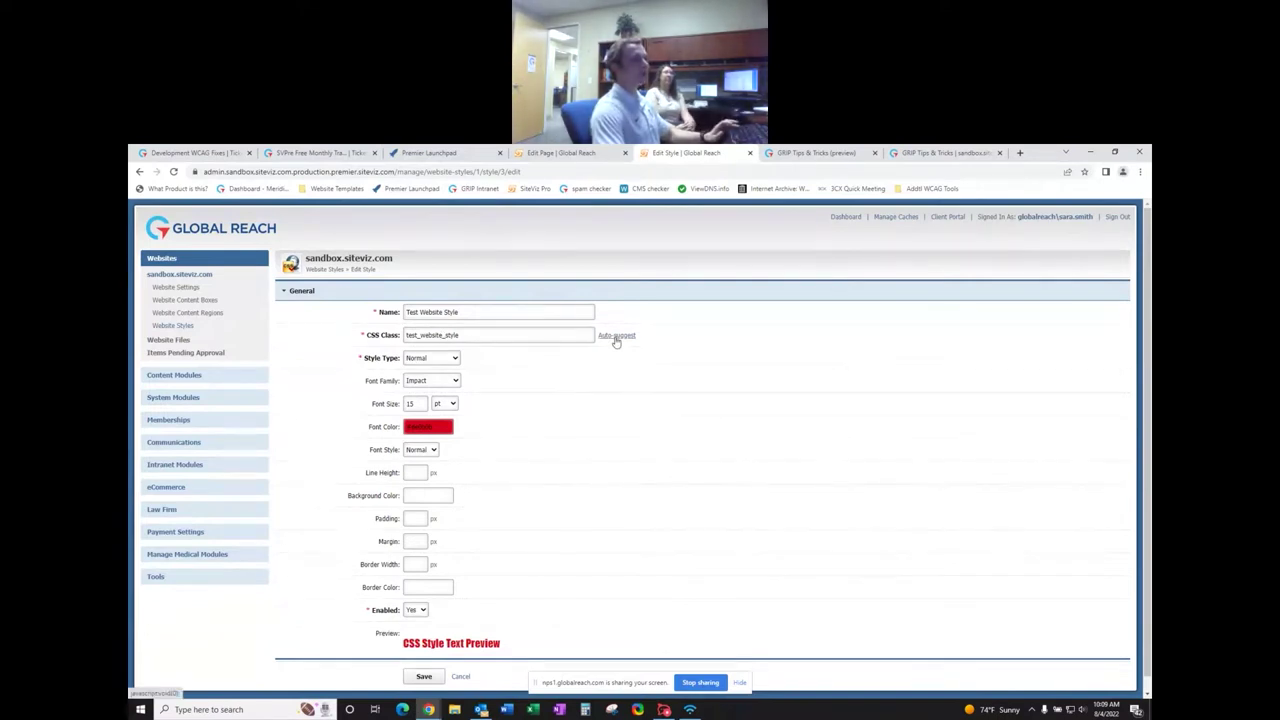
- Examine the style's Name and CSS Class fields on the edit form
{"action": "triple_click", "coordinate": [475, 309]}
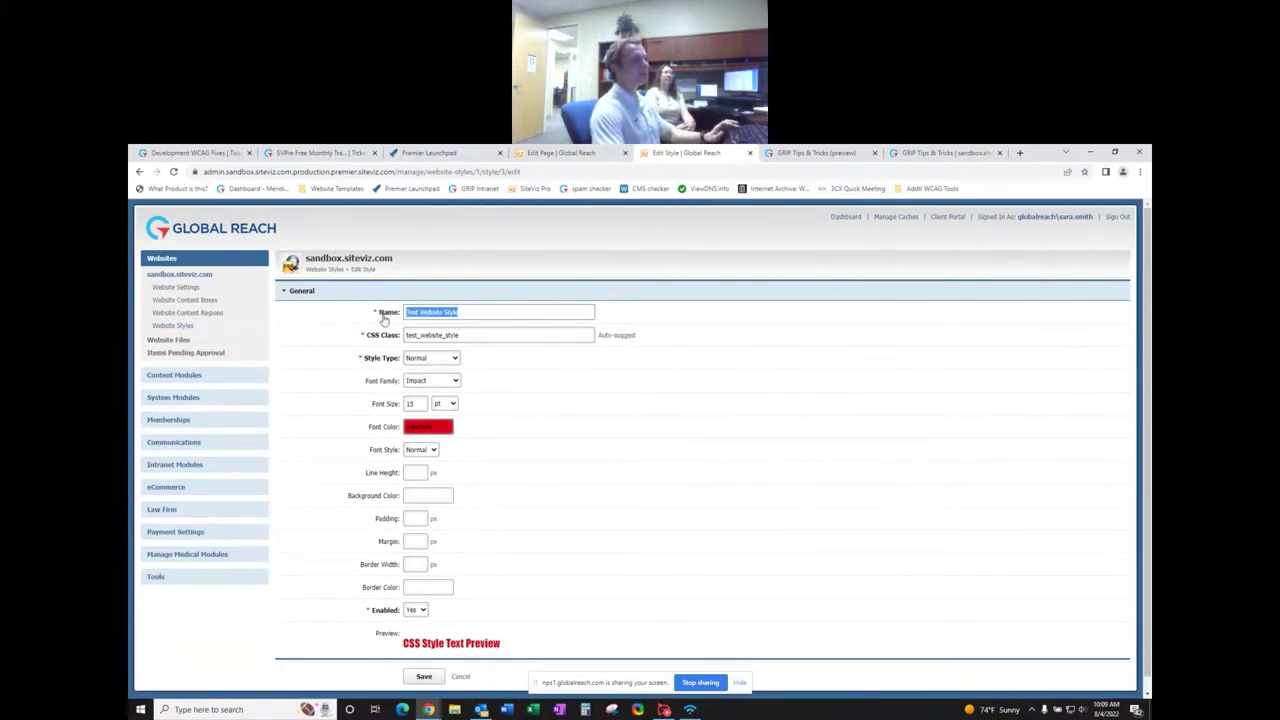
{"action": "left_click", "coordinate": [469, 311]}
{"action": "triple_click", "coordinate": [484, 329]}
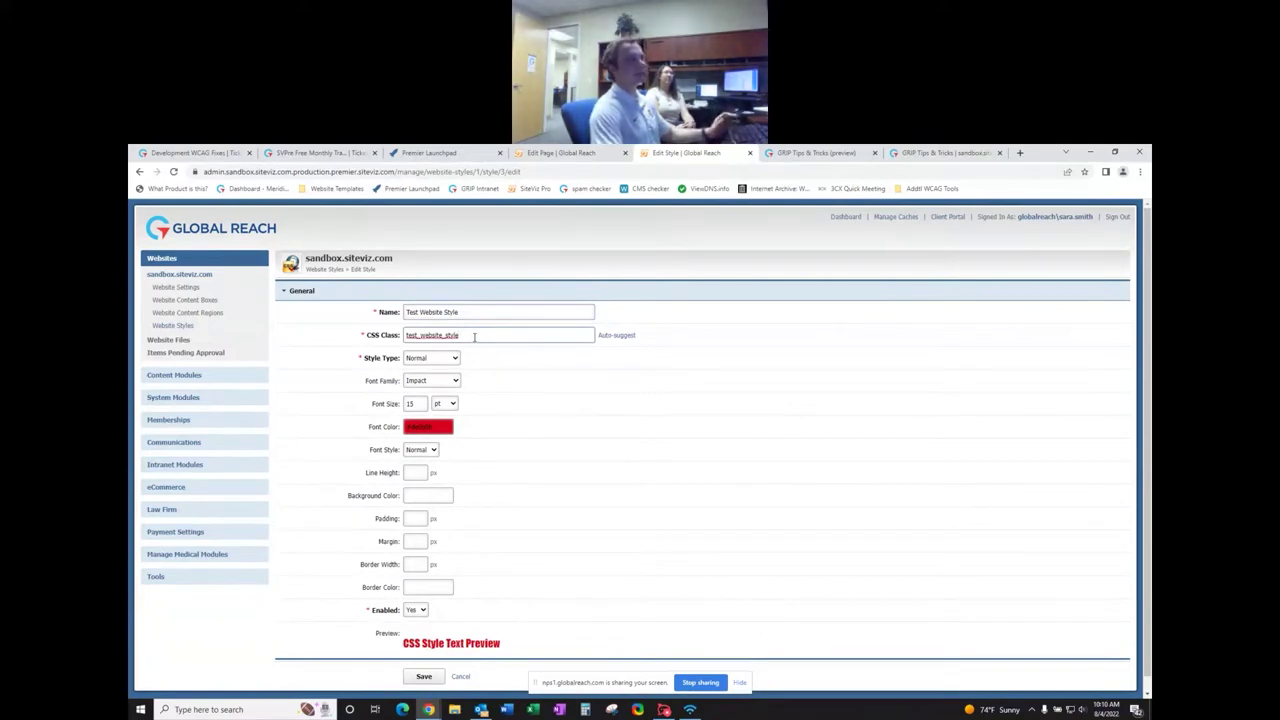
{"action": "left_click", "coordinate": [343, 351]}
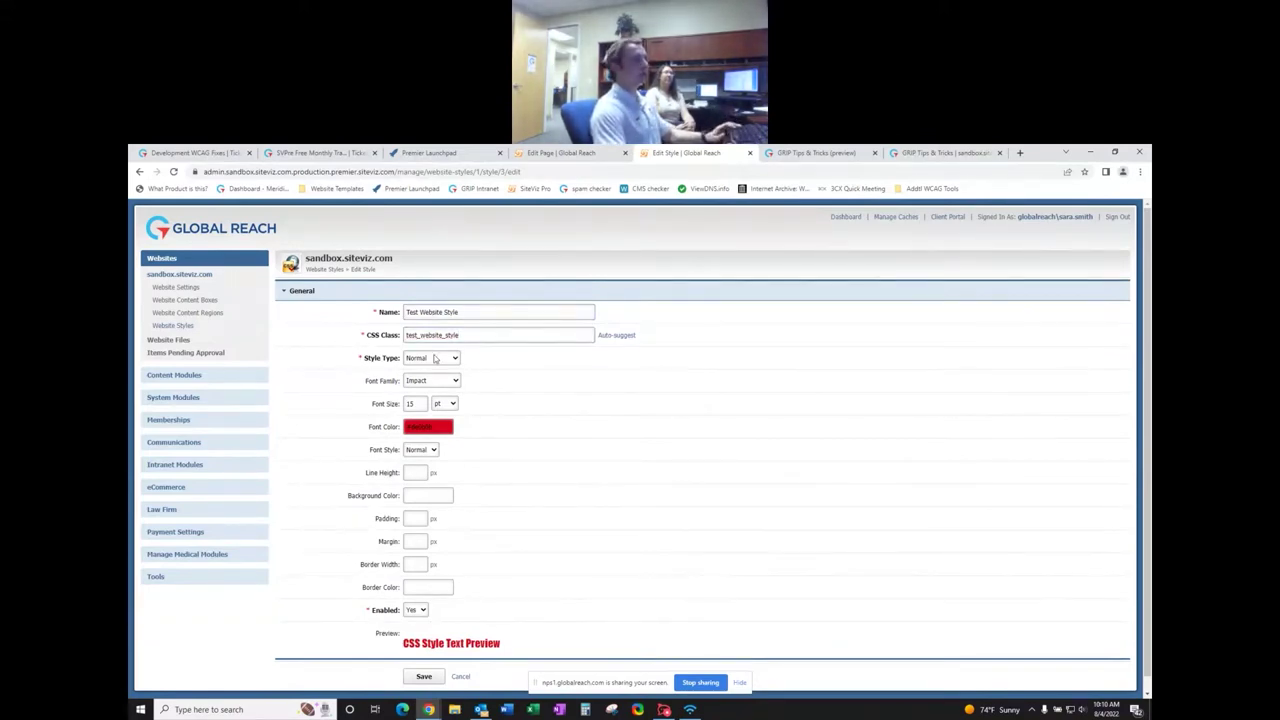
- Try Container as the Style Type for Test Website Style, and return the type to Normal
{"action": "left_click", "coordinate": [434, 360]}
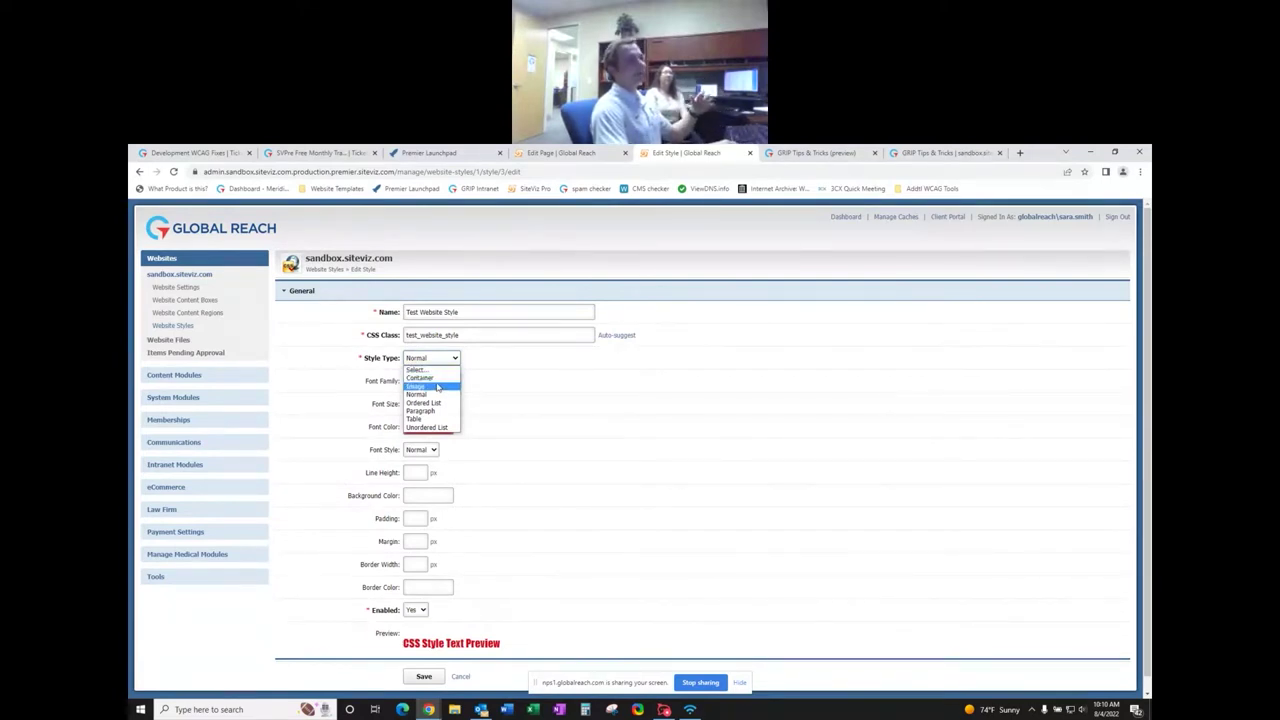
{"action": "left_click", "coordinate": [437, 378]}
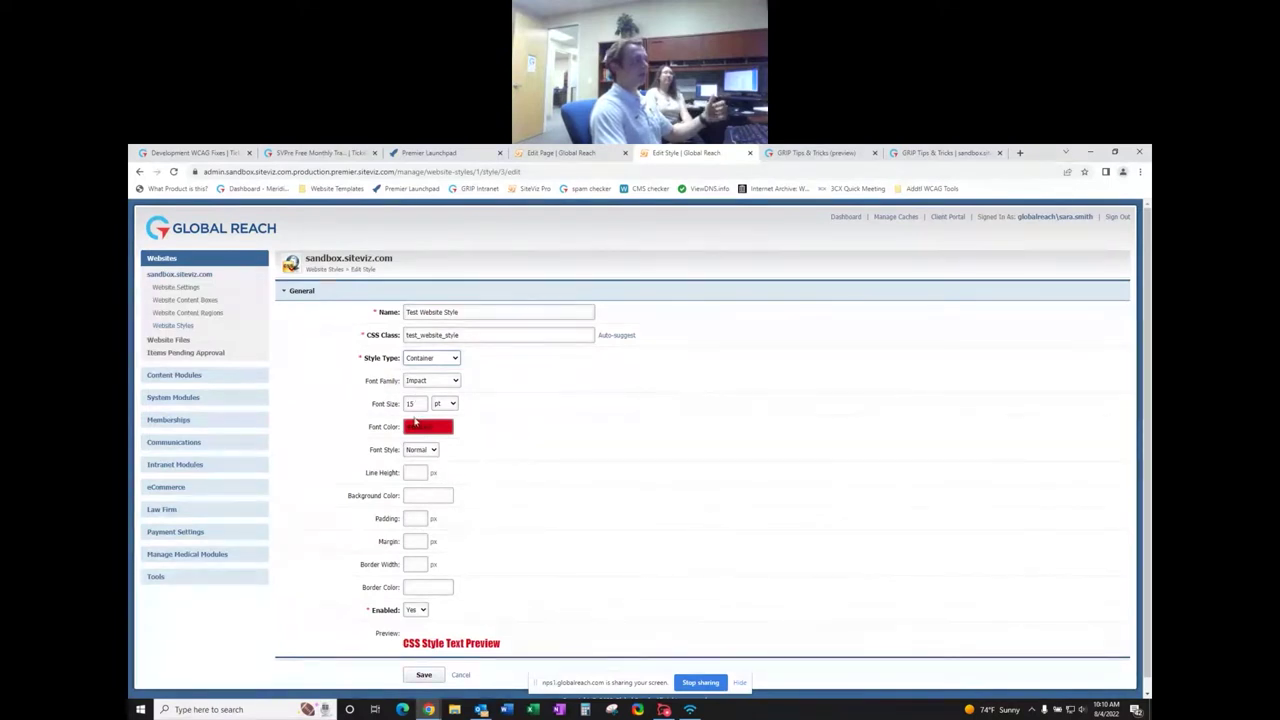
{"action": "left_click", "coordinate": [417, 564]}
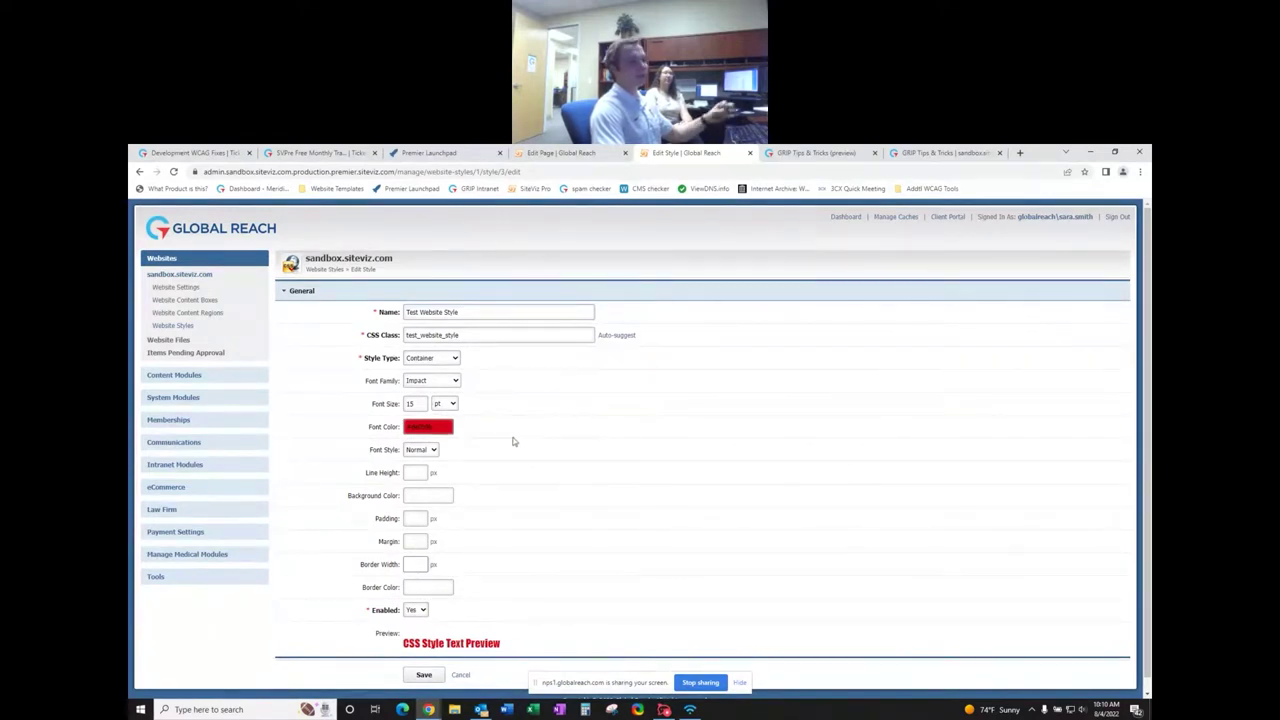
{"action": "left_click", "coordinate": [440, 359]}
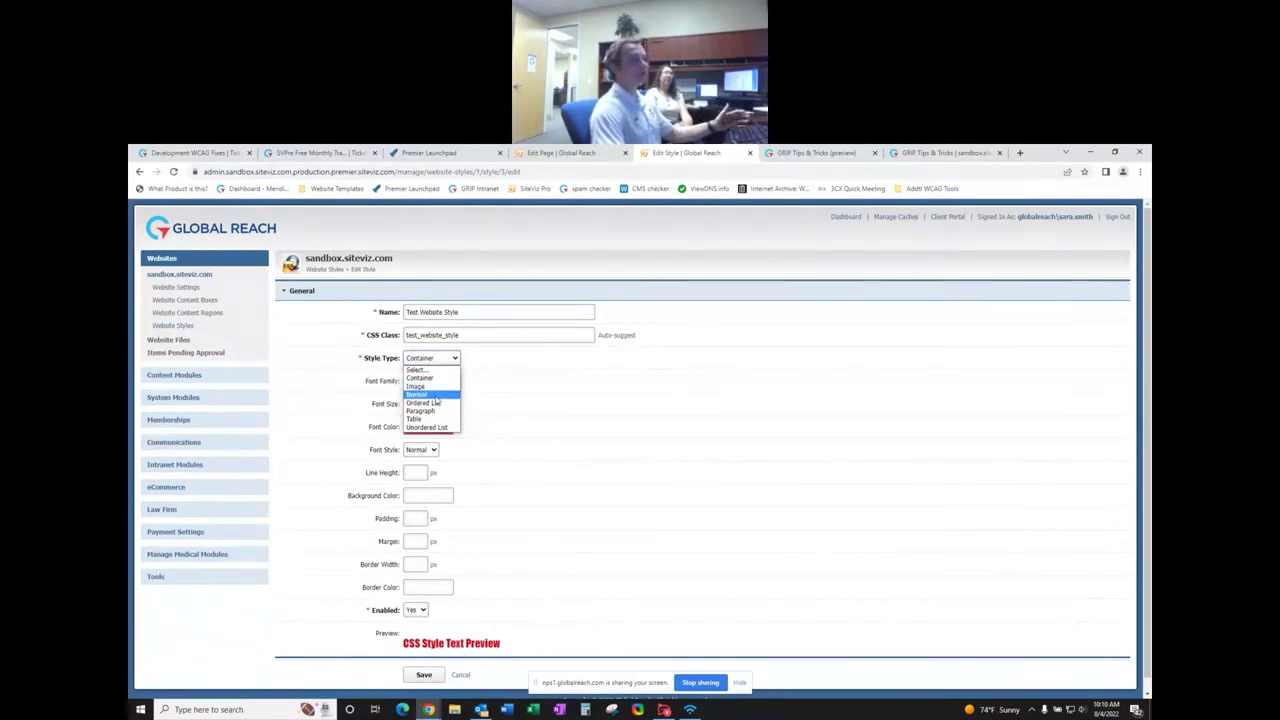
{"action": "left_click", "coordinate": [436, 396]}
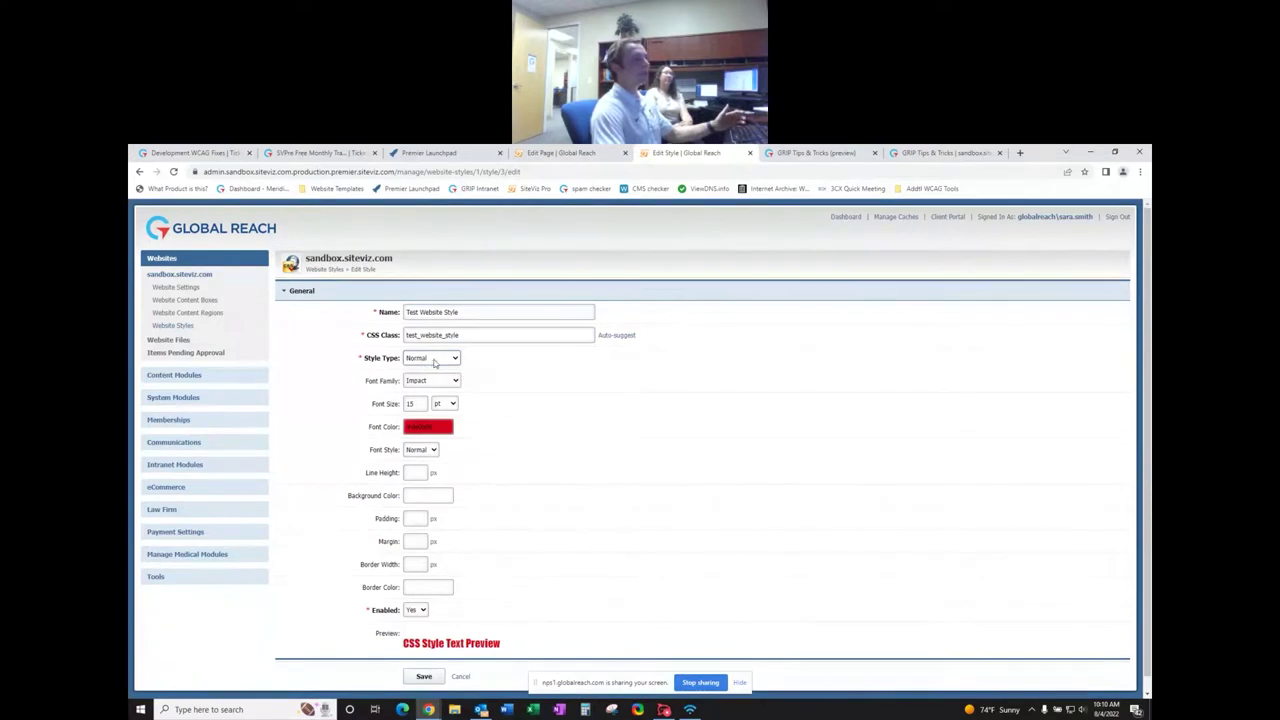
{"action": "left_click", "coordinate": [434, 362]}
{"action": "left_click", "coordinate": [434, 362]}
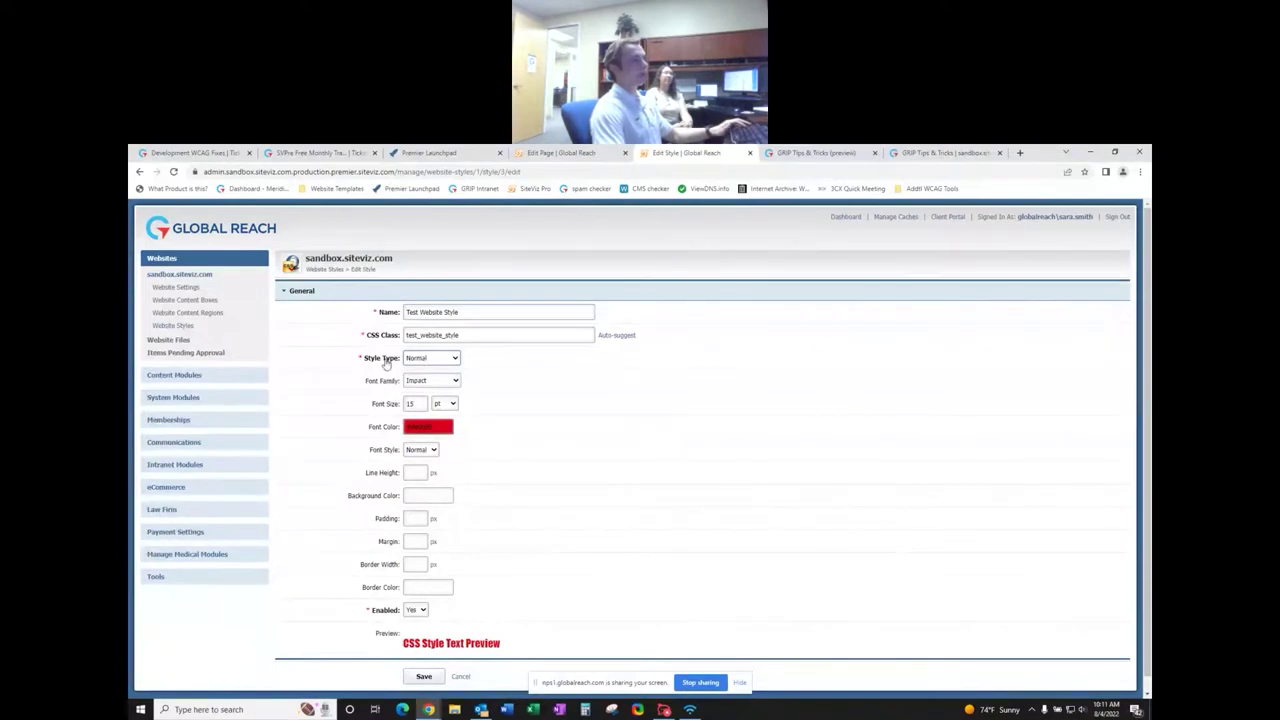
- Try the Rockwell font family, check the style's text preview, and restore the font family to Impact
{"action": "left_click_drag", "start_coordinate": [358, 365], "coordinate": [402, 382]}
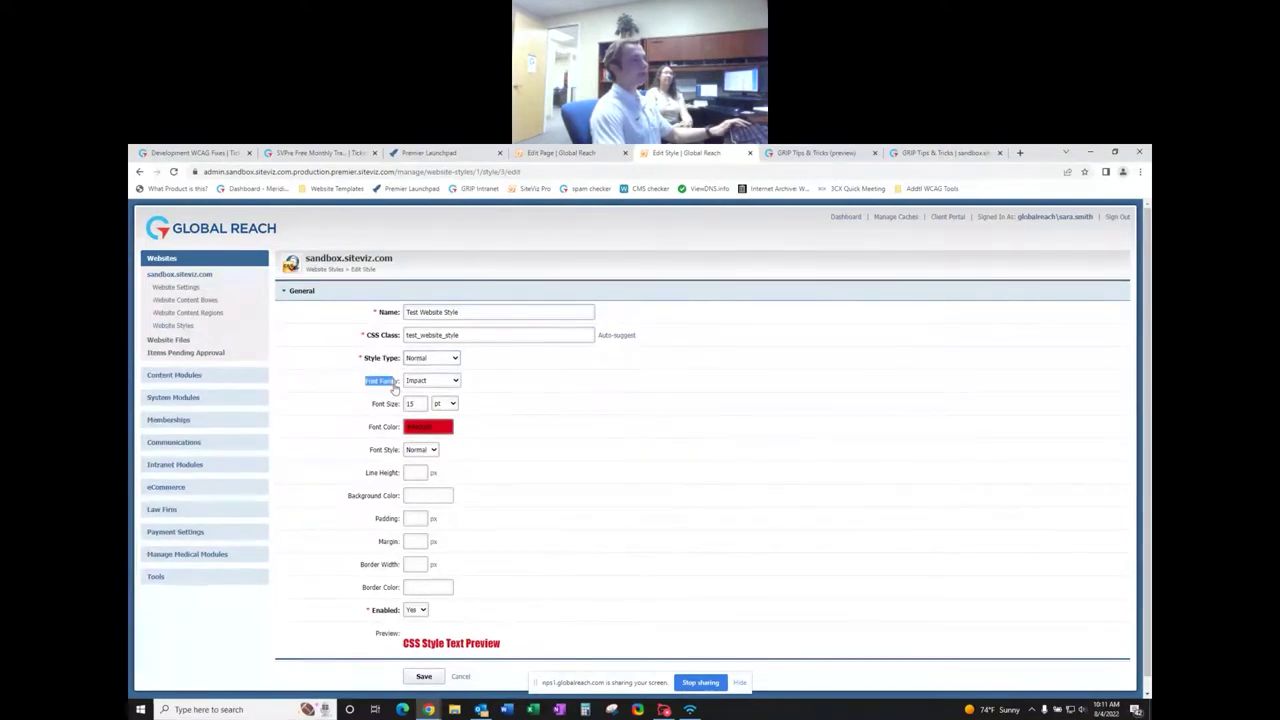
{"action": "left_click", "coordinate": [428, 381]}
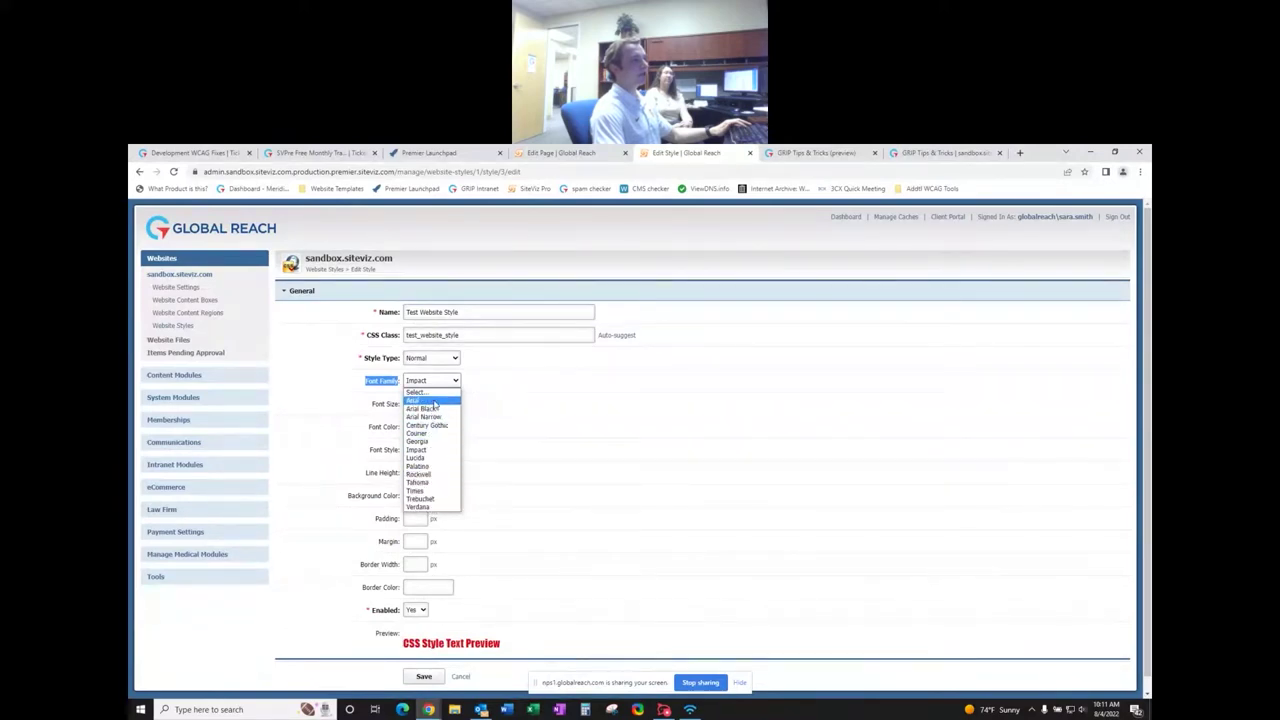
{"action": "left_click", "coordinate": [418, 474]}
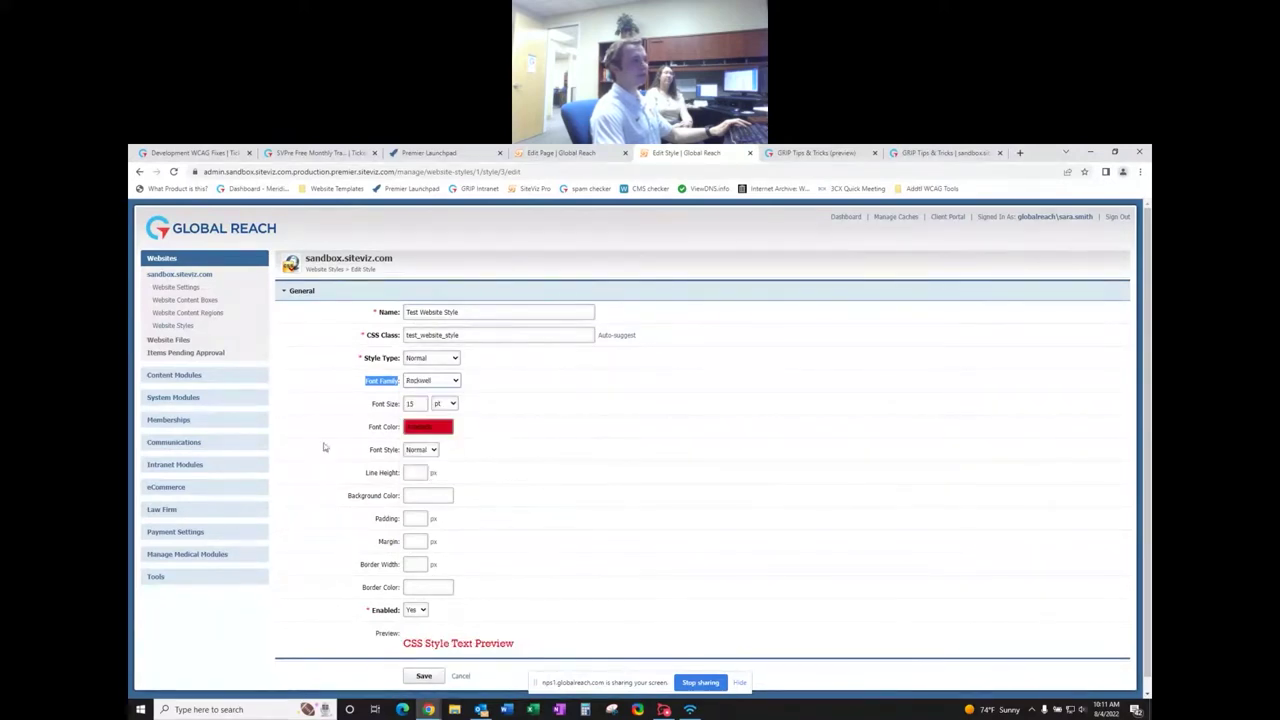
{"action": "left_click_drag", "start_coordinate": [522, 648], "coordinate": [404, 644]}
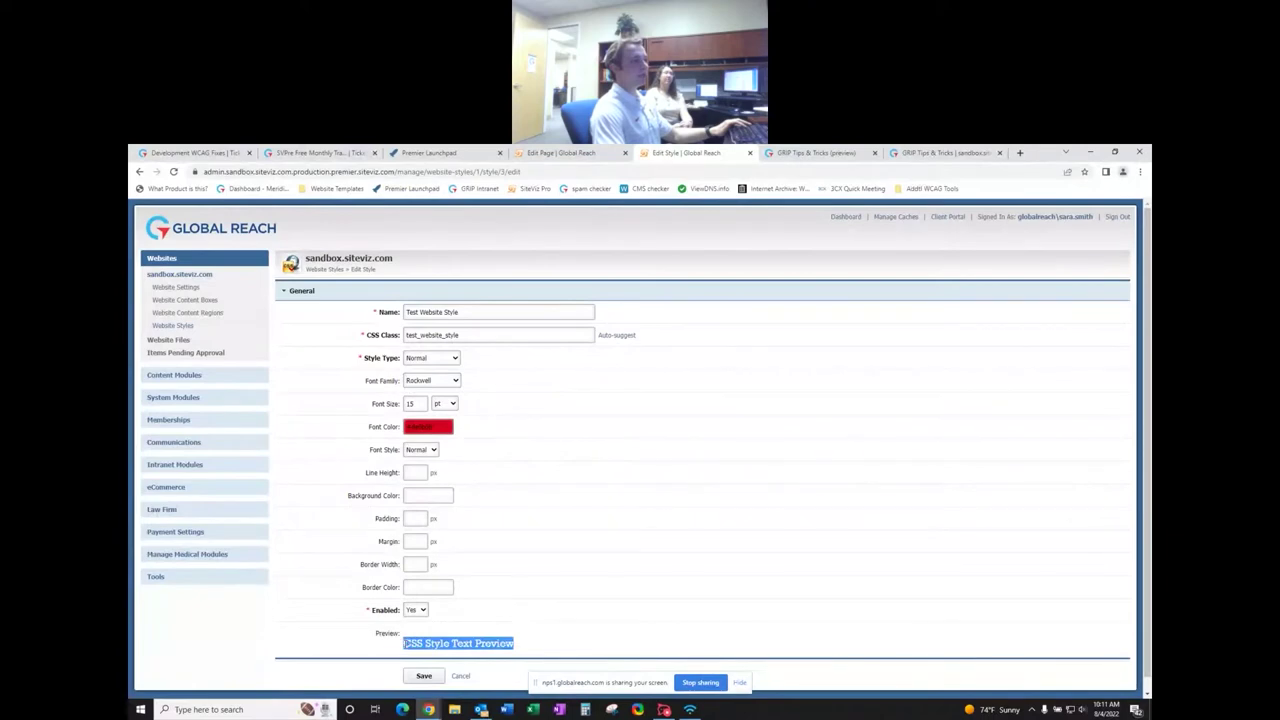
{"action": "left_click_drag", "start_coordinate": [544, 638], "coordinate": [416, 645]}
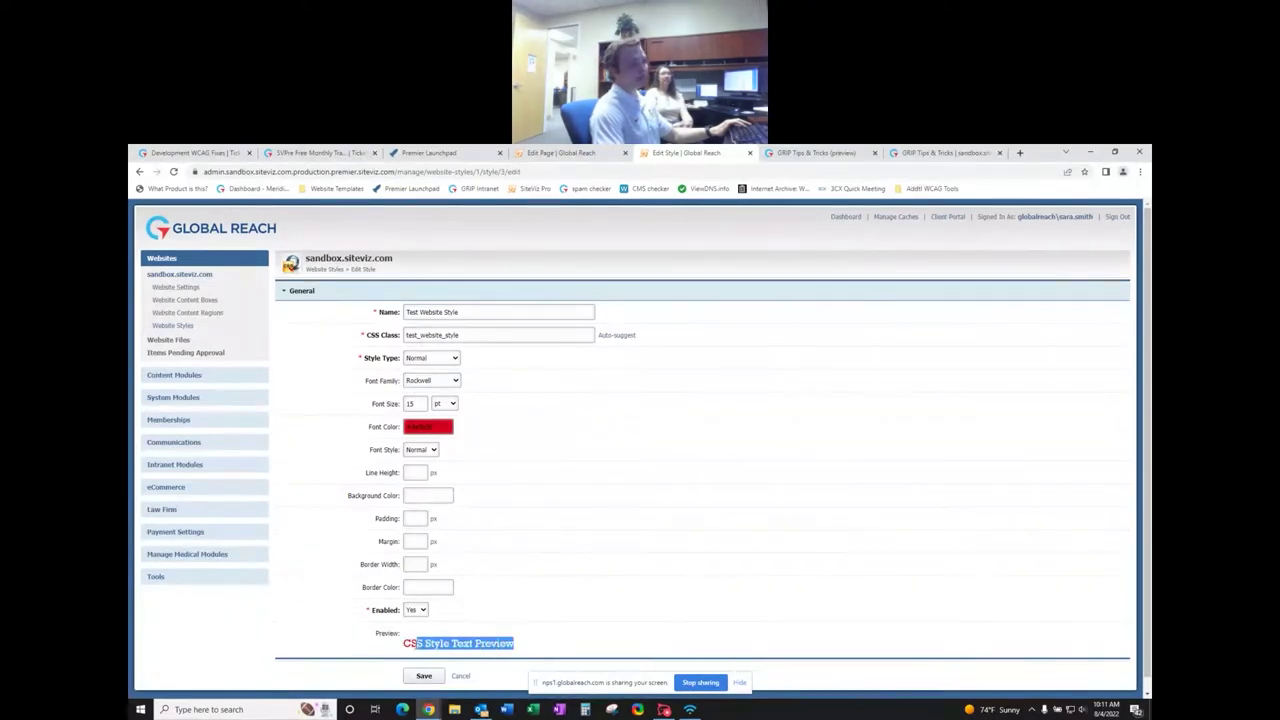
{"action": "left_click", "coordinate": [438, 380]}
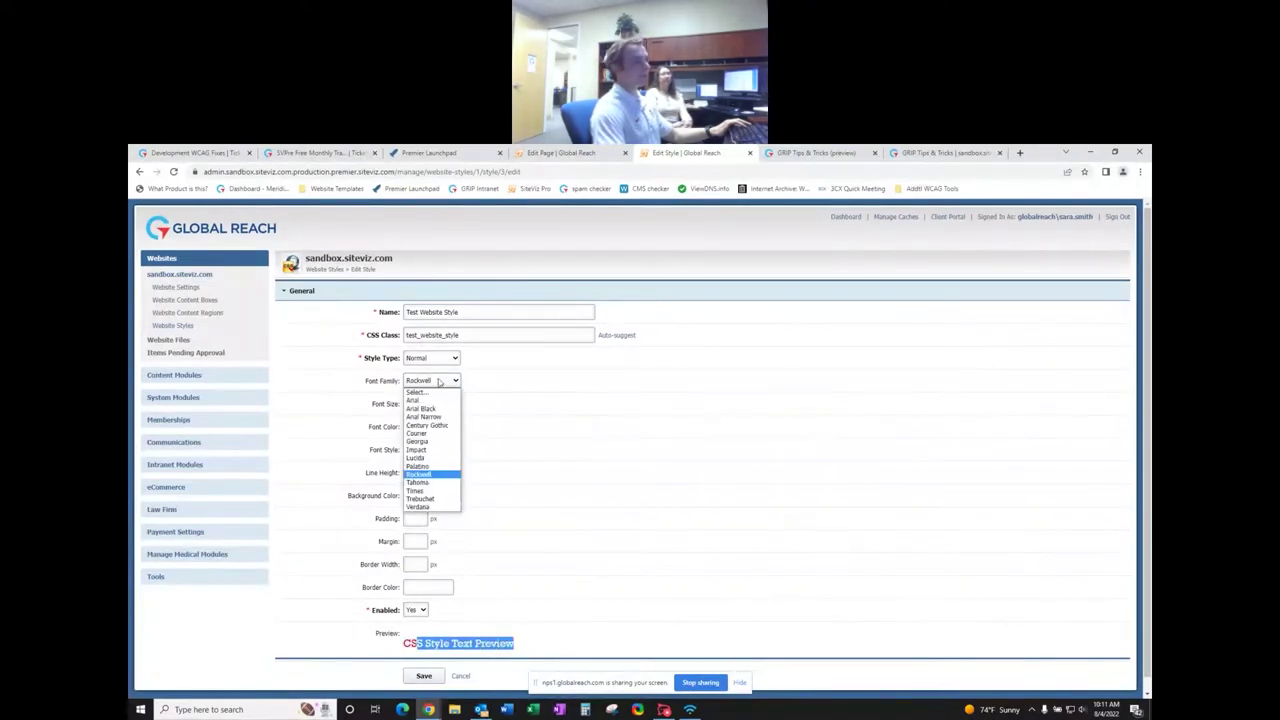
{"action": "left_click", "coordinate": [435, 446]}
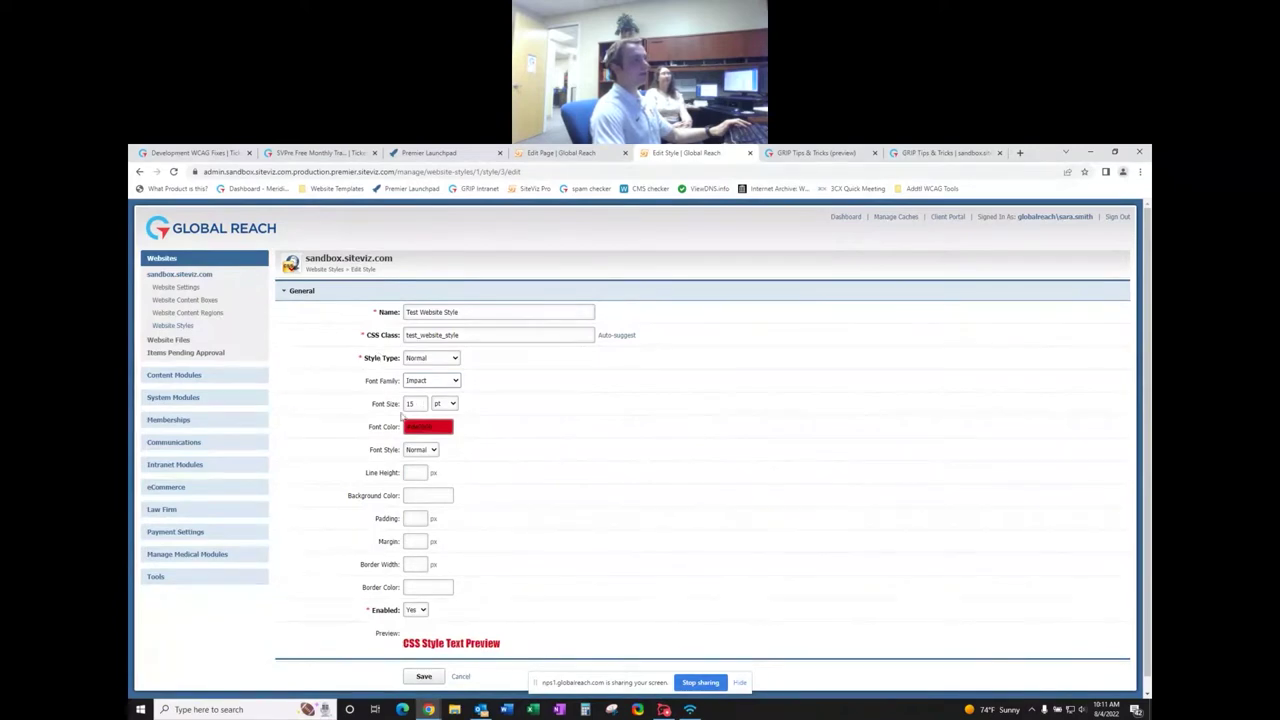
- Preview the style at font size 25 pt, and save it with the font size set to 10 pt
{"action": "double_click", "coordinate": [410, 403]}
{"action": "type", "text": "25"}
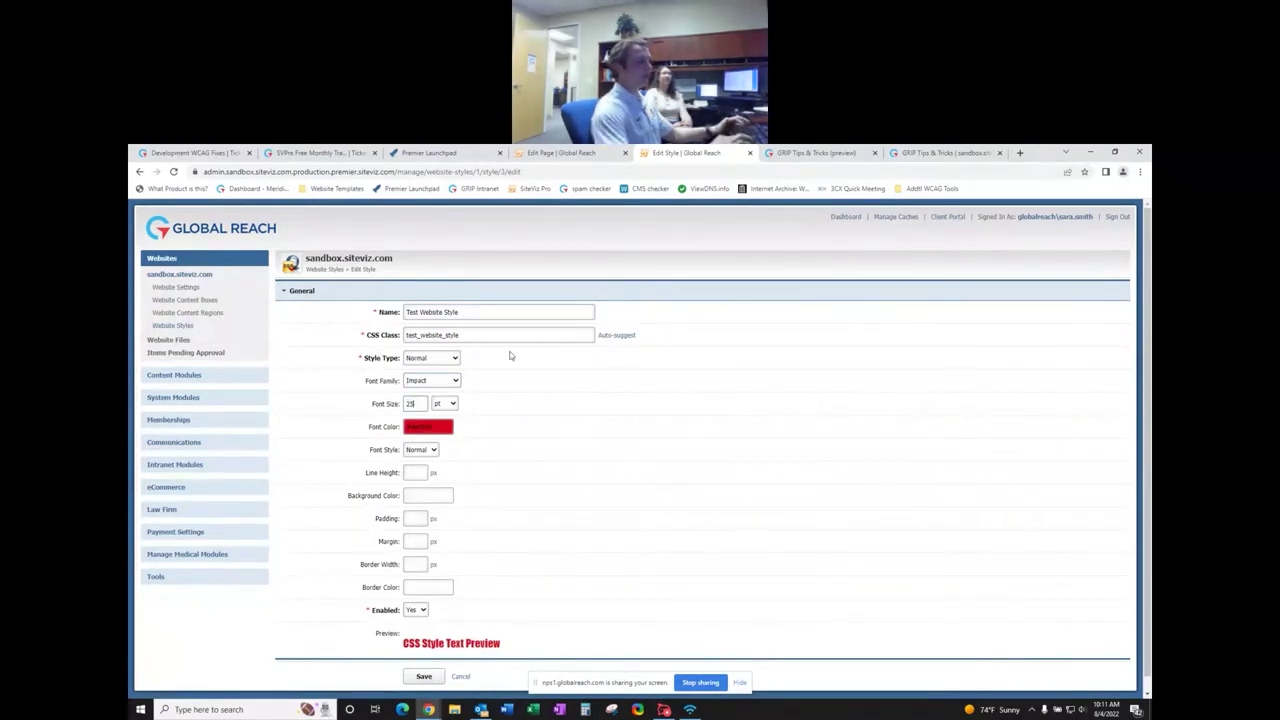
{"action": "left_click", "coordinate": [571, 449]}
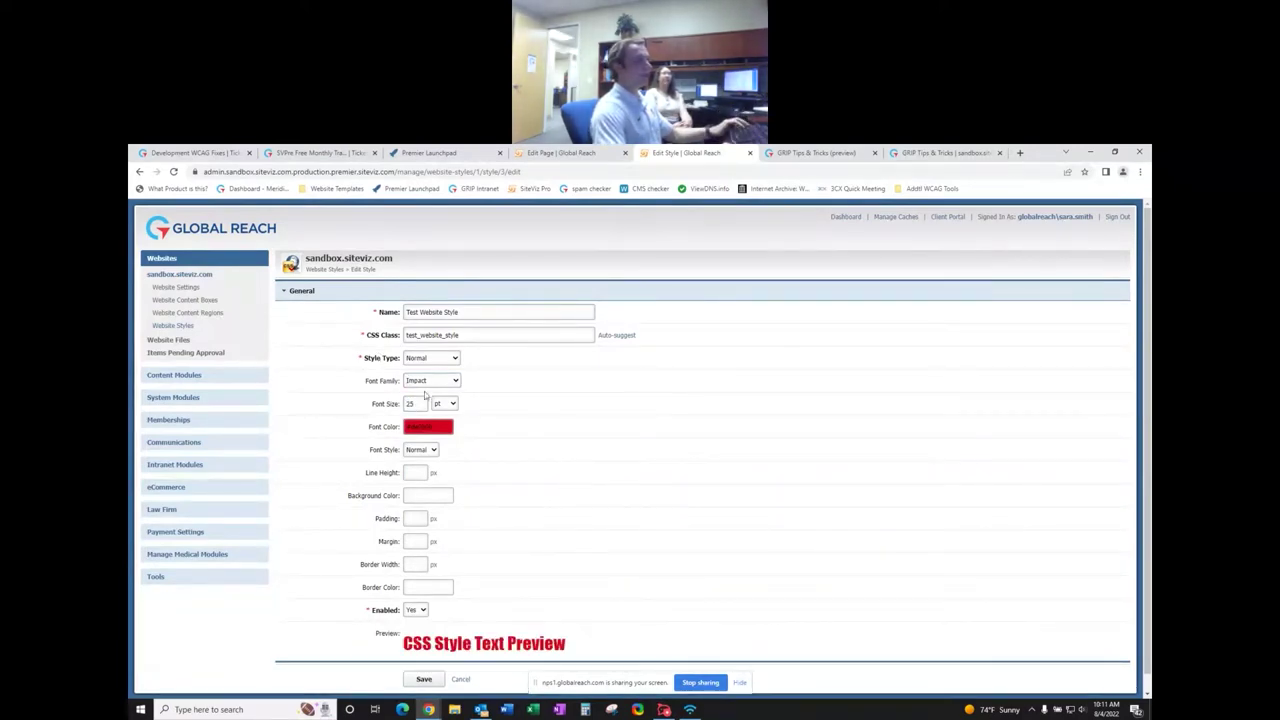
{"action": "double_click", "coordinate": [410, 403]}
{"action": "type", "text": "10"}
{"action": "key", "text": "Return"}
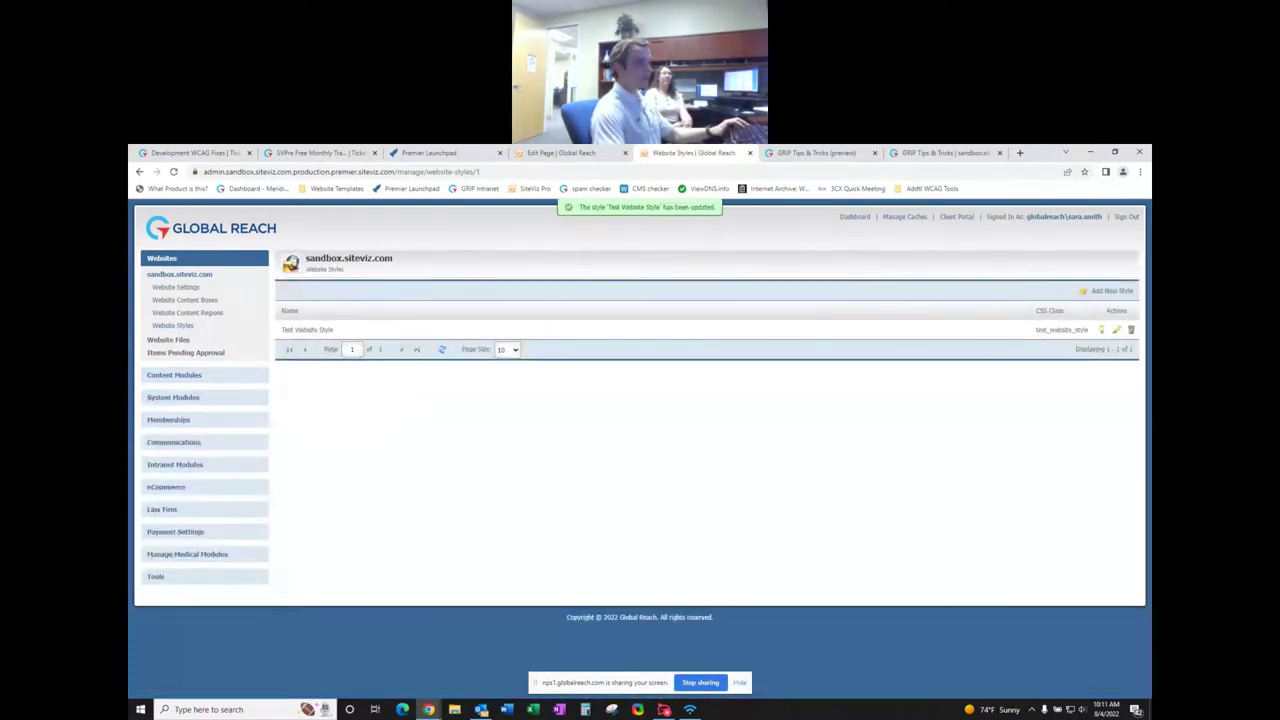
- Reopen Test Website Style for editing and view its Font Color picker and Font Style options, keeping Normal
{"action": "left_click", "coordinate": [1116, 330]}
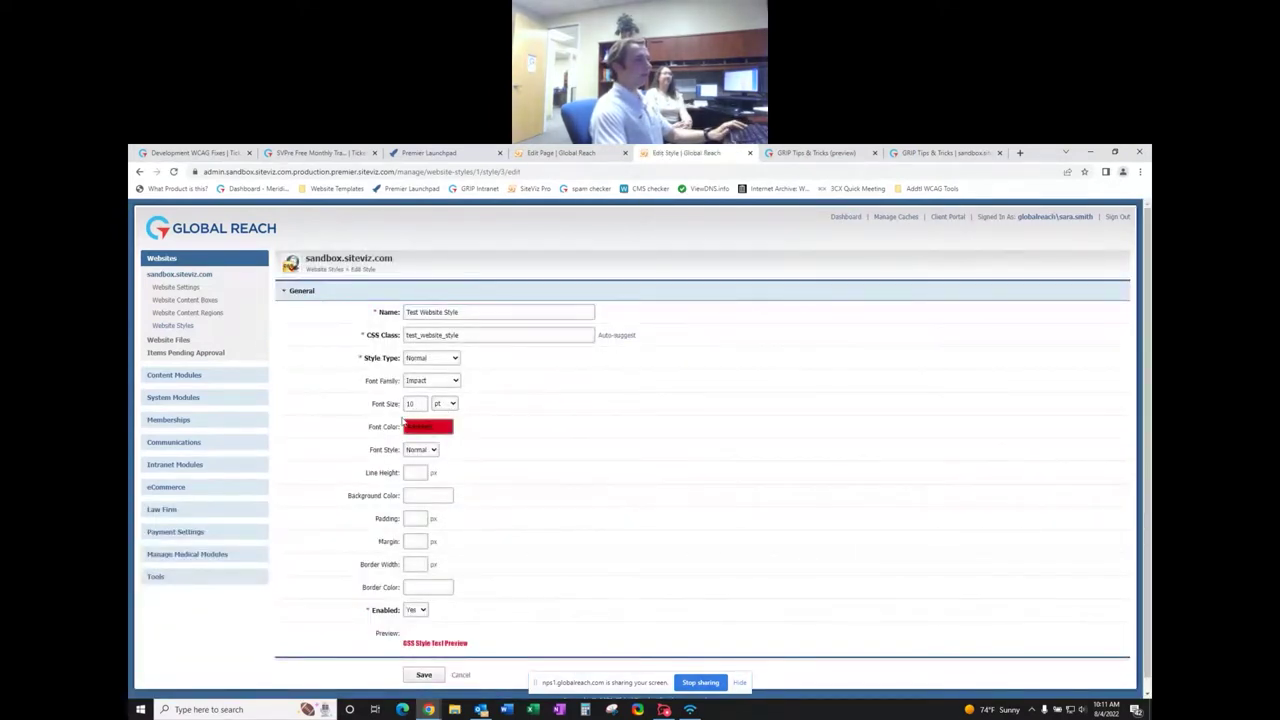
{"action": "left_click", "coordinate": [406, 426]}
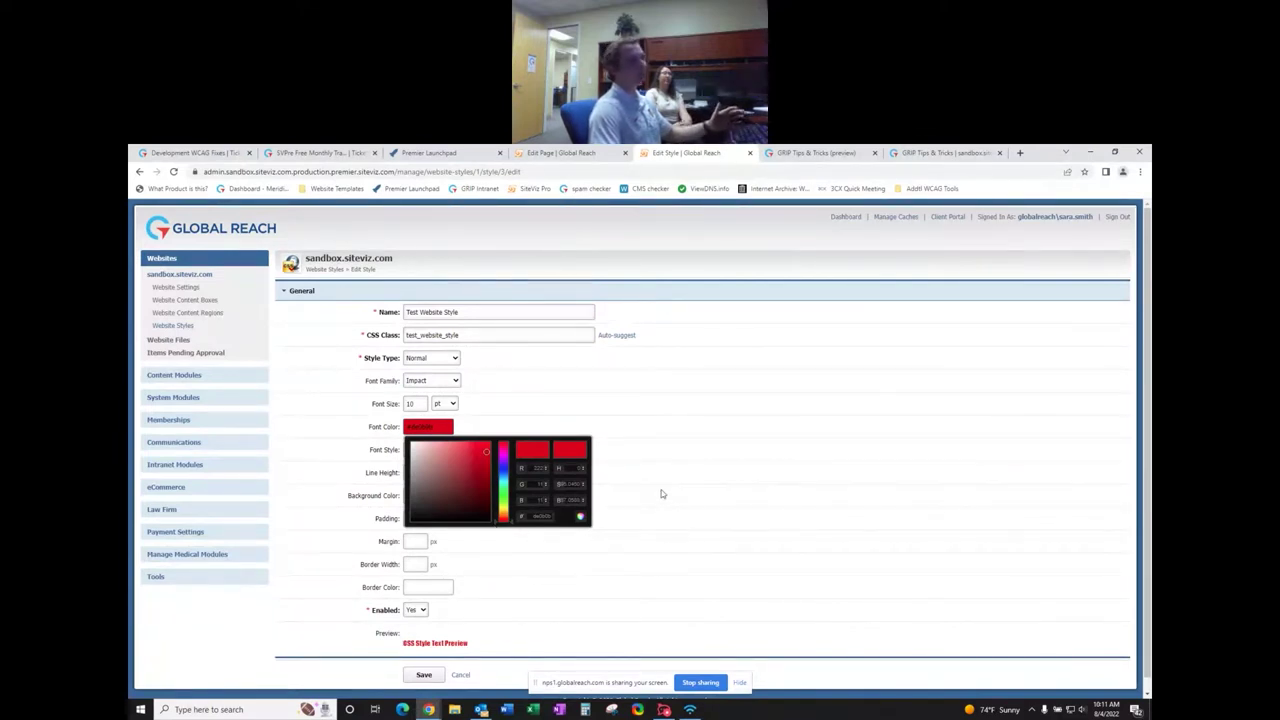
{"action": "left_click", "coordinate": [298, 390]}
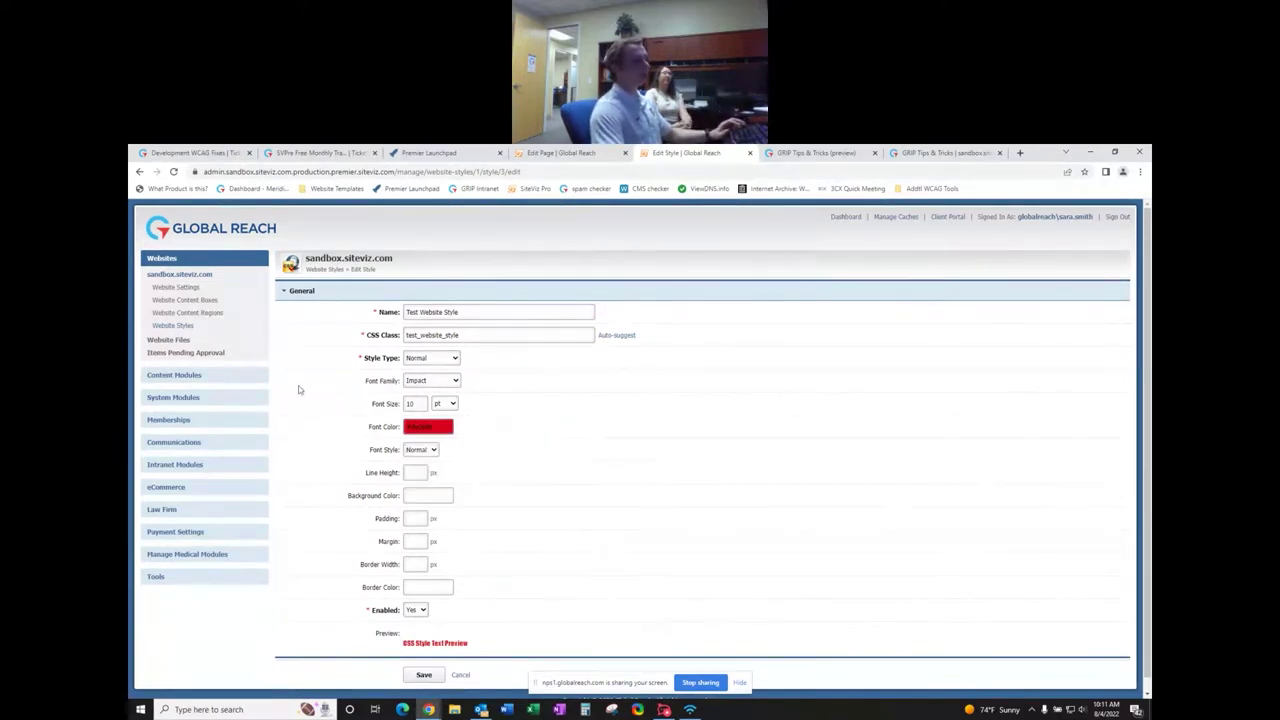
{"action": "left_click", "coordinate": [420, 450]}
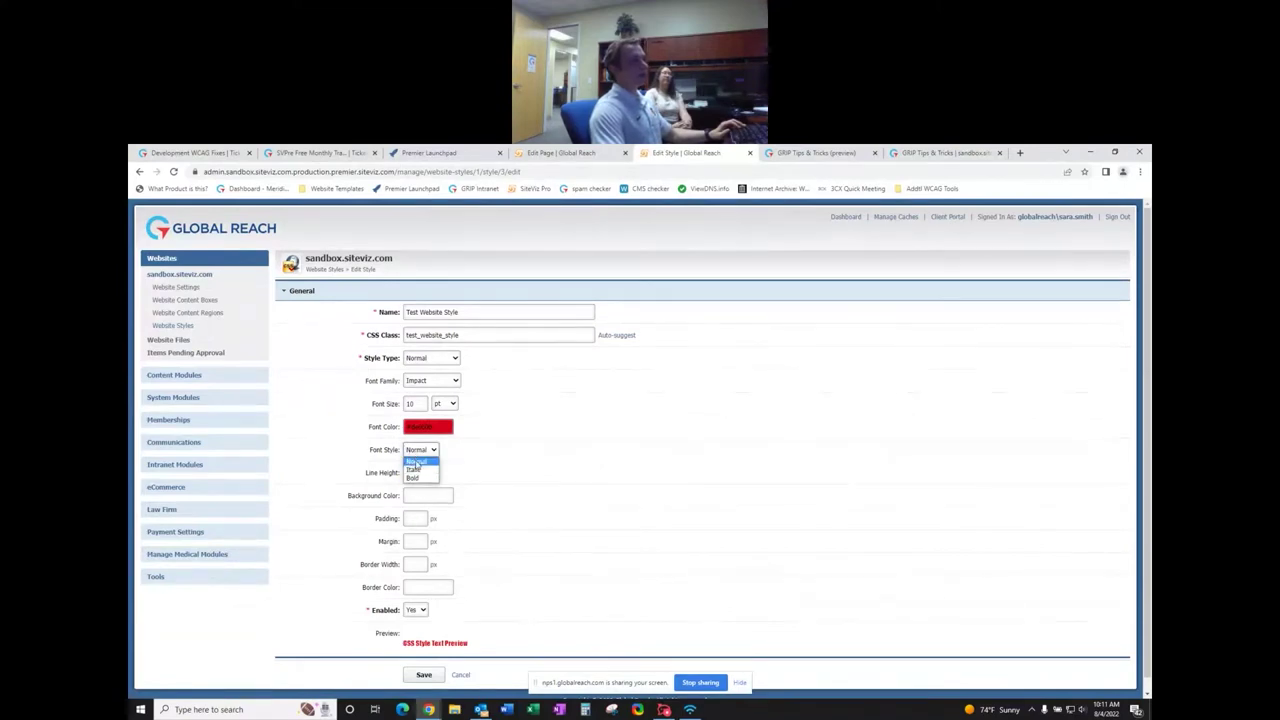
{"action": "left_click", "coordinate": [418, 462]}
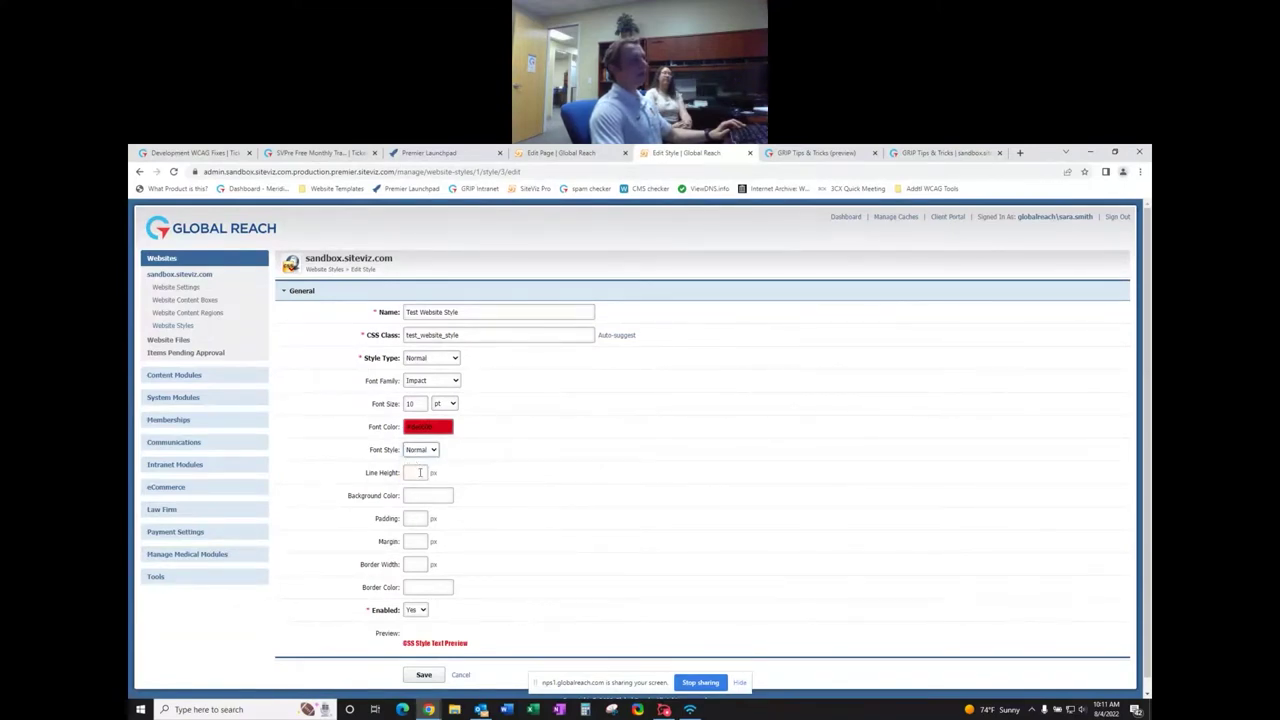
- Examine the Line Height field, and view the line spacing of the Anchor Destination 1 paragraph in the page content editor
{"action": "left_click", "coordinate": [420, 474]}
{"action": "left_click", "coordinate": [567, 153]}
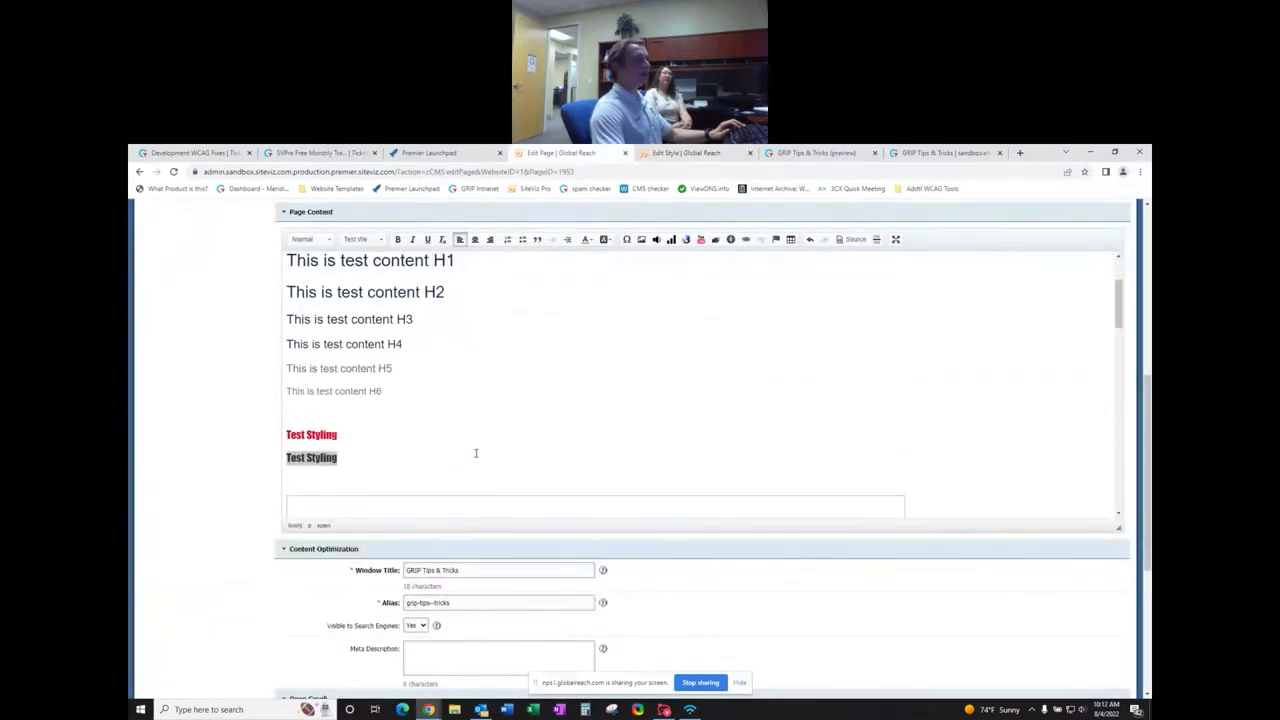
{"action": "scroll", "coordinate": [477, 450], "scroll_direction": "down", "scroll_amount": 10}
{"action": "scroll", "coordinate": [477, 450], "scroll_direction": "down", "scroll_amount": 2}
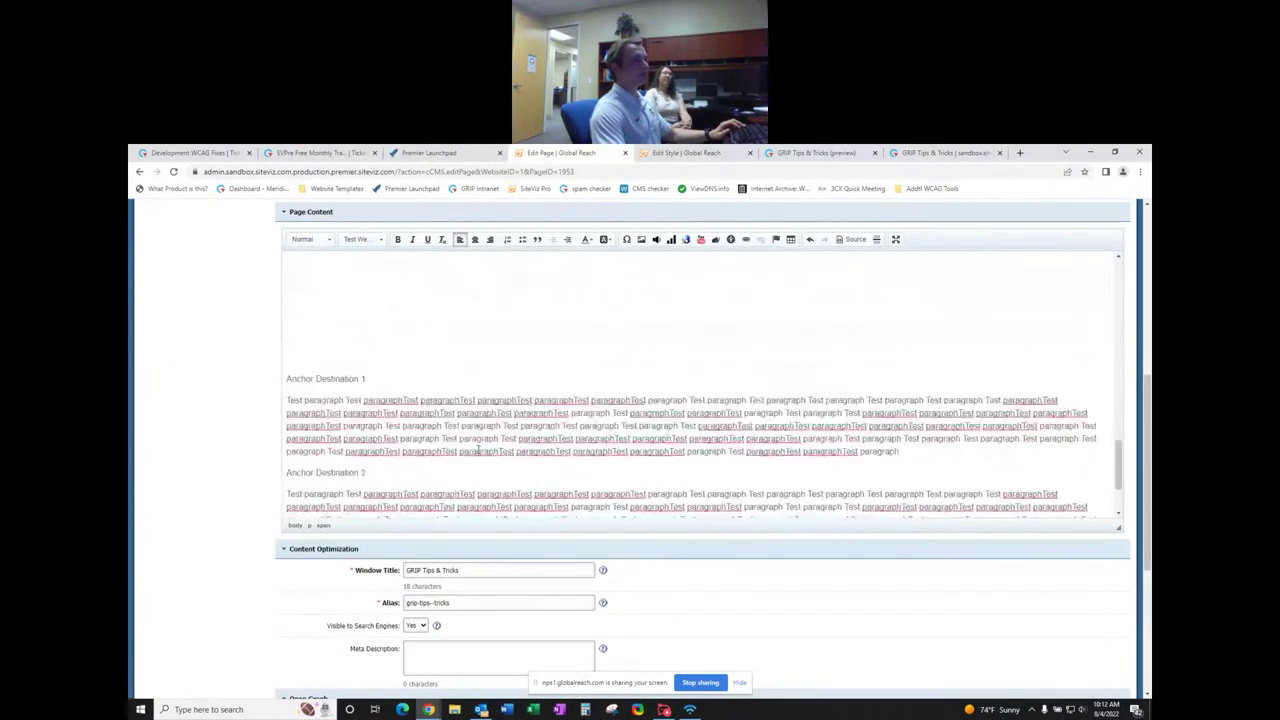
{"action": "left_click_drag", "start_coordinate": [1058, 402], "coordinate": [310, 410]}
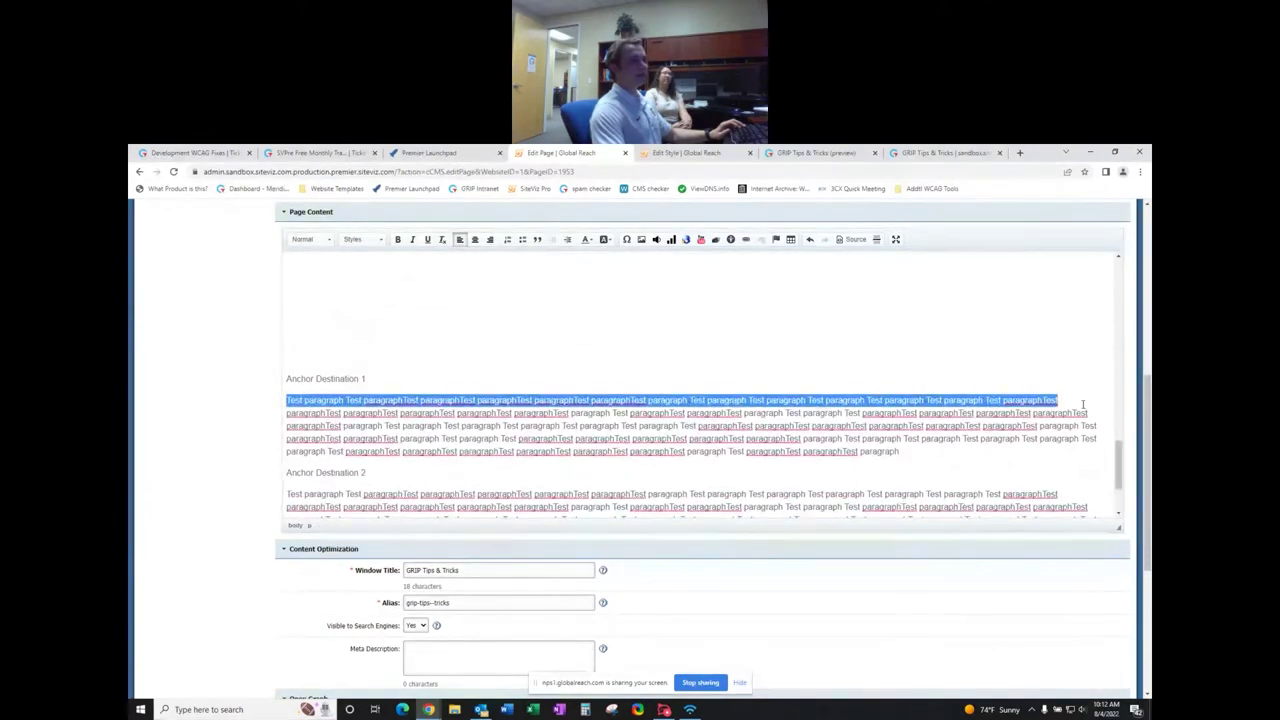
{"action": "left_click_drag", "start_coordinate": [1088, 413], "coordinate": [285, 399]}
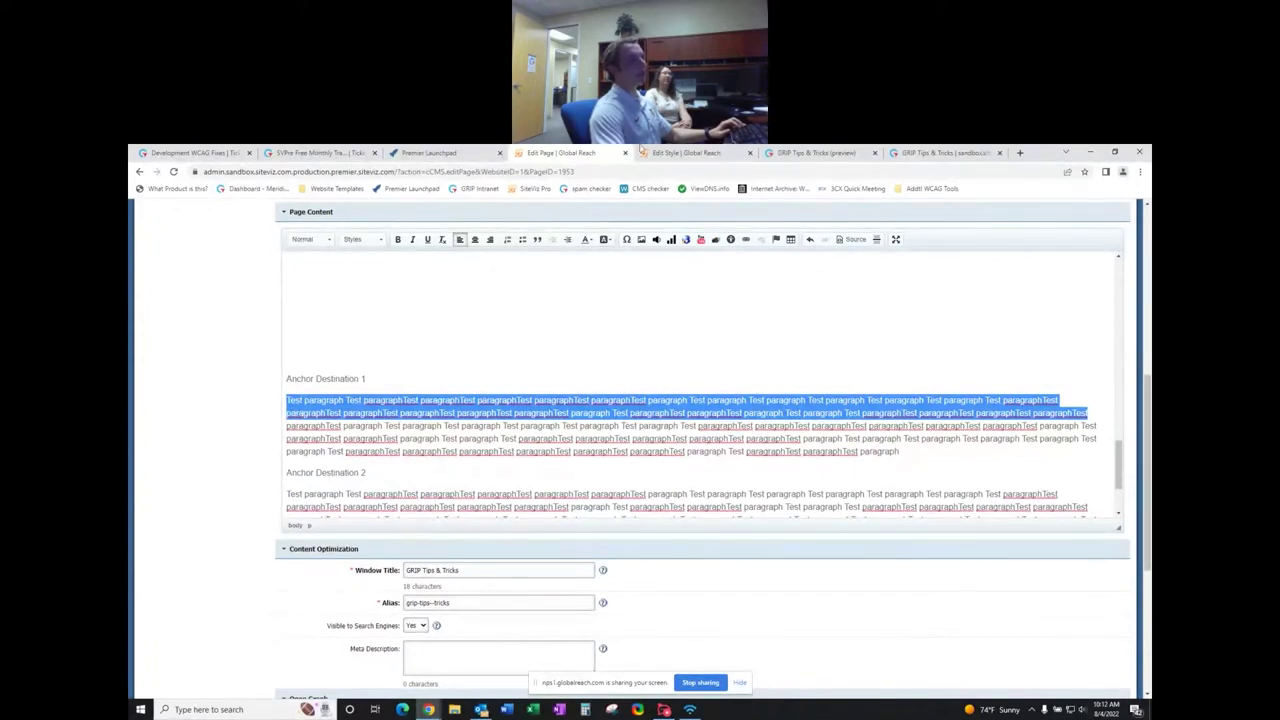
- Return to the style's edit form, set its Background Color to a medium blue, and check the text preview
{"action": "key", "text": "ctrl+Tab"}
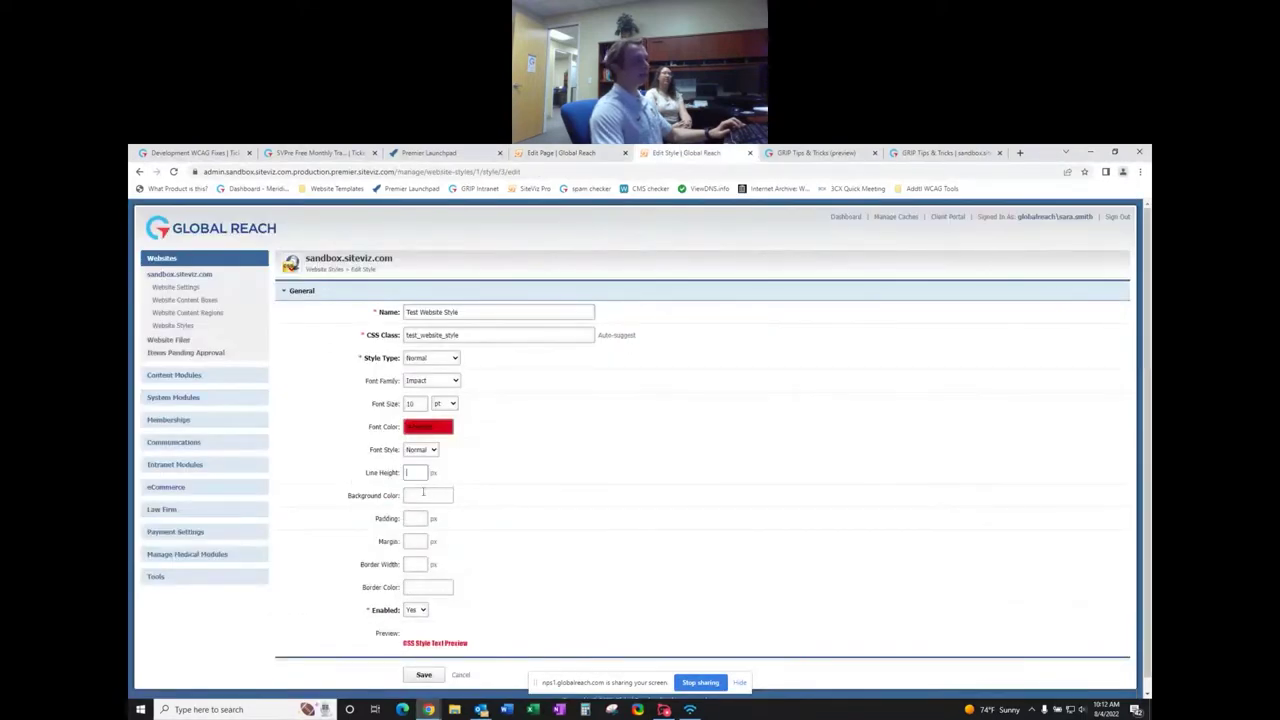
{"action": "left_click", "coordinate": [421, 494]}
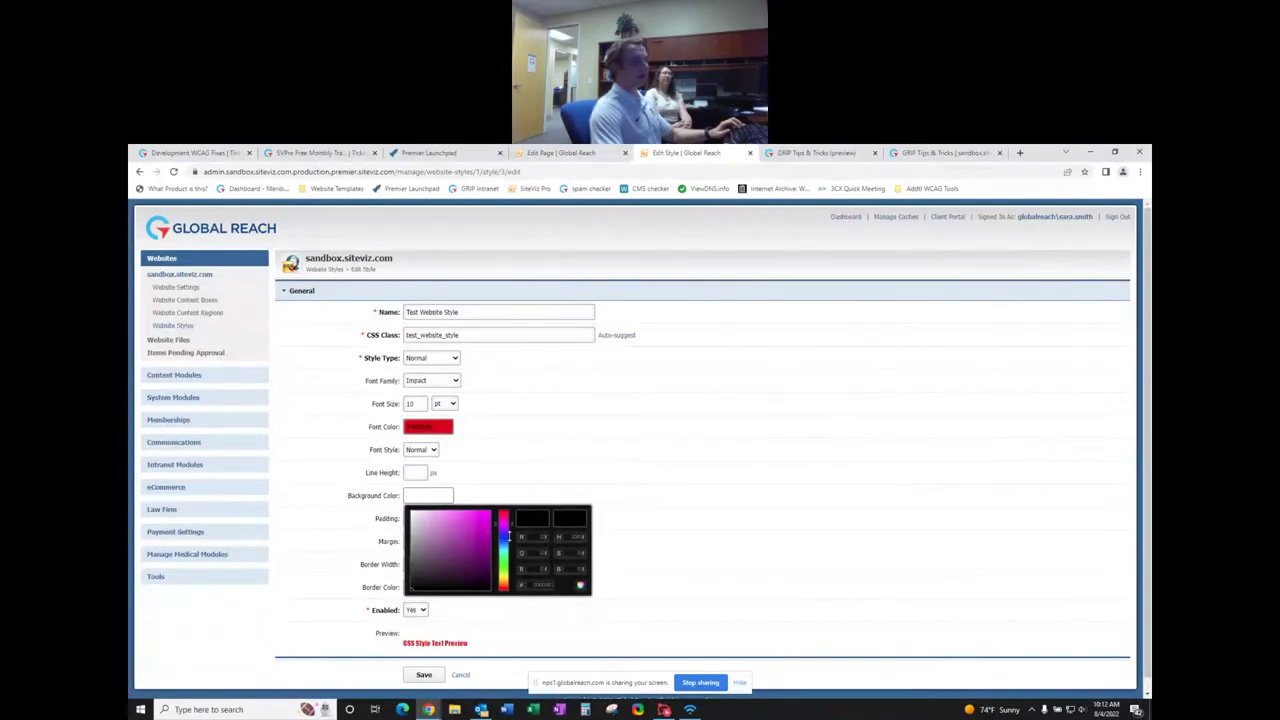
{"action": "left_click_drag", "start_coordinate": [497, 524], "coordinate": [494, 542]}
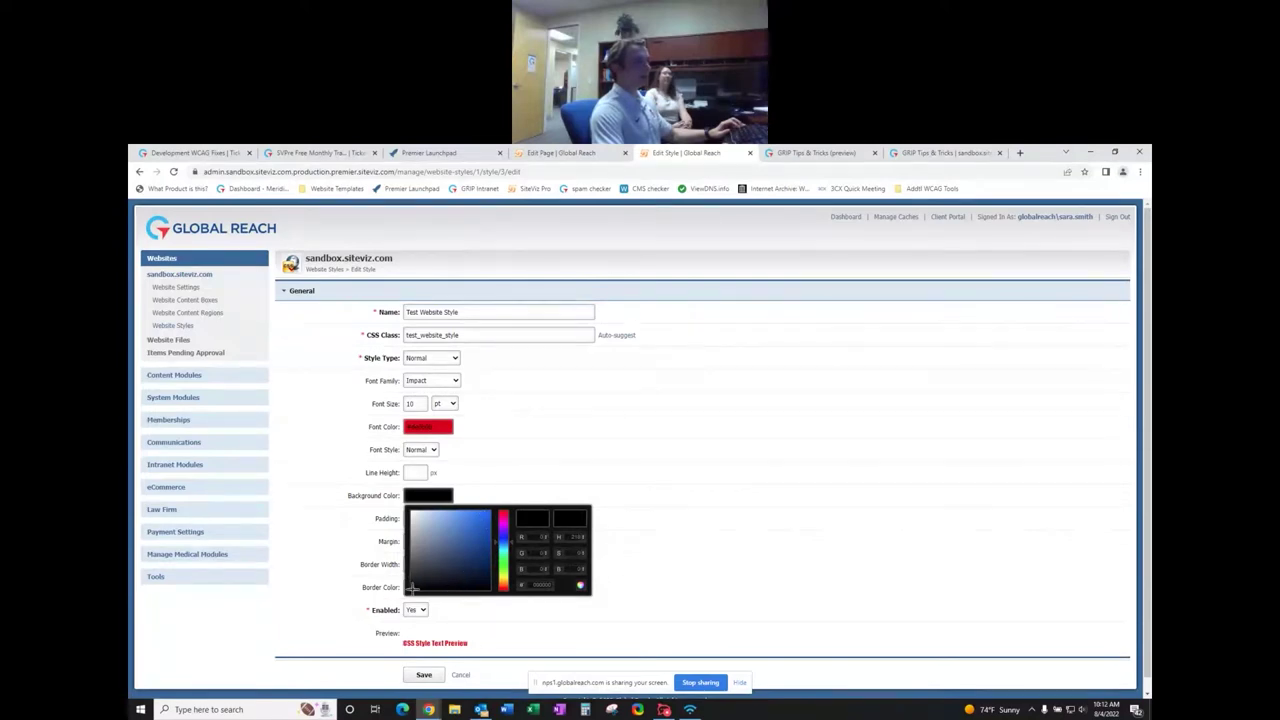
{"action": "left_click_drag", "start_coordinate": [418, 583], "coordinate": [476, 521]}
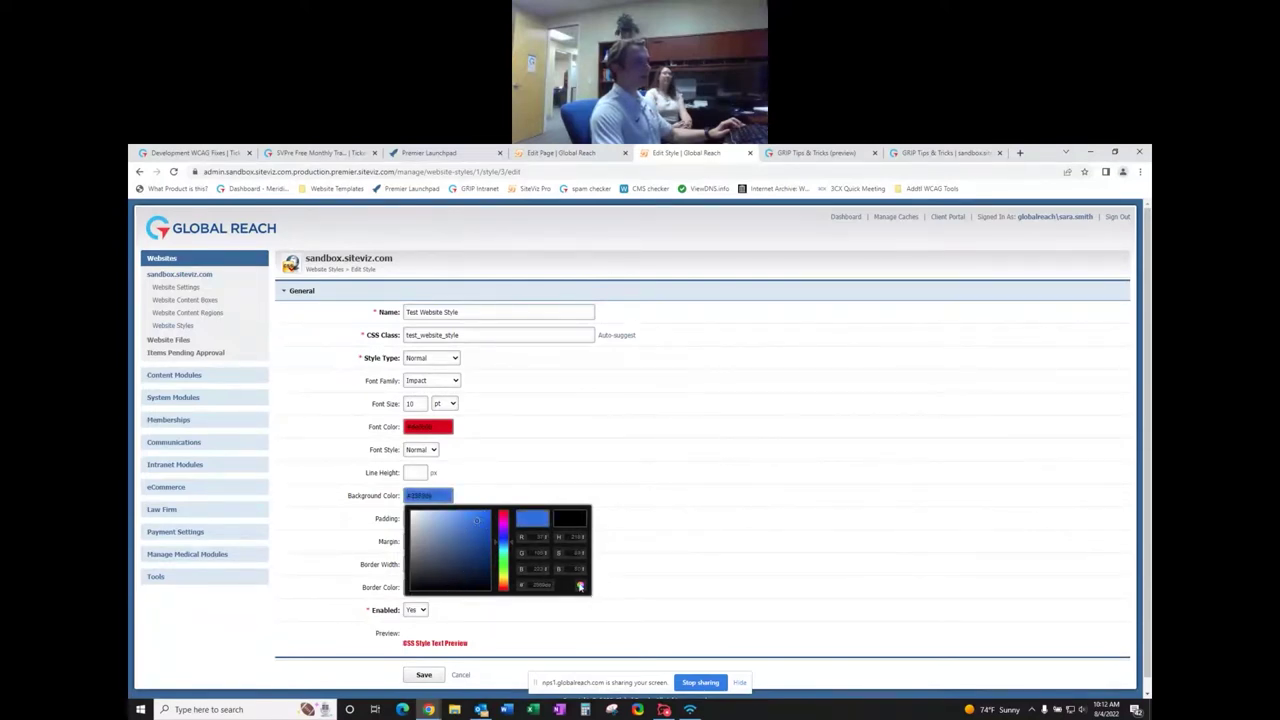
{"action": "left_click", "coordinate": [580, 586]}
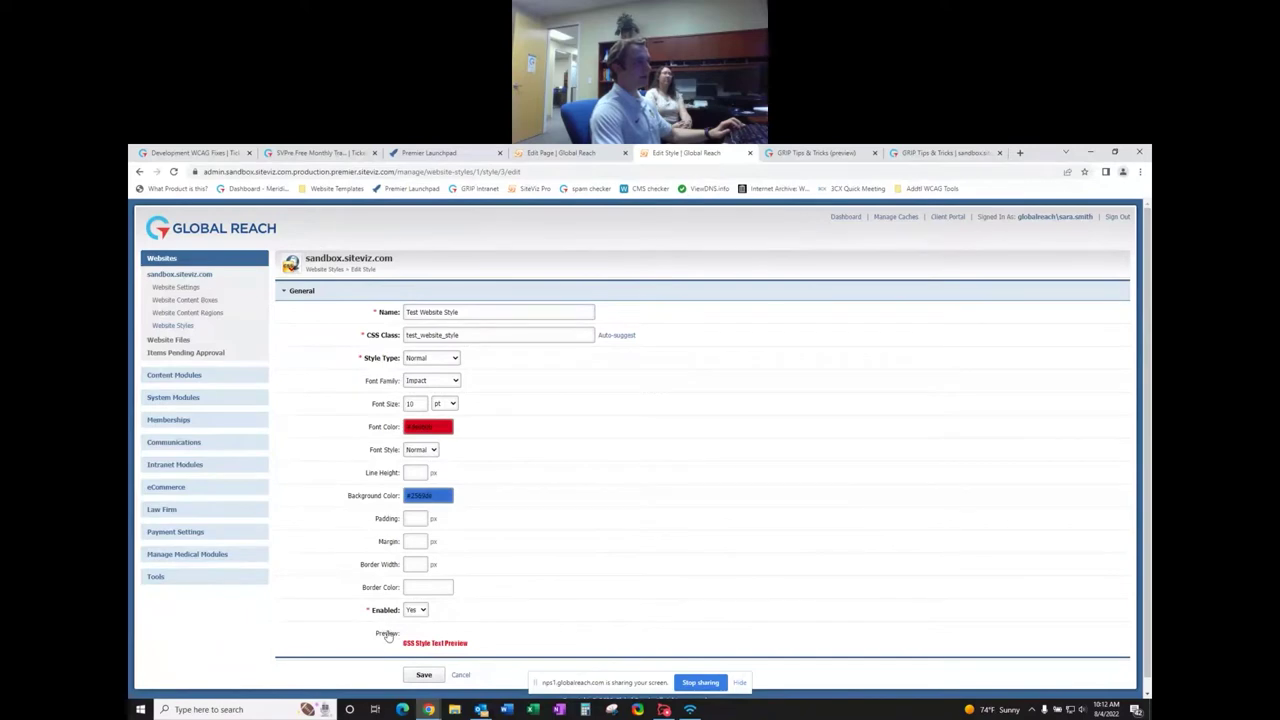
{"action": "left_click", "coordinate": [439, 500]}
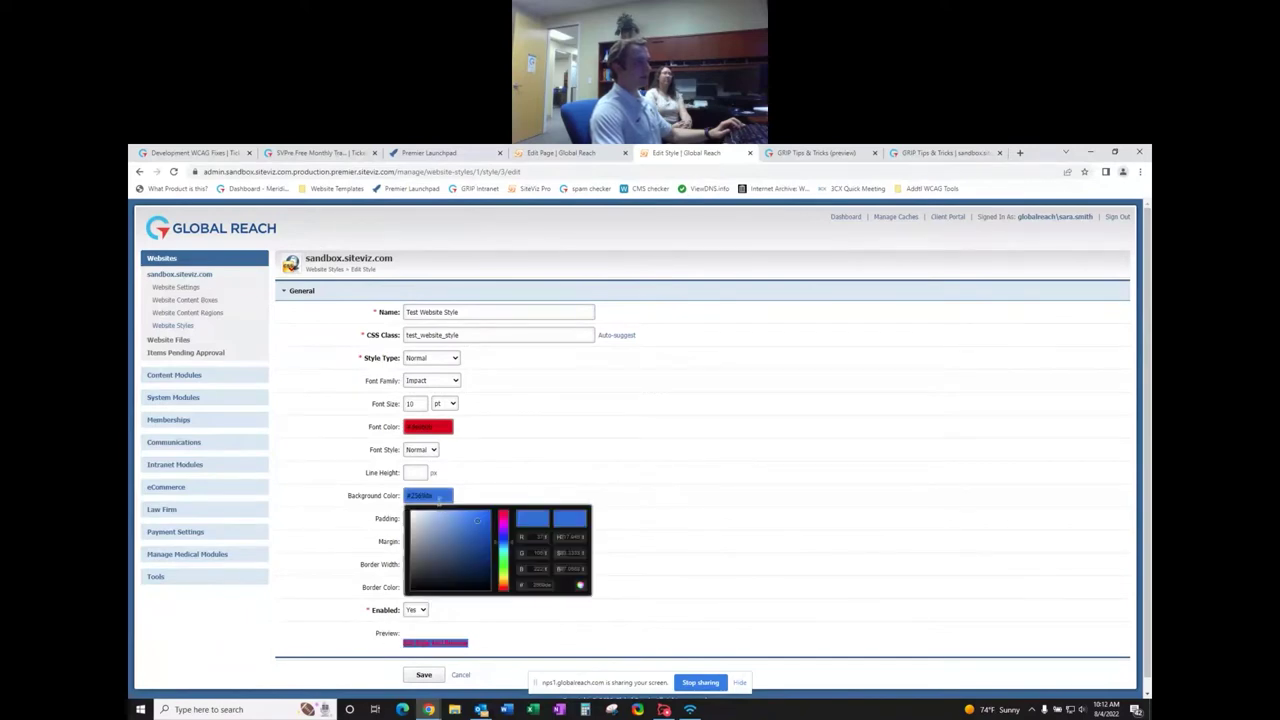
{"action": "left_click", "coordinate": [484, 477]}
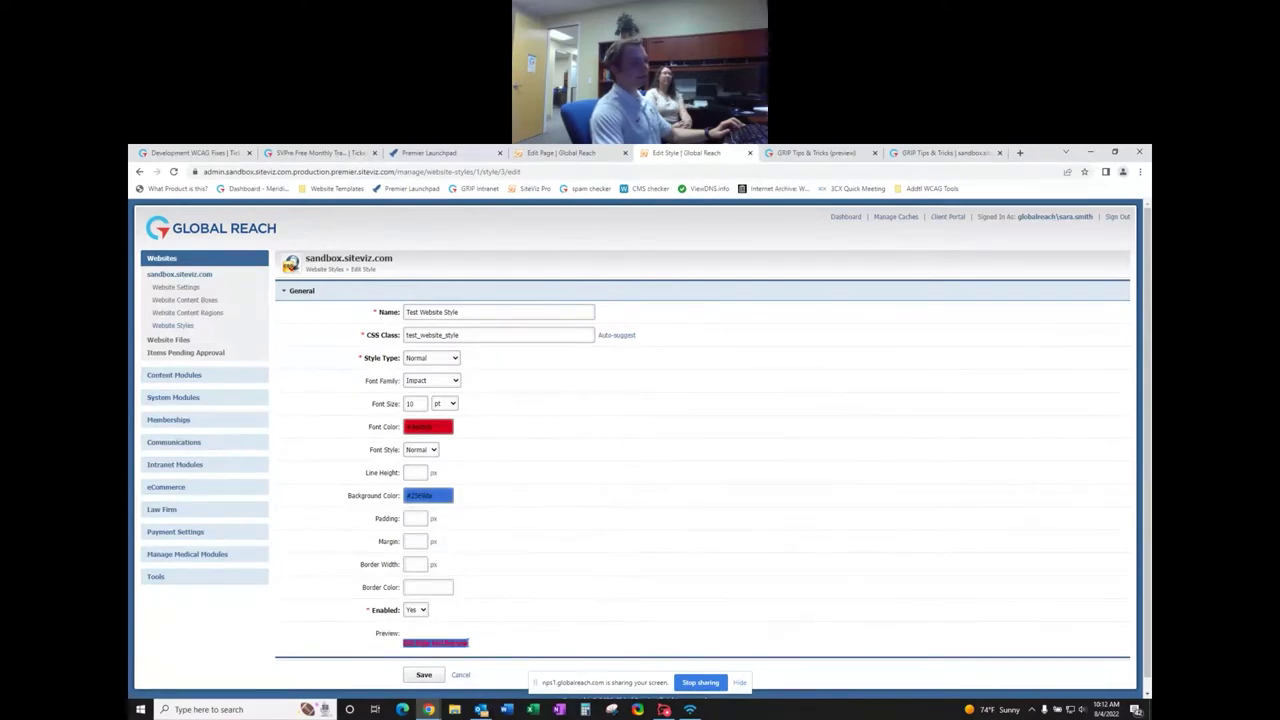
- Change the style's Background Color to white (#ffffff) and refresh the text preview
{"action": "left_click_drag", "start_coordinate": [470, 643], "coordinate": [400, 644]}
{"action": "left_click", "coordinate": [512, 646]}
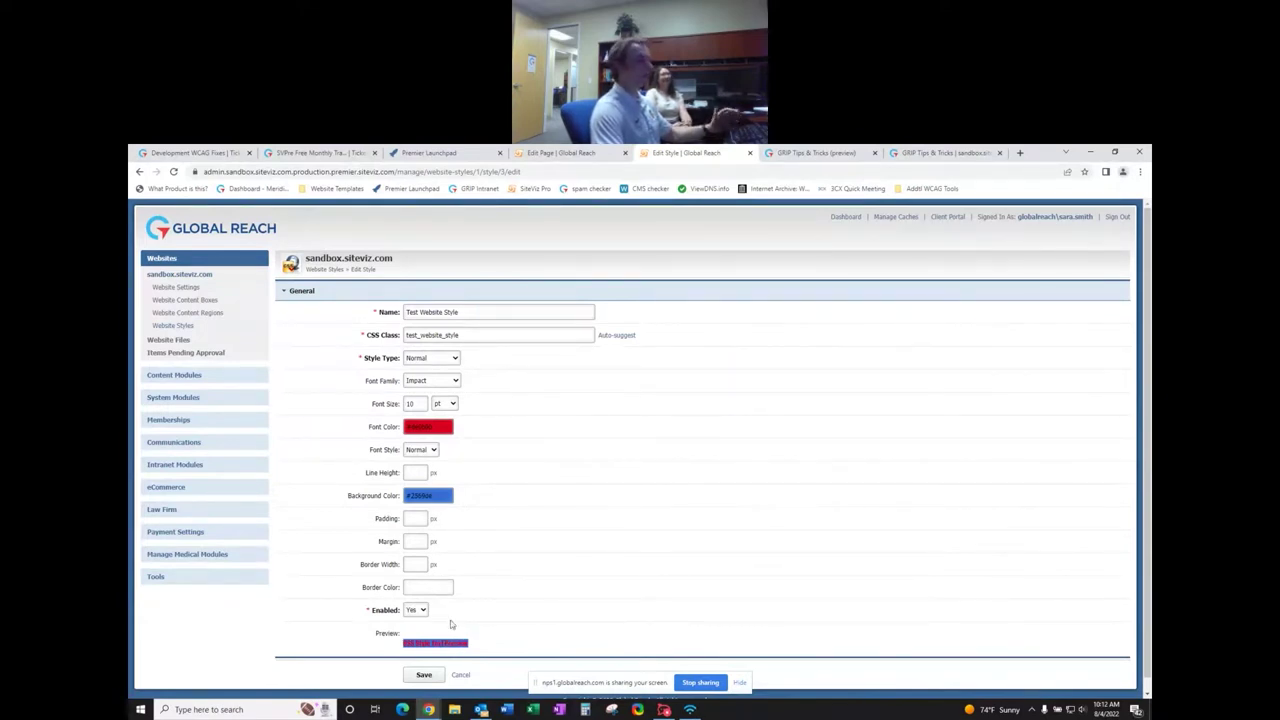
{"action": "left_click", "coordinate": [435, 496]}
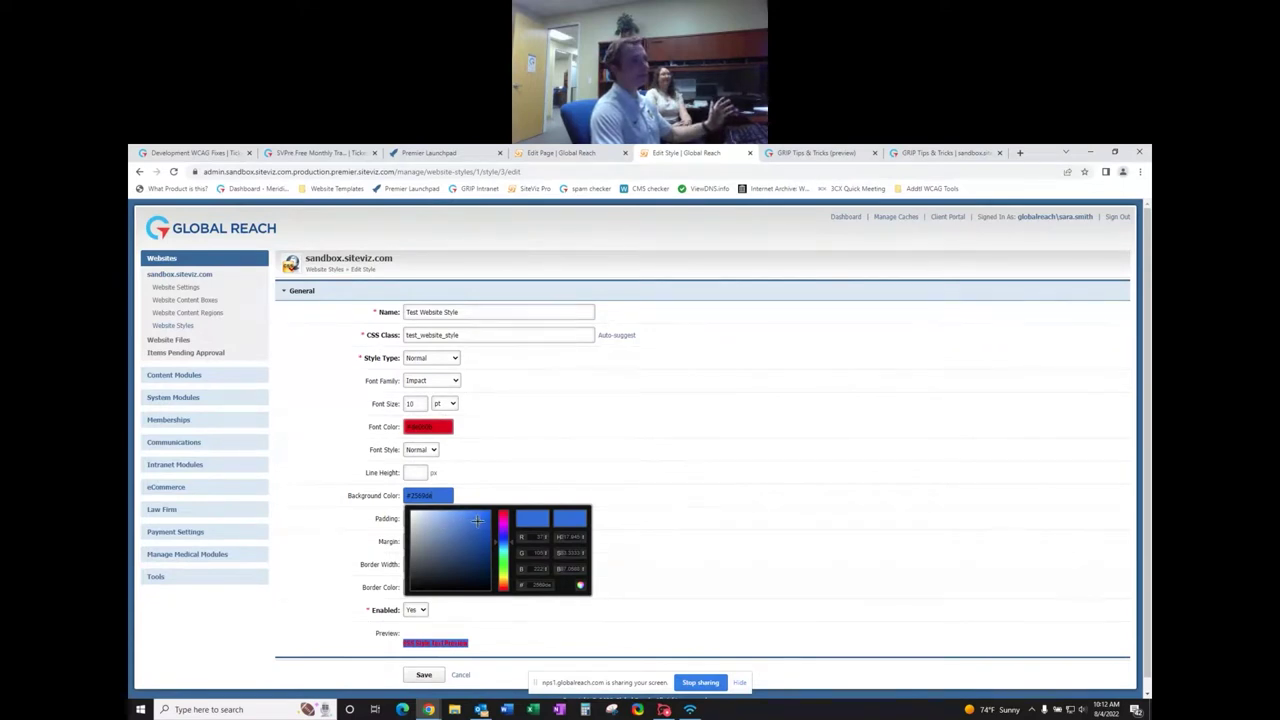
{"action": "left_click_drag", "start_coordinate": [477, 520], "coordinate": [410, 511]}
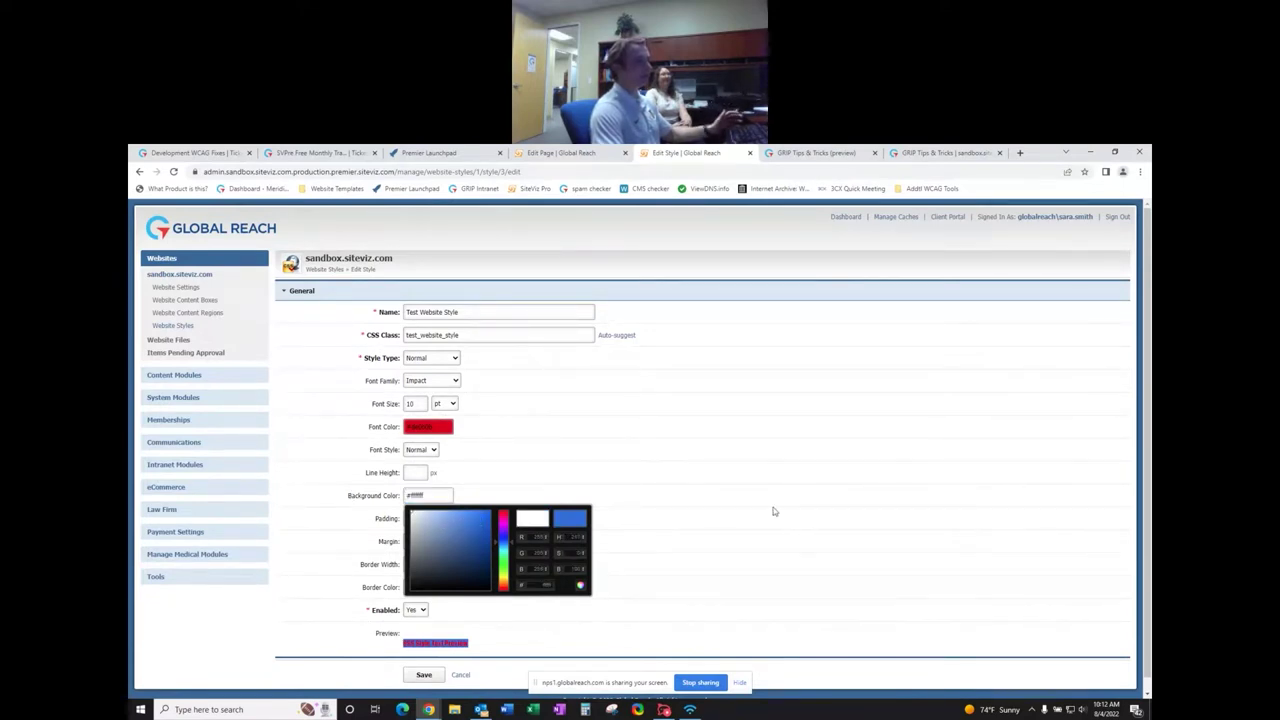
{"action": "left_click", "coordinate": [580, 585]}
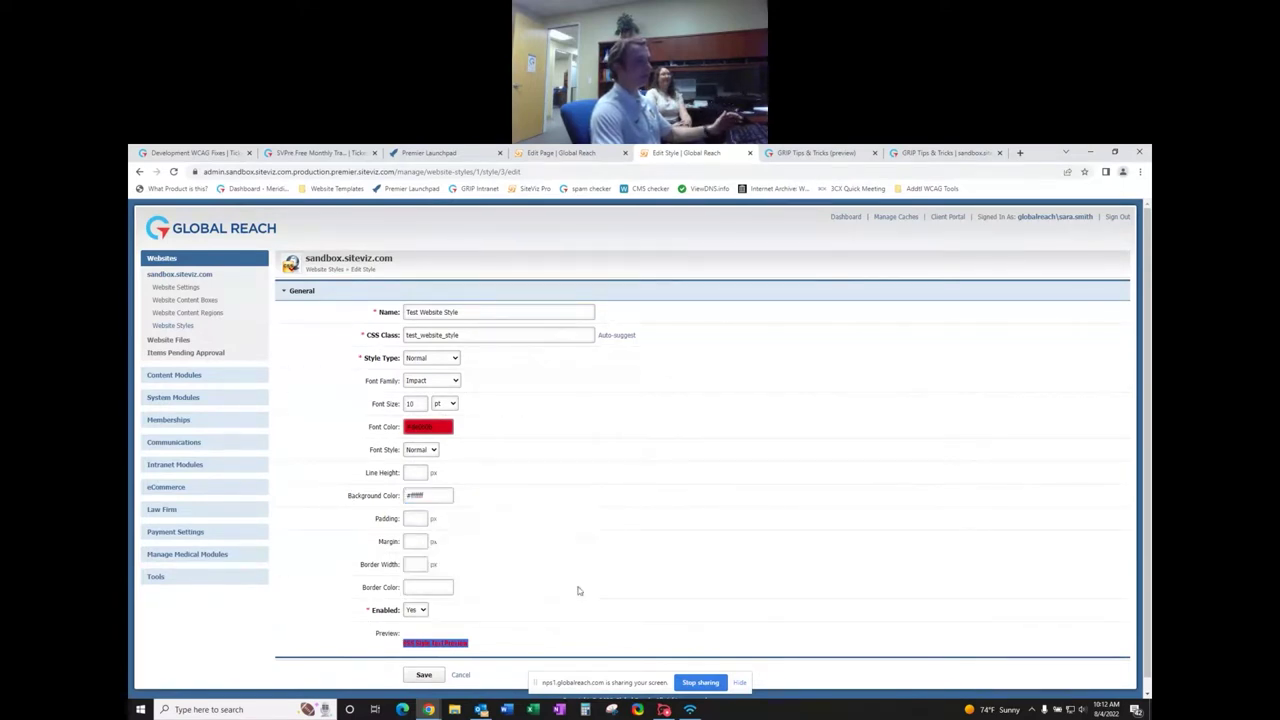
{"action": "left_click", "coordinate": [432, 495]}
{"action": "left_click", "coordinate": [615, 488]}
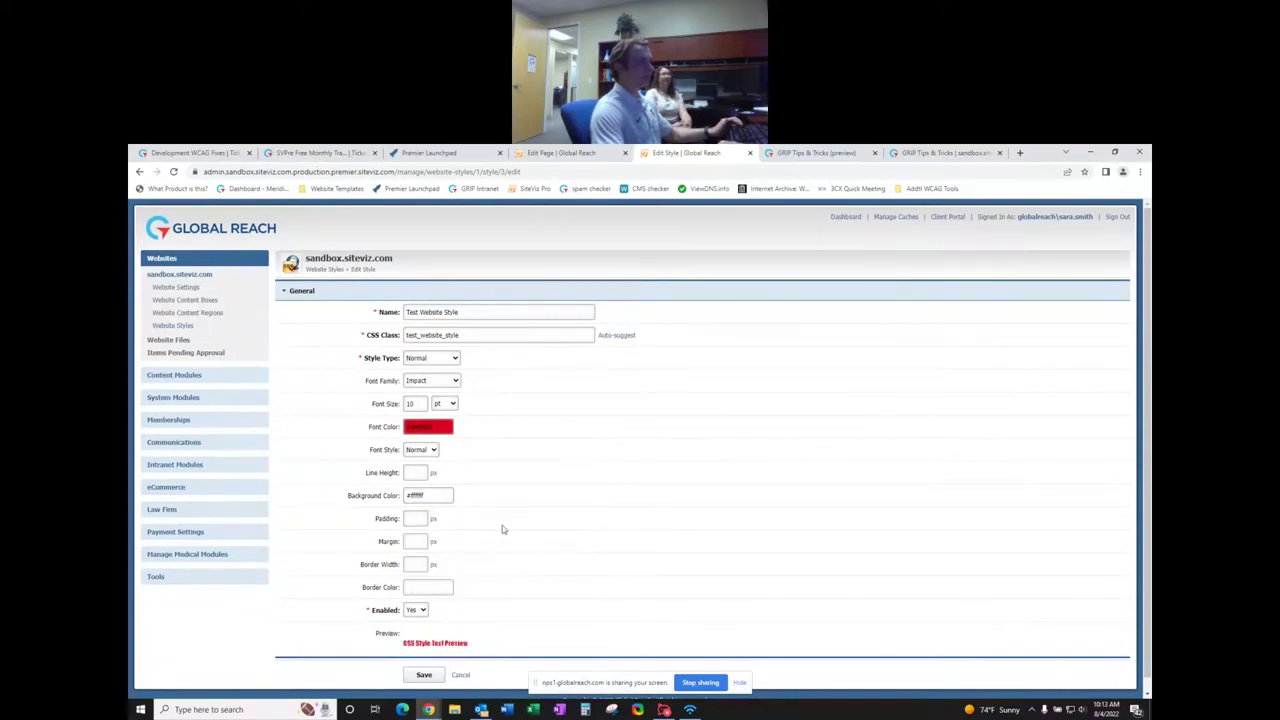
- View the Padding and Margin fields, preview the style with a 20 px Border Width, and clear that width again
{"action": "left_click", "coordinate": [419, 517]}
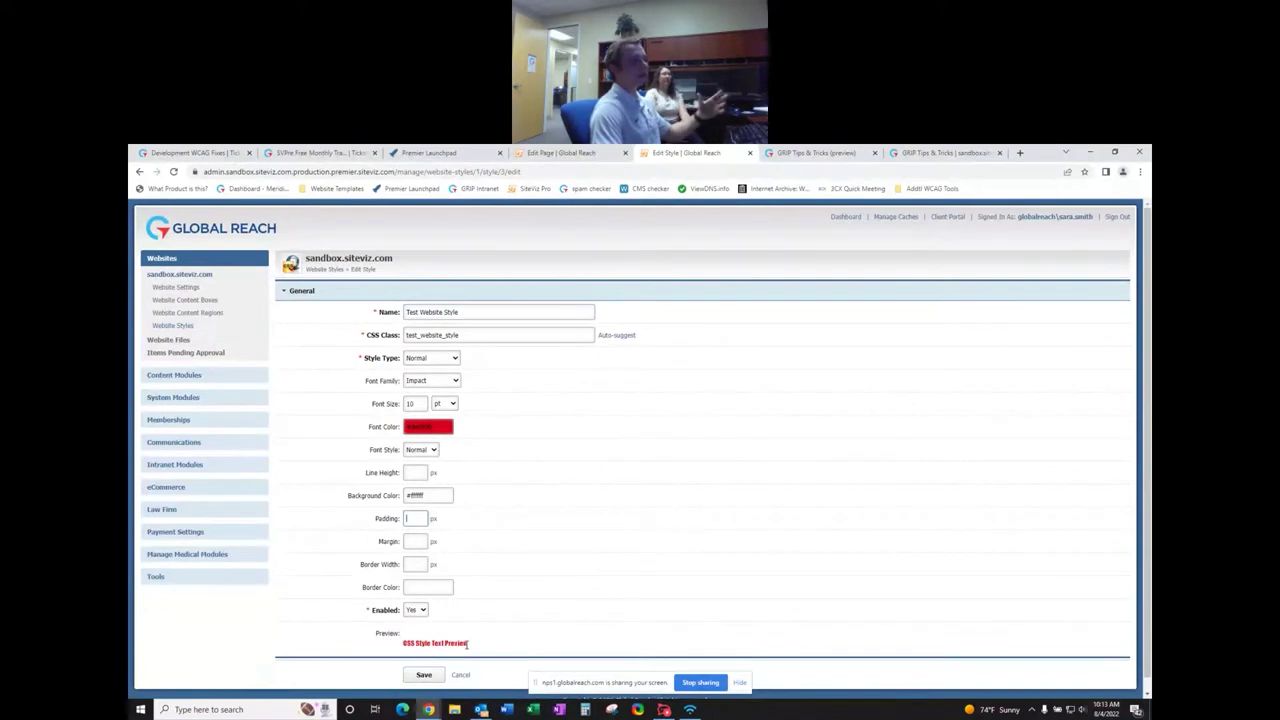
{"action": "left_click", "coordinate": [413, 541]}
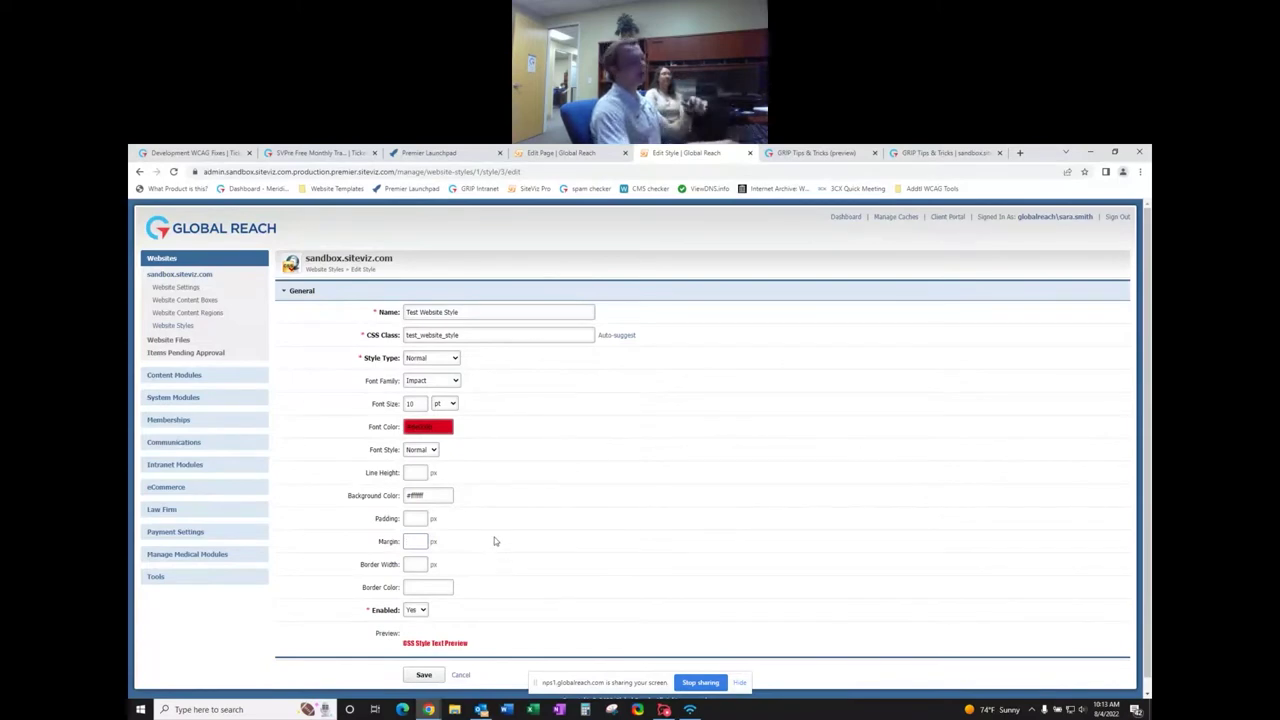
{"action": "scroll", "coordinate": [551, 546], "scroll_direction": "down", "scroll_amount": 1}
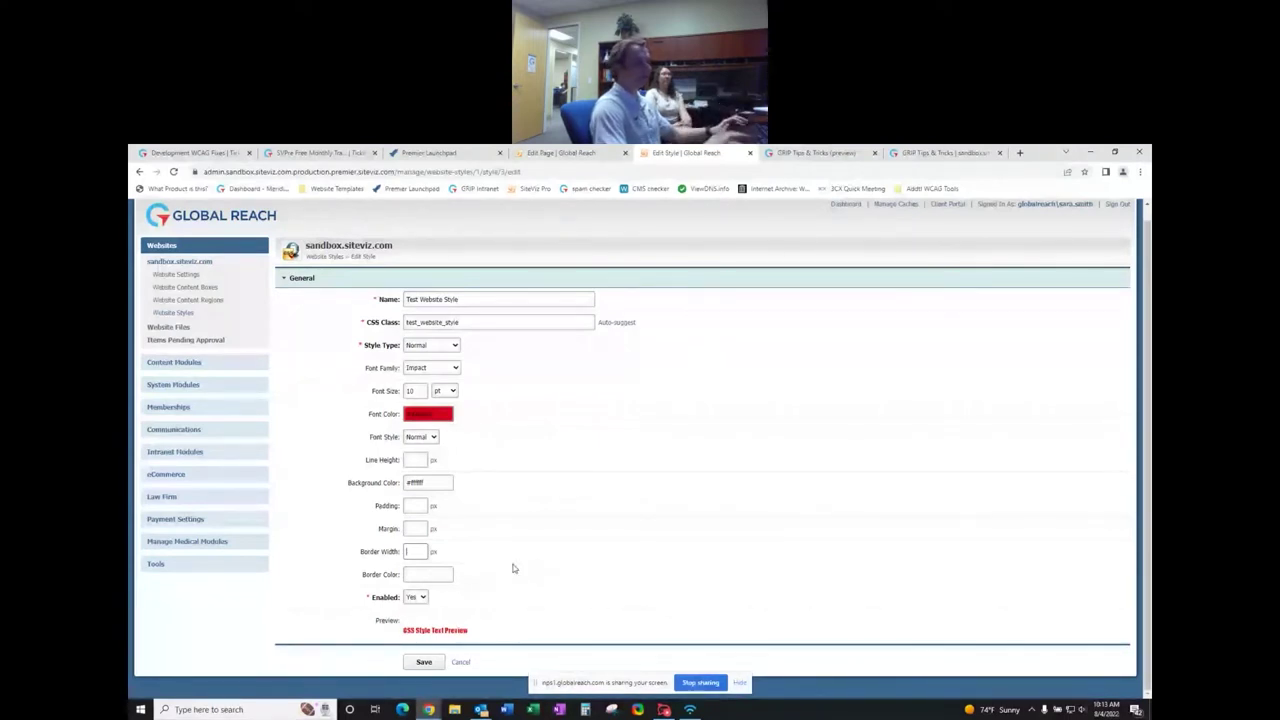
{"action": "type", "text": "20"}
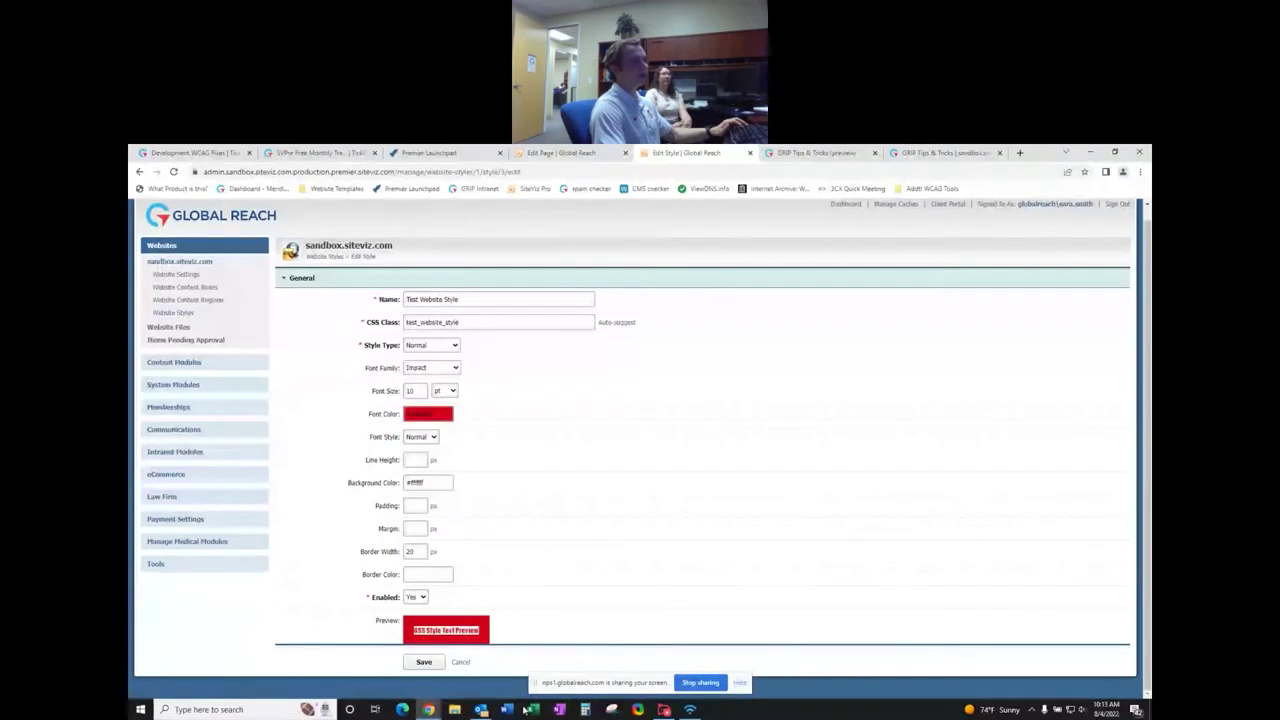
{"action": "left_click", "coordinate": [420, 551]}
{"action": "key", "text": "BackSpace"}
{"action": "key", "text": "BackSpace"}
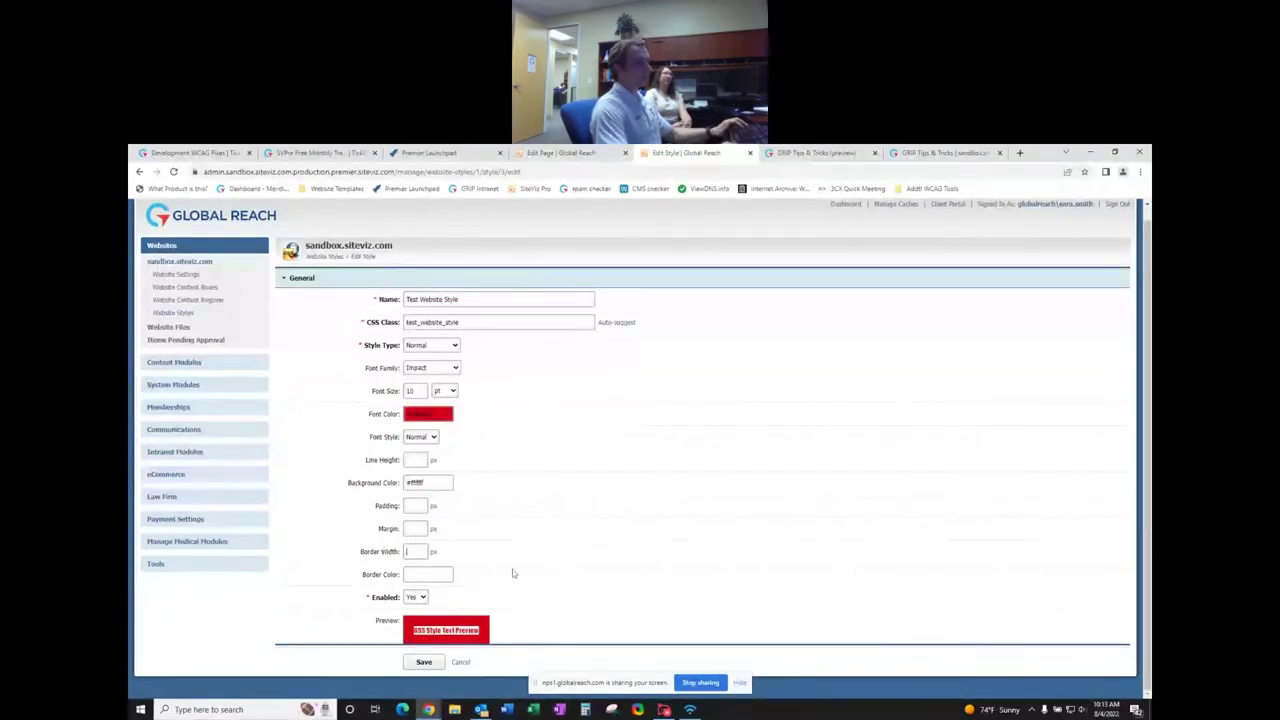
- View the style's Border Color picker and its Enabled options
{"action": "left_click", "coordinate": [502, 575]}
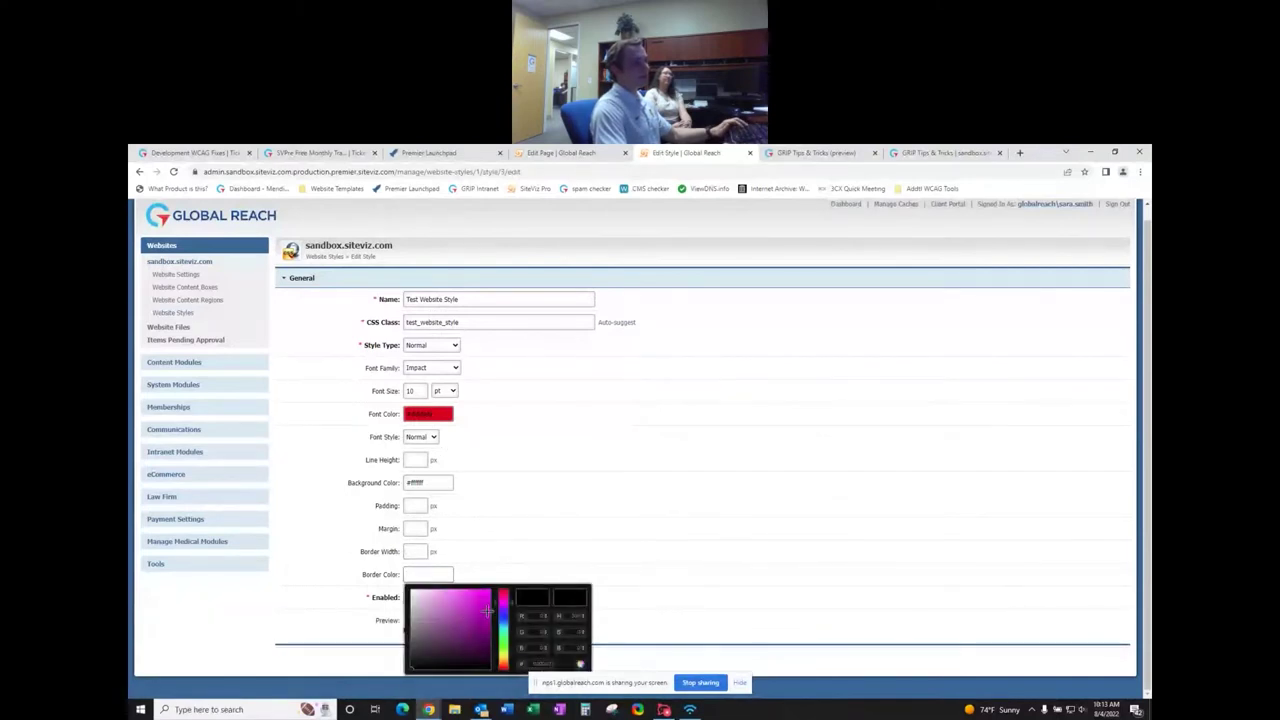
{"action": "left_click", "coordinate": [430, 588]}
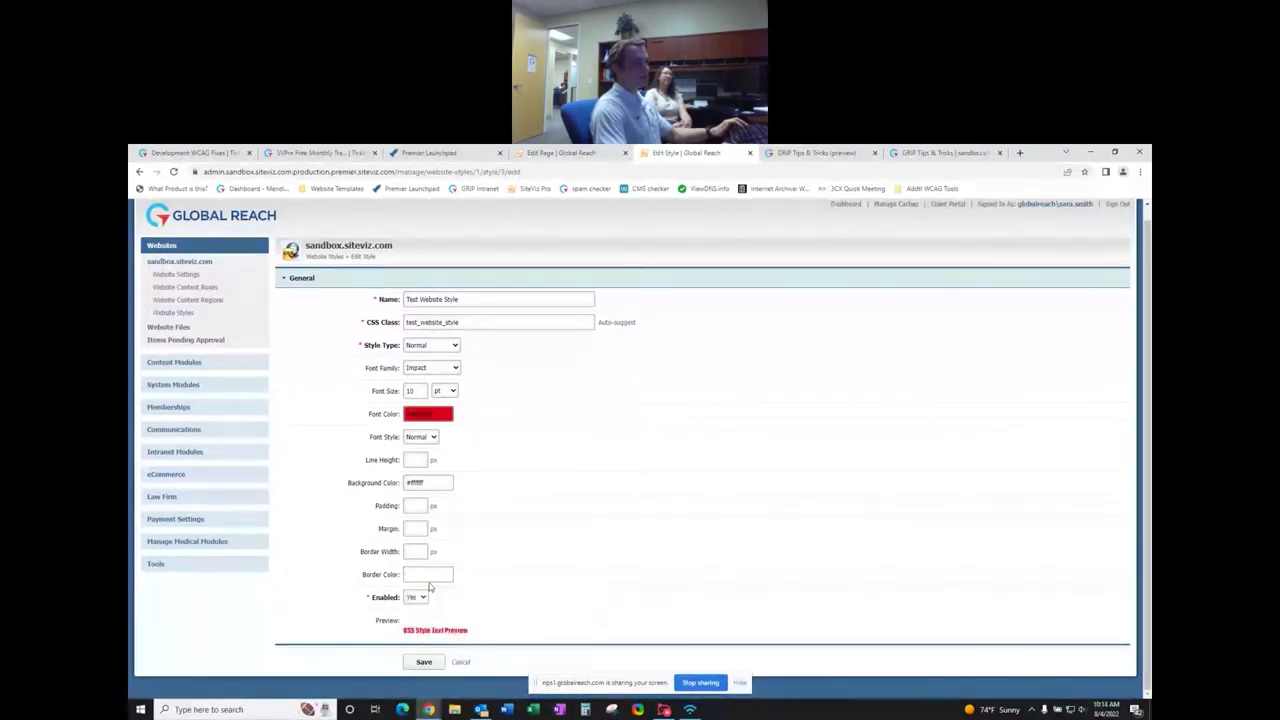
{"action": "left_click", "coordinate": [421, 598]}
{"action": "left_click", "coordinate": [421, 598]}
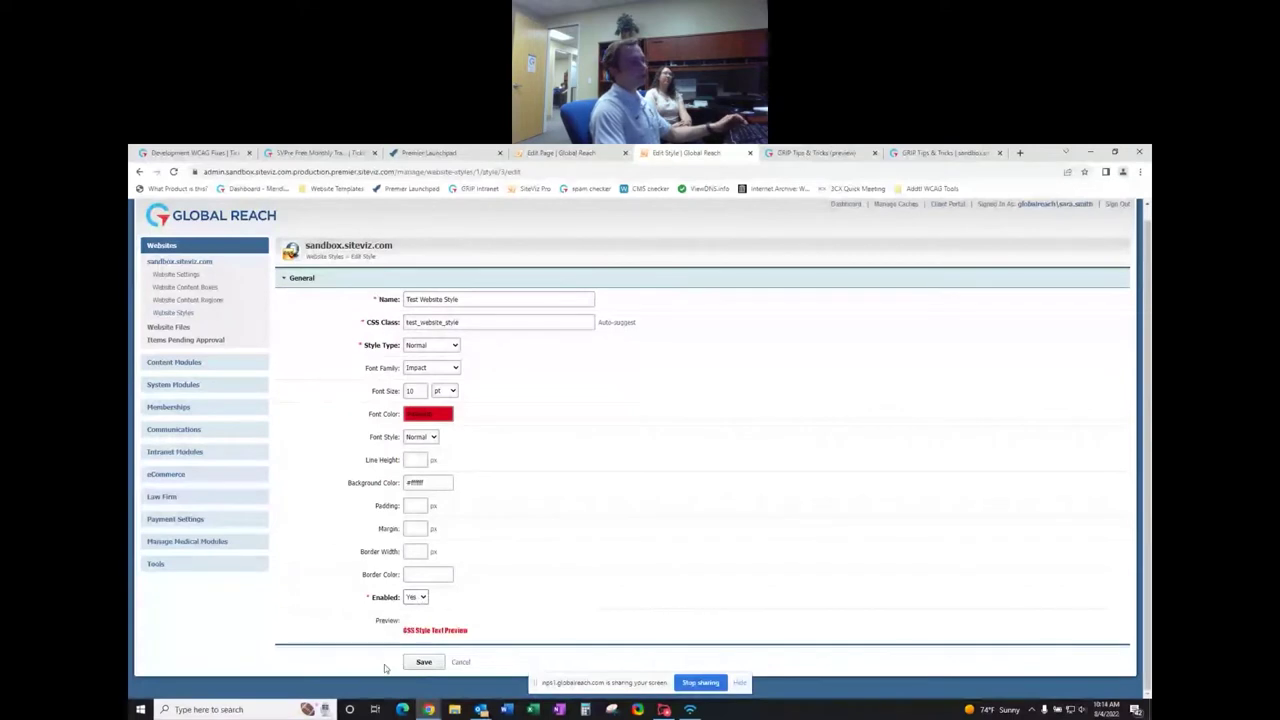
{"action": "left_click", "coordinate": [431, 663]}
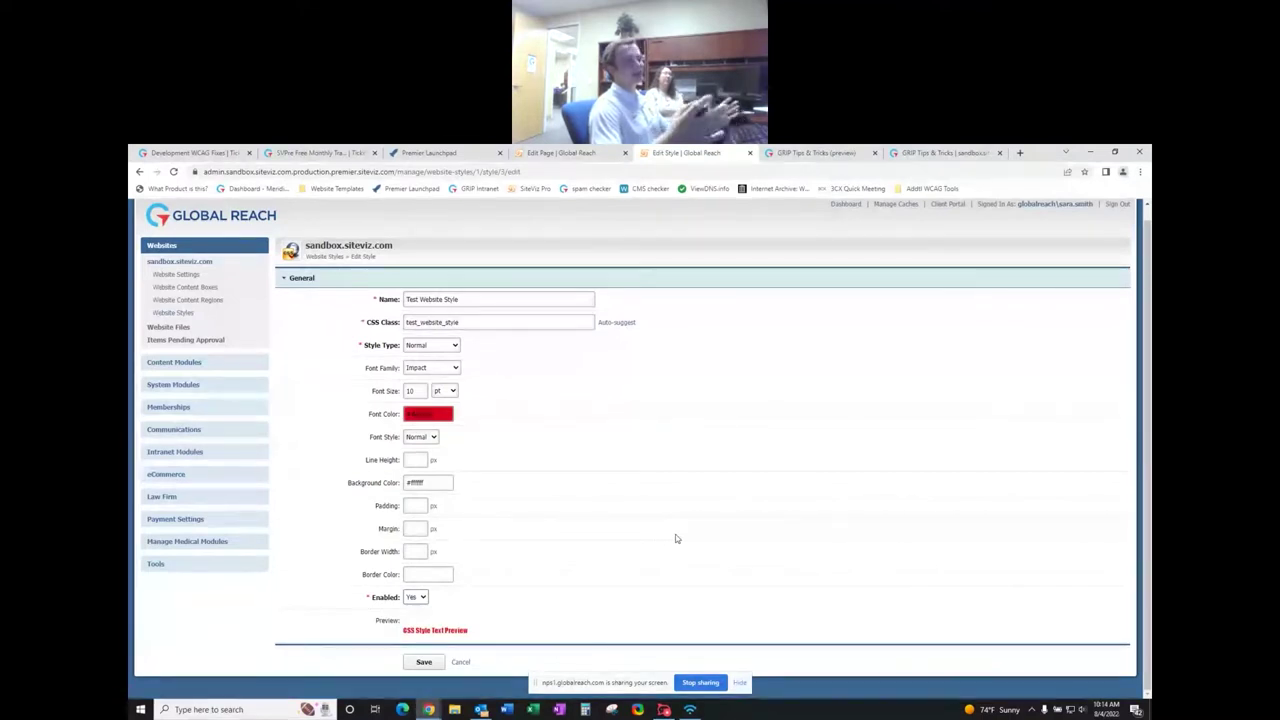
- In the page content editor, highlight the test content H1 heading and the table of contents lines to compare their text formats
{"action": "left_click", "coordinate": [575, 153]}
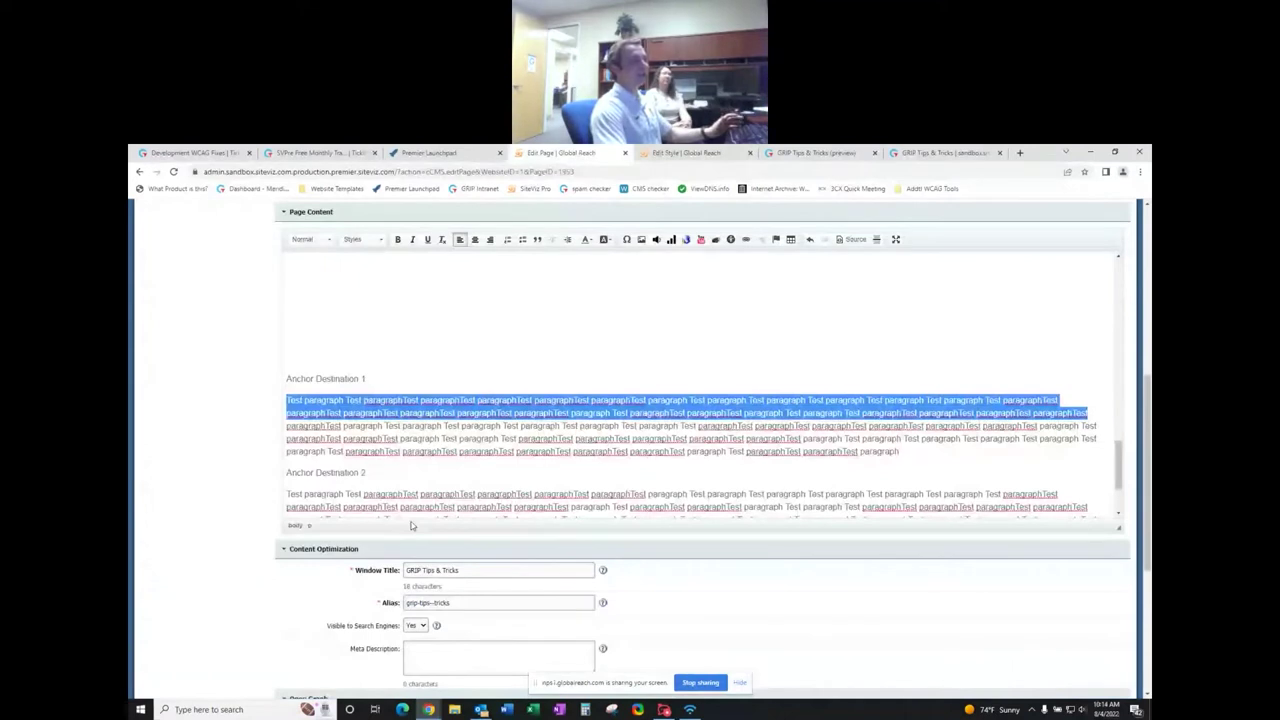
{"action": "scroll", "coordinate": [437, 486], "scroll_direction": "up", "scroll_amount": 10}
{"action": "left_click", "coordinate": [500, 370]}
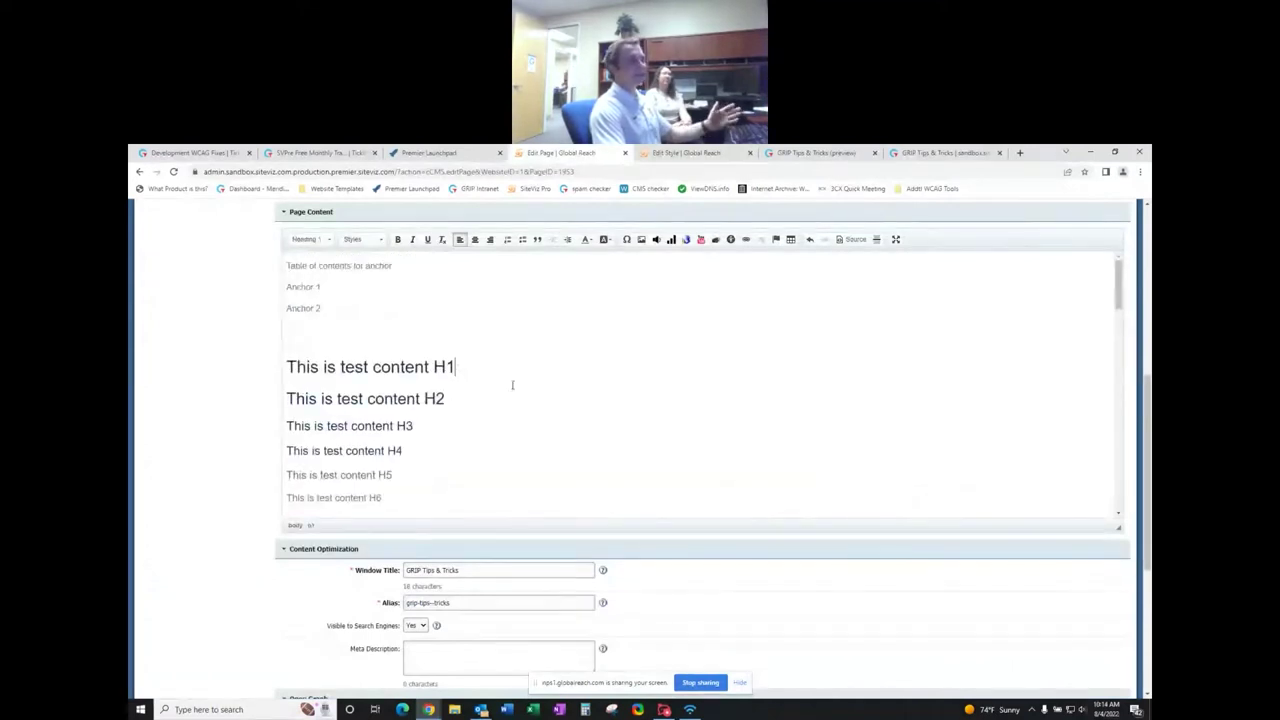
{"action": "key", "text": "shift+Left"}
{"action": "key", "text": "shift+Left"}
{"action": "key", "text": "shift+Left"}
{"action": "key", "text": "shift+Left"}
{"action": "key", "text": "shift+Left"}
{"action": "key", "text": "shift+Left"}
{"action": "key", "text": "shift+Left"}
{"action": "key", "text": "shift+Left"}
{"action": "key", "text": "shift+Left"}
{"action": "key", "text": "shift+Left"}
{"action": "key", "text": "shift+Left"}
{"action": "key", "text": "shift+Left"}
{"action": "key", "text": "shift+Left"}
{"action": "key", "text": "shift+Left"}
{"action": "key", "text": "shift+Left"}
{"action": "key", "text": "shift+Left"}
{"action": "key", "text": "shift+Left"}
{"action": "key", "text": "shift+Left"}
{"action": "key", "text": "shift+Left"}
{"action": "key", "text": "shift+Left"}
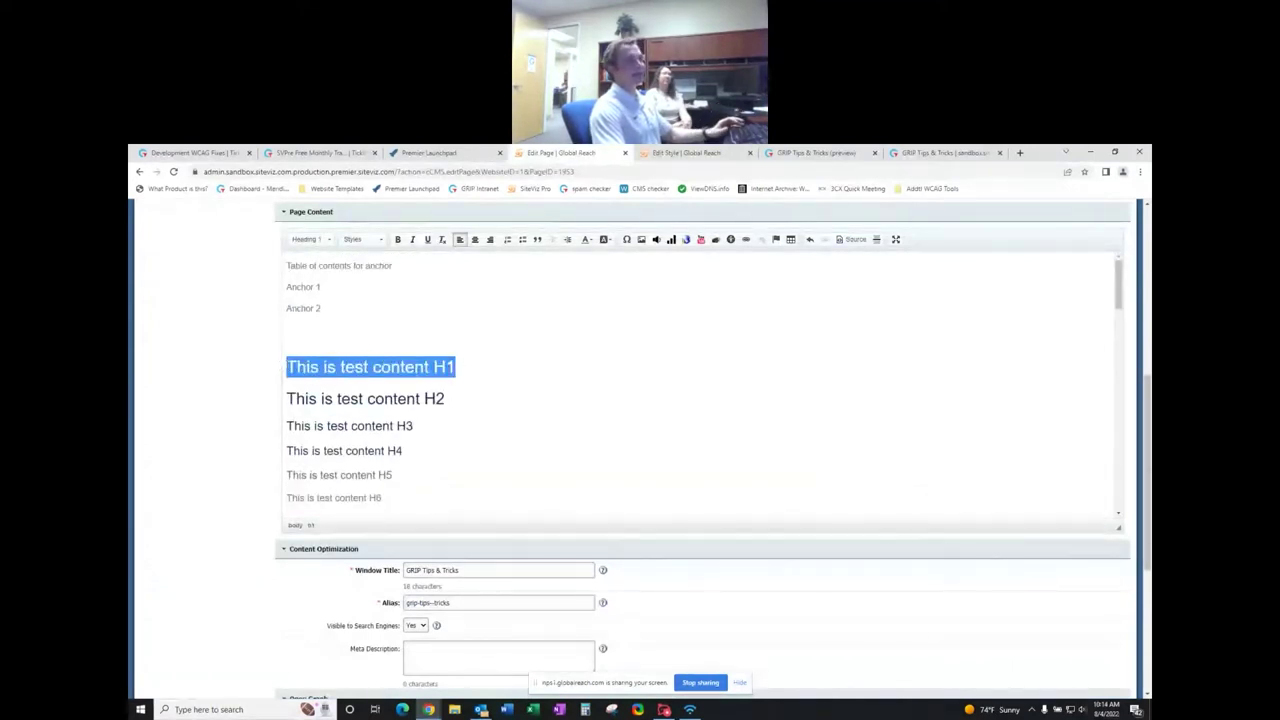
{"action": "left_click", "coordinate": [487, 375]}
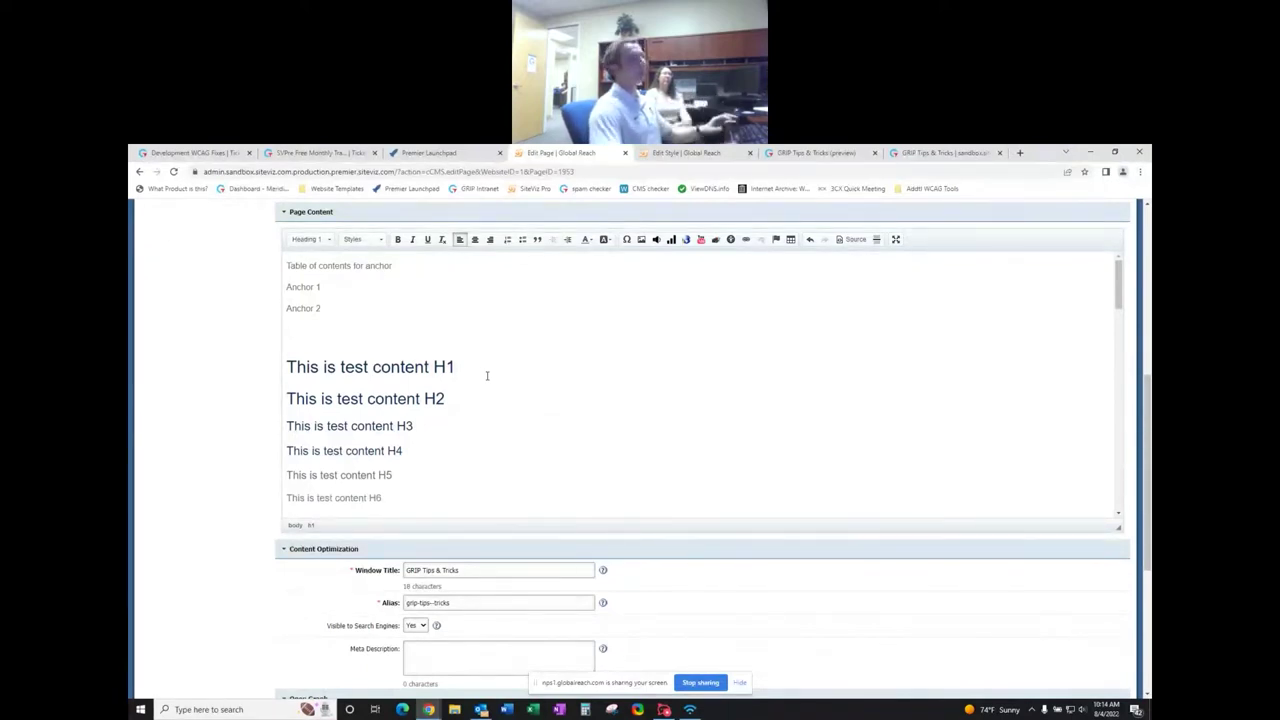
{"action": "left_click_drag", "start_coordinate": [457, 367], "coordinate": [284, 367]}
{"action": "left_click", "coordinate": [471, 372]}
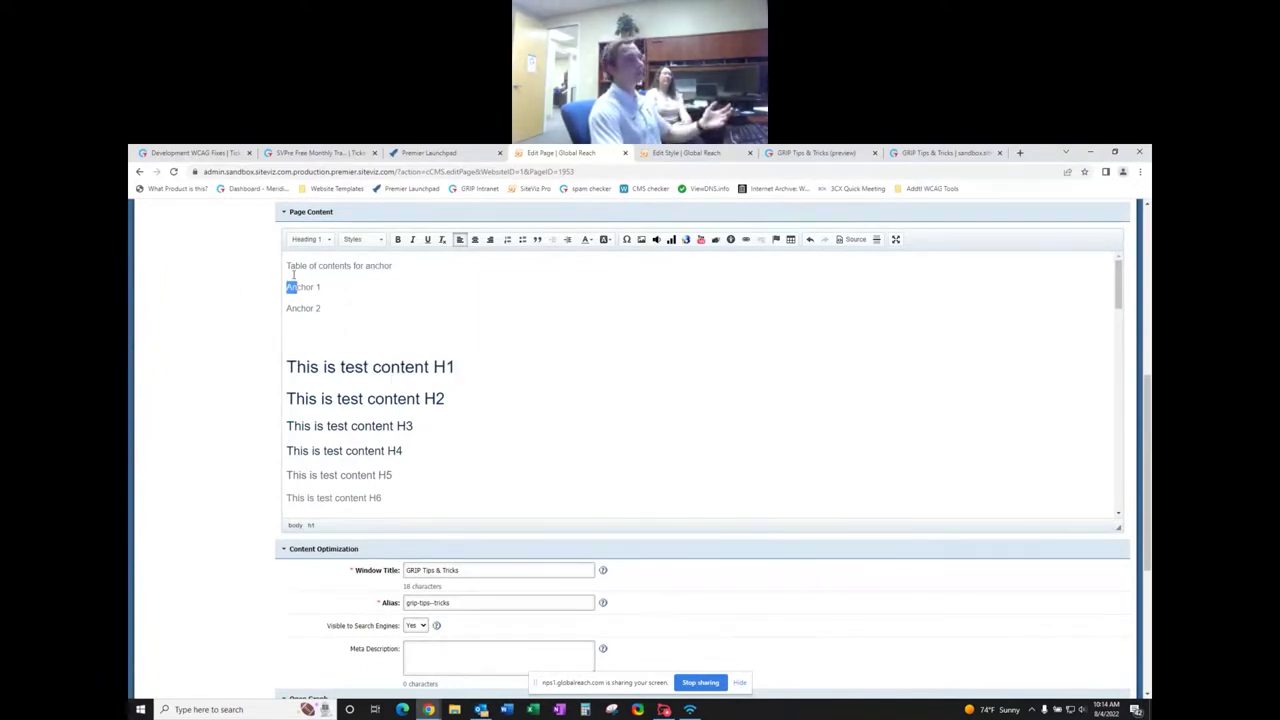
{"action": "triple_click", "coordinate": [287, 266]}
{"action": "key", "text": "Down"}
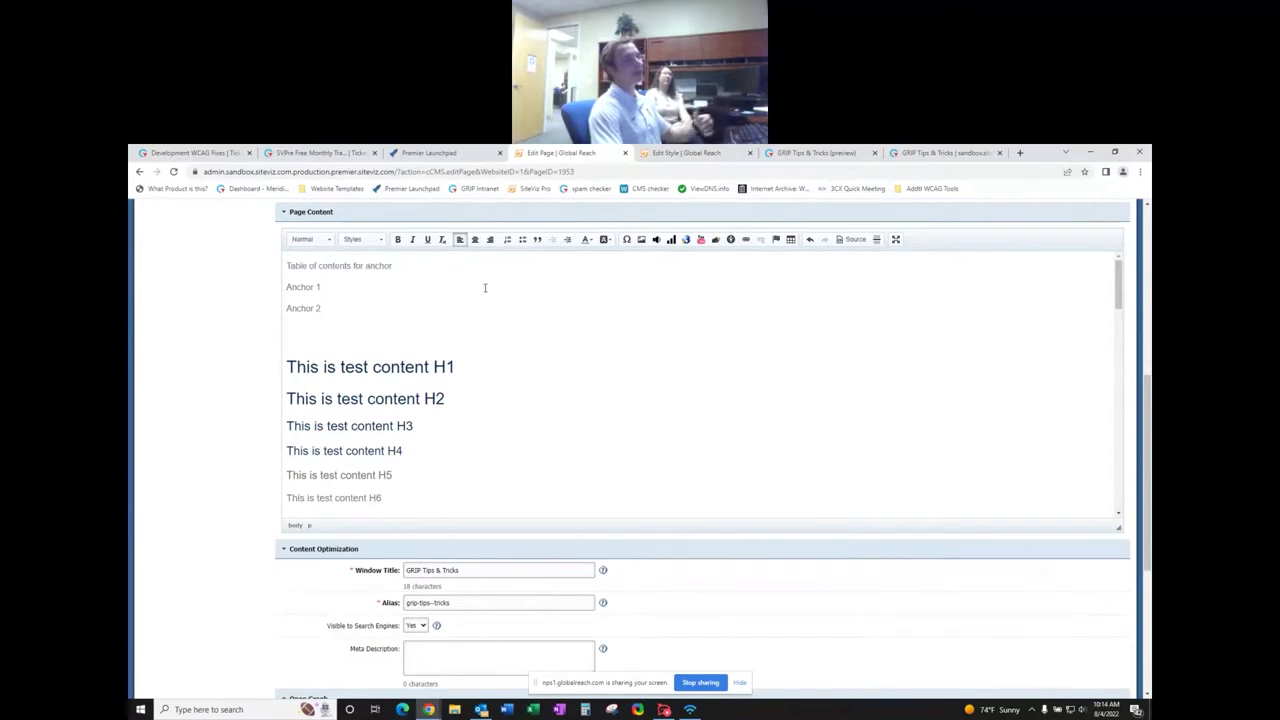
- Return to the style's edit form, preview the font size at 100 pt, and set it back to 10 pt
{"action": "left_click", "coordinate": [686, 152]}
{"action": "left_click", "coordinate": [410, 391]}
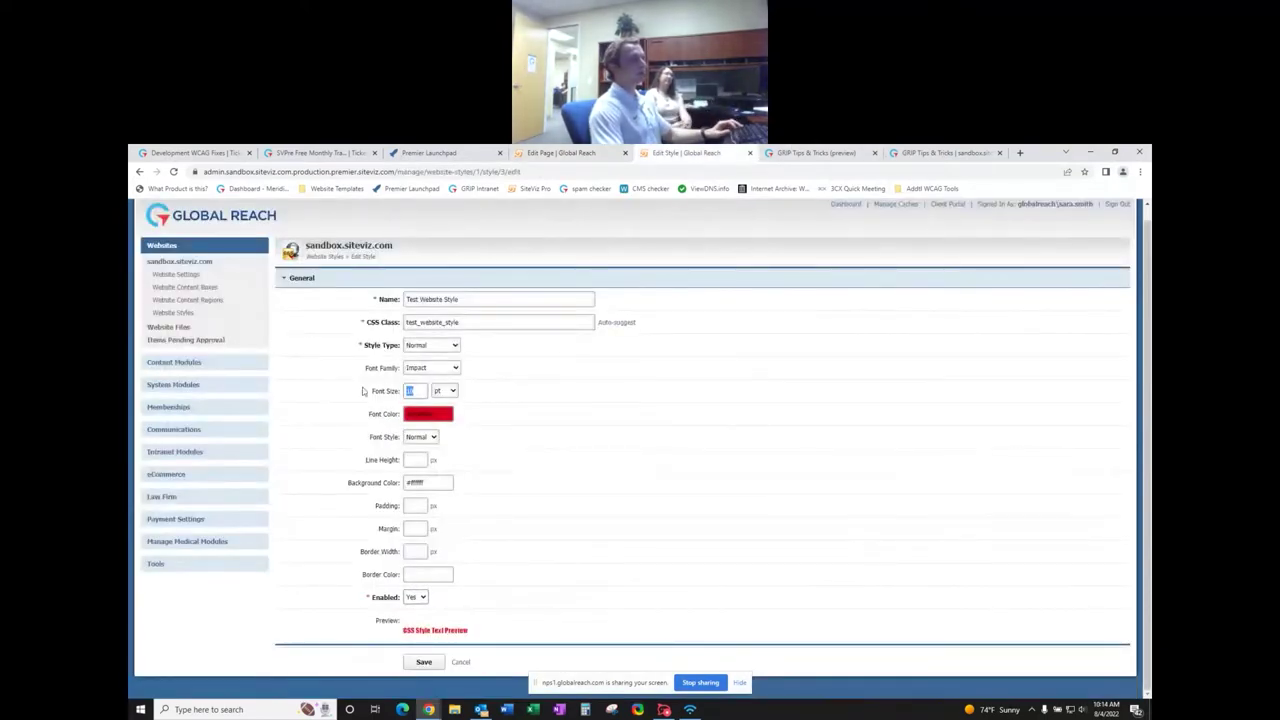
{"action": "type", "text": "0"}
{"action": "key", "text": "Tab"}
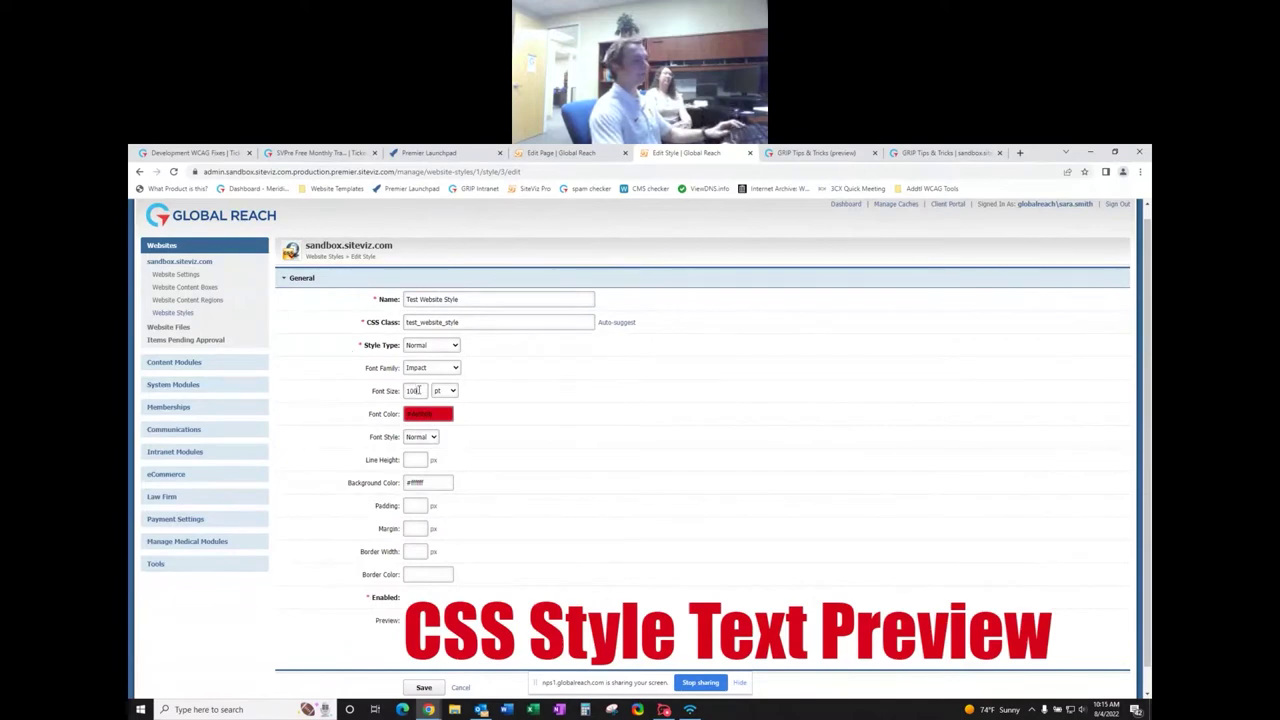
{"action": "key", "text": "BackSpace"}
{"action": "left_click", "coordinate": [775, 392]}
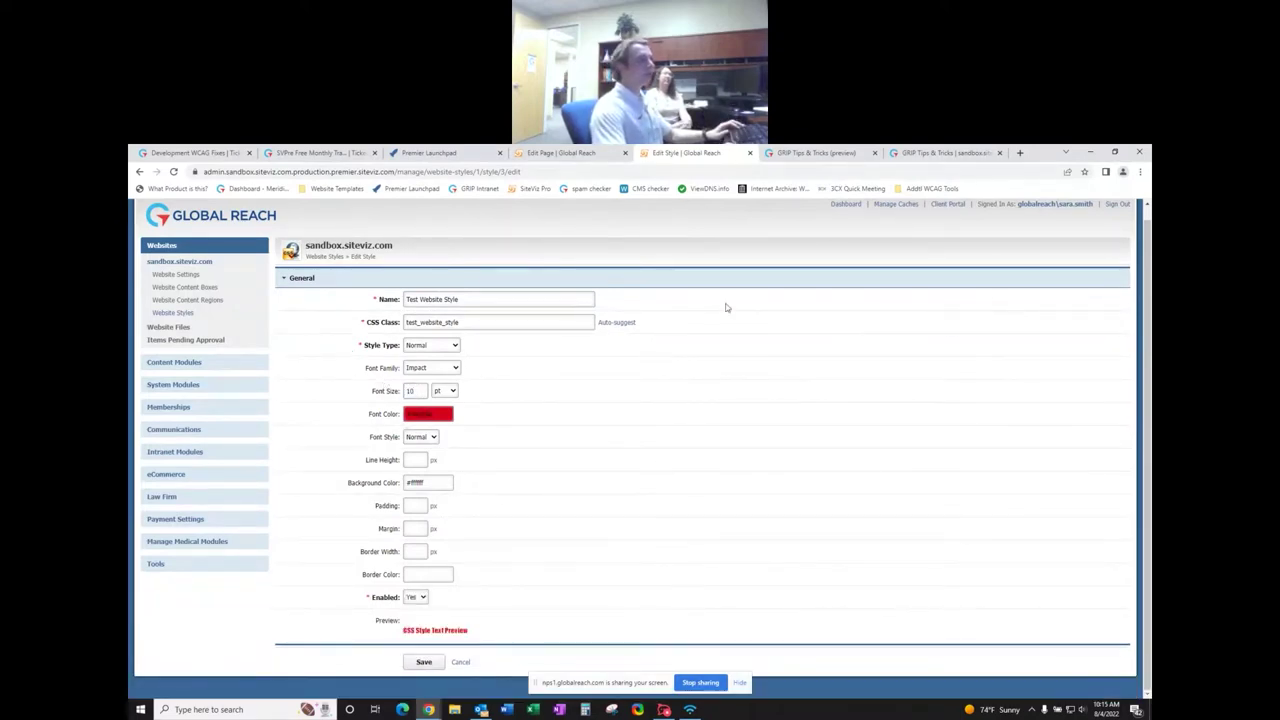
- Go back to the page content editor and view the available text styles
{"action": "left_click", "coordinate": [540, 152]}
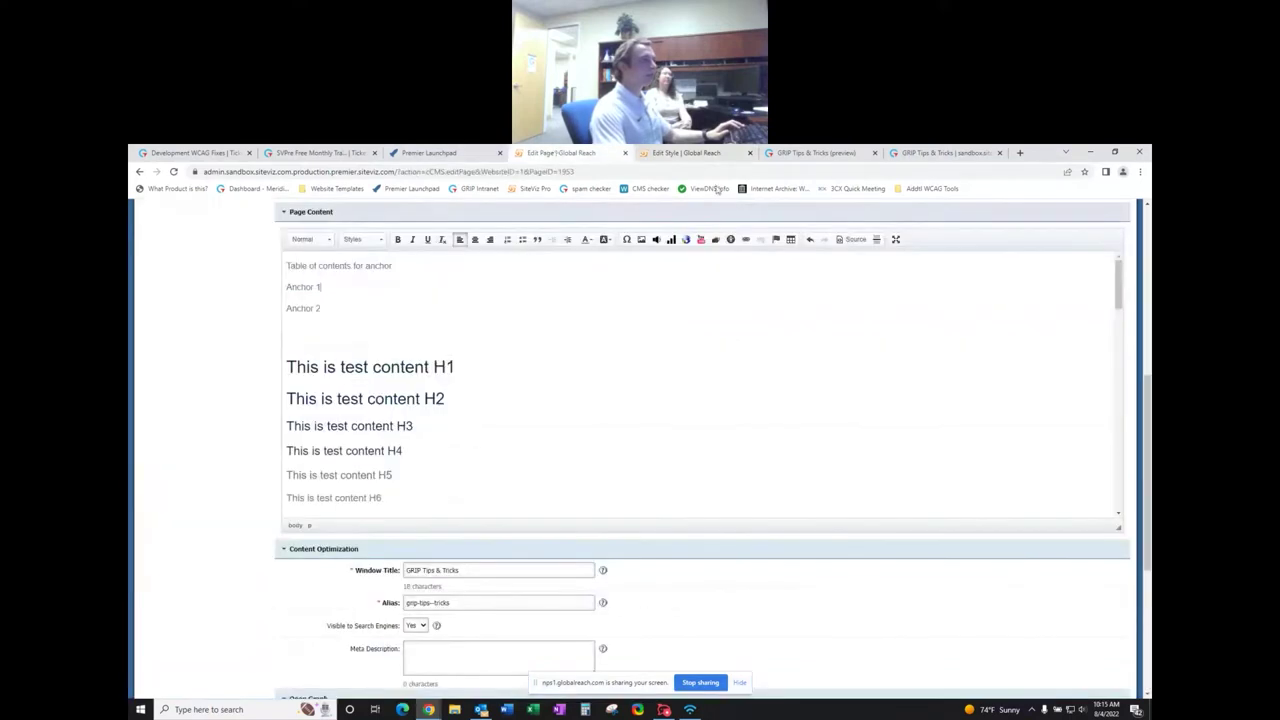
{"action": "left_click", "coordinate": [375, 239]}
{"action": "left_click", "coordinate": [416, 294]}
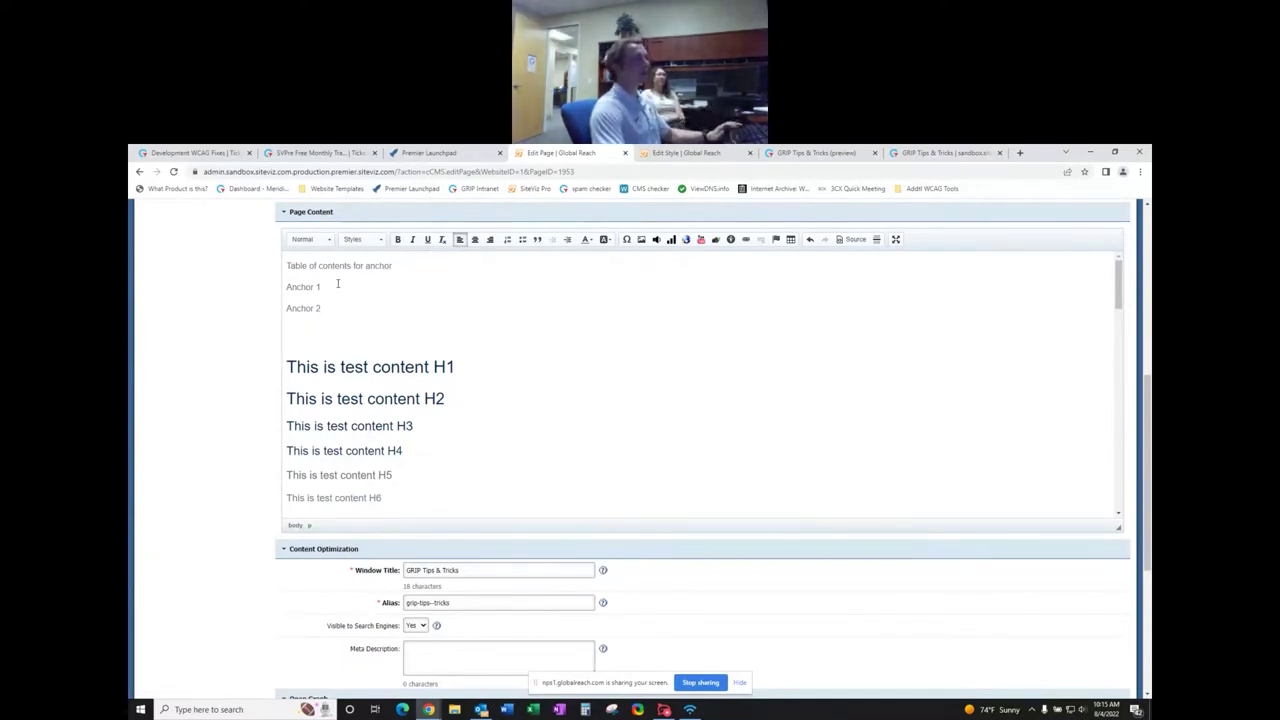
- Make the Anchor 1 line bold, italic and underlined, and clear all of its formatting again
{"action": "left_click_drag", "start_coordinate": [328, 289], "coordinate": [286, 289]}
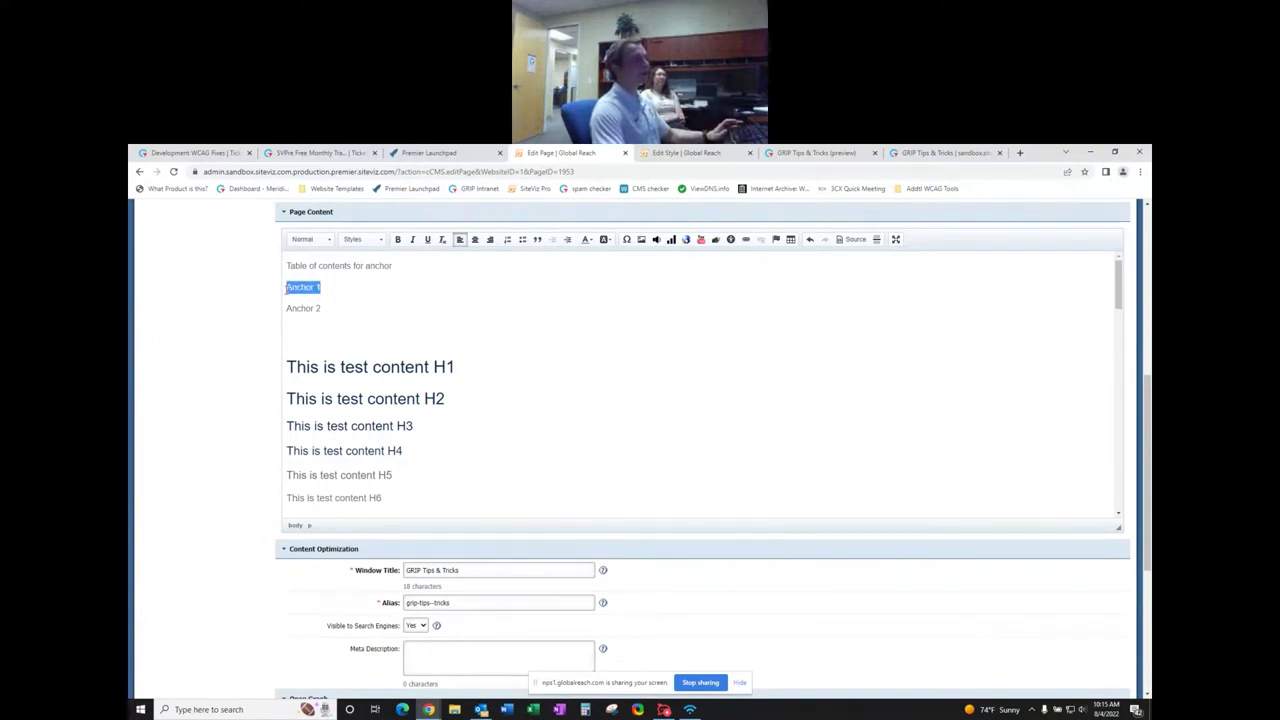
{"action": "left_click", "coordinate": [398, 241]}
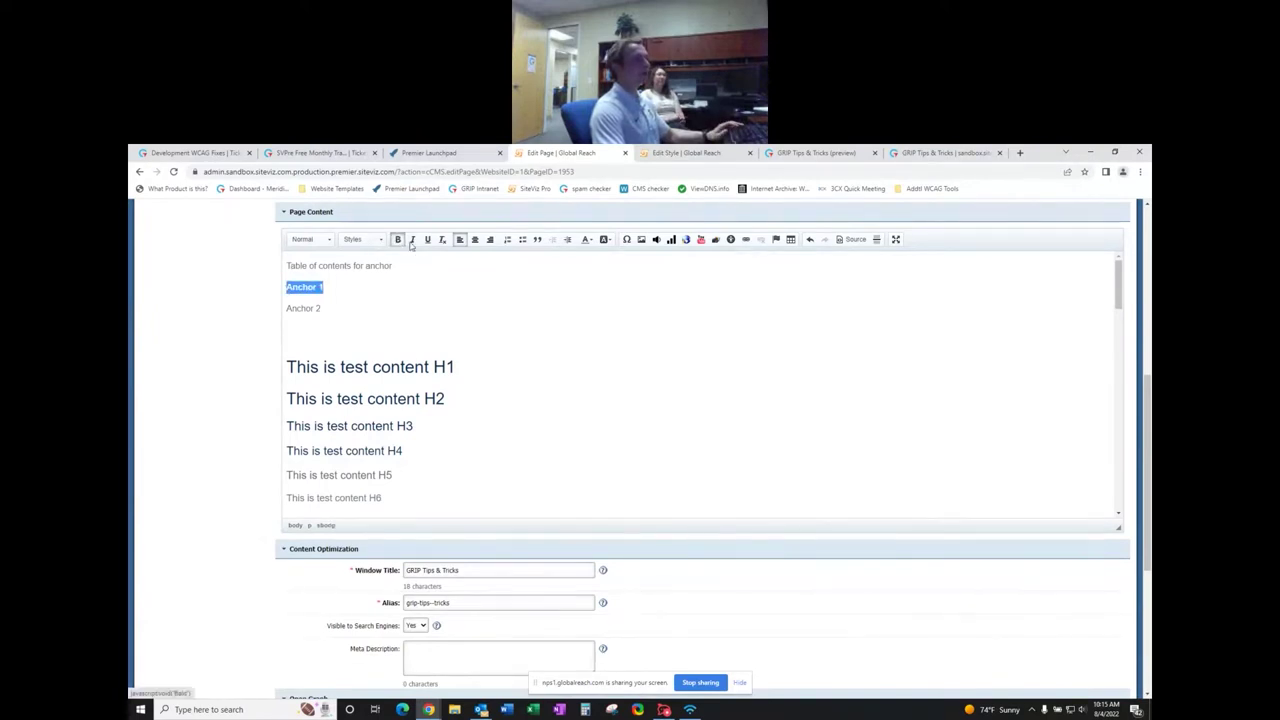
{"action": "left_click", "coordinate": [412, 241]}
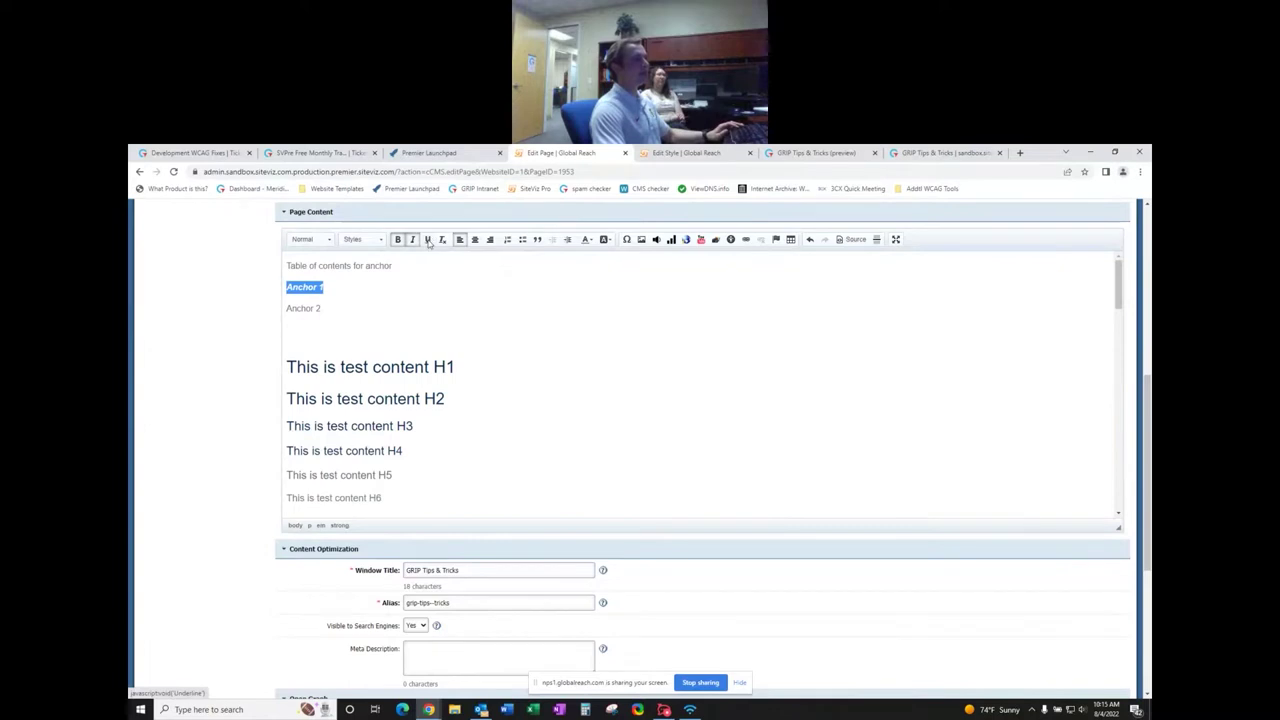
{"action": "left_click", "coordinate": [428, 241]}
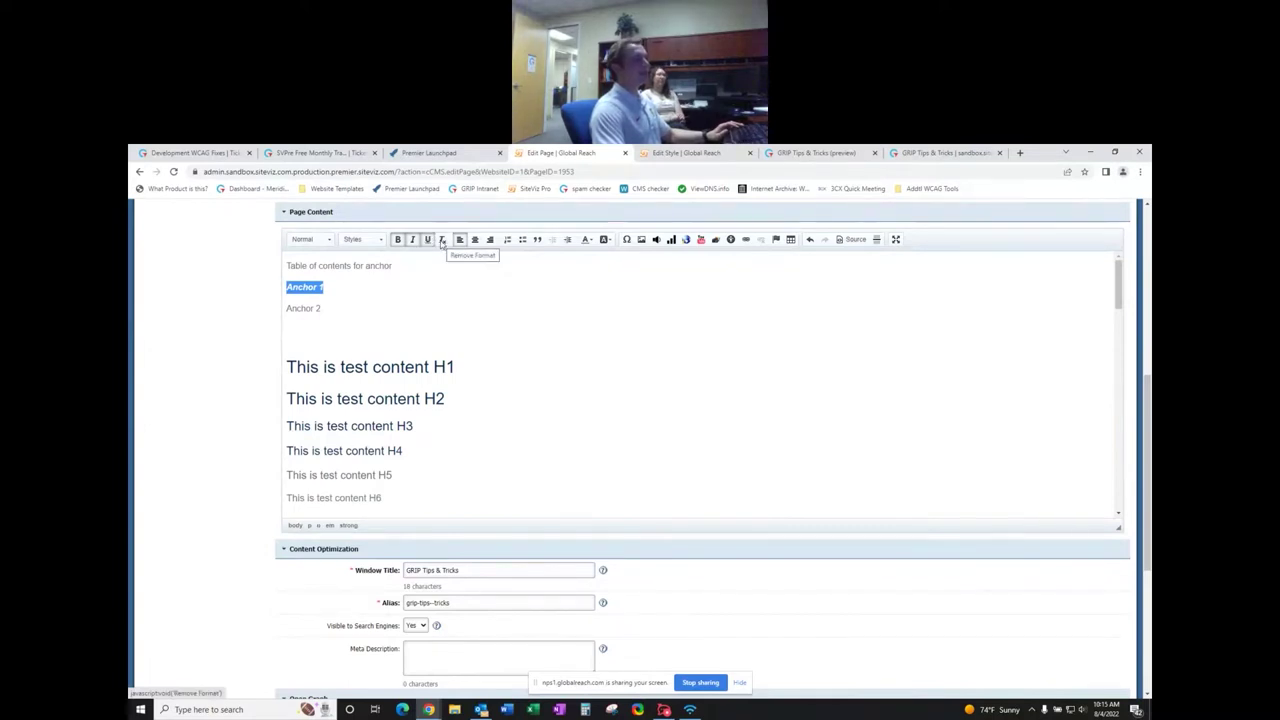
{"action": "left_click", "coordinate": [441, 241]}
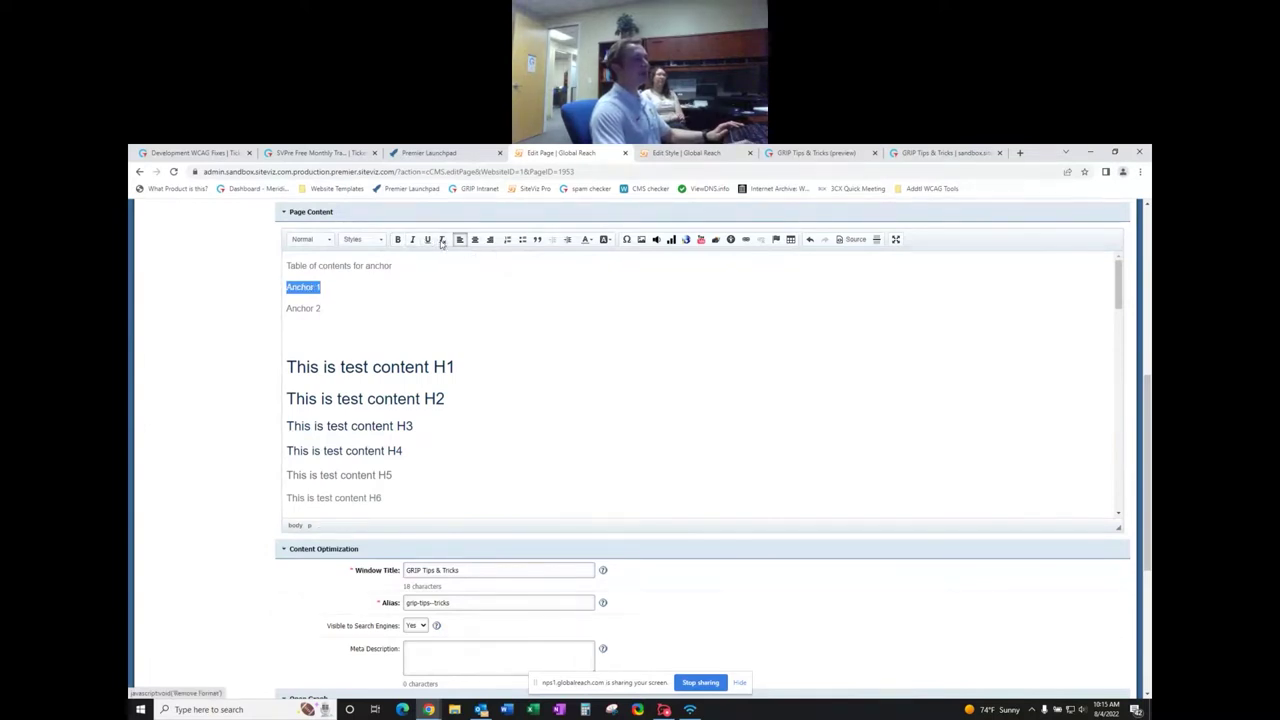
{"action": "left_click", "coordinate": [445, 271]}
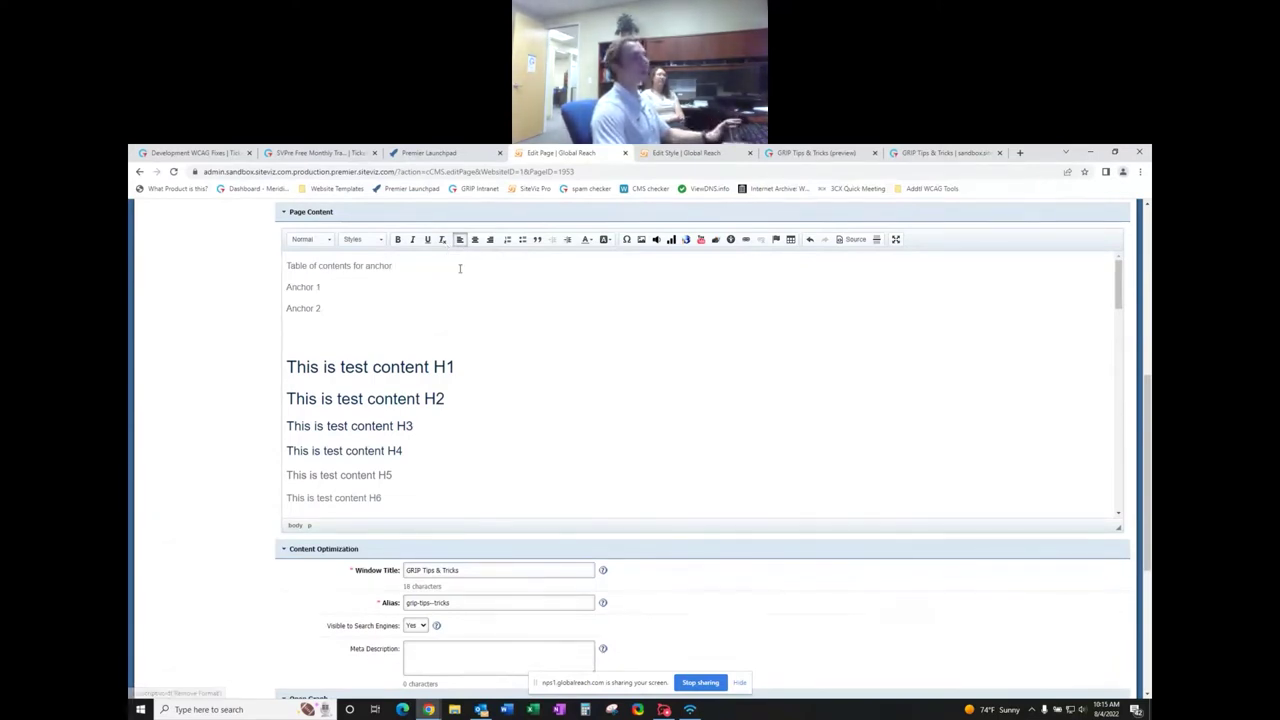
- Try center and right alignment on the Anchor 1 line, and align it left again
{"action": "left_click_drag", "start_coordinate": [332, 291], "coordinate": [273, 289]}
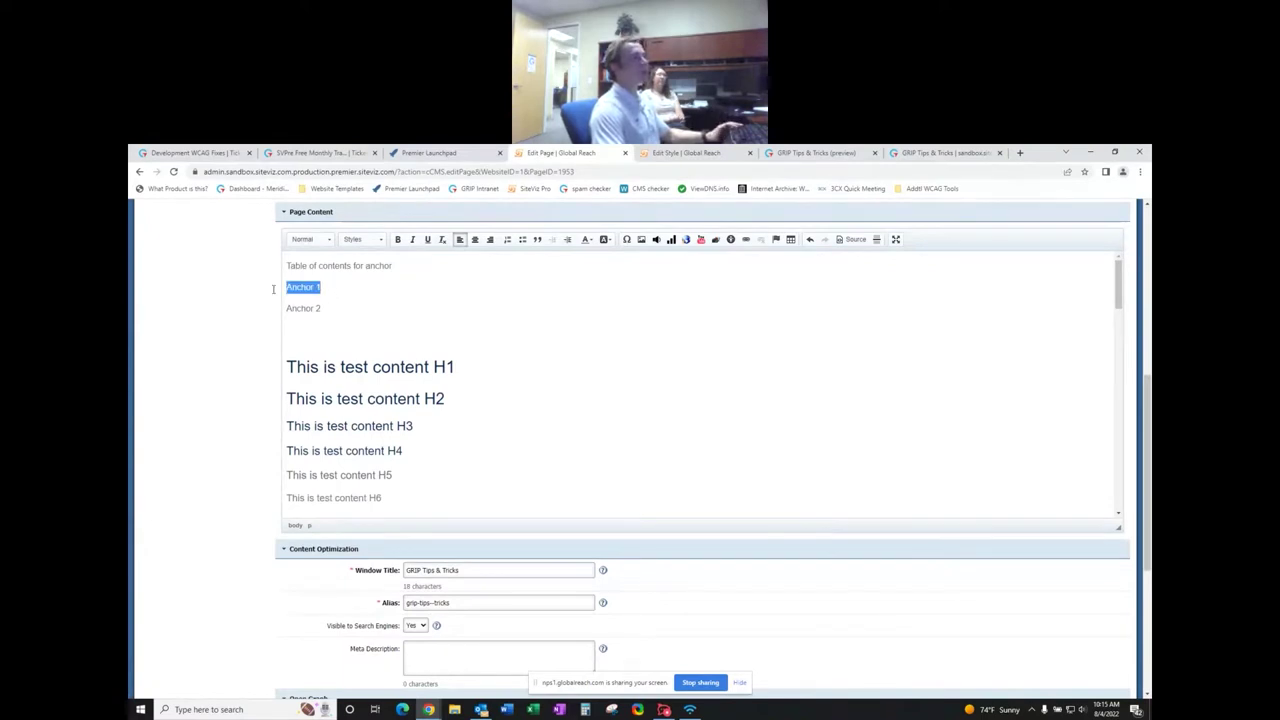
{"action": "left_click", "coordinate": [475, 240]}
{"action": "left_click", "coordinate": [490, 240]}
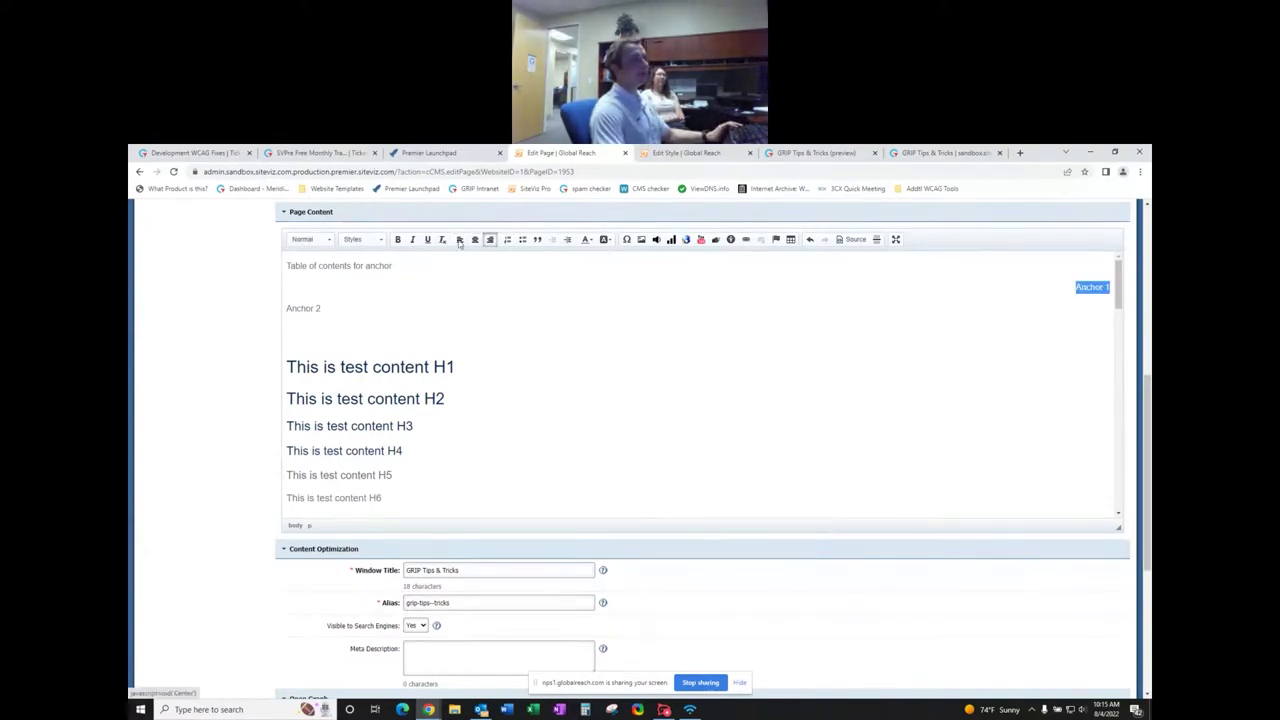
{"action": "left_click", "coordinate": [459, 240]}
{"action": "left_click", "coordinate": [434, 288]}
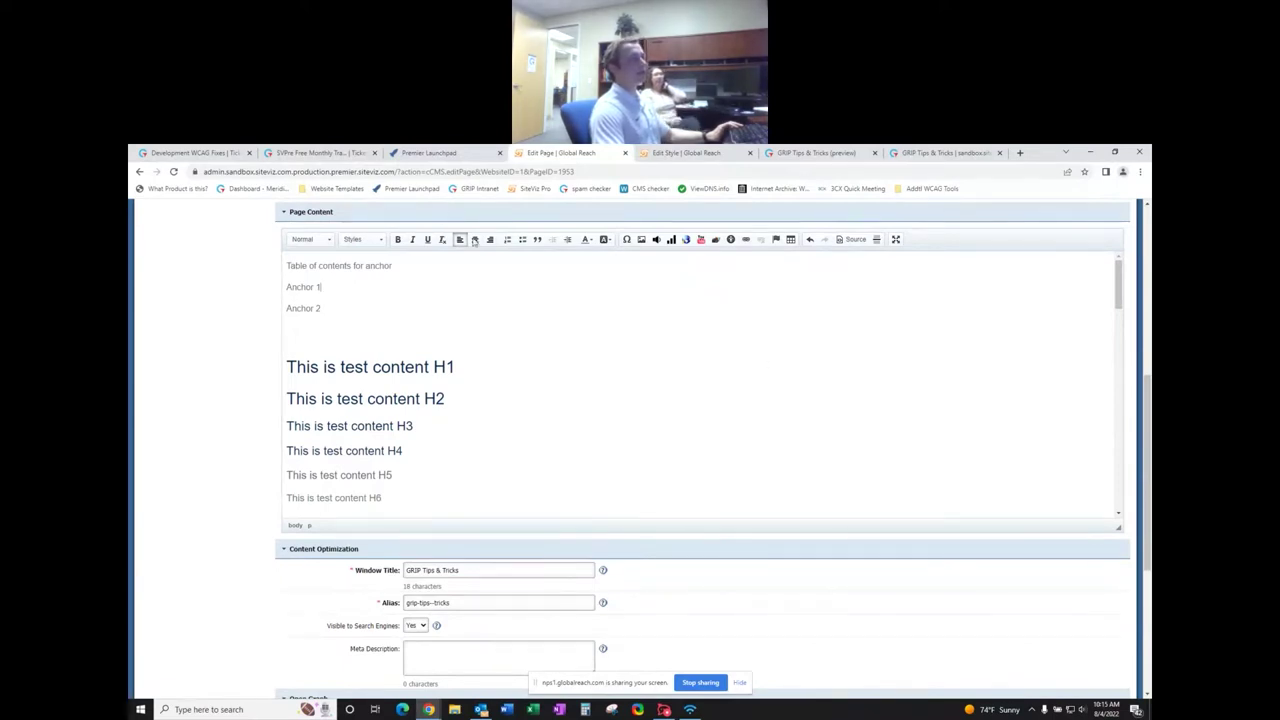
- Turn the Anchor 1 and Anchor 2 lines into a numbered list
{"action": "left_click_drag", "start_coordinate": [352, 312], "coordinate": [286, 286]}
{"action": "left_click", "coordinate": [508, 242]}
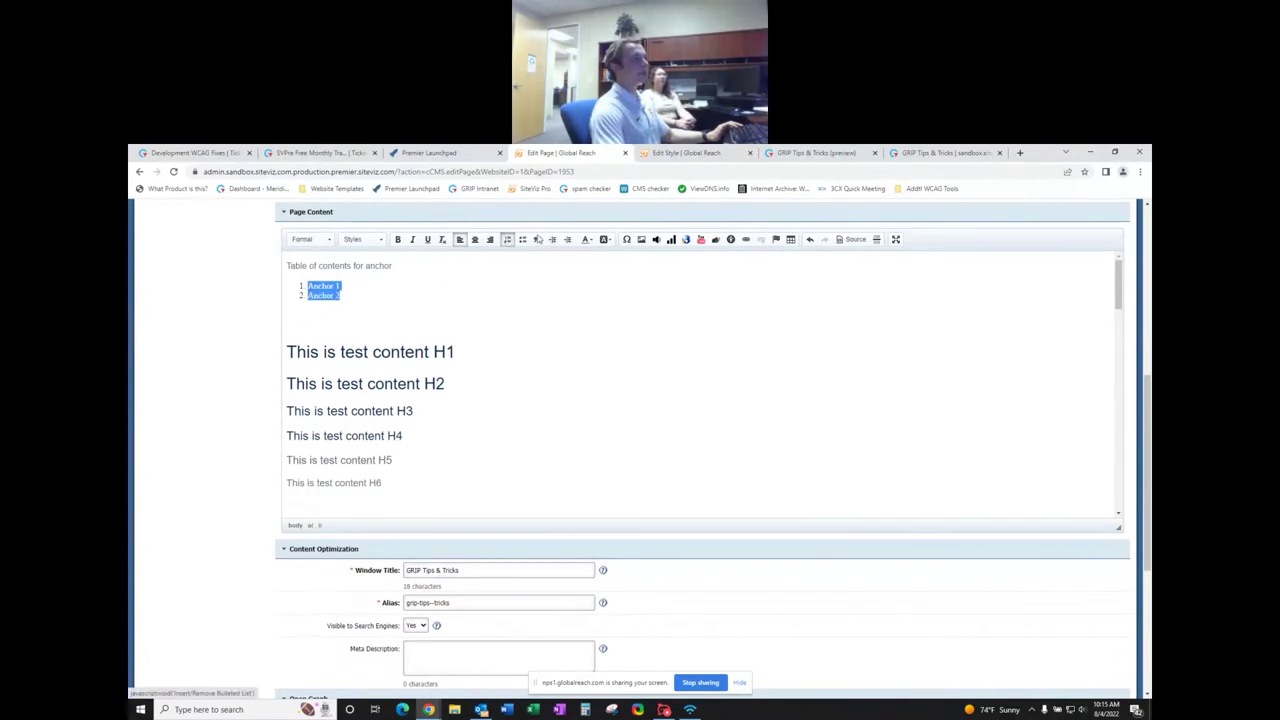
- Try the two anchor lines as a bulleted list and again as a numbered list, and turn them back into plain paragraphs
{"action": "left_click", "coordinate": [522, 242]}
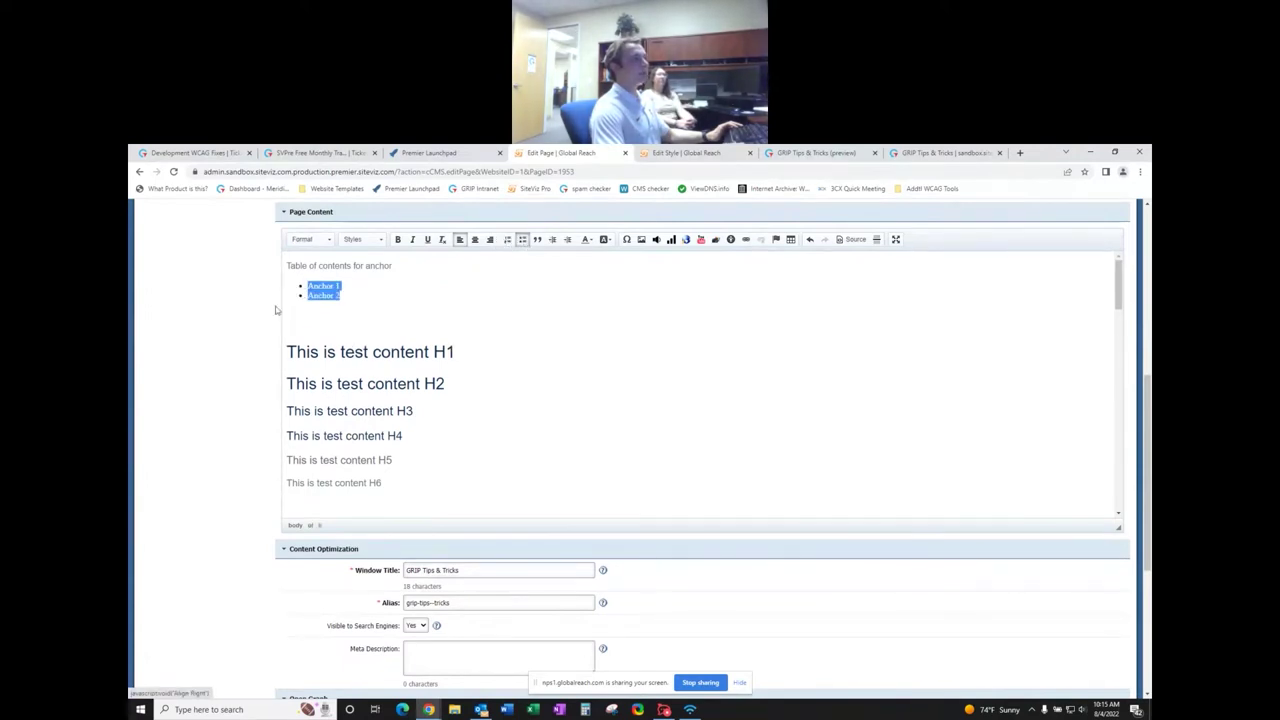
{"action": "left_click", "coordinate": [507, 243]}
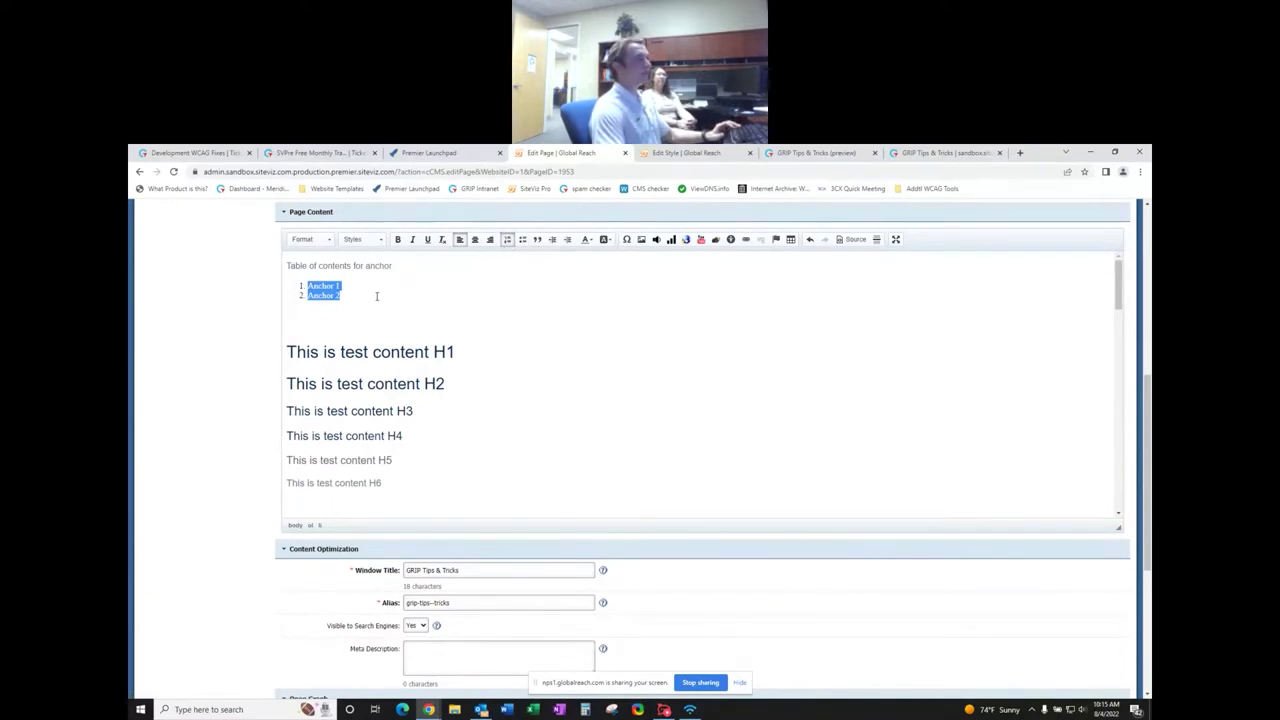
{"action": "left_click", "coordinate": [507, 239]}
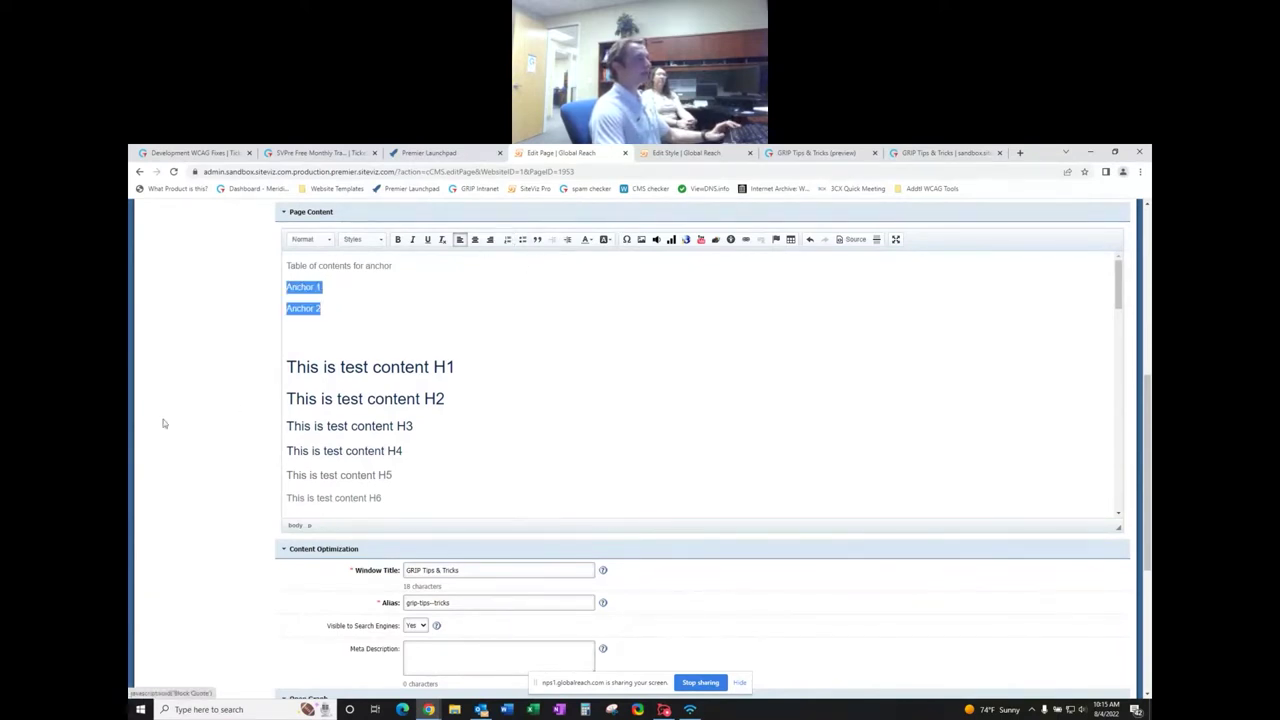
{"action": "left_click", "coordinate": [337, 307]}
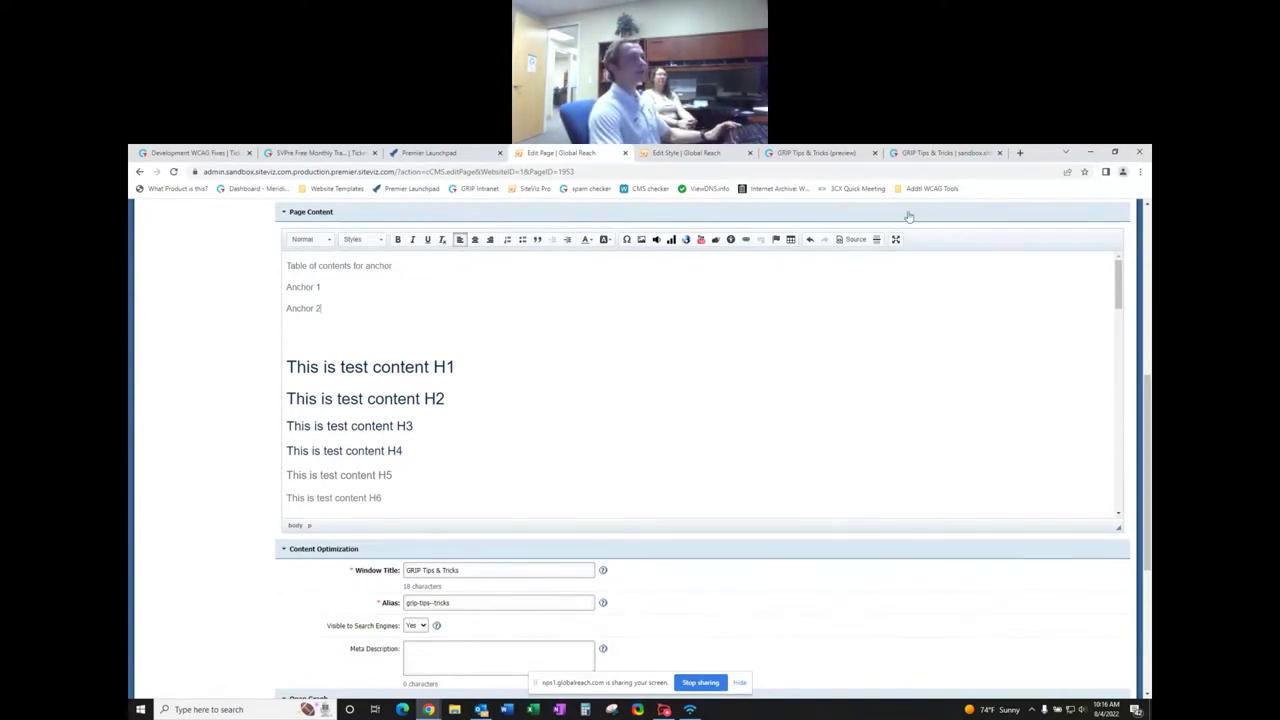
- Bring up the Custom Box Styles page and examine the shaded options block under Regular Slotted Carton (RSC)
{"action": "left_click", "coordinate": [1019, 152]}
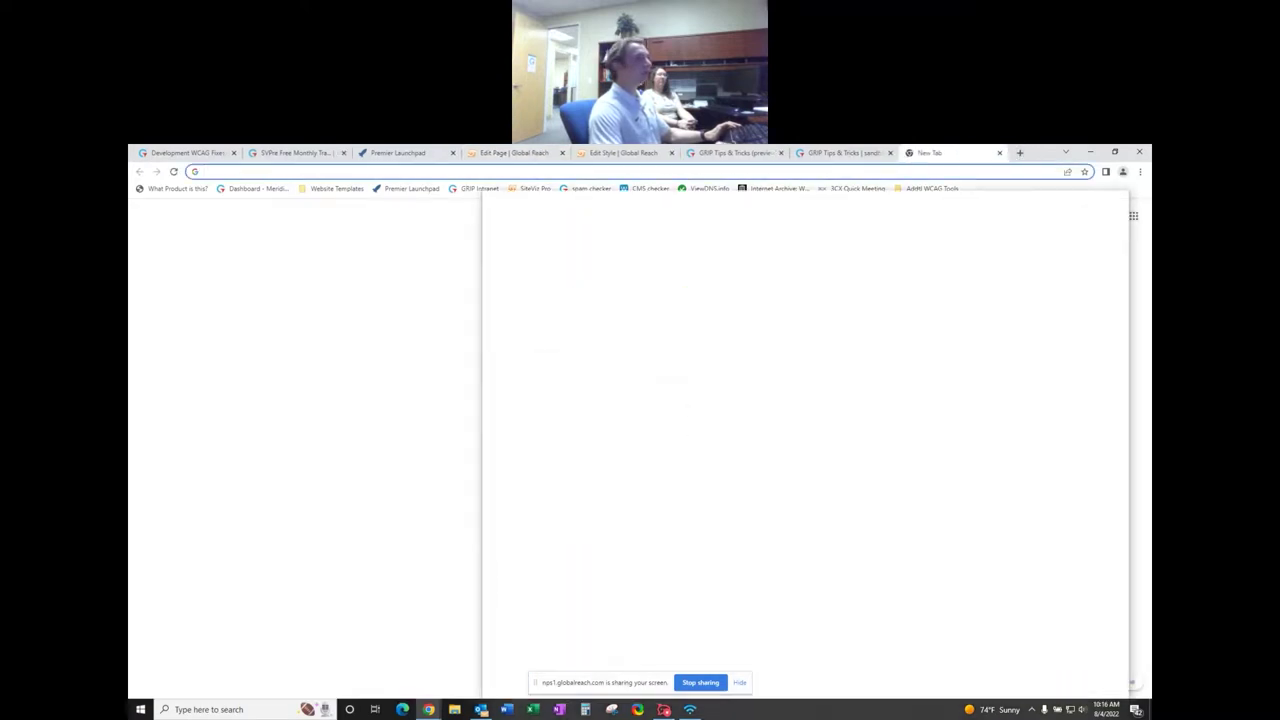
{"action": "key", "text": "ctrl+w"}
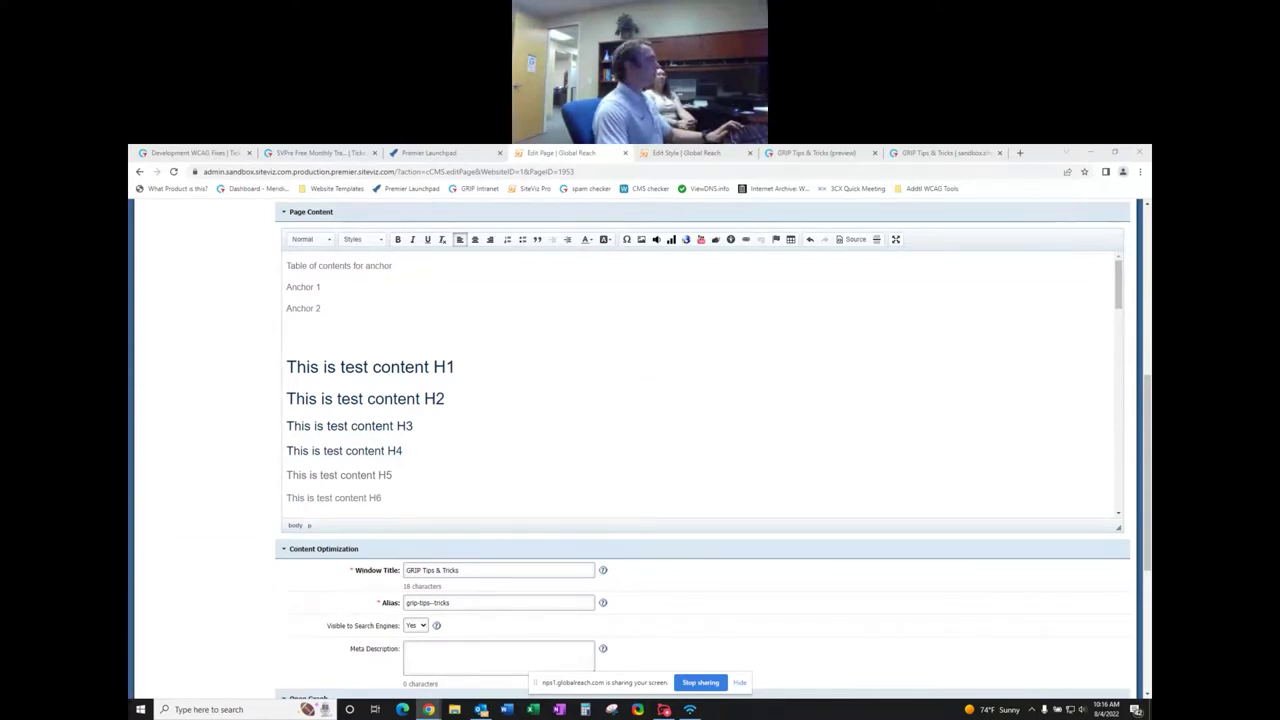
{"action": "left_click_drag", "start_coordinate": [900, 152], "coordinate": [740, 152]}
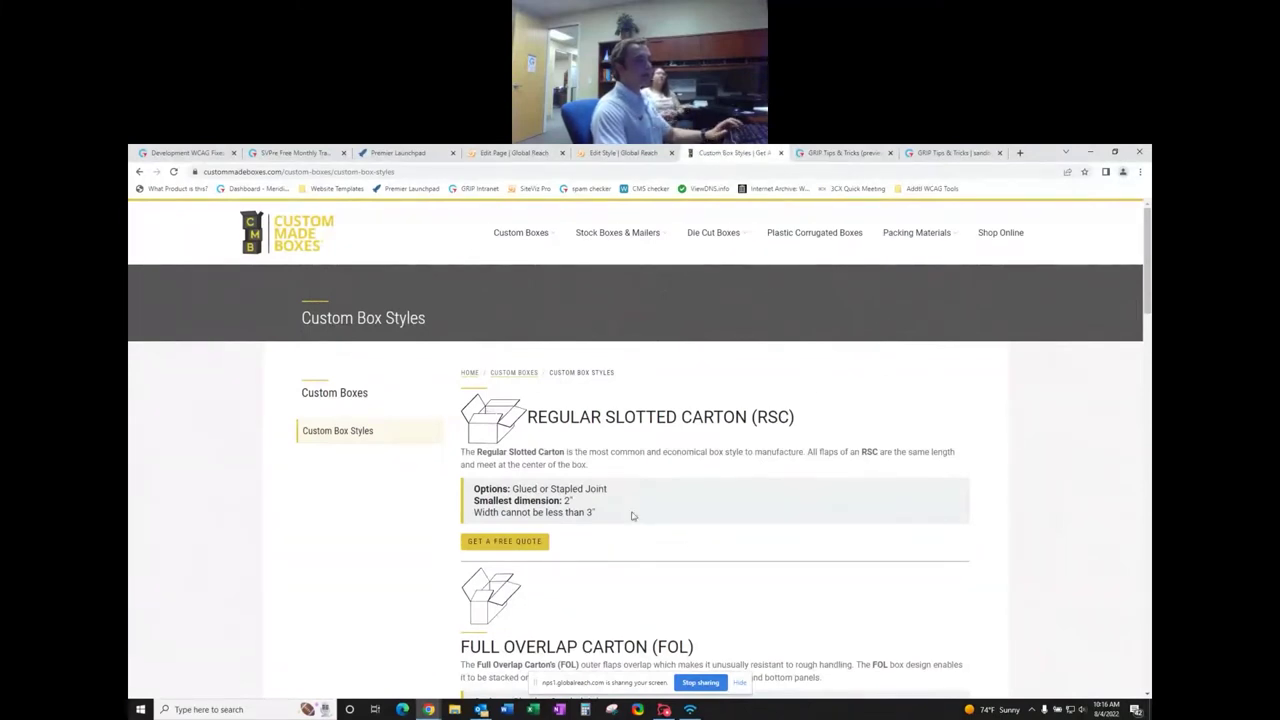
{"action": "left_click_drag", "start_coordinate": [597, 513], "coordinate": [474, 488]}
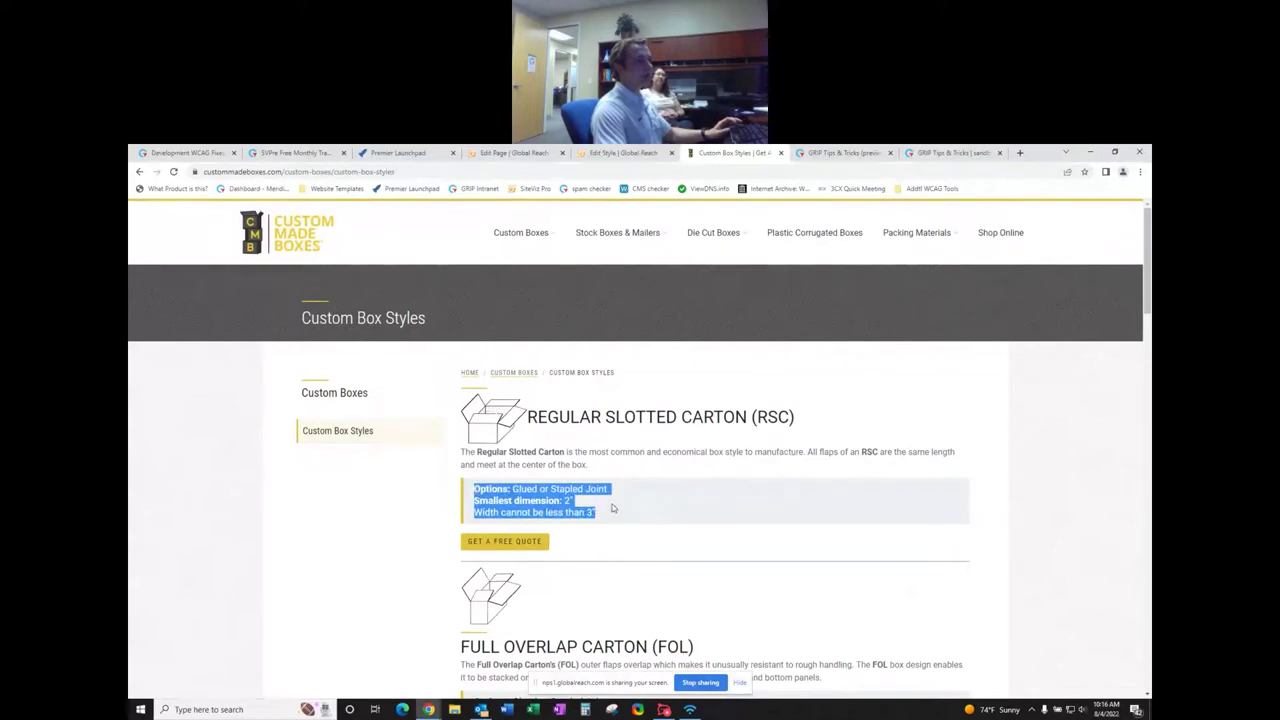
{"action": "left_click", "coordinate": [614, 508]}
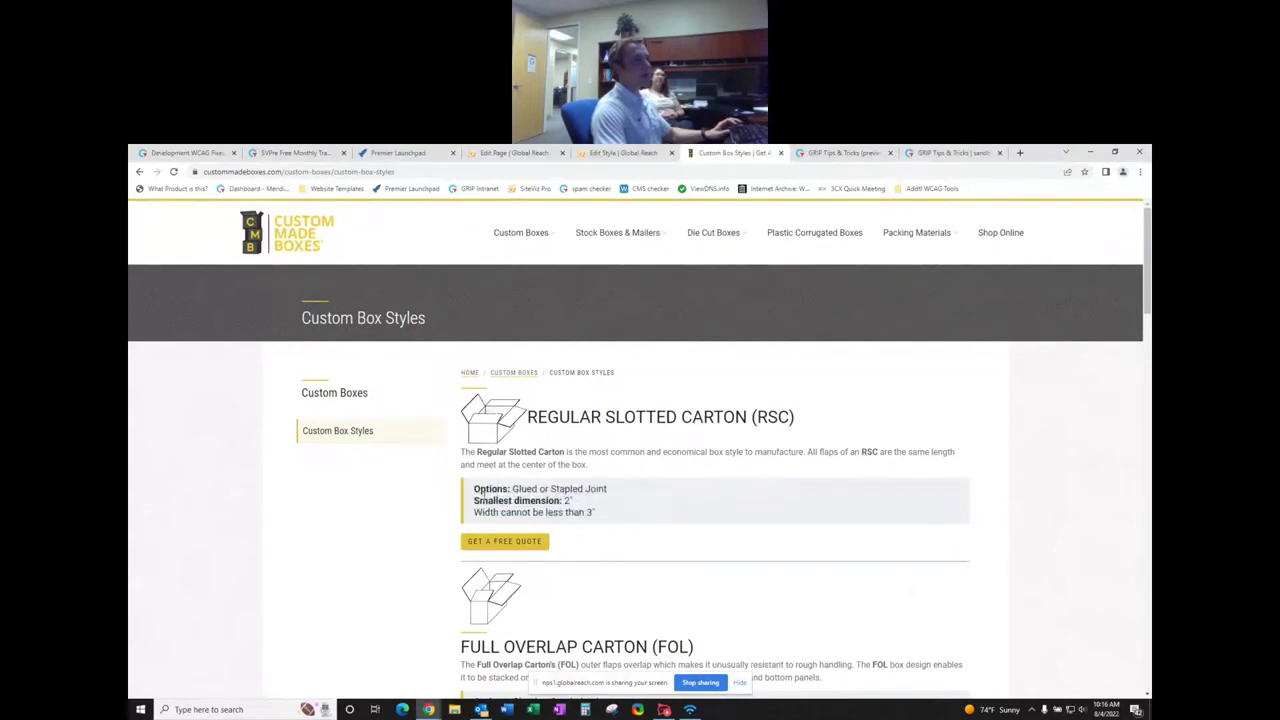
- Go back to the page editor, add the line "quote text" below Anchor 2 and format it as a block quote
{"action": "left_click", "coordinate": [508, 152]}
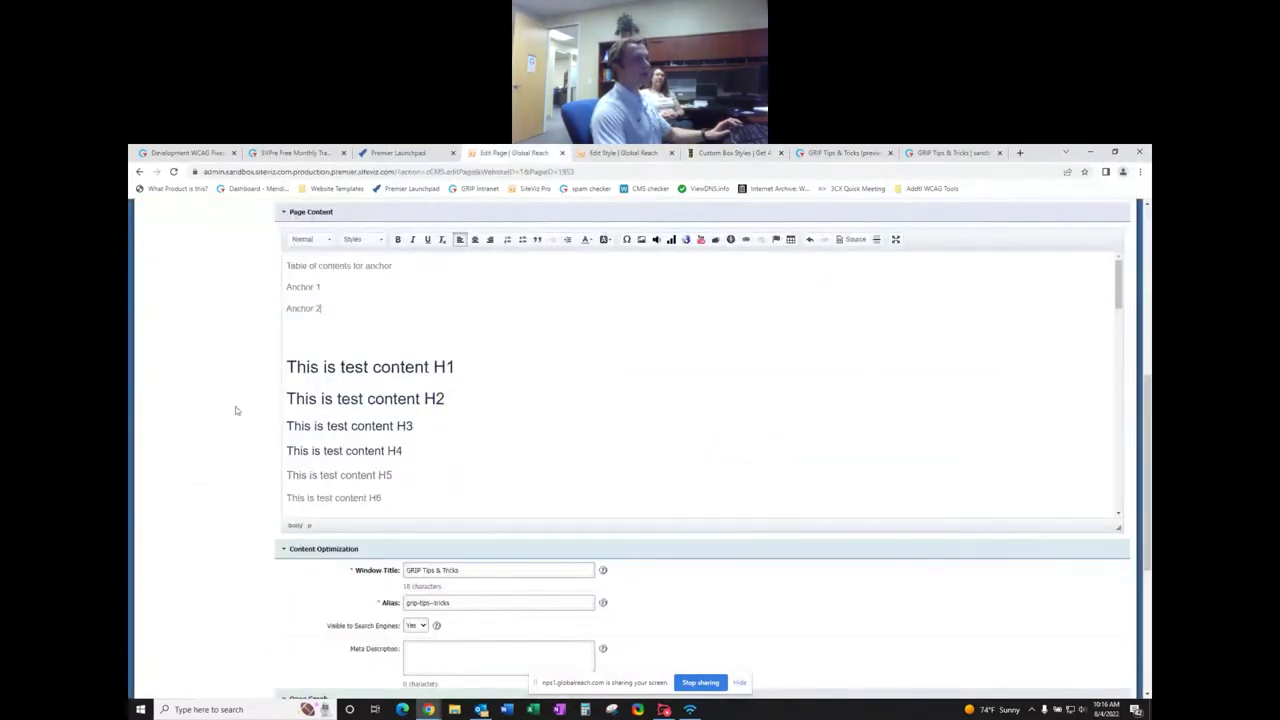
{"action": "left_click", "coordinate": [308, 239]}
{"action": "left_click", "coordinate": [310, 267]}
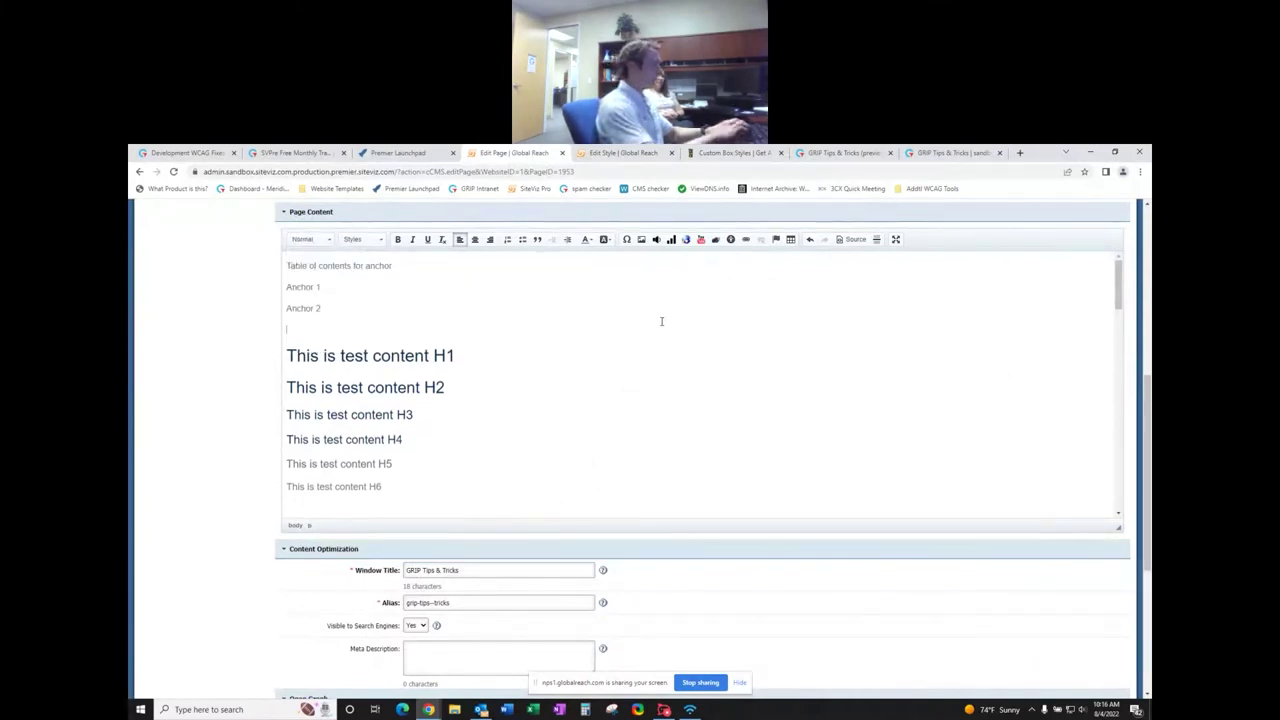
{"action": "type", "text": "quote i"}
{"action": "type", "text": "ext"}
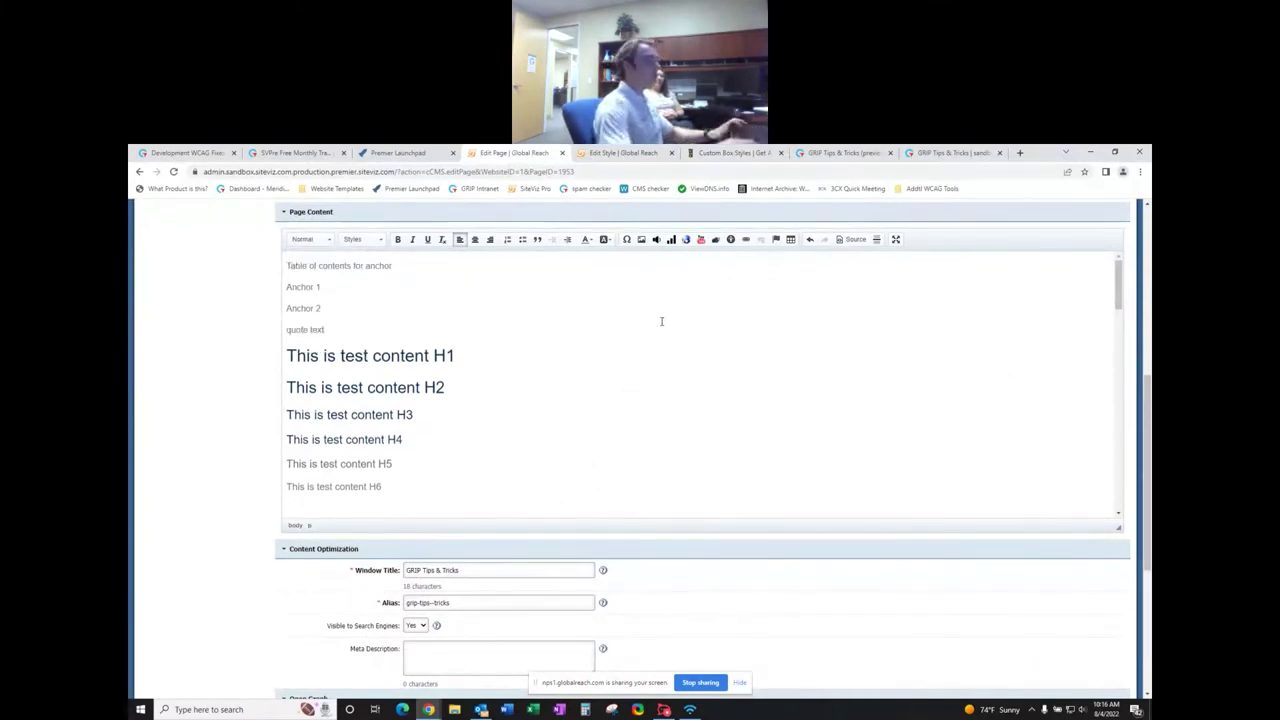
{"action": "left_click_drag", "start_coordinate": [325, 330], "coordinate": [284, 333]}
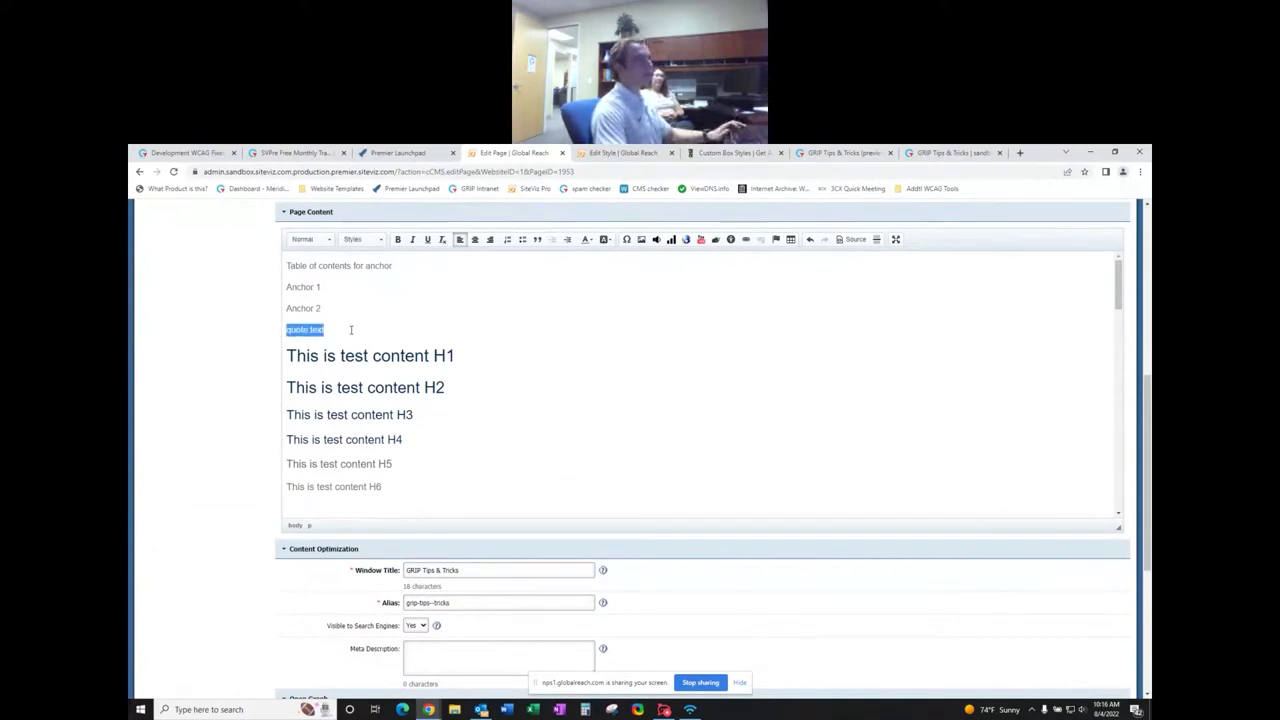
{"action": "left_click", "coordinate": [537, 239]}
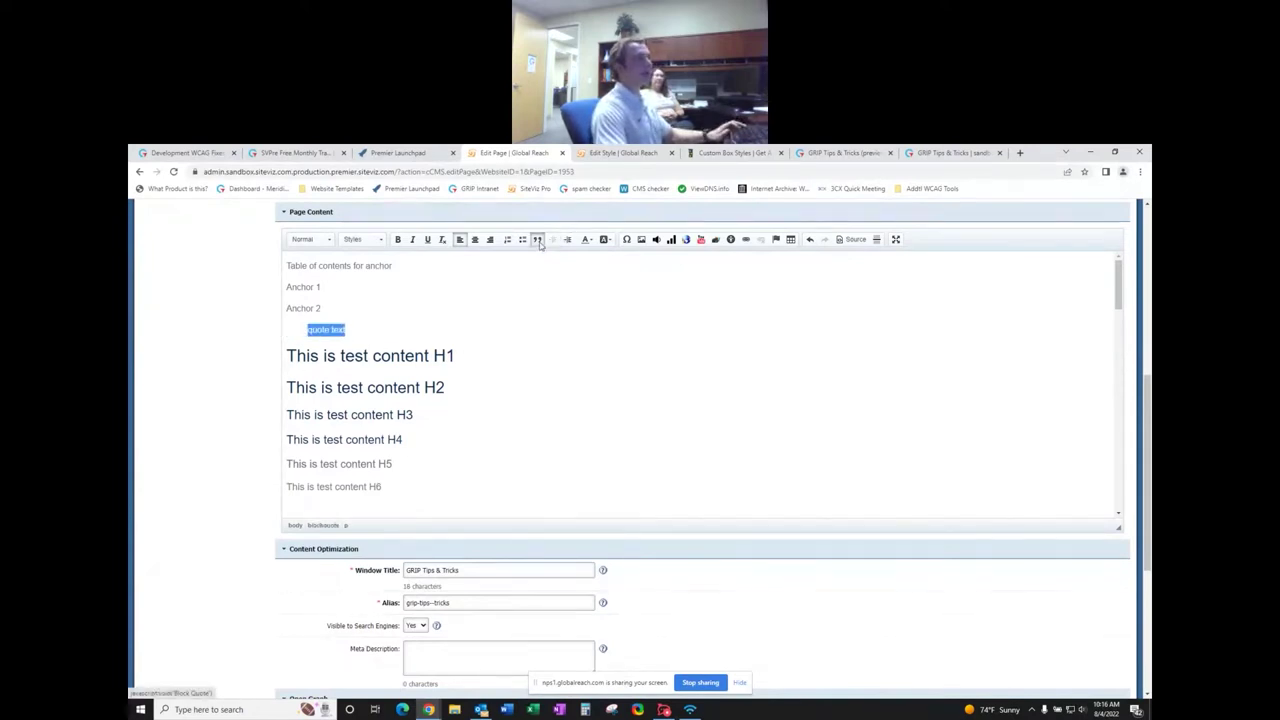
{"action": "left_click", "coordinate": [425, 330]}
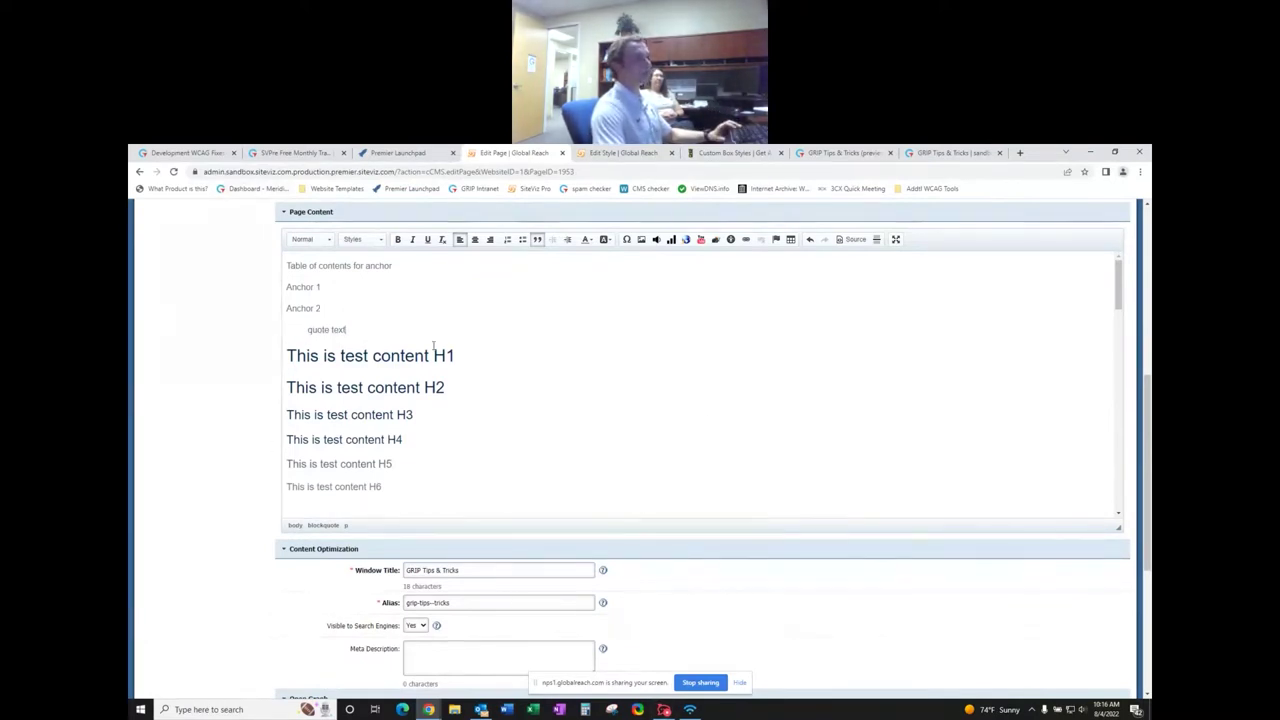
- Remove the block quote formatting from the "quote text" line and delete its text
{"action": "left_click_drag", "start_coordinate": [371, 325], "coordinate": [280, 330]}
{"action": "left_click", "coordinate": [289, 329]}
{"action": "left_click", "coordinate": [360, 330], "text": "shift"}
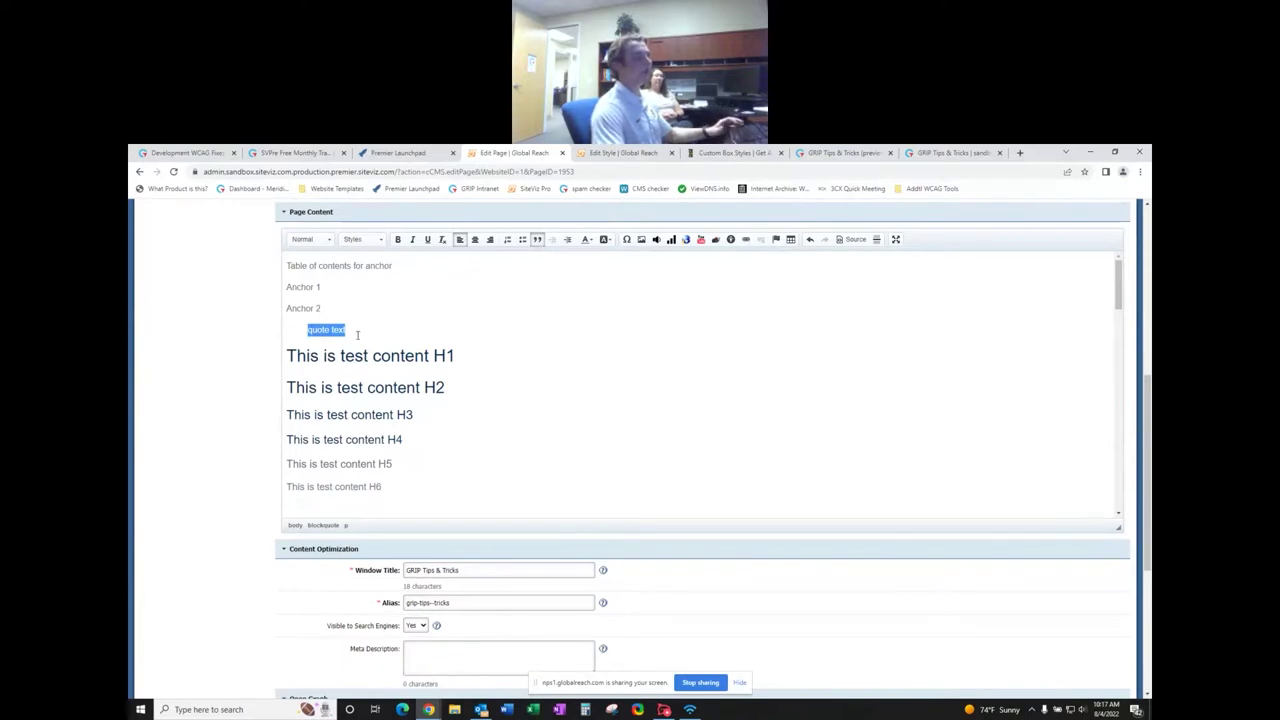
{"action": "key", "text": "Right"}
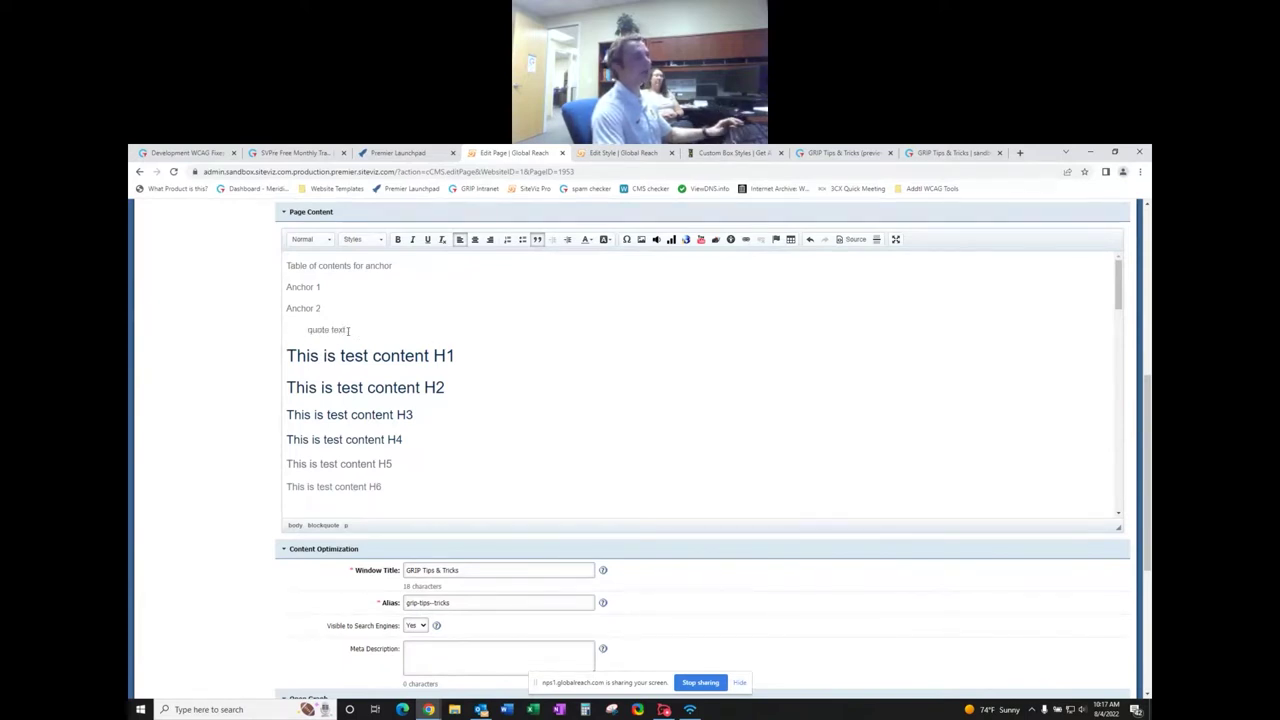
{"action": "left_click", "coordinate": [538, 240]}
{"action": "triple_click", "coordinate": [330, 324]}
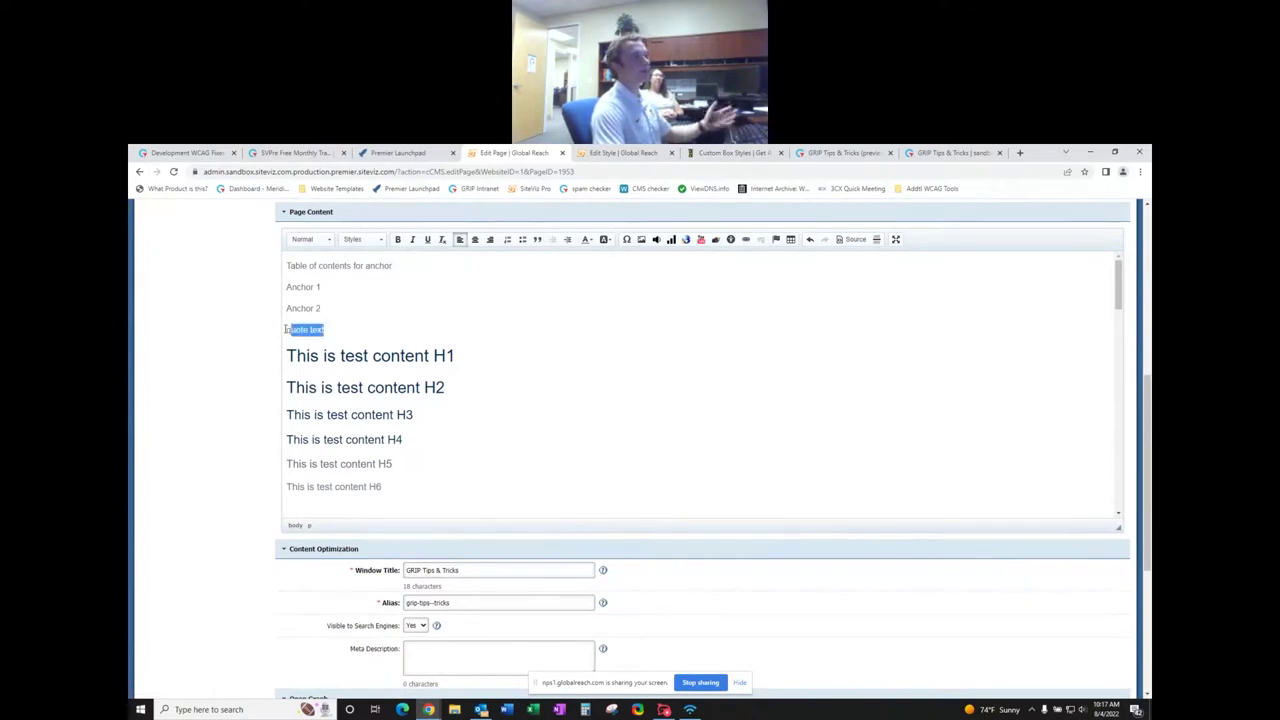
{"action": "key", "text": "BackSpace"}
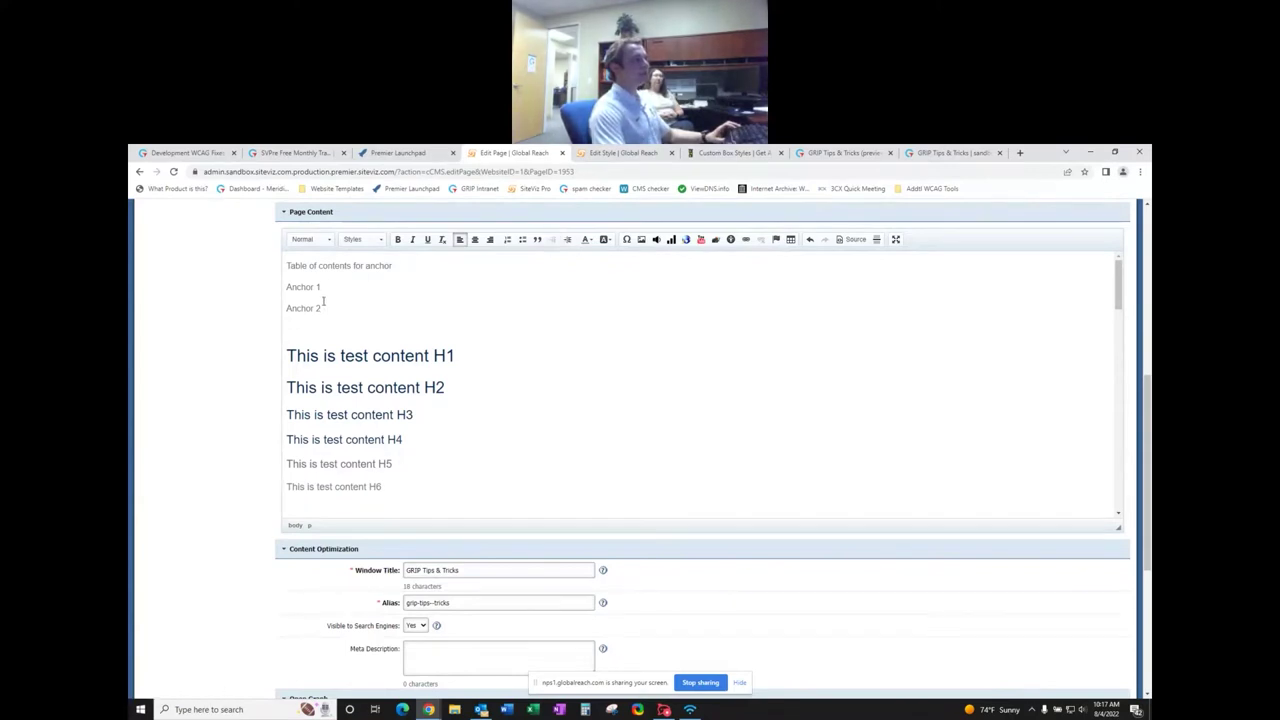
- Try center alignment on the Anchor 2 line and align it left again
{"action": "left_click_drag", "start_coordinate": [321, 308], "coordinate": [280, 309]}
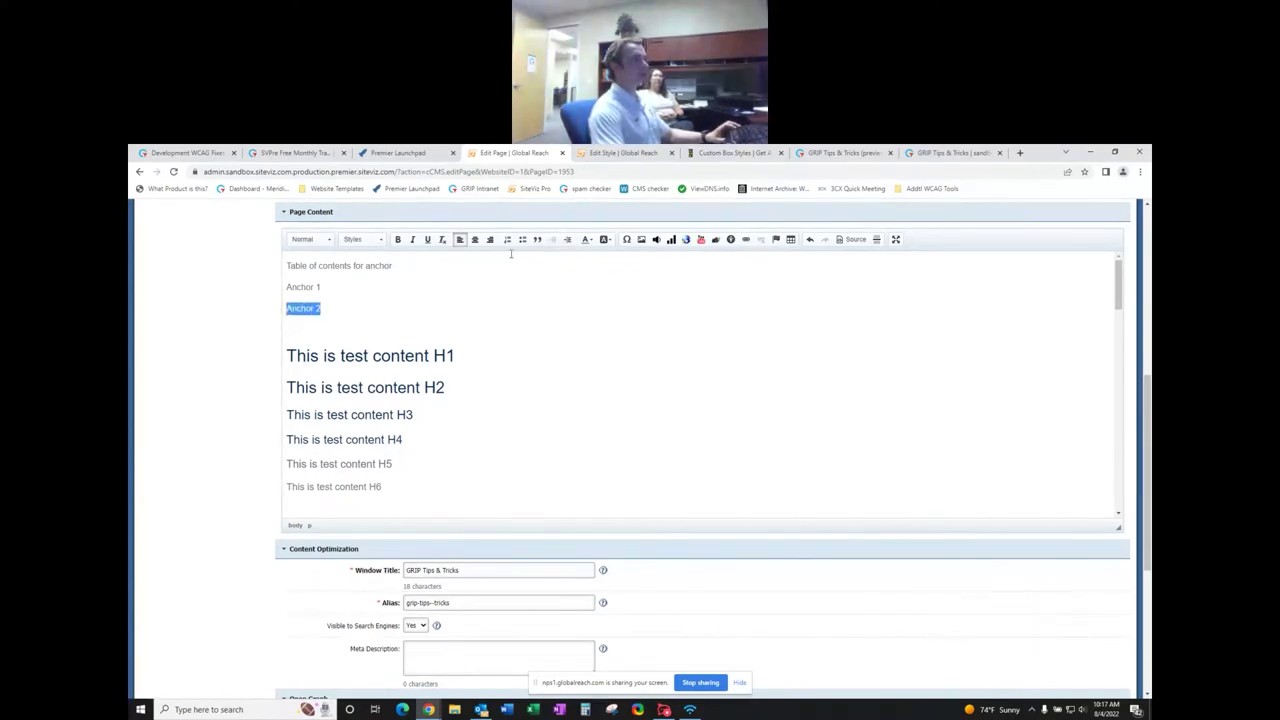
{"action": "left_click", "coordinate": [475, 241]}
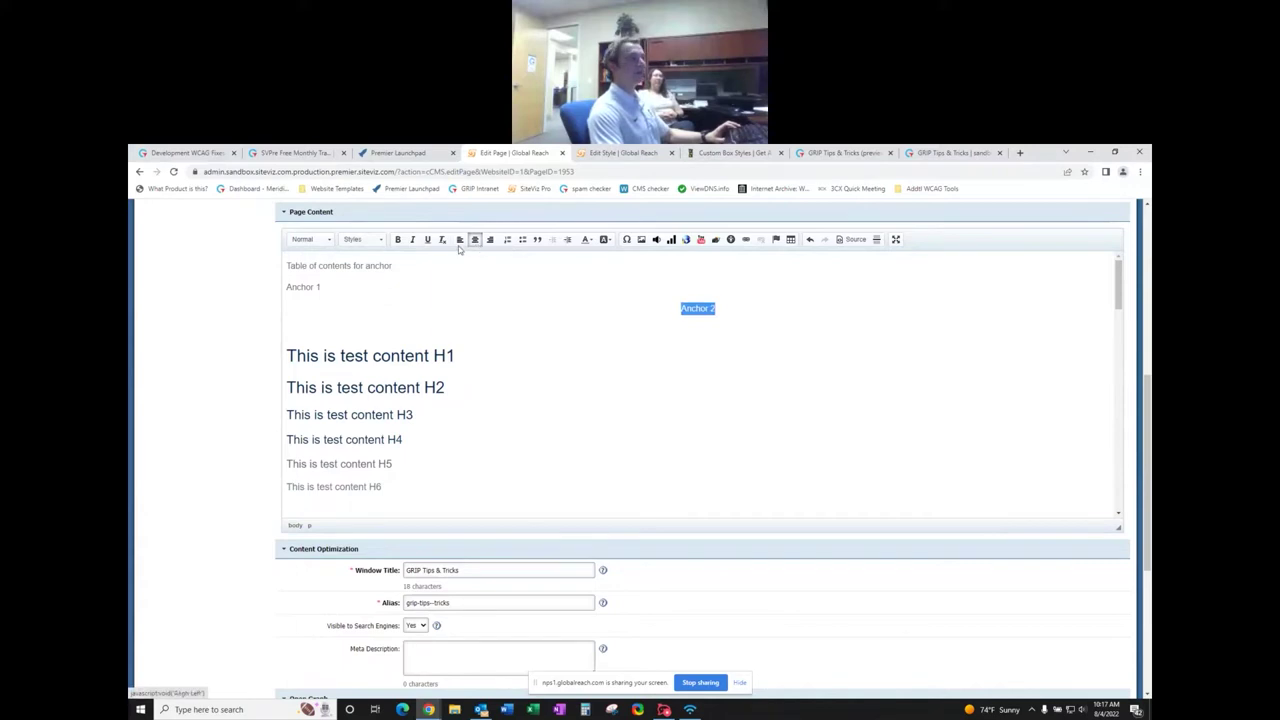
{"action": "left_click", "coordinate": [460, 241]}
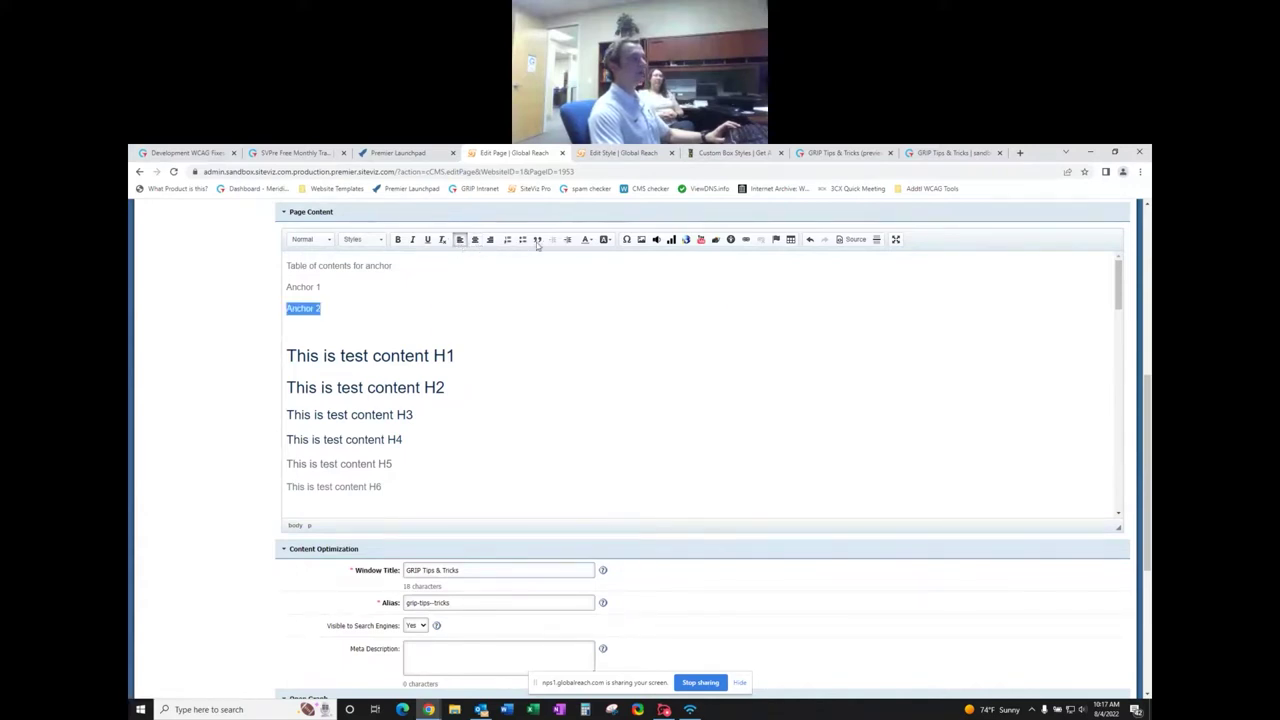
- Indent the Anchor 2 line several levels and bring it back to no indentation
{"action": "left_click", "coordinate": [567, 240]}
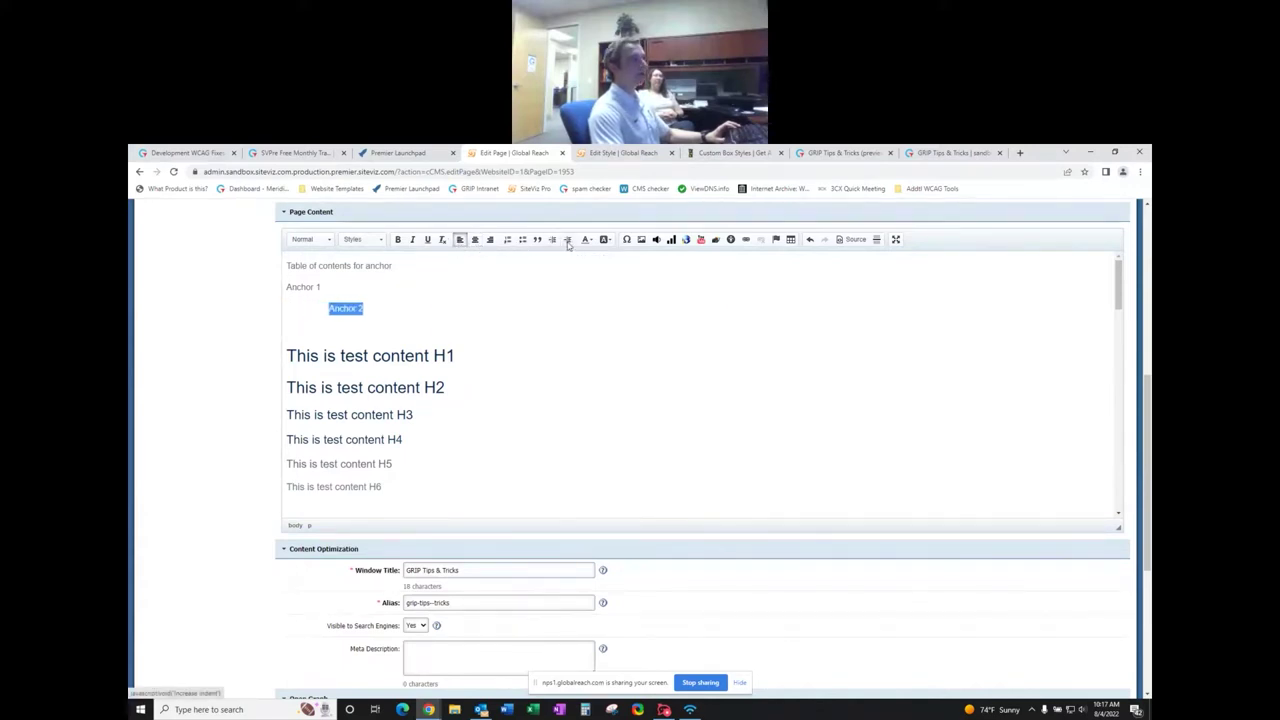
{"action": "left_click", "coordinate": [567, 240]}
{"action": "left_click", "coordinate": [490, 313]}
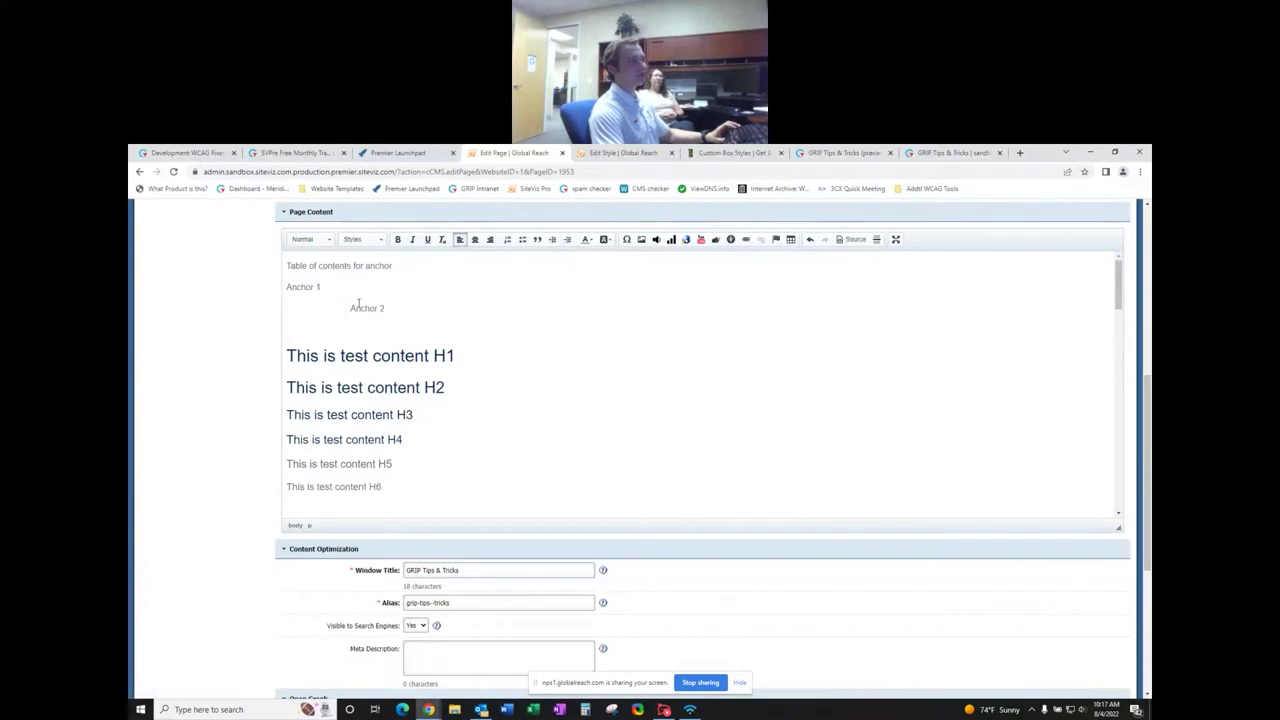
{"action": "left_click", "coordinate": [552, 240]}
{"action": "left_click", "coordinate": [552, 240]}
{"action": "left_click", "coordinate": [552, 240]}
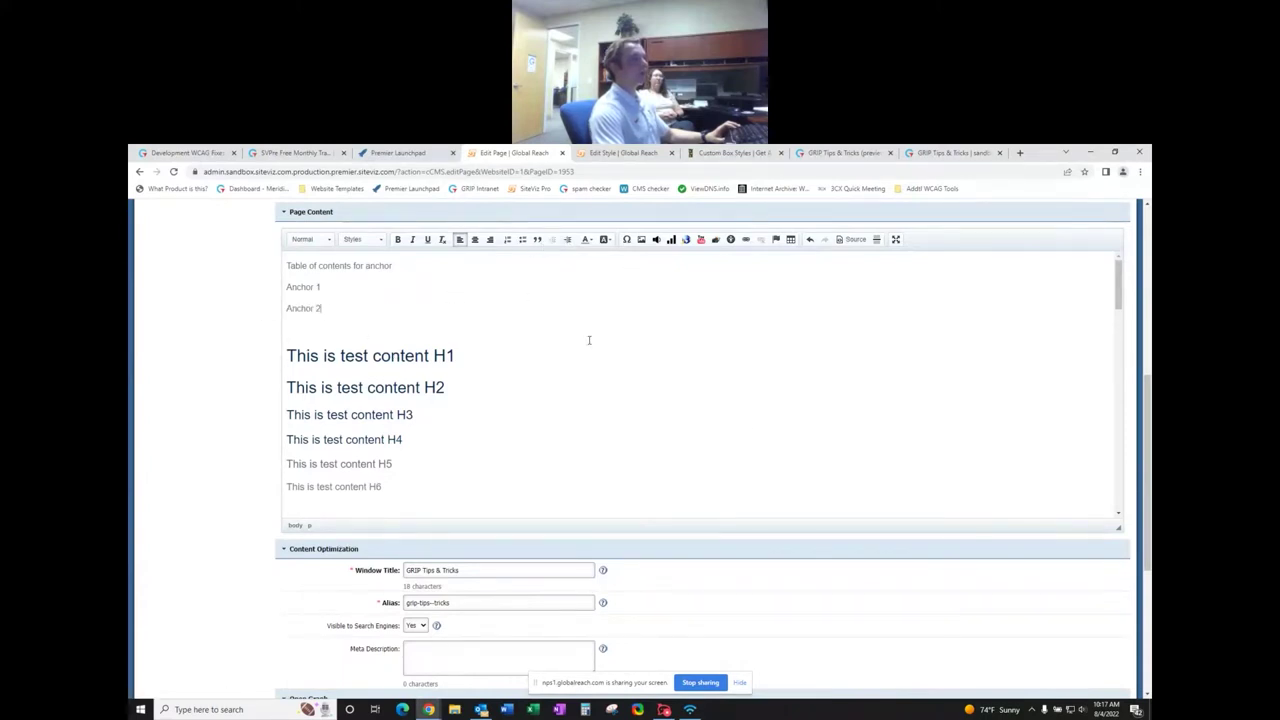
- Change the text color of the Anchor 2 line to a light cyan shade
{"action": "left_click", "coordinate": [586, 240]}
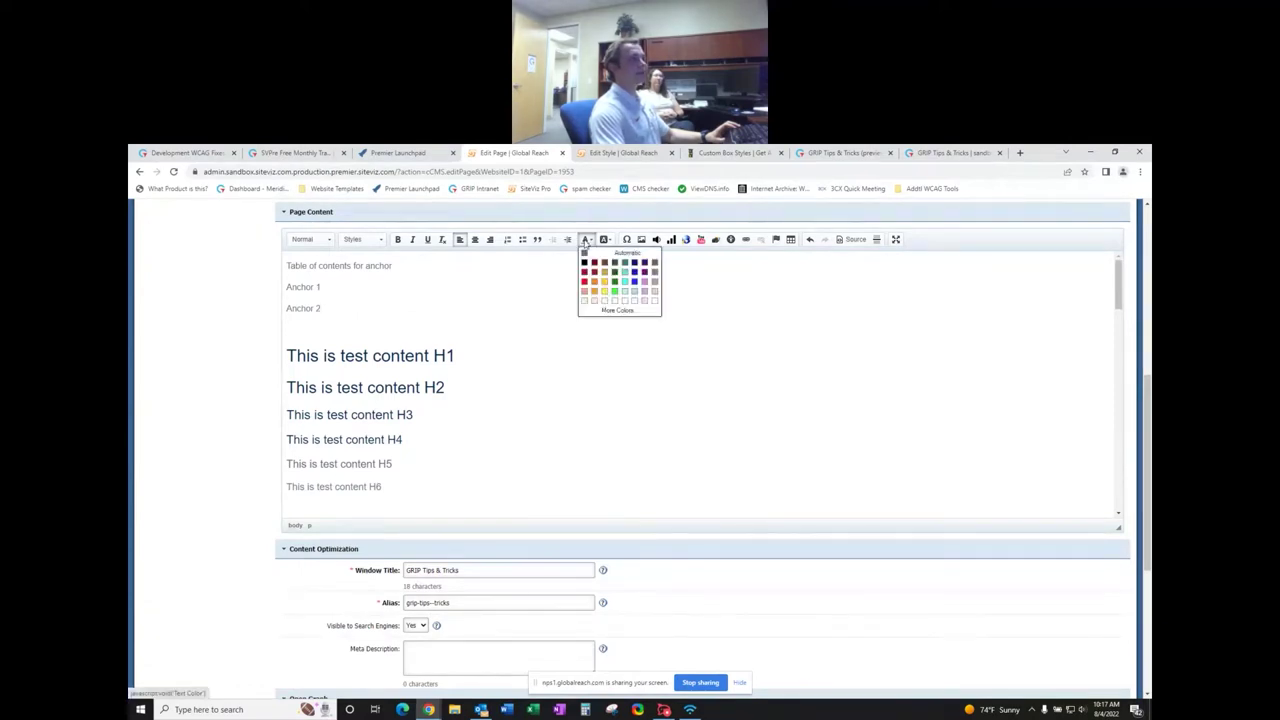
{"action": "left_click", "coordinate": [586, 240]}
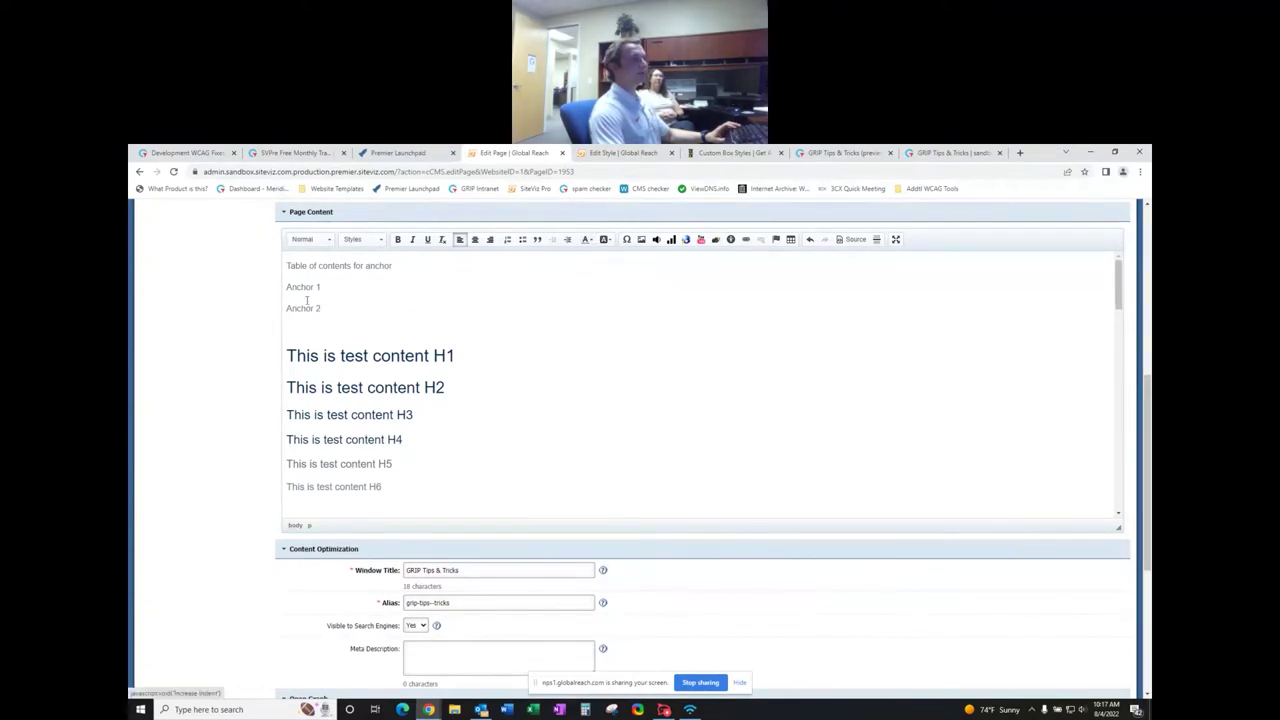
{"action": "left_click_drag", "start_coordinate": [322, 308], "coordinate": [286, 308]}
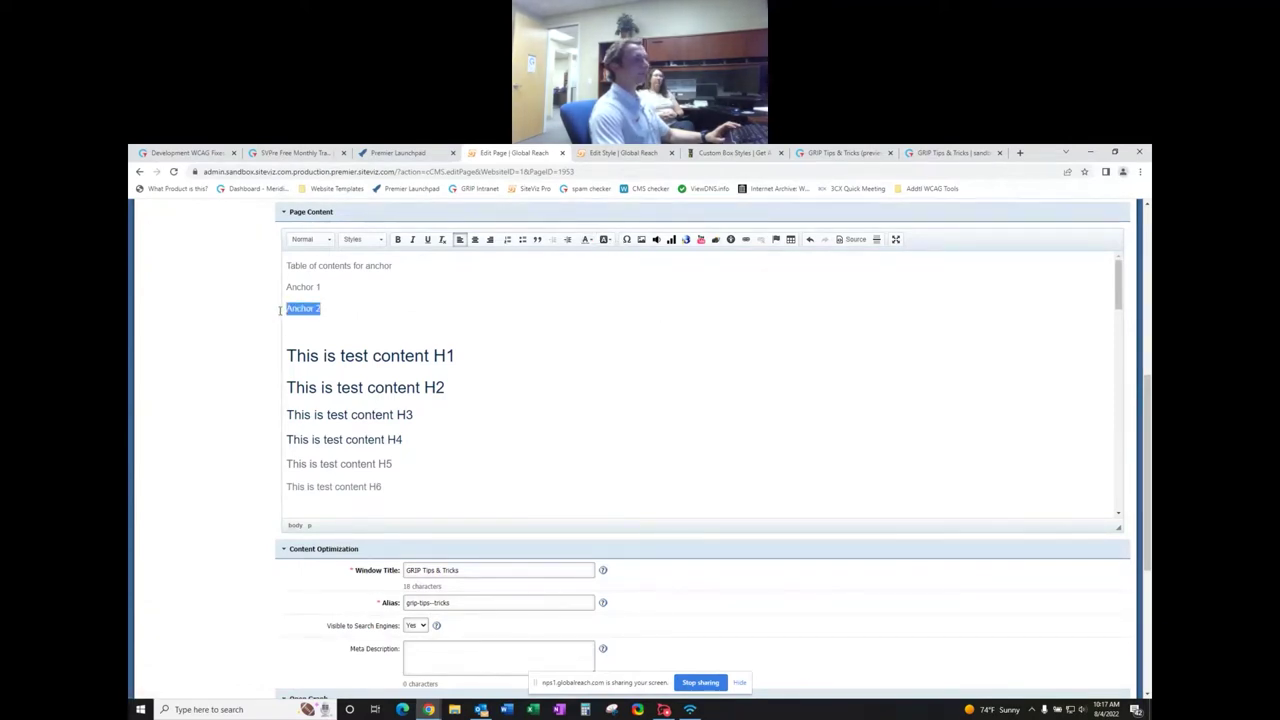
{"action": "left_click", "coordinate": [586, 240]}
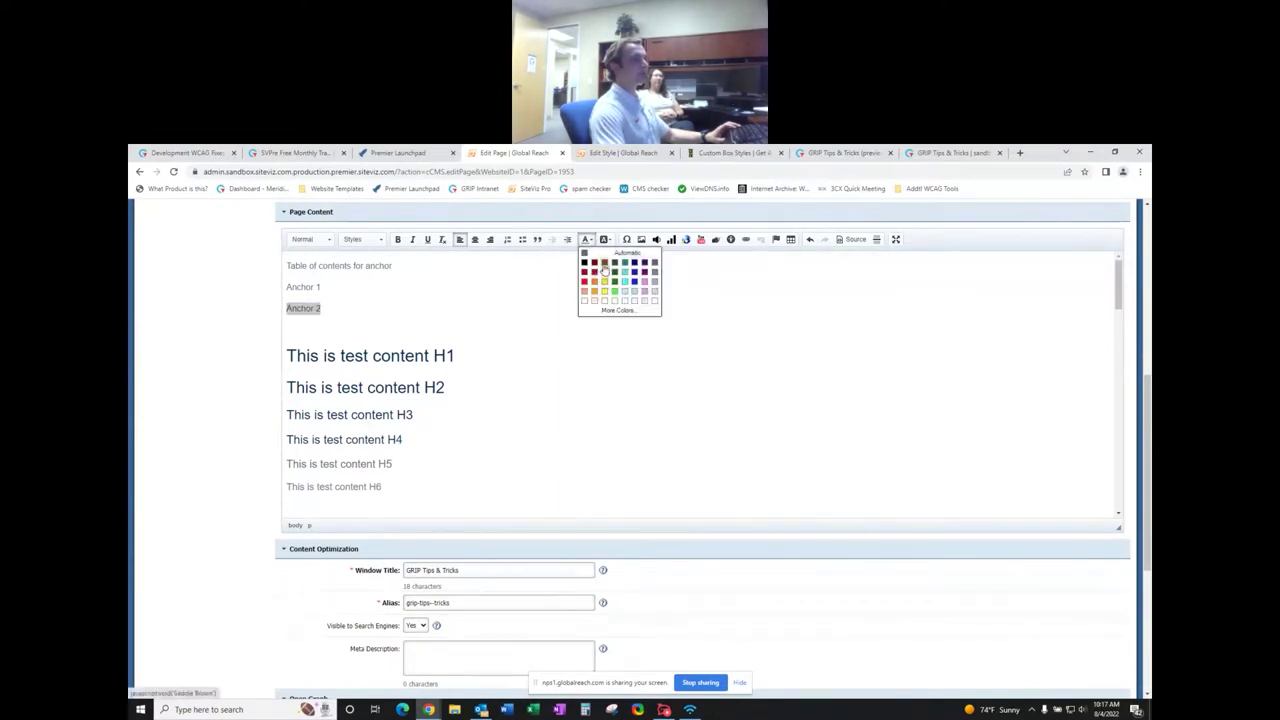
{"action": "left_click", "coordinate": [624, 291]}
{"action": "left_click", "coordinate": [351, 312]}
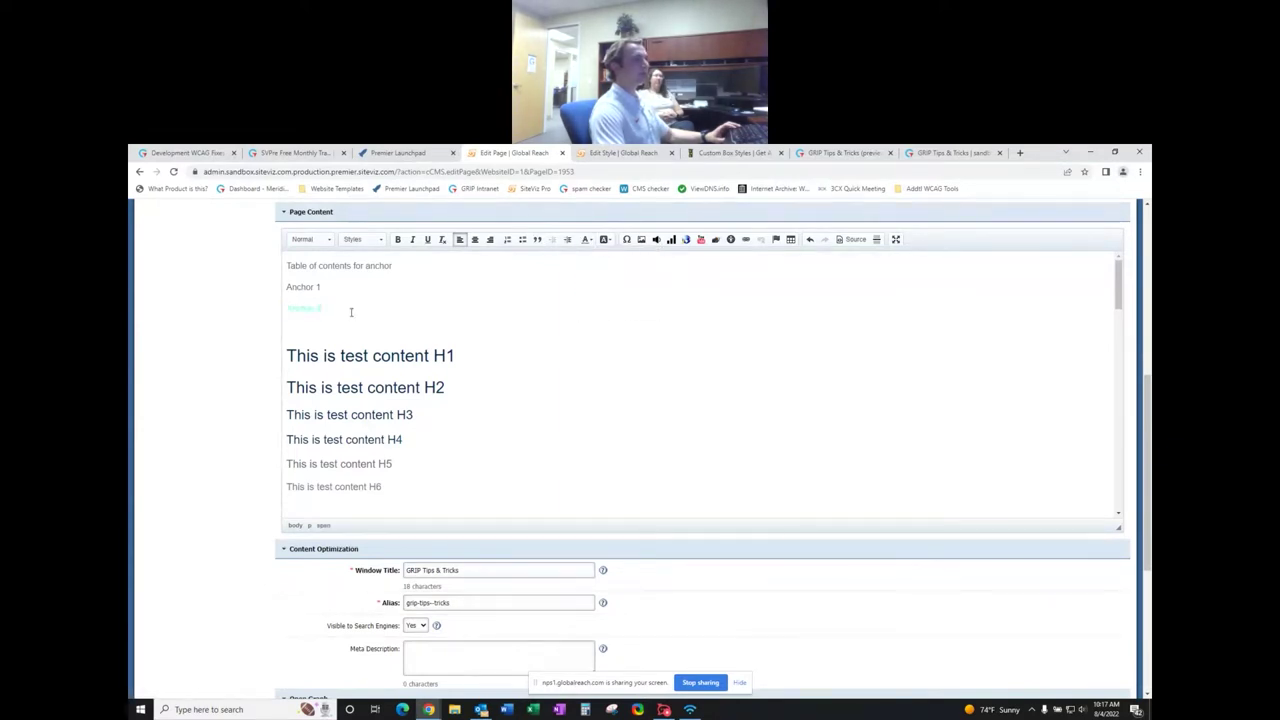
- Reset the Anchor 2 line to its default text color
{"action": "mouse_move", "coordinate": [336, 311]}
{"action": "left_mouse_down"}
{"action": "mouse_move", "coordinate": [286, 309]}
{"action": "mouse_move", "coordinate": [318, 311]}
{"action": "left_mouse_up"}
{"action": "left_click", "coordinate": [308, 313]}
{"action": "left_click", "coordinate": [329, 311]}
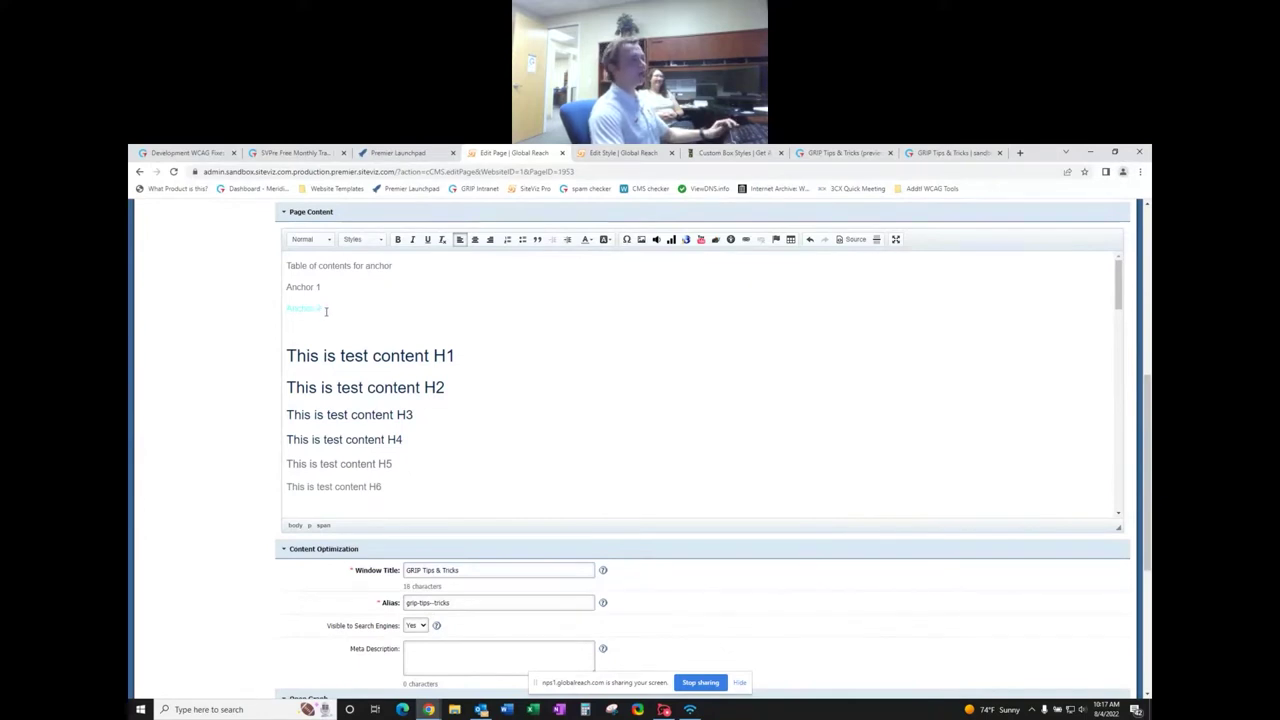
{"action": "left_click_drag", "start_coordinate": [326, 311], "coordinate": [285, 310]}
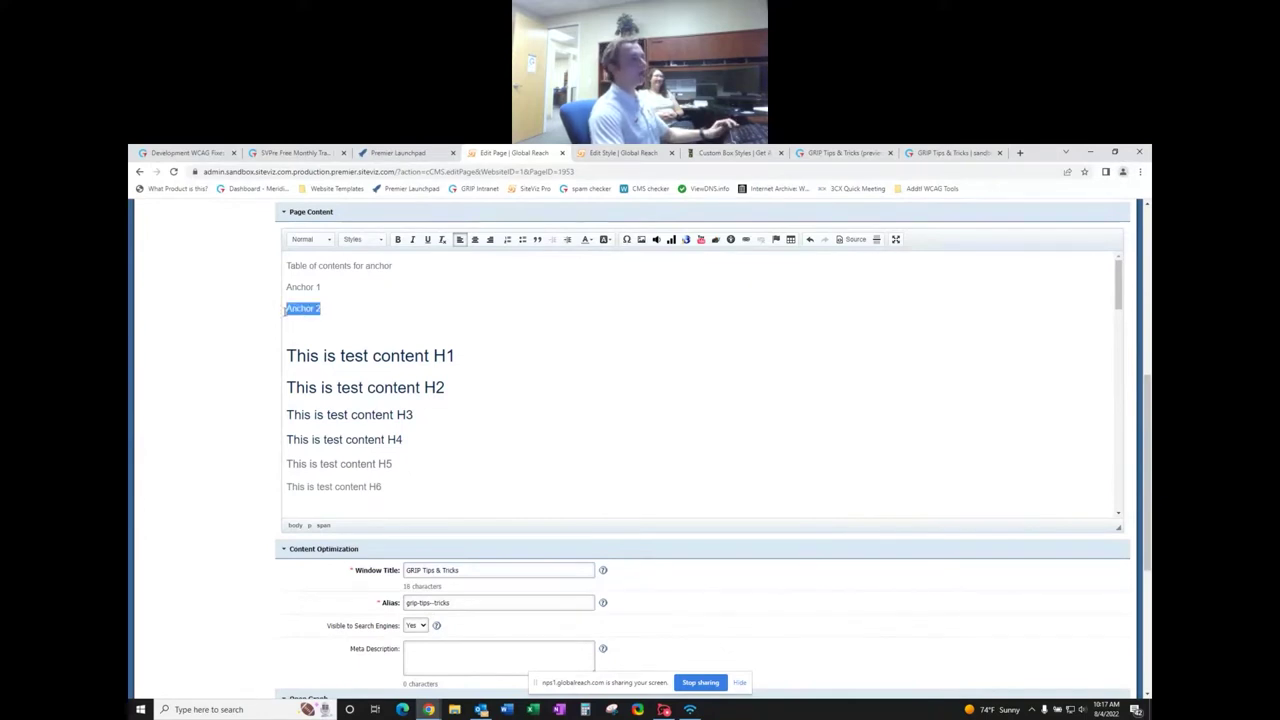
{"action": "left_click", "coordinate": [589, 240]}
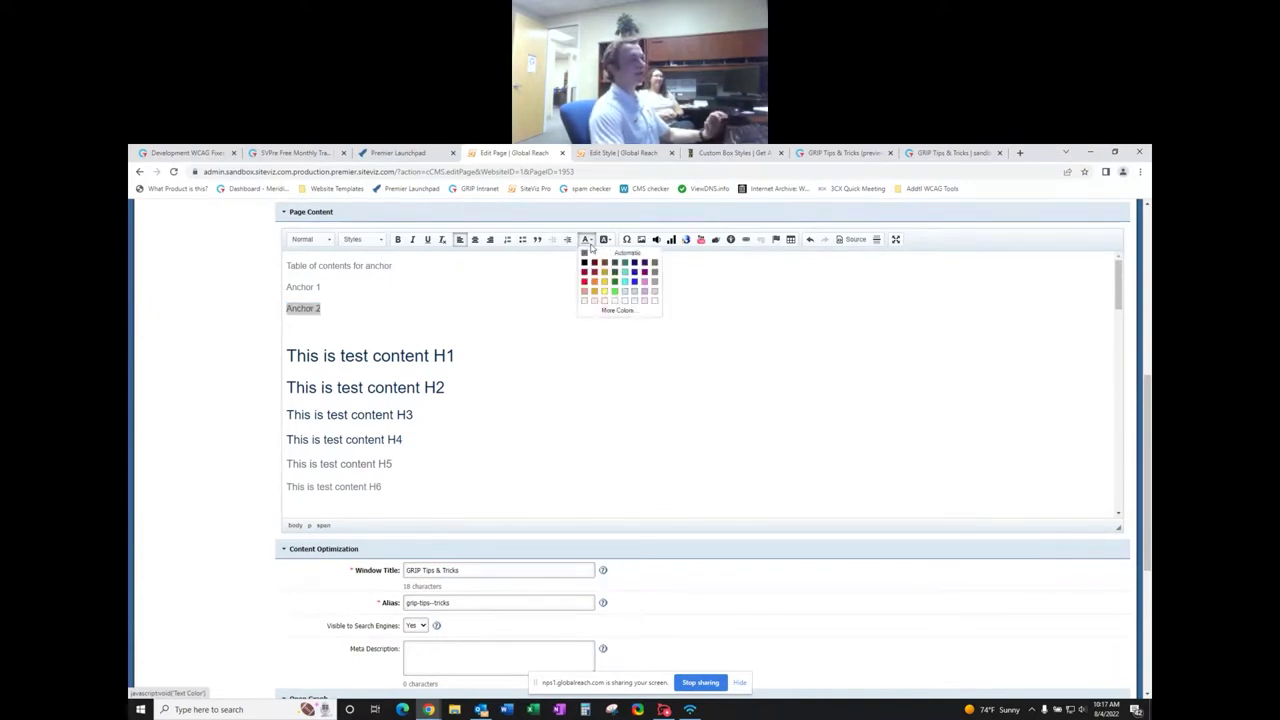
{"action": "left_click", "coordinate": [313, 330]}
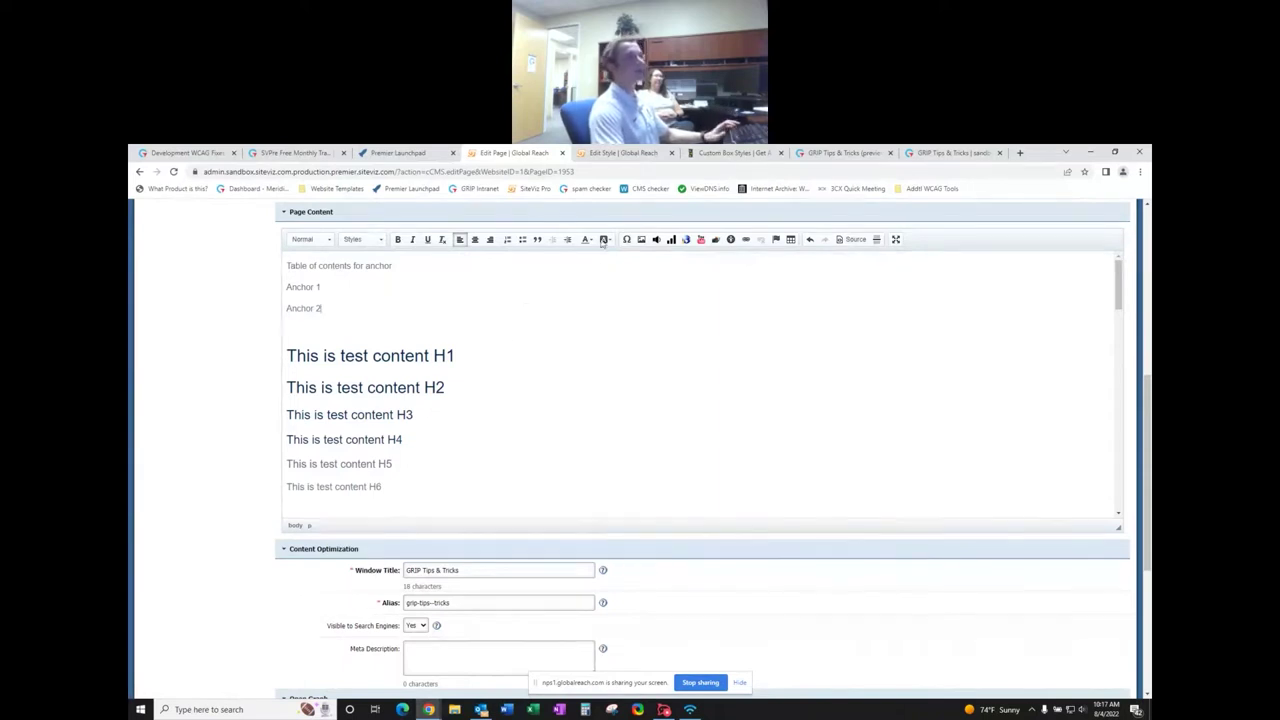
- Try a yellow background color on the Anchor 2 text and return its background to automatic
{"action": "left_click_drag", "start_coordinate": [322, 310], "coordinate": [286, 310]}
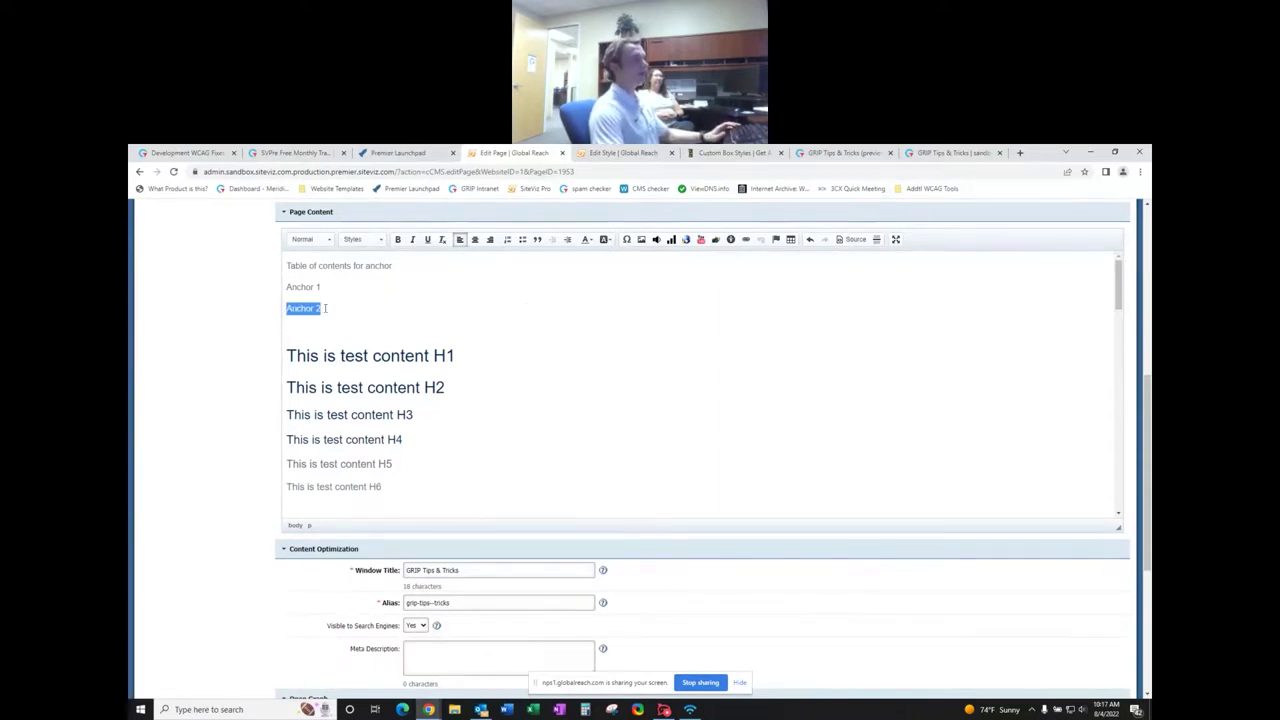
{"action": "left_click", "coordinate": [606, 239]}
{"action": "left_click", "coordinate": [622, 286]}
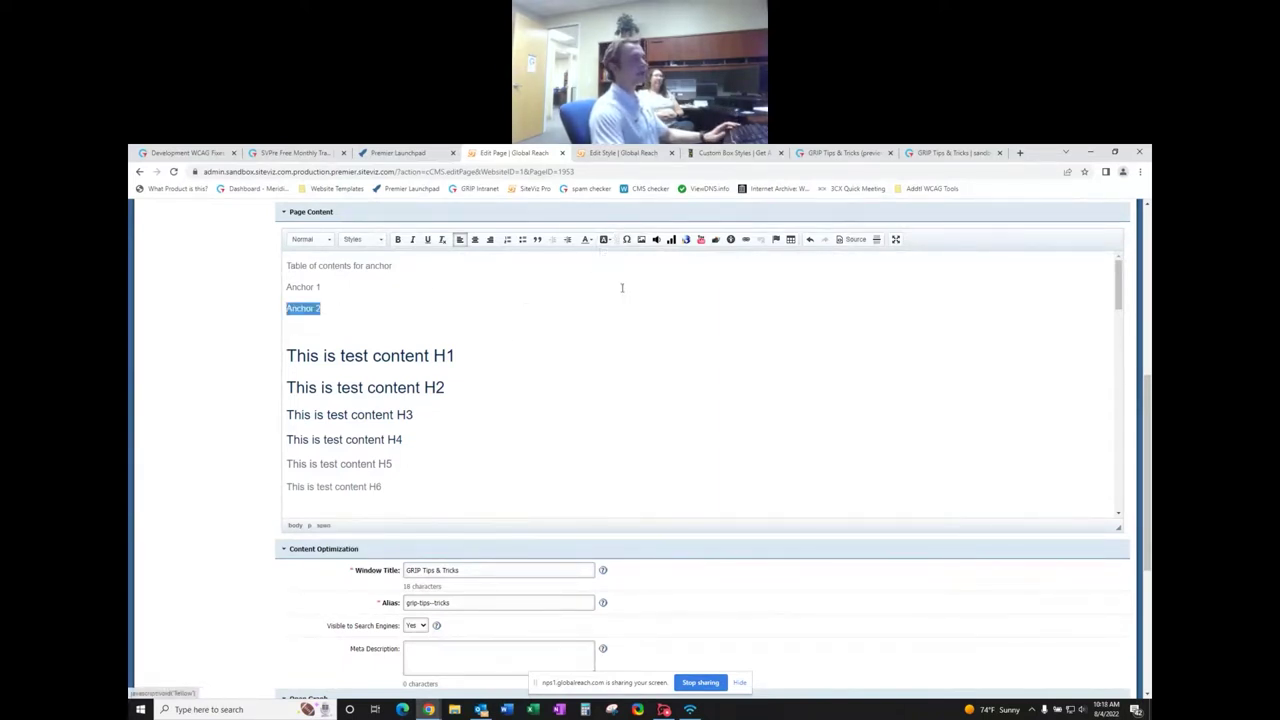
{"action": "left_click_drag", "start_coordinate": [357, 315], "coordinate": [286, 310]}
{"action": "left_click", "coordinate": [606, 239]}
{"action": "left_click", "coordinate": [613, 259]}
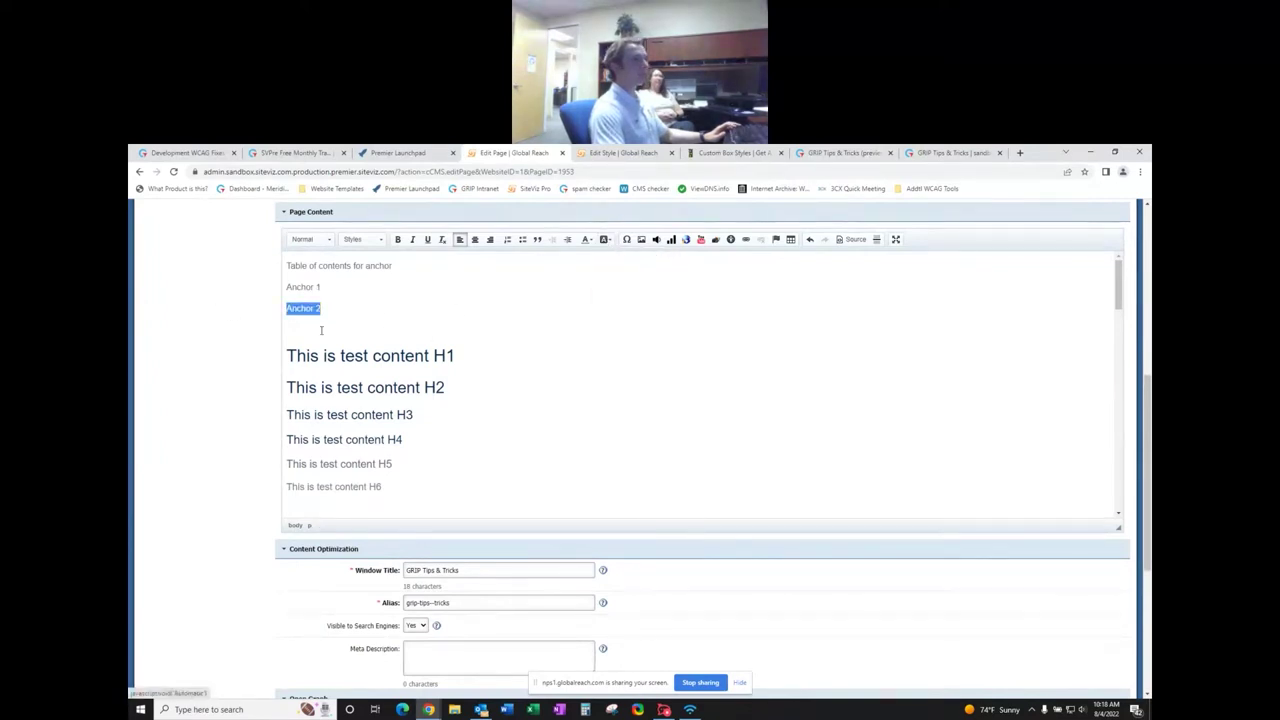
{"action": "left_click", "coordinate": [371, 310]}
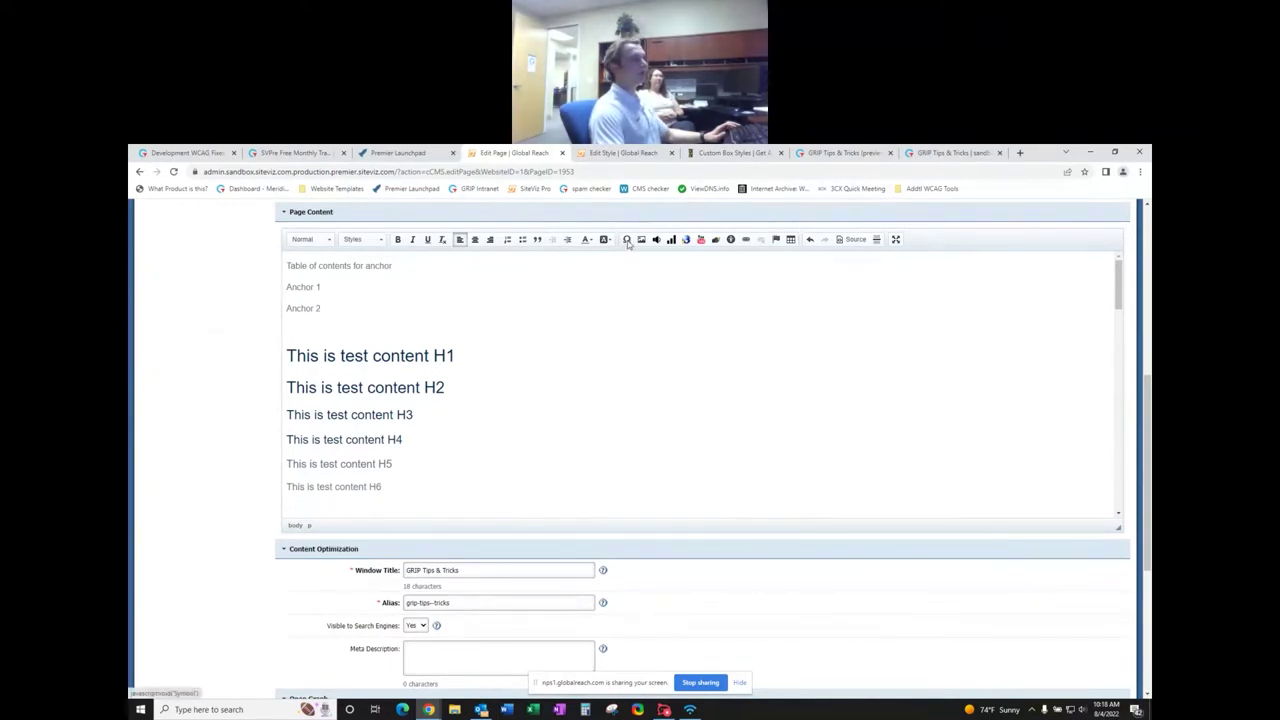
- Insert a black square symbol on the empty line below Anchor 2 and delete it again
{"action": "key", "text": "Down"}
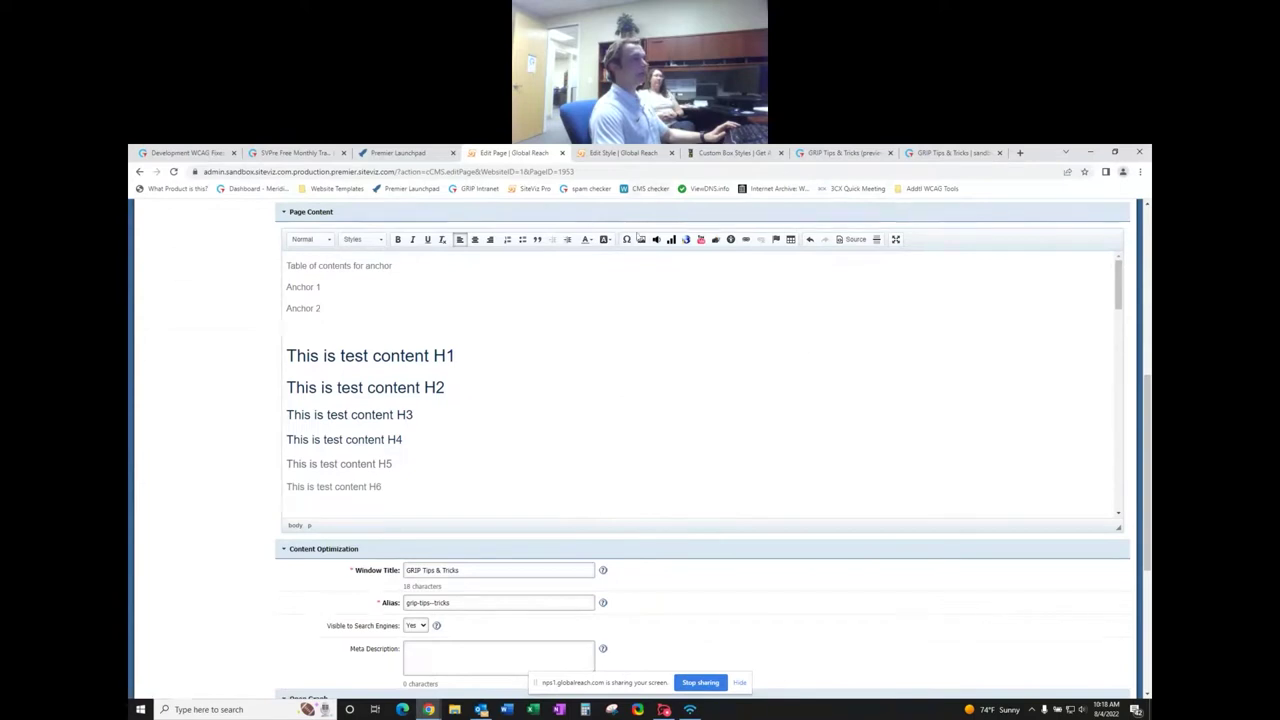
{"action": "left_click", "coordinate": [627, 239]}
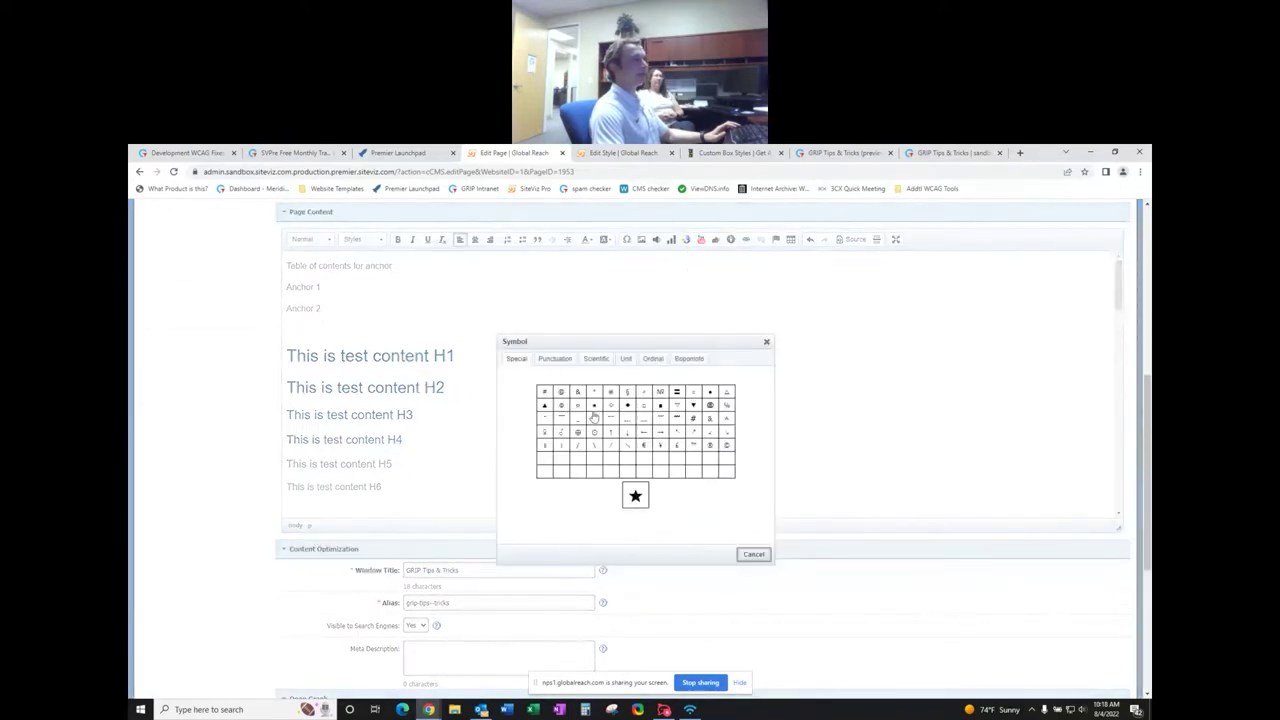
{"action": "left_click", "coordinate": [660, 407]}
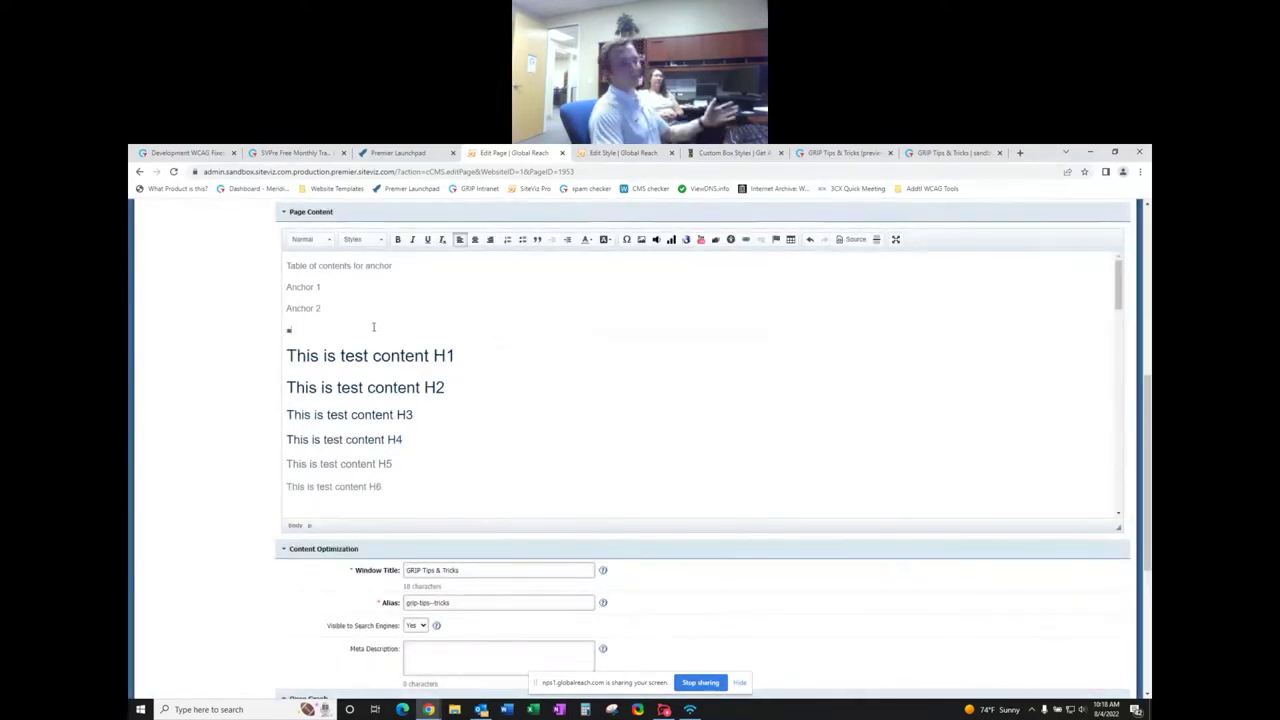
{"action": "key", "text": "BackSpace"}
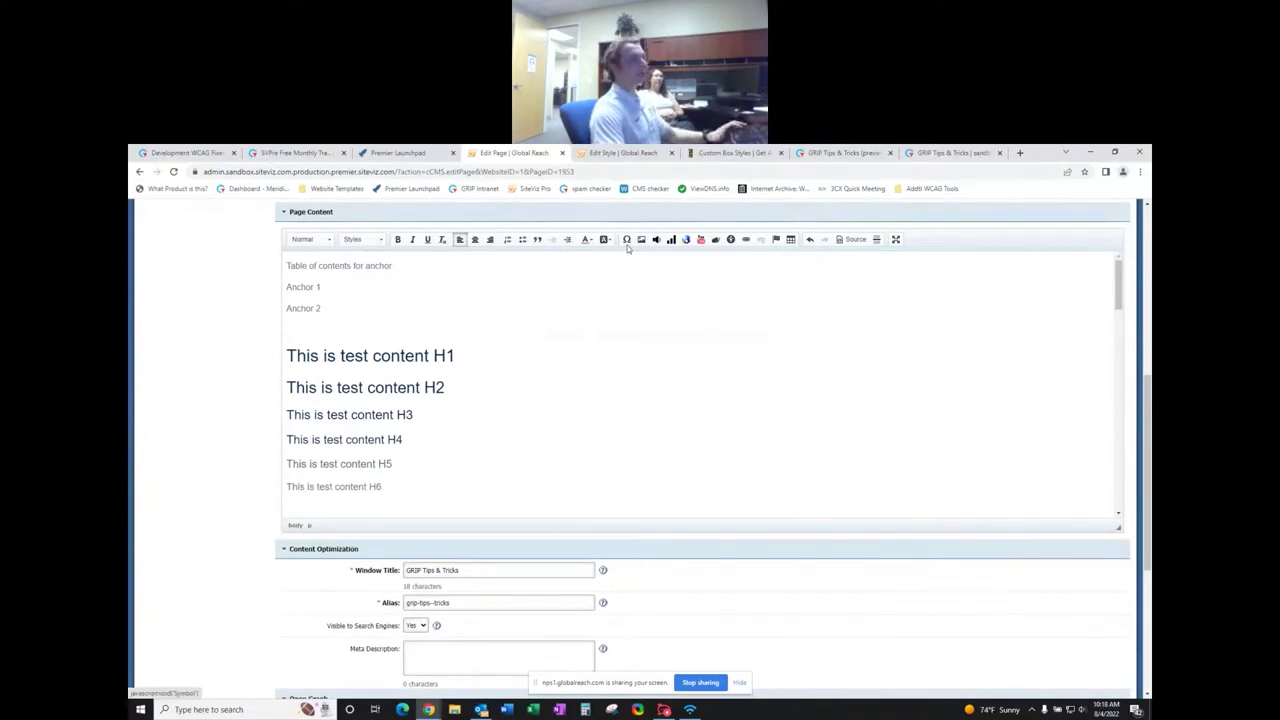
- Browse the Ordinal and Bopomofo symbol sets, then close the symbol chooser without inserting anything
{"action": "left_click", "coordinate": [627, 239]}
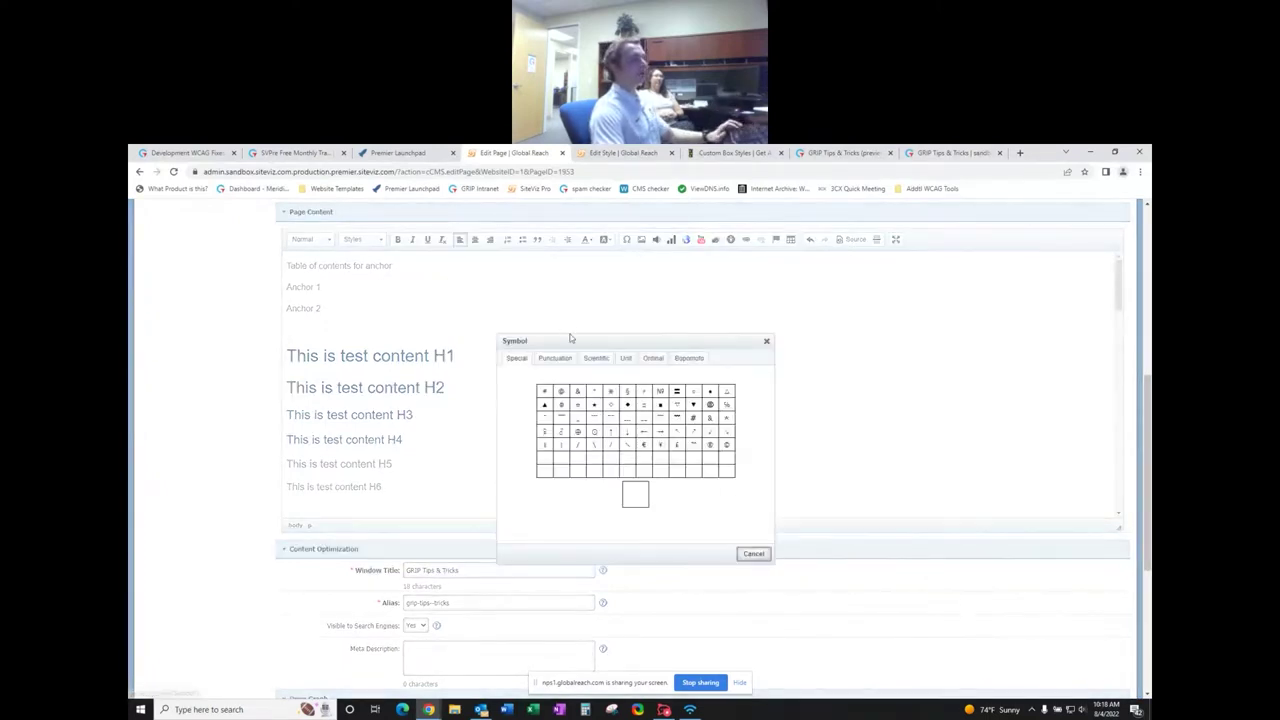
{"action": "left_click", "coordinate": [653, 358]}
{"action": "left_click", "coordinate": [689, 358]}
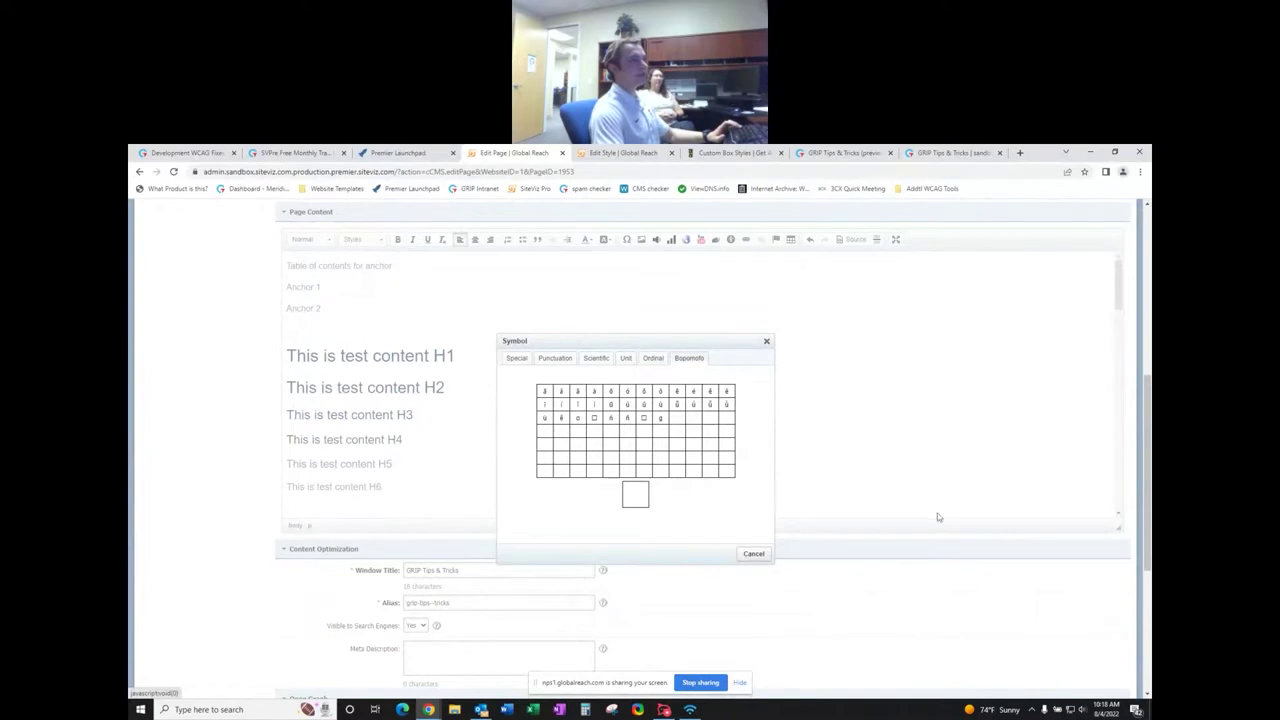
{"action": "left_click", "coordinate": [766, 341]}
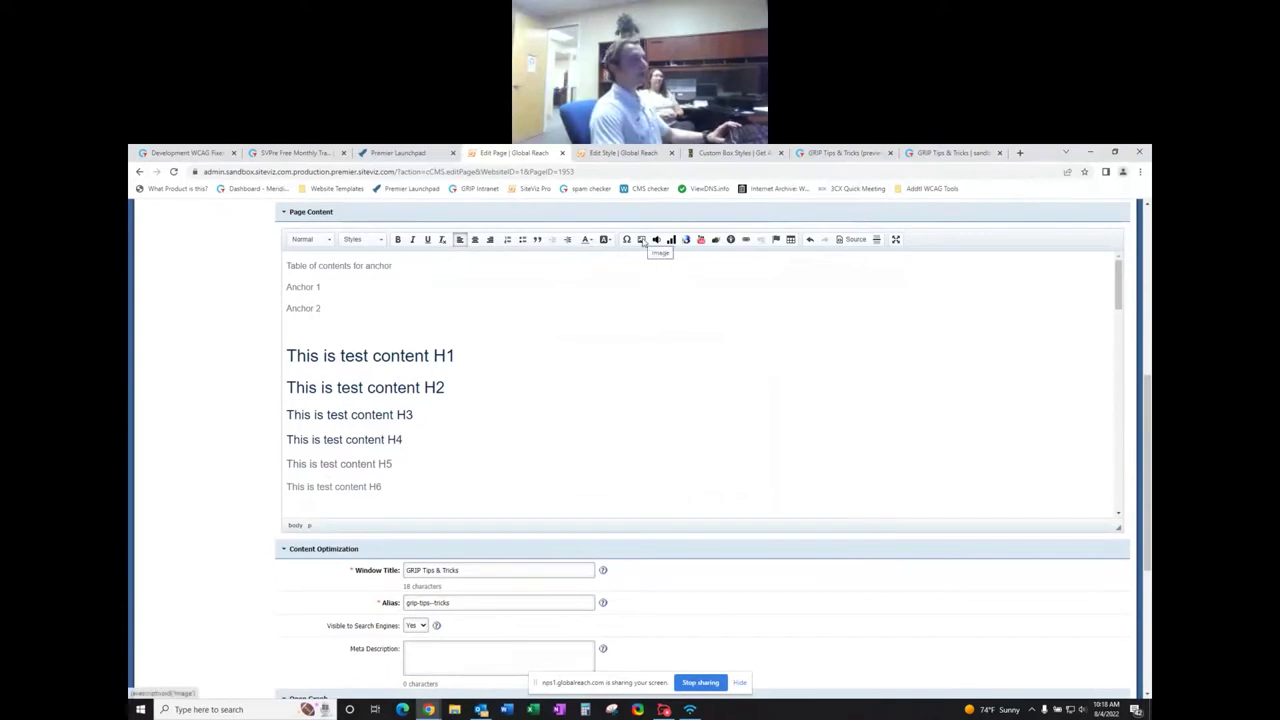
- Leave the page editor and view the files stored in the Images folder of Website Files
{"action": "scroll", "coordinate": [314, 332], "scroll_direction": "down", "scroll_amount": 6}
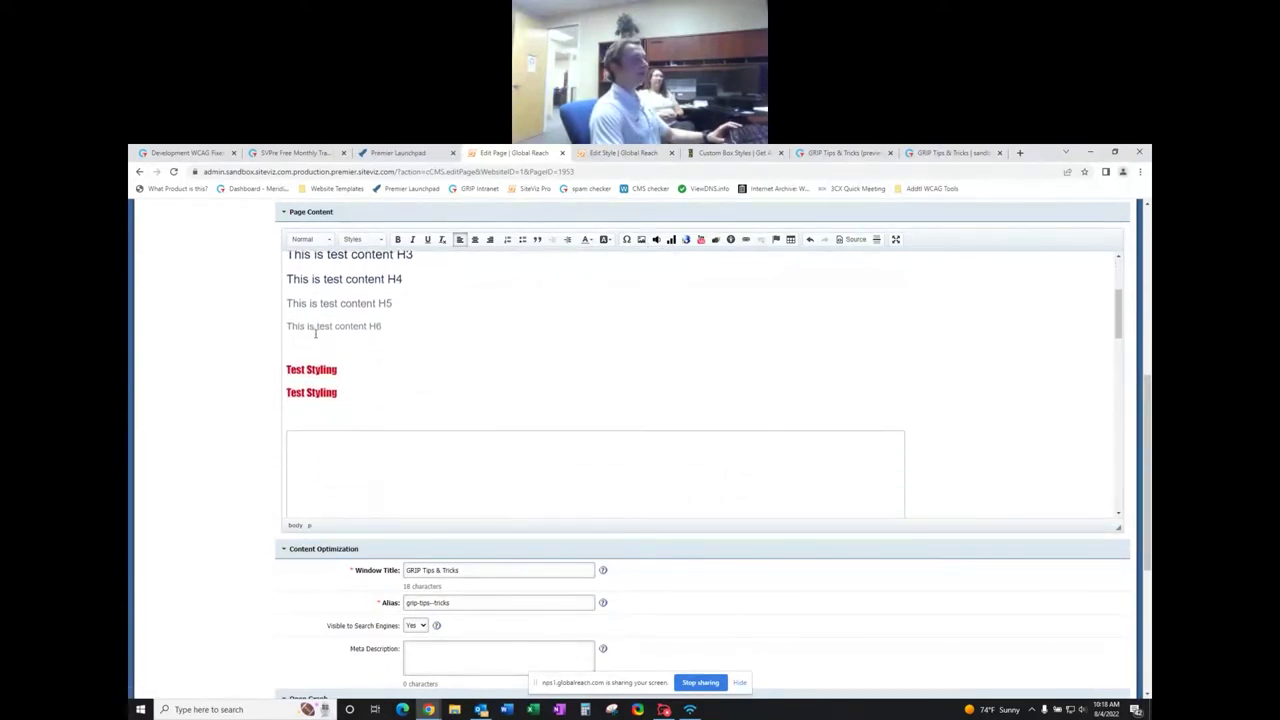
{"action": "scroll", "coordinate": [314, 332], "scroll_direction": "down", "scroll_amount": 10}
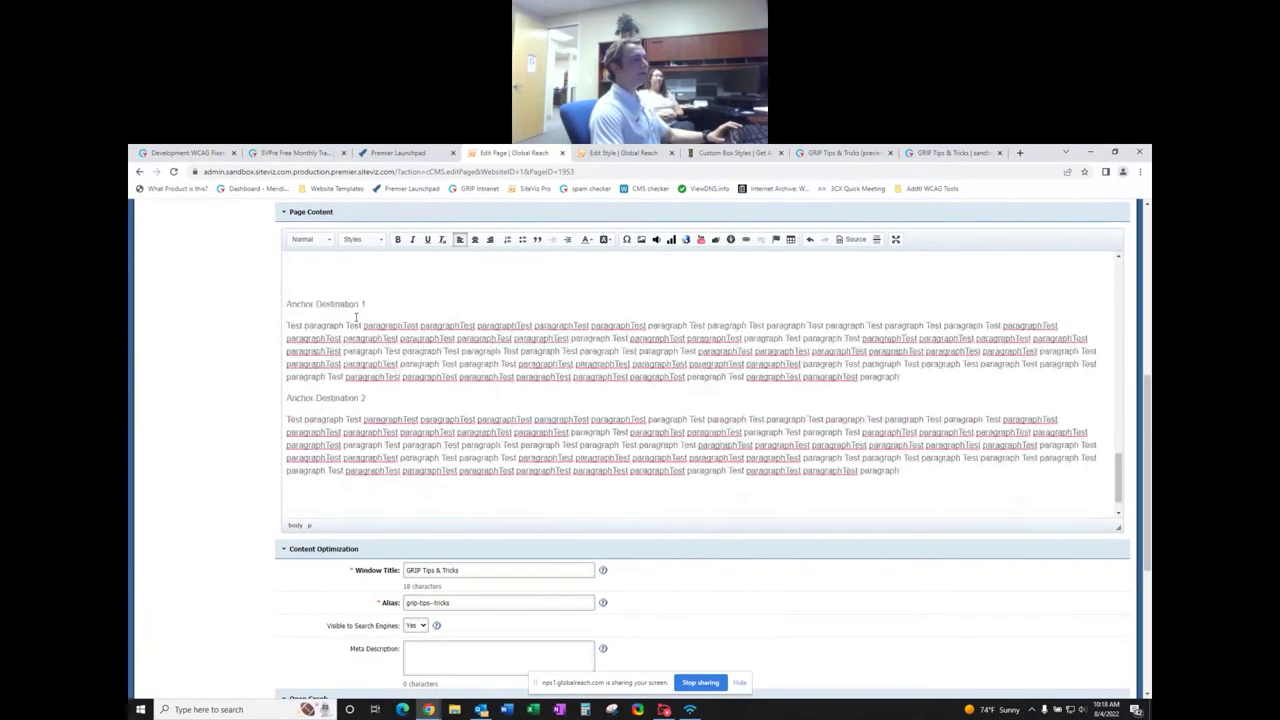
{"action": "scroll", "coordinate": [306, 341], "scroll_direction": "up", "scroll_amount": 10}
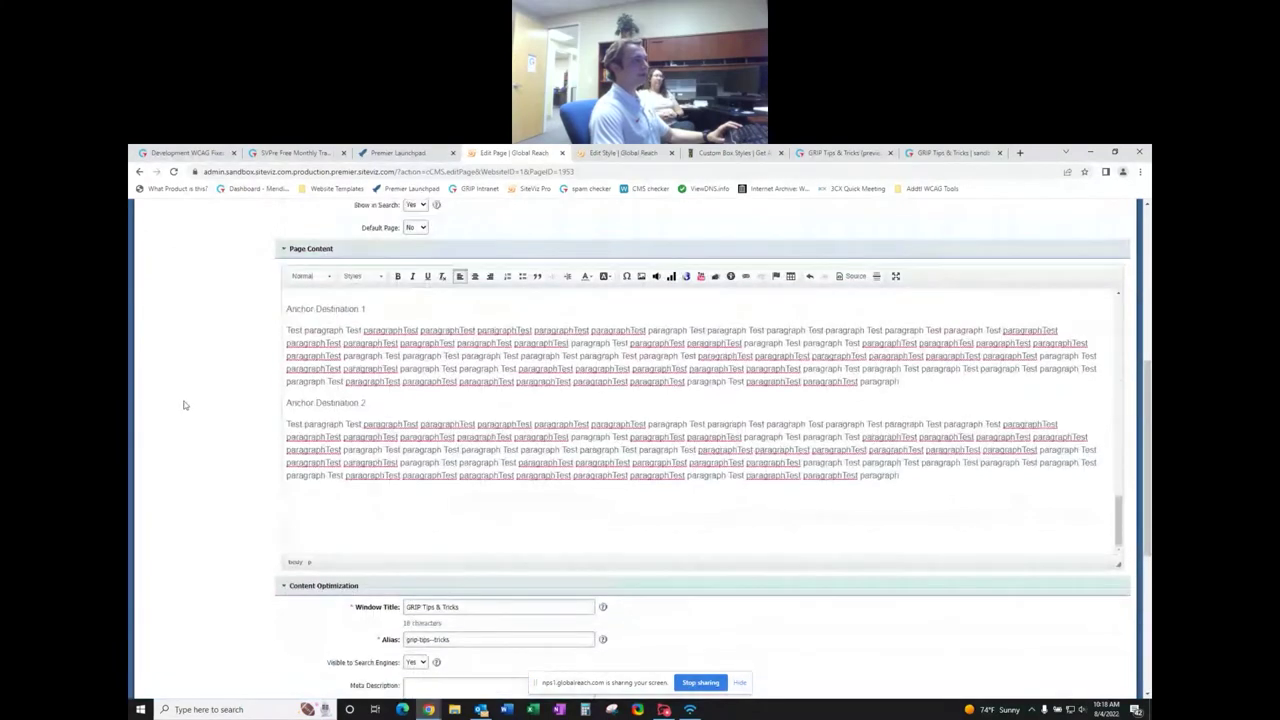
{"action": "scroll", "coordinate": [210, 402], "scroll_direction": "up", "scroll_amount": 2}
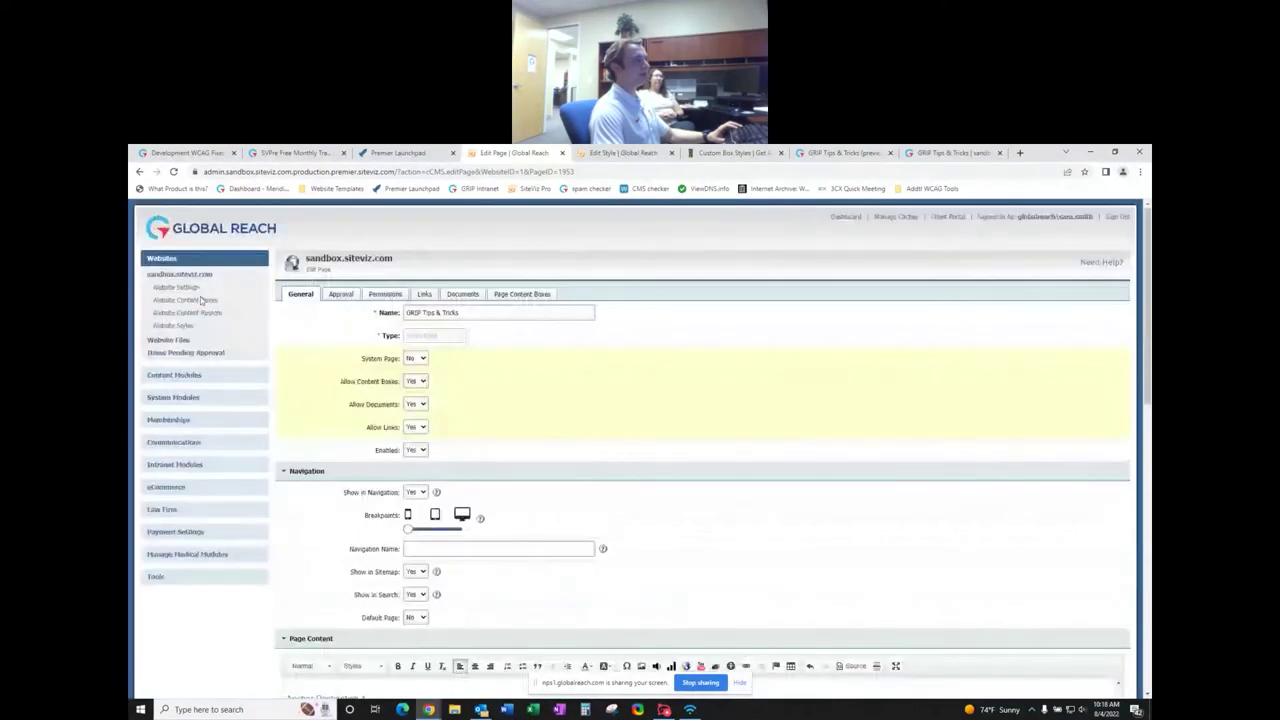
{"action": "left_click", "coordinate": [169, 340]}
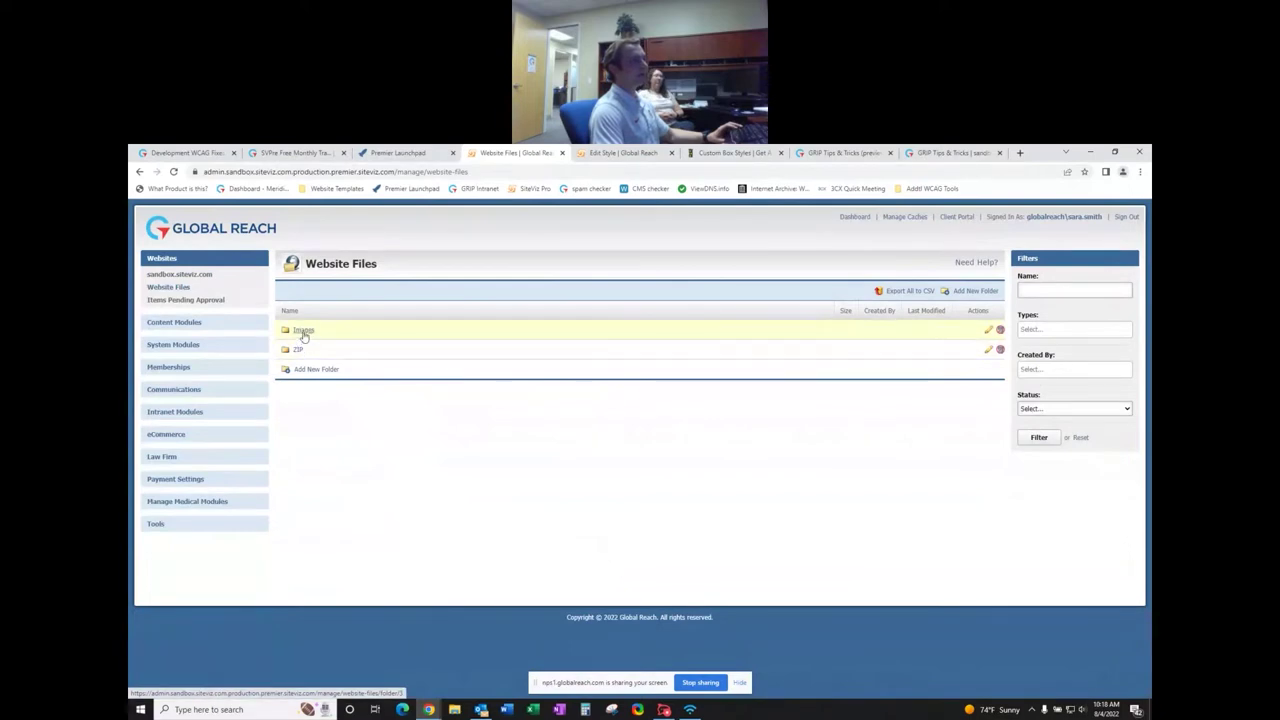
{"action": "left_click", "coordinate": [303, 331]}
{"action": "right_click", "coordinate": [388, 470]}
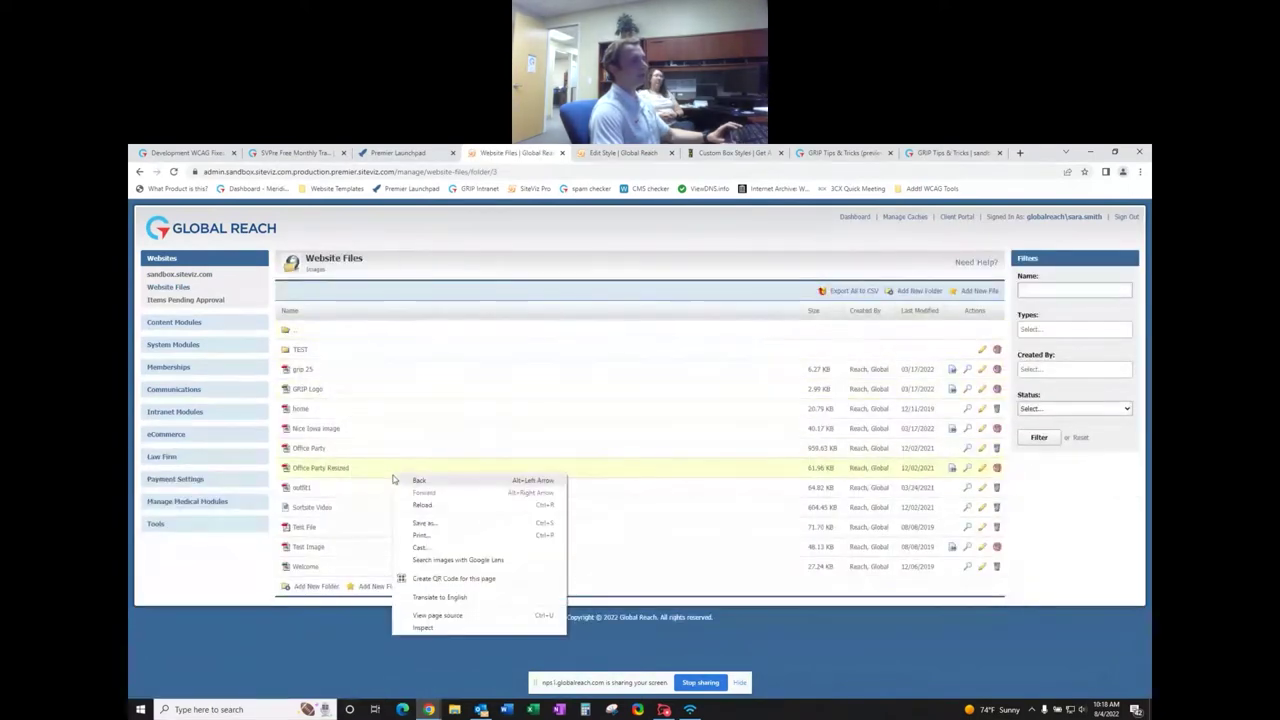
{"action": "left_click", "coordinate": [465, 275]}
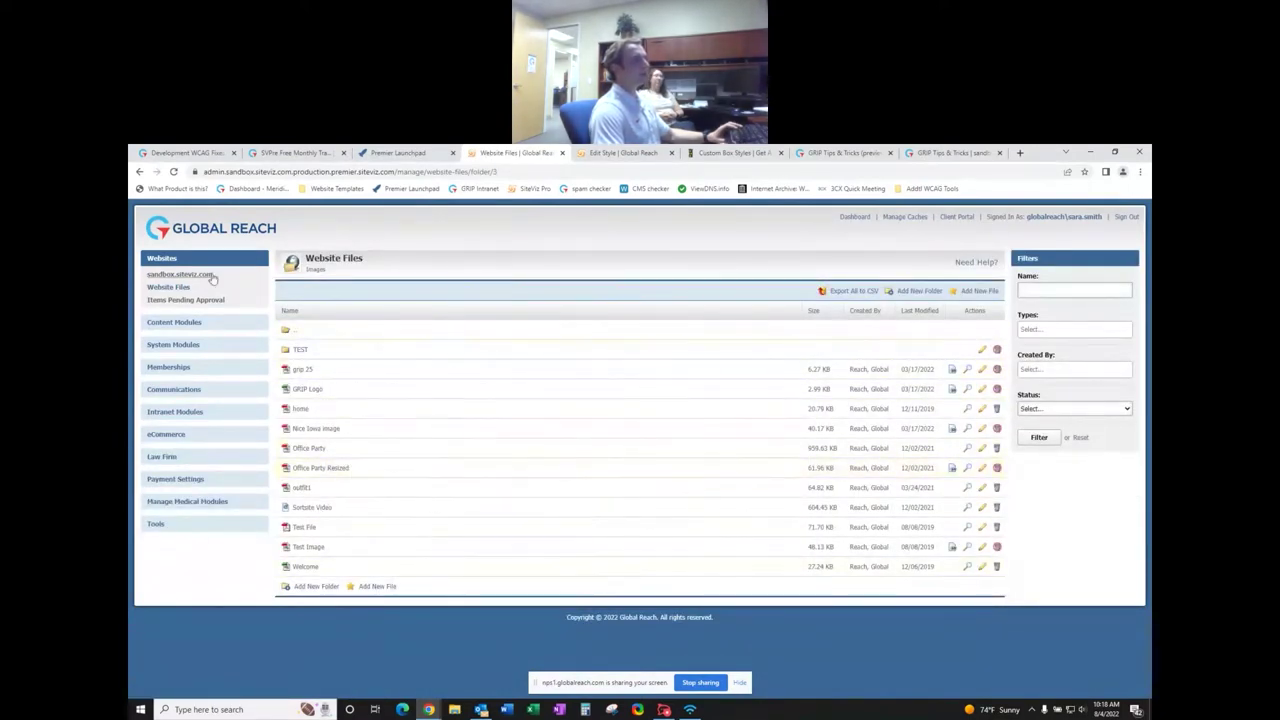
- Reopen the GRIP Tips & Tricks page for editing from the sandbox.siteviz.com page list
{"action": "left_click", "coordinate": [170, 287]}
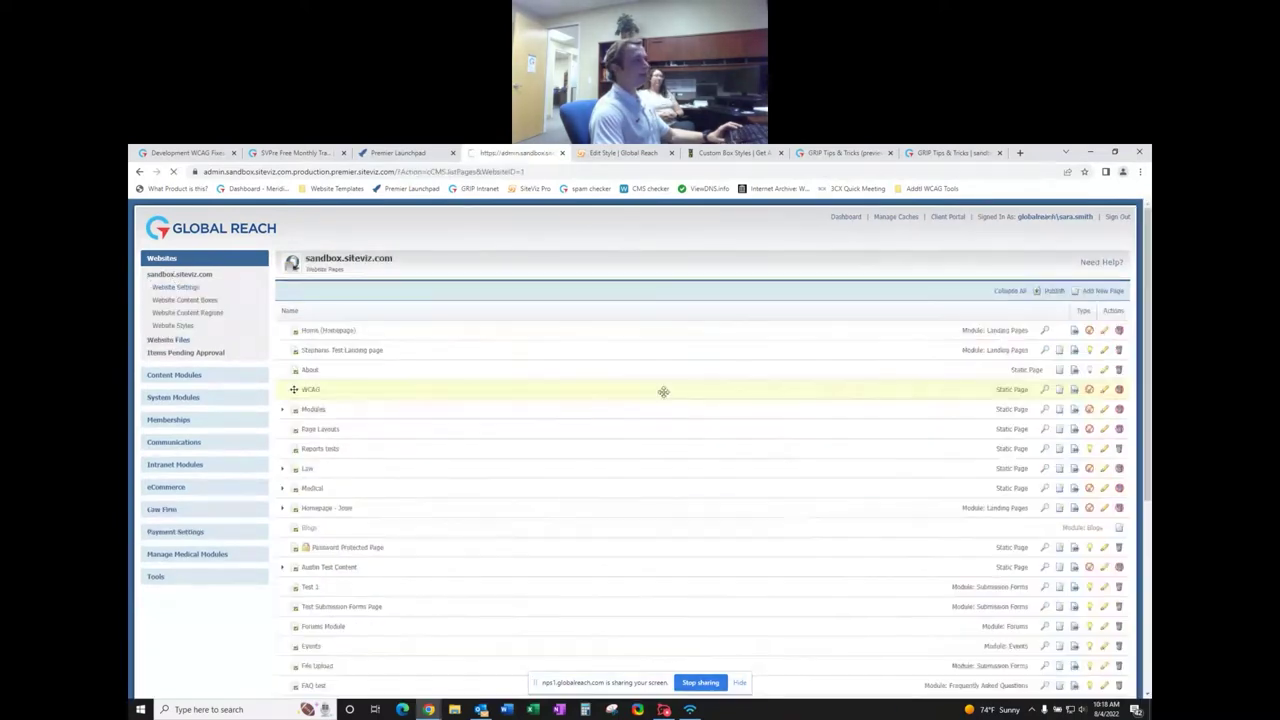
{"action": "scroll", "coordinate": [663, 391], "scroll_direction": "down", "scroll_amount": 15}
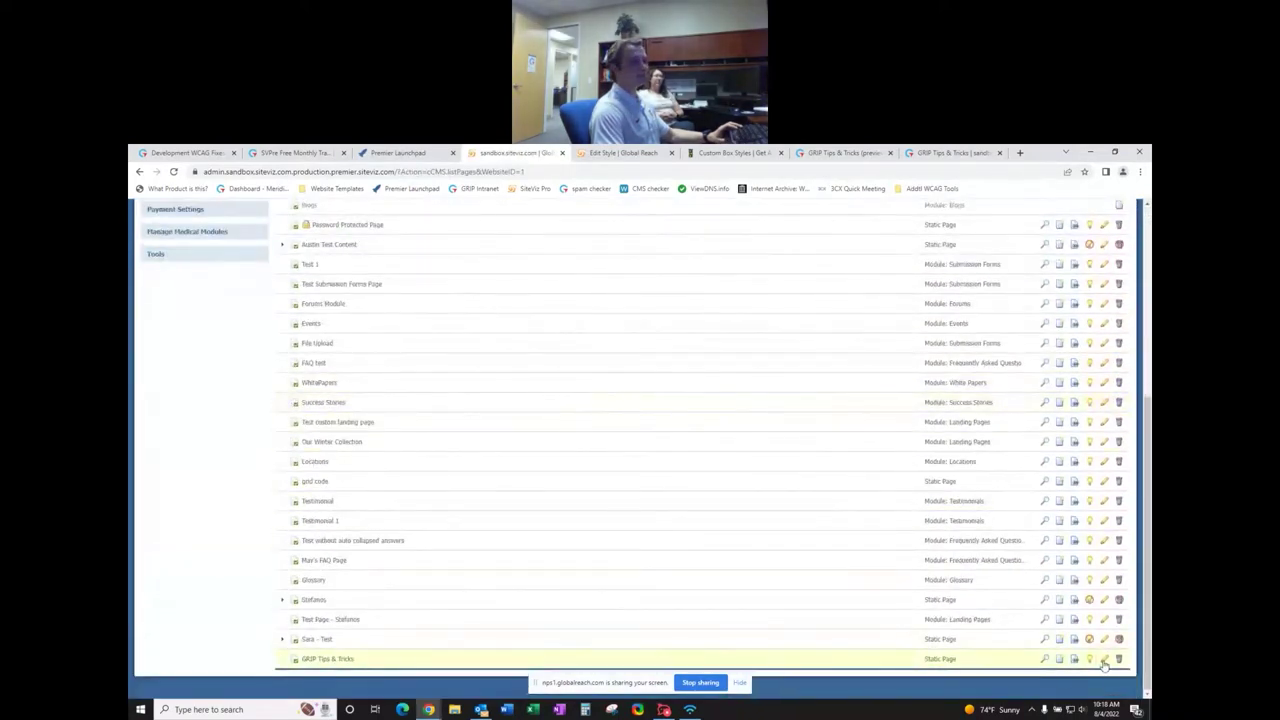
{"action": "left_click", "coordinate": [1104, 659]}
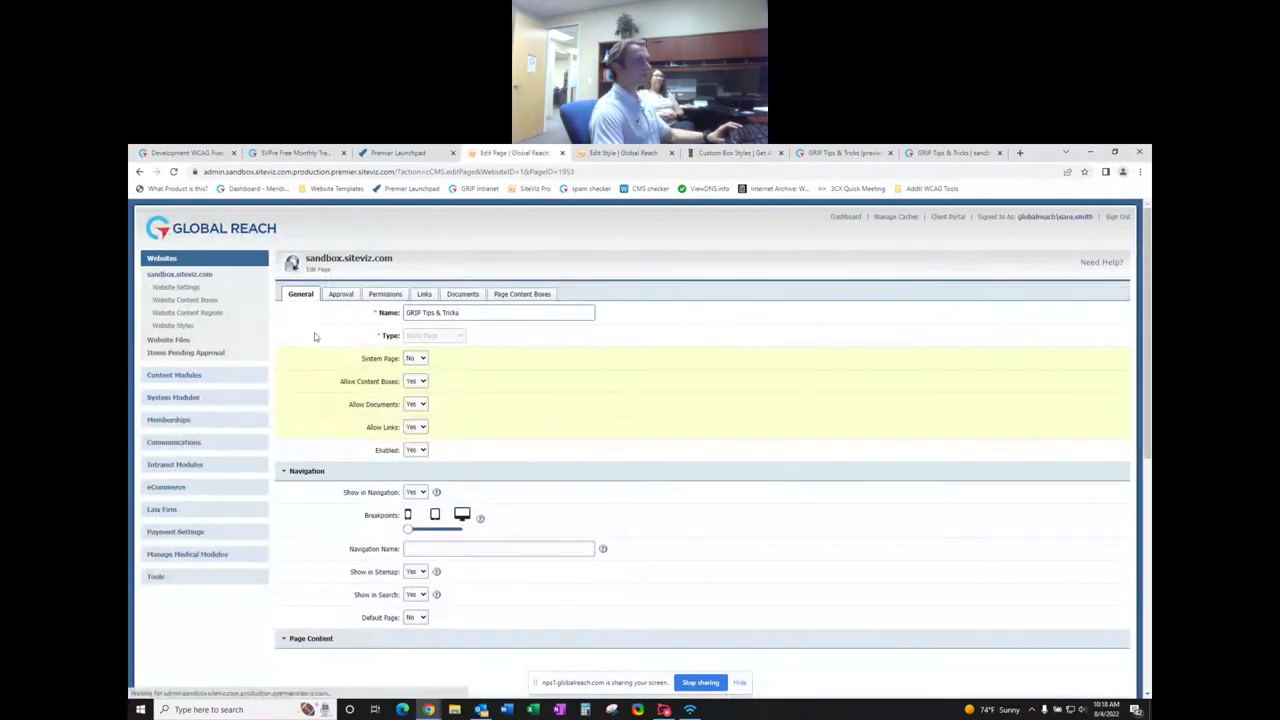
- Set the empty line below Anchor 2 in the page content to the Normal paragraph format
{"action": "scroll", "coordinate": [385, 365], "scroll_direction": "down", "scroll_amount": 5}
{"action": "left_click", "coordinate": [312, 334]}
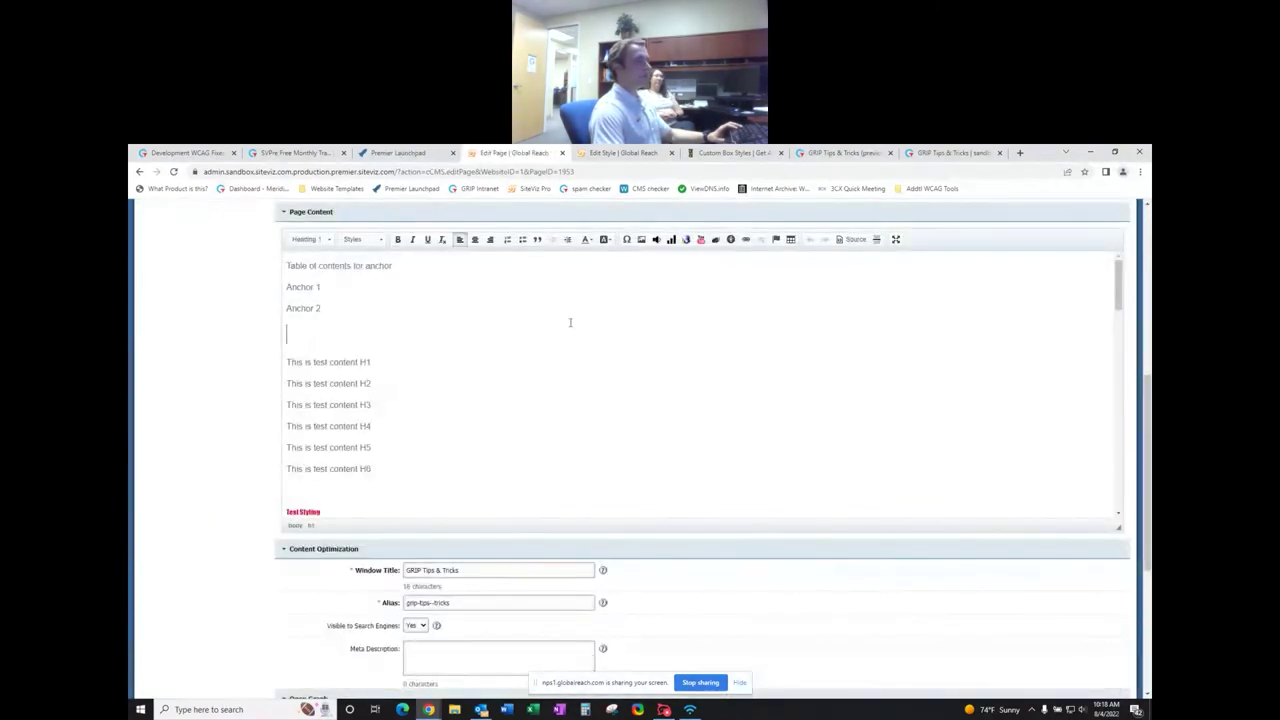
{"action": "left_click", "coordinate": [322, 239]}
{"action": "left_click", "coordinate": [305, 262]}
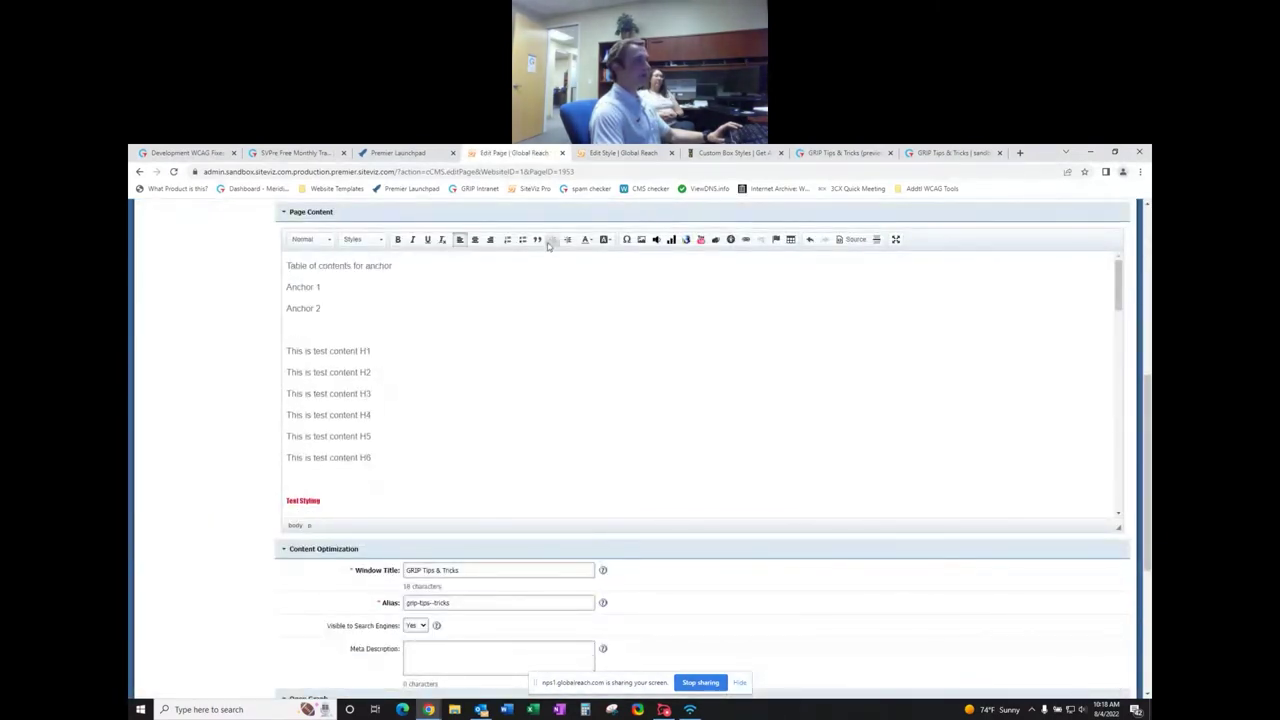
- Start inserting an image below Anchor 2, using GRIP Logo from the server's Images folder as its source
{"action": "left_click", "coordinate": [642, 240]}
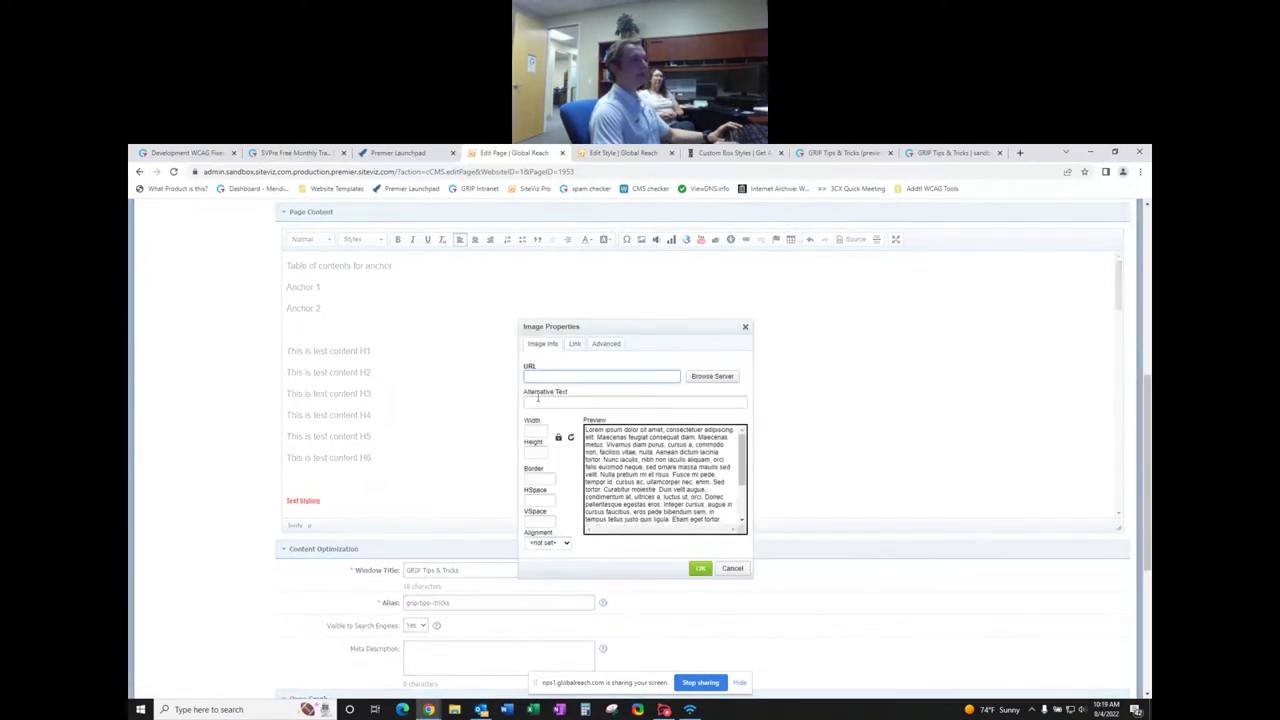
{"action": "left_click", "coordinate": [712, 376]}
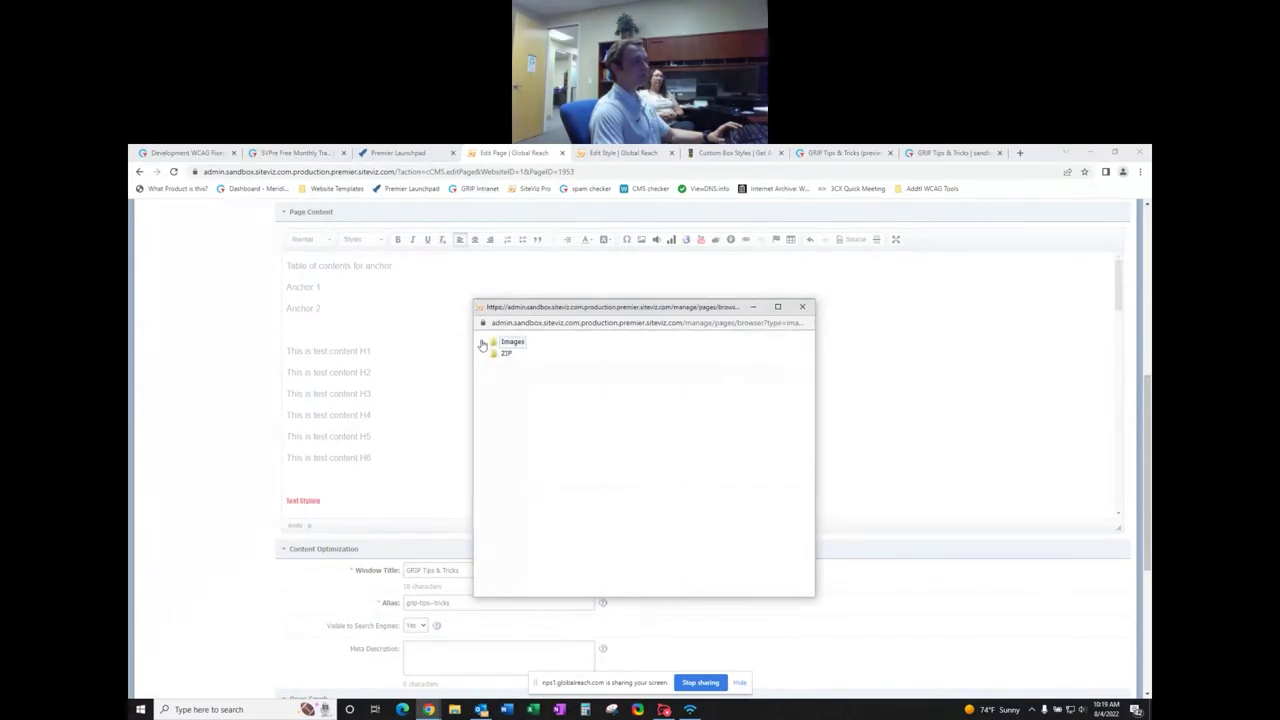
{"action": "left_click", "coordinate": [482, 343]}
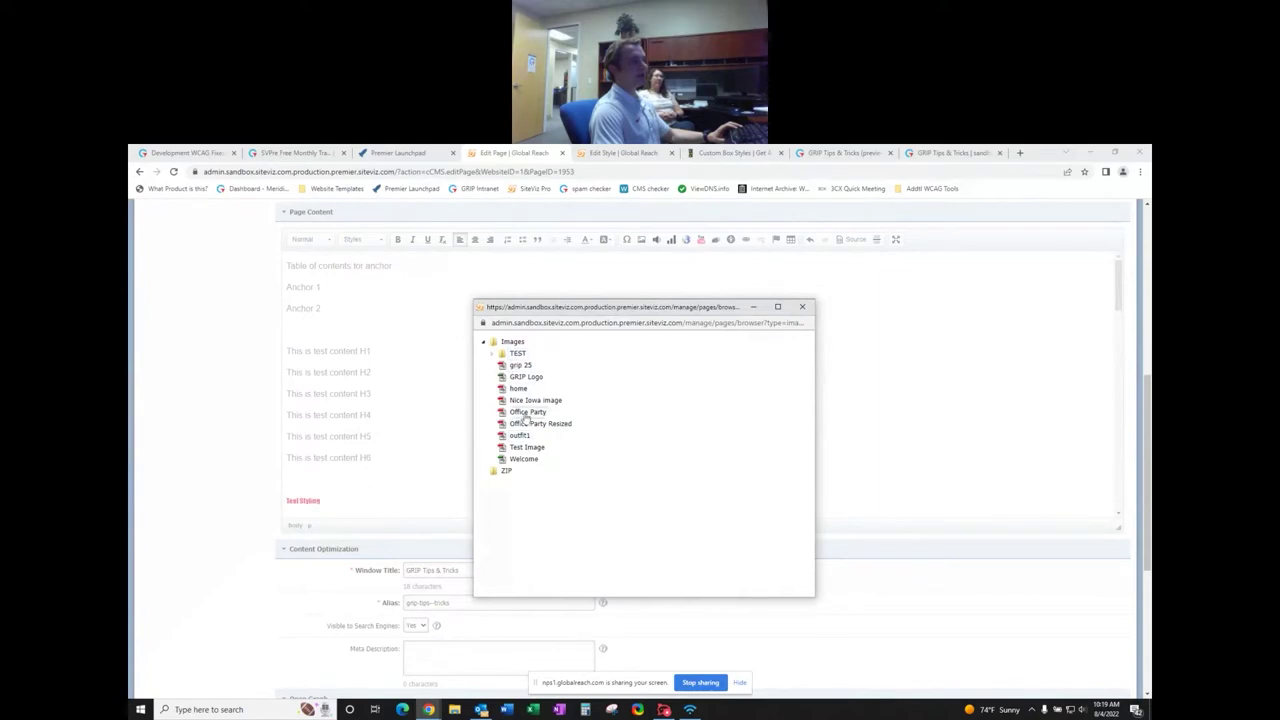
{"action": "left_click", "coordinate": [516, 353]}
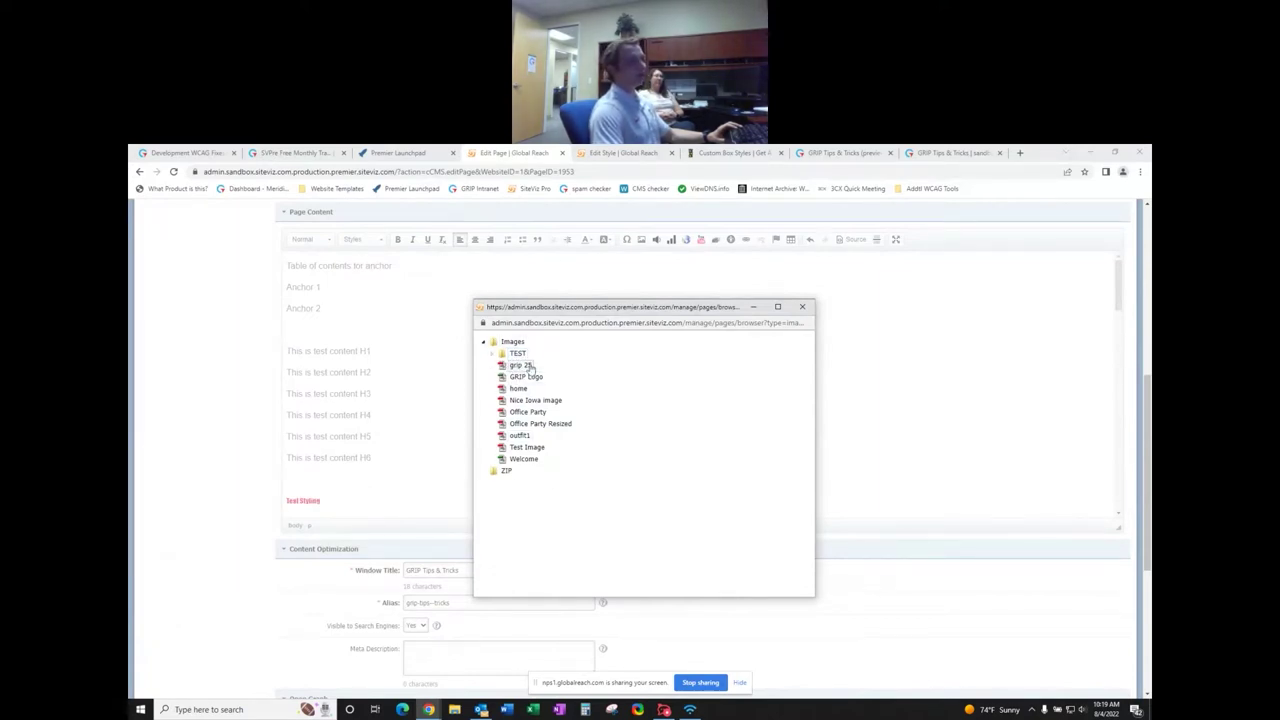
{"action": "left_click", "coordinate": [524, 378]}
{"action": "double_click", "coordinate": [522, 380]}
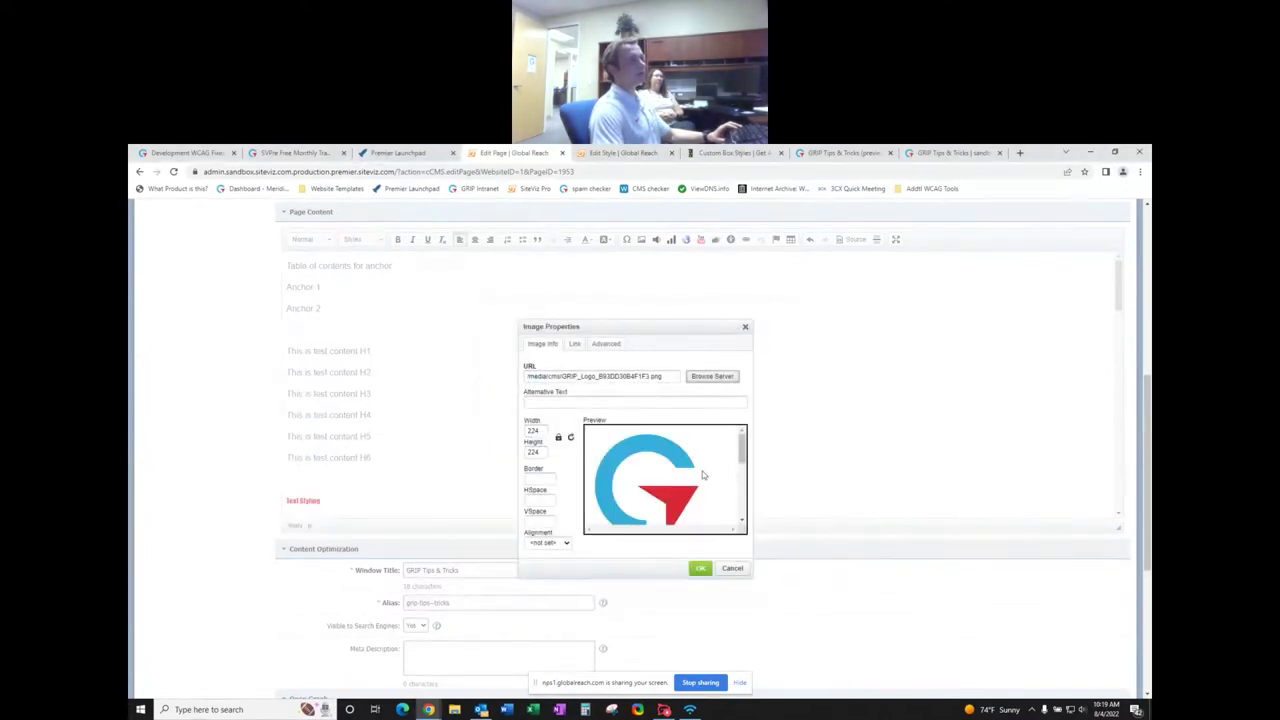
{"action": "scroll", "coordinate": [701, 471], "scroll_direction": "down", "scroll_amount": 5}
{"action": "scroll", "coordinate": [701, 471], "scroll_direction": "up", "scroll_amount": 2}
{"action": "scroll", "coordinate": [701, 474], "scroll_direction": "up", "scroll_amount": 2}
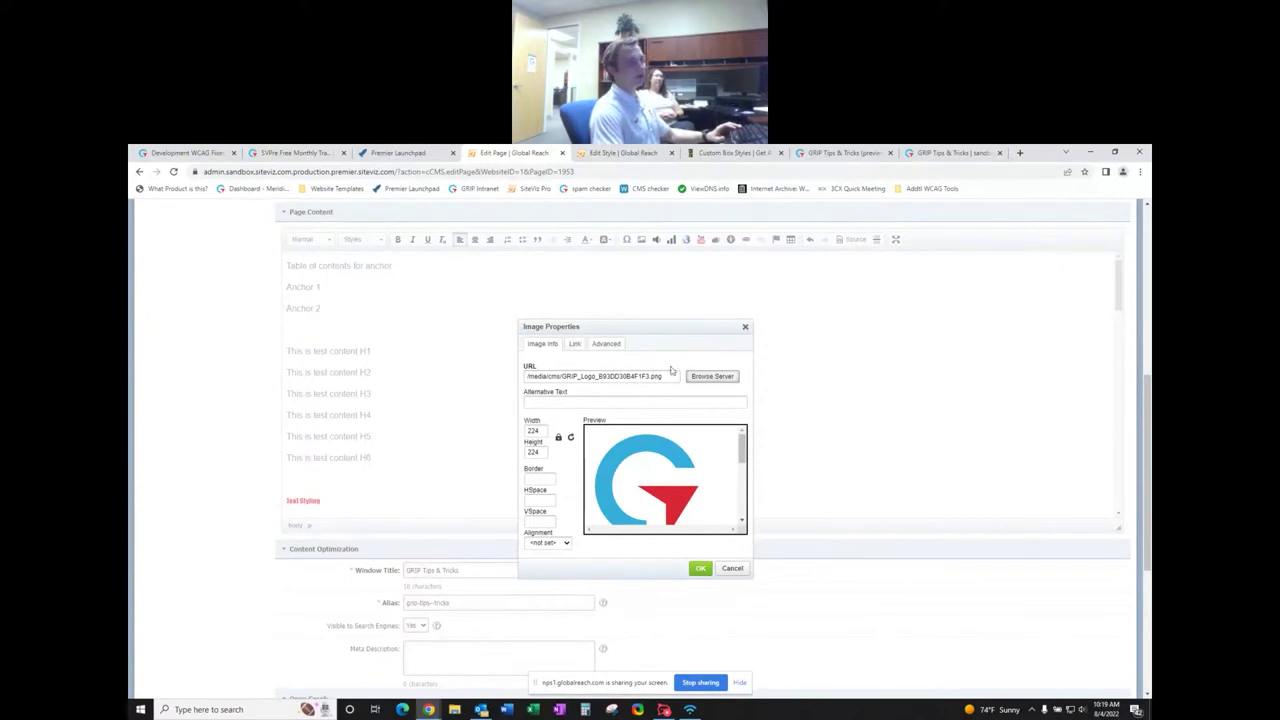
{"action": "left_click", "coordinate": [705, 382]}
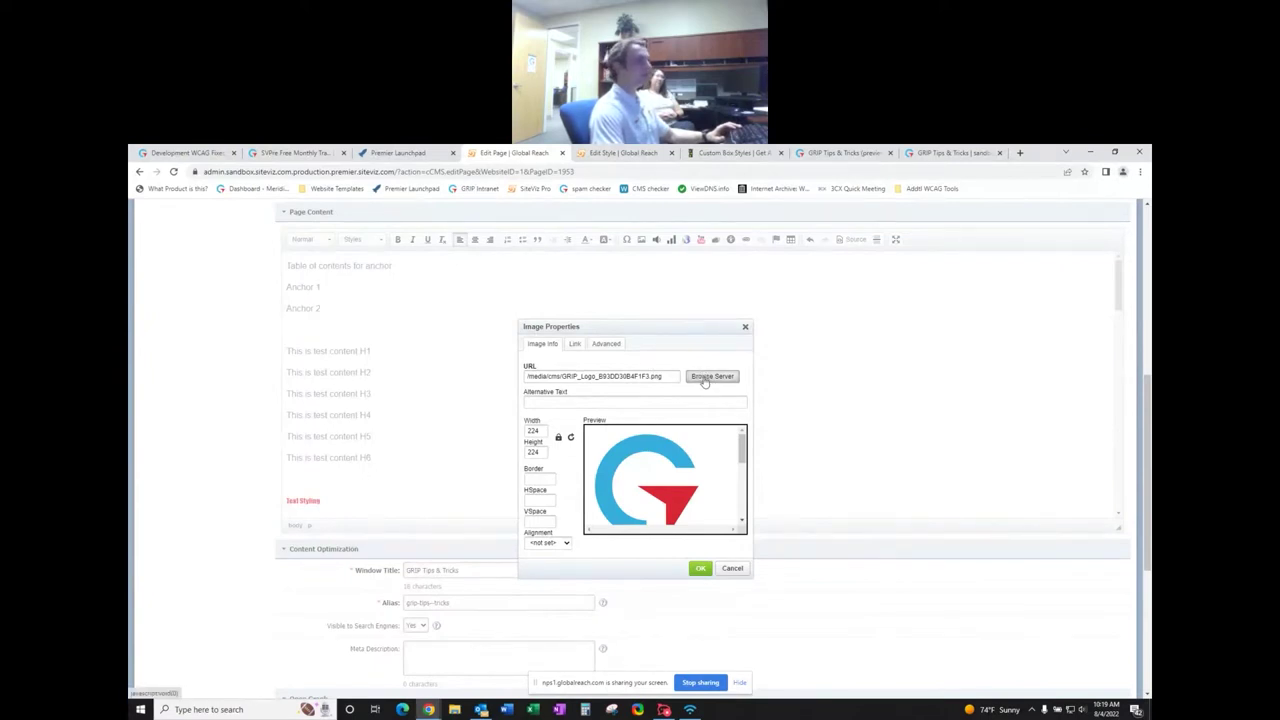
- Set the logo's alternative text to "global reach logo" and check its width and height
{"action": "left_click_drag", "start_coordinate": [576, 396], "coordinate": [525, 366]}
{"action": "left_click", "coordinate": [569, 404]}
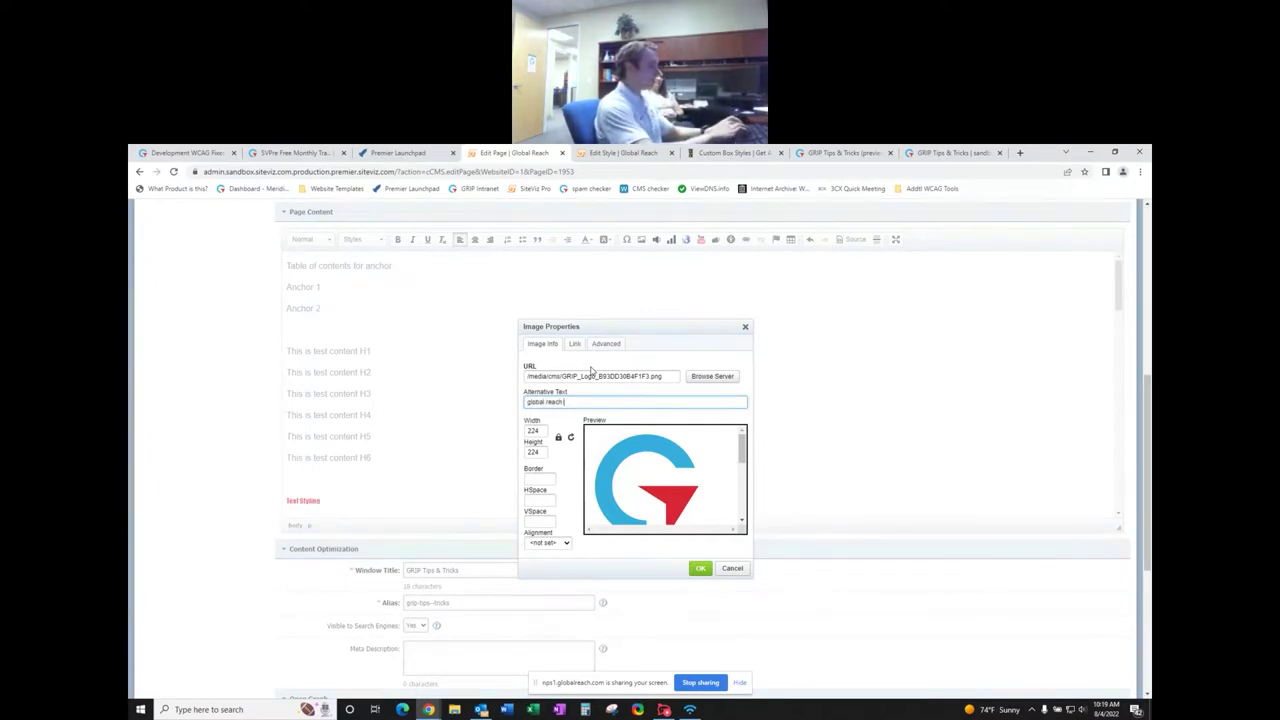
{"action": "type", "text": "logo"}
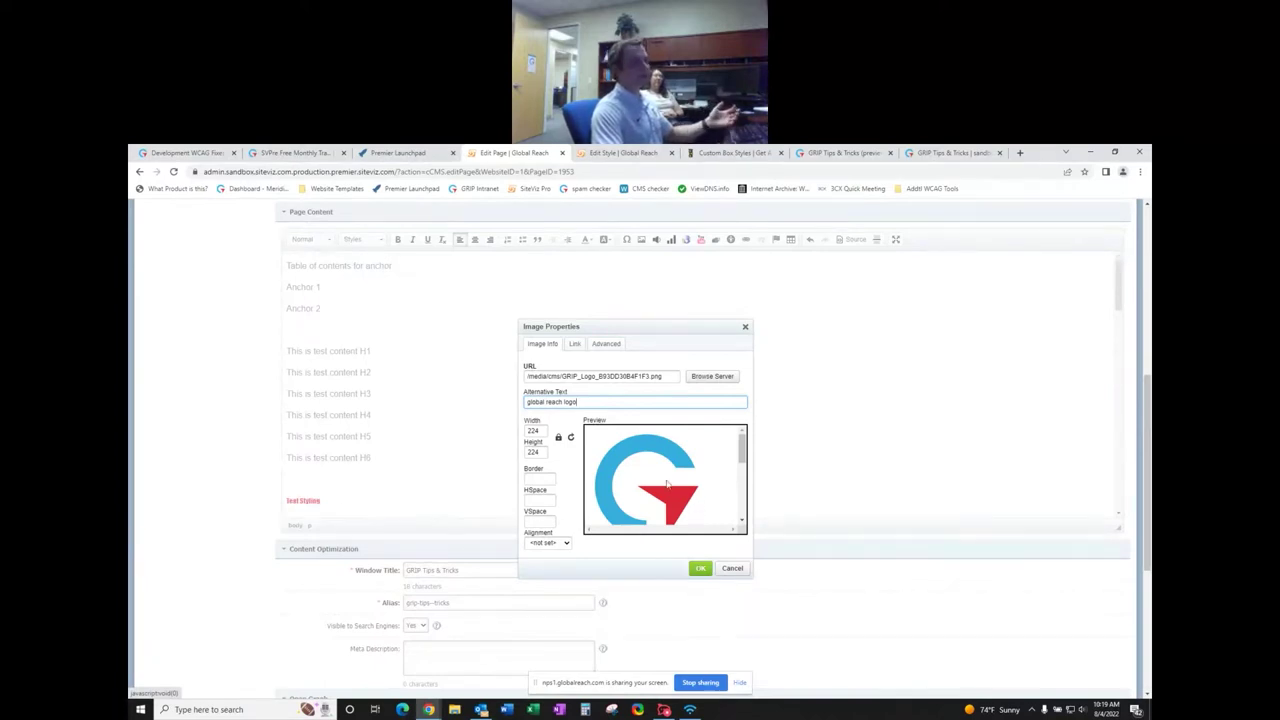
{"action": "key", "text": "ctrl+shift+Left"}
{"action": "key", "text": "ctrl+shift+Left"}
{"action": "key", "text": "ctrl+shift+Left"}
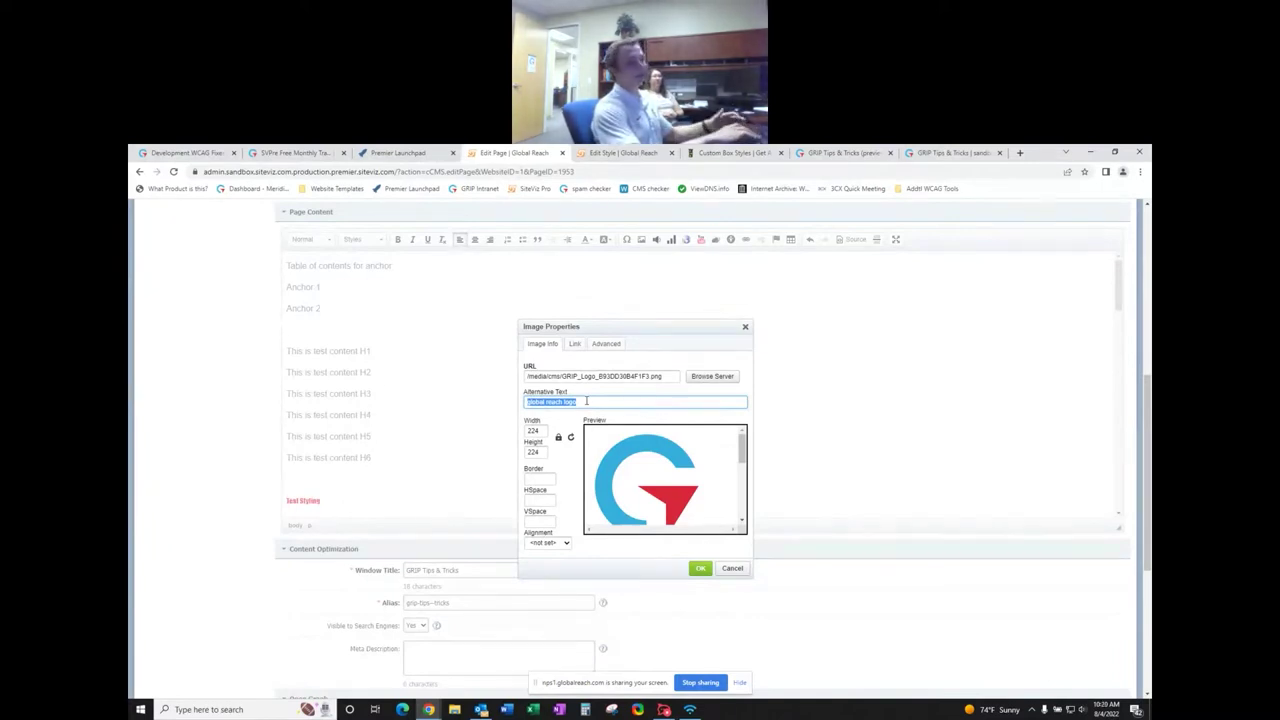
{"action": "key", "text": "BackSpace"}
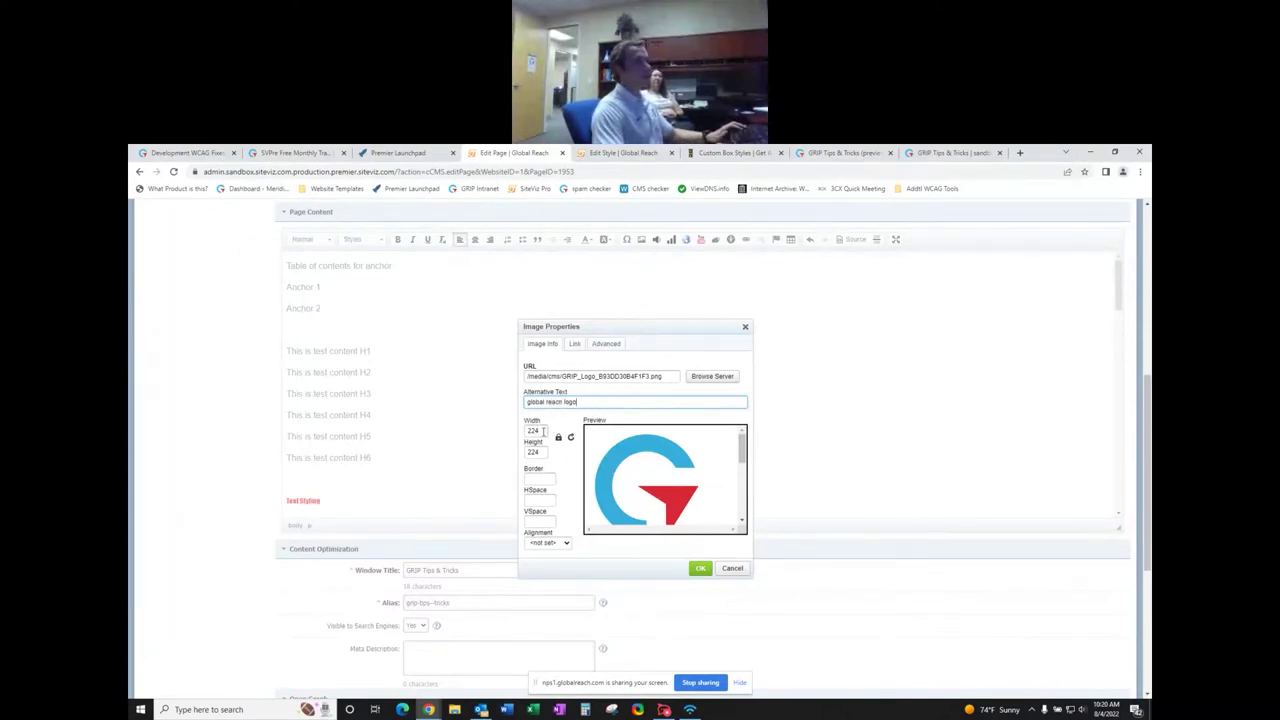
{"action": "left_click", "coordinate": [542, 430]}
{"action": "left_click", "coordinate": [541, 452]}
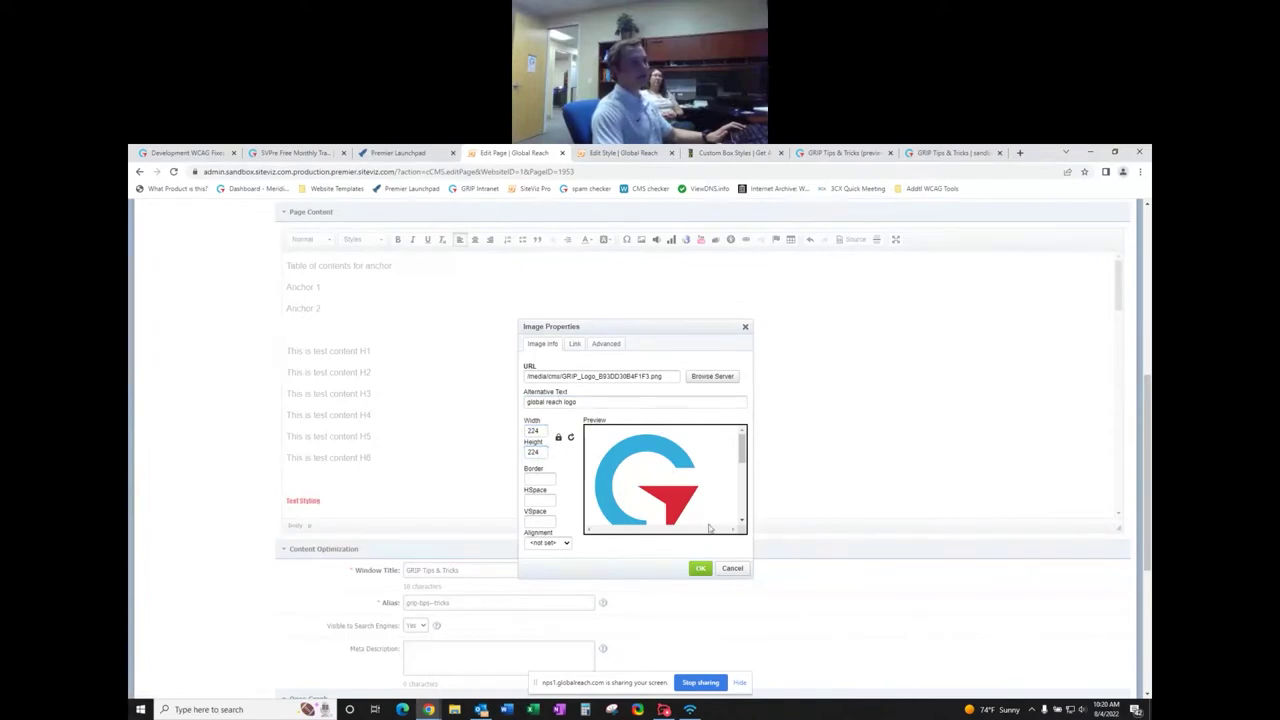
- Set the logo's width to 500 with the aspect ratio locked
{"action": "double_click", "coordinate": [540, 430]}
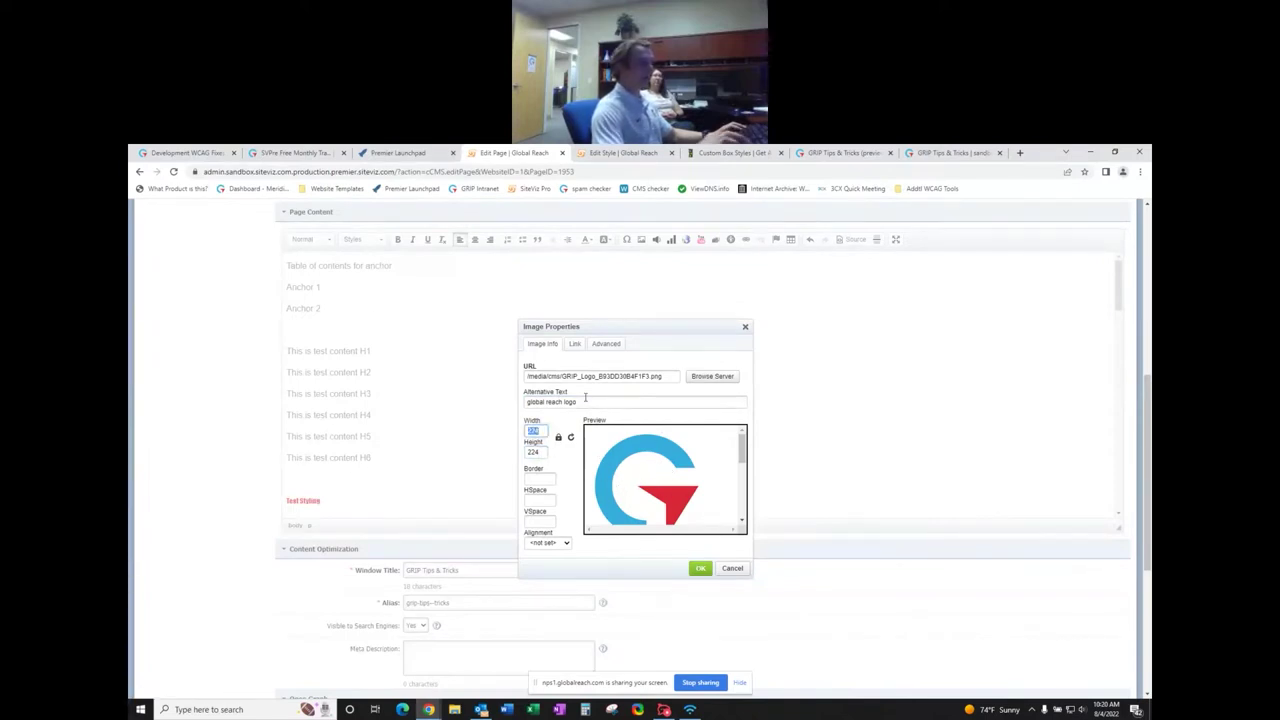
{"action": "type", "text": "500"}
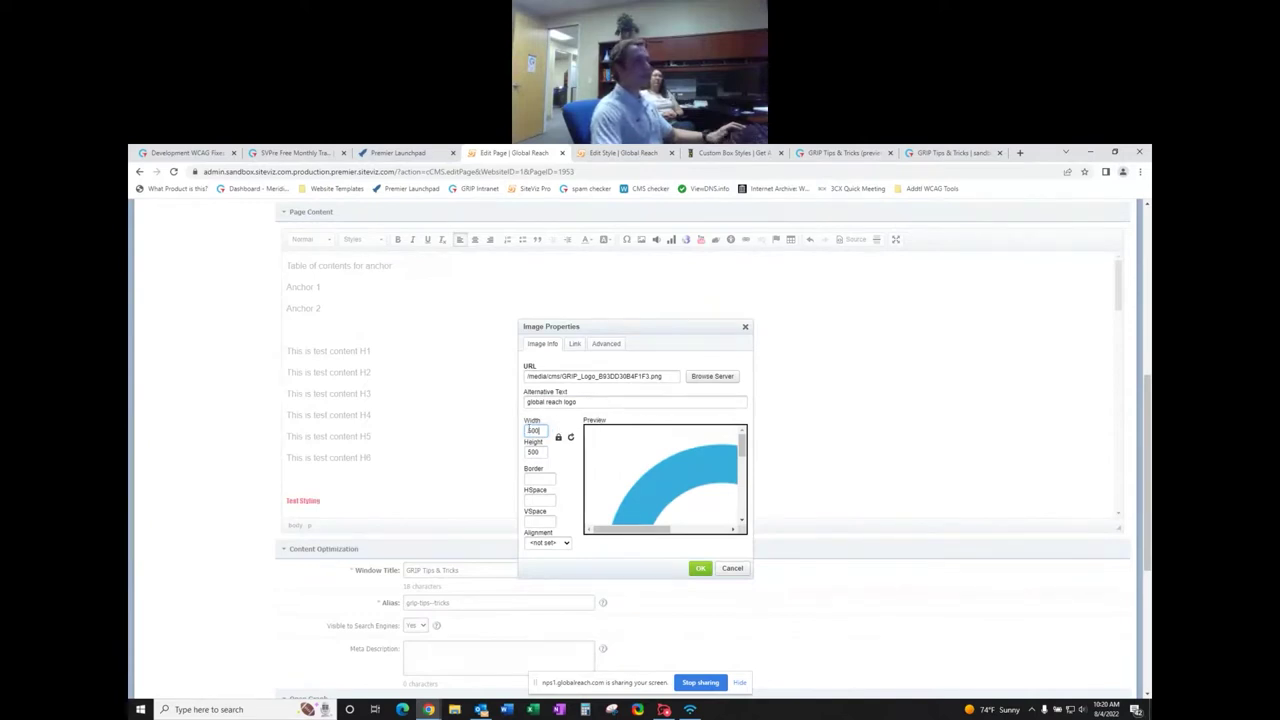
{"action": "key", "text": "Tab"}
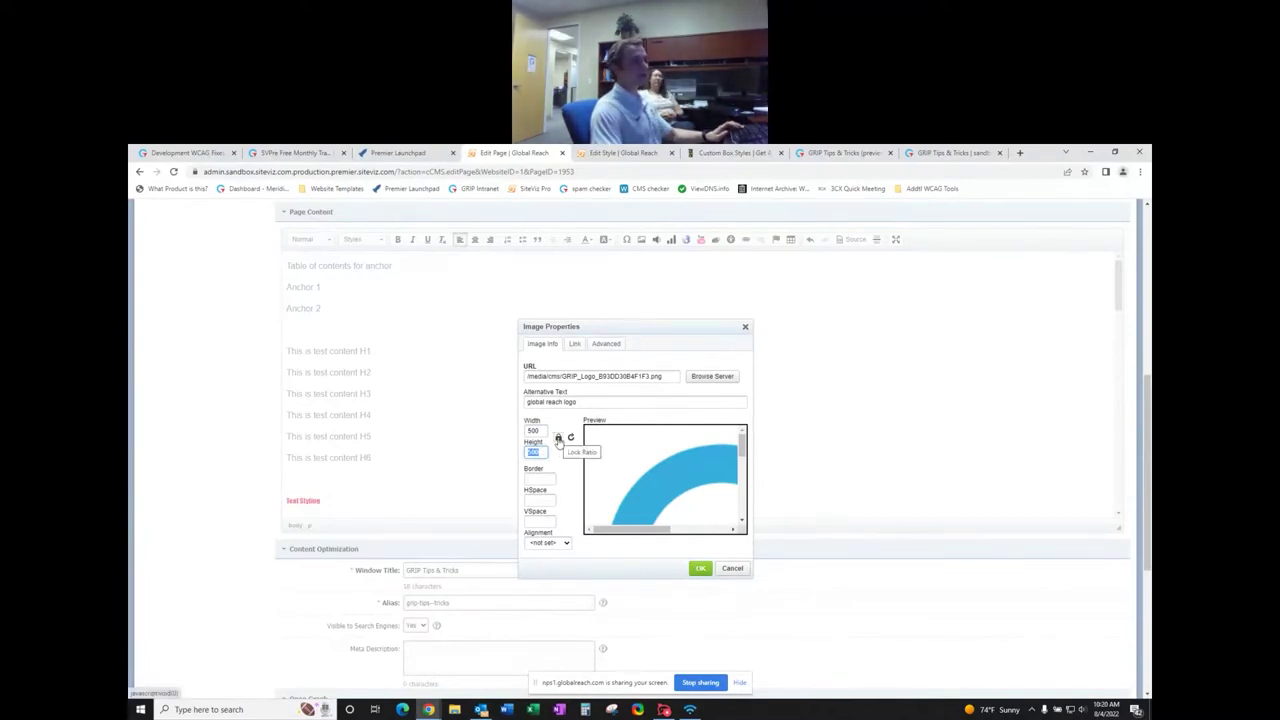
- Unlock the logo's aspect ratio and set its height to 100
{"action": "left_click", "coordinate": [558, 438]}
{"action": "double_click", "coordinate": [545, 453]}
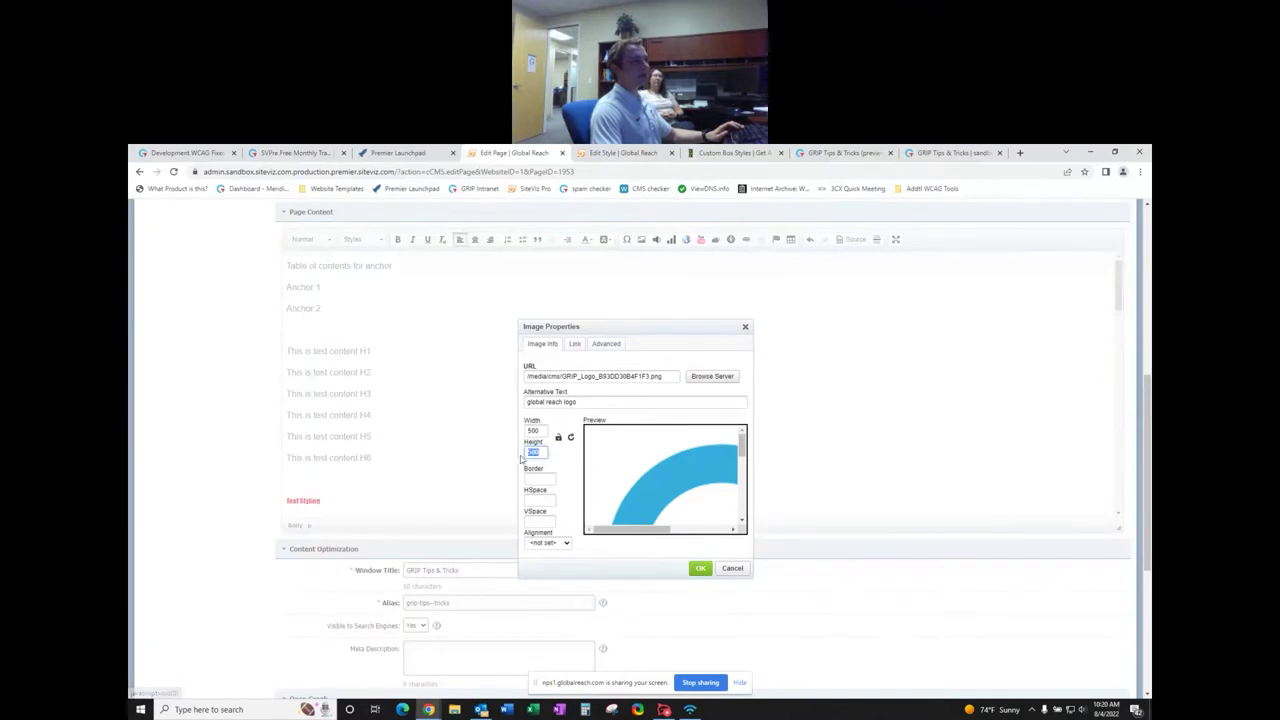
{"action": "type", "text": "100"}
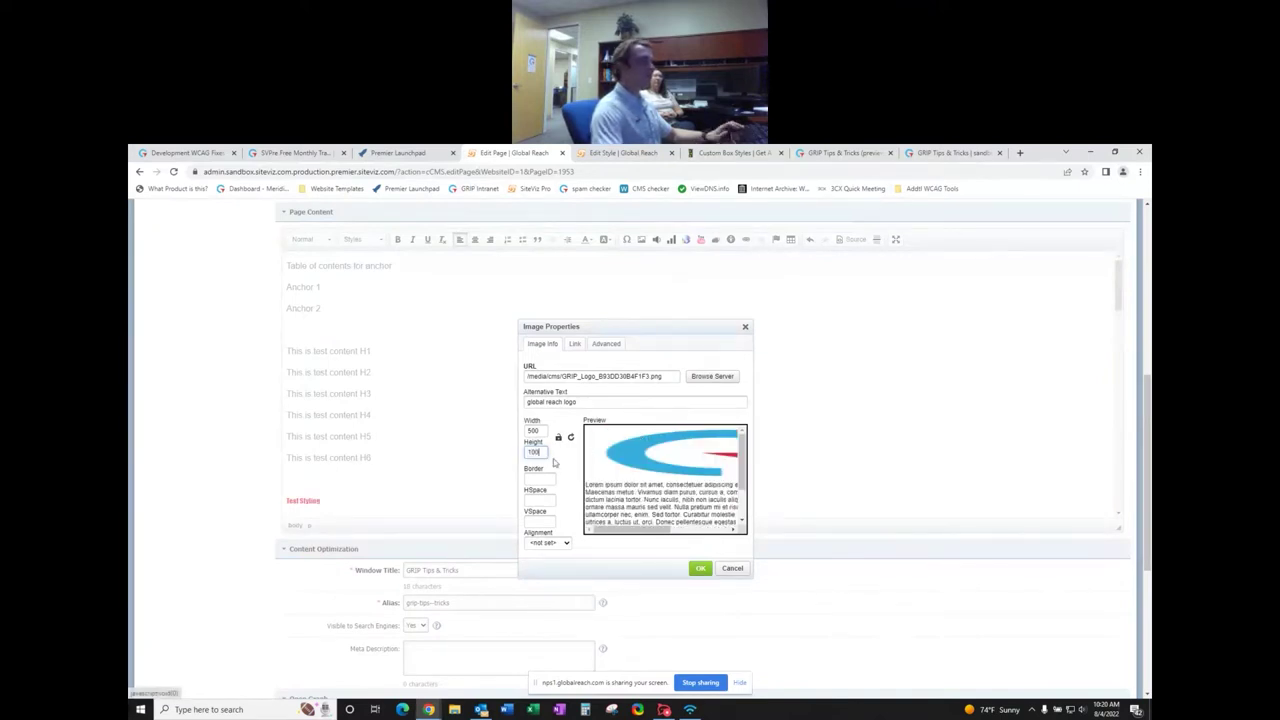
{"action": "left_click", "coordinate": [664, 442]}
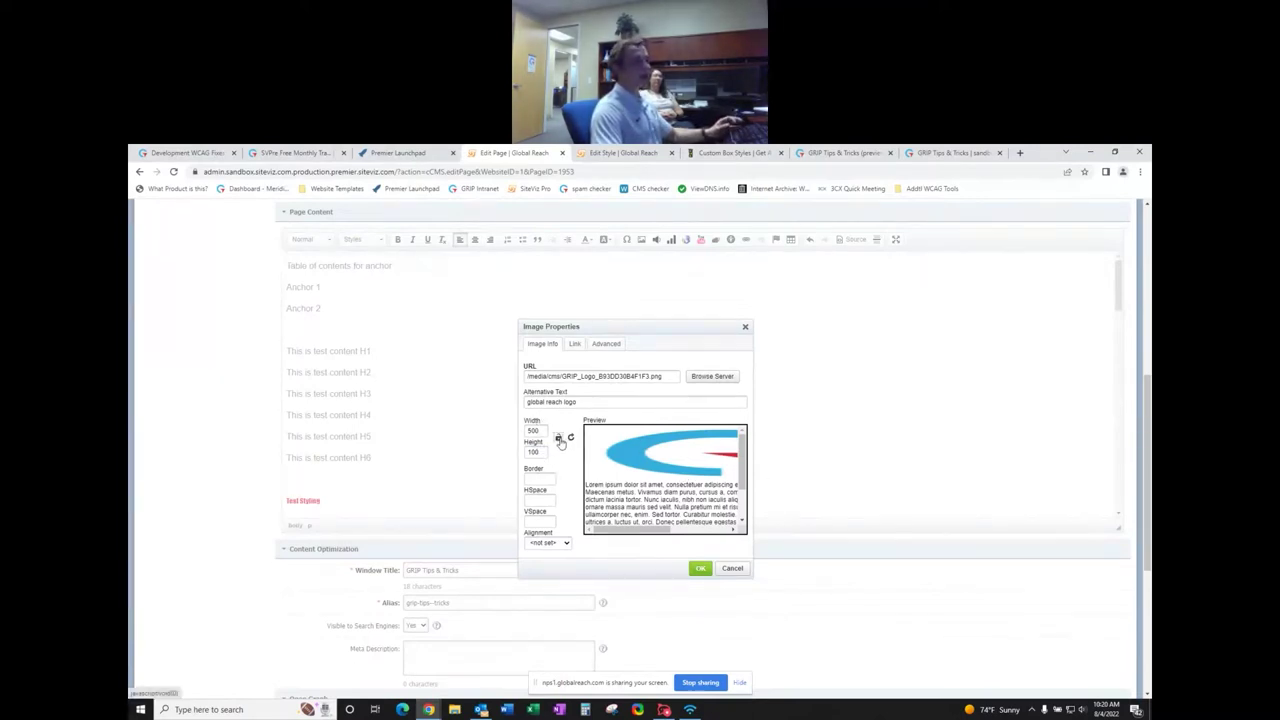
- Lock the logo's aspect ratio again and set its width to 200
{"action": "left_click", "coordinate": [560, 441]}
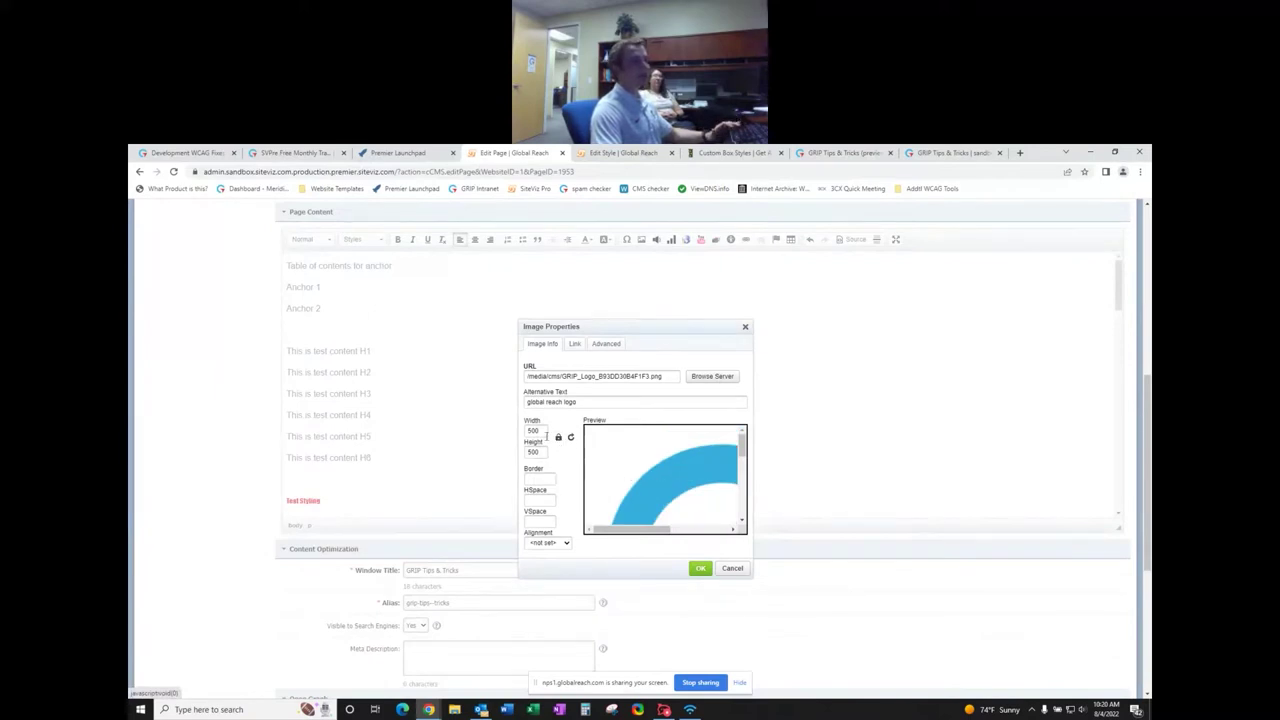
{"action": "double_click", "coordinate": [540, 431]}
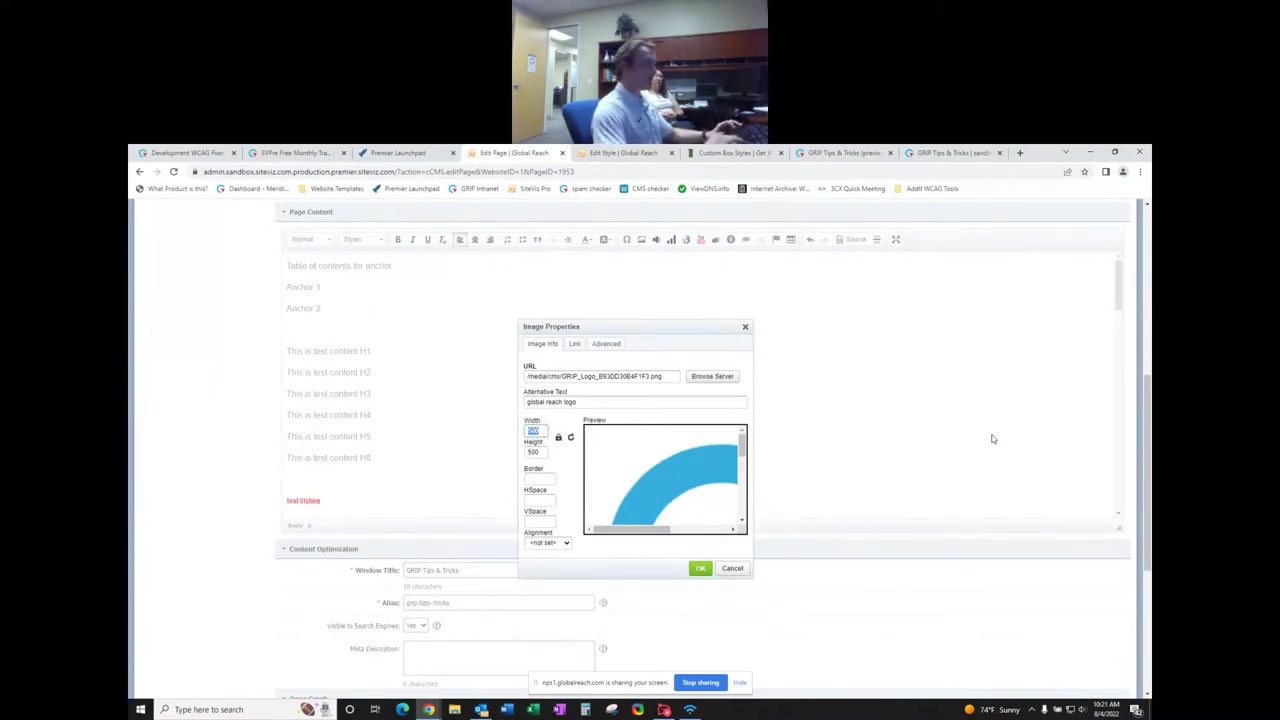
{"action": "type", "text": "200"}
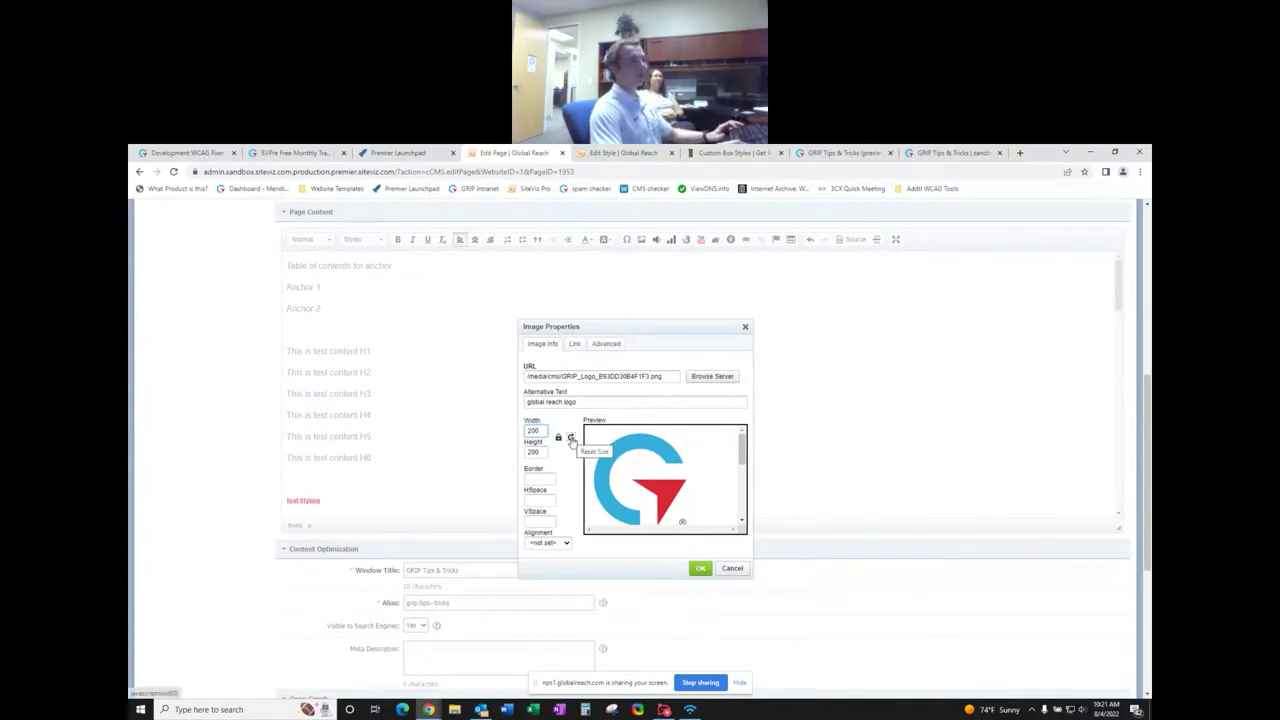
- Reset the logo to its original size, 224 wide and 224 high
{"action": "left_click", "coordinate": [571, 438]}
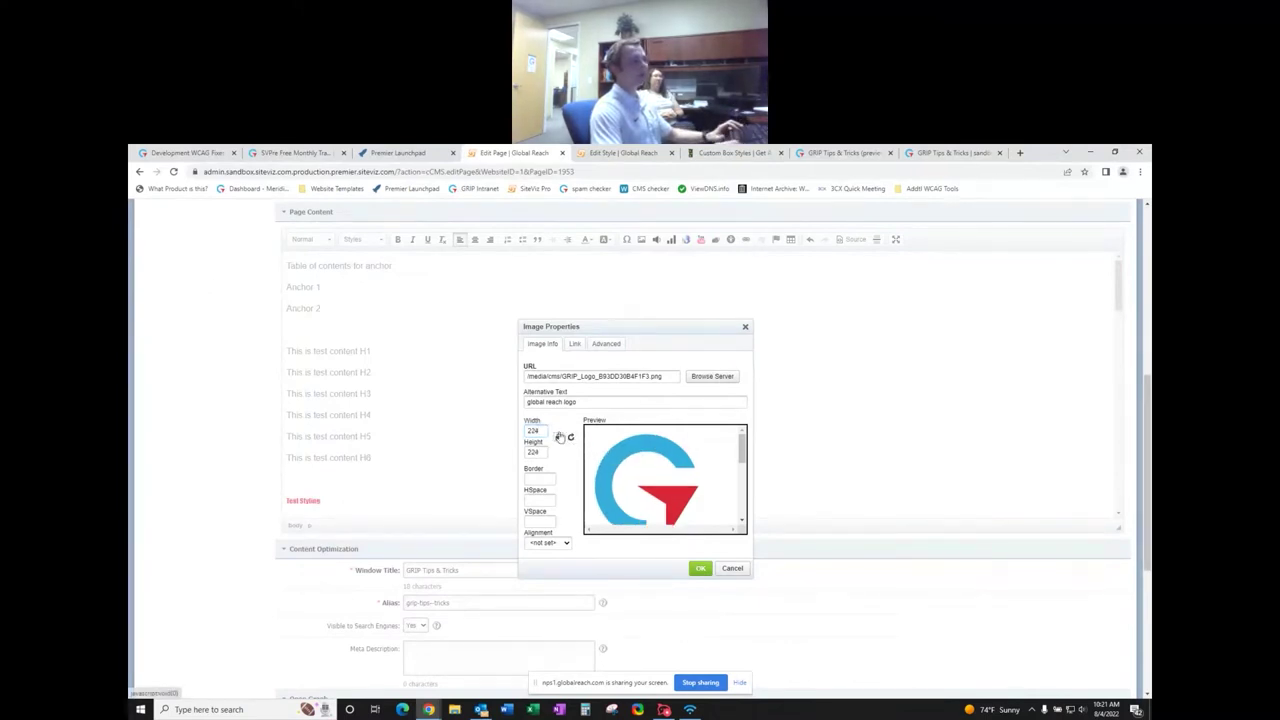
{"action": "double_click", "coordinate": [533, 431]}
{"action": "double_click", "coordinate": [531, 453]}
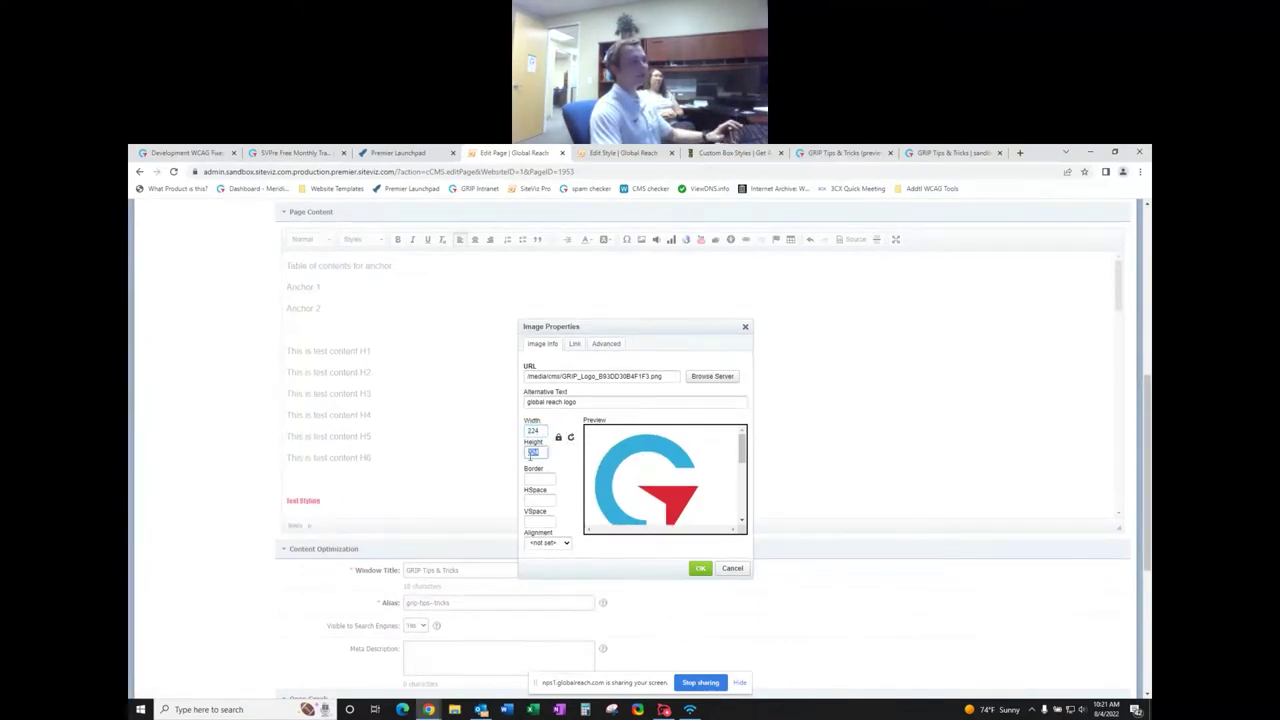
{"action": "type", "text": "224"}
- Try a border of 15 around the logo and clear the border value again
{"action": "left_click", "coordinate": [547, 478]}
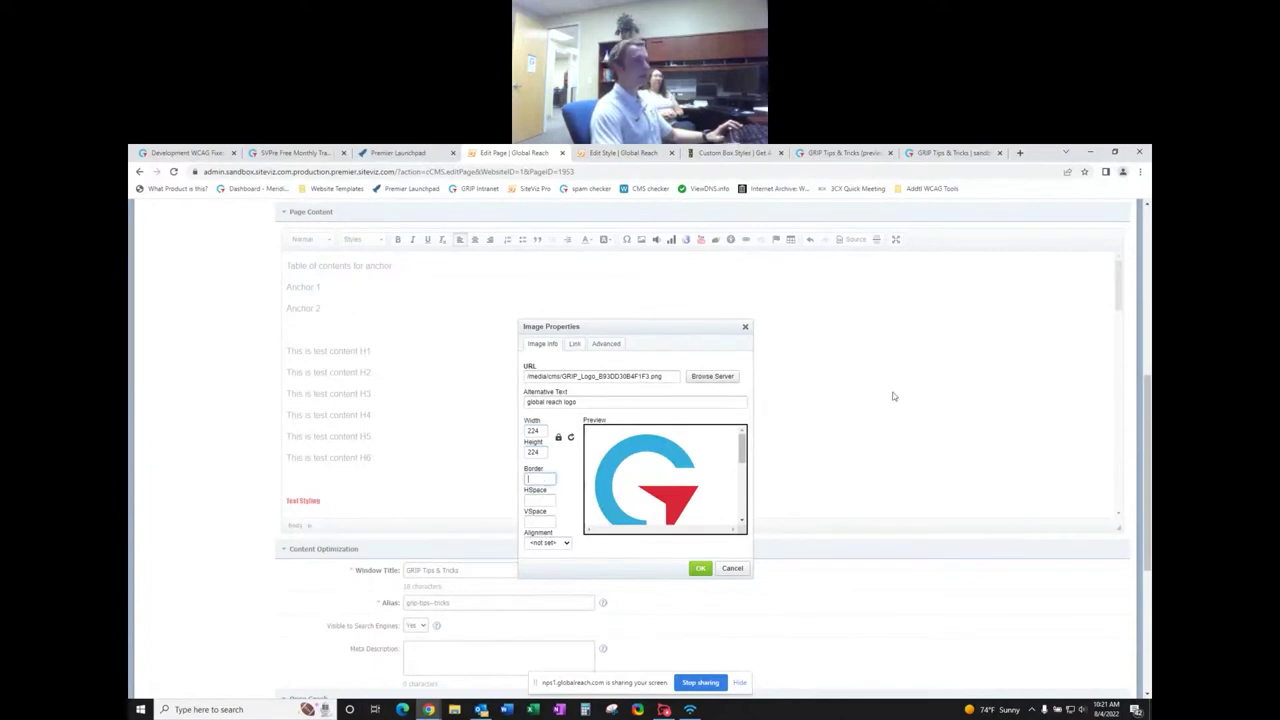
{"action": "type", "text": "15"}
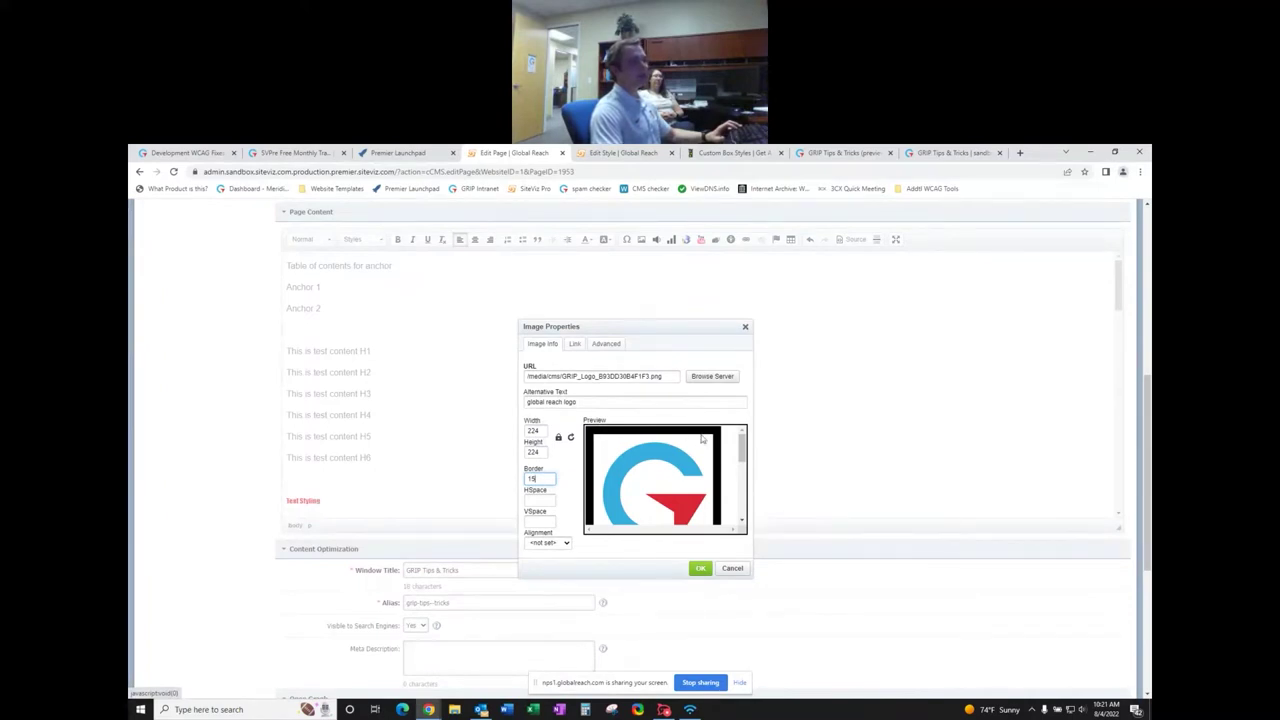
{"action": "key", "text": "BackSpace"}
{"action": "key", "text": "BackSpace"}
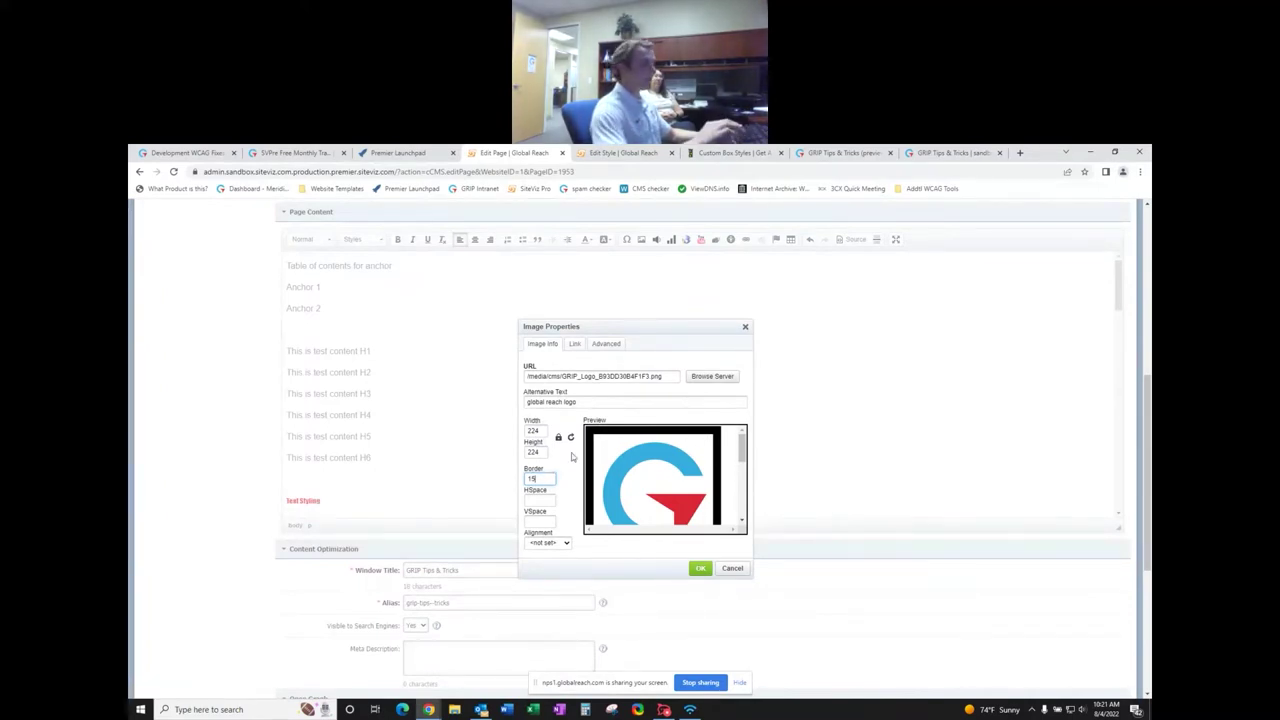
- Set both the horizontal and vertical spacing around the logo to 10
{"action": "left_click", "coordinate": [549, 501]}
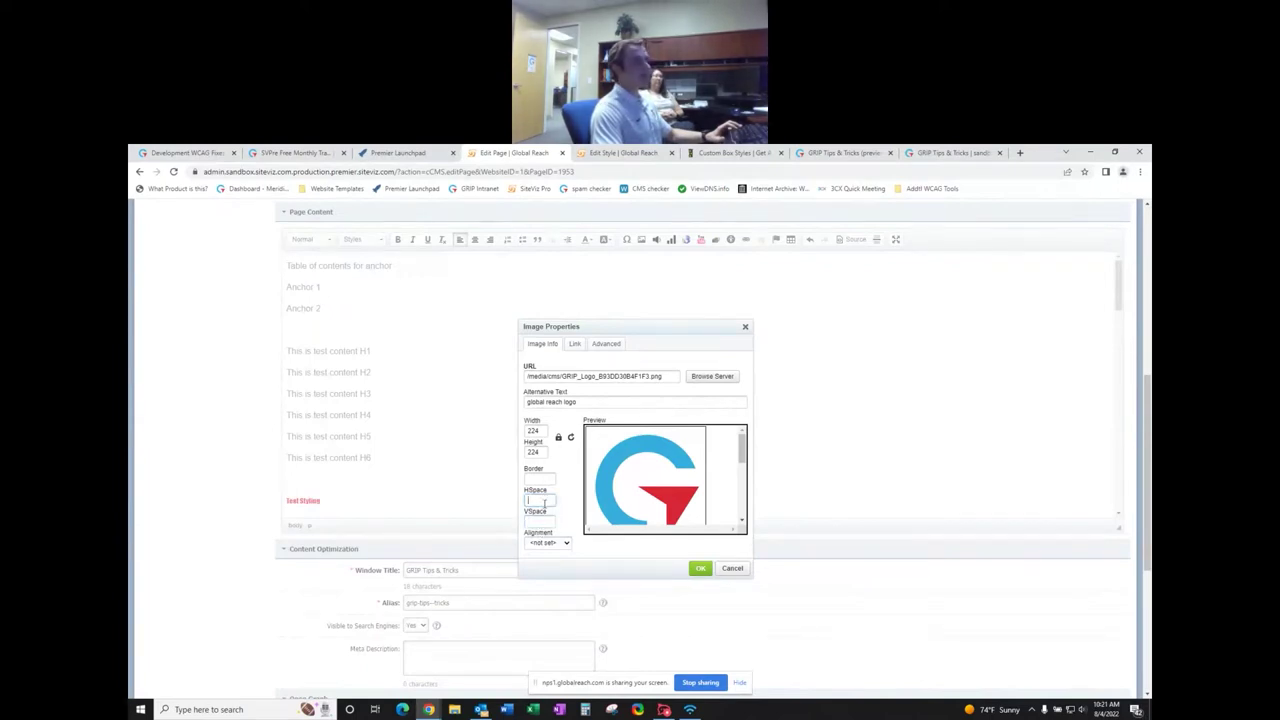
{"action": "left_click_drag", "start_coordinate": [524, 491], "coordinate": [548, 494]}
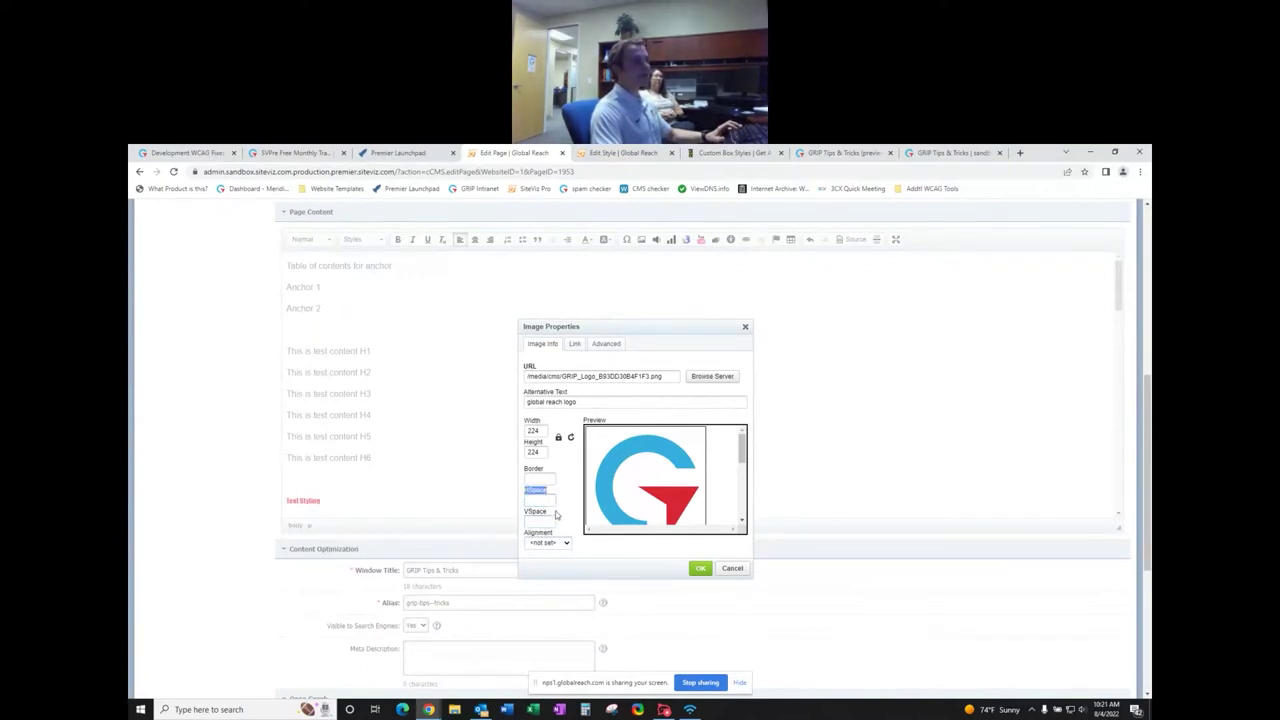
{"action": "left_click", "coordinate": [529, 520]}
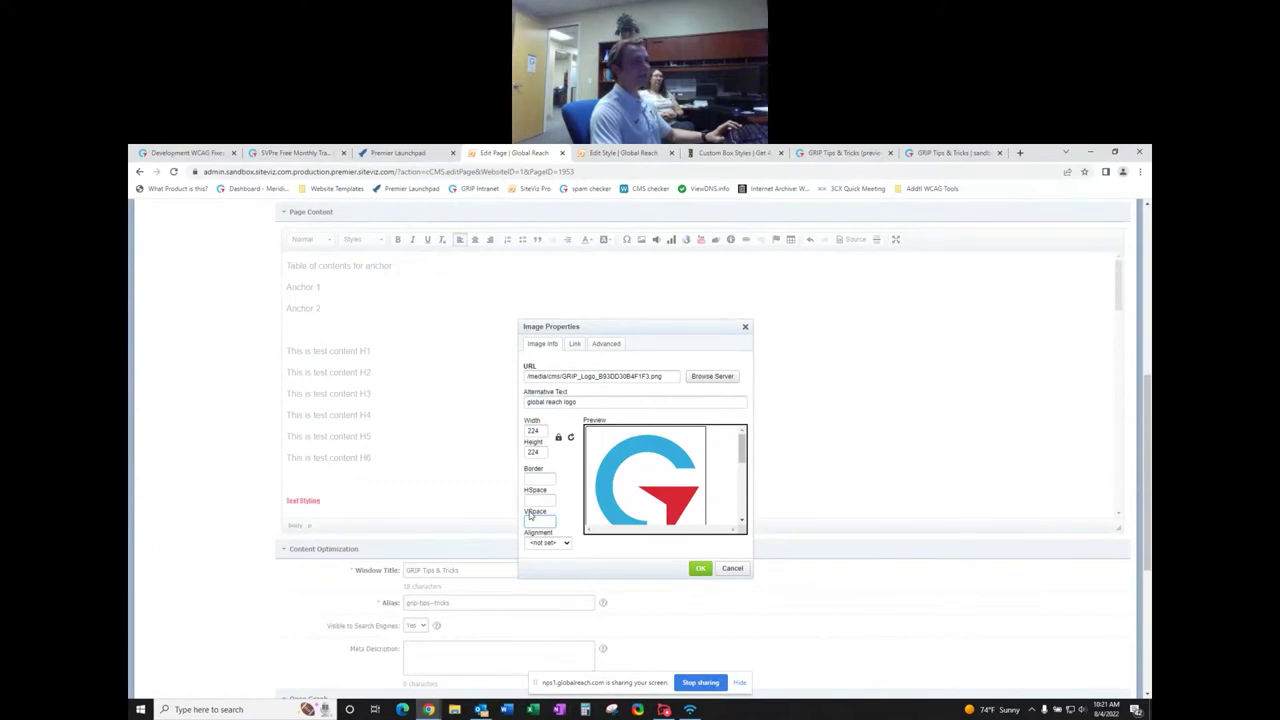
{"action": "left_click", "coordinate": [530, 500]}
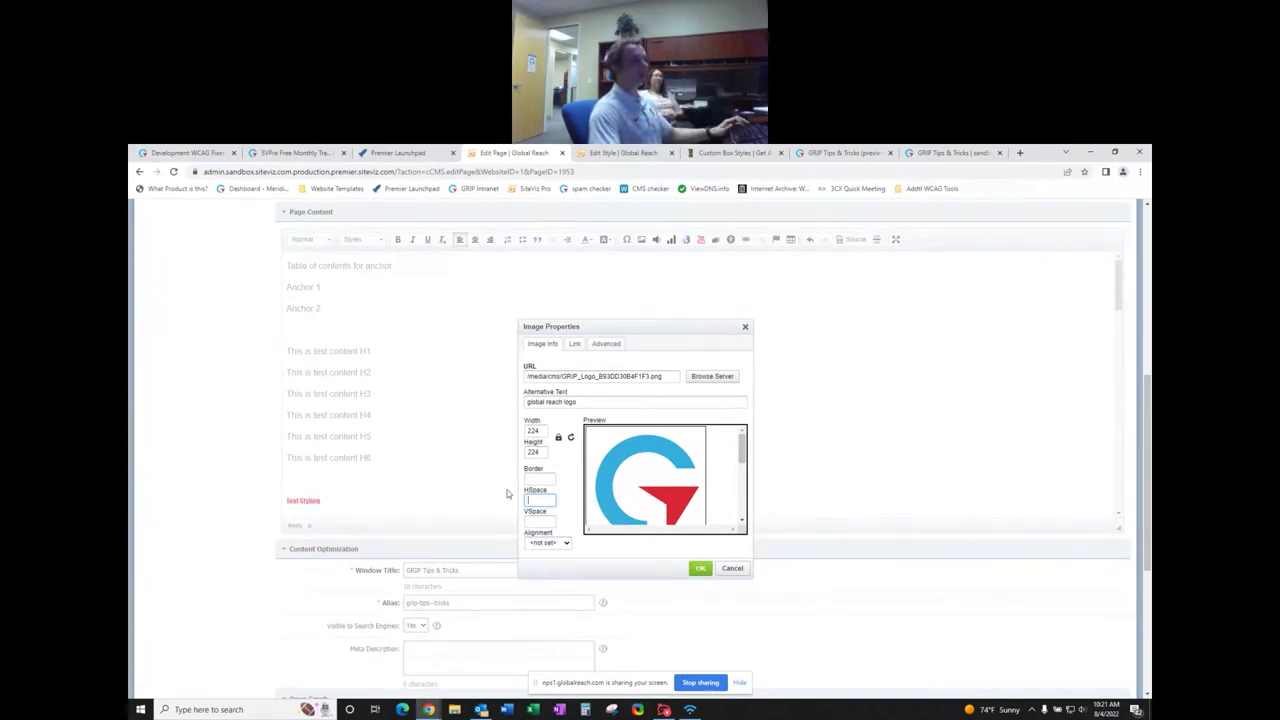
{"action": "scroll", "coordinate": [652, 456], "scroll_direction": "down", "scroll_amount": 1}
{"action": "scroll", "coordinate": [652, 456], "scroll_direction": "down", "scroll_amount": 1}
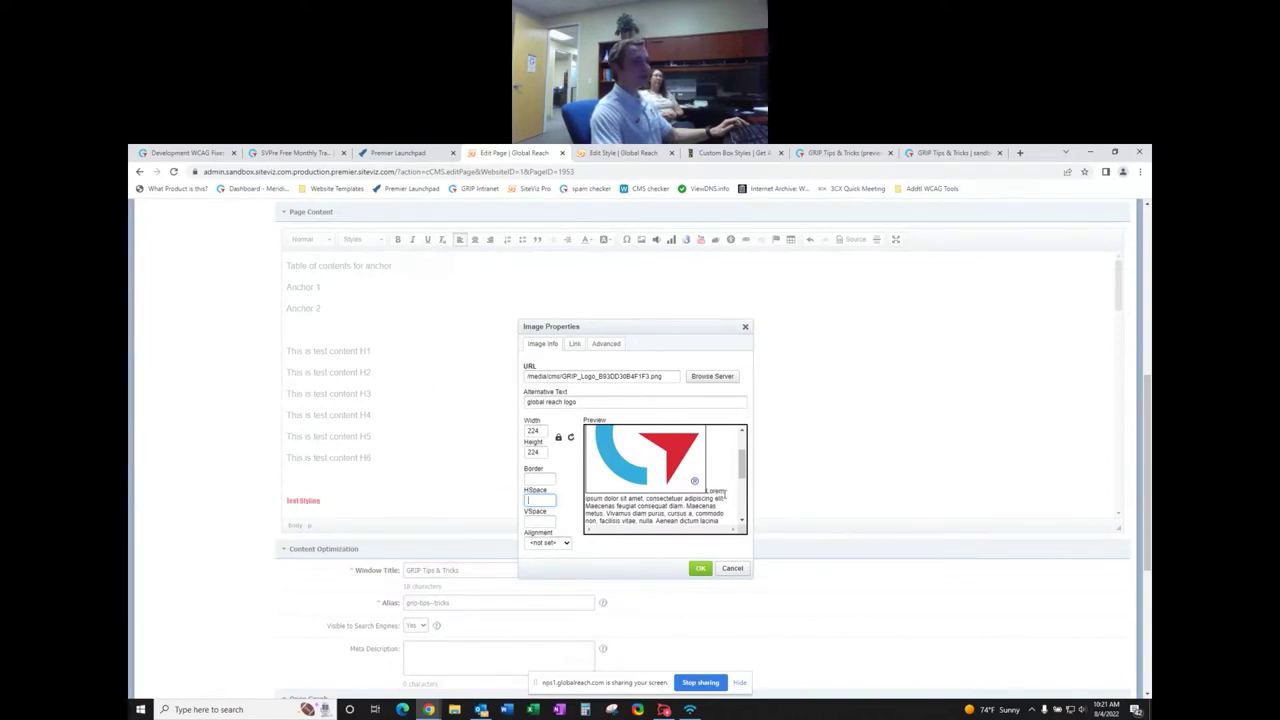
{"action": "left_click_drag", "start_coordinate": [721, 521], "coordinate": [708, 428]}
{"action": "left_click", "coordinate": [710, 484]}
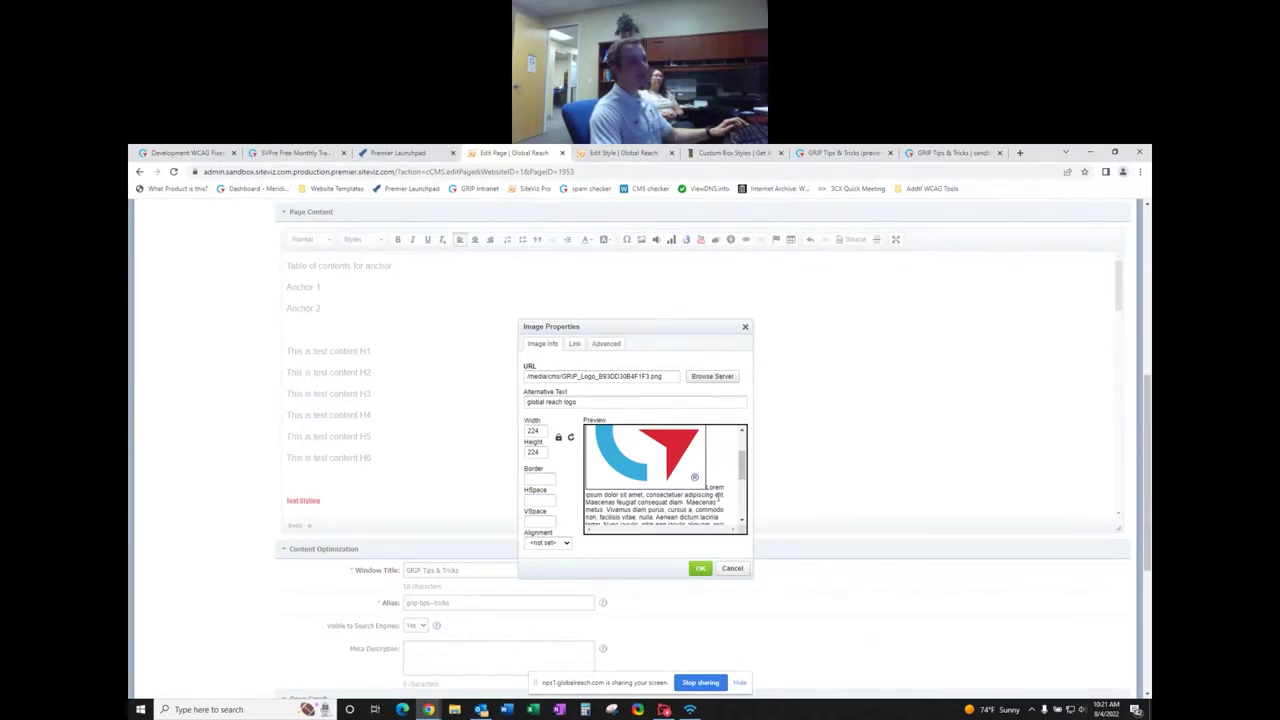
{"action": "left_click", "coordinate": [544, 501]}
{"action": "type", "text": "10"}
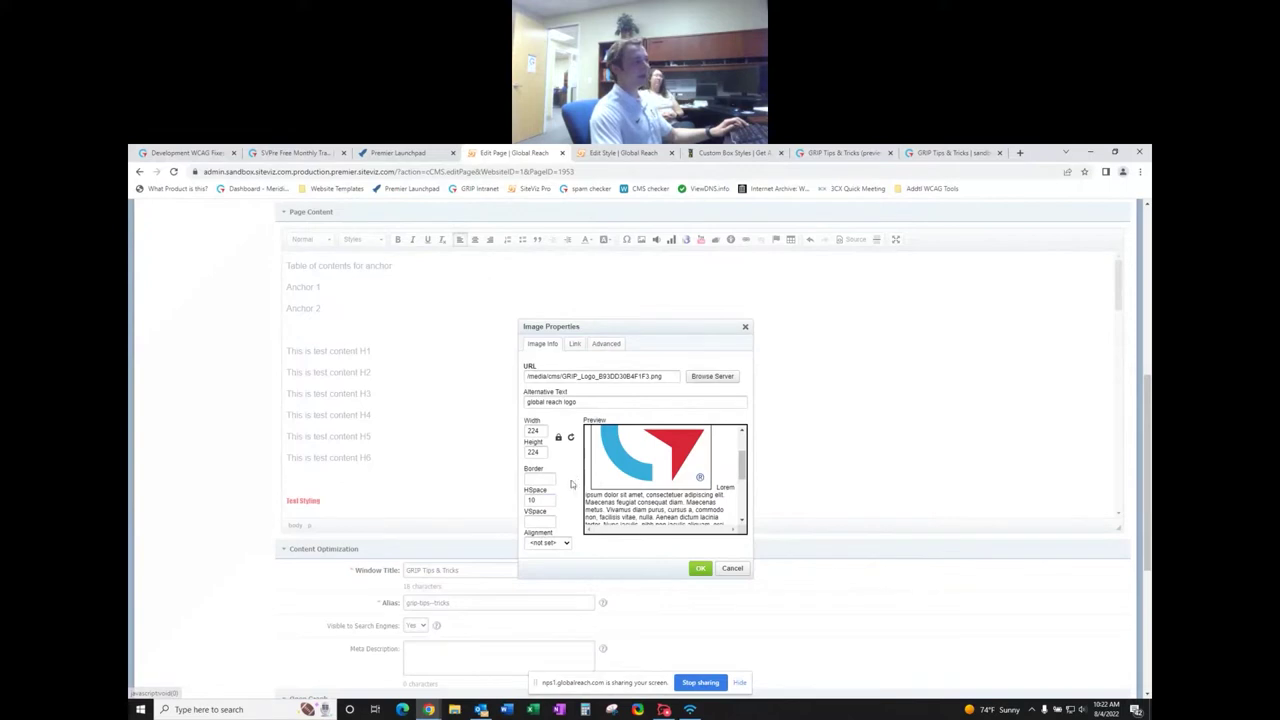
{"action": "left_click", "coordinate": [529, 522]}
{"action": "type", "text": "10"}
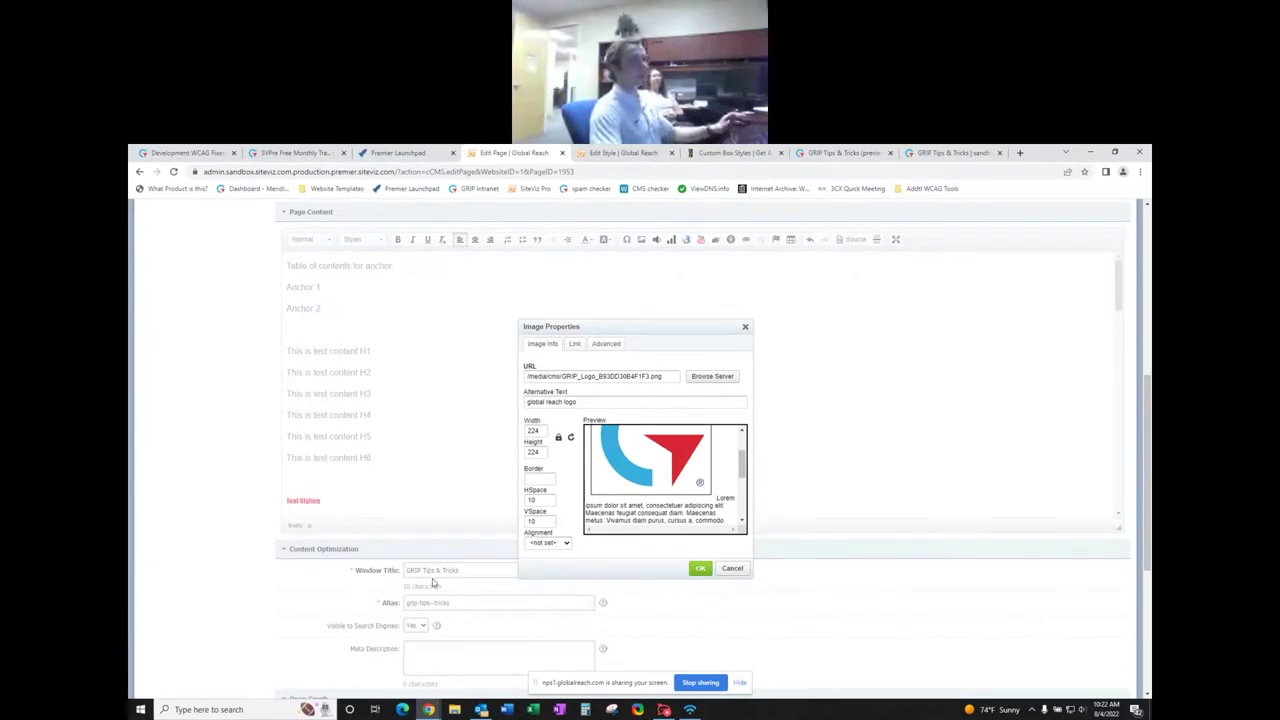
- Set the logo's alignment to Left so the text wraps beside it
{"action": "left_click", "coordinate": [560, 543]}
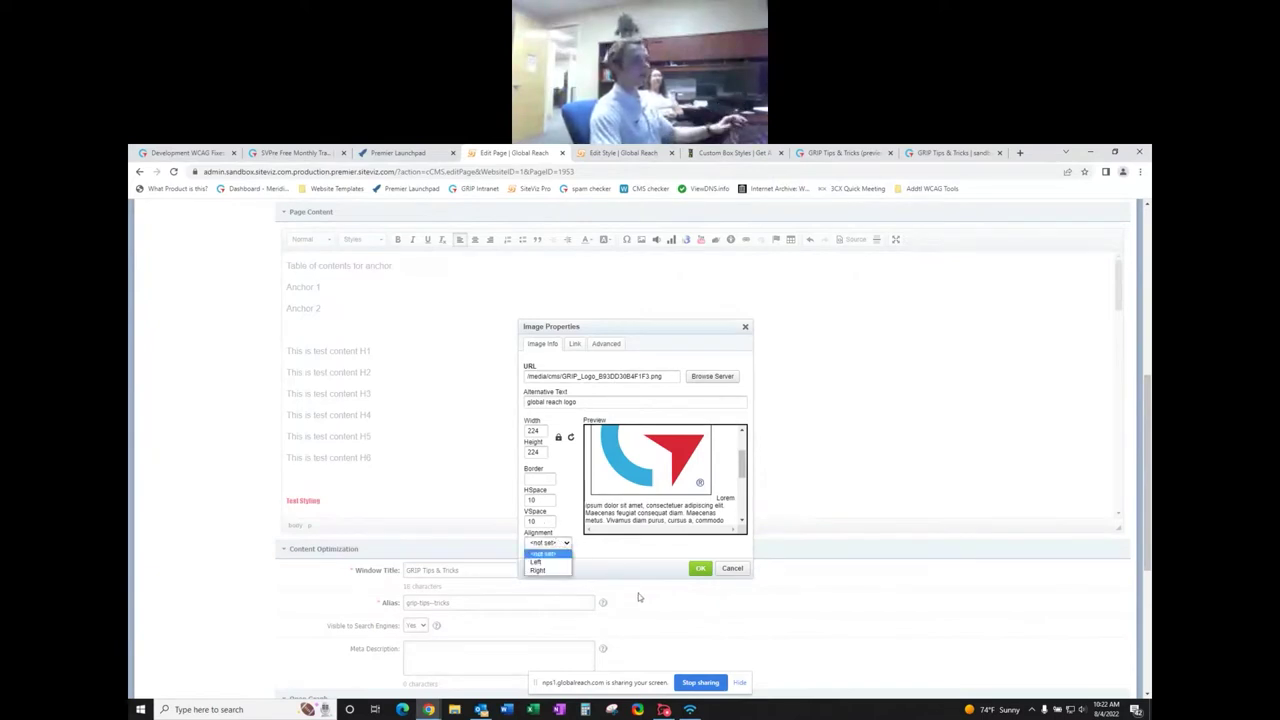
{"action": "left_click", "coordinate": [548, 563]}
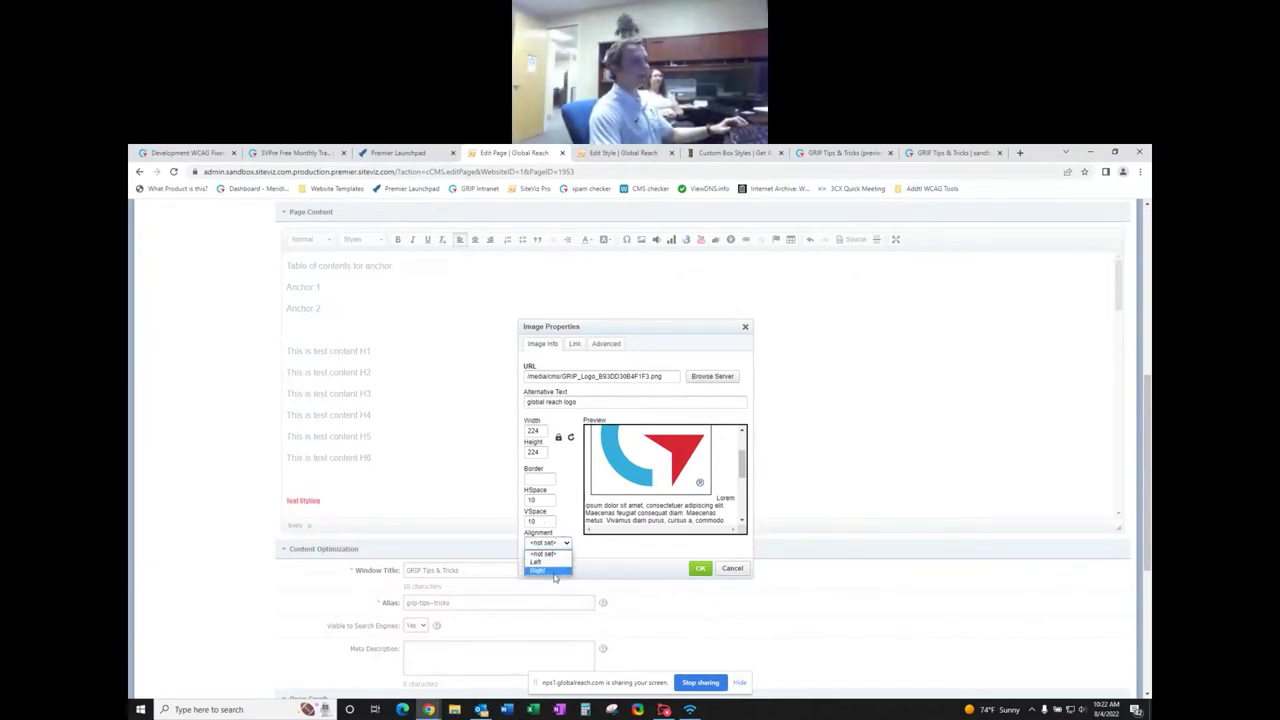
{"action": "right_click", "coordinate": [560, 562]}
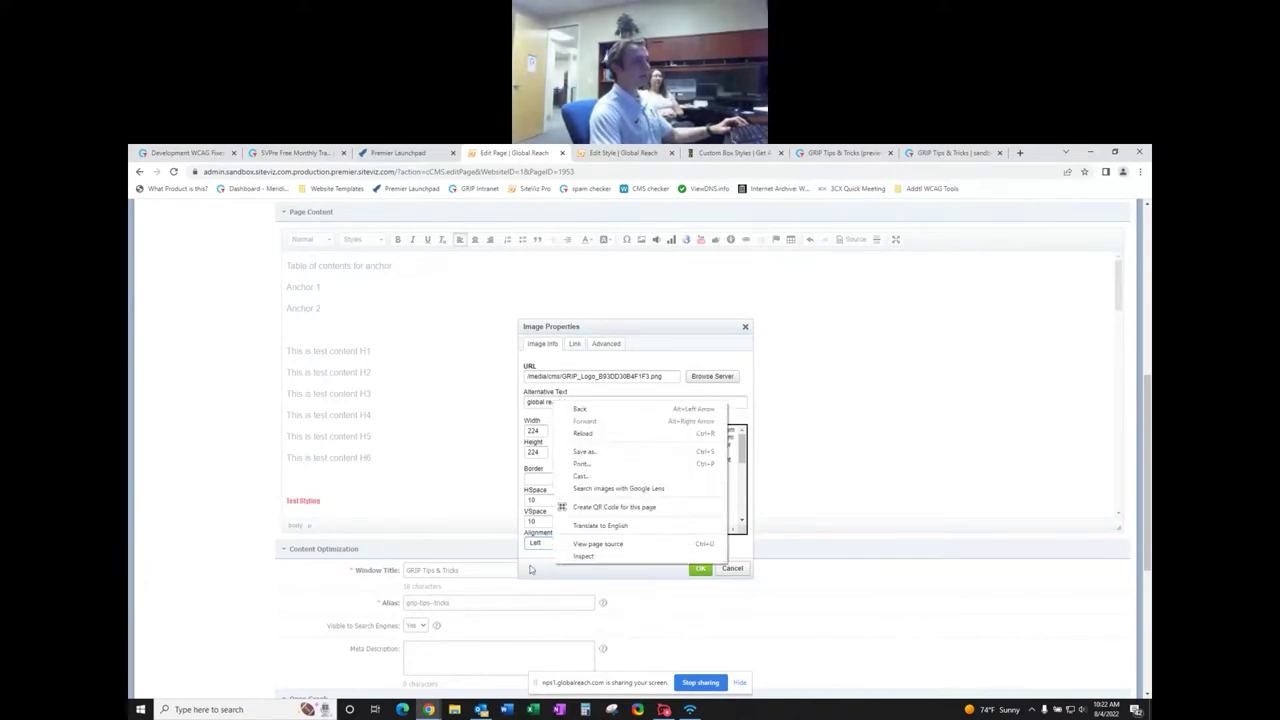
{"action": "key", "text": "Escape"}
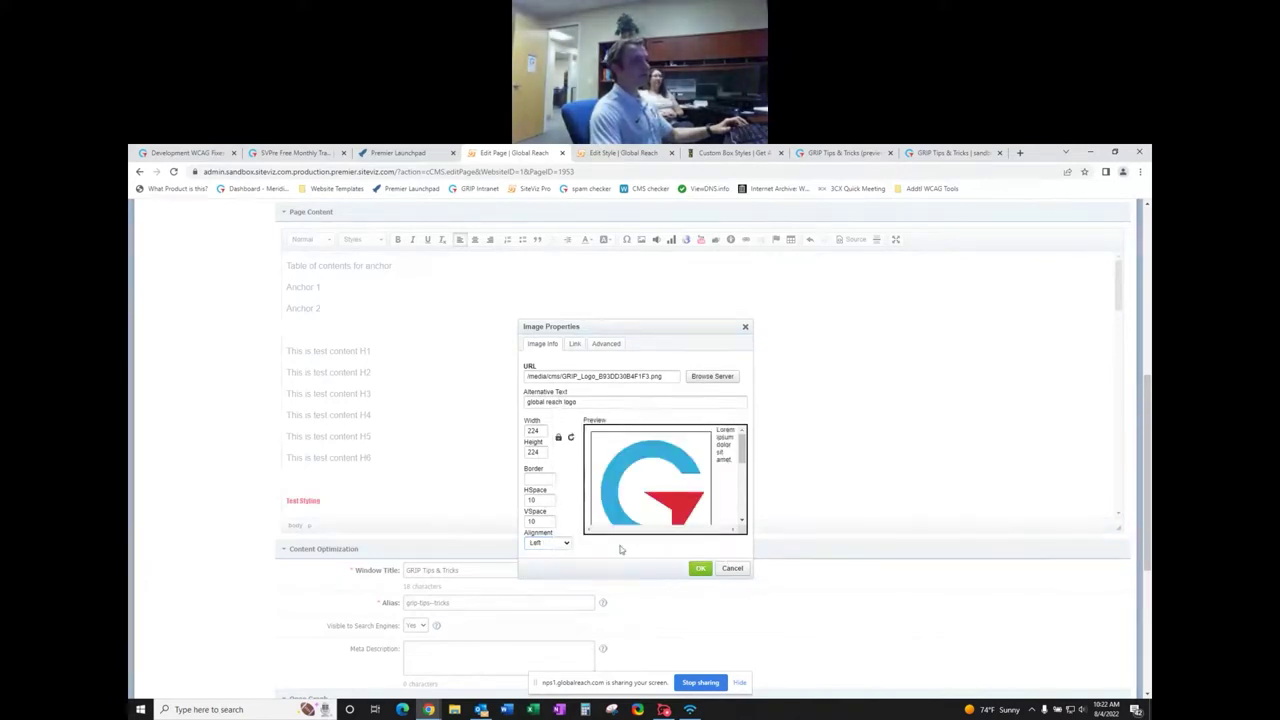
- Examine the logo's link settings and browse the server's Pages and Website Files folders for possible link destinations
{"action": "left_click", "coordinate": [576, 348]}
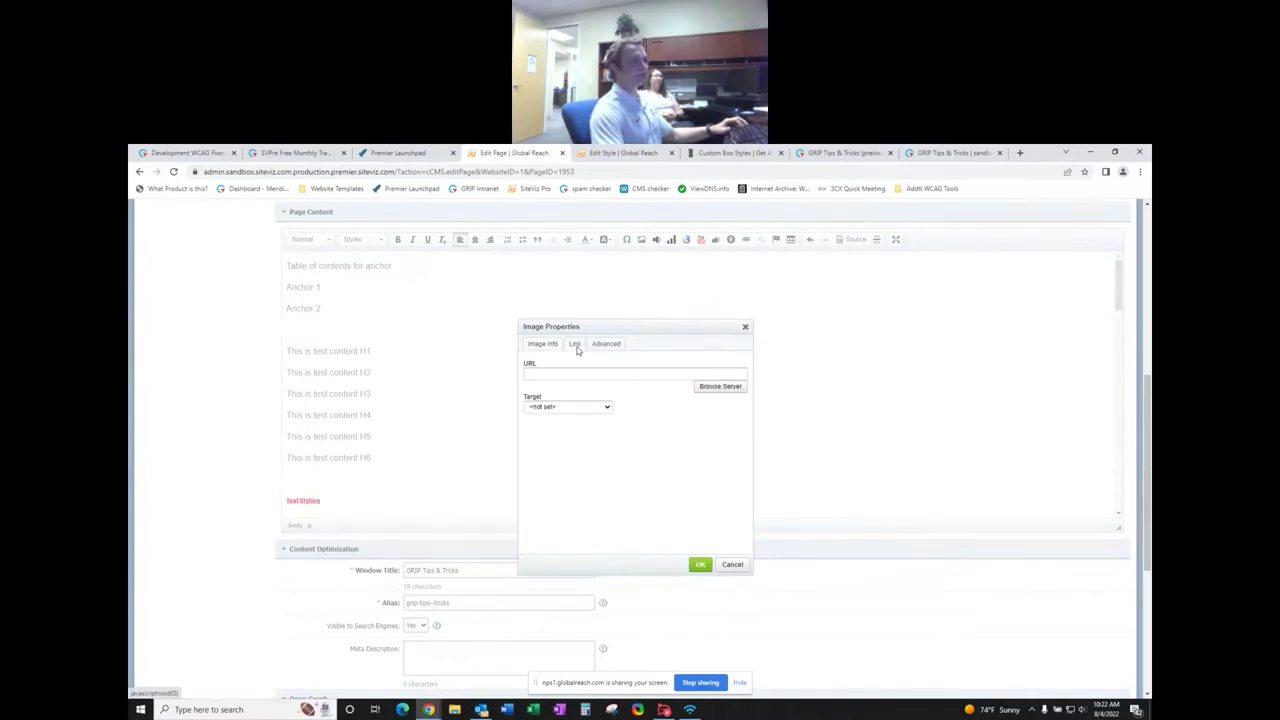
{"action": "left_click", "coordinate": [585, 371]}
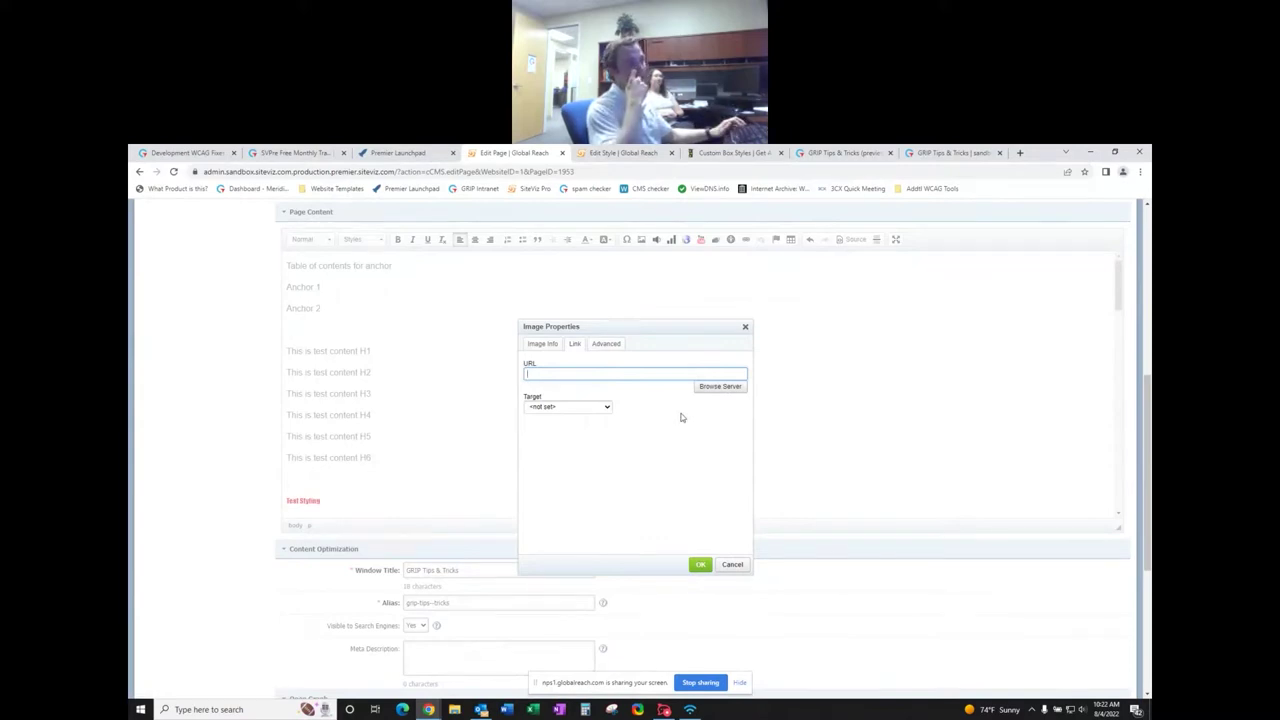
{"action": "left_click", "coordinate": [711, 386]}
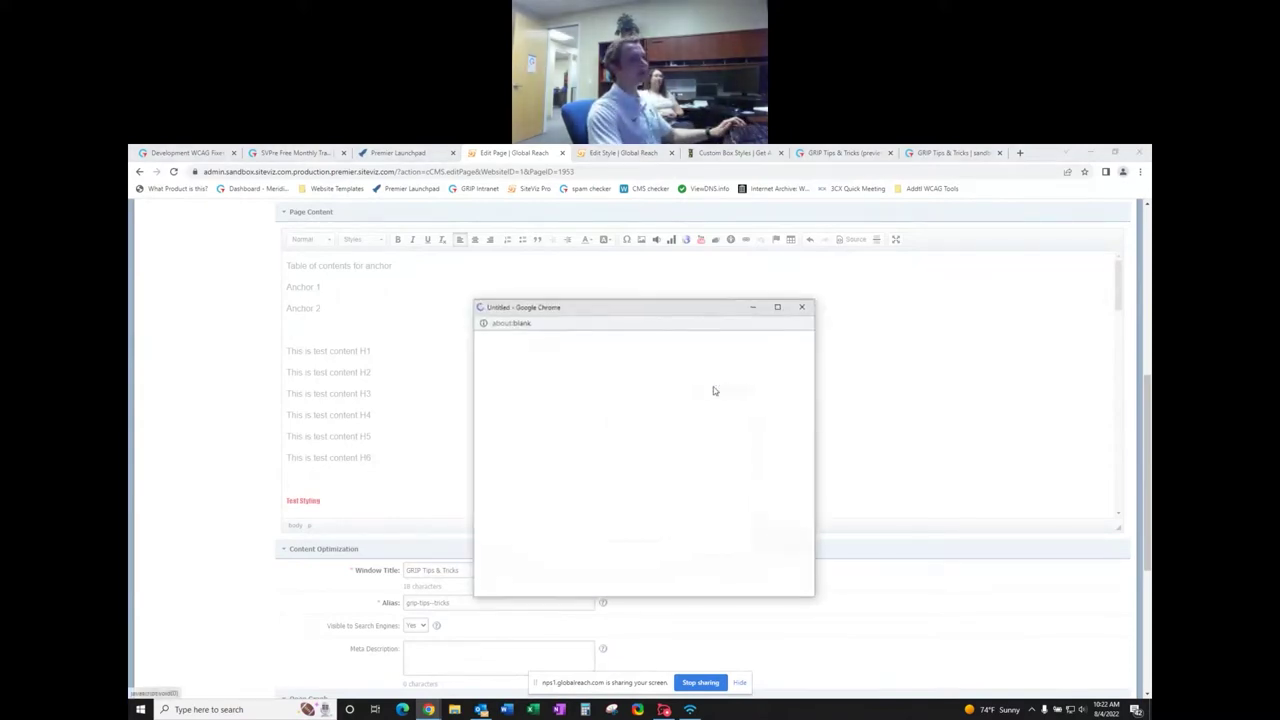
{"action": "left_click", "coordinate": [486, 342]}
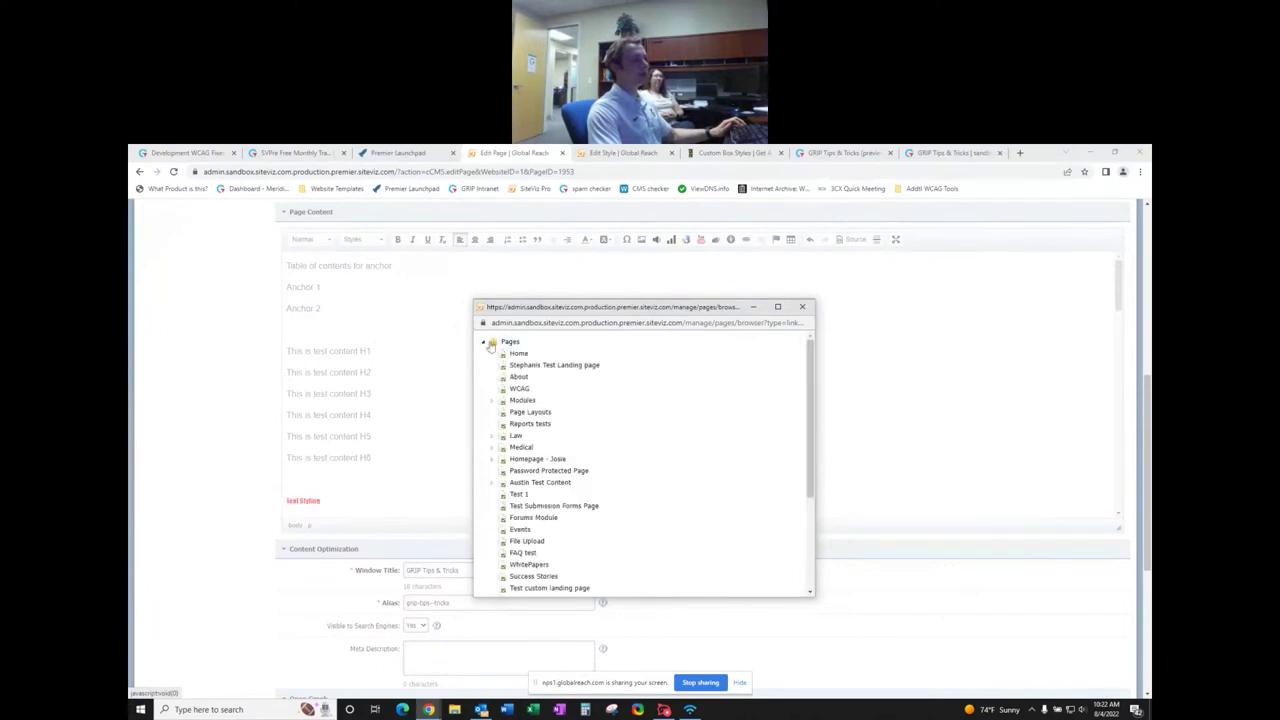
{"action": "left_click", "coordinate": [484, 343]}
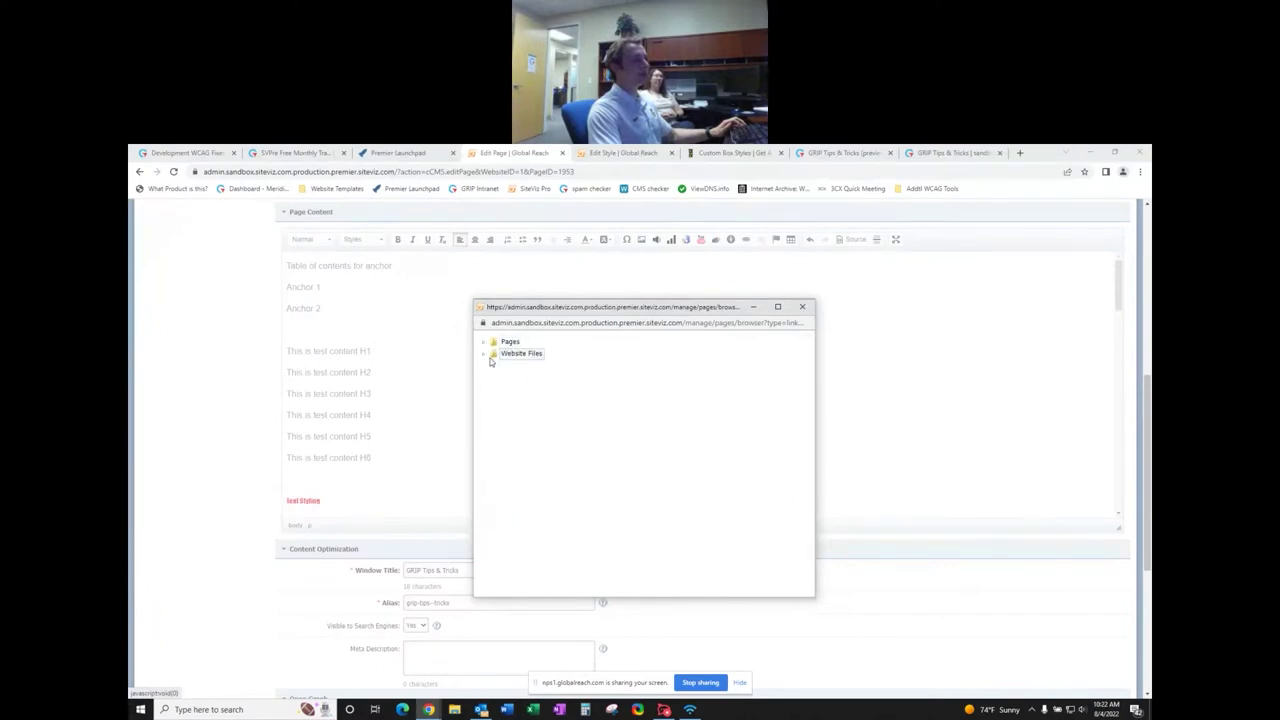
{"action": "left_click", "coordinate": [484, 354]}
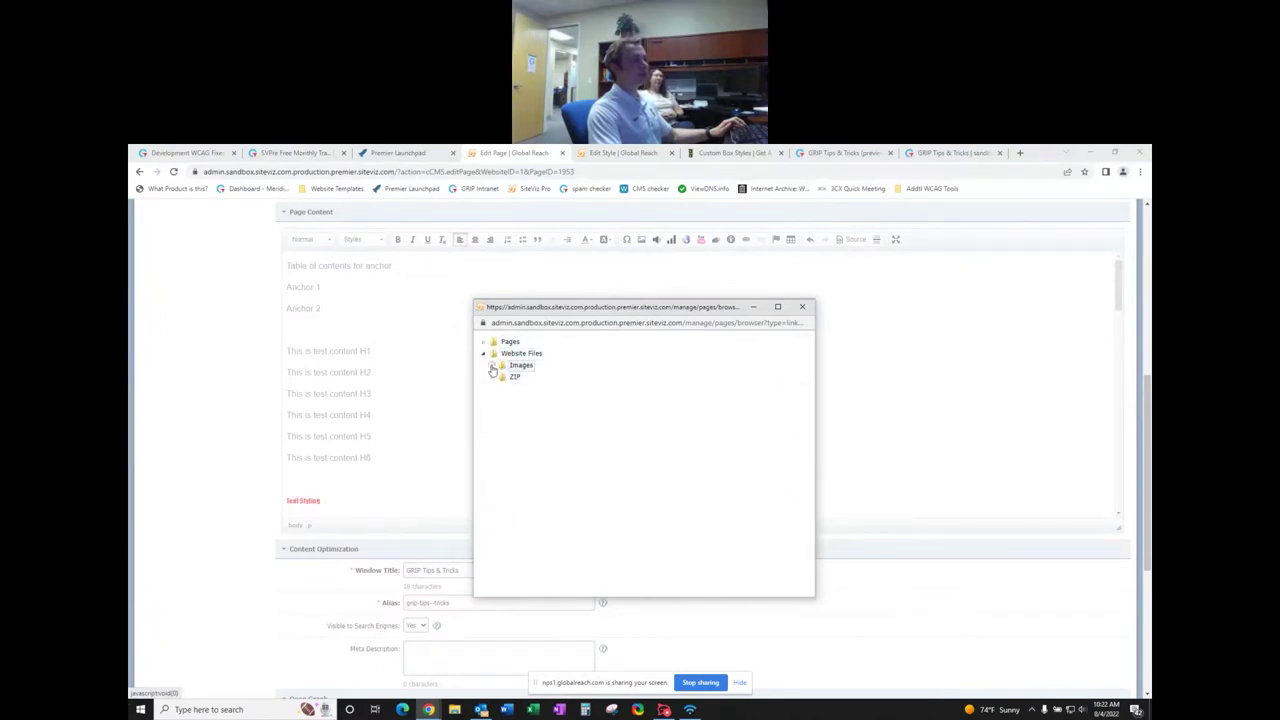
{"action": "left_click", "coordinate": [492, 367]}
{"action": "left_click", "coordinate": [802, 306]}
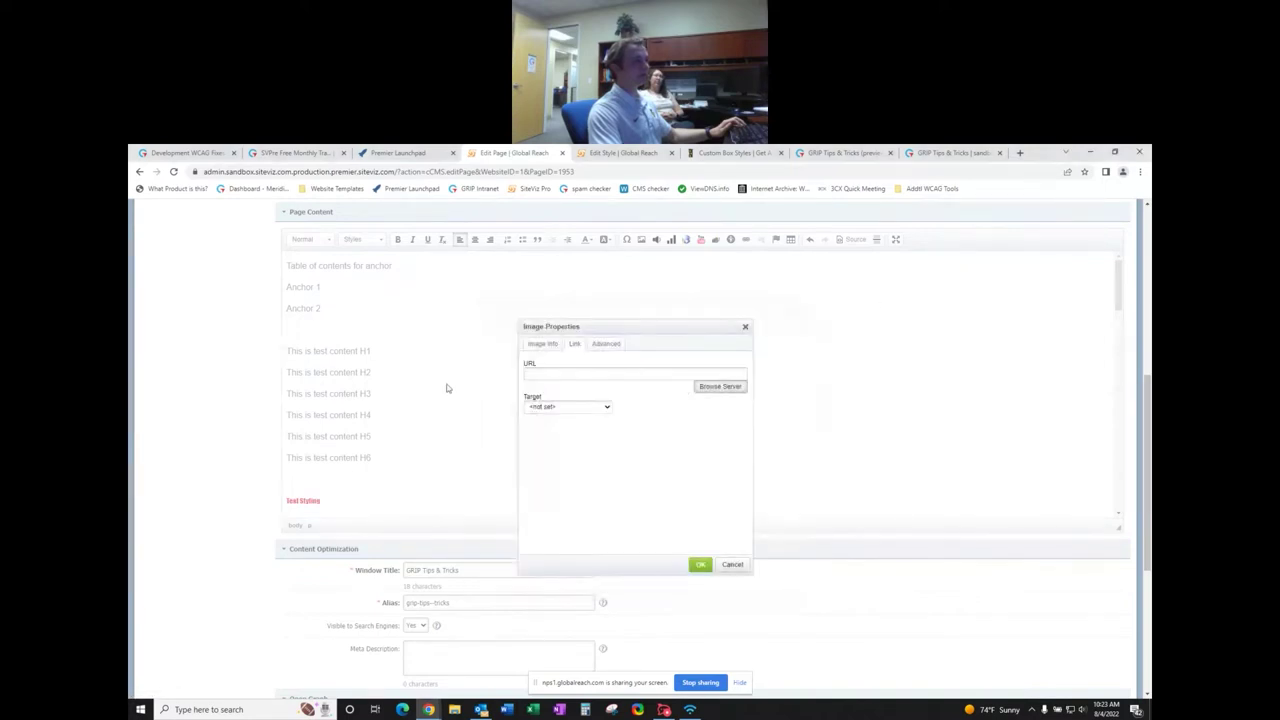
- Examine the logo's link URL and target window options, and review the image's advanced properties
{"action": "left_click", "coordinate": [640, 375]}
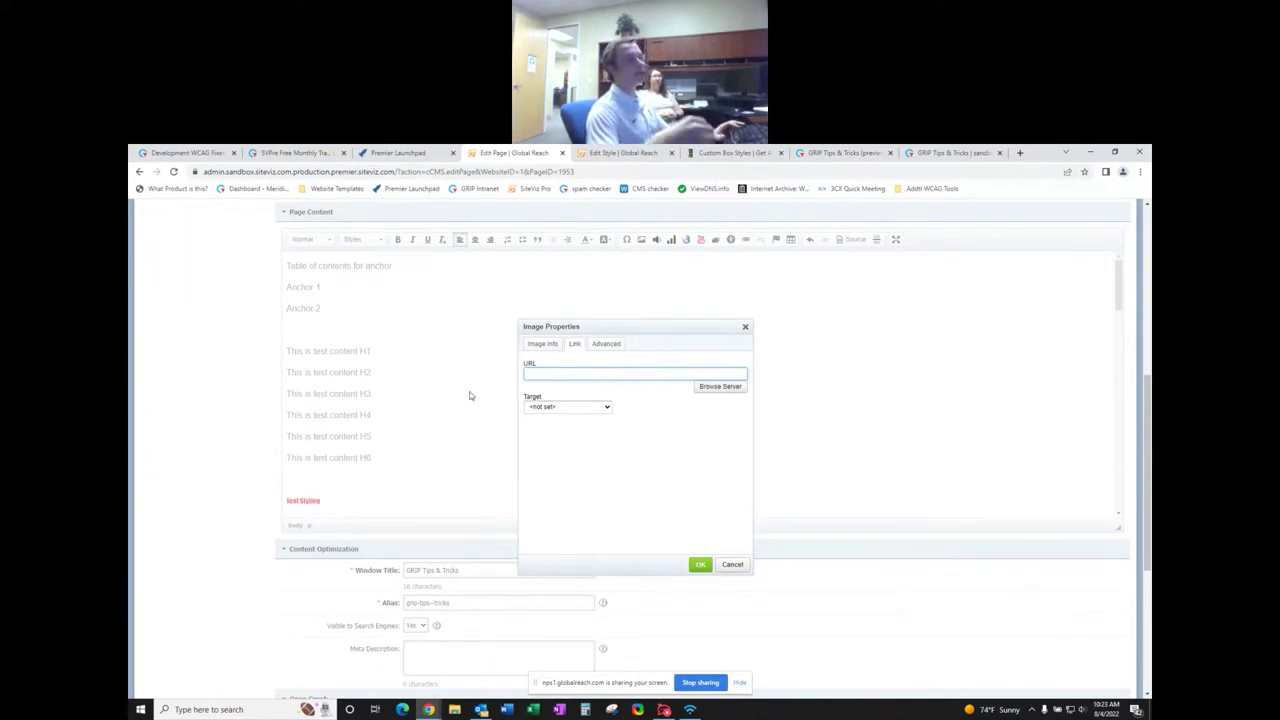
{"action": "left_click", "coordinate": [557, 407]}
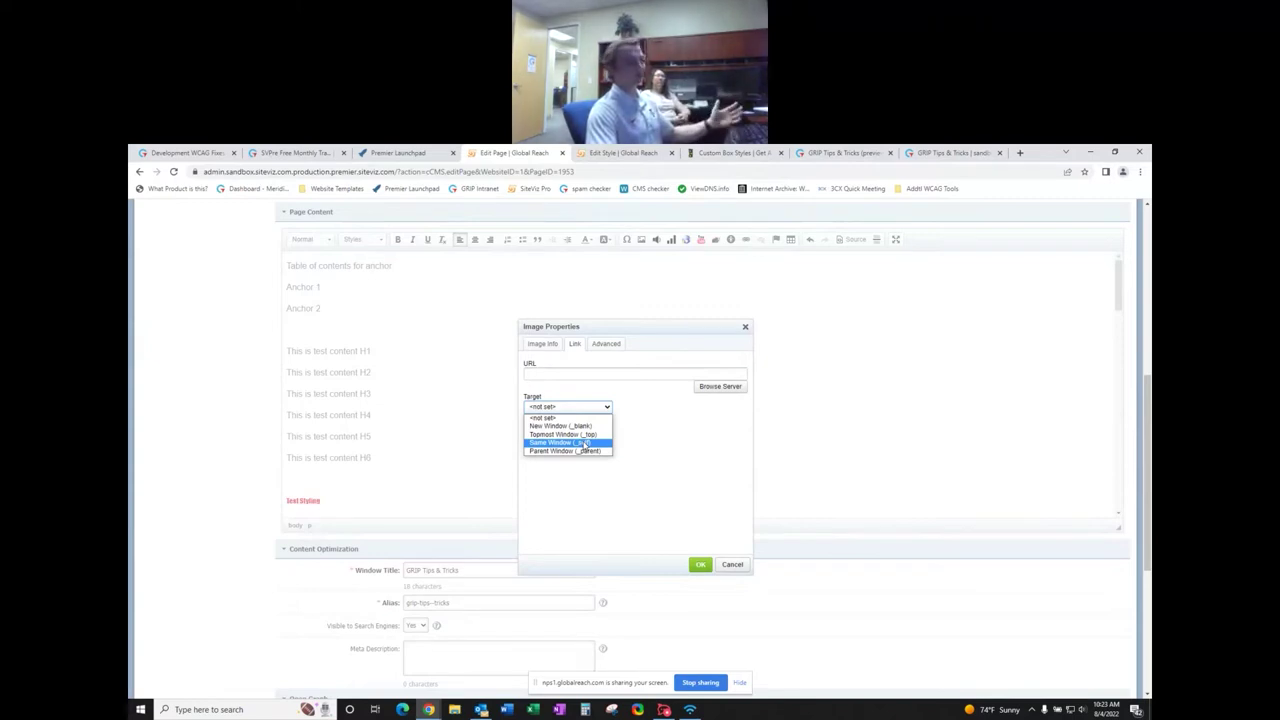
{"action": "left_click", "coordinate": [693, 429]}
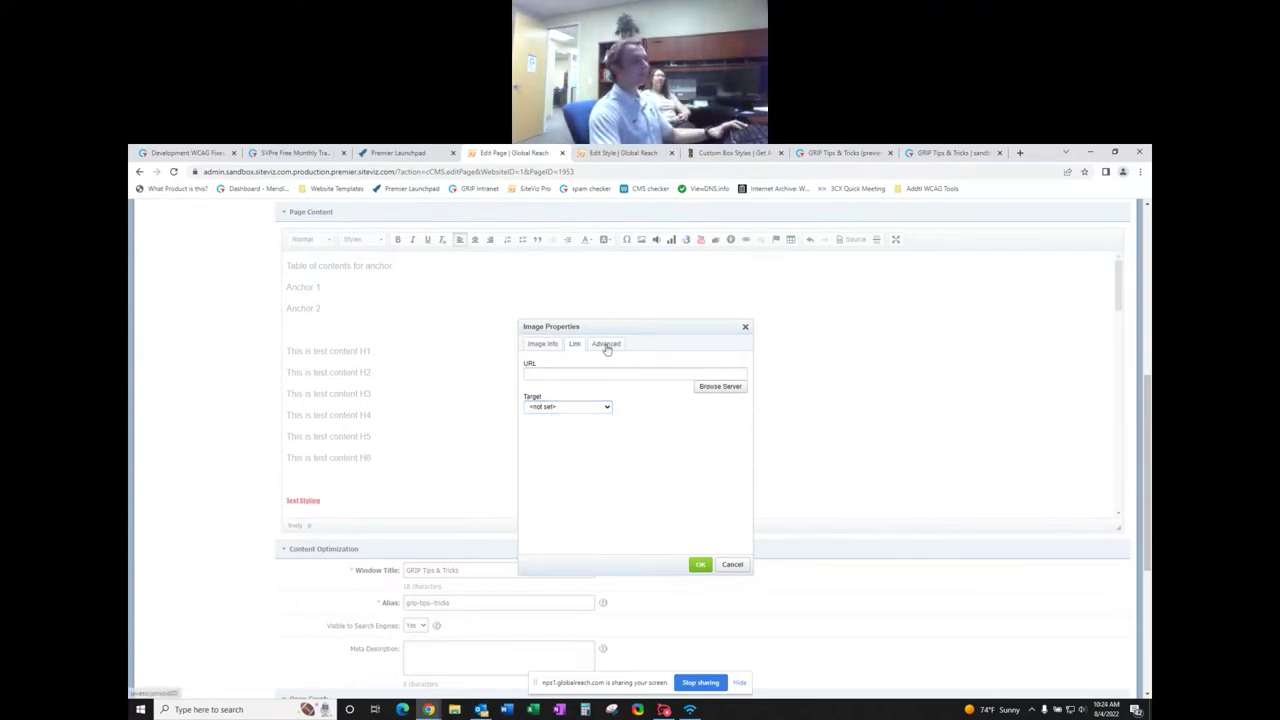
{"action": "left_click", "coordinate": [606, 344]}
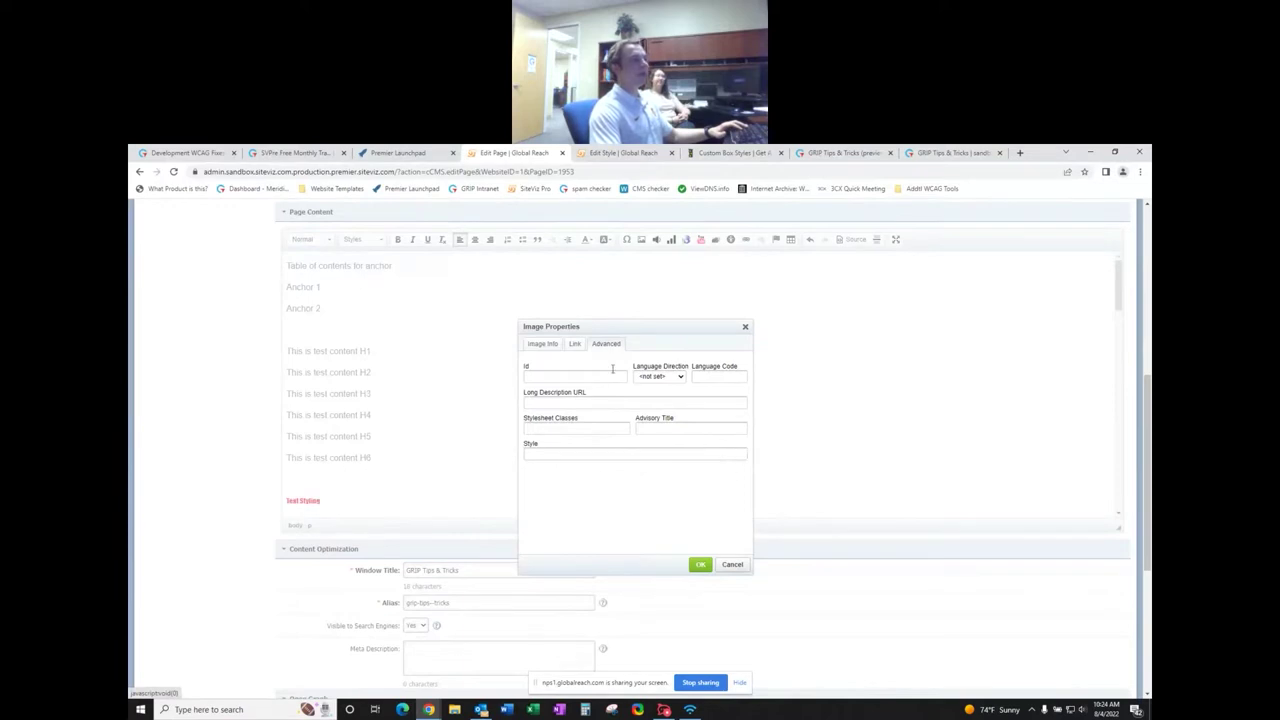
{"action": "left_click", "coordinate": [542, 346]}
{"action": "left_click", "coordinate": [615, 345]}
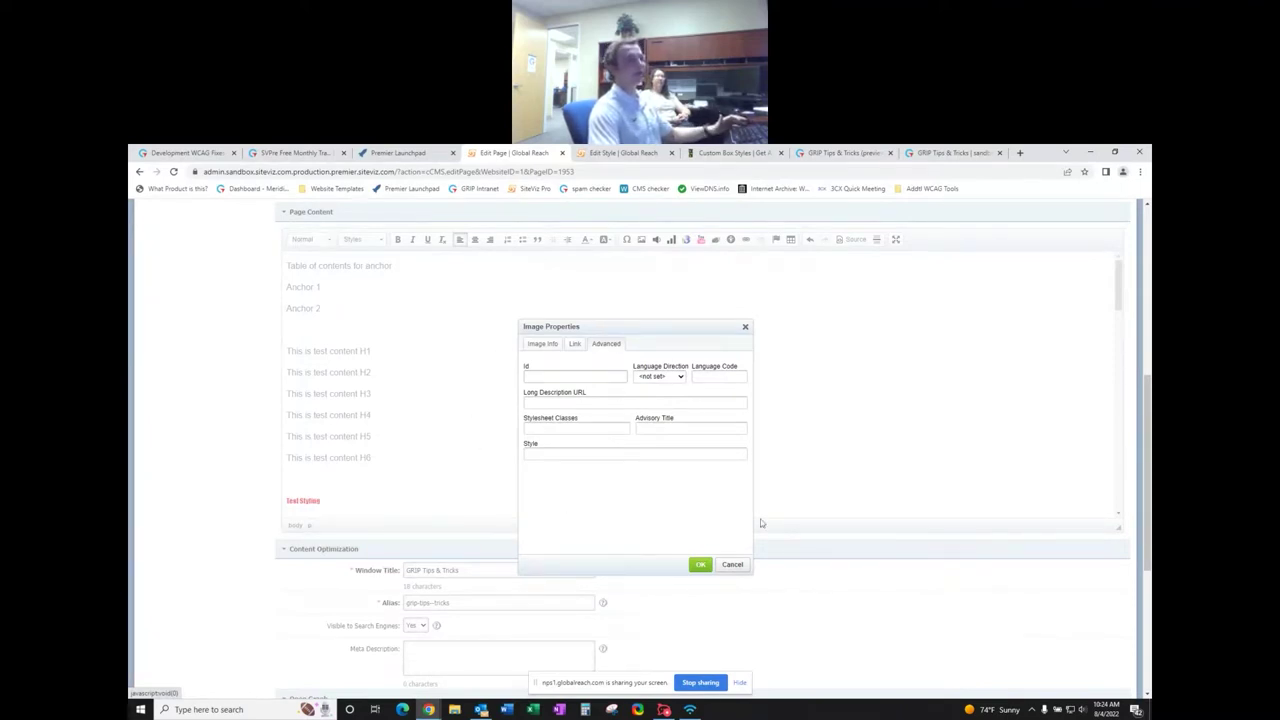
- Insert the configured logo into the page content beside the test heading lines and select it there
{"action": "left_click", "coordinate": [542, 343]}
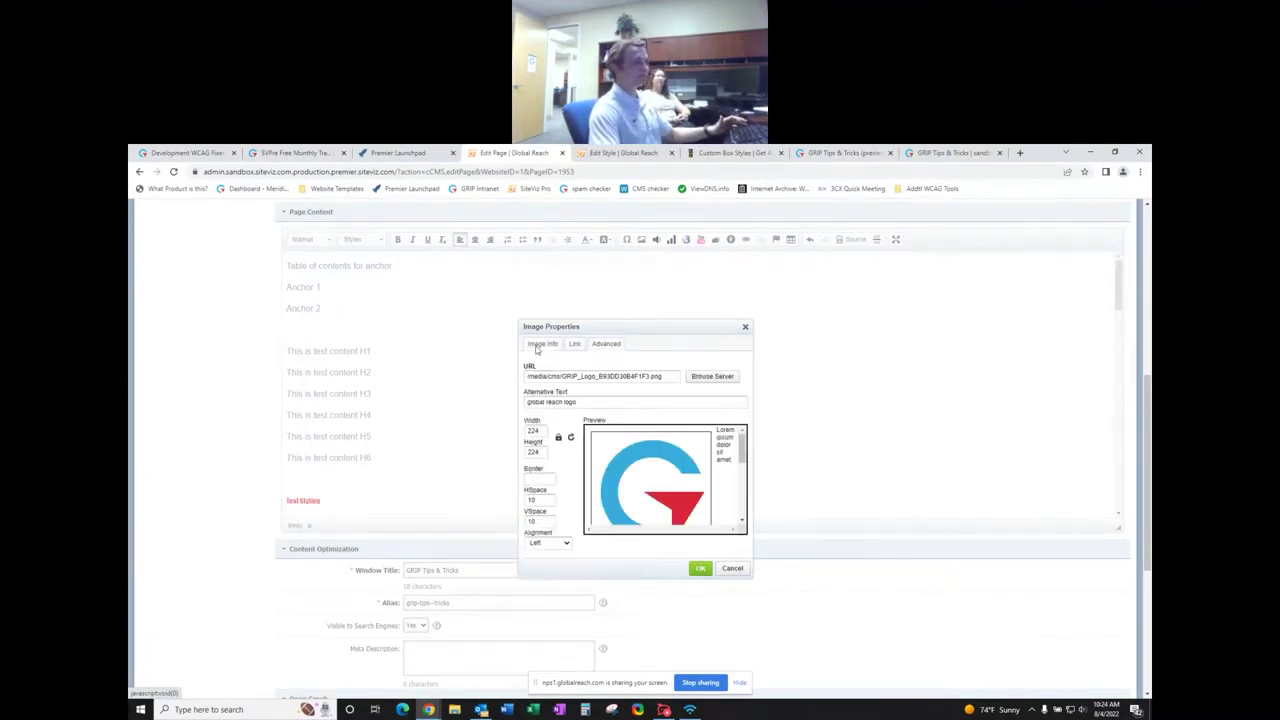
{"action": "left_click", "coordinate": [700, 568]}
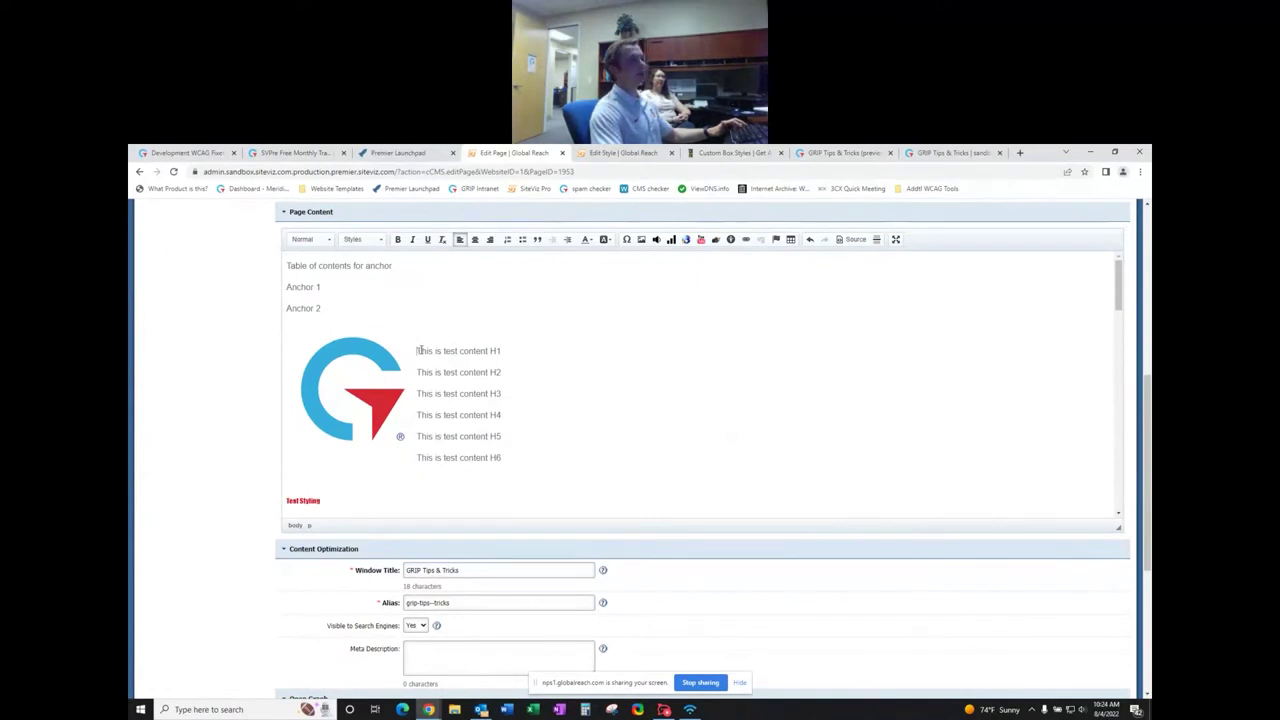
{"action": "left_click", "coordinate": [345, 400]}
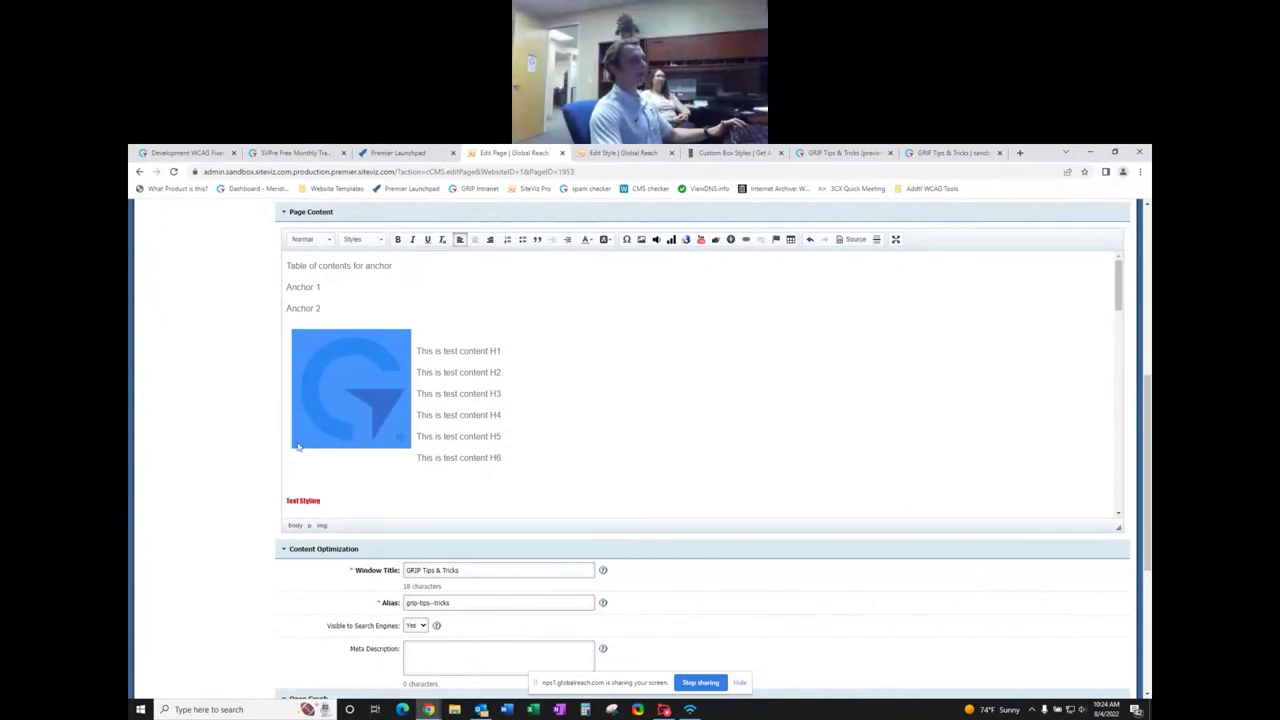
- Add six blank lines before "This is test content H1" to move the test lines below the logo
{"action": "left_click", "coordinate": [414, 350]}
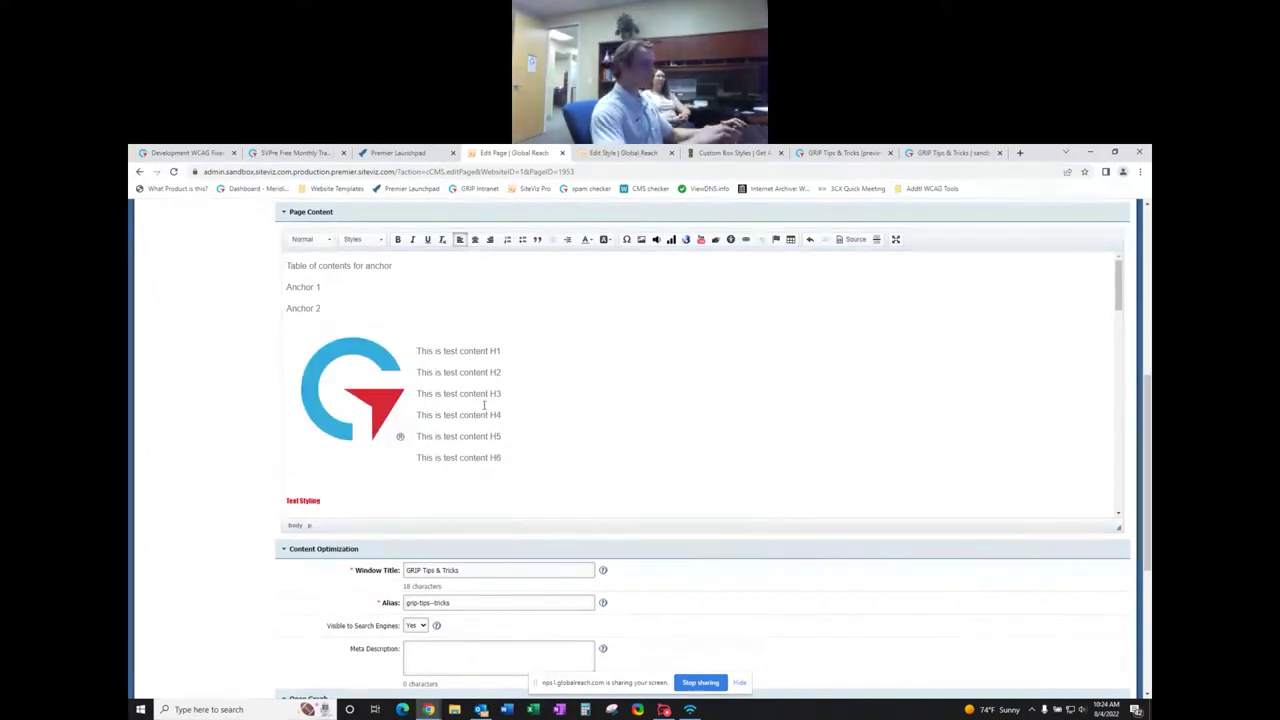
{"action": "key", "text": "Return"}
{"action": "key", "text": "Return"}
{"action": "key", "text": "Return"}
{"action": "key", "text": "Return"}
{"action": "key", "text": "Return"}
{"action": "key", "text": "Return"}
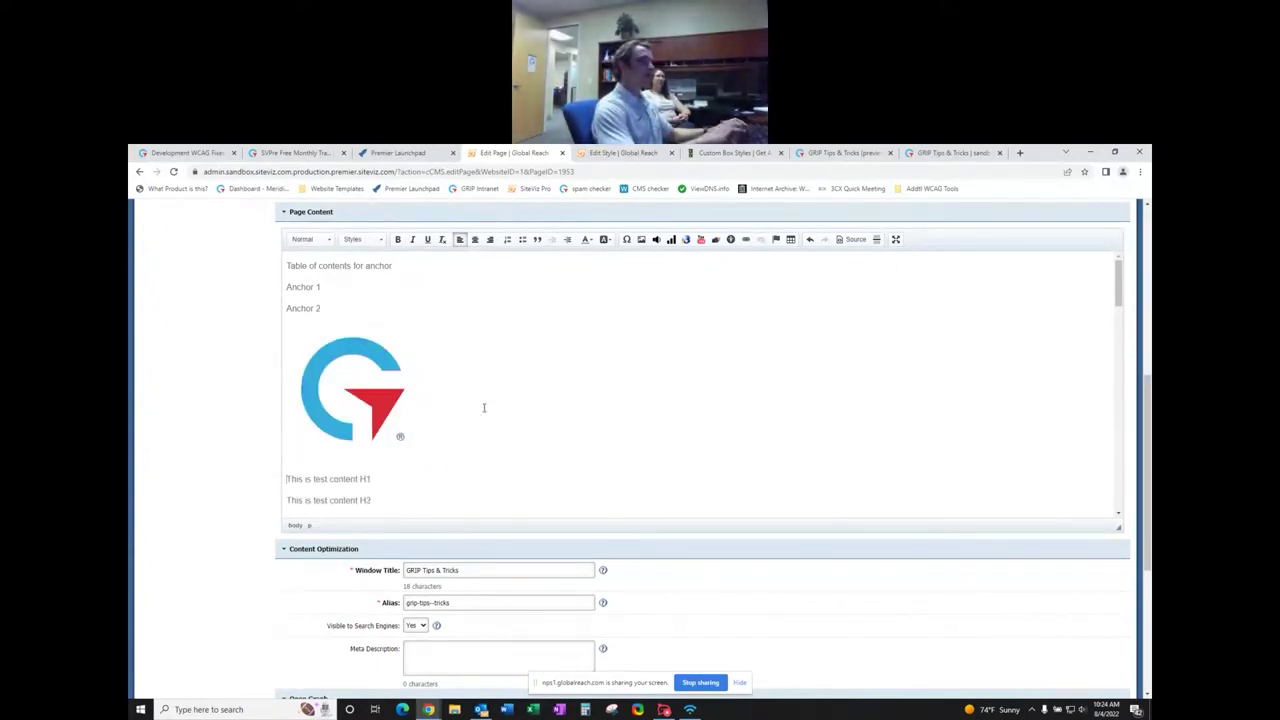
{"action": "scroll", "coordinate": [485, 425], "scroll_direction": "down", "scroll_amount": 1}
{"action": "scroll", "coordinate": [485, 425], "scroll_direction": "down", "scroll_amount": 1}
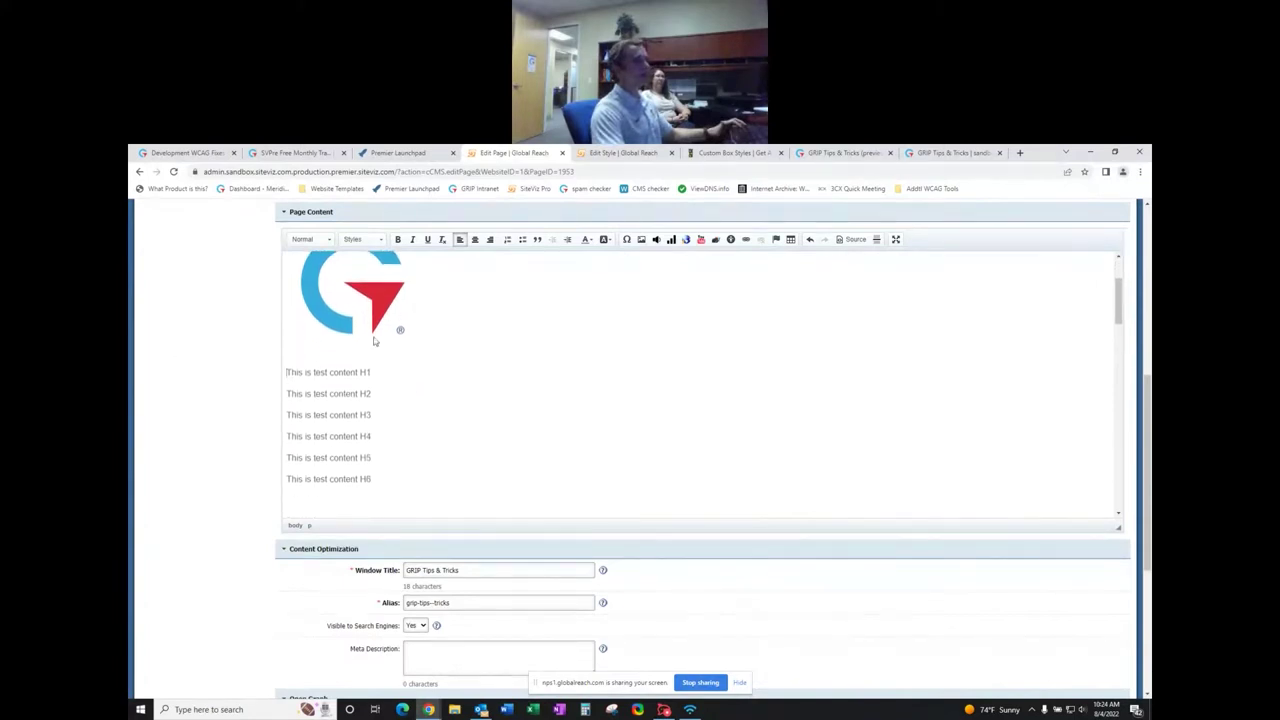
{"action": "scroll", "coordinate": [384, 430], "scroll_direction": "up", "scroll_amount": 2}
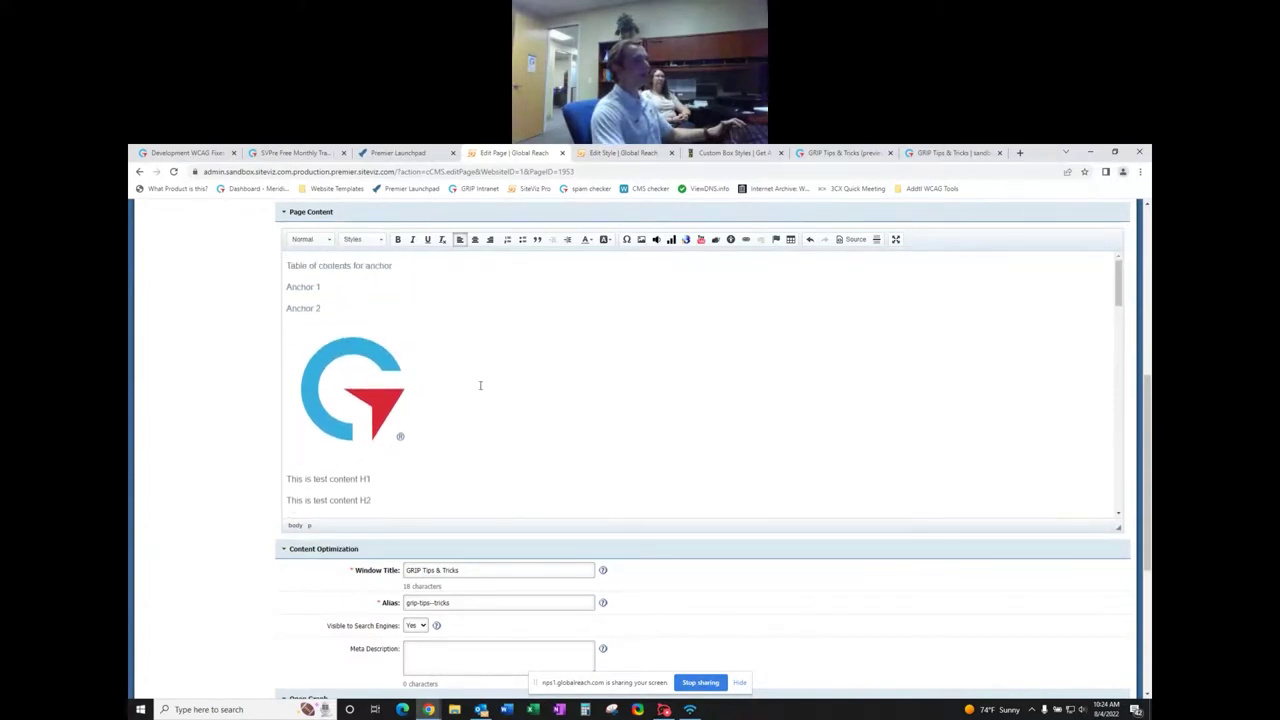
- Try right-aligning the logo in the page content and return it to left alignment
{"action": "left_click", "coordinate": [389, 391]}
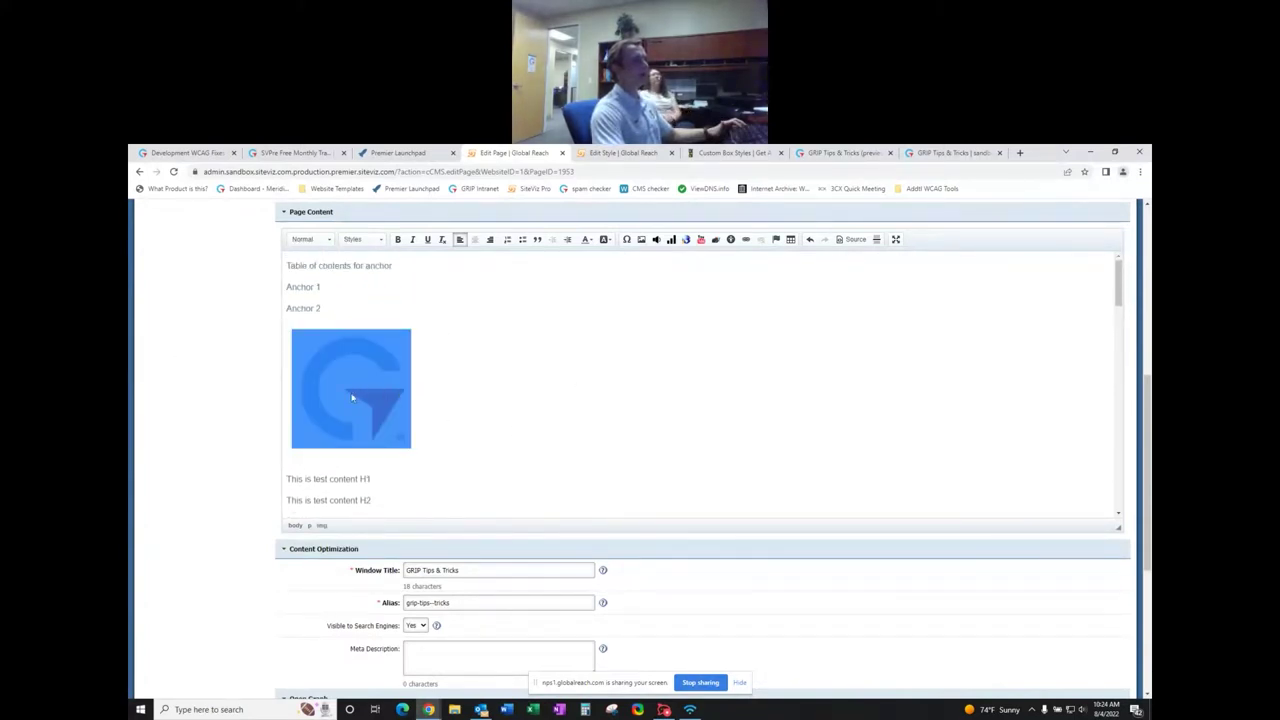
{"action": "left_click", "coordinate": [489, 239]}
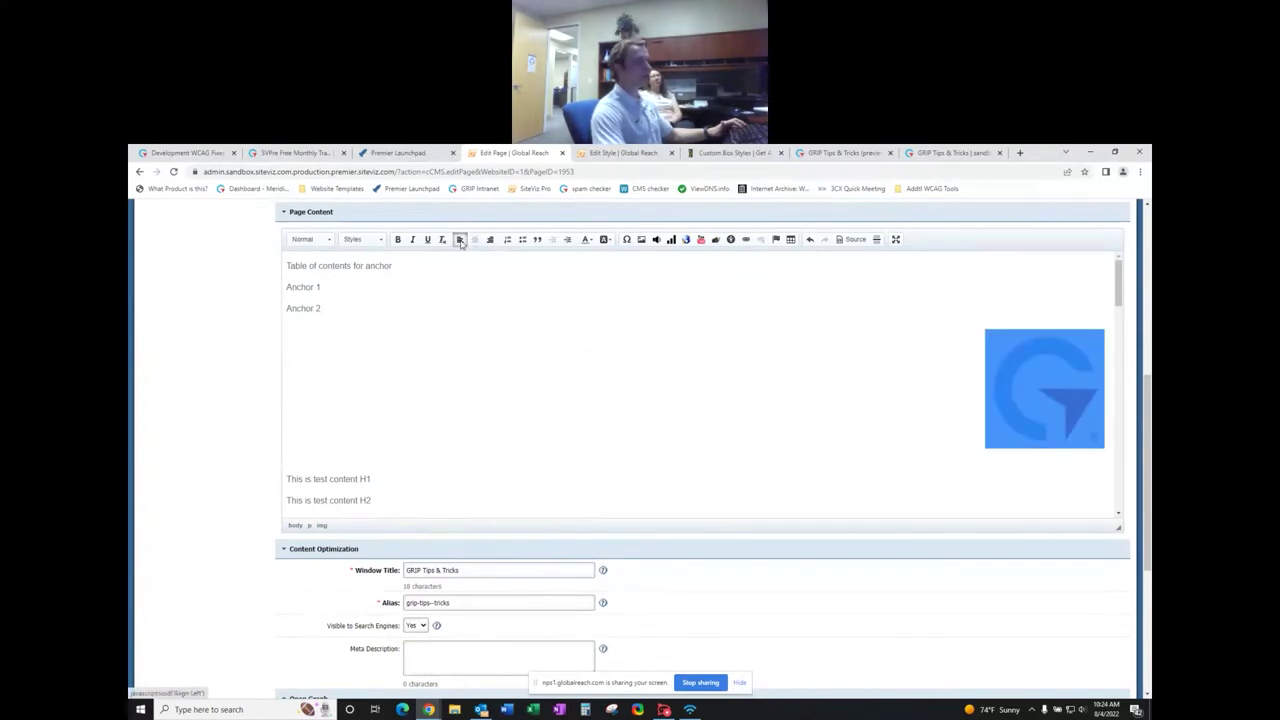
{"action": "left_click", "coordinate": [460, 240]}
{"action": "left_click", "coordinate": [480, 400]}
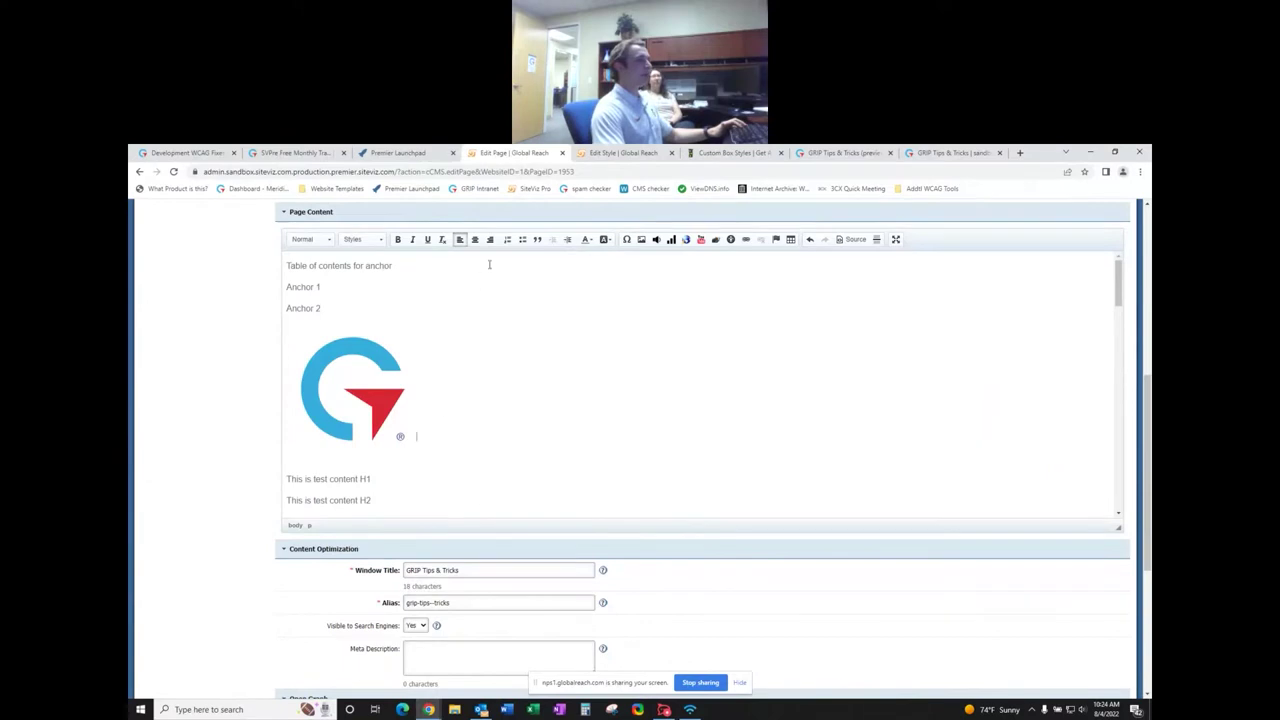
- Reset the logo's alignment to not set in its image properties and apply the change
{"action": "key", "text": "shift+Left"}
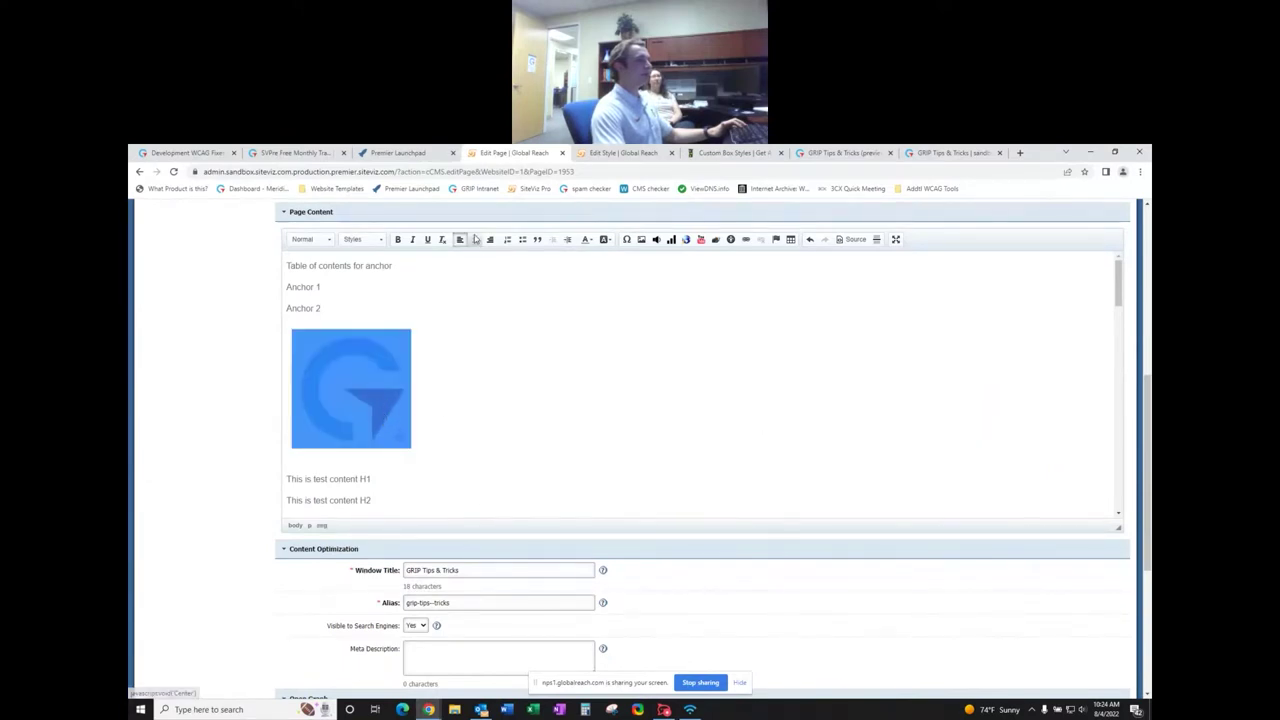
{"action": "double_click", "coordinate": [349, 415]}
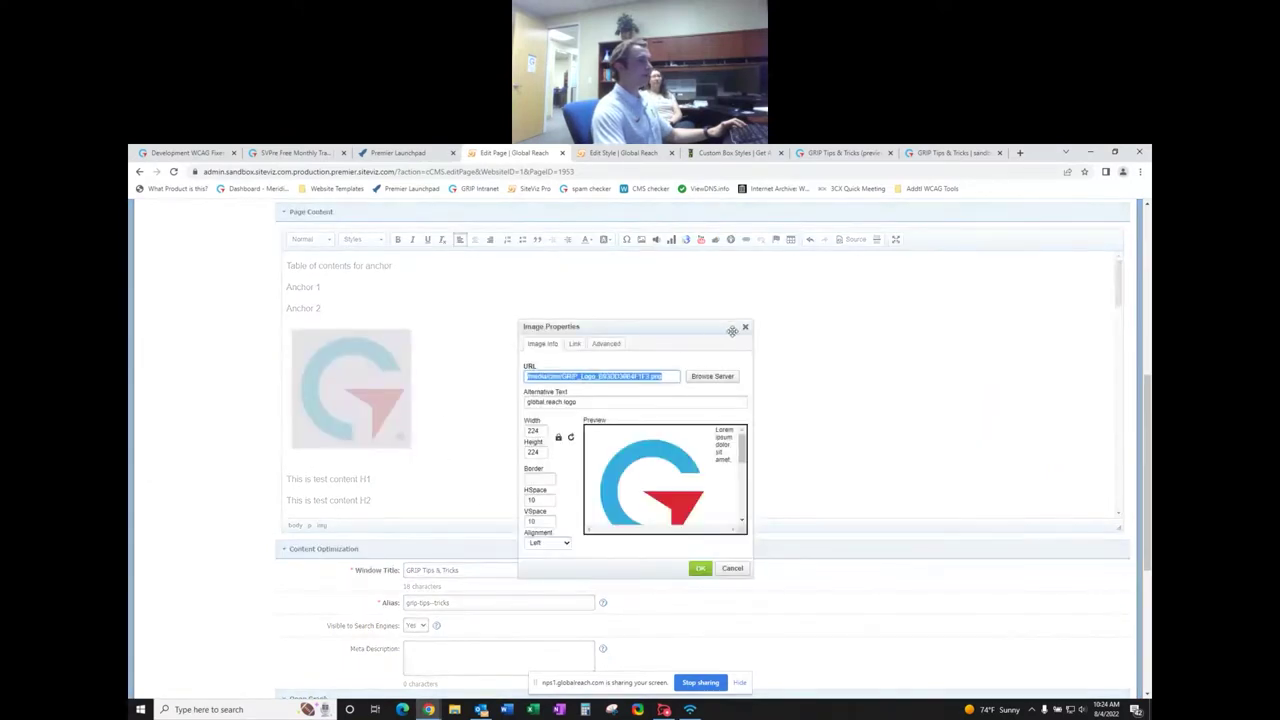
{"action": "key", "text": "Escape"}
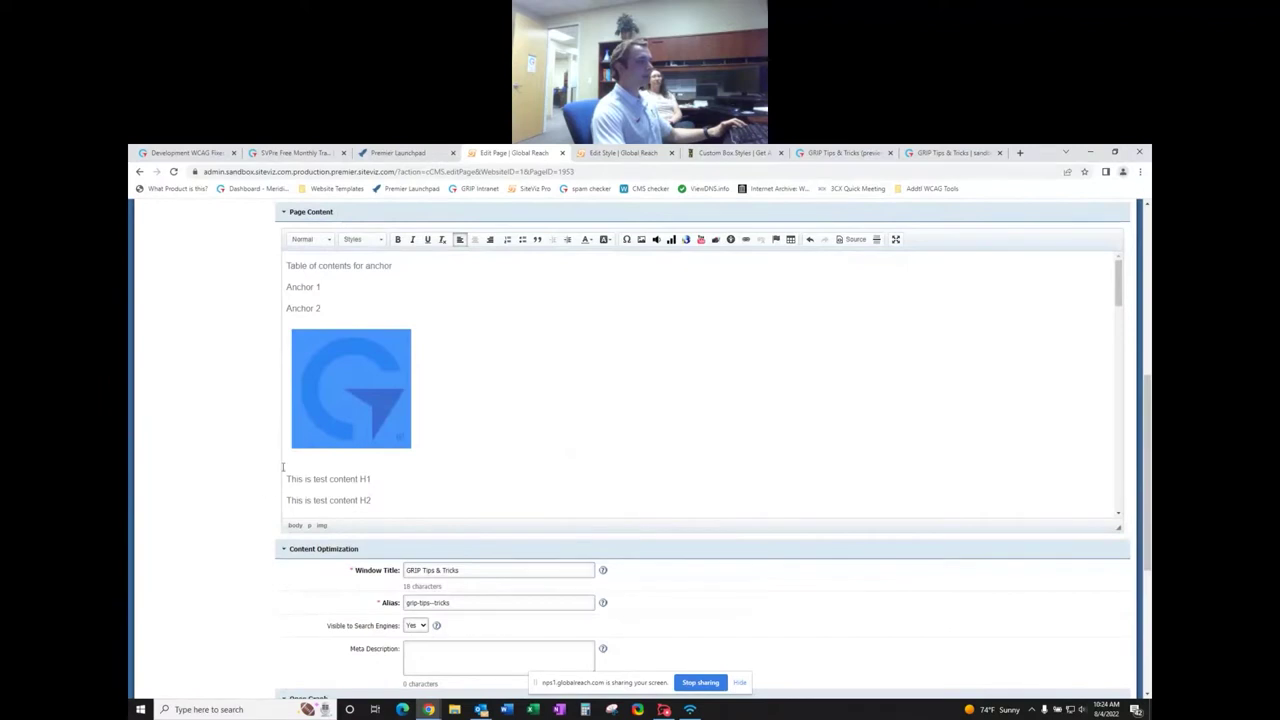
{"action": "double_click", "coordinate": [365, 425]}
{"action": "left_click", "coordinate": [547, 542]}
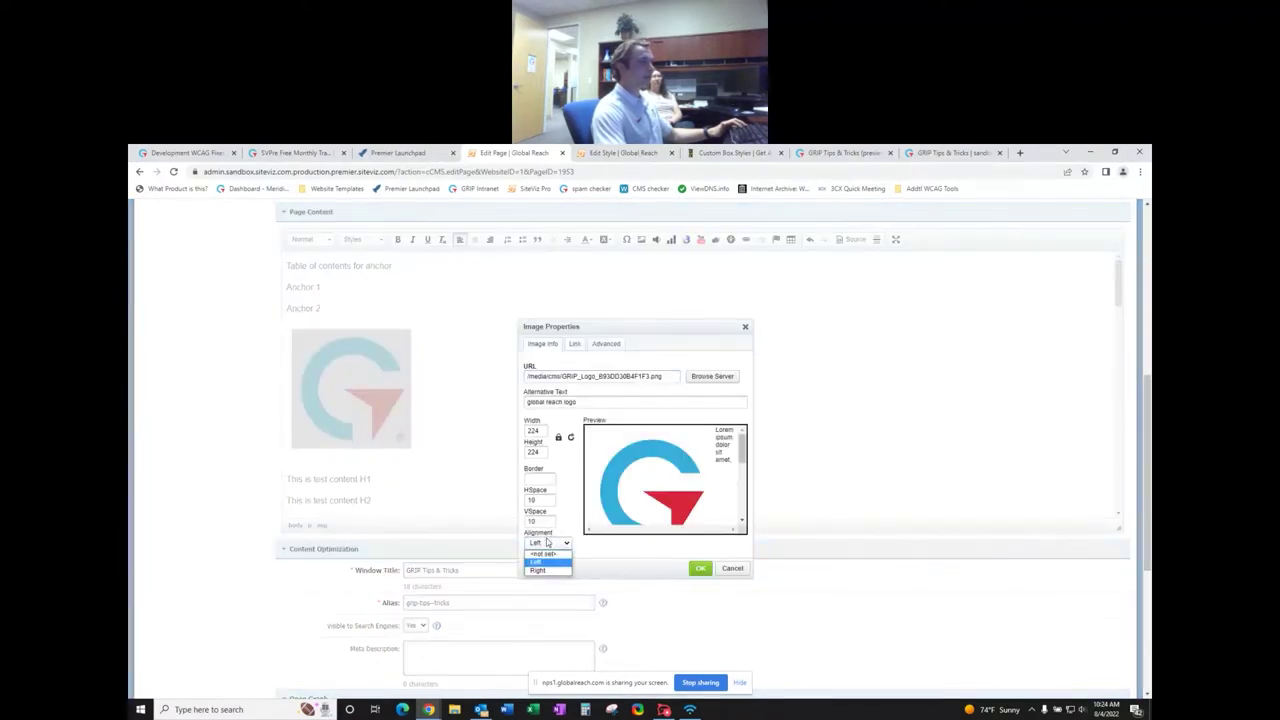
{"action": "left_click", "coordinate": [540, 561]}
{"action": "left_click", "coordinate": [700, 568]}
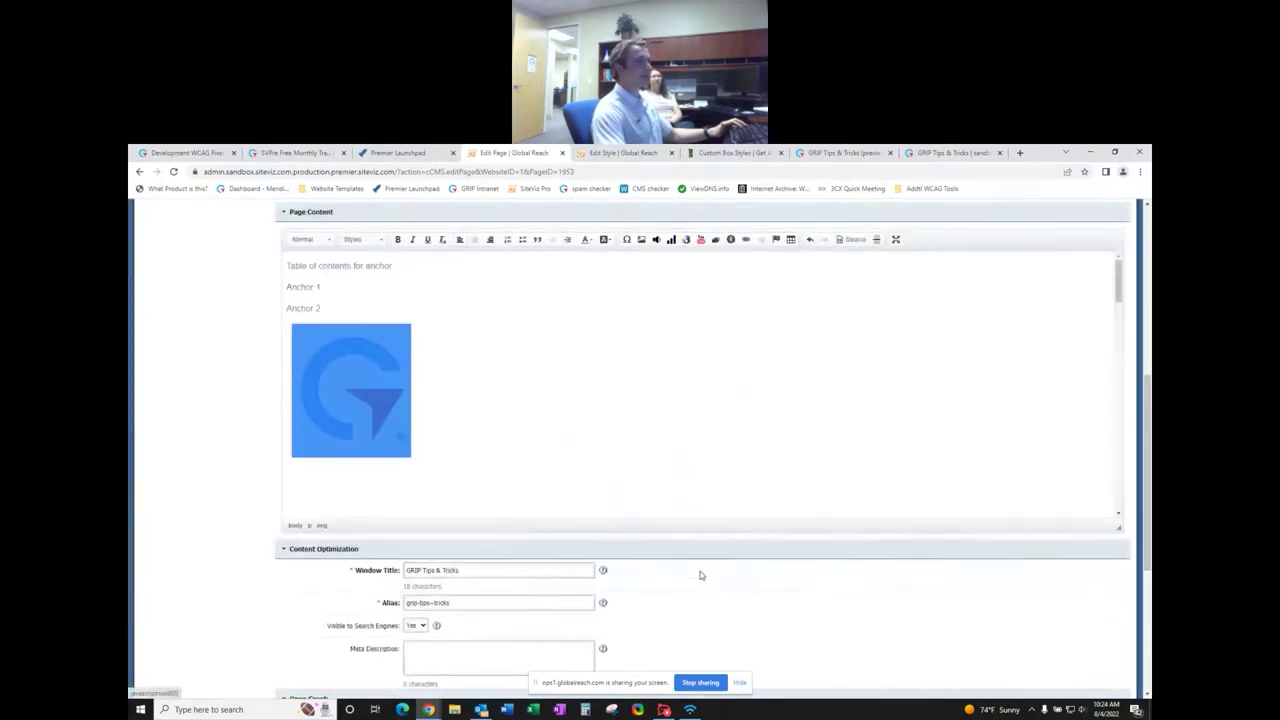
{"action": "left_click", "coordinate": [466, 406]}
- Center the logo's line in the page content
{"action": "scroll", "coordinate": [466, 406], "scroll_direction": "down", "scroll_amount": 5}
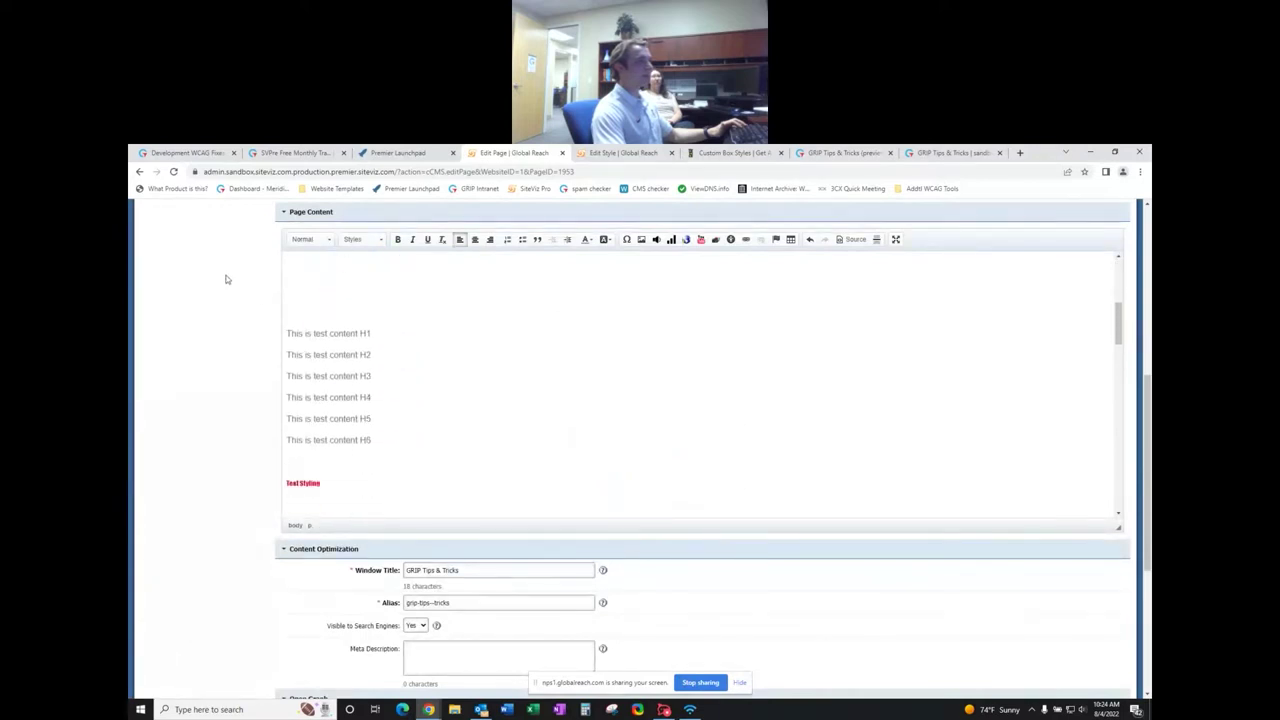
{"action": "scroll", "coordinate": [361, 365], "scroll_direction": "up", "scroll_amount": 5}
{"action": "left_click", "coordinate": [397, 294]}
{"action": "left_click", "coordinate": [414, 310]}
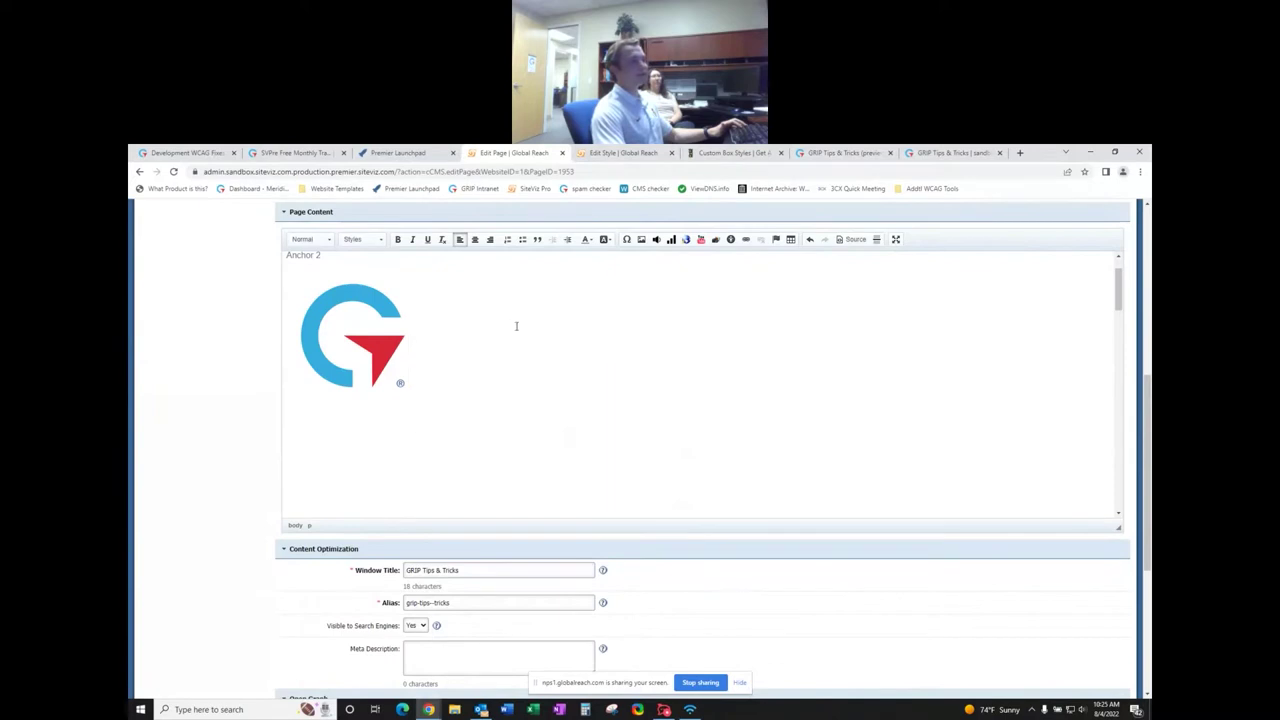
{"action": "left_click", "coordinate": [475, 239]}
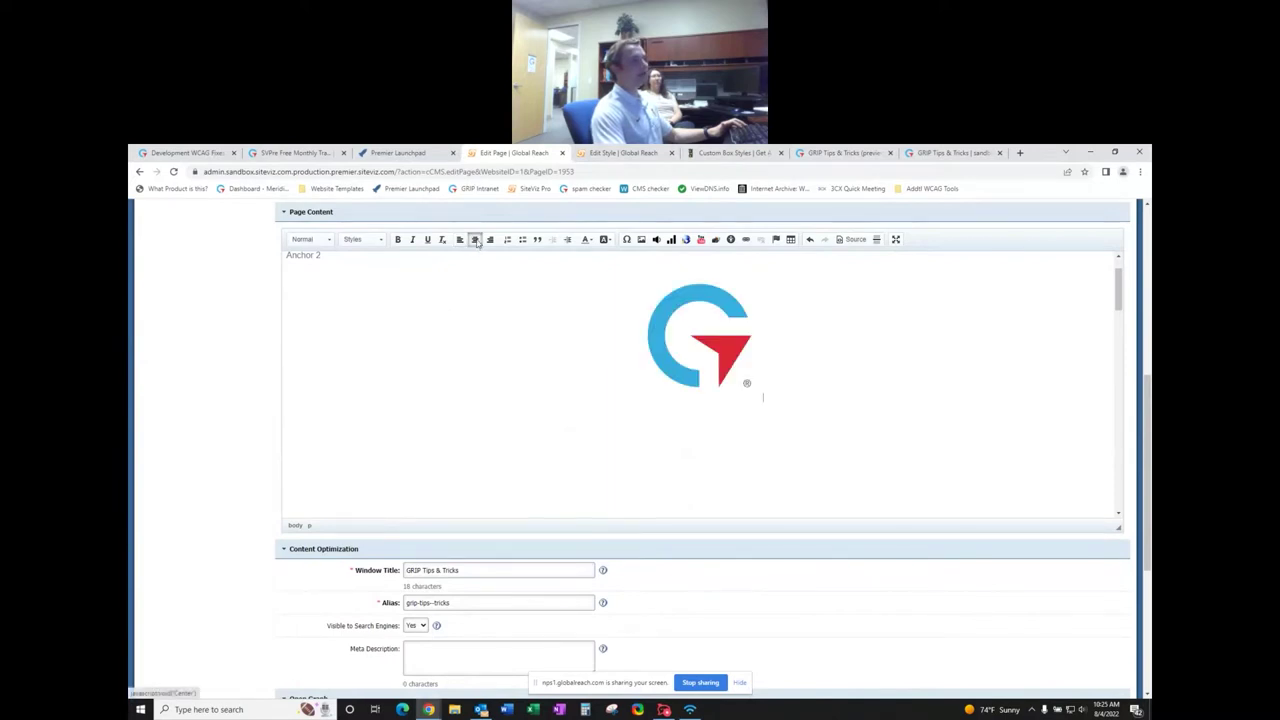
{"action": "left_click", "coordinate": [574, 414]}
{"action": "key", "text": "Up"}
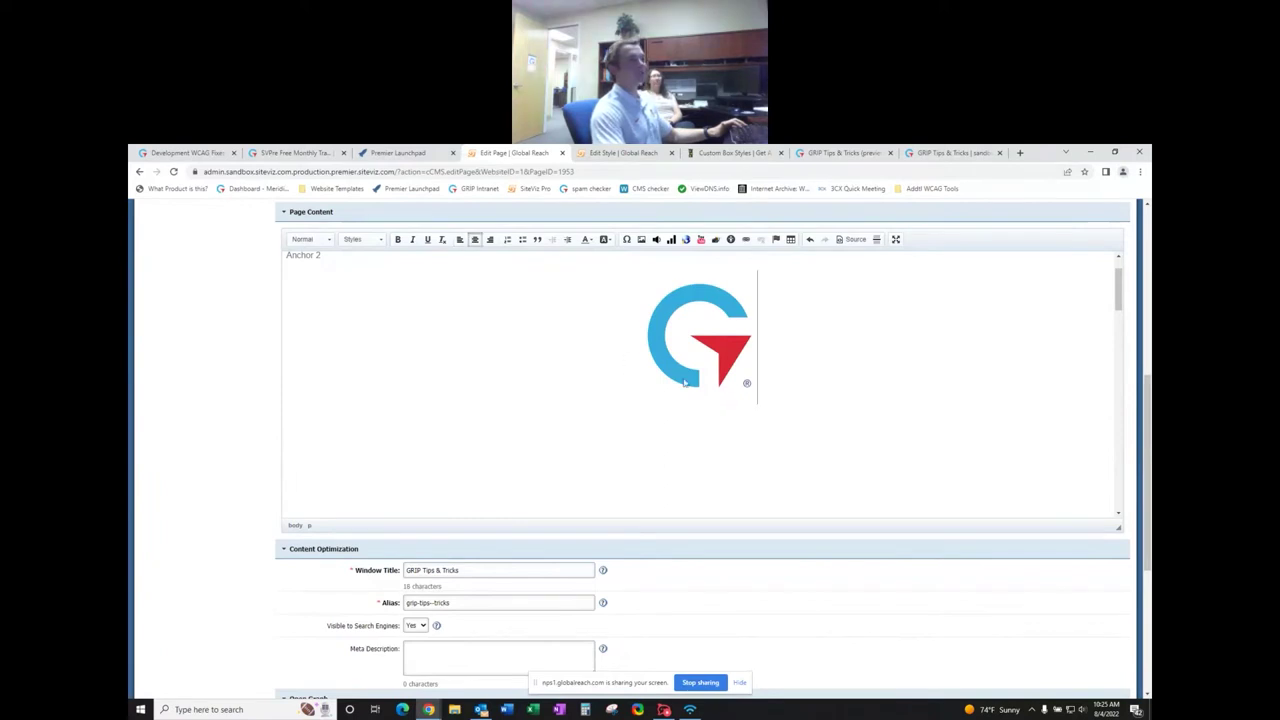
- Browse the Images folder for an audio file at the blank line below the logo, and leave without inserting one
{"action": "left_click", "coordinate": [366, 469]}
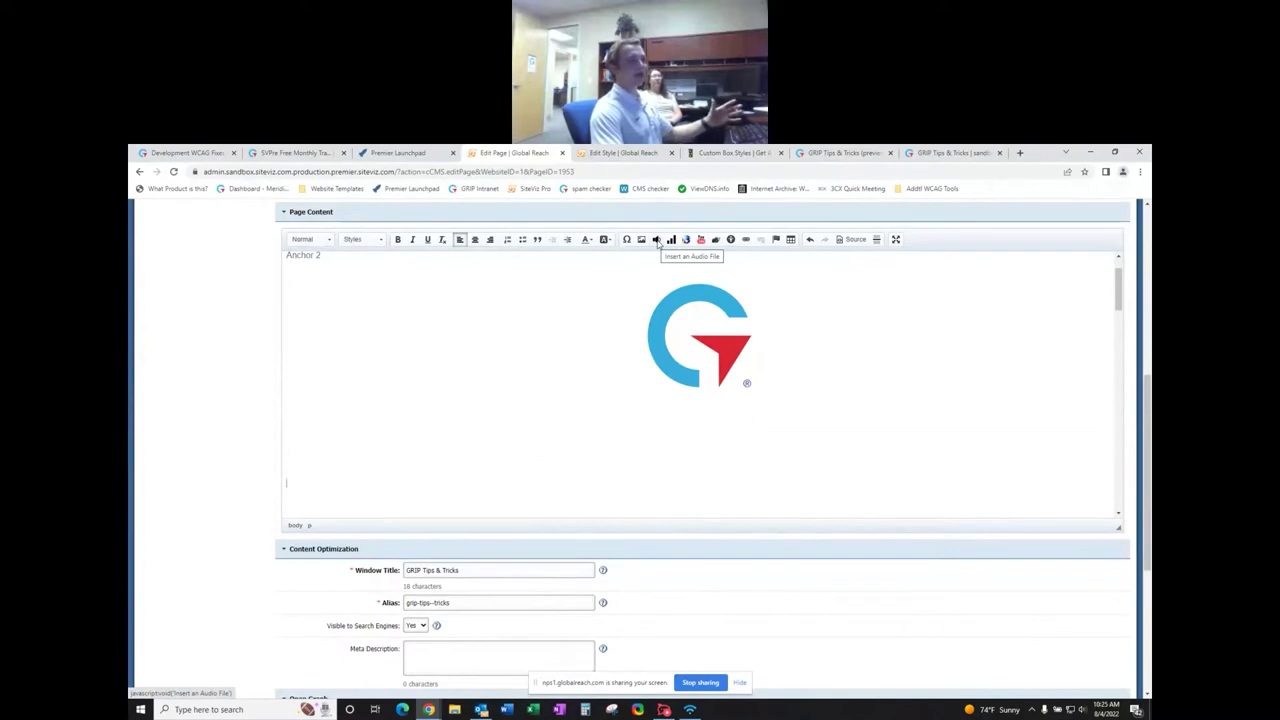
{"action": "left_click", "coordinate": [657, 241]}
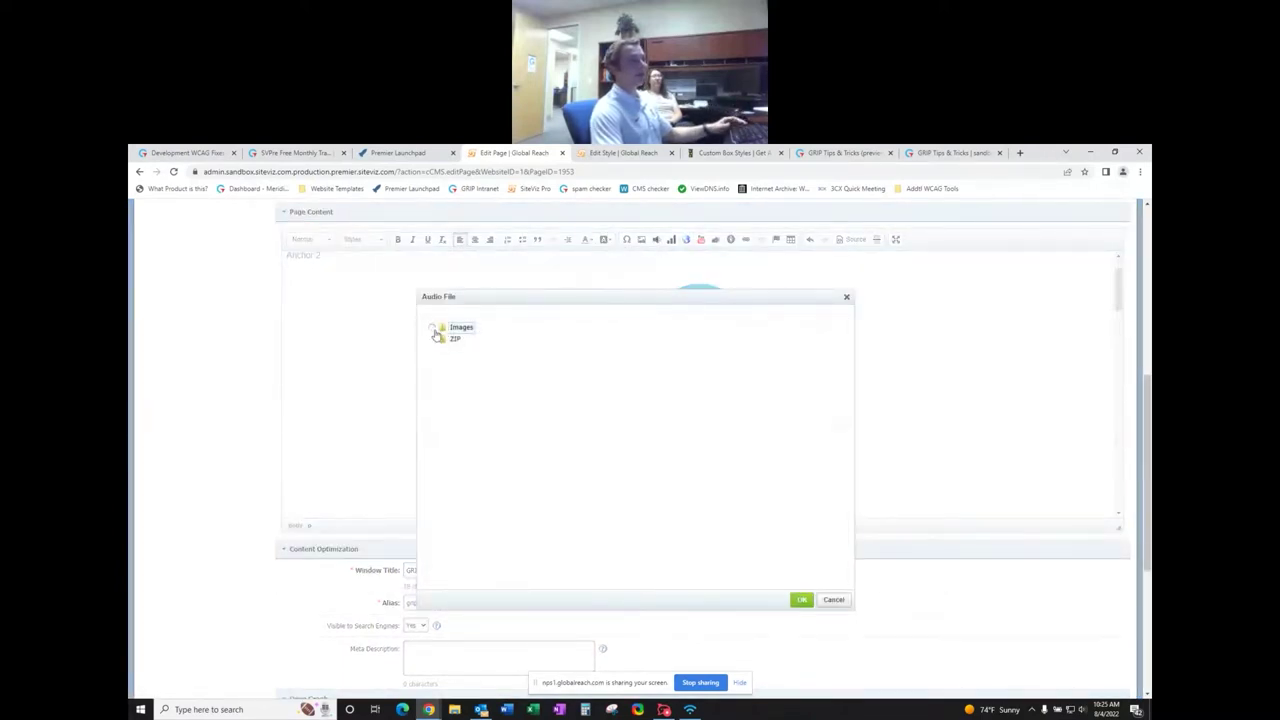
{"action": "left_click", "coordinate": [432, 327]}
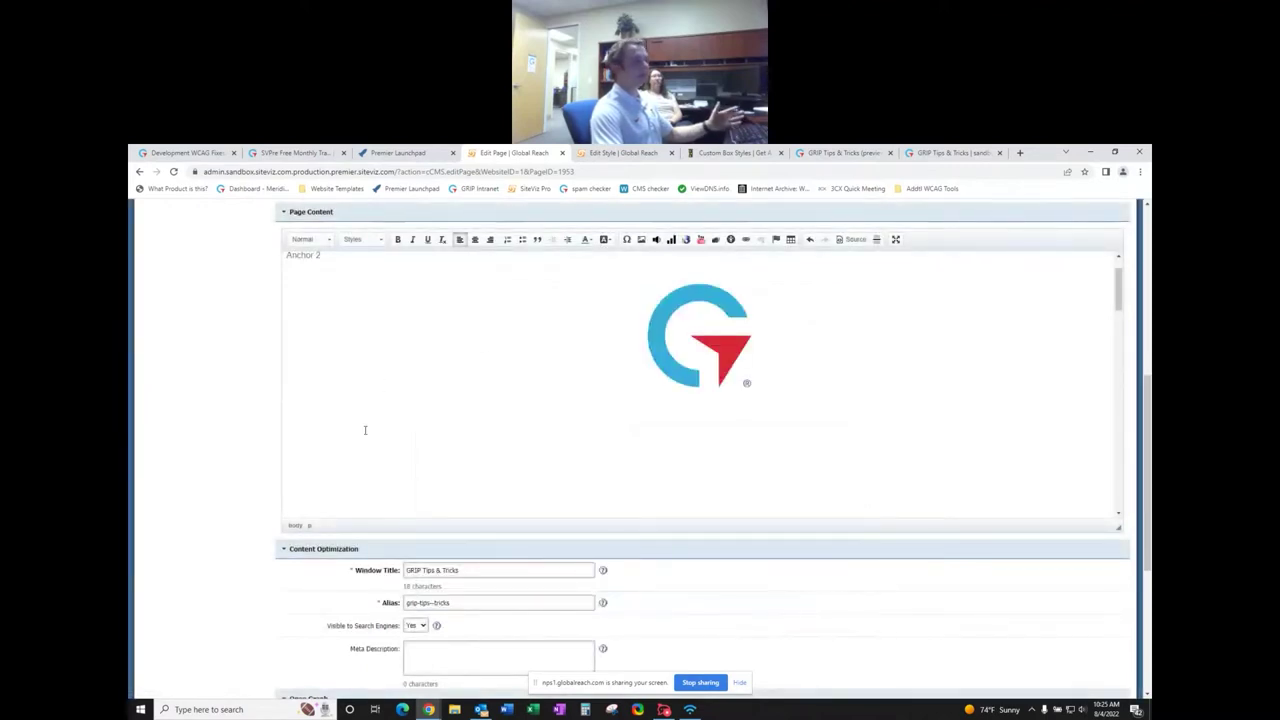
- Choose the "Favorite Move Genre by State 2021" chart for the blank line below the logo, previewing it as Pie and Bar
{"action": "left_click", "coordinate": [393, 489]}
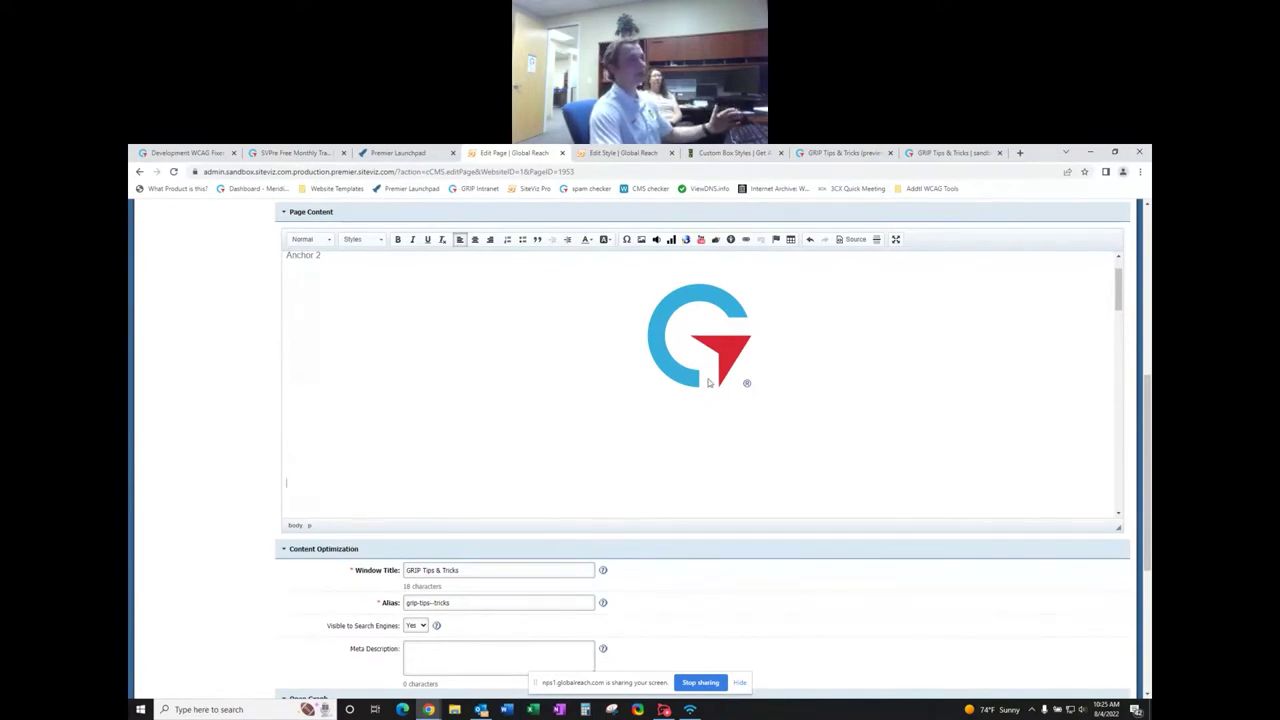
{"action": "left_click", "coordinate": [671, 241]}
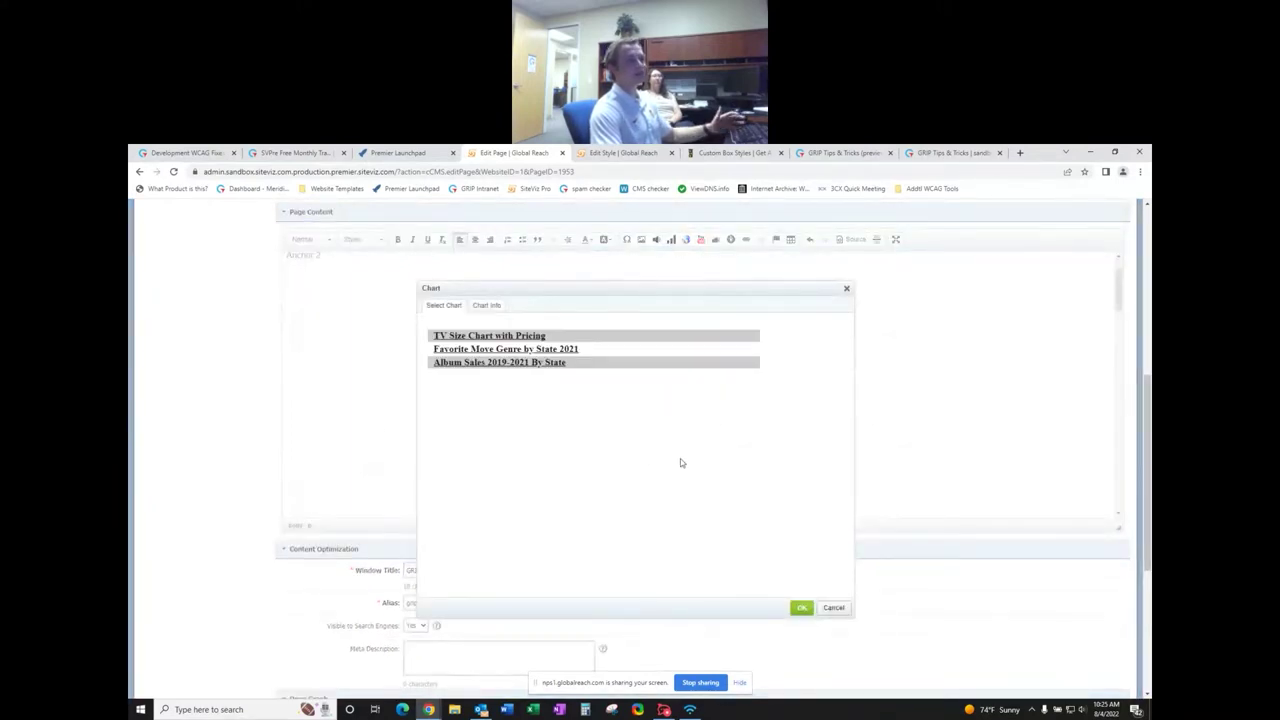
{"action": "left_click", "coordinate": [533, 352]}
{"action": "left_click", "coordinate": [459, 350]}
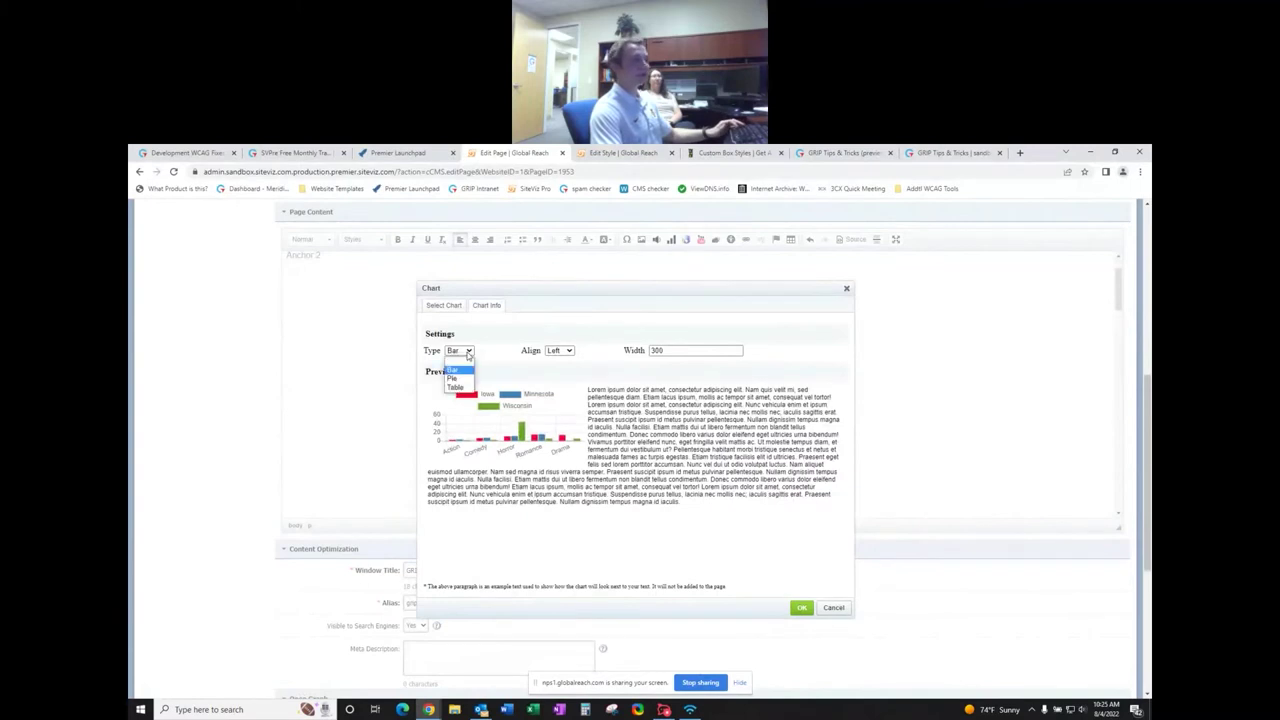
{"action": "left_click", "coordinate": [458, 374]}
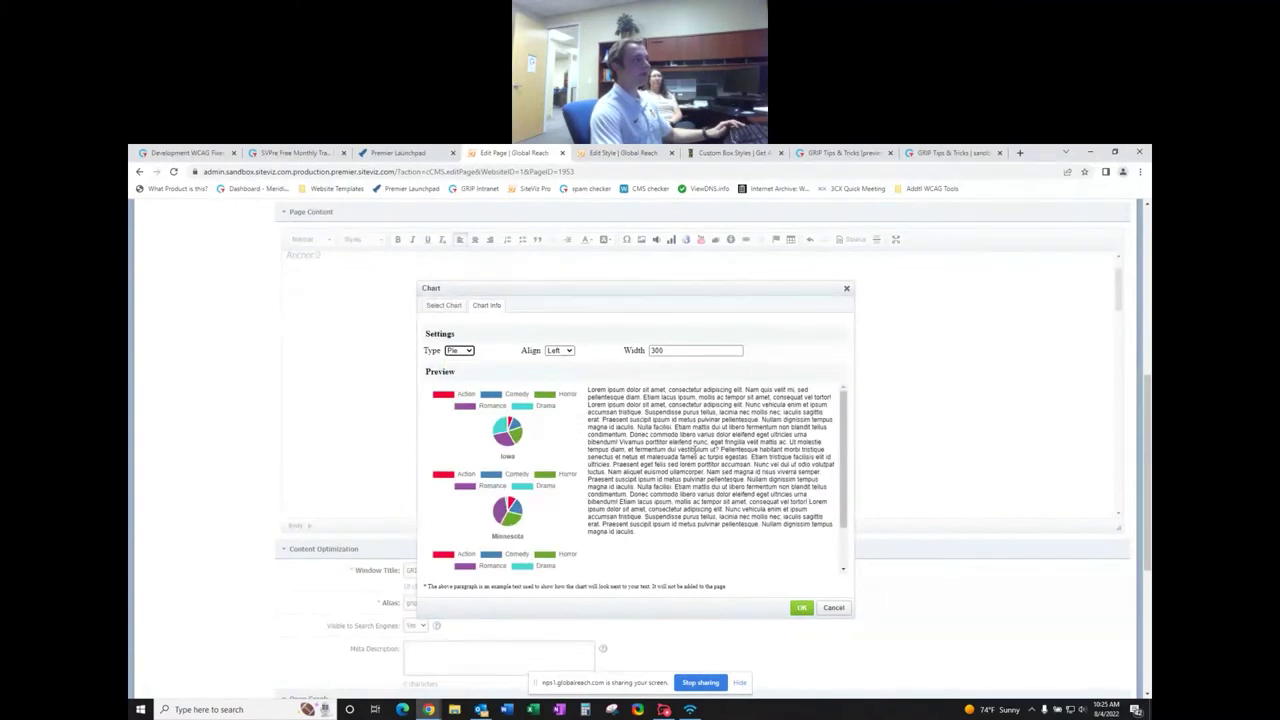
{"action": "left_click", "coordinate": [459, 350]}
{"action": "left_click", "coordinate": [452, 370]}
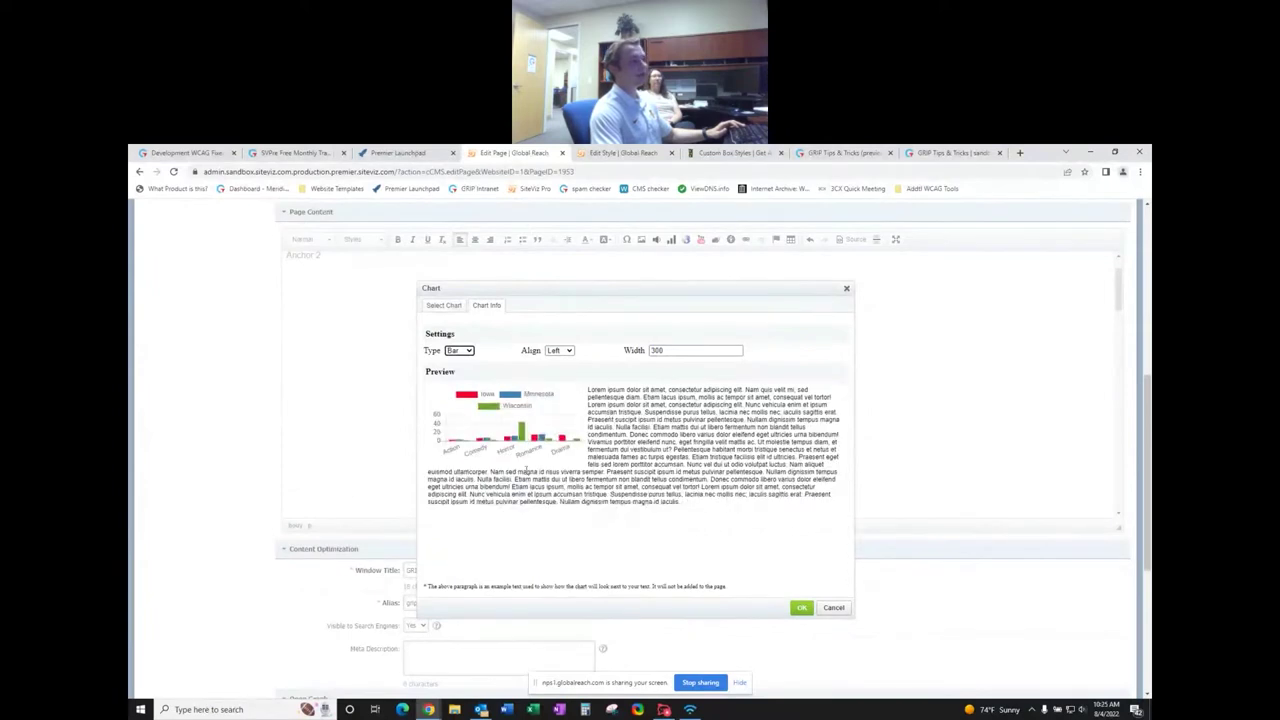
- Preview the "Favorite Move Genre by State 2021" chart as a Table, and insert it as a Pie chart
{"action": "left_click", "coordinate": [444, 305]}
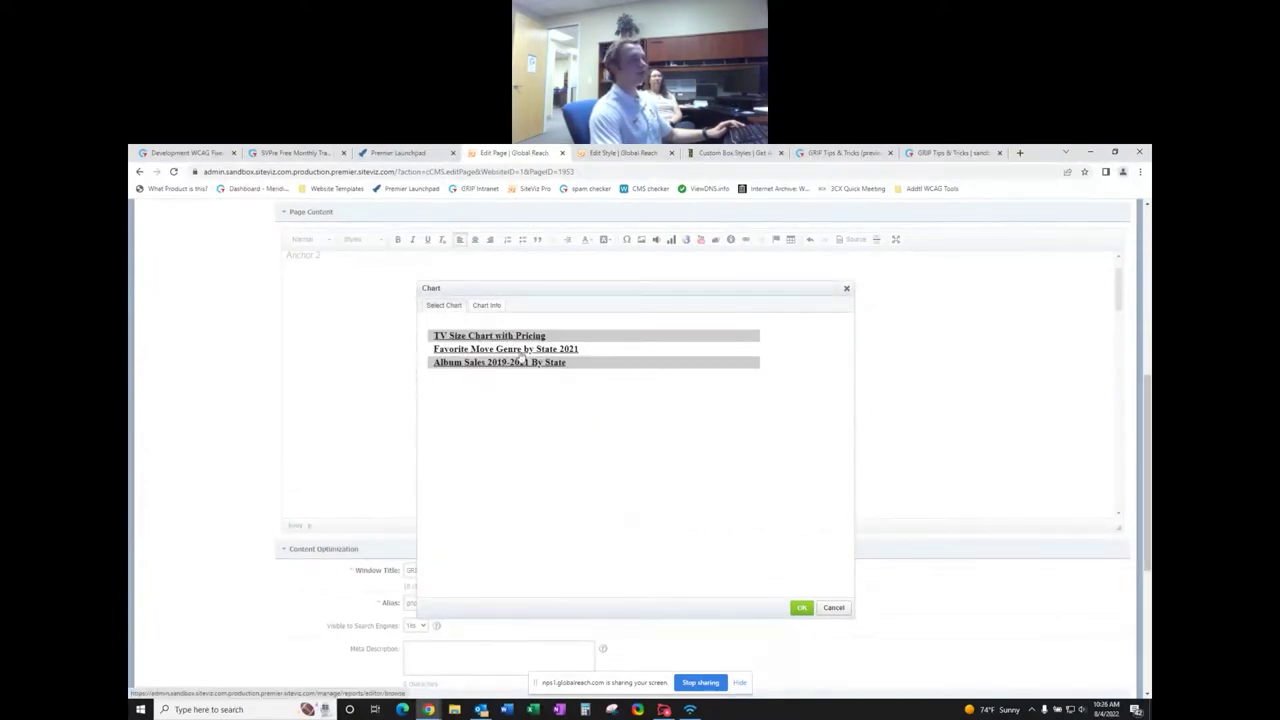
{"action": "left_click", "coordinate": [494, 310]}
{"action": "left_click", "coordinate": [459, 351]}
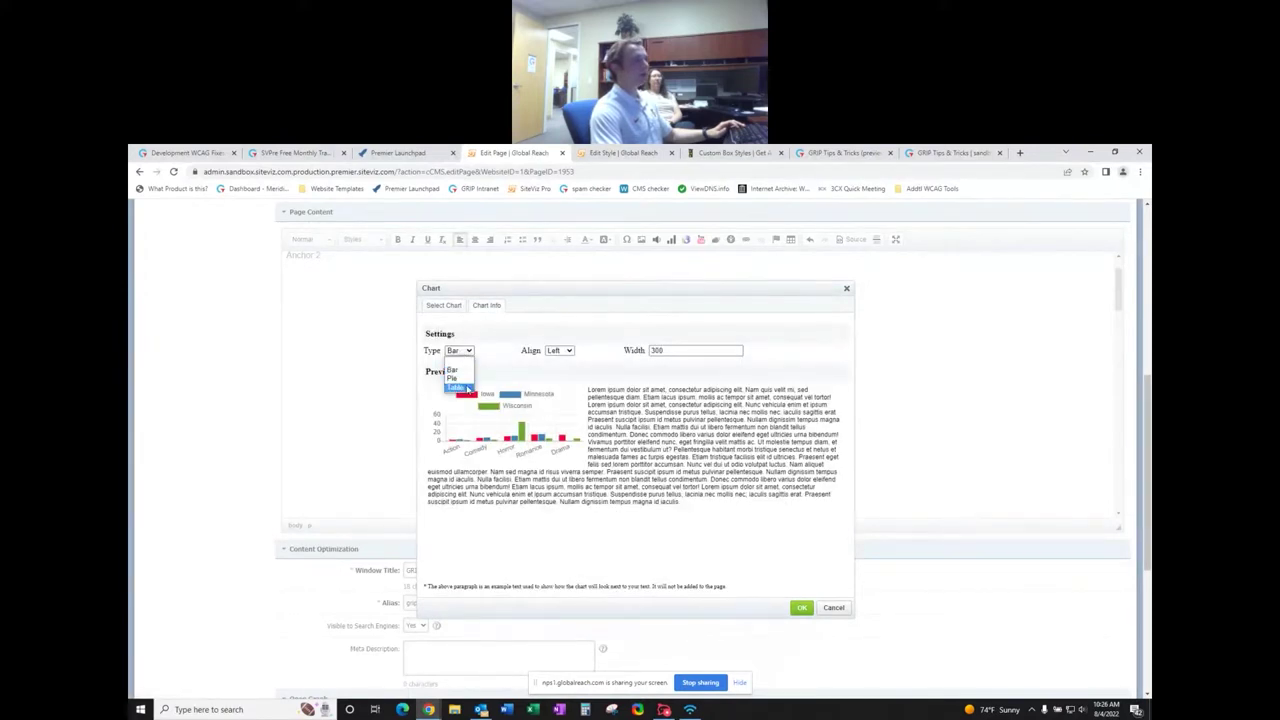
{"action": "left_click", "coordinate": [466, 392]}
{"action": "left_click", "coordinate": [459, 351]}
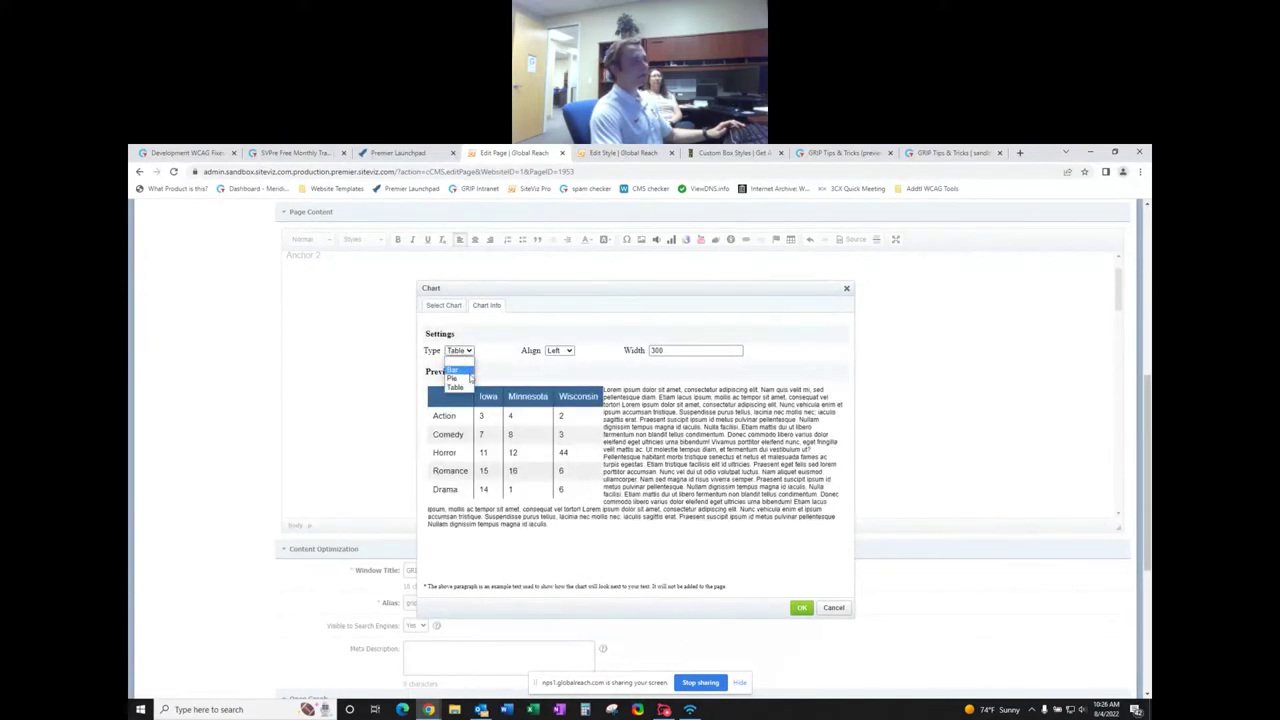
{"action": "left_click", "coordinate": [460, 379]}
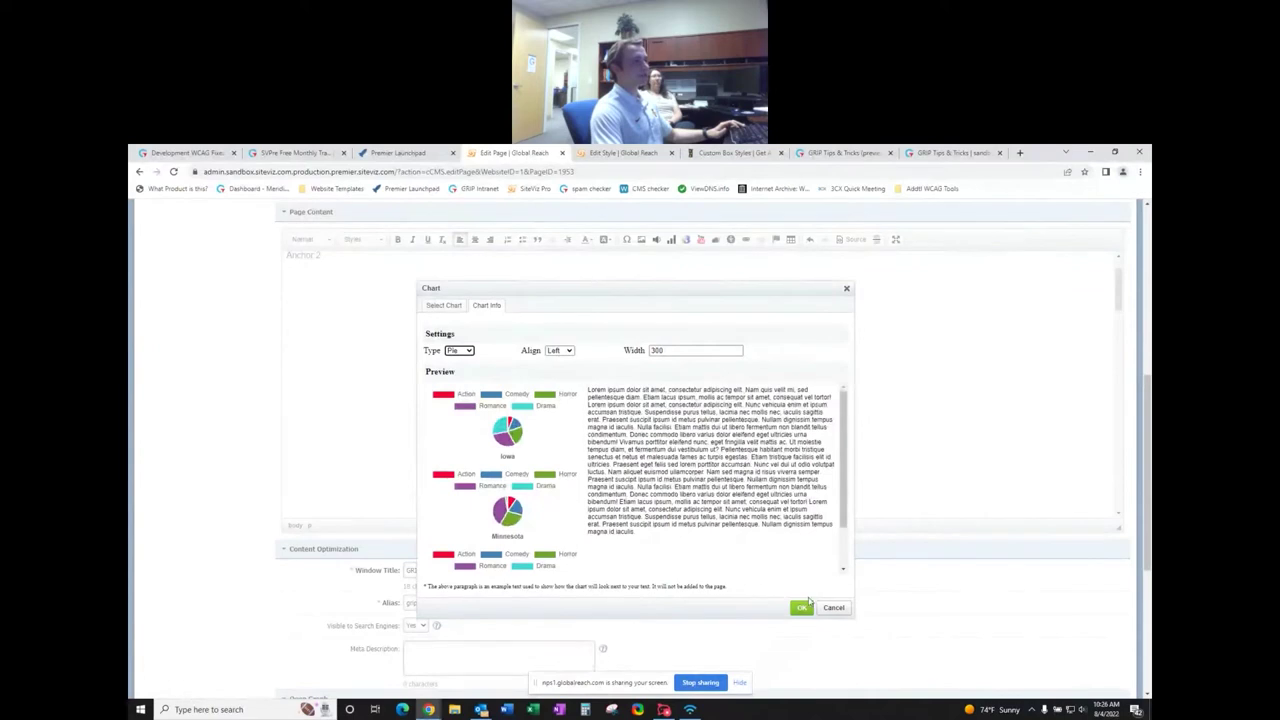
{"action": "left_click", "coordinate": [802, 608]}
- Delete the inserted pie chart beside the test content headings
{"action": "scroll", "coordinate": [369, 371], "scroll_direction": "down", "scroll_amount": 2}
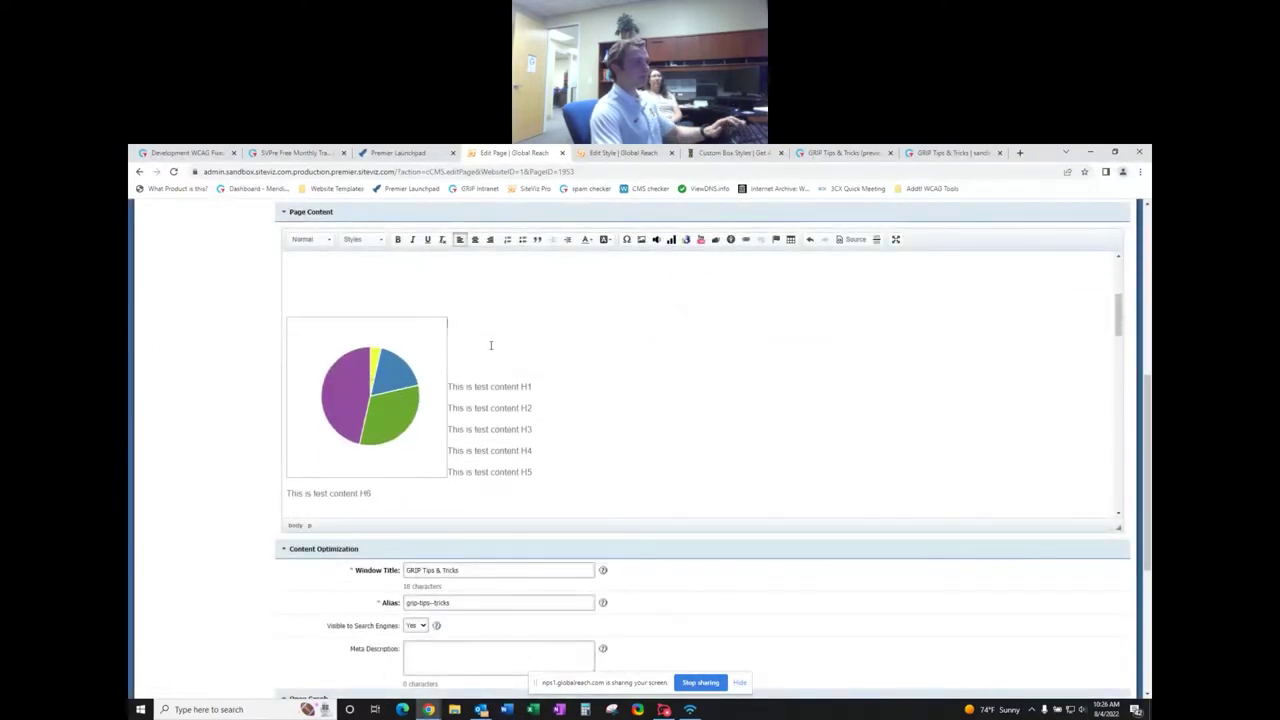
{"action": "left_click", "coordinate": [429, 366]}
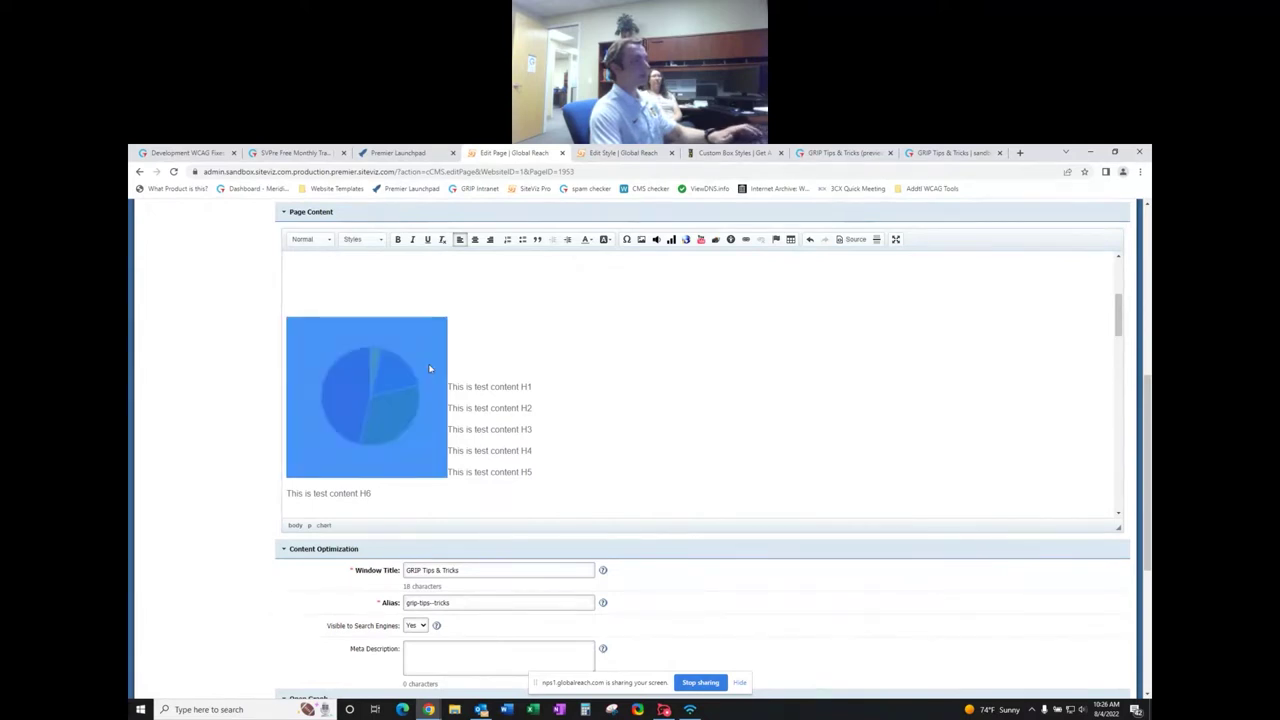
{"action": "key", "text": "Delete"}
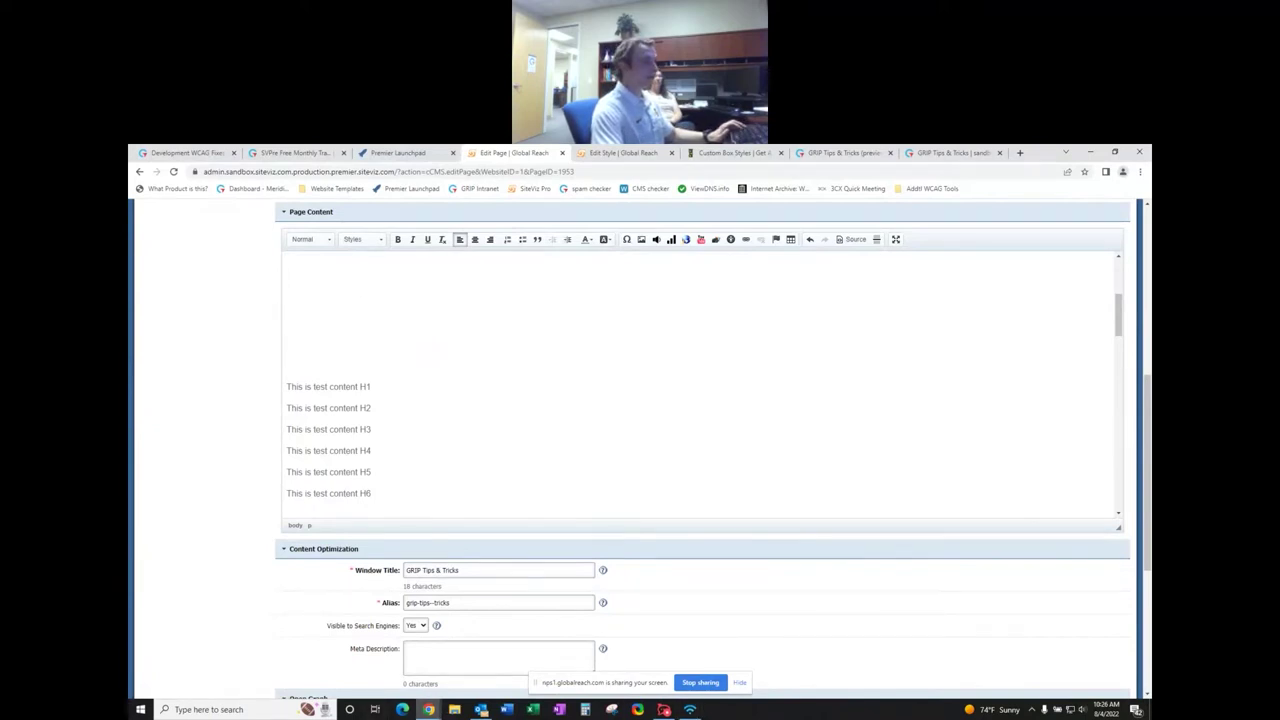
- Switch to the 3CX meeting window, read the chat question about adjusting image size, and return to the page editor
{"action": "left_click", "coordinate": [428, 710]}
{"action": "left_click", "coordinate": [424, 668]}
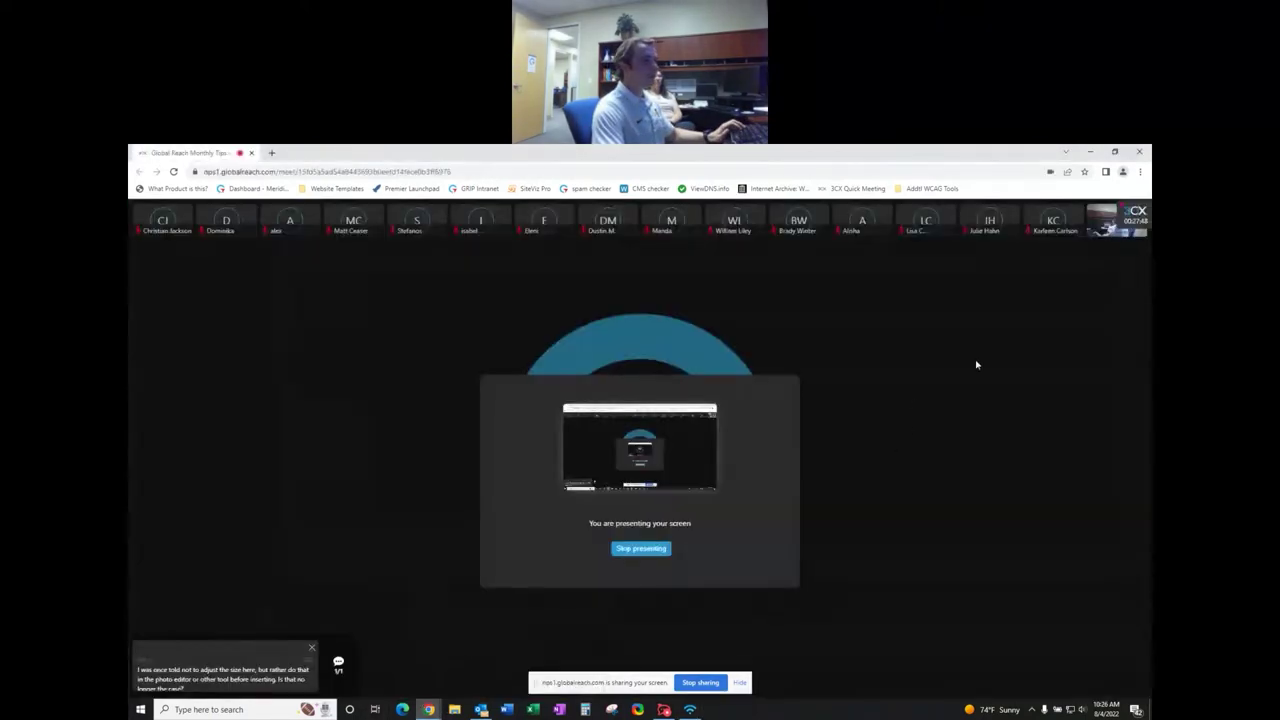
{"action": "left_click", "coordinate": [1026, 215]}
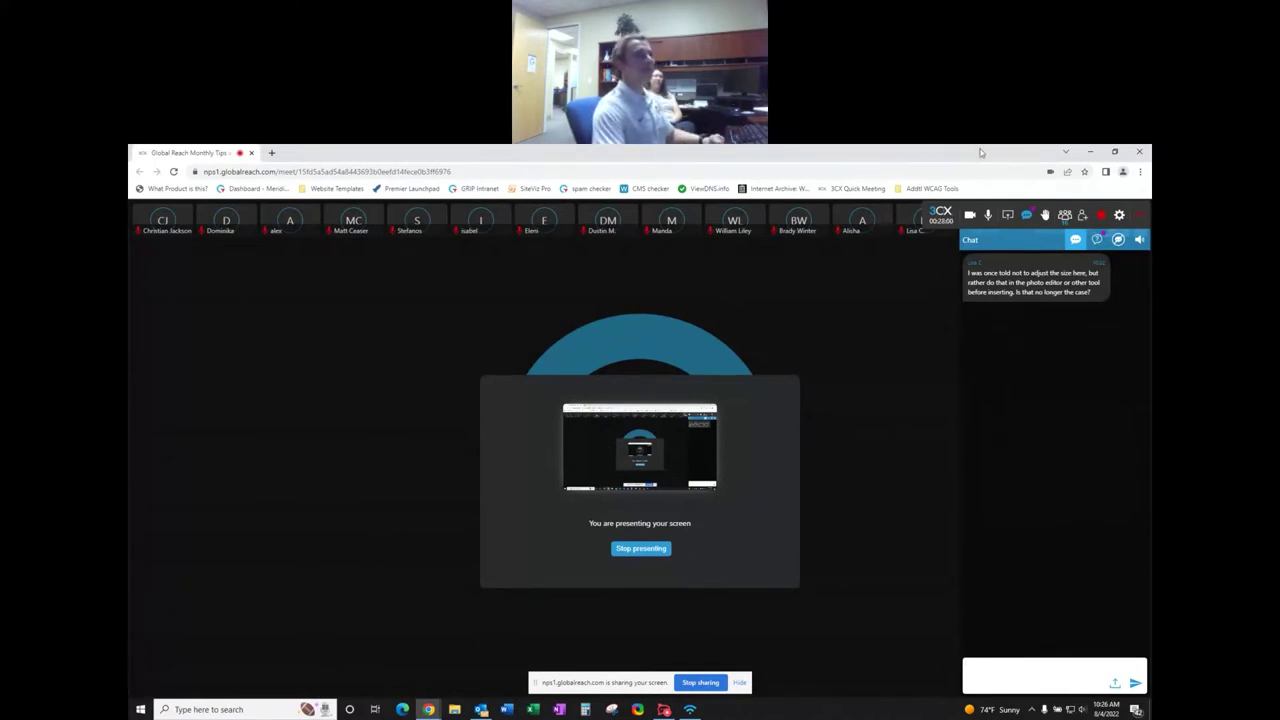
{"action": "left_click", "coordinate": [1065, 152]}
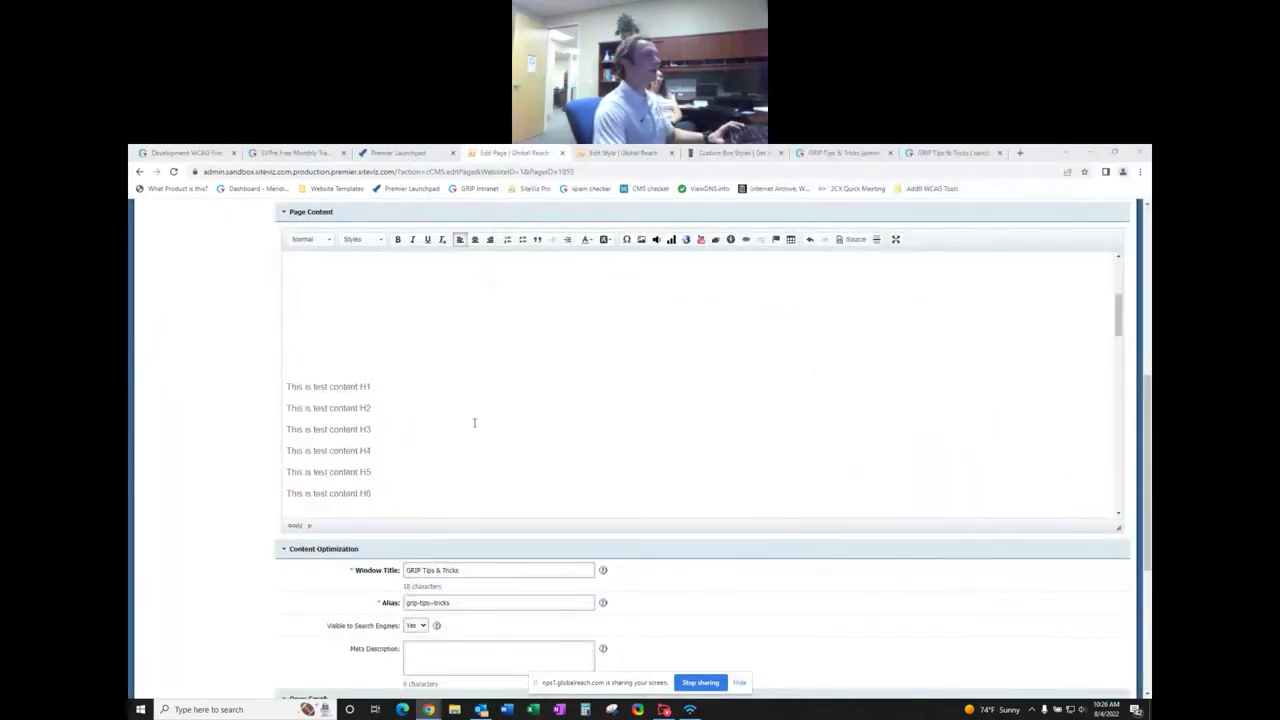
- Try a width of 200 in the logo's image properties, and discard the change
{"action": "scroll", "coordinate": [436, 360], "scroll_direction": "up", "scroll_amount": 5}
{"action": "double_click", "coordinate": [745, 432]}
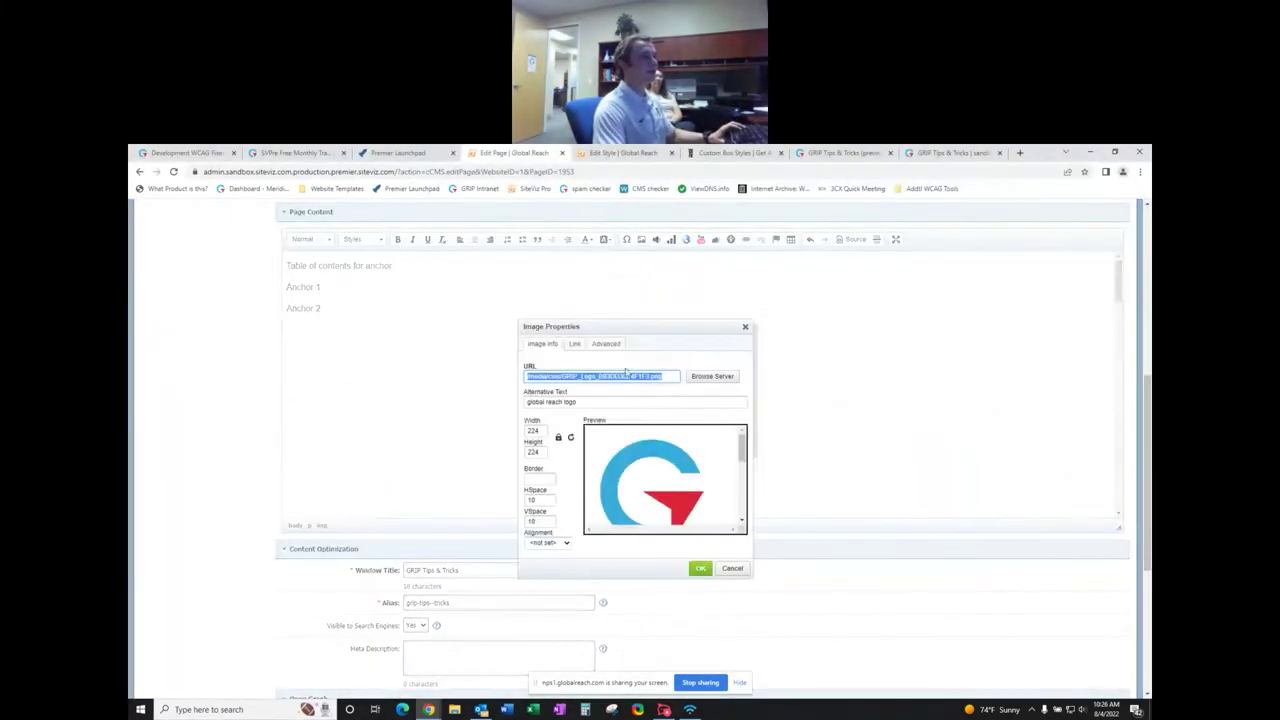
{"action": "left_click", "coordinate": [534, 430]}
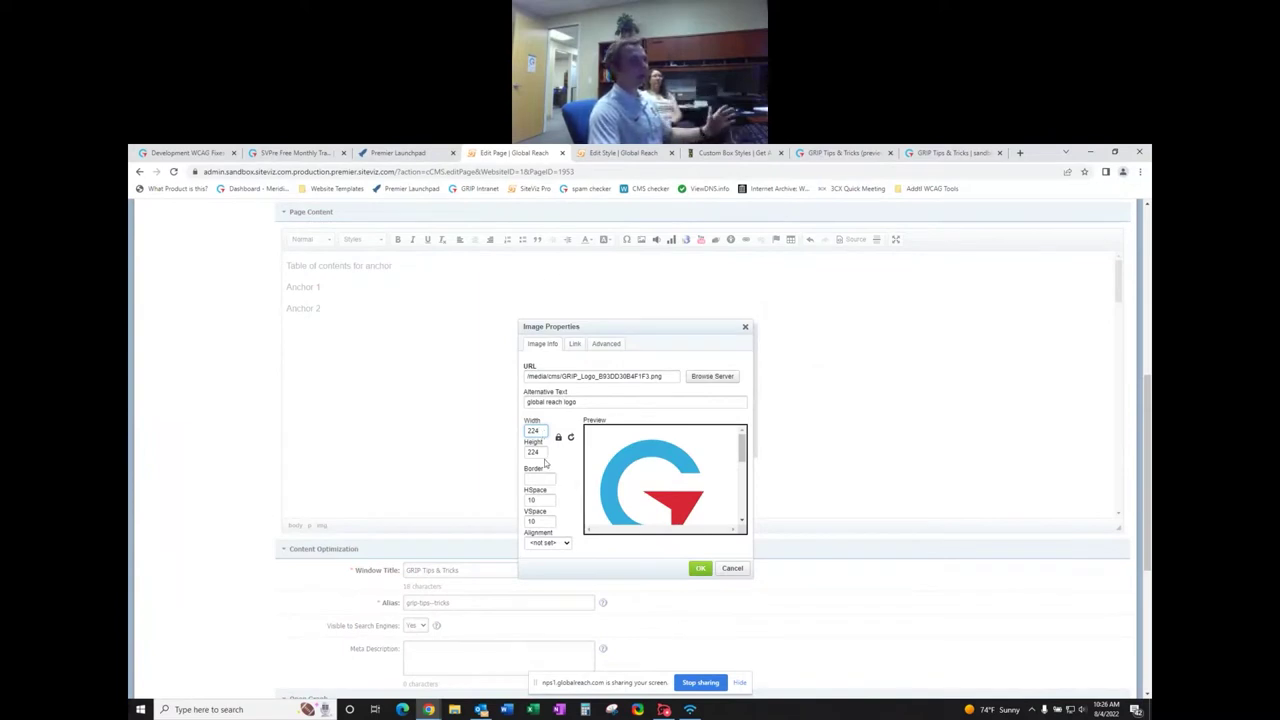
{"action": "left_click", "coordinate": [541, 452]}
{"action": "left_click", "coordinate": [543, 431]}
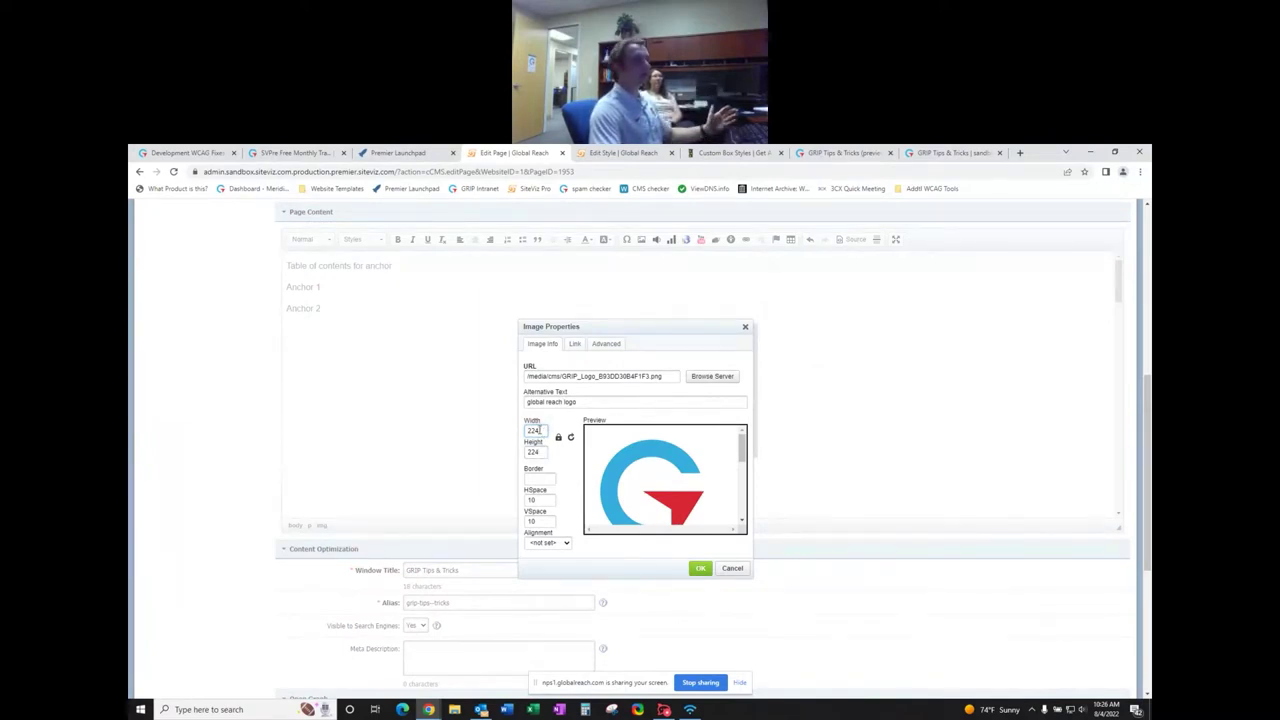
{"action": "double_click", "coordinate": [539, 430]}
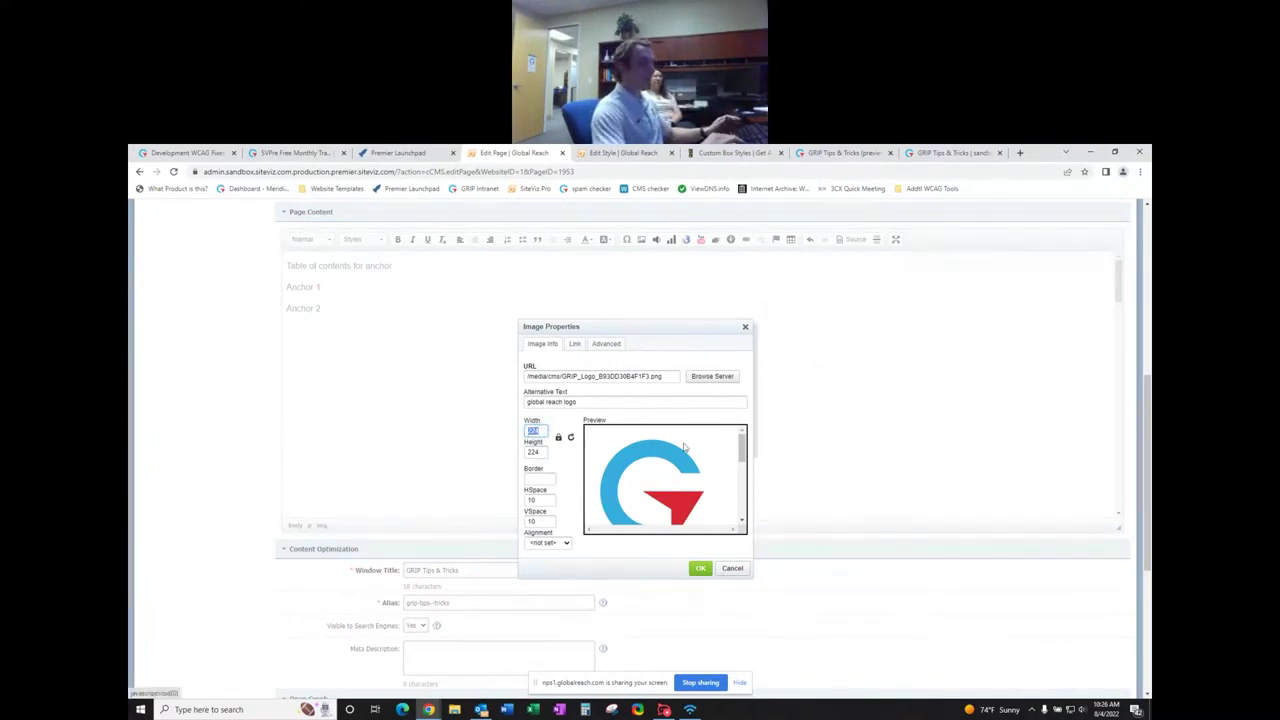
{"action": "type", "text": "200"}
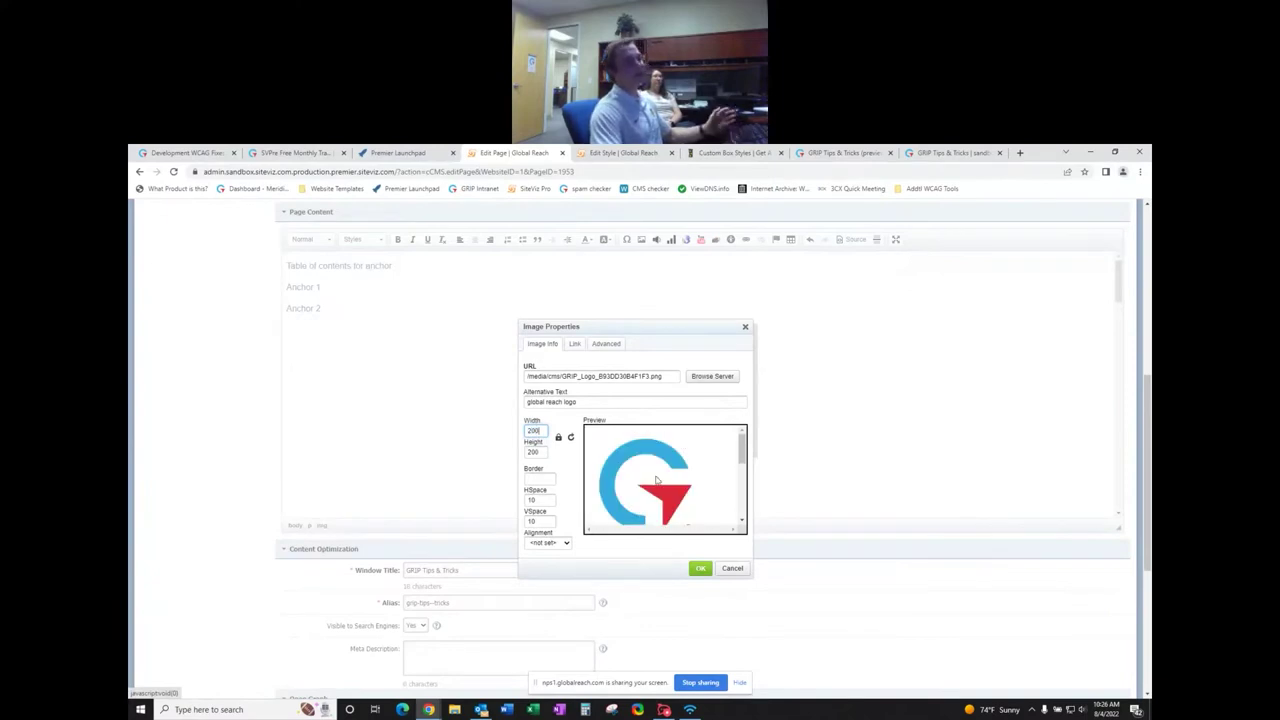
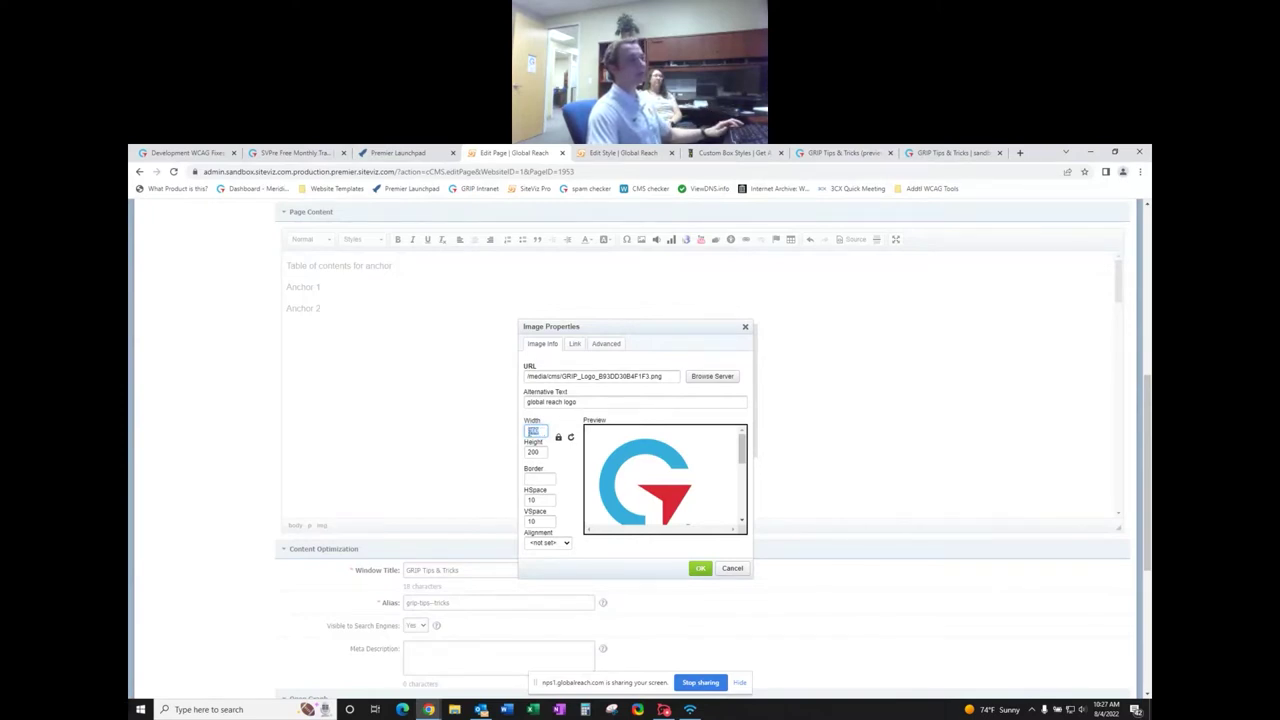
{"action": "left_click", "coordinate": [539, 452]}
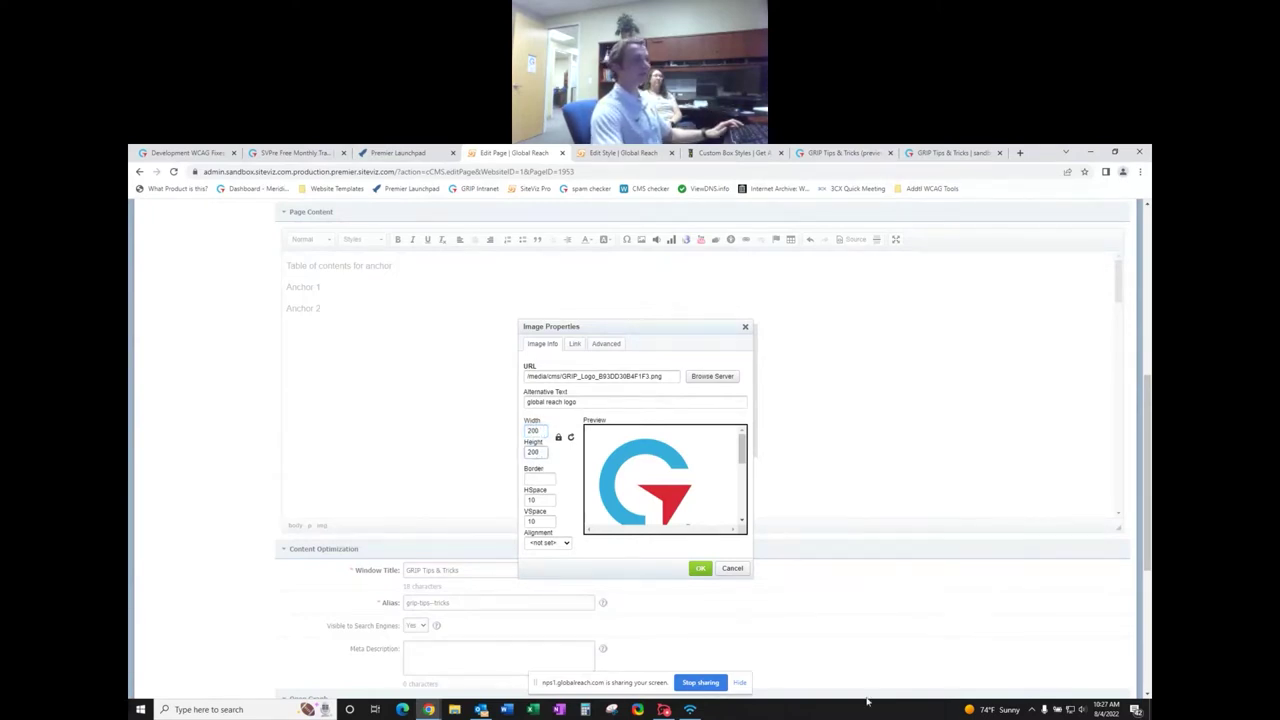
{"action": "left_click", "coordinate": [745, 570]}
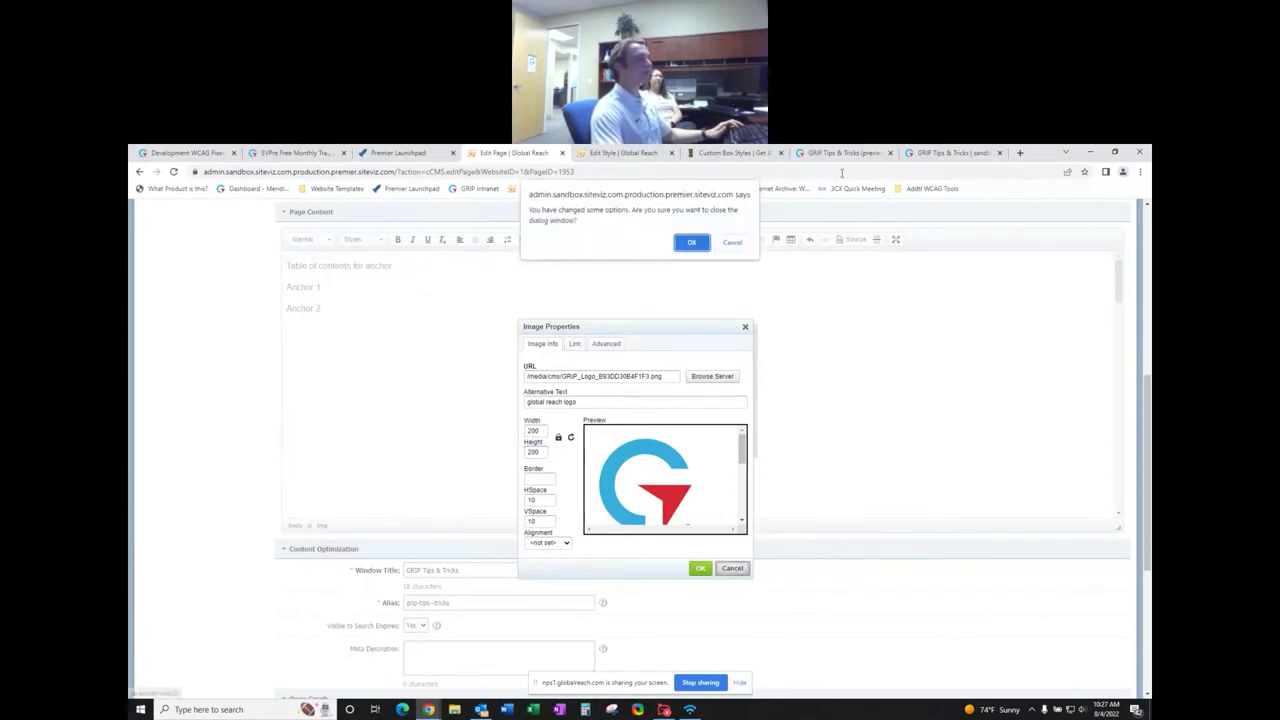
{"action": "left_click", "coordinate": [689, 243]}
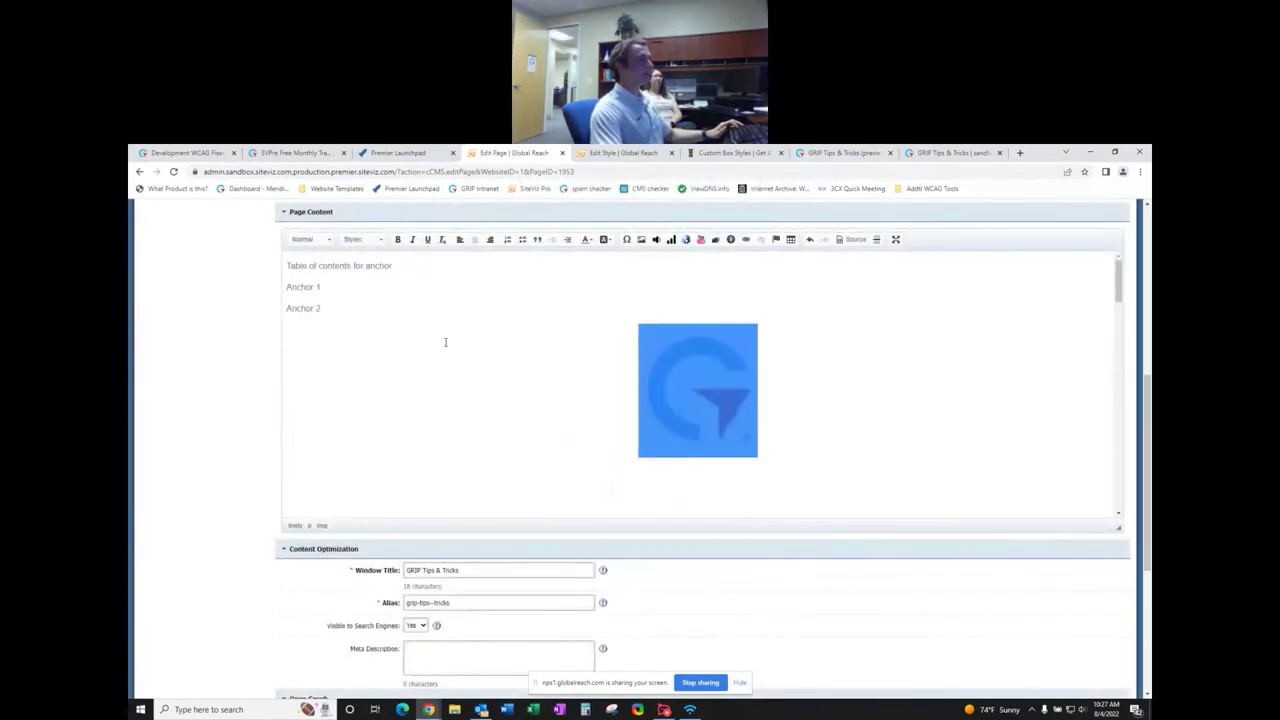
{"action": "left_click", "coordinate": [538, 375]}
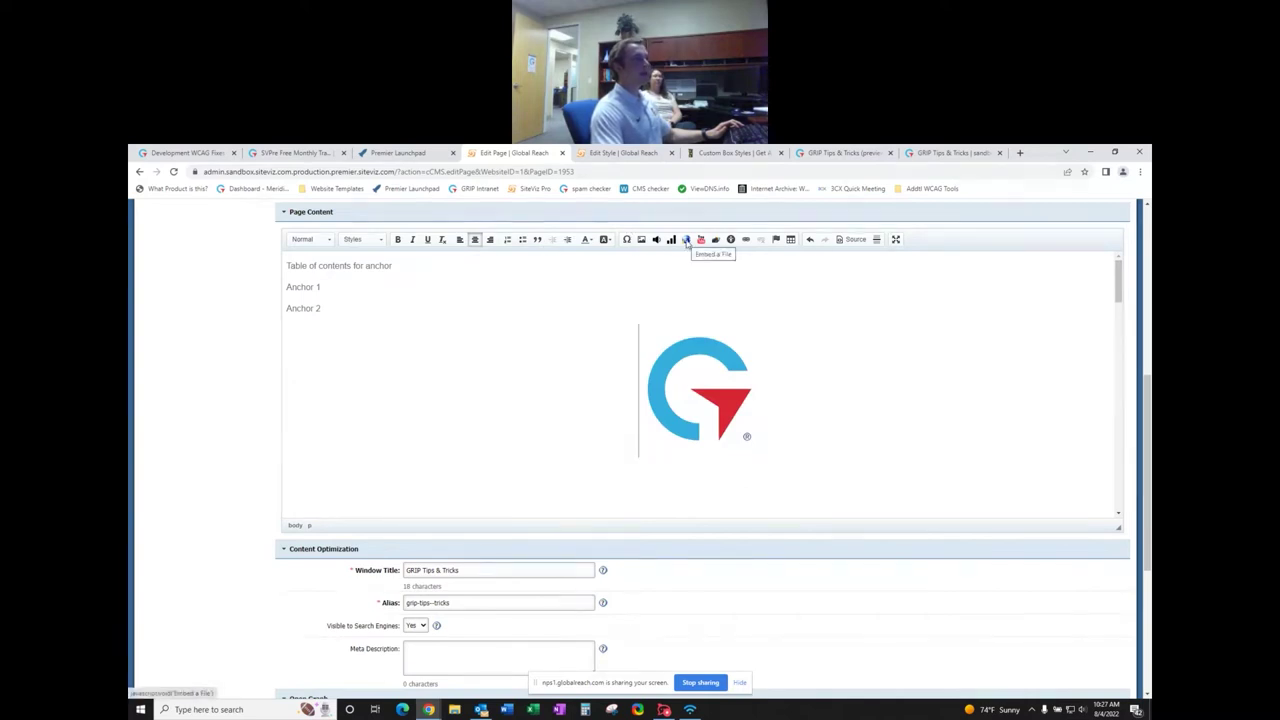
- Add the text "test file embed" on the blank line below the embedded Test File Mountain Image file
{"action": "scroll", "coordinate": [686, 243], "scroll_direction": "down", "scroll_amount": 3}
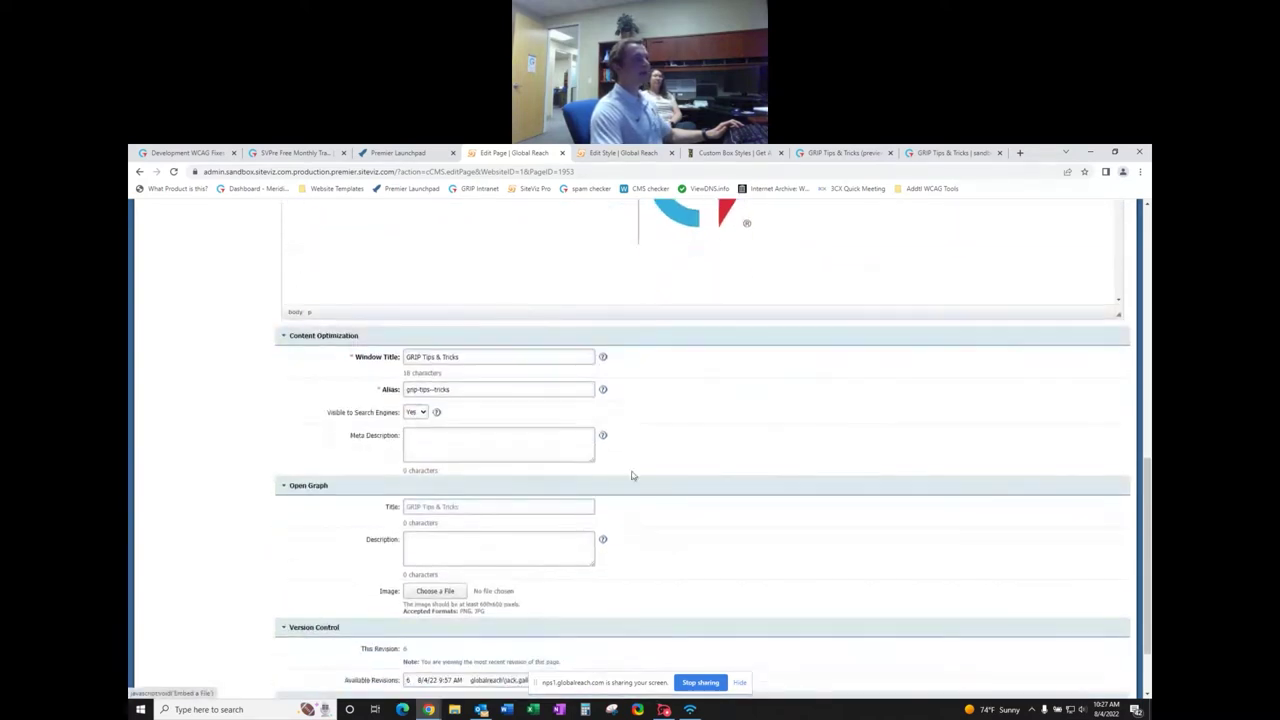
{"action": "scroll", "coordinate": [560, 450], "scroll_direction": "up", "scroll_amount": 3}
{"action": "scroll", "coordinate": [490, 423], "scroll_direction": "down", "scroll_amount": 10}
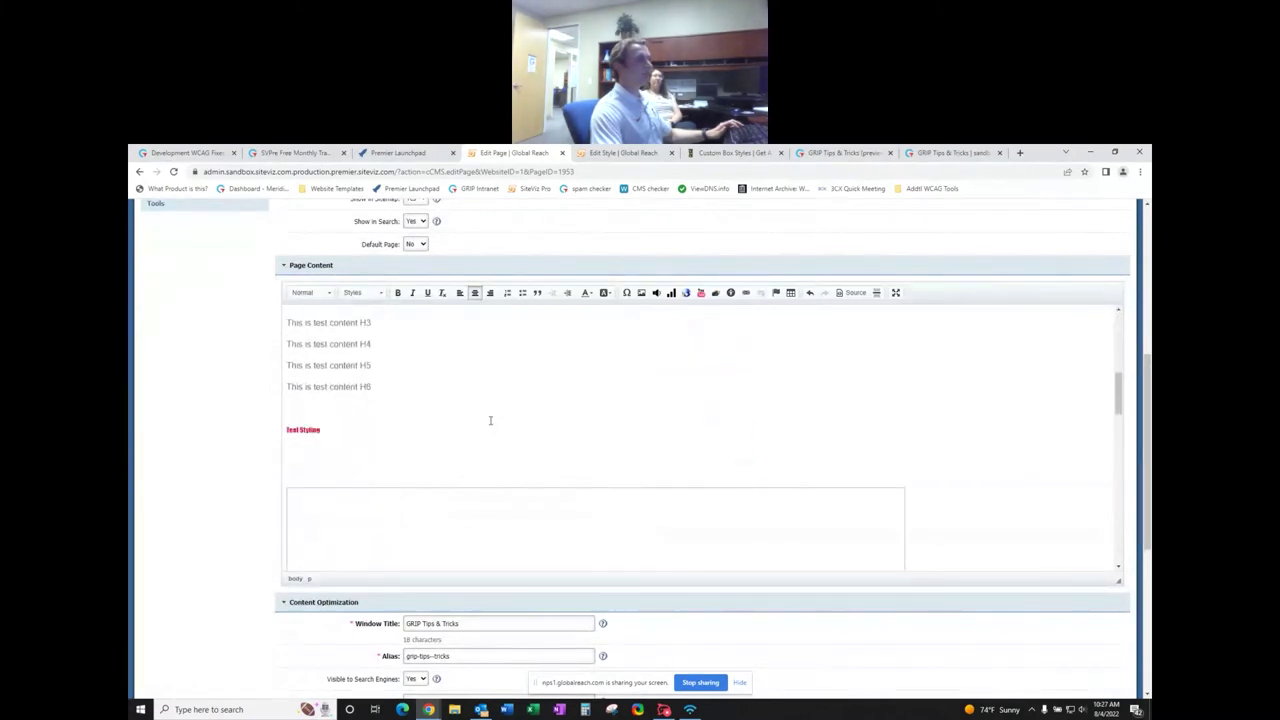
{"action": "scroll", "coordinate": [490, 419], "scroll_direction": "down", "scroll_amount": 5}
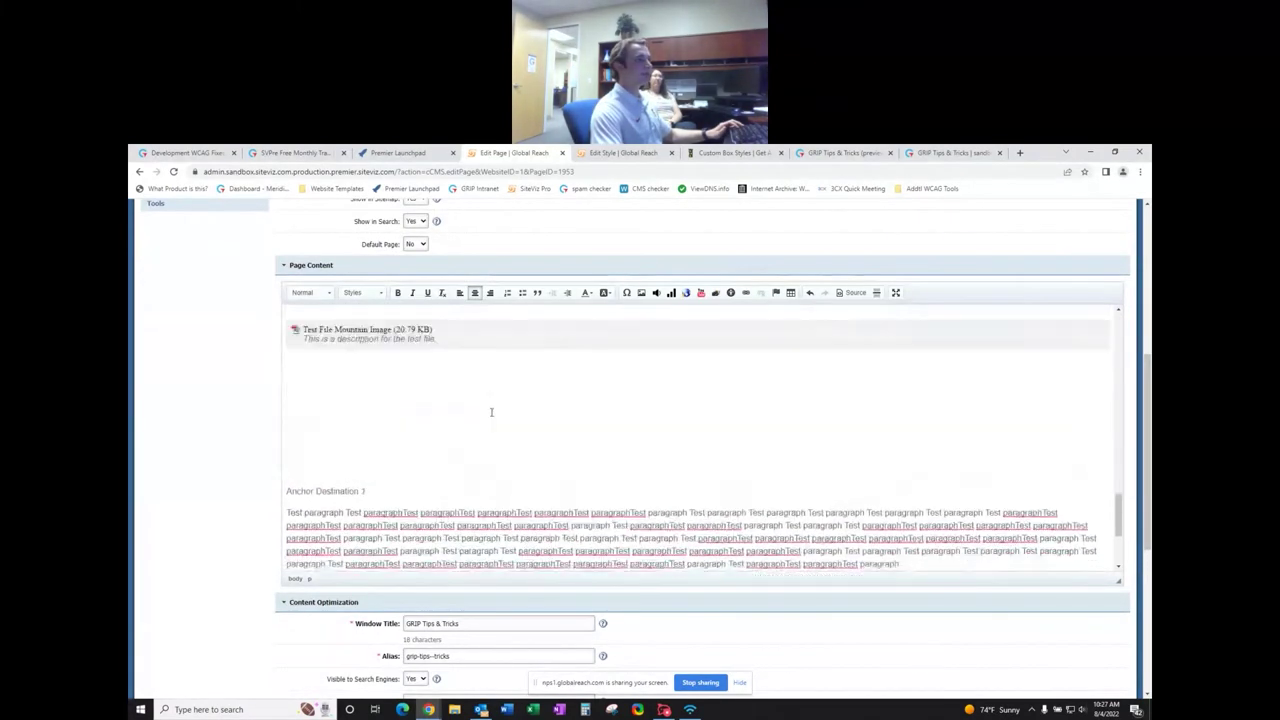
{"action": "left_click", "coordinate": [370, 462]}
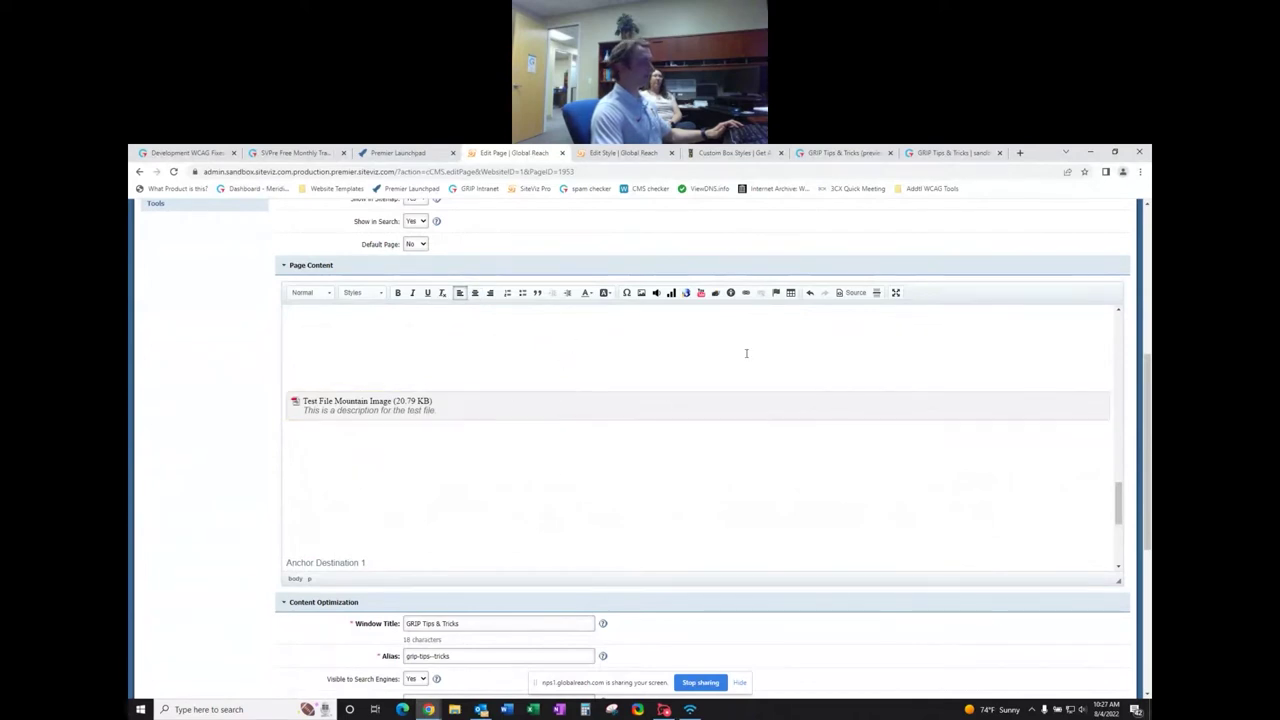
{"action": "type", "text": "test"}
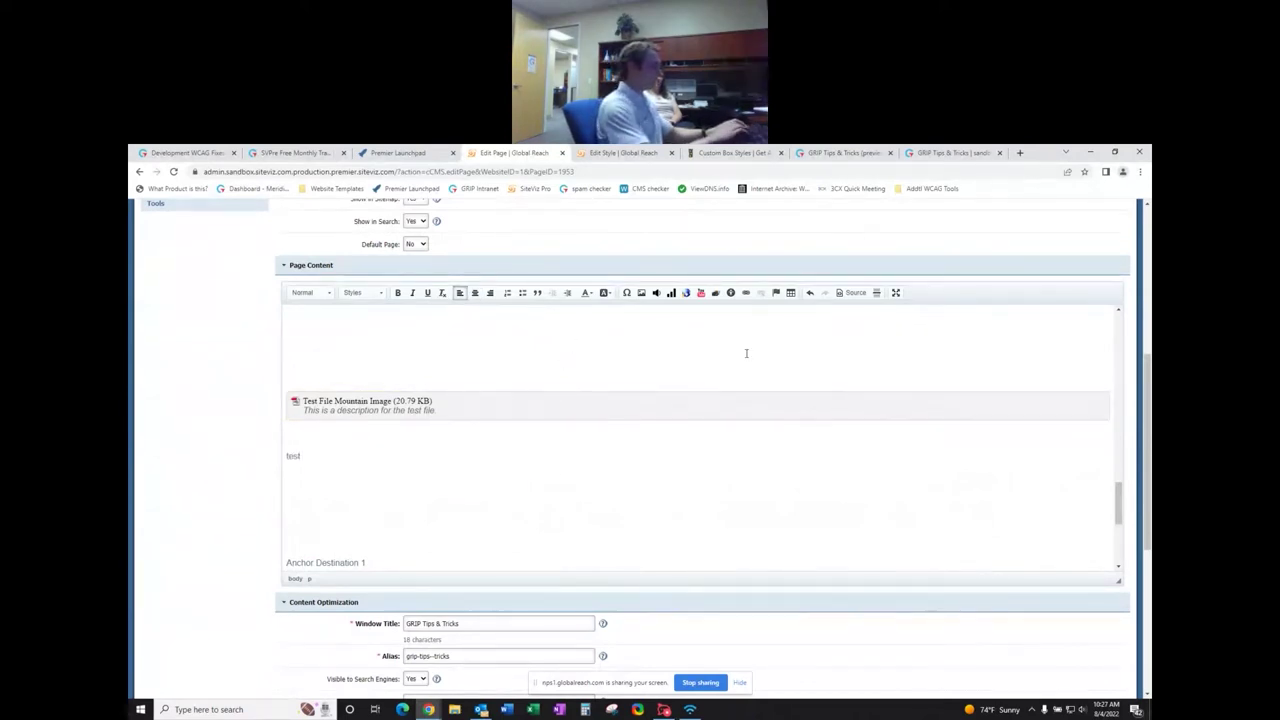
{"action": "type", "text": " file embed"}
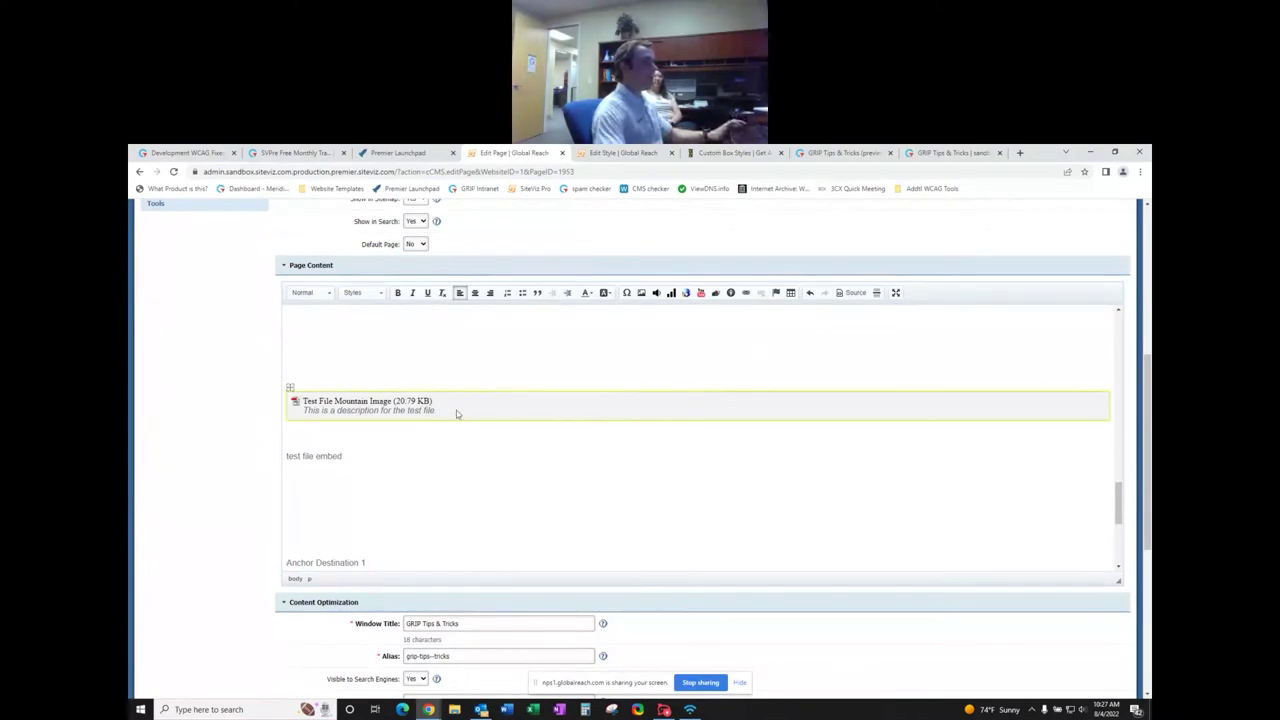
- Replace the "test file embed" text with an embedded Great Service! file from Test Category, set to open in a new window
{"action": "left_click_drag", "start_coordinate": [363, 450], "coordinate": [284, 459]}
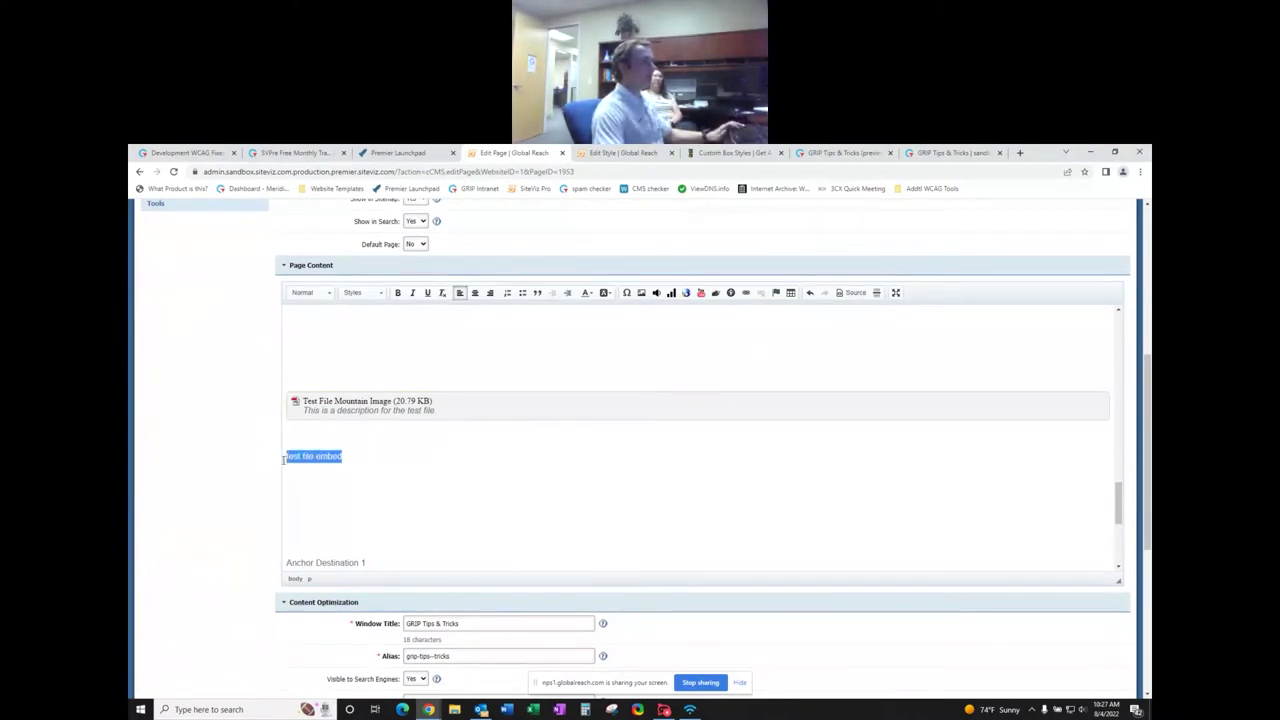
{"action": "left_click", "coordinate": [686, 294]}
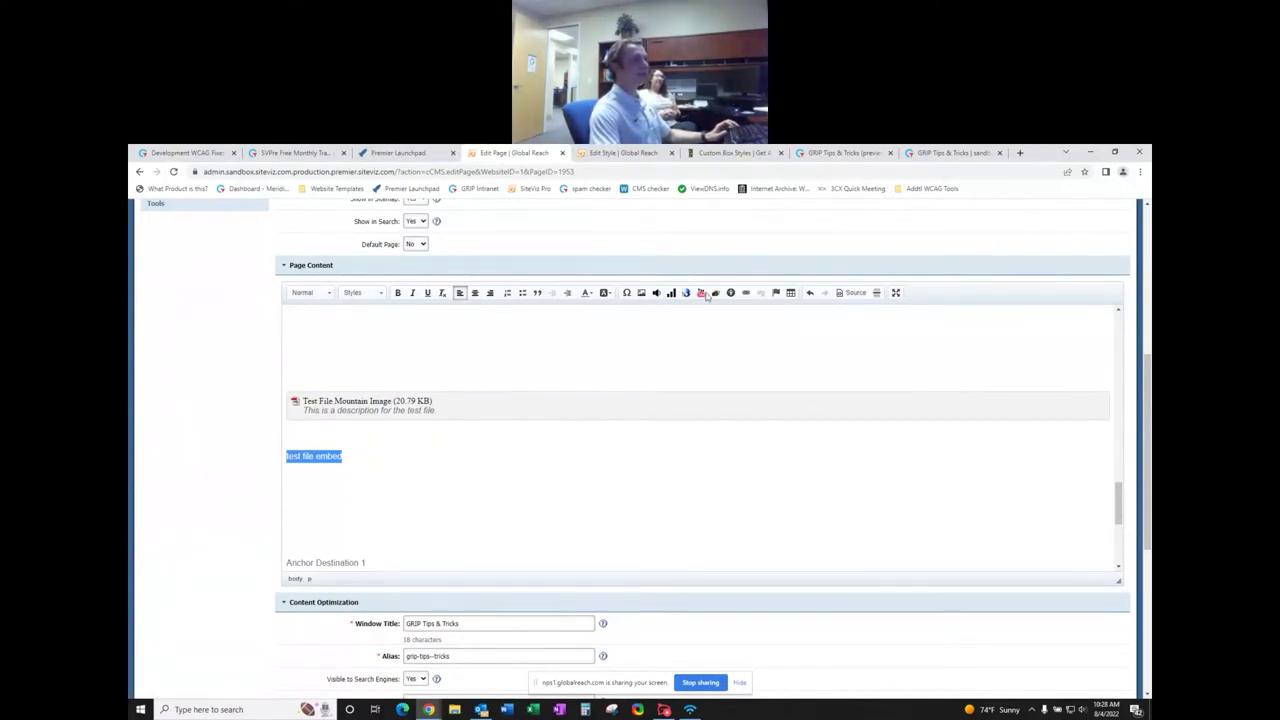
{"action": "left_click", "coordinate": [685, 294]}
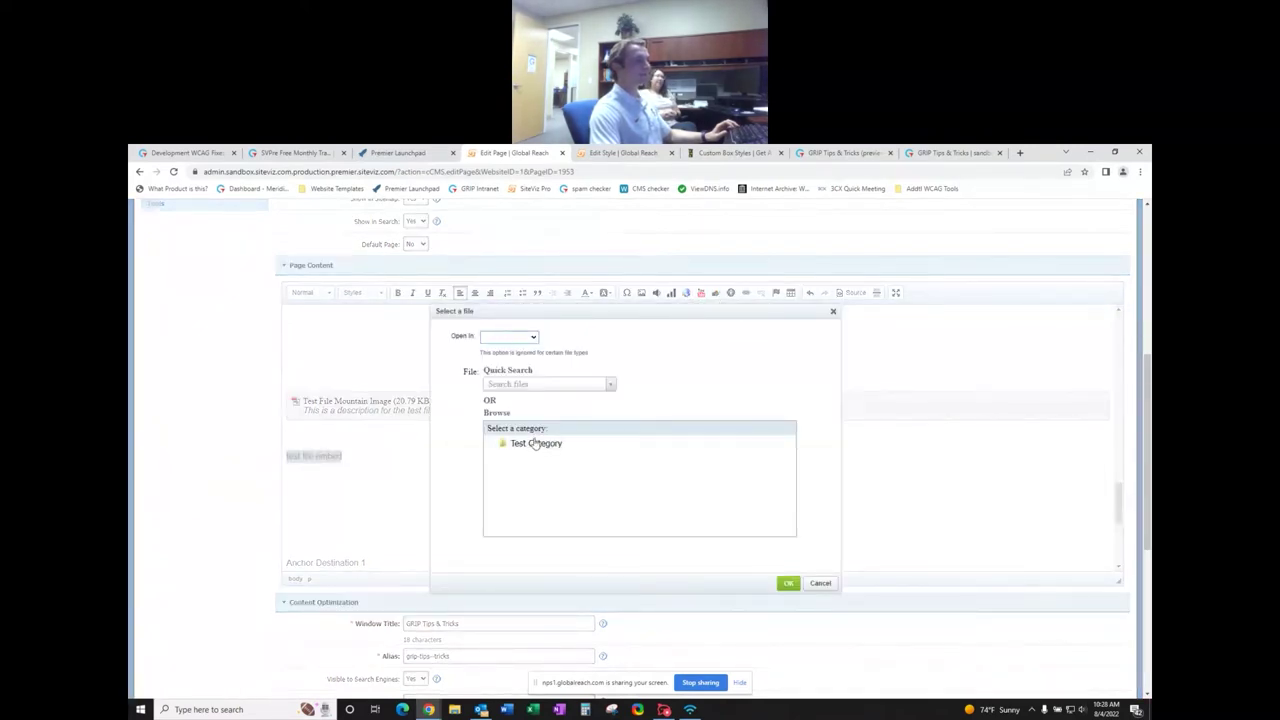
{"action": "left_click", "coordinate": [535, 443]}
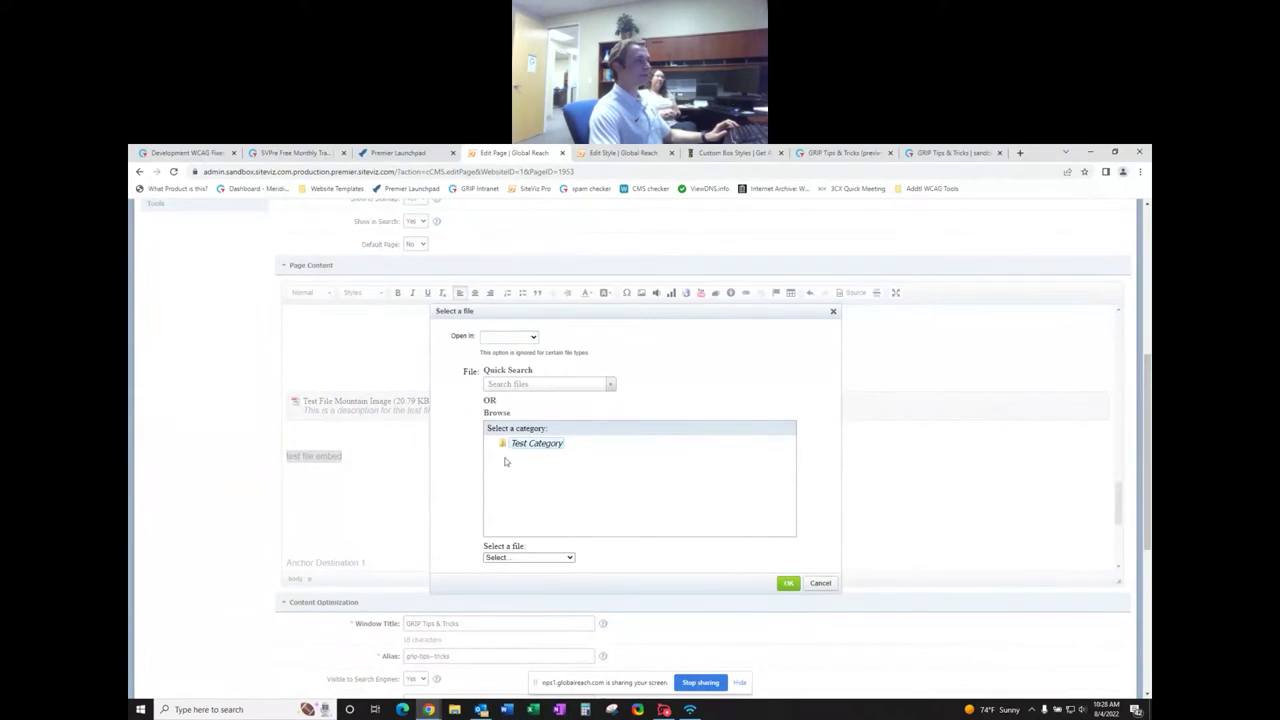
{"action": "left_click", "coordinate": [534, 446]}
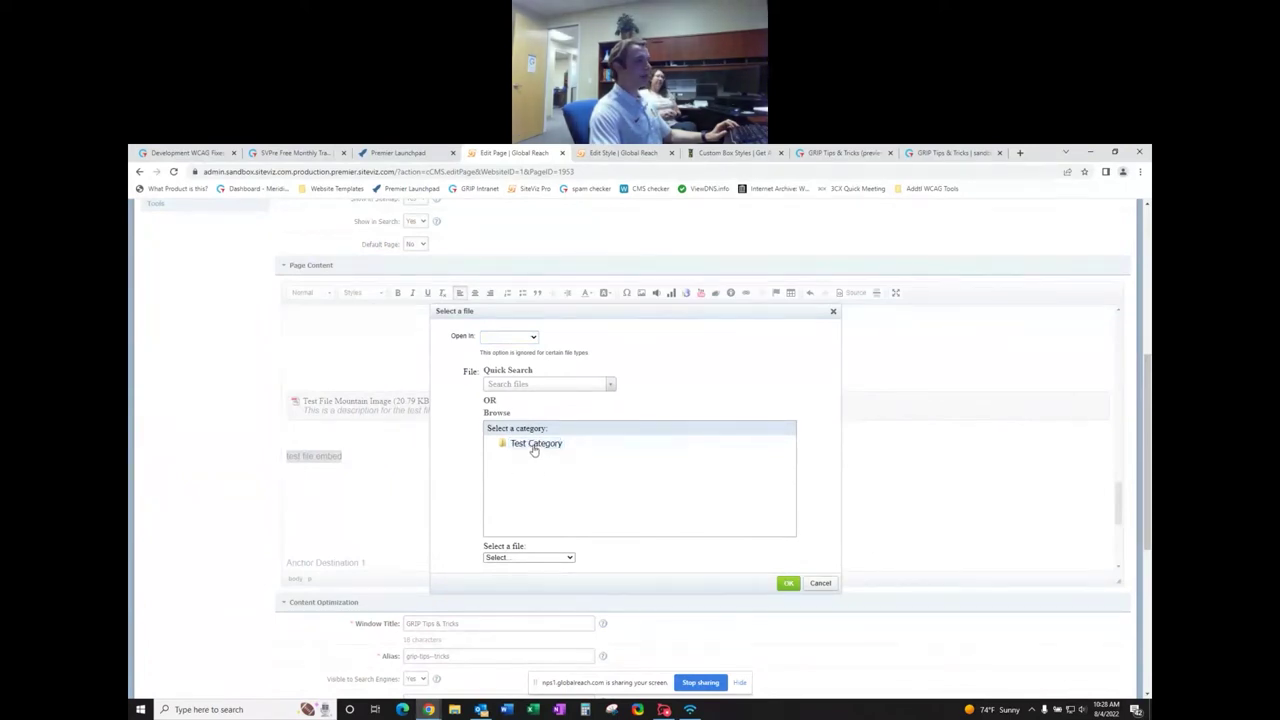
{"action": "left_click", "coordinate": [534, 447]}
{"action": "left_click", "coordinate": [537, 558]}
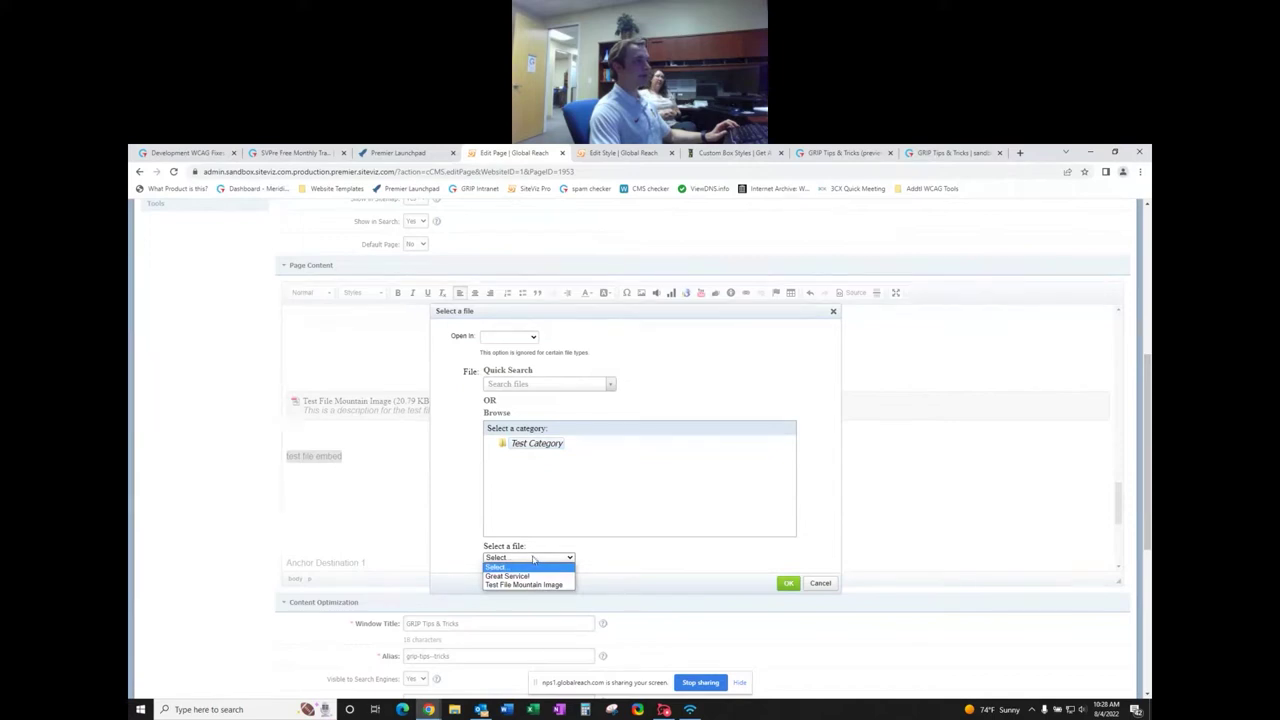
{"action": "left_click", "coordinate": [530, 576]}
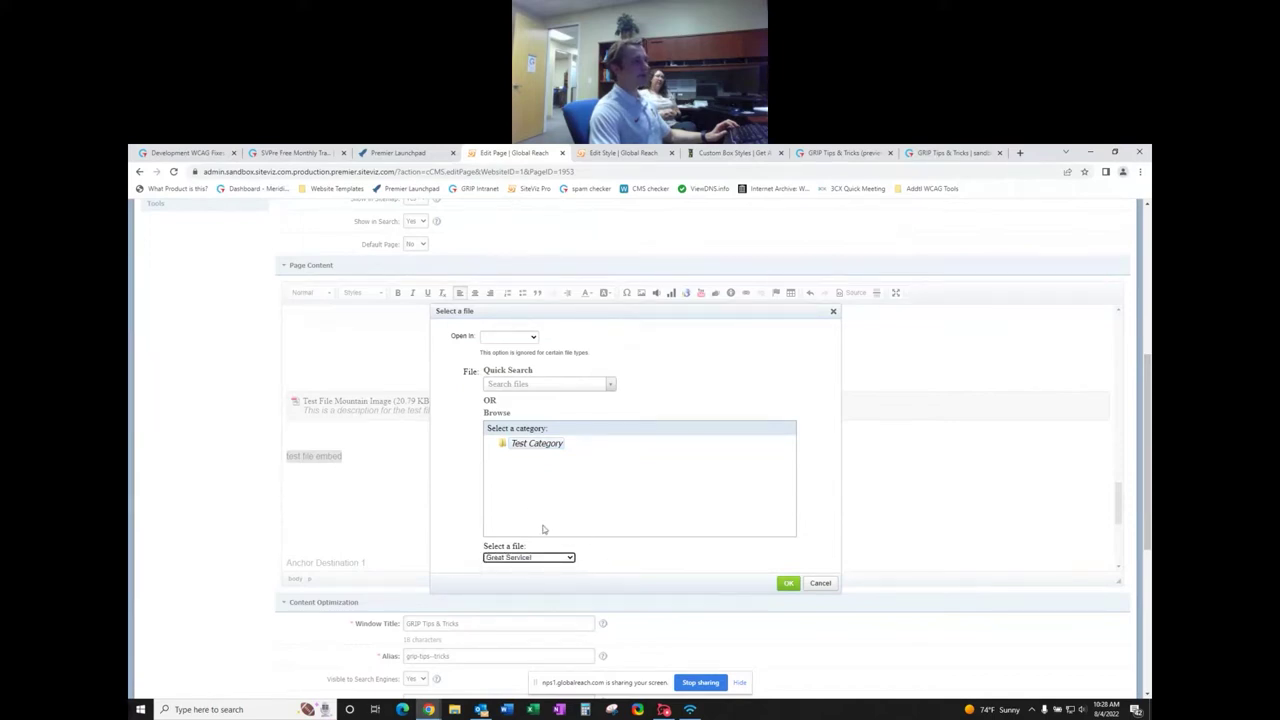
{"action": "left_click", "coordinate": [525, 336]}
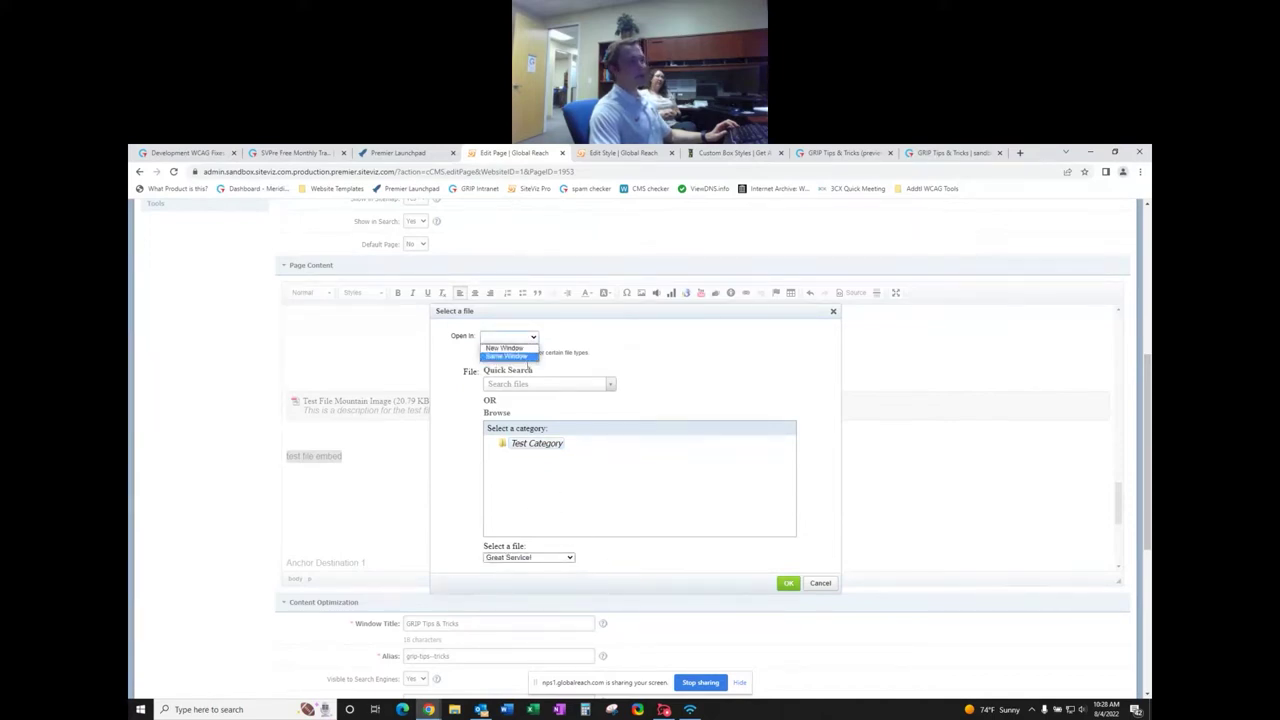
{"action": "left_click", "coordinate": [521, 351]}
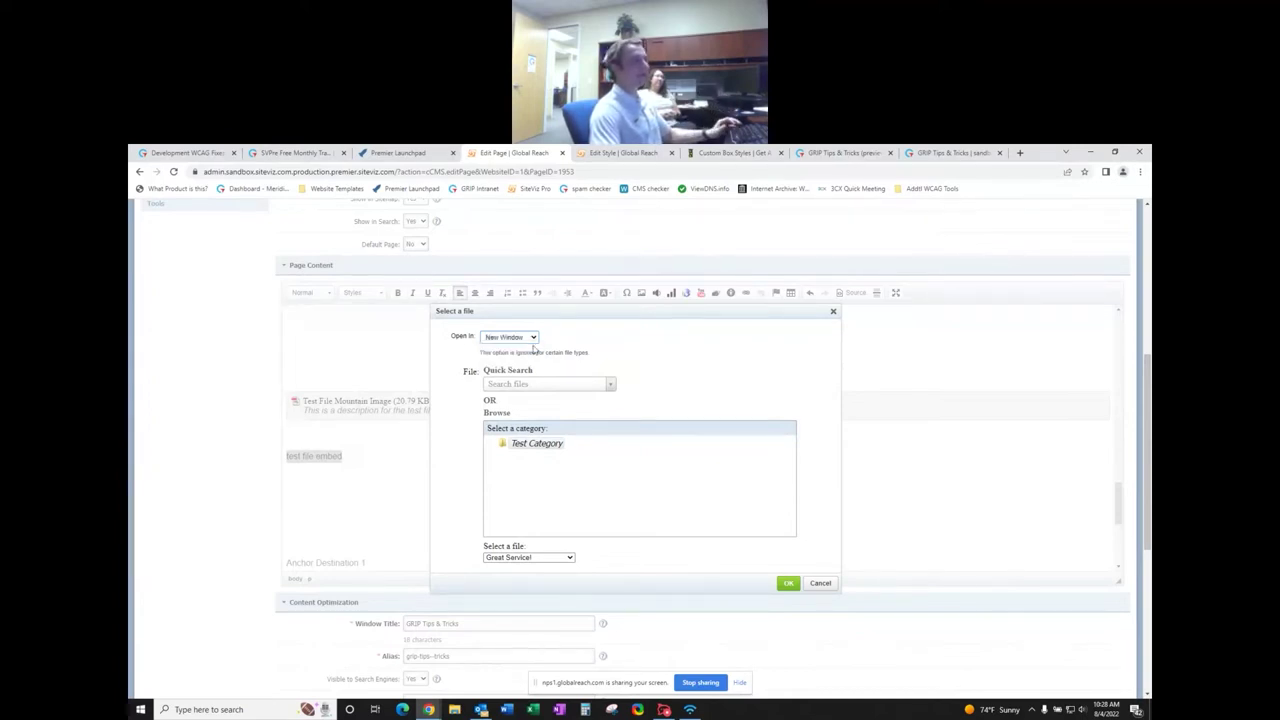
{"action": "left_click", "coordinate": [786, 584]}
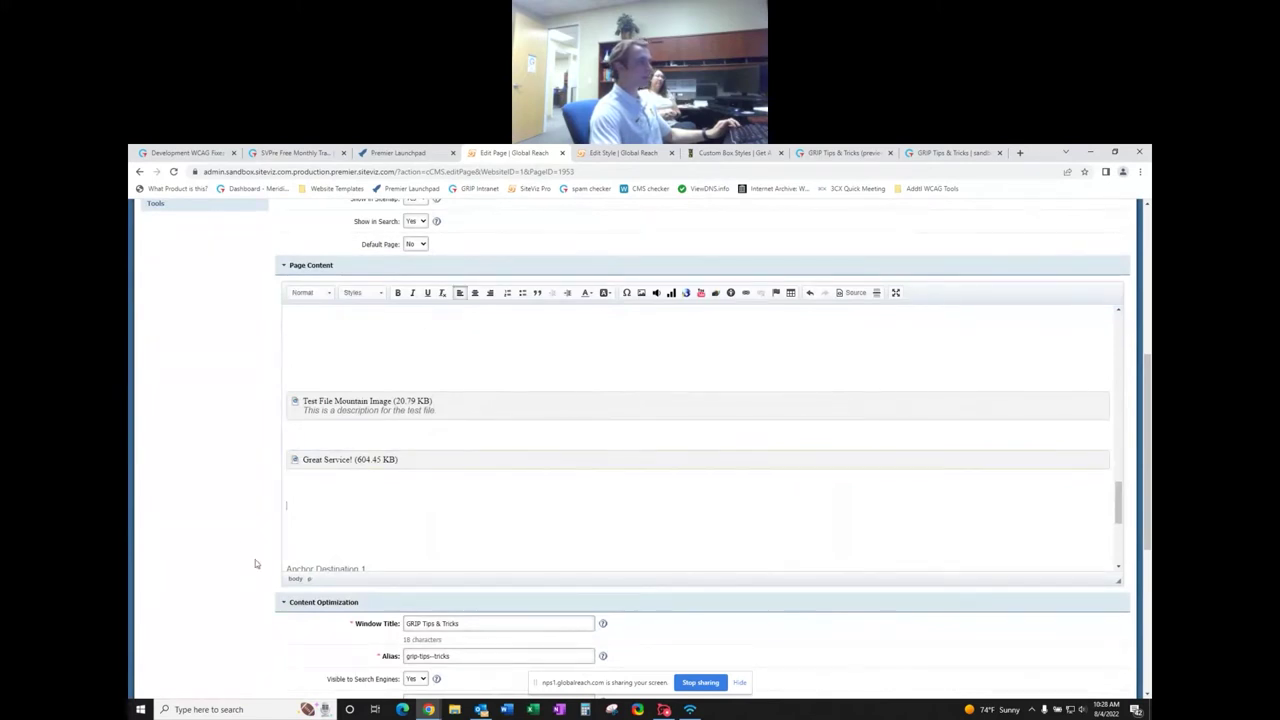
- Preview the page and compare the titles, file sizes and description of the embedded Test File Mountain Image and Great Service! files
{"action": "scroll", "coordinate": [240, 550], "scroll_direction": "down", "scroll_amount": 3}
{"action": "scroll", "coordinate": [232, 546], "scroll_direction": "down", "scroll_amount": 1}
{"action": "left_click", "coordinate": [585, 665]}
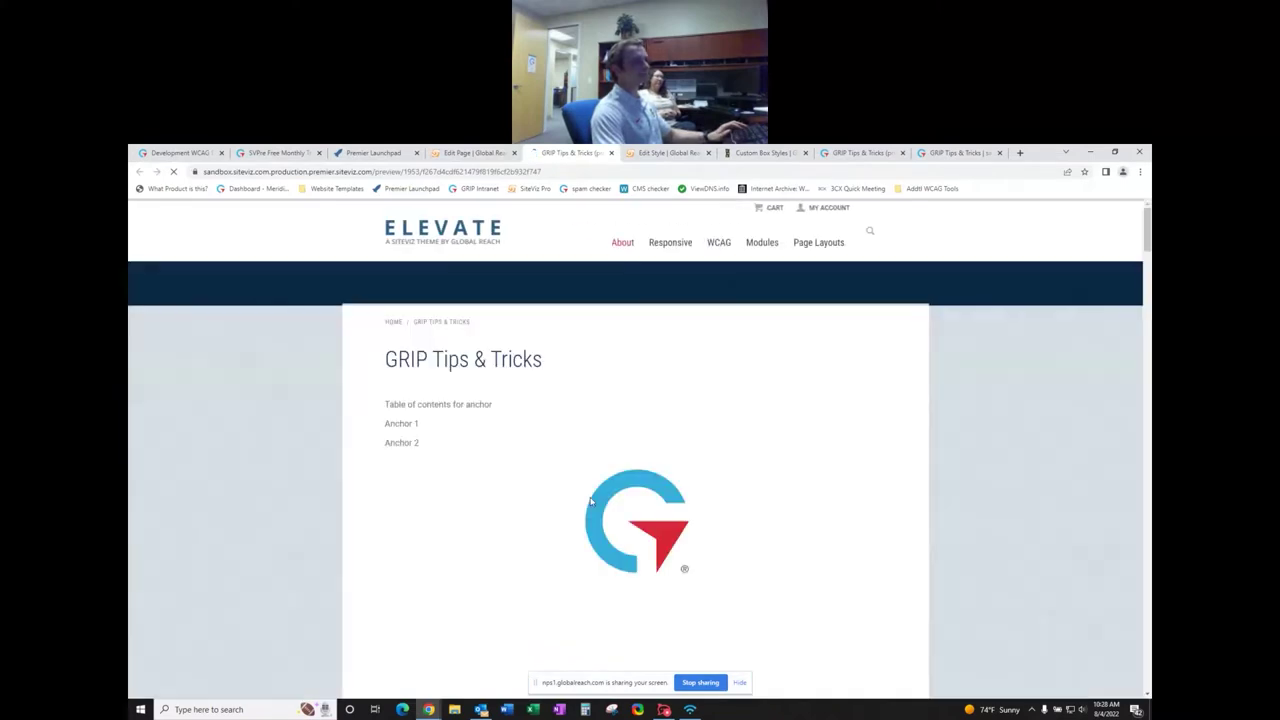
{"action": "scroll", "coordinate": [590, 501], "scroll_direction": "down", "scroll_amount": 8}
{"action": "scroll", "coordinate": [590, 498], "scroll_direction": "down", "scroll_amount": 10}
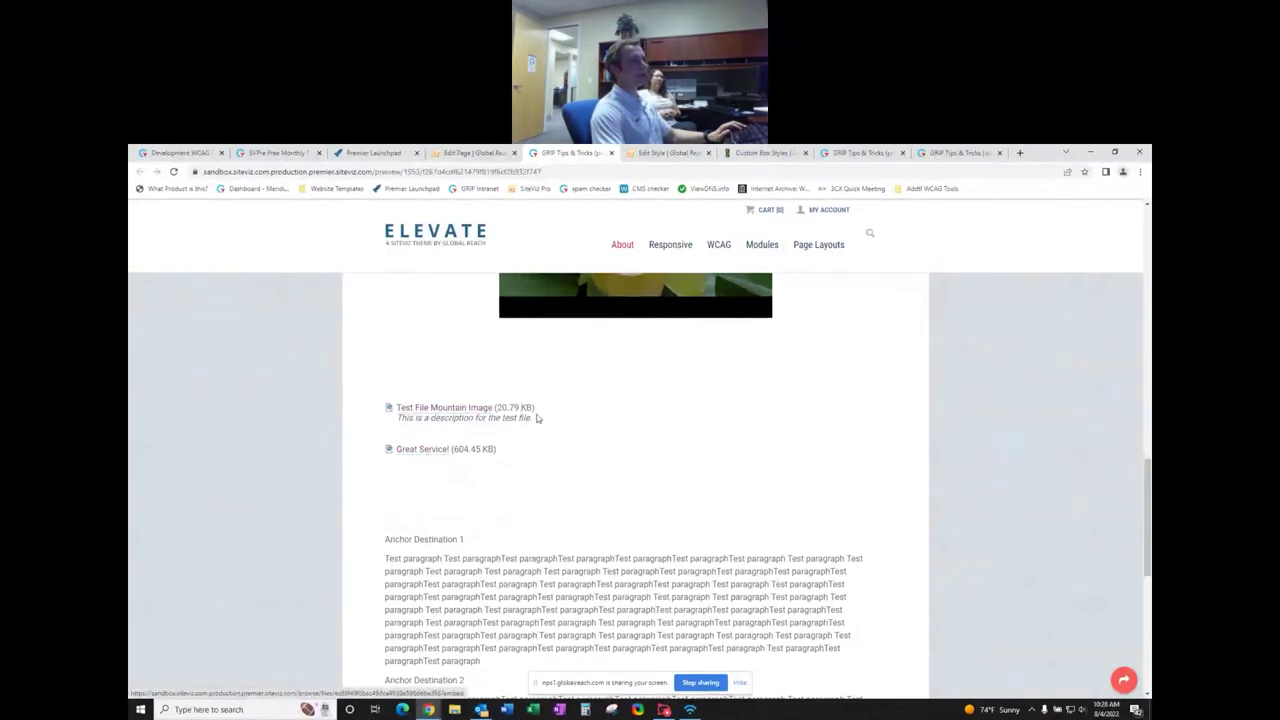
{"action": "left_click_drag", "start_coordinate": [536, 418], "coordinate": [398, 422]}
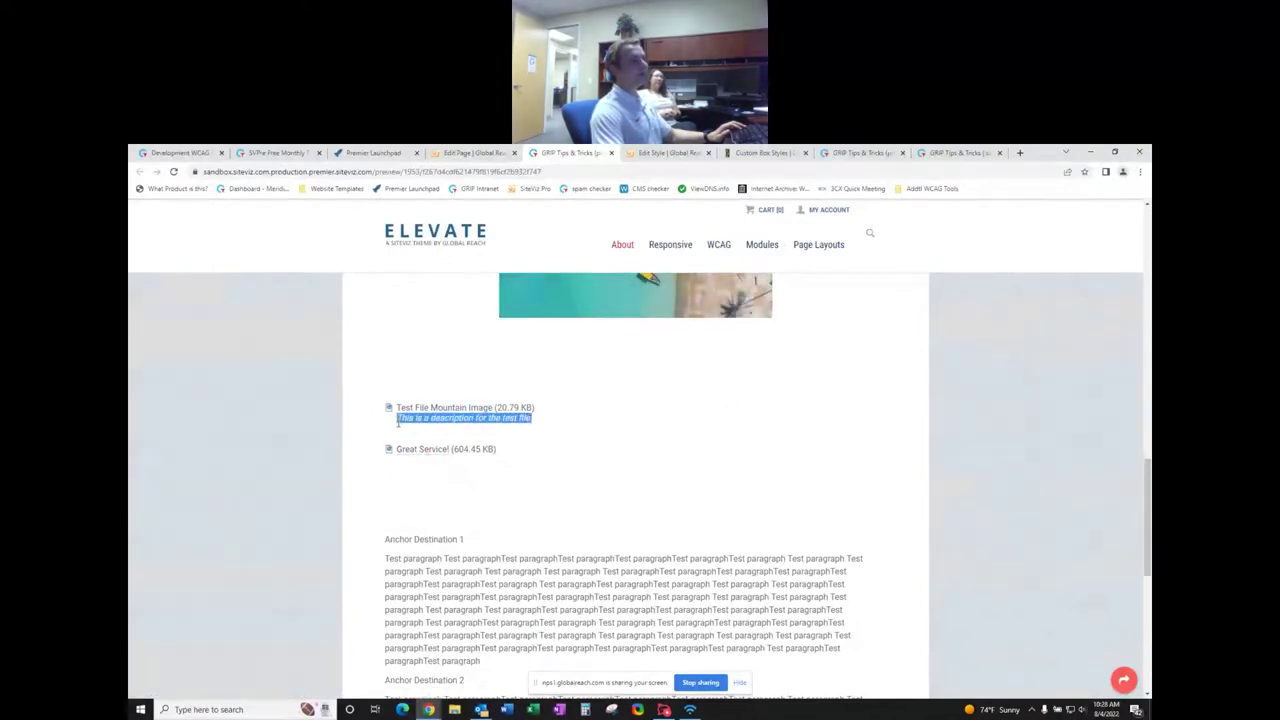
{"action": "left_click", "coordinate": [540, 427]}
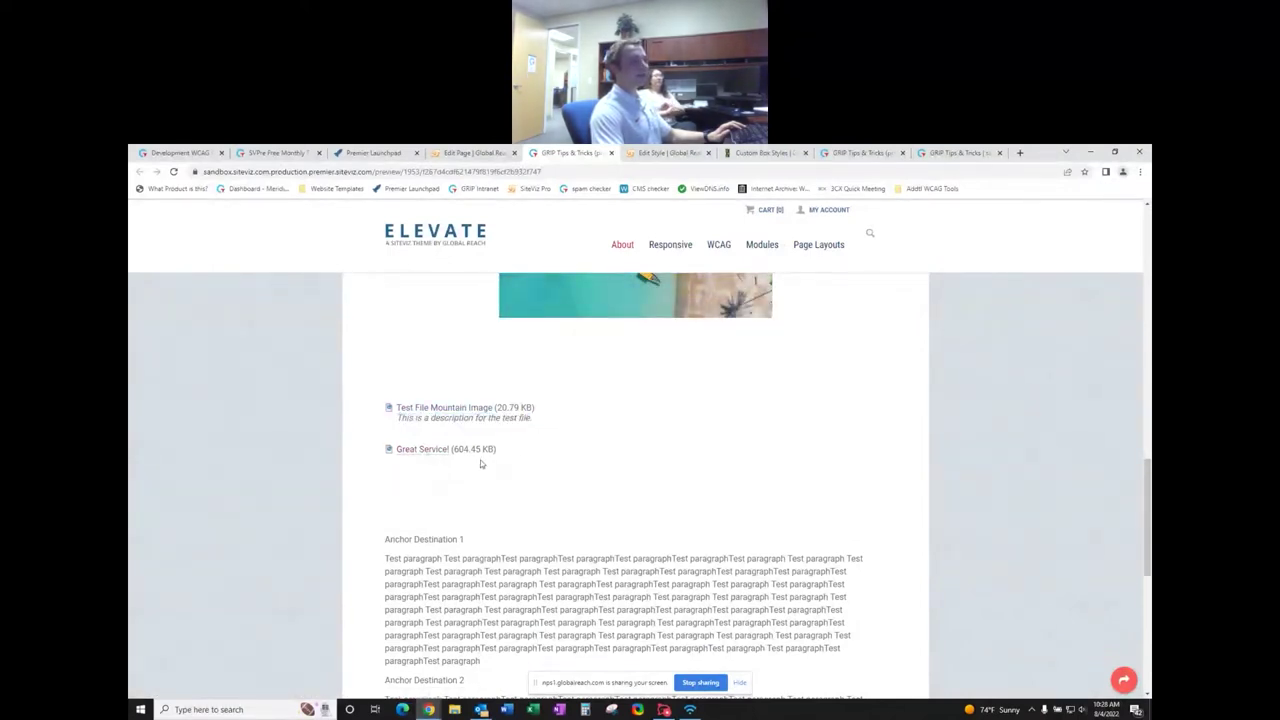
{"action": "left_click_drag", "start_coordinate": [497, 450], "coordinate": [396, 455]}
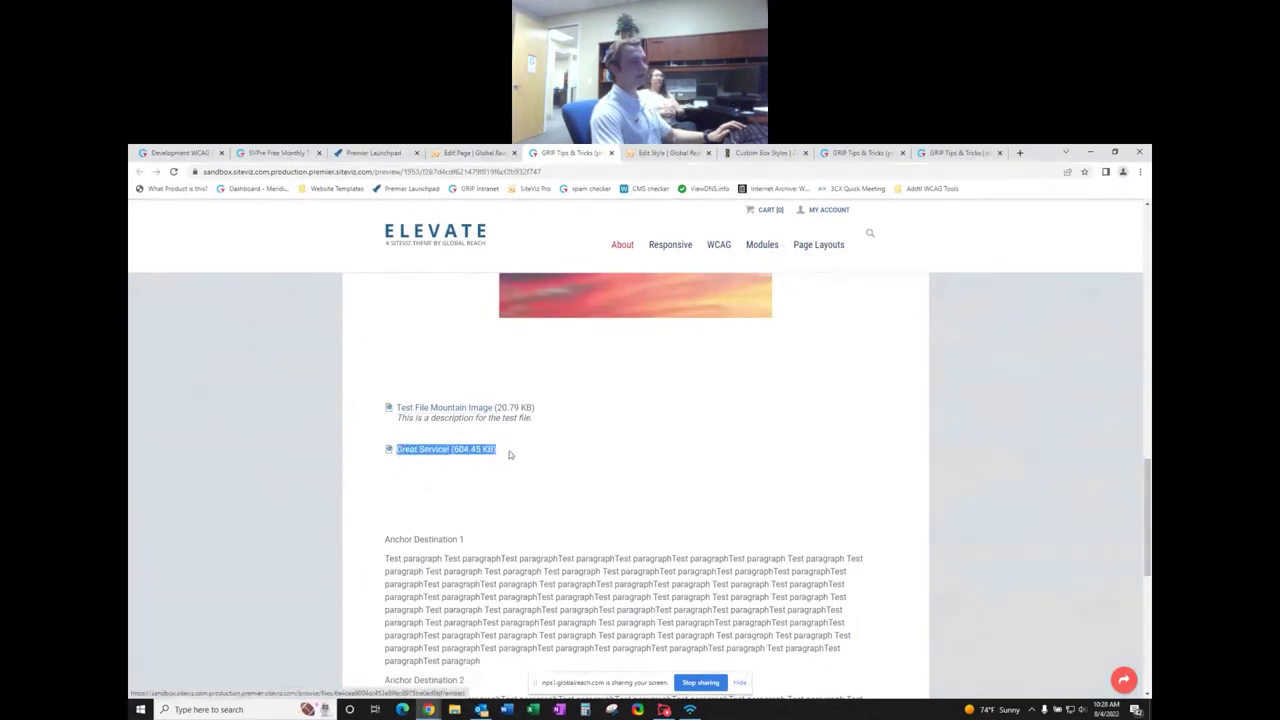
{"action": "left_click", "coordinate": [430, 483]}
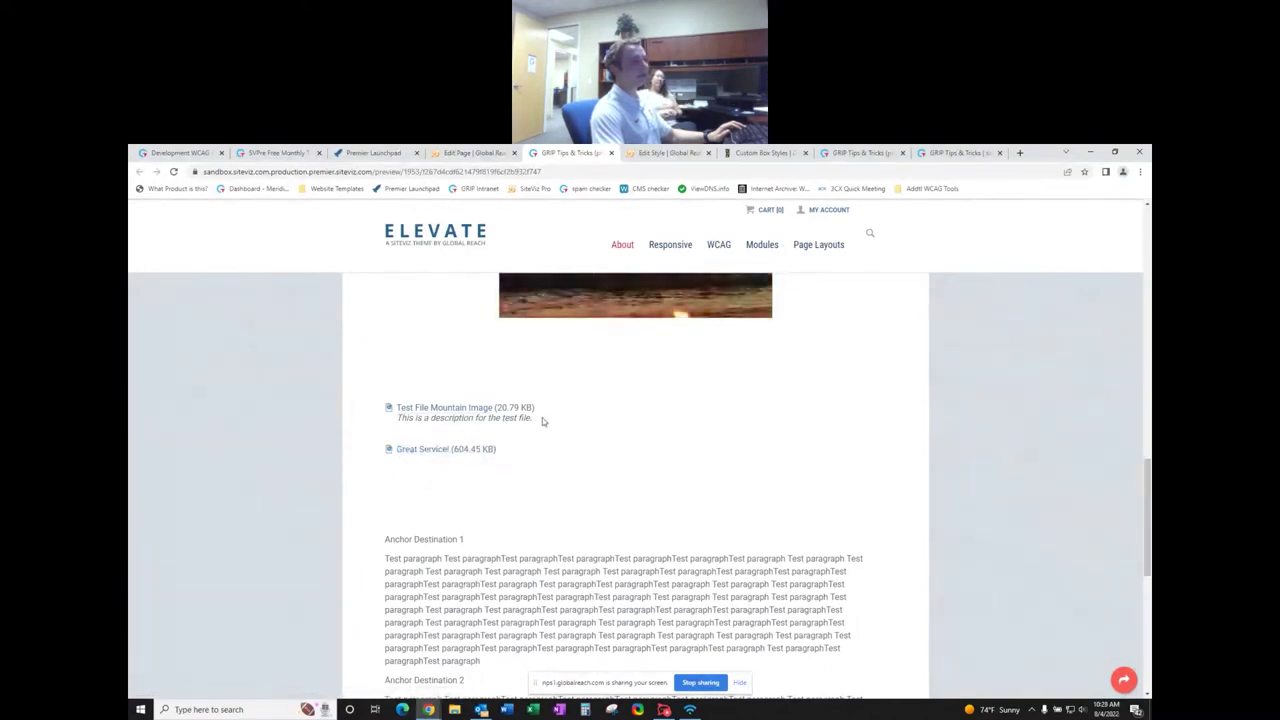
{"action": "left_click_drag", "start_coordinate": [543, 417], "coordinate": [397, 408]}
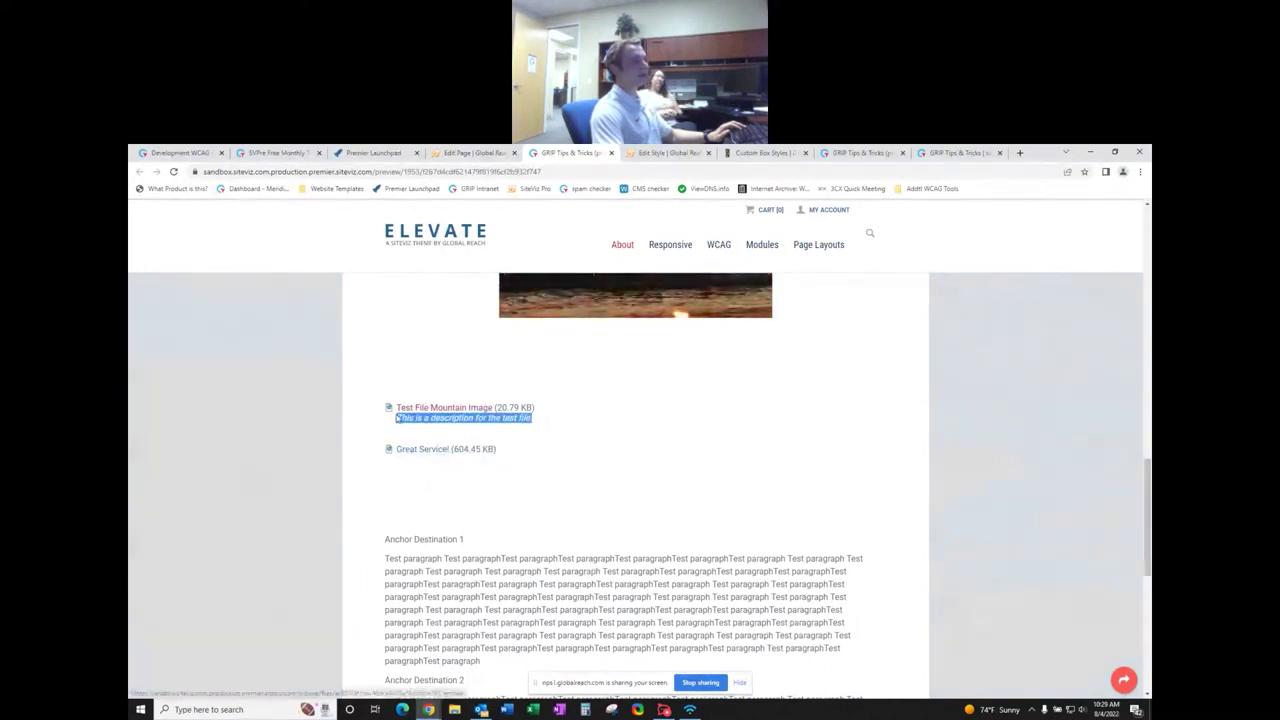
{"action": "left_click", "coordinate": [565, 421]}
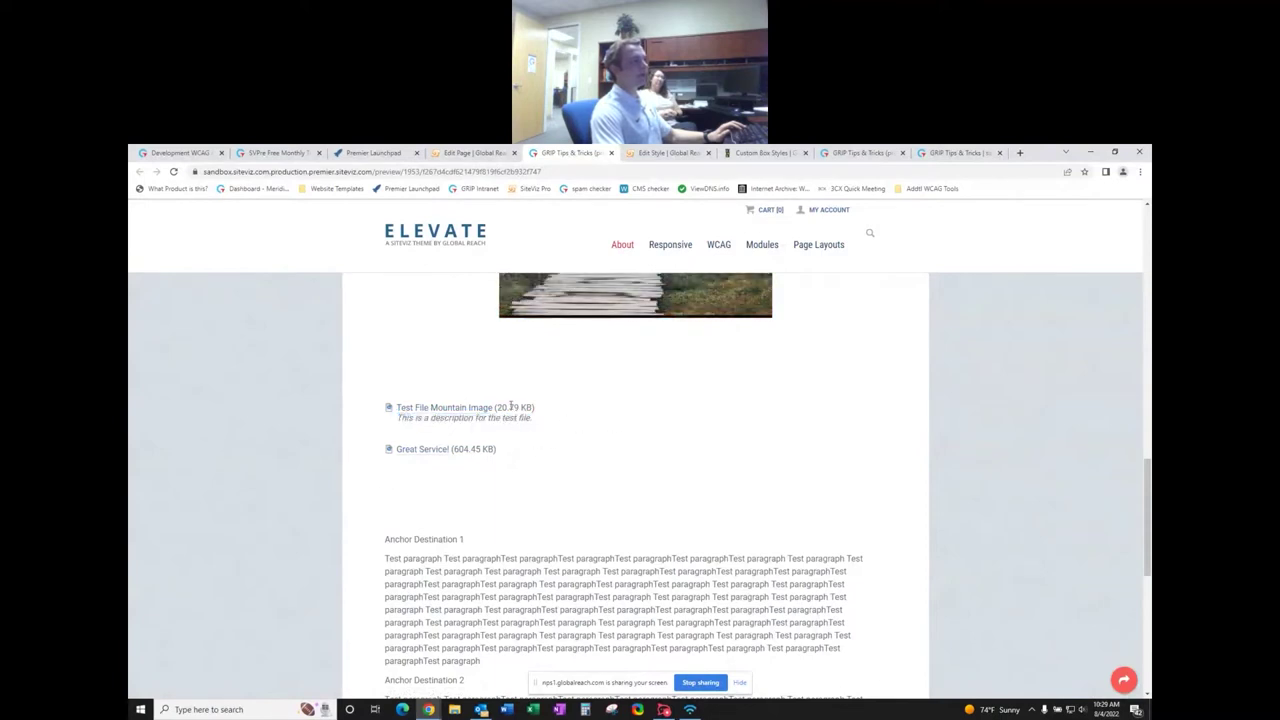
- Open the Great Service! and Test File Mountain Image links from the preview, closing each opened file after viewing it
{"action": "left_click", "coordinate": [430, 450]}
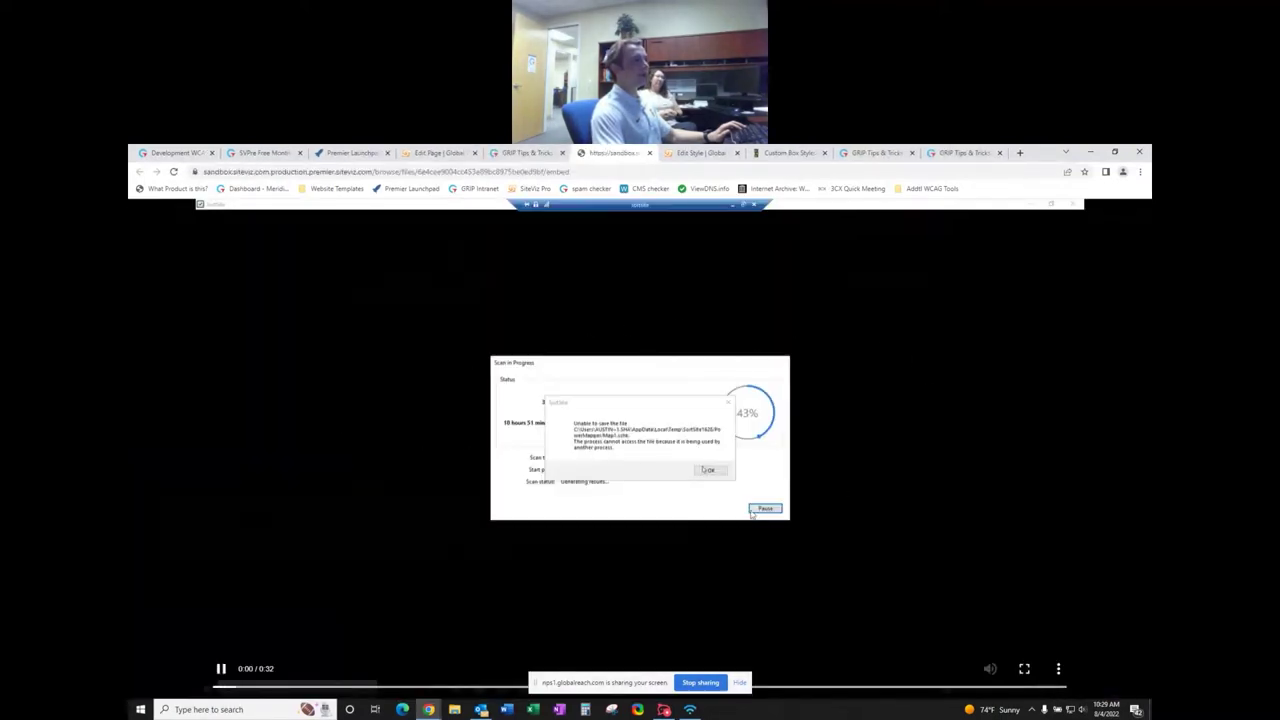
{"action": "left_click", "coordinate": [649, 152]}
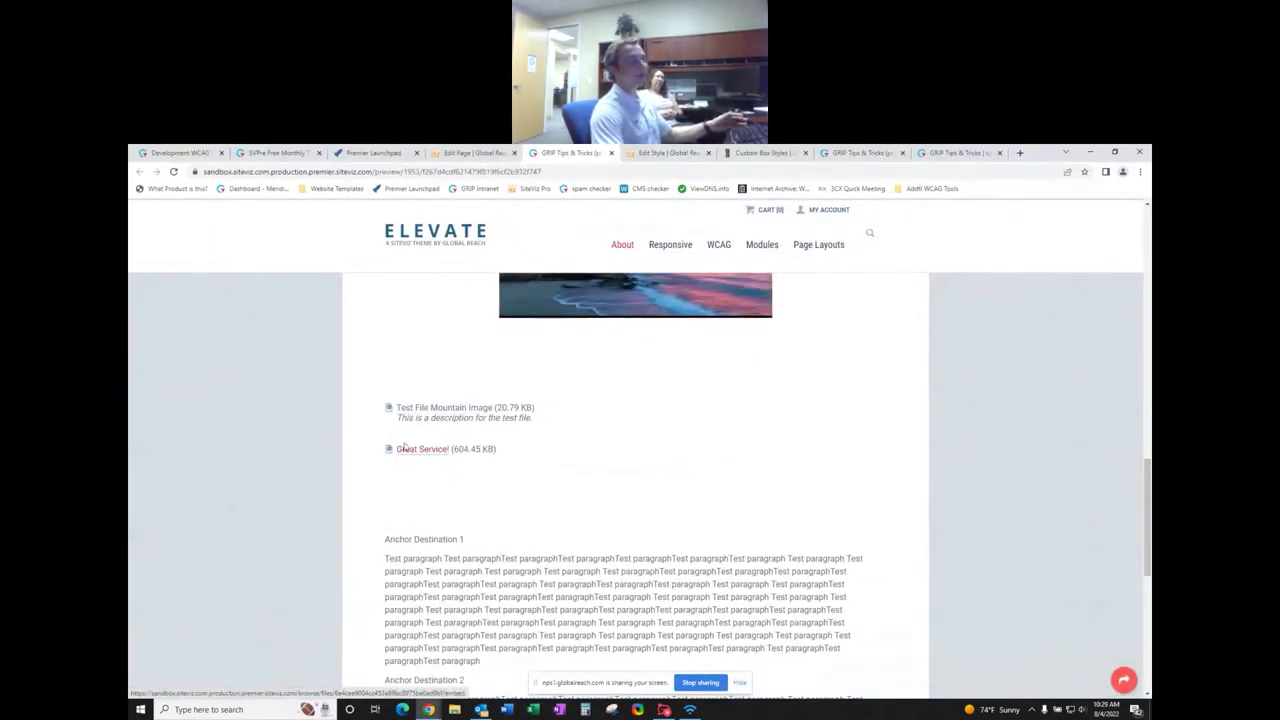
{"action": "left_click", "coordinate": [438, 411]}
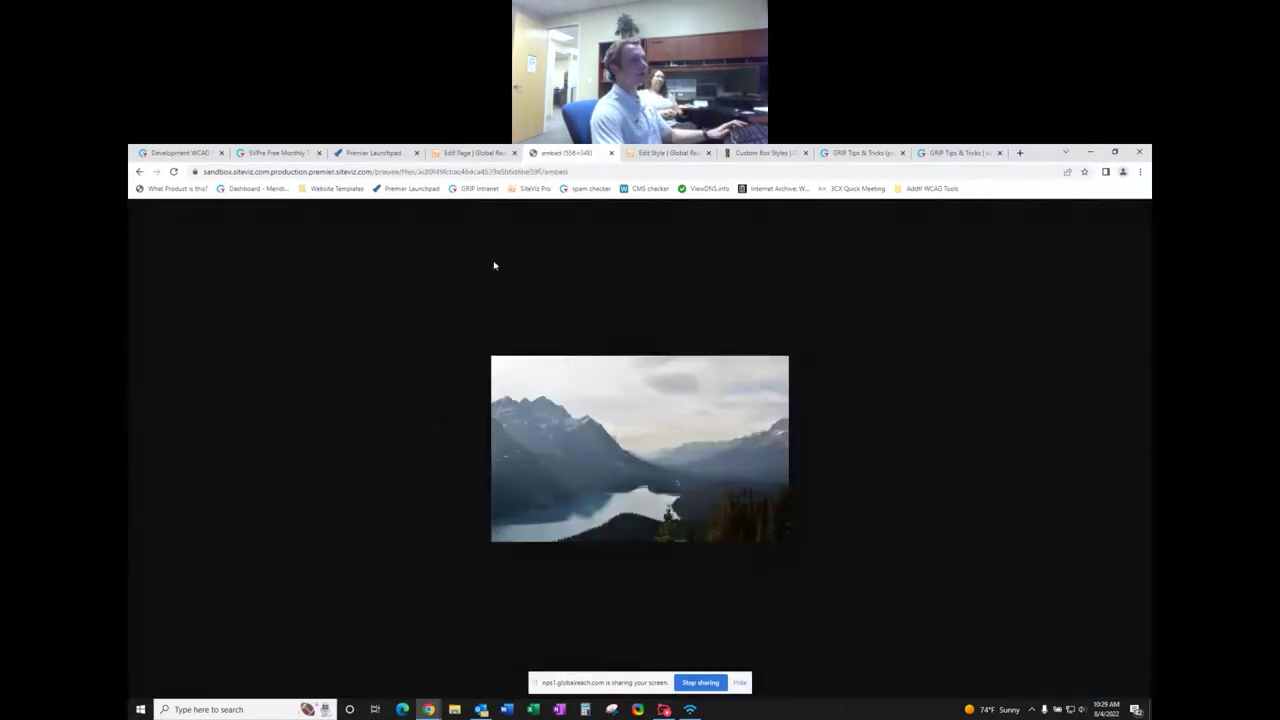
{"action": "left_click", "coordinate": [611, 153]}
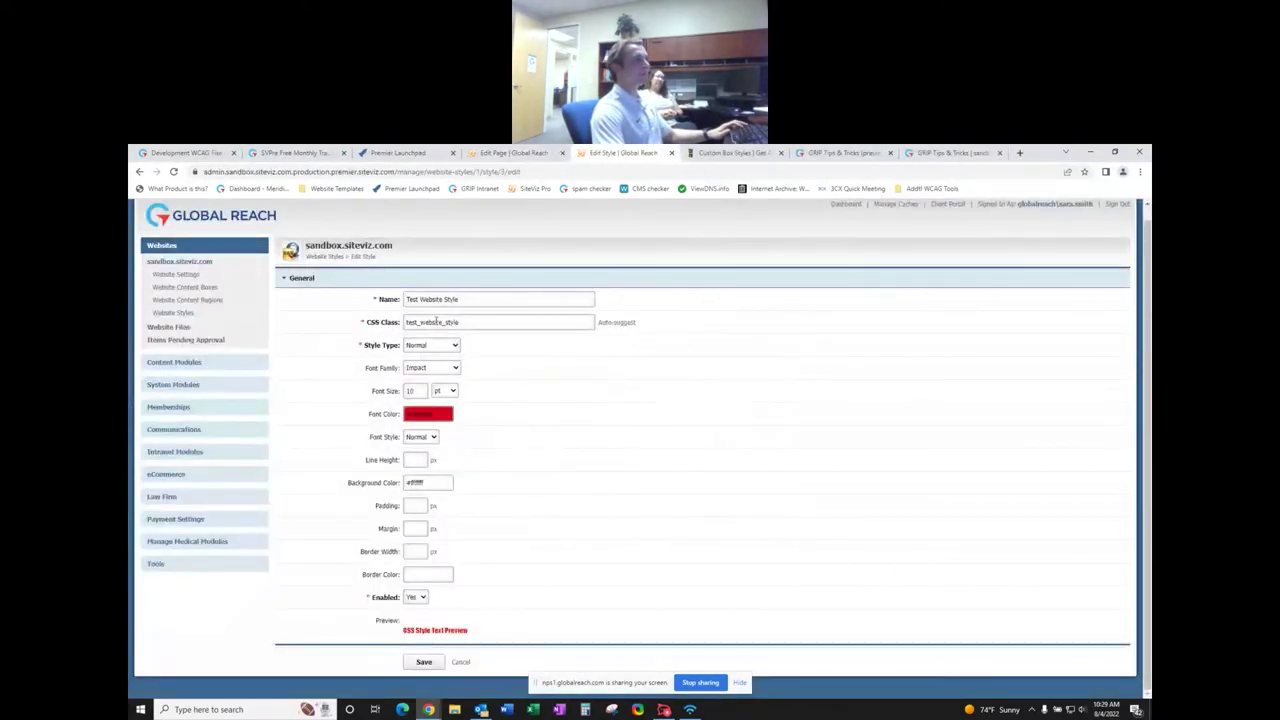
- Reopen the closed mountain image tab, go back to its preview page, and return to the page editor
{"action": "key", "text": "ctrl+shift+t"}
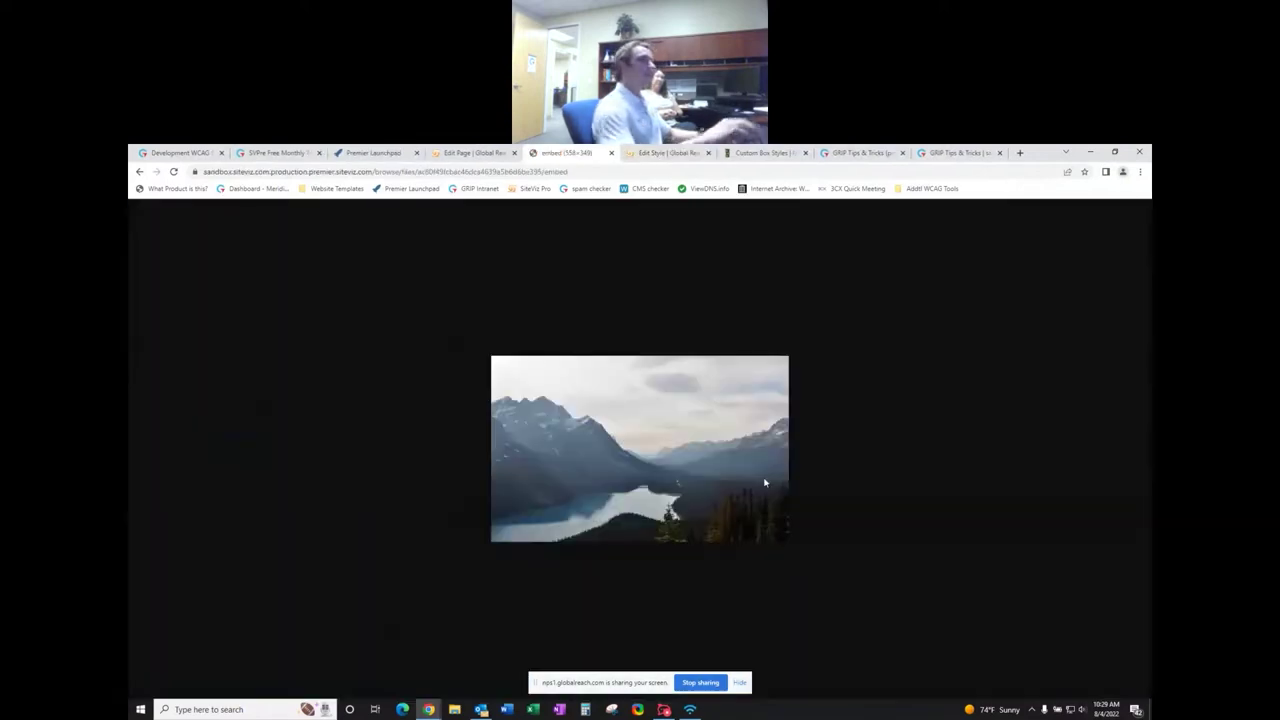
{"action": "right_click", "coordinate": [414, 247]}
{"action": "left_click", "coordinate": [436, 250]}
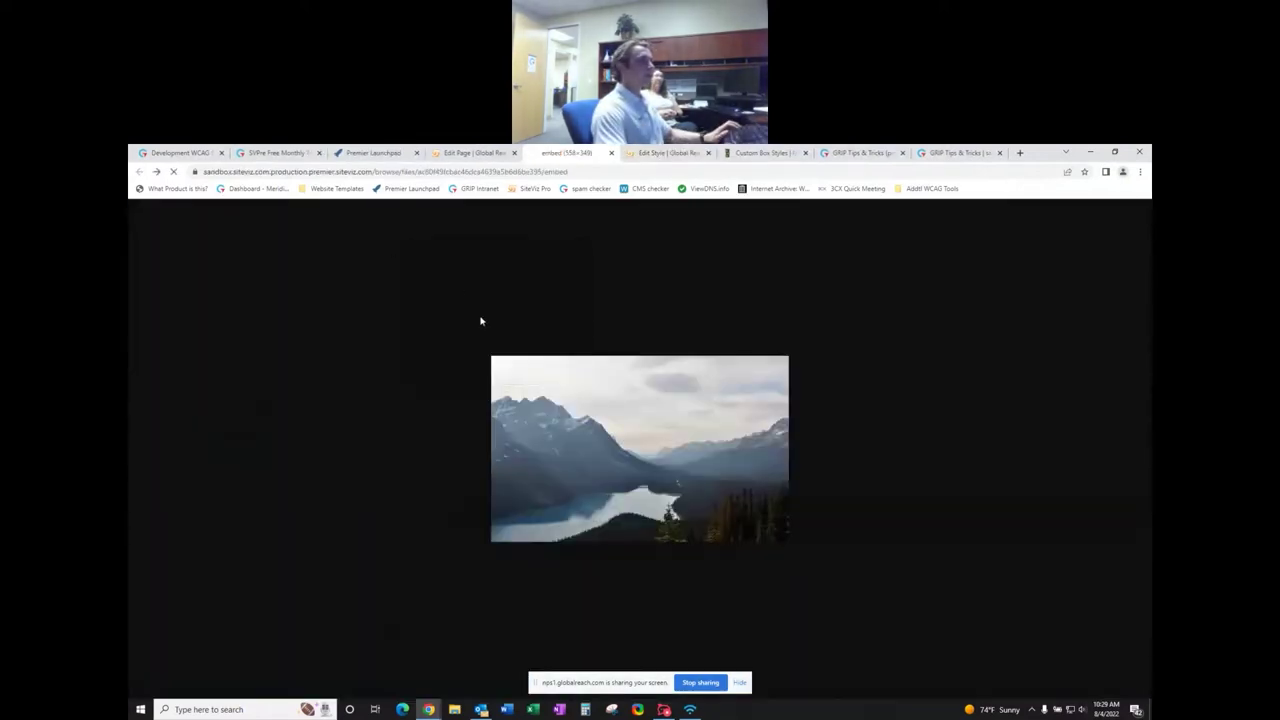
{"action": "scroll", "coordinate": [527, 405], "scroll_direction": "down", "scroll_amount": 3}
{"action": "right_click", "coordinate": [468, 329]}
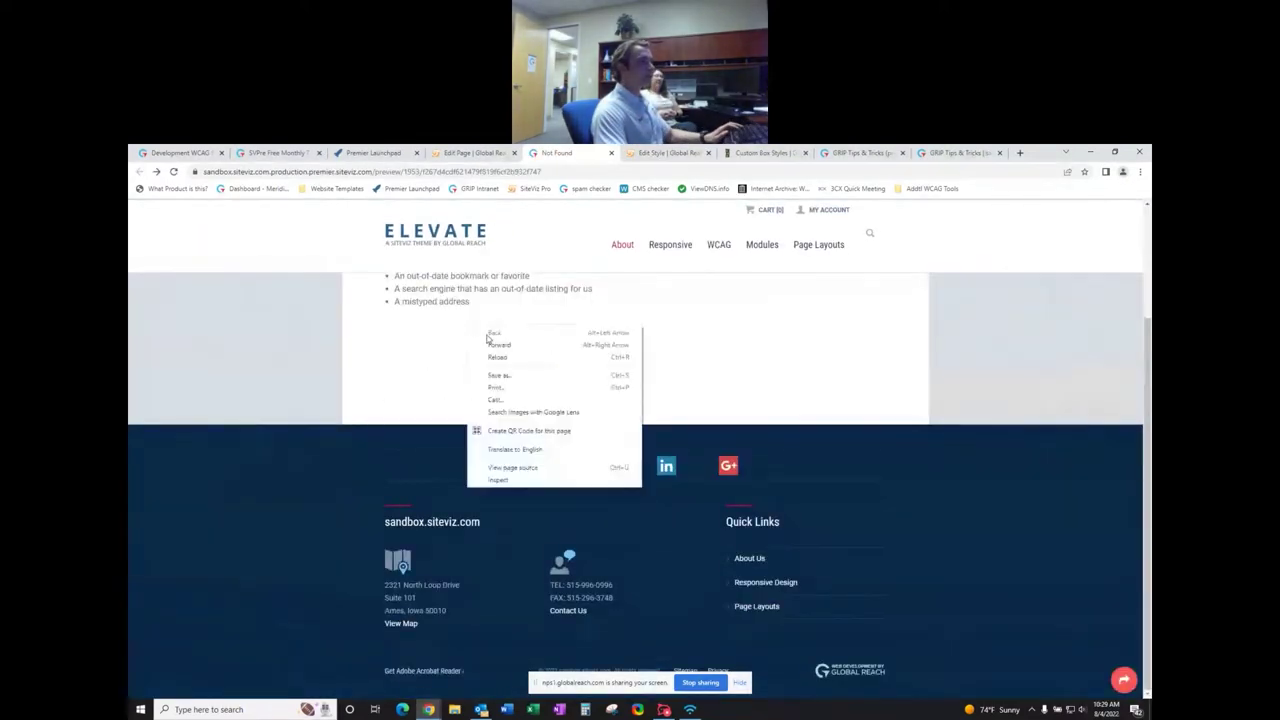
{"action": "key", "text": "ctrl+shift+Tab"}
- Start a YouTube video embed in the page content and choose the 1280x720 size
{"action": "scroll", "coordinate": [279, 394], "scroll_direction": "up", "scroll_amount": 3}
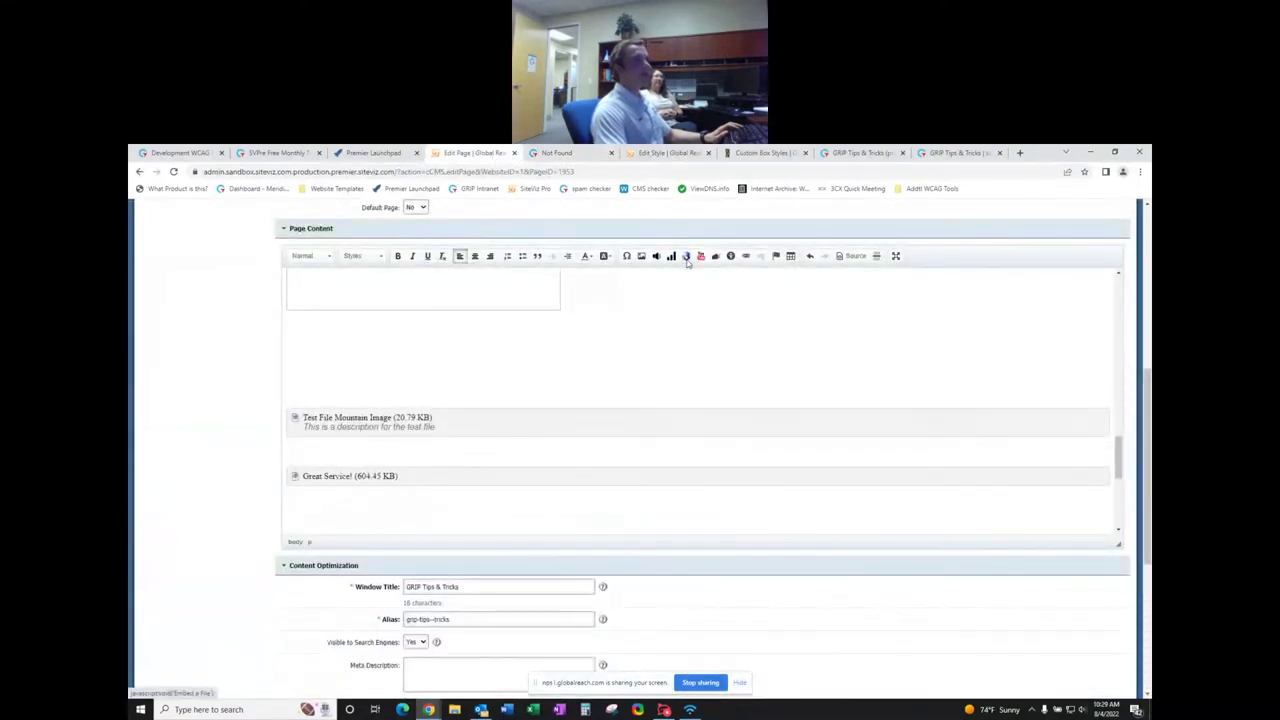
{"action": "scroll", "coordinate": [490, 496], "scroll_direction": "up", "scroll_amount": 5}
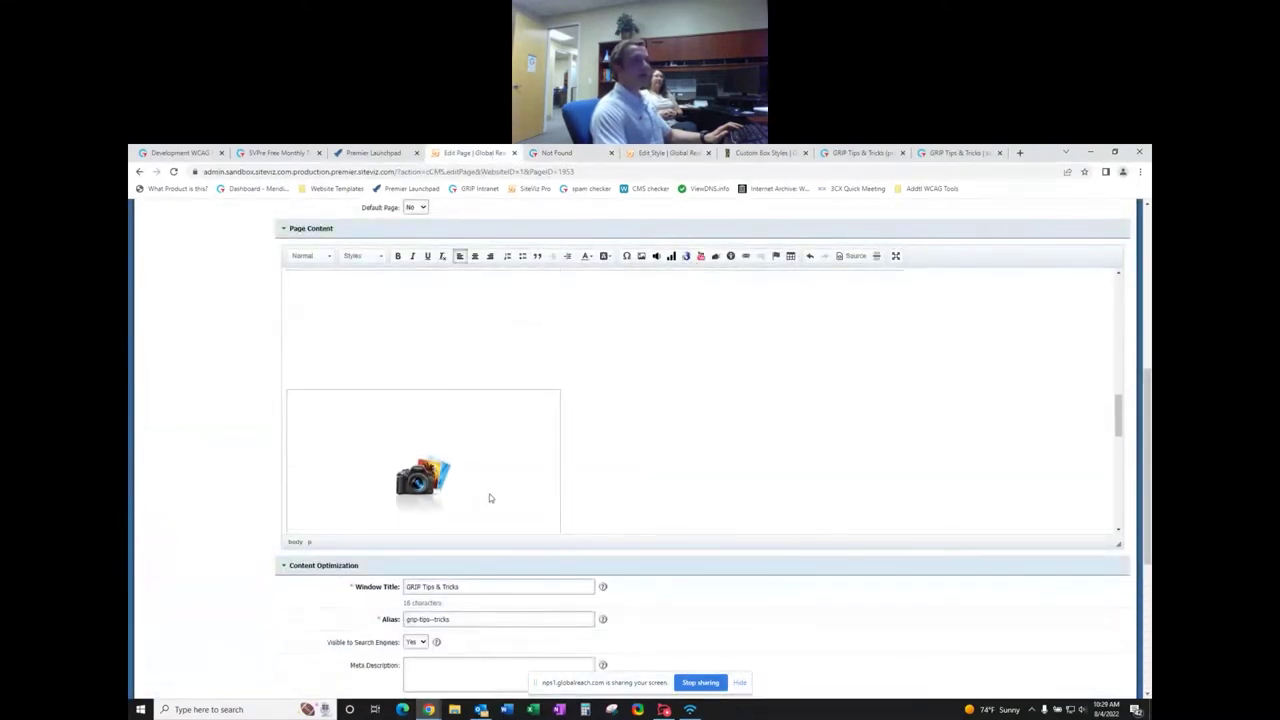
{"action": "scroll", "coordinate": [491, 498], "scroll_direction": "down", "scroll_amount": 5}
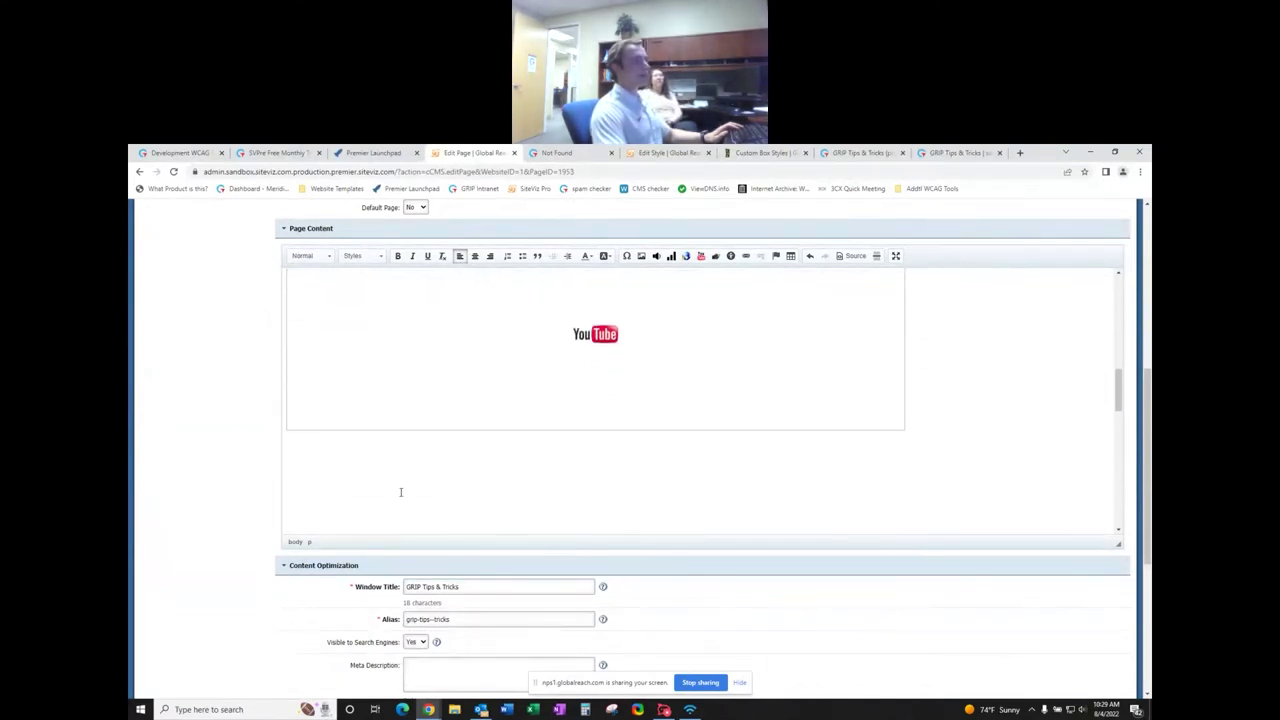
{"action": "left_click", "coordinate": [700, 257]}
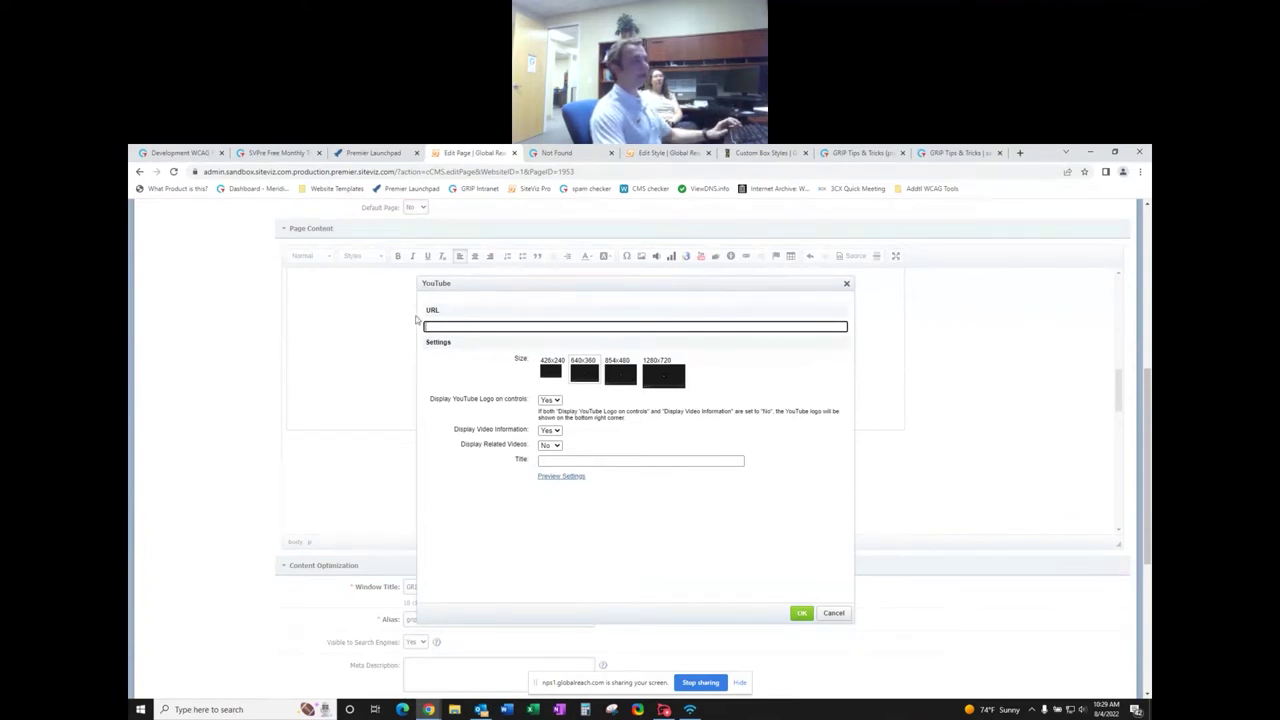
{"action": "left_click", "coordinate": [548, 376]}
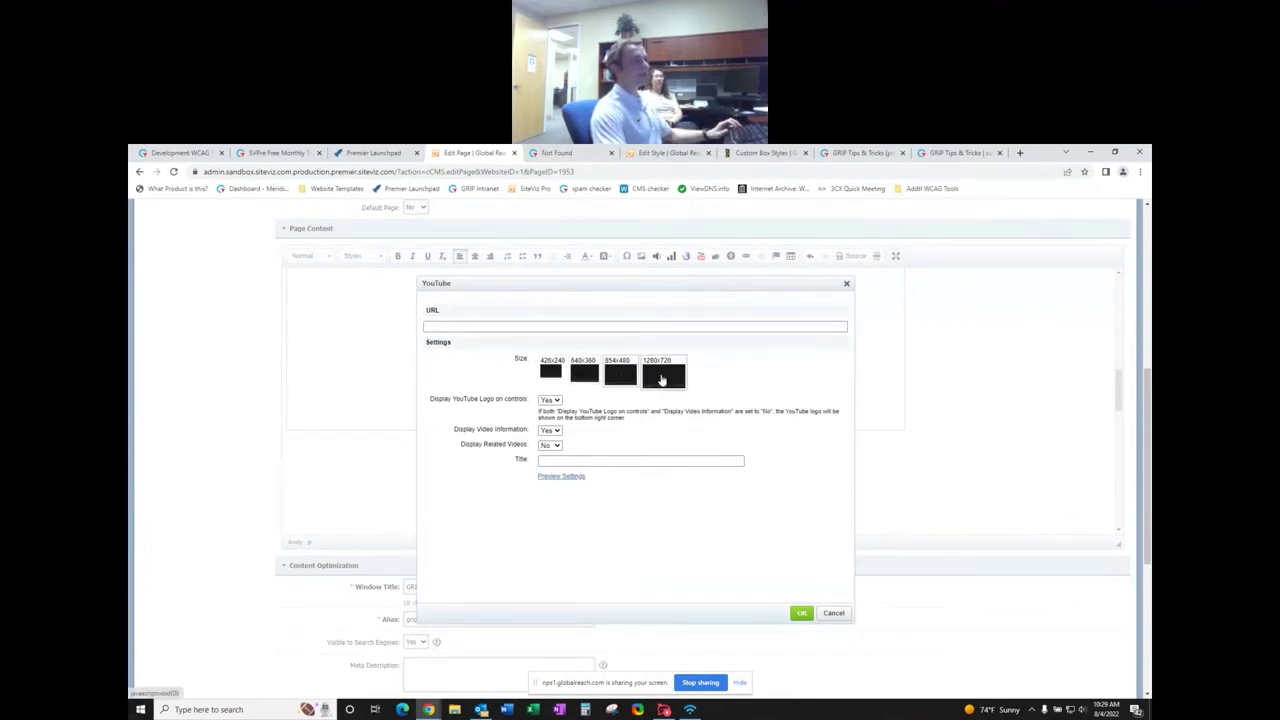
{"action": "left_click", "coordinate": [578, 461]}
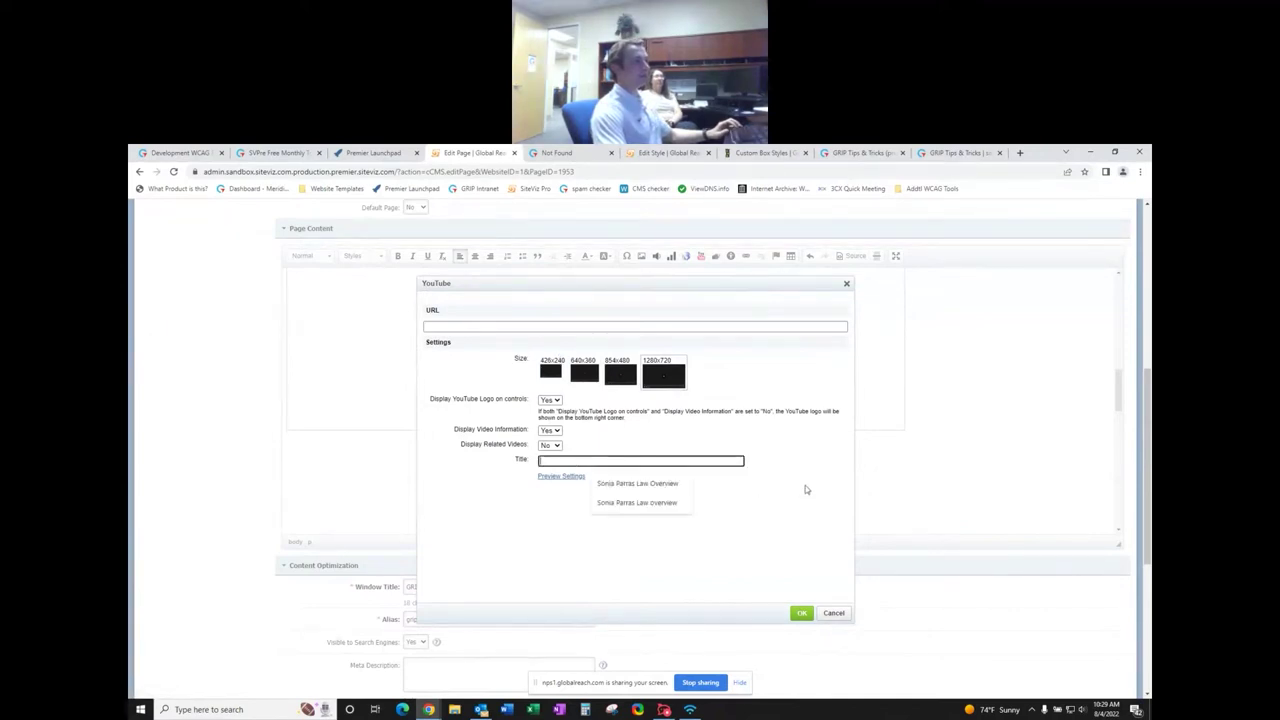
{"action": "left_click", "coordinate": [805, 485]}
{"action": "left_click", "coordinate": [666, 461]}
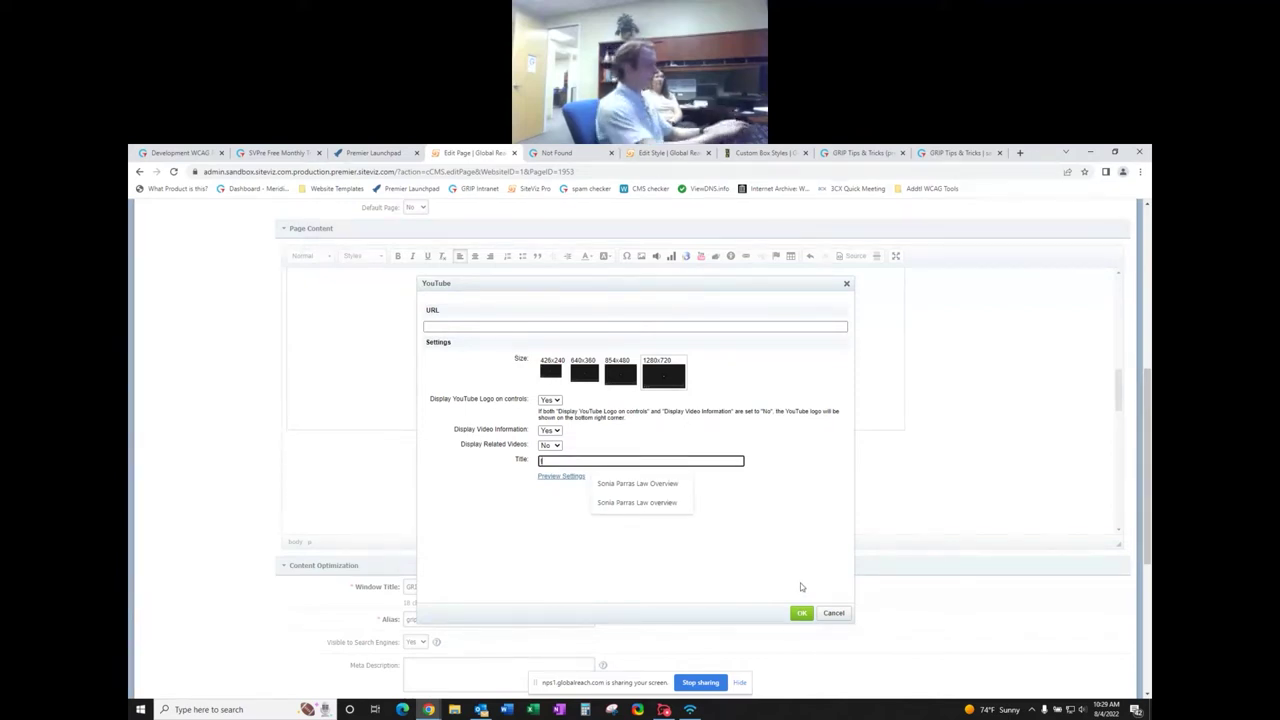
{"action": "type", "text": "test tit"}
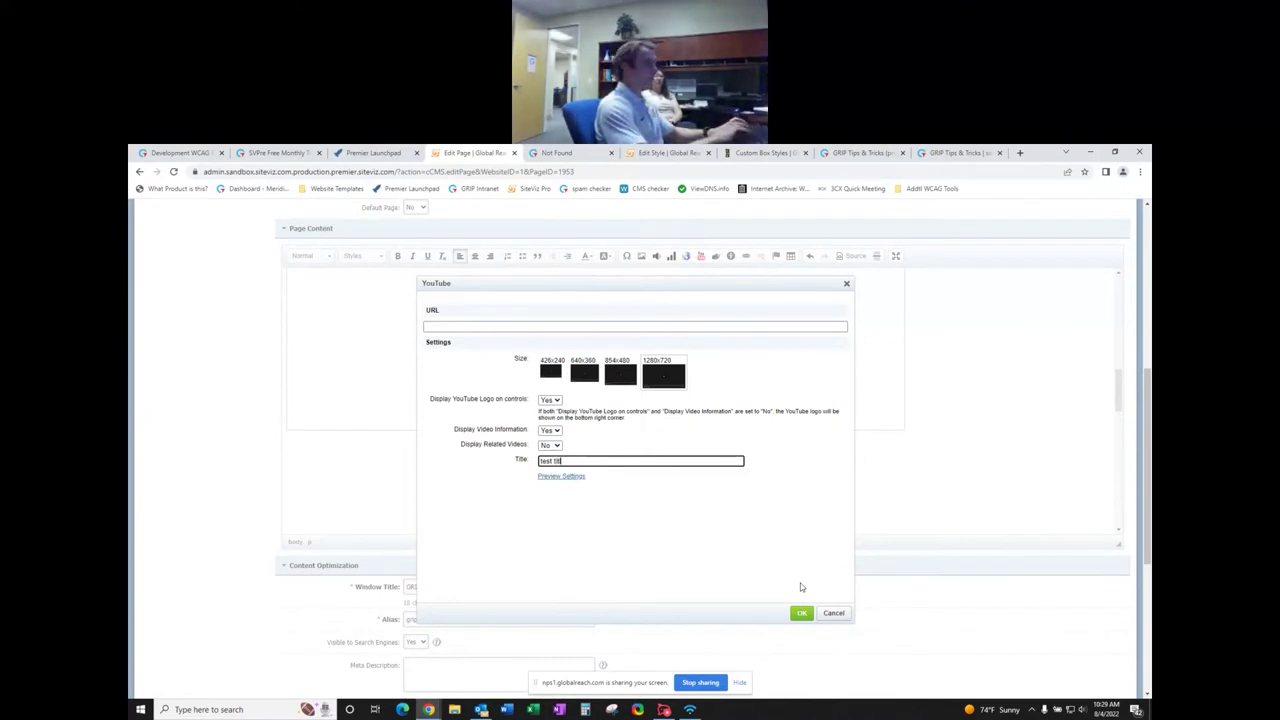
{"action": "type", "text": "le"}
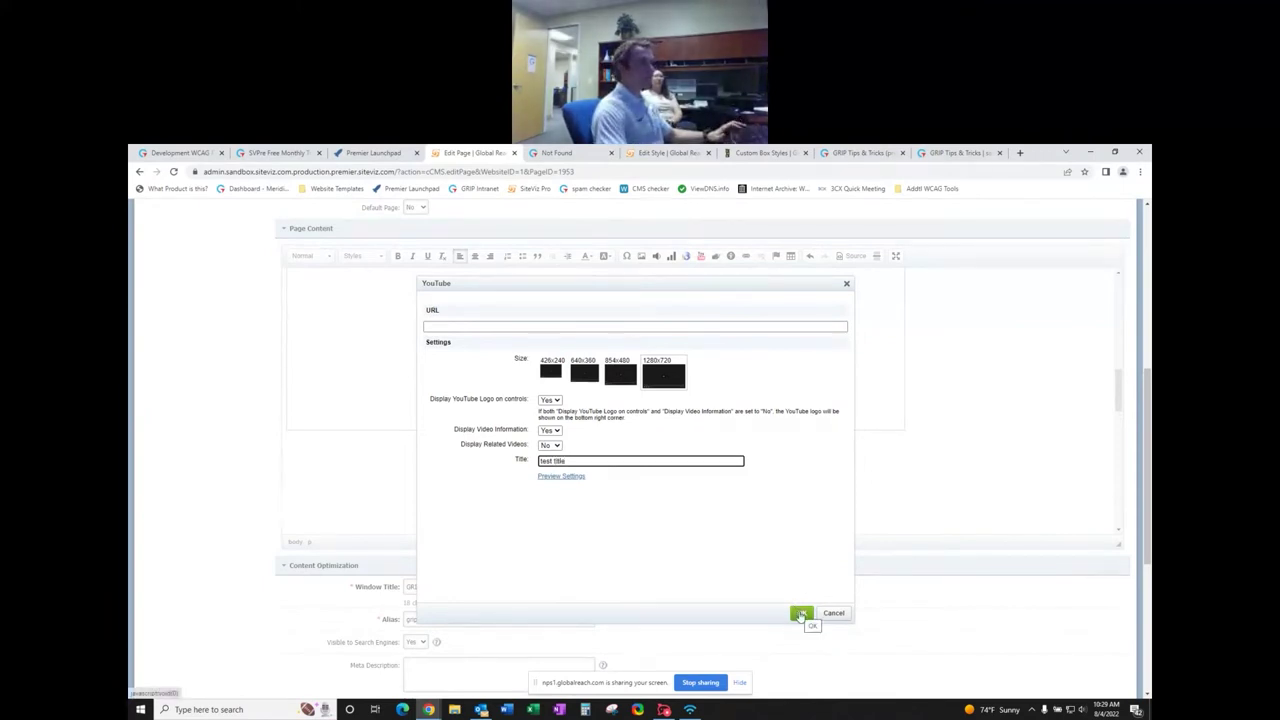
{"action": "left_click", "coordinate": [563, 476]}
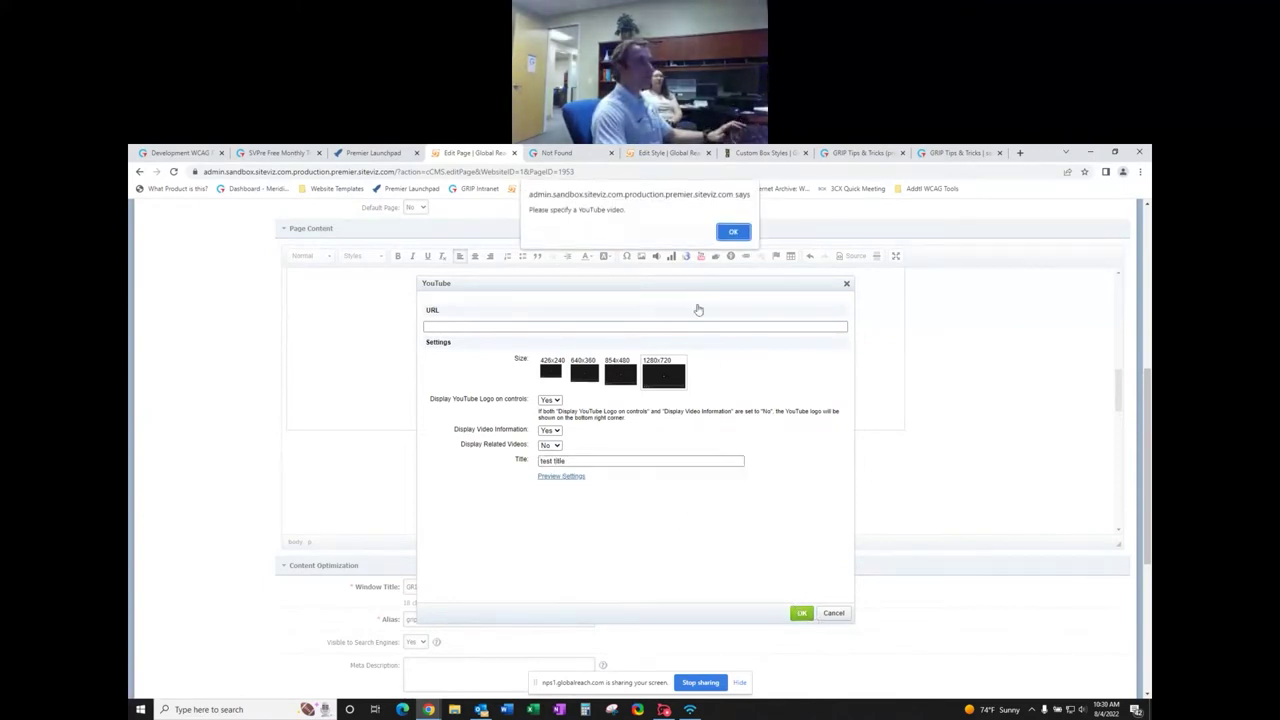
{"action": "left_click", "coordinate": [733, 233]}
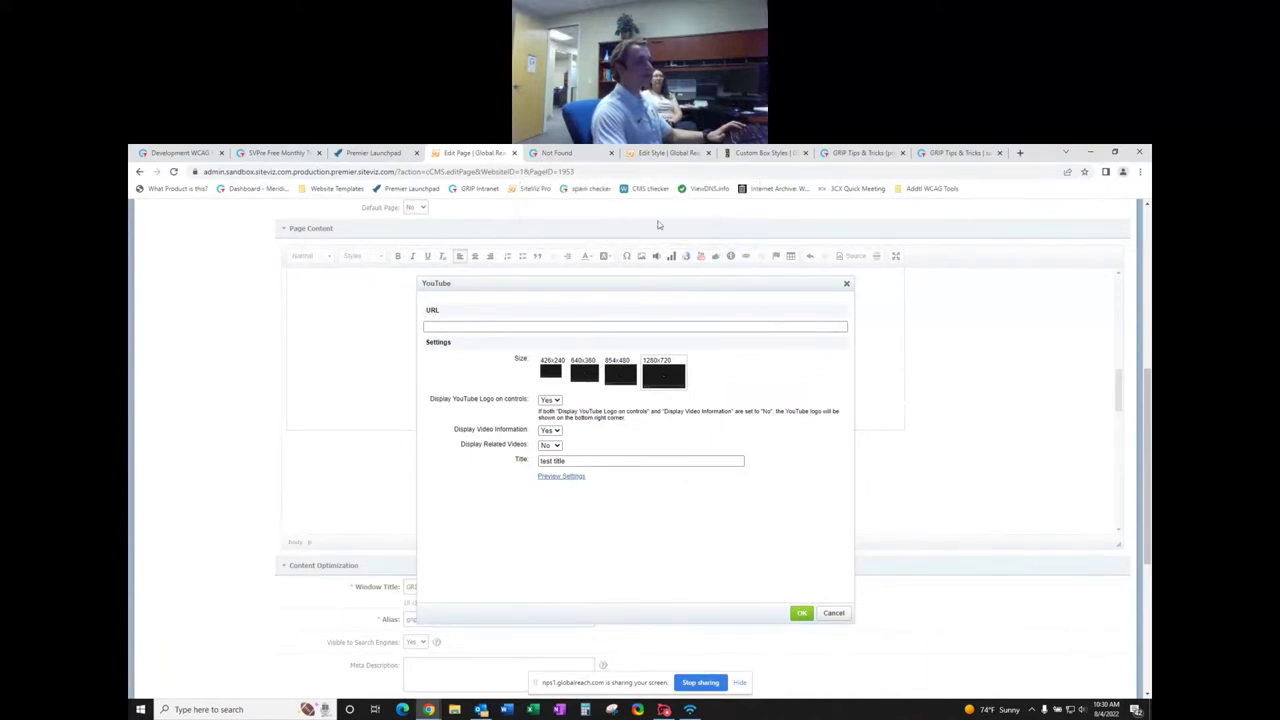
{"action": "left_click", "coordinate": [1020, 153]}
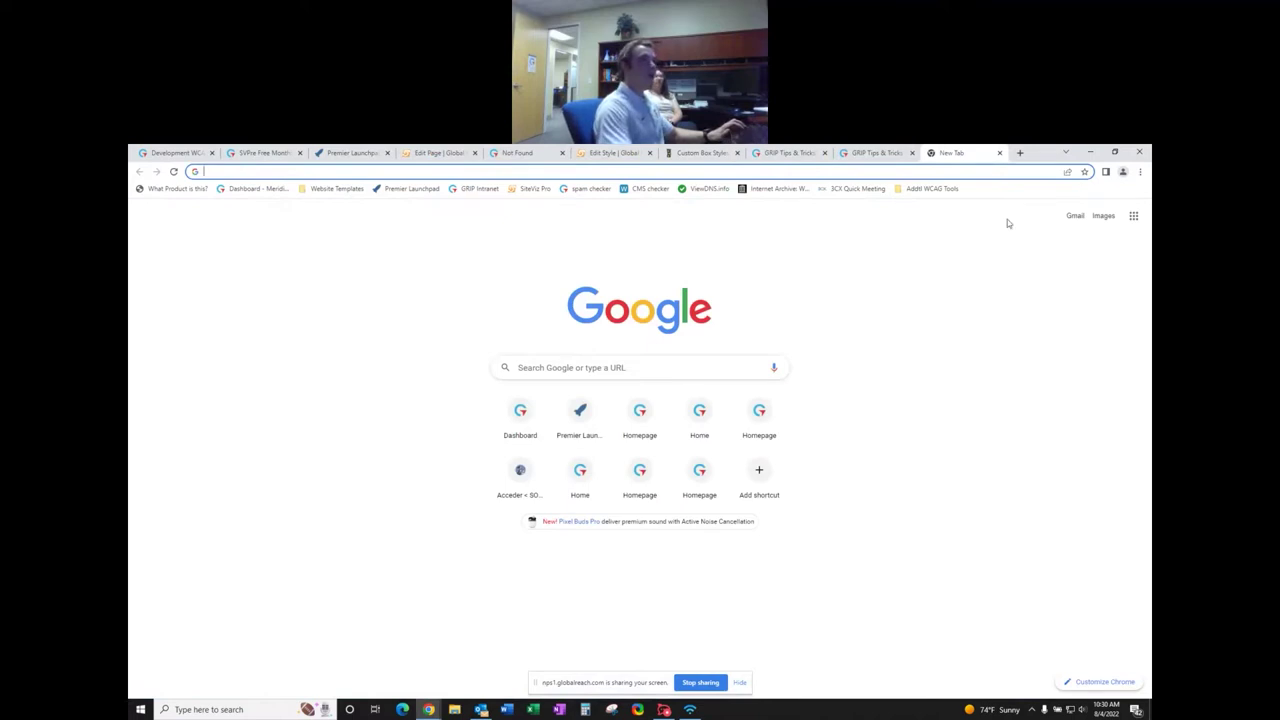
{"action": "left_click", "coordinate": [1000, 153]}
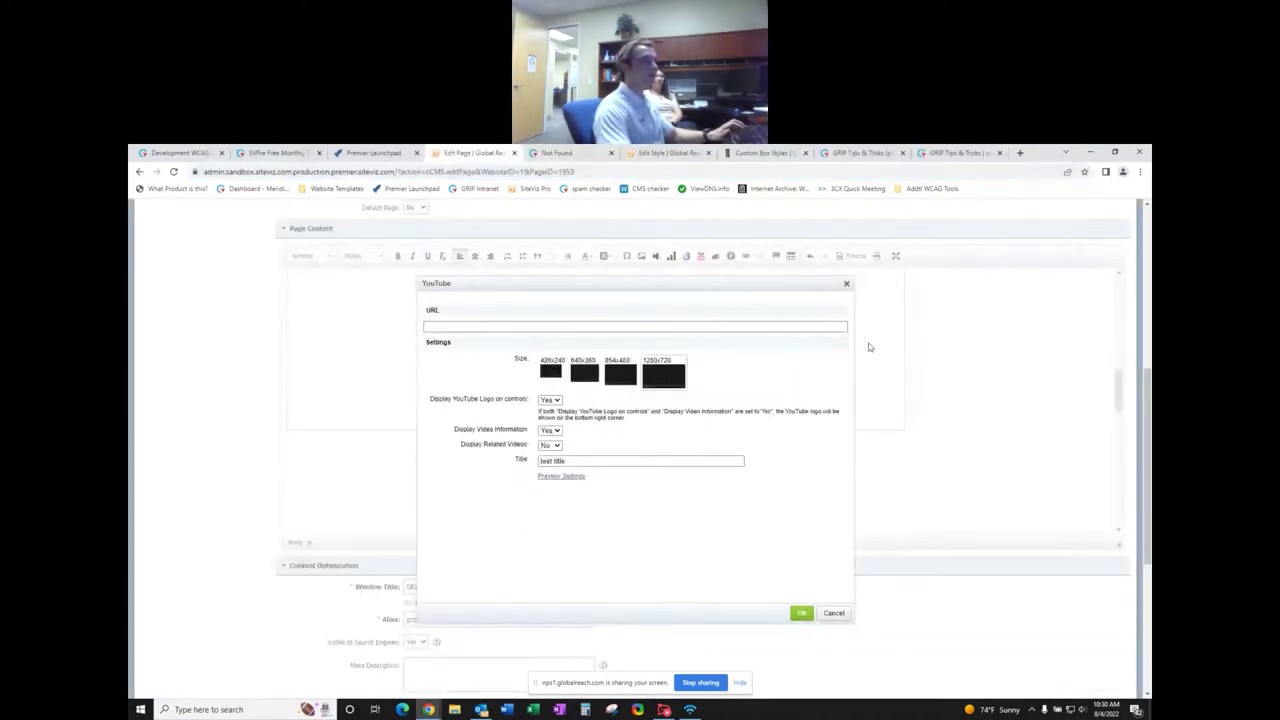
{"action": "left_click", "coordinate": [801, 613]}
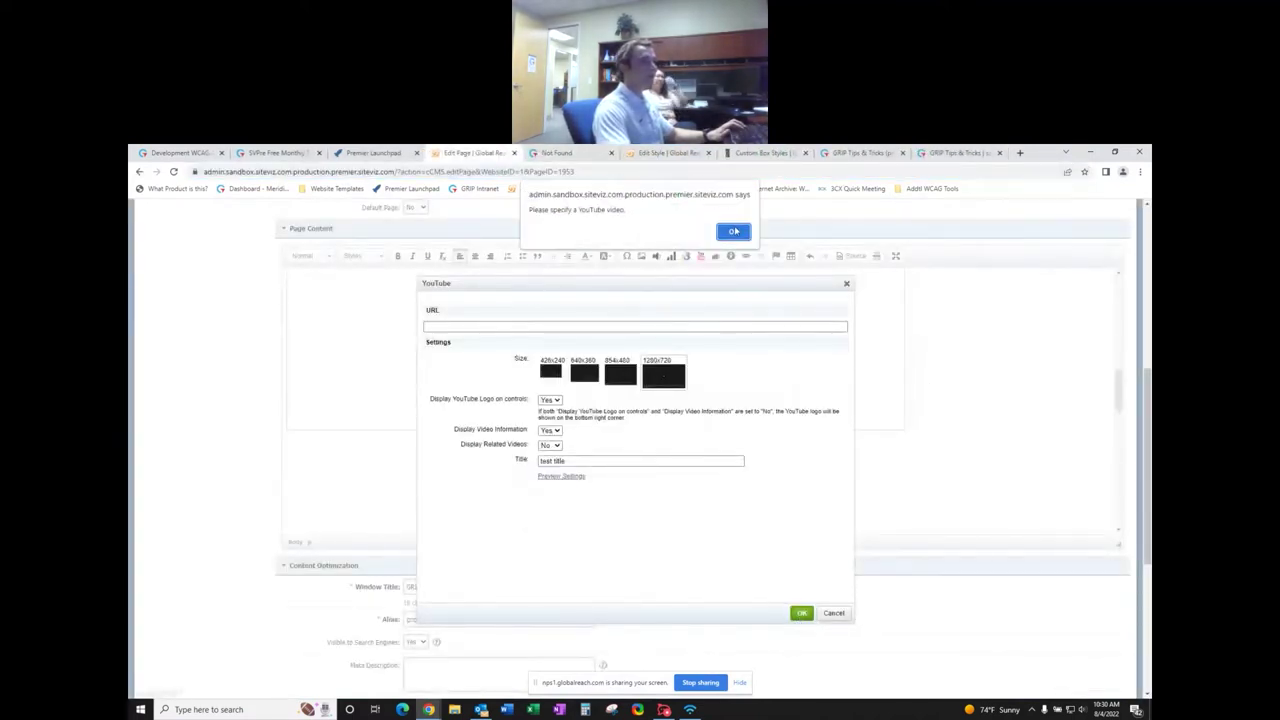
{"action": "key", "text": "Return"}
{"action": "left_click", "coordinate": [836, 614]}
- Copy the URL of the YouTube video already embedded in the page content and close its settings
{"action": "double_click", "coordinate": [632, 377]}
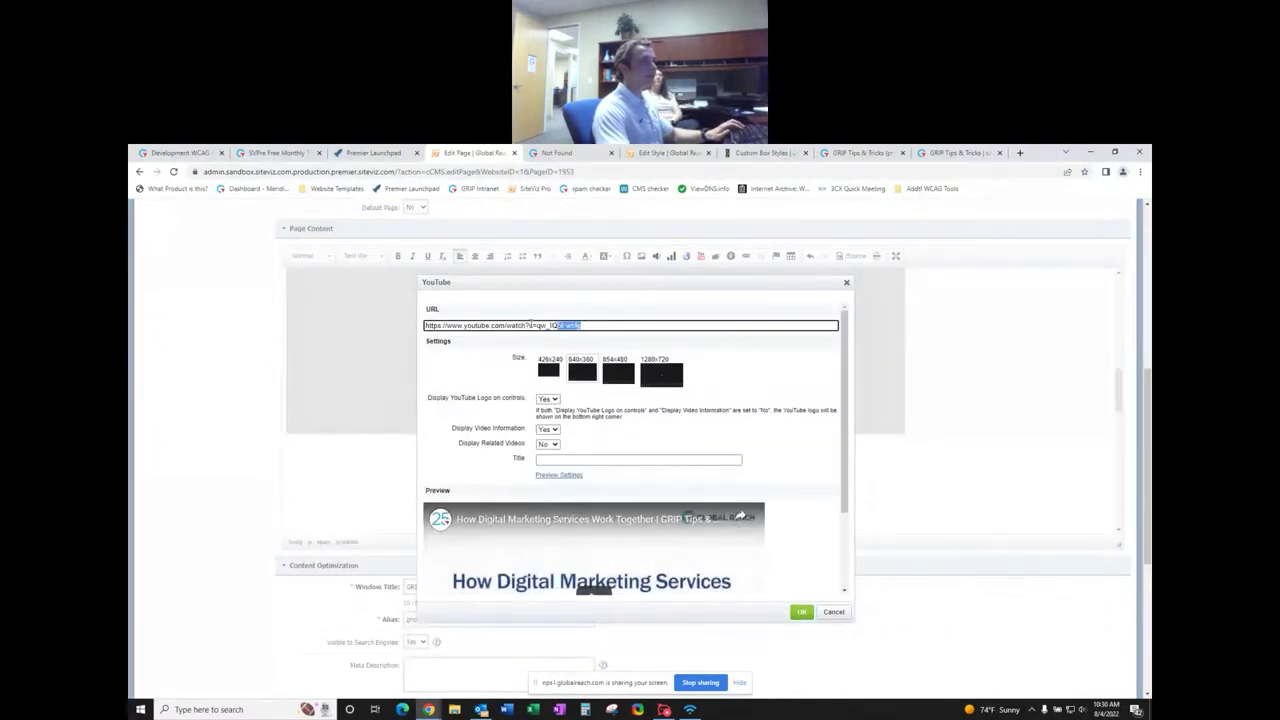
{"action": "left_click_drag", "start_coordinate": [531, 325], "coordinate": [402, 322]}
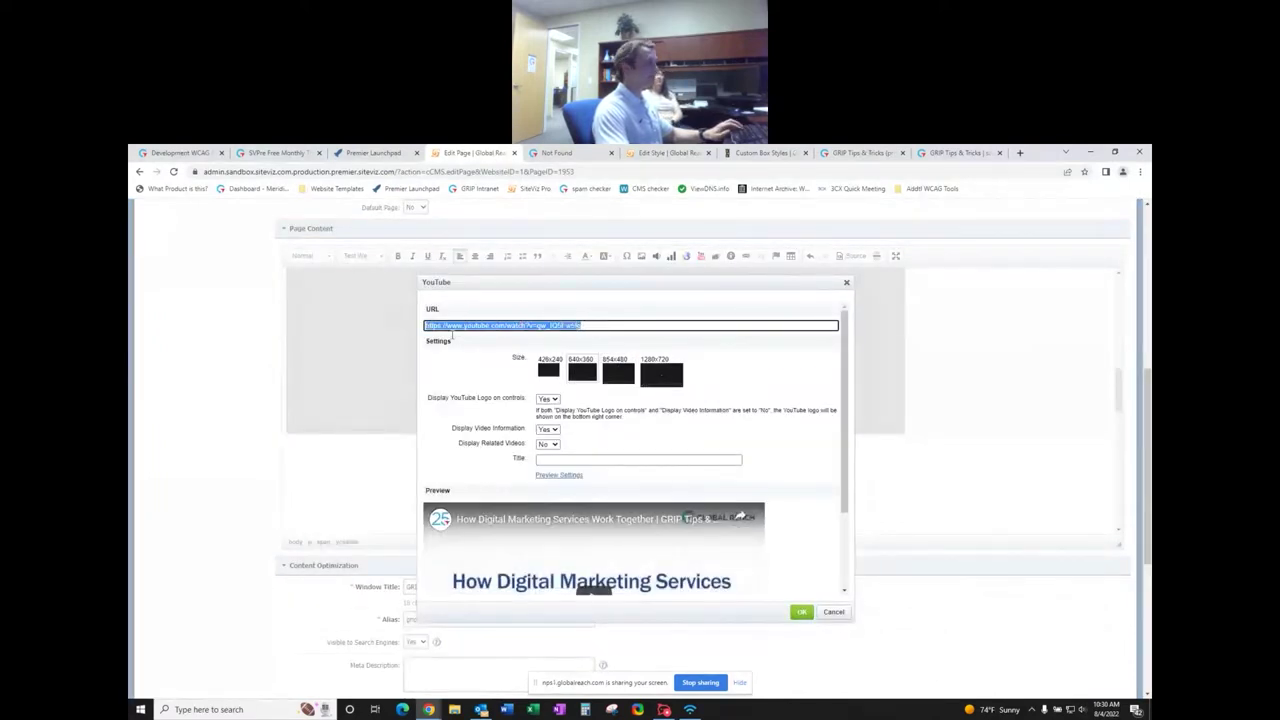
{"action": "left_click", "coordinate": [835, 613]}
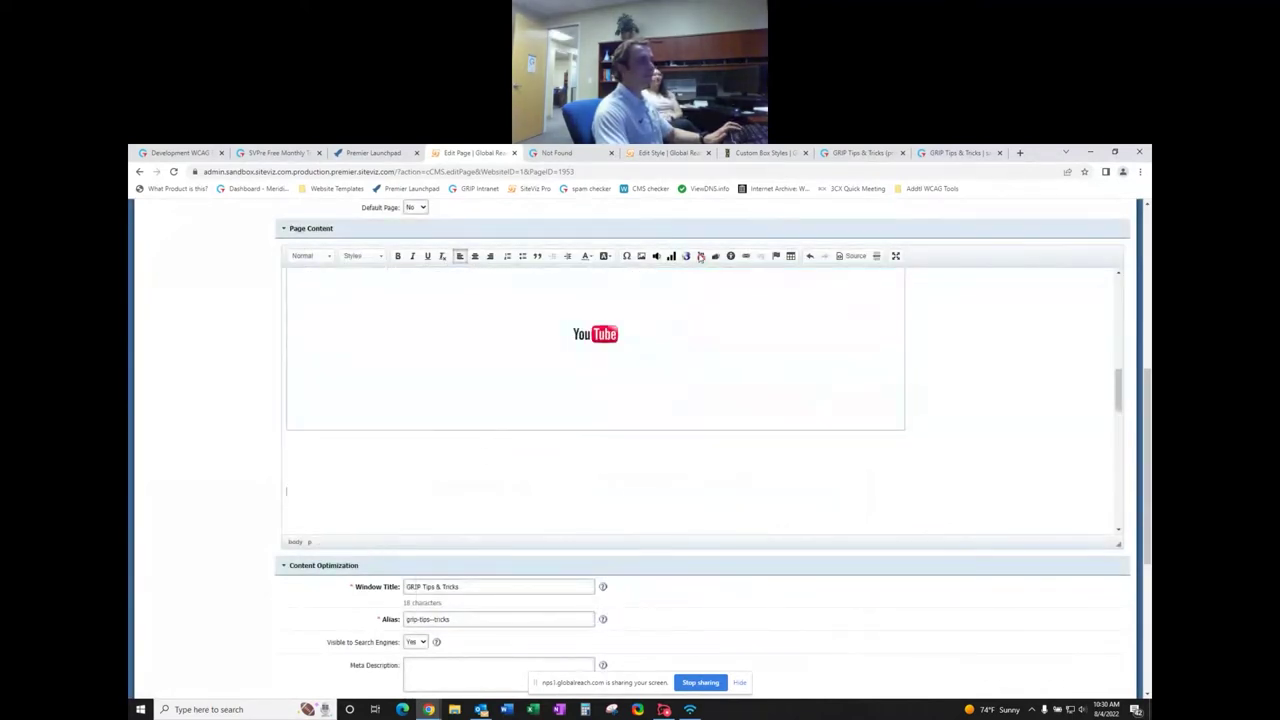
- Start a new YouTube video embed with the copied URL, title it "test title" and check the video preview
{"action": "left_click", "coordinate": [700, 256]}
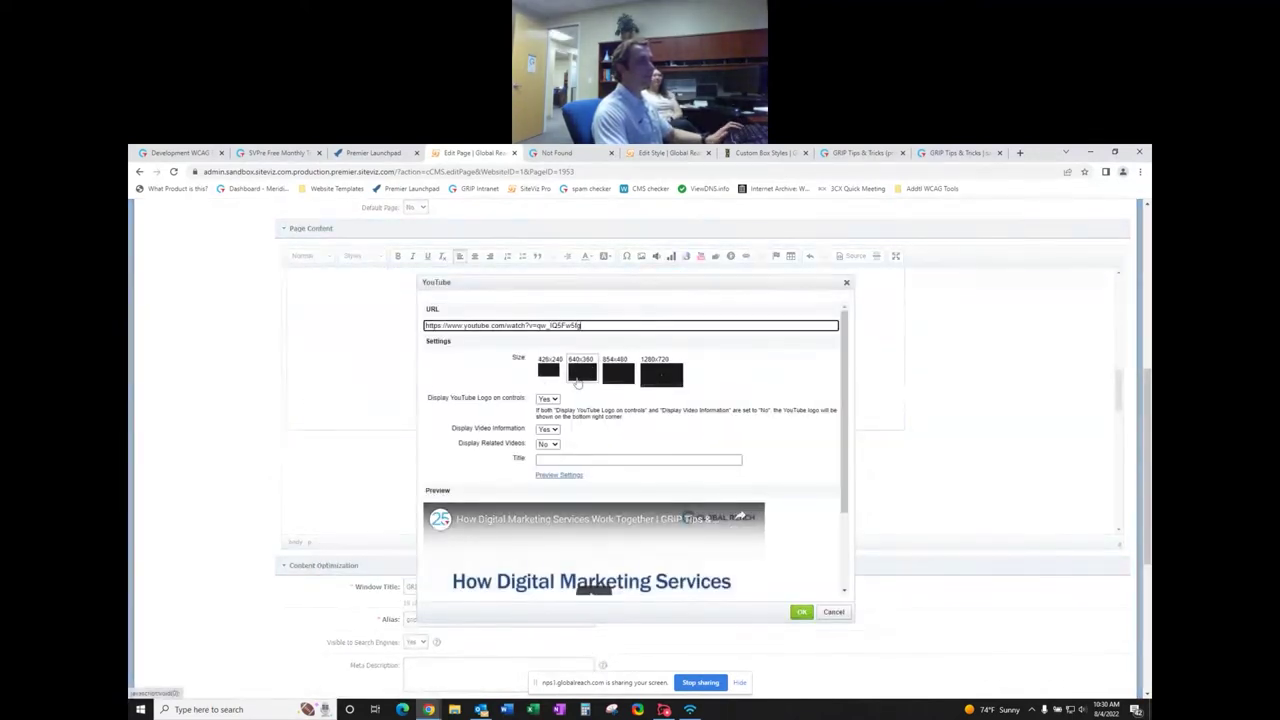
{"action": "left_click", "coordinate": [640, 459]}
{"action": "type", "text": "tes"}
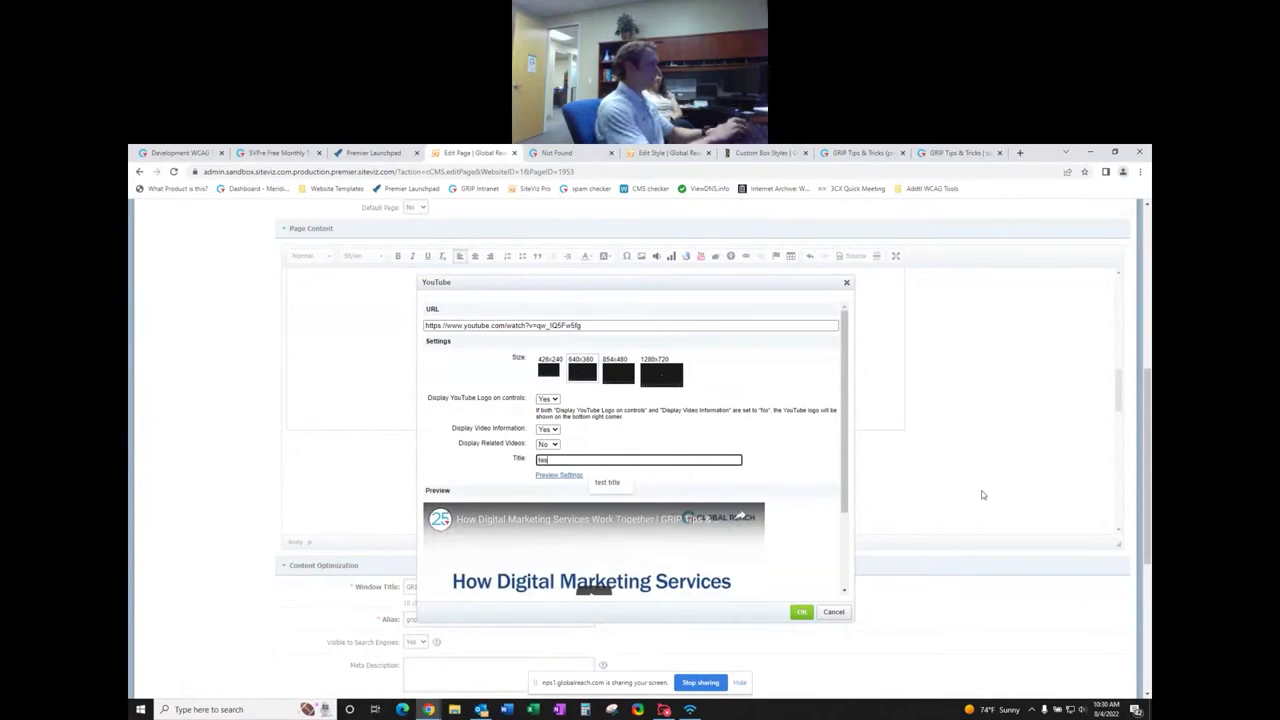
{"action": "type", "text": "t title"}
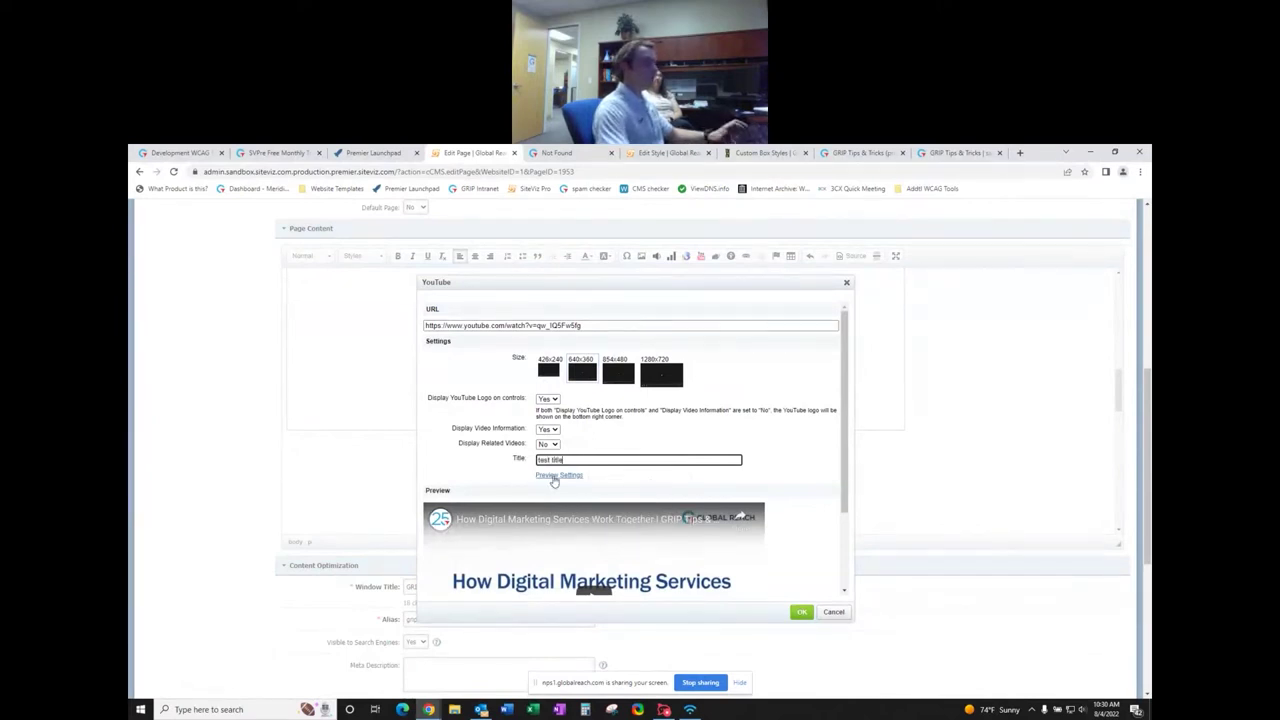
{"action": "scroll", "coordinate": [590, 520], "scroll_direction": "down", "scroll_amount": 2}
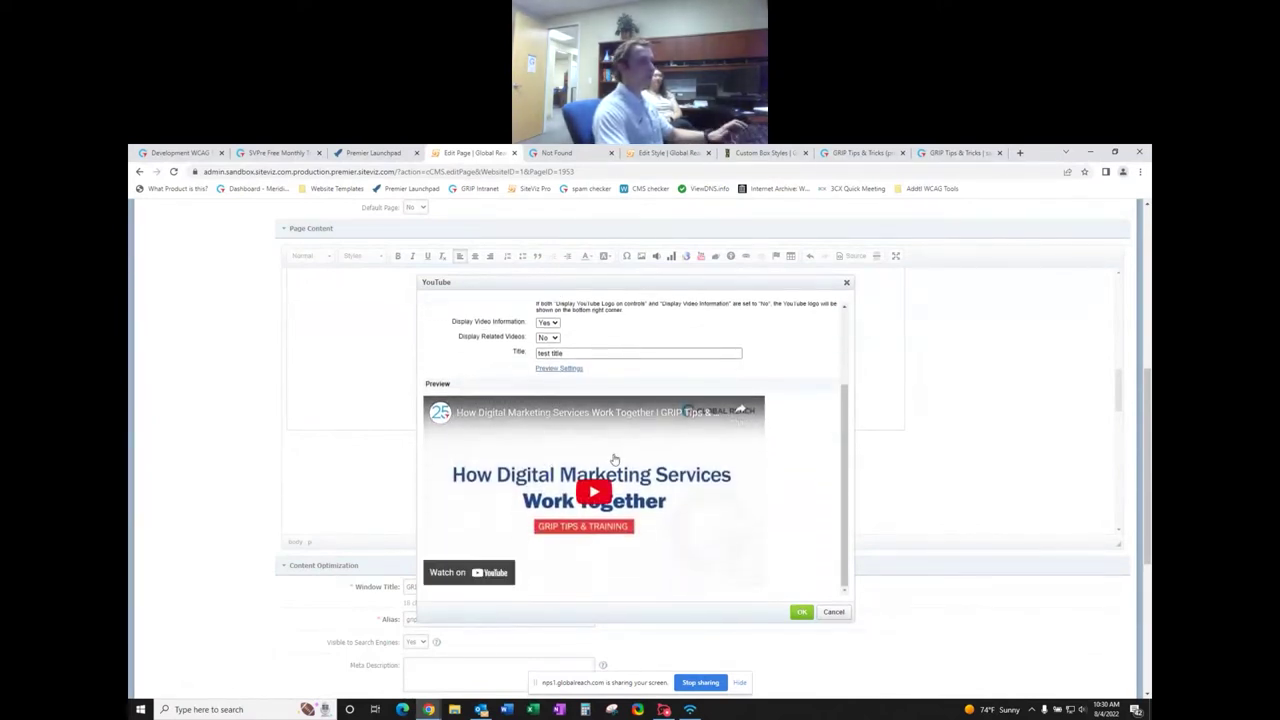
{"action": "scroll", "coordinate": [615, 459], "scroll_direction": "up", "scroll_amount": 2}
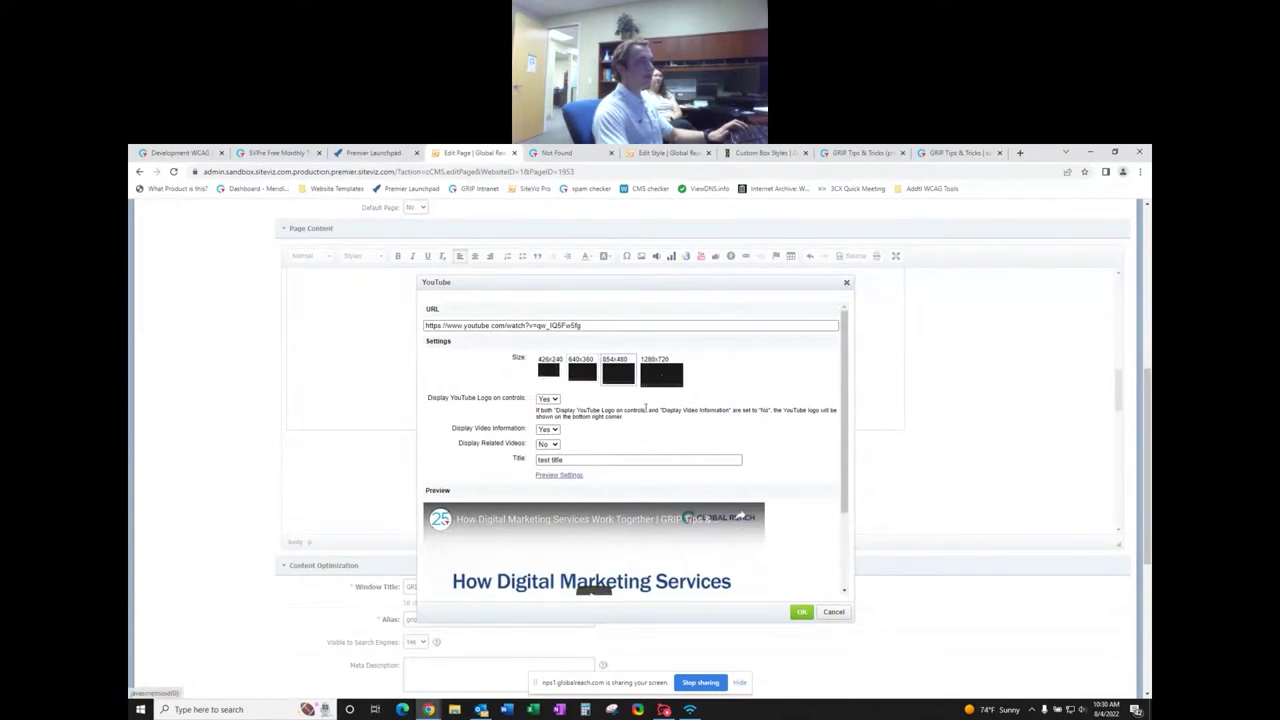
- Try the 854x480 size for the new video and check its preview
{"action": "left_click", "coordinate": [617, 378]}
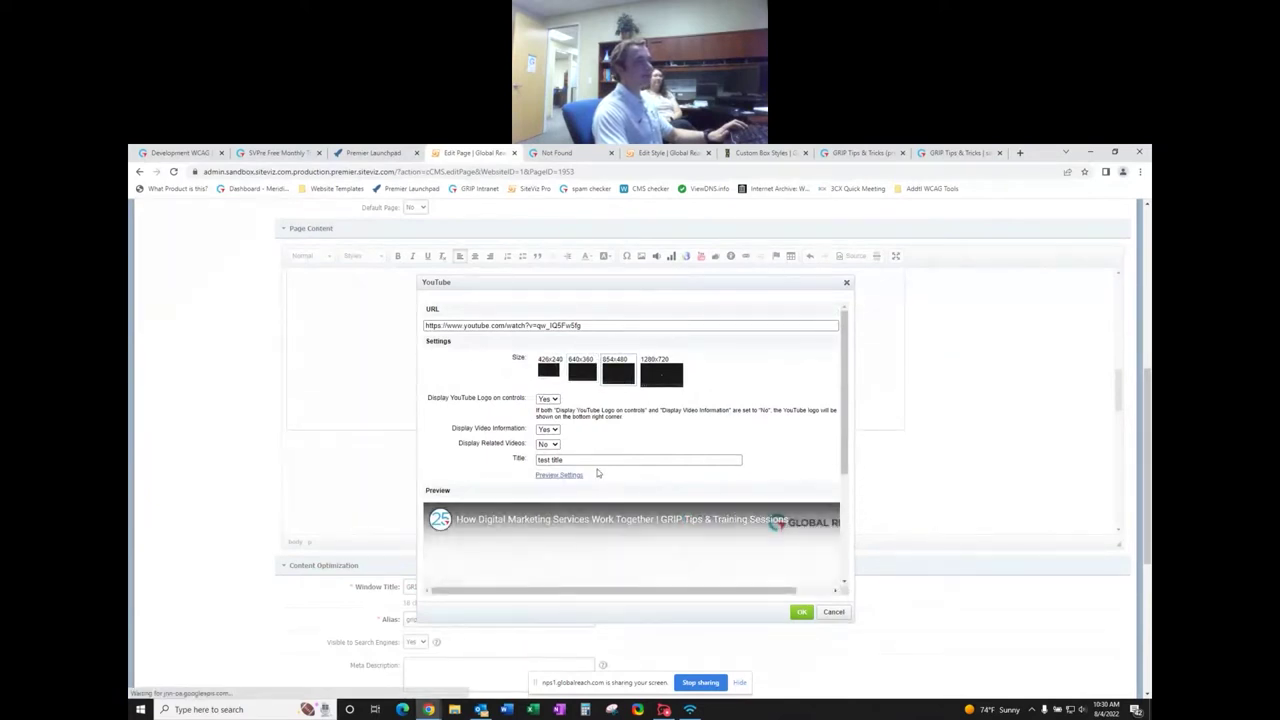
{"action": "scroll", "coordinate": [647, 497], "scroll_direction": "down", "scroll_amount": 3}
{"action": "scroll", "coordinate": [647, 497], "scroll_direction": "up", "scroll_amount": 3}
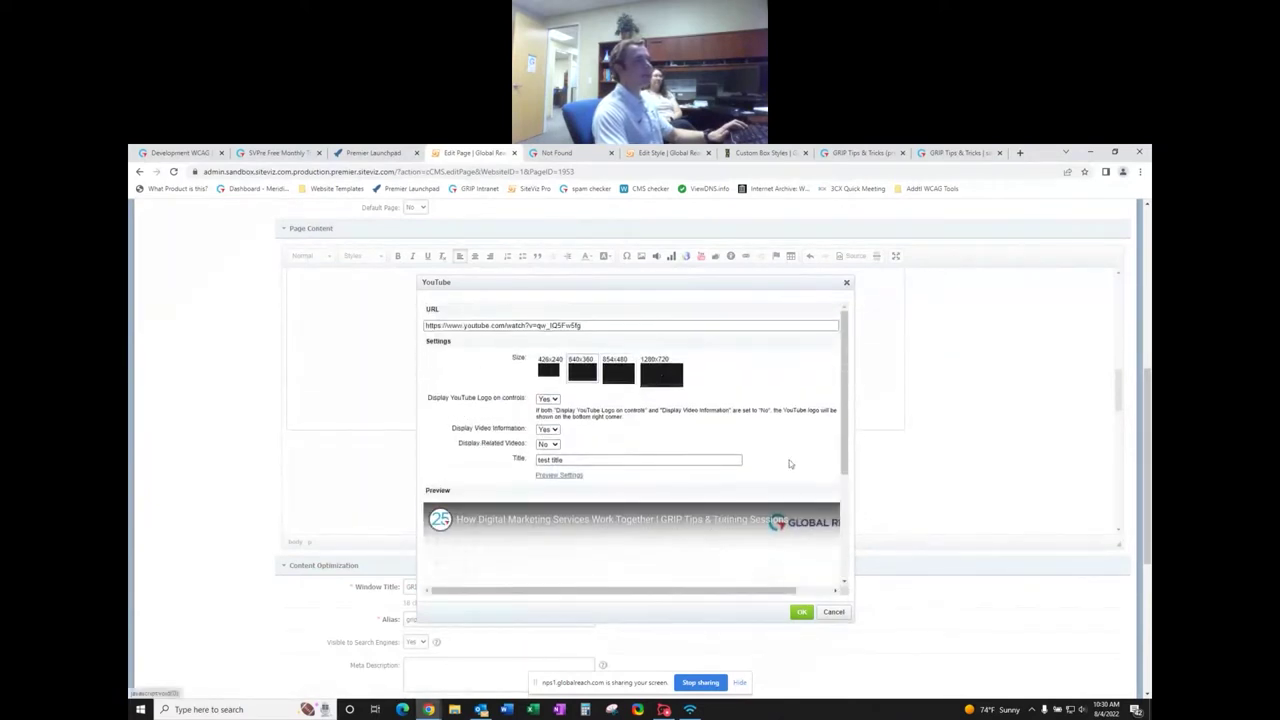
- Set the new video's size to 640x360 and insert it into the page content
{"action": "left_click", "coordinate": [582, 373]}
{"action": "scroll", "coordinate": [578, 520], "scroll_direction": "down", "scroll_amount": 2}
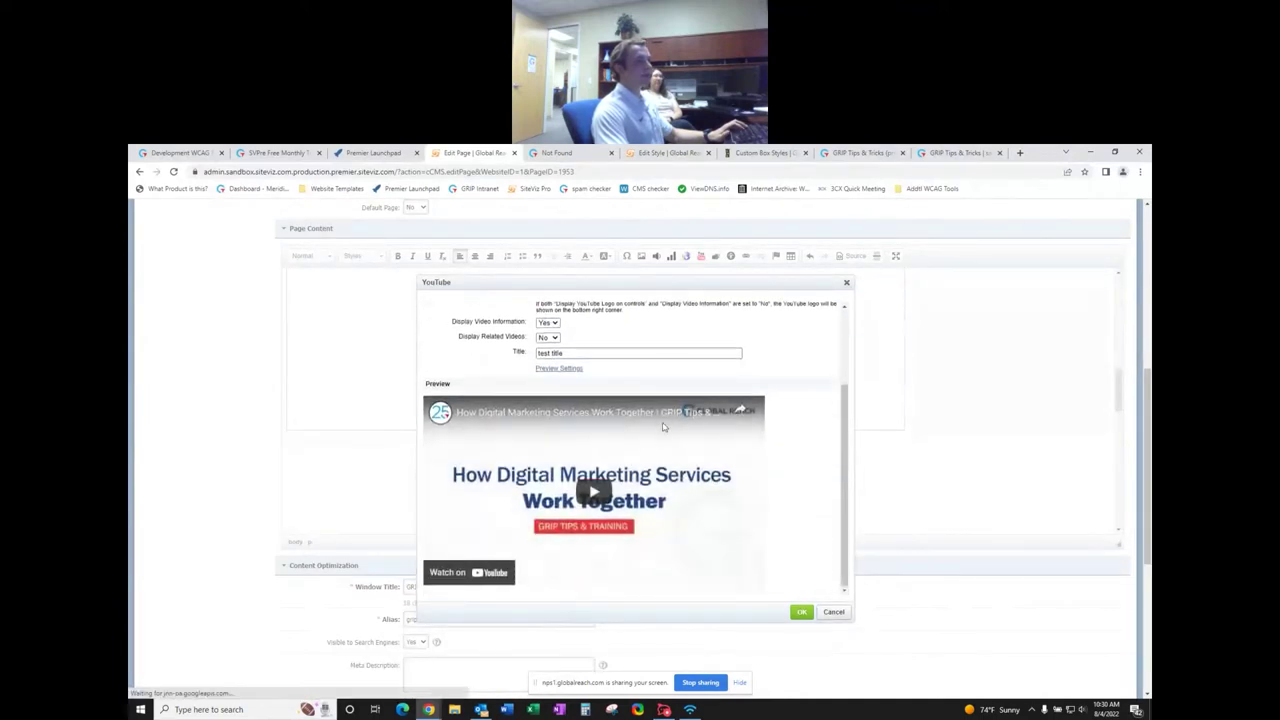
{"action": "left_click", "coordinate": [809, 612]}
{"action": "scroll", "coordinate": [711, 423], "scroll_direction": "down", "scroll_amount": 1}
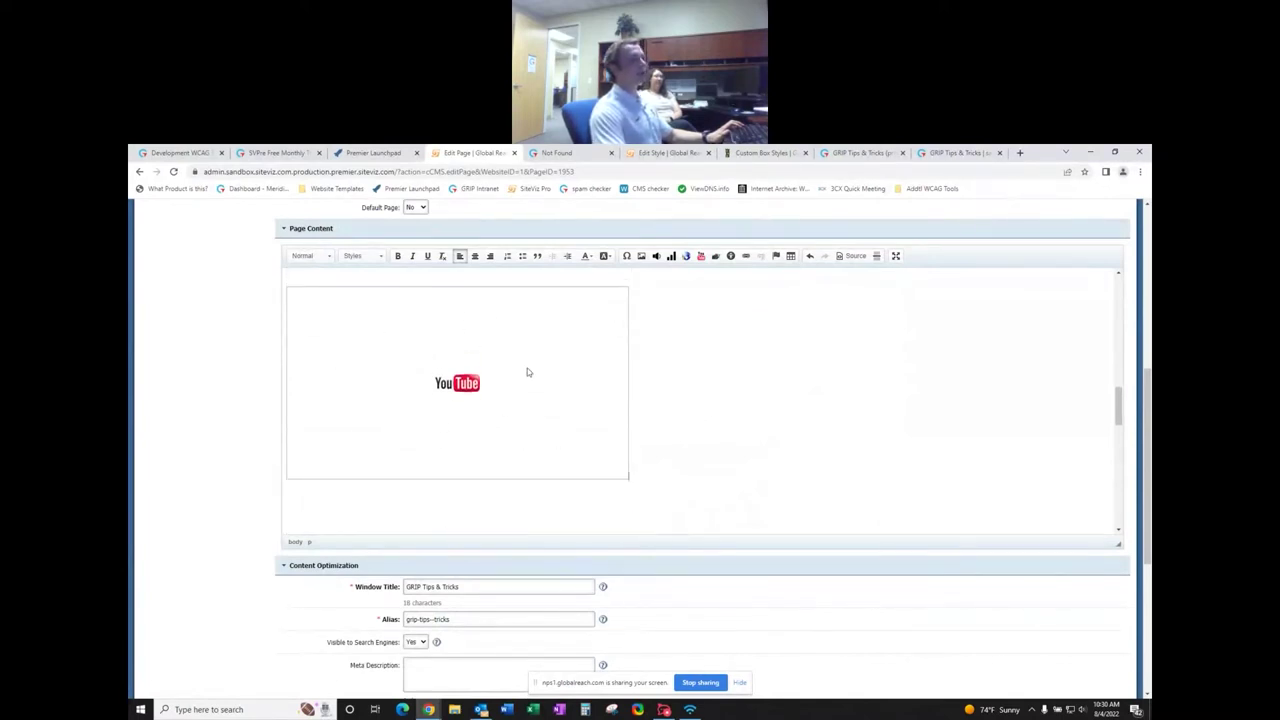
- Review the settings of the new video and of the wider existing video, closing each without changes
{"action": "scroll", "coordinate": [760, 420], "scroll_direction": "up", "scroll_amount": 1}
{"action": "double_click", "coordinate": [563, 432]}
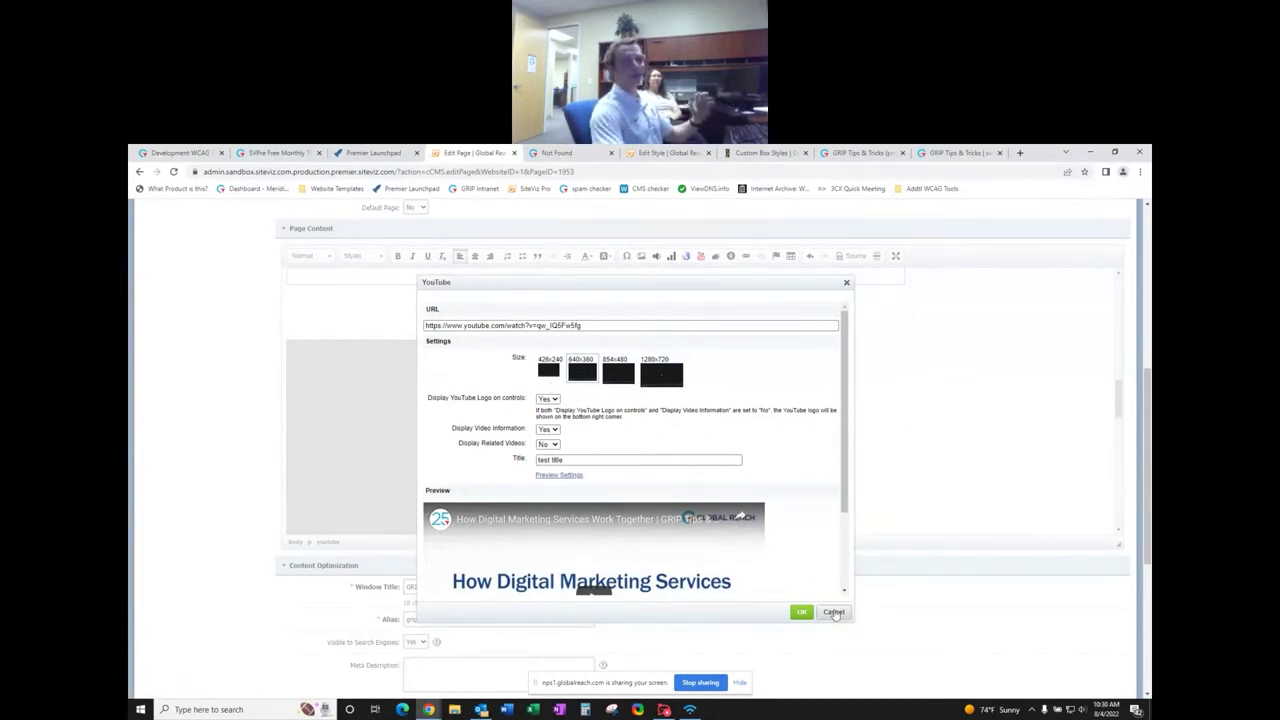
{"action": "key", "text": "Return"}
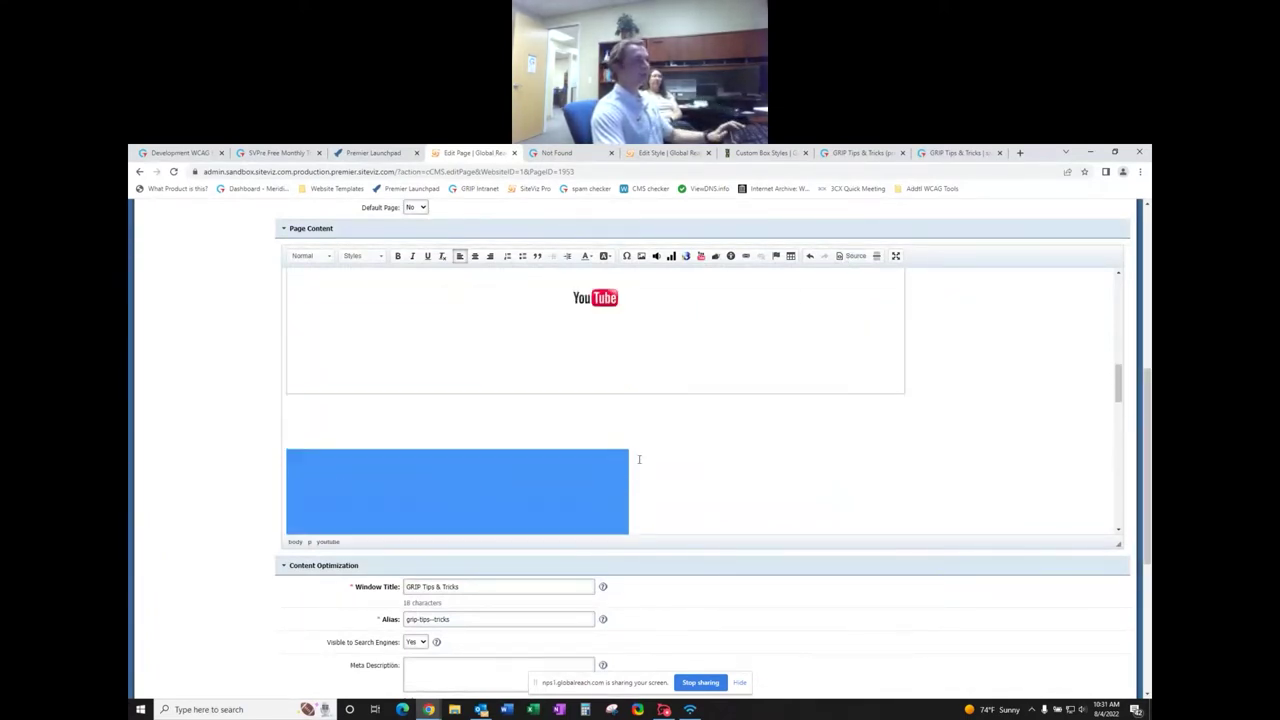
{"action": "double_click", "coordinate": [843, 423]}
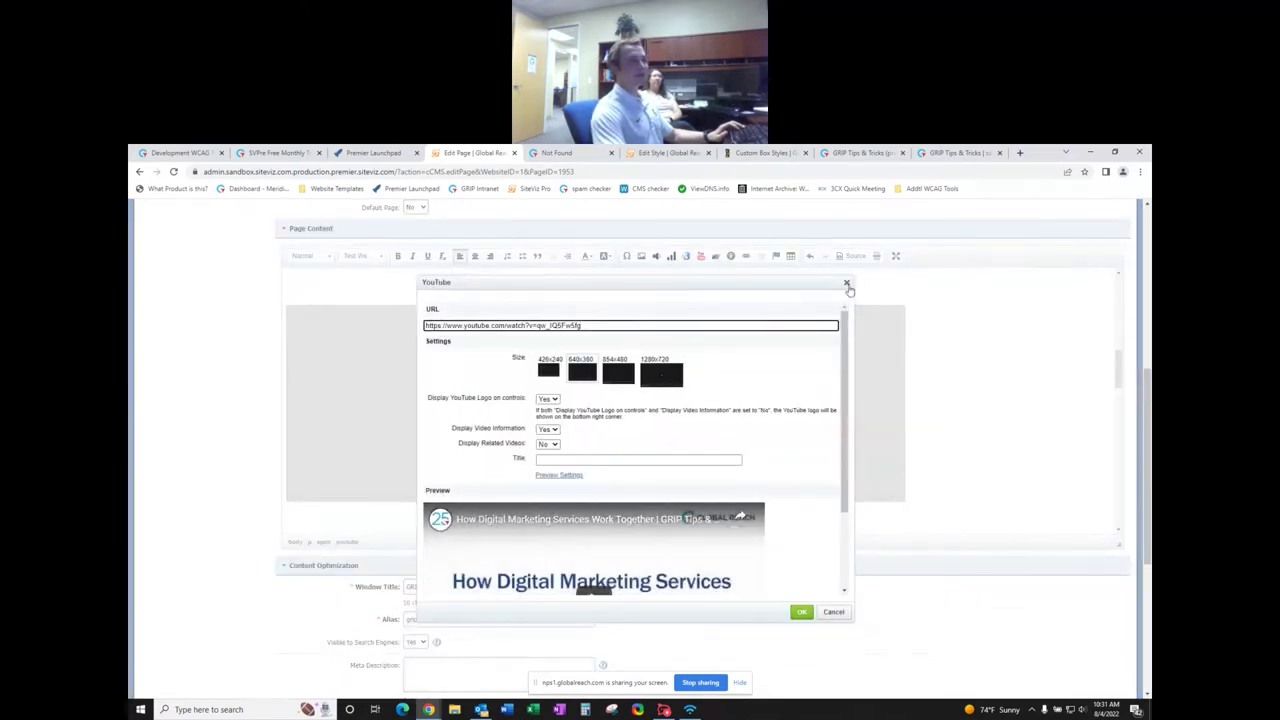
{"action": "left_click", "coordinate": [846, 283]}
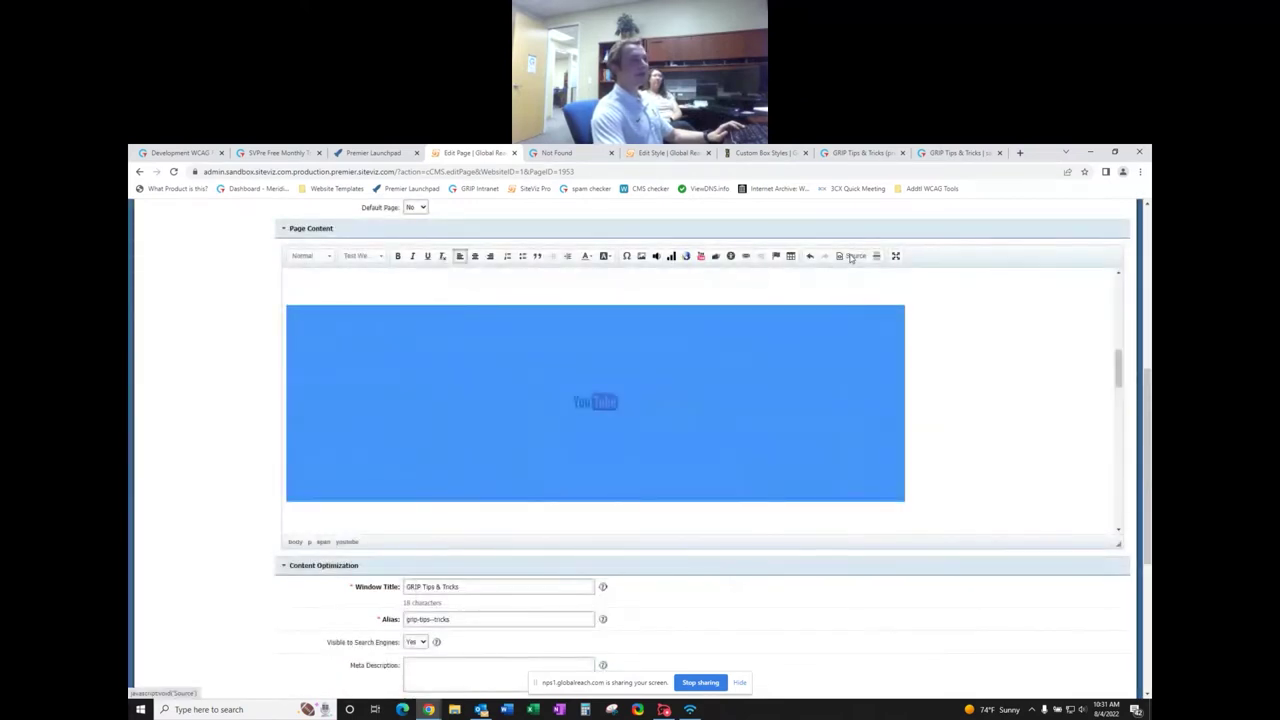
- Show the page content's source code and examine the width attribute of the existing YouTube video
{"action": "left_click", "coordinate": [853, 258]}
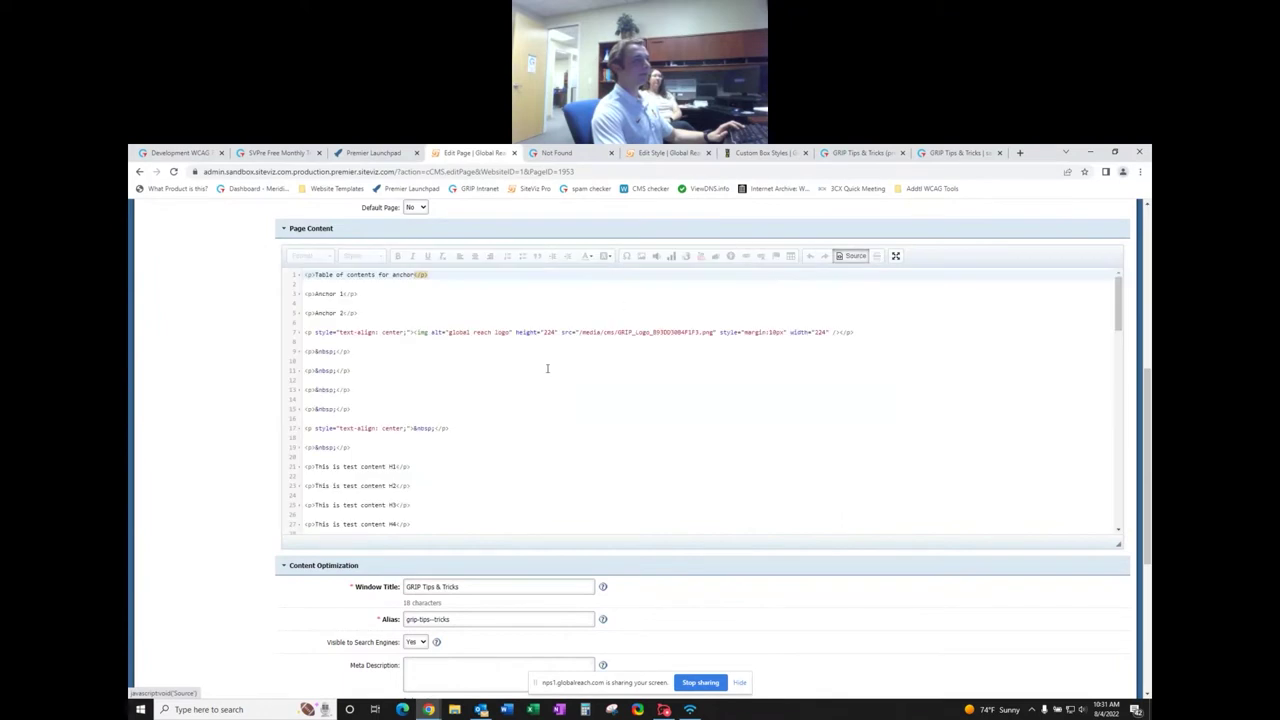
{"action": "scroll", "coordinate": [561, 428], "scroll_direction": "down", "scroll_amount": 3}
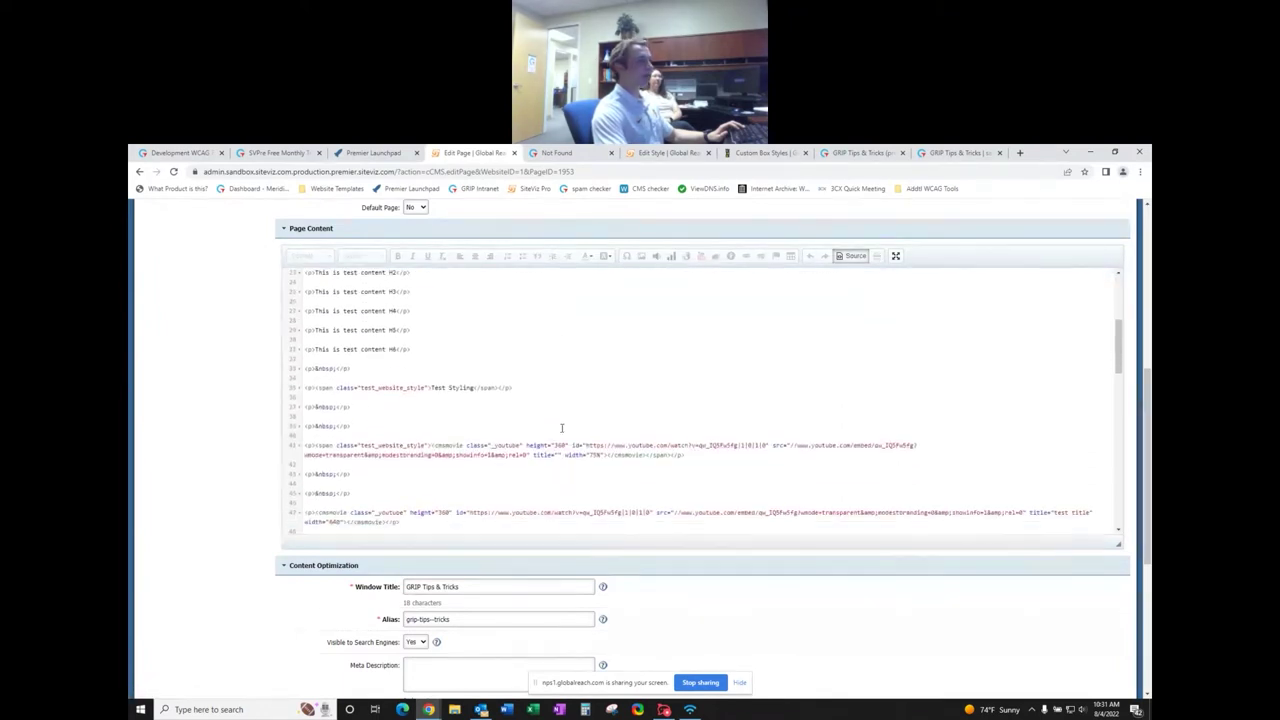
{"action": "scroll", "coordinate": [561, 428], "scroll_direction": "down", "scroll_amount": 2}
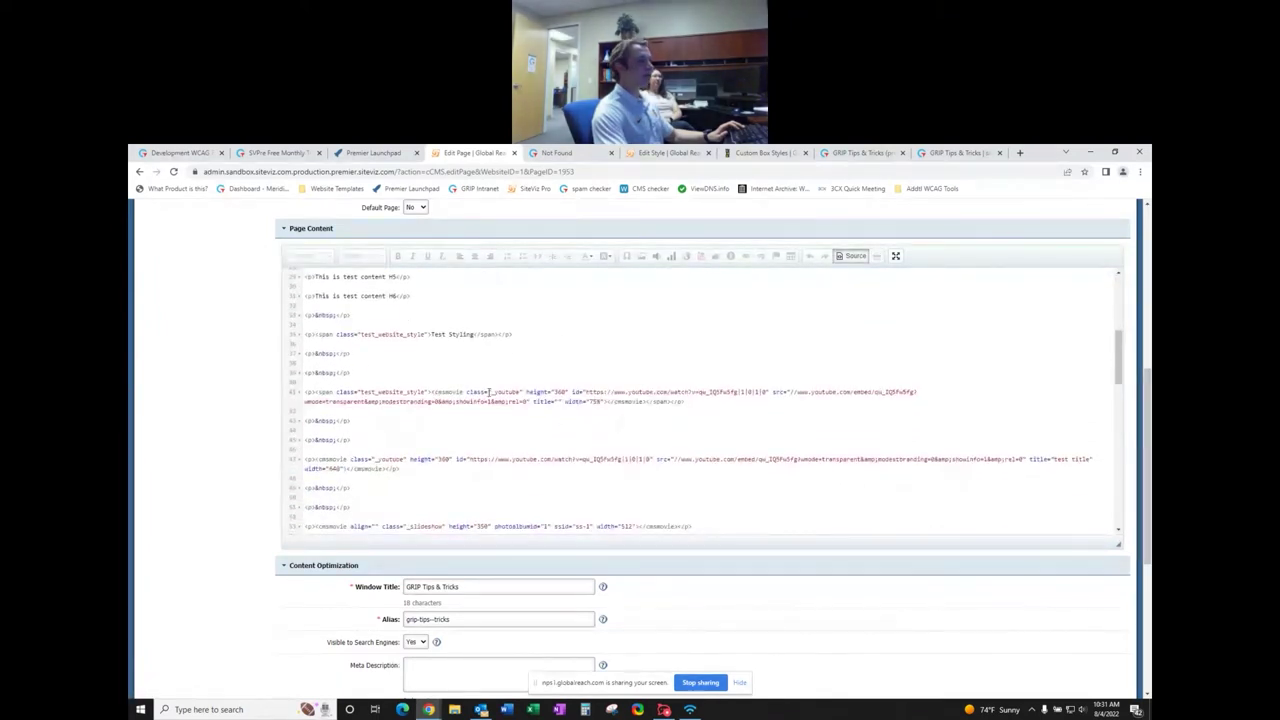
{"action": "left_click", "coordinate": [533, 401]}
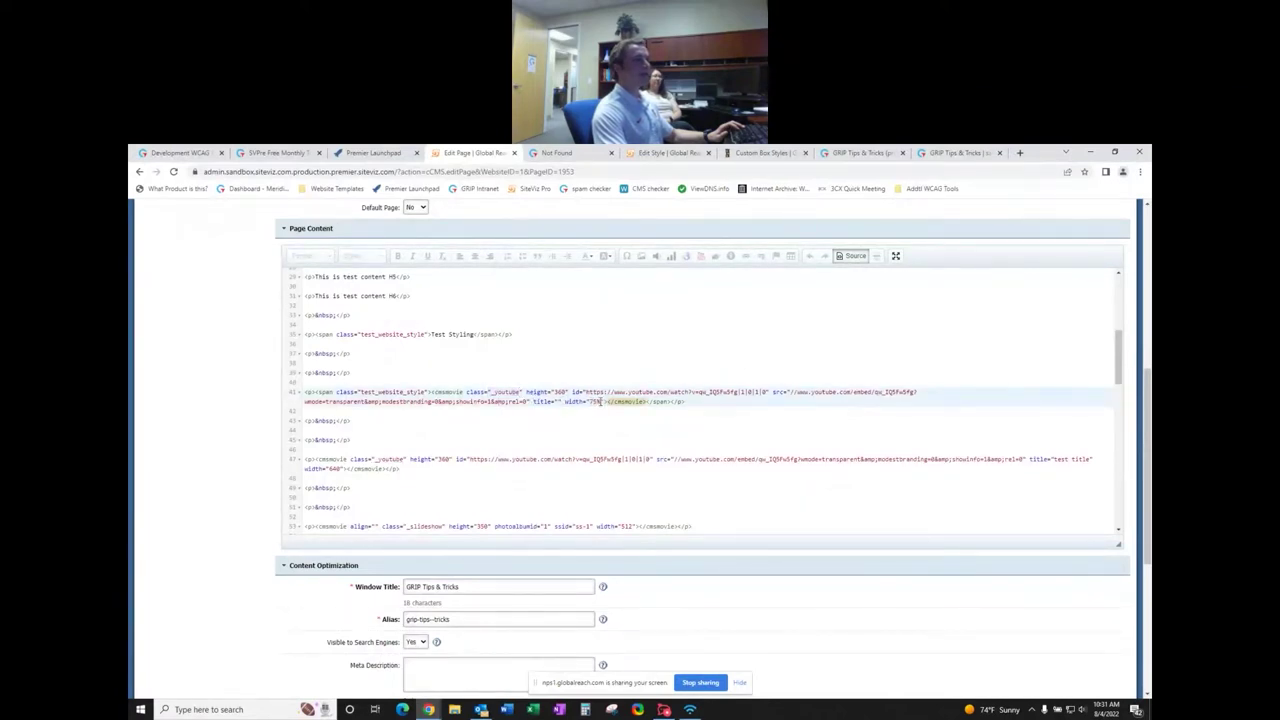
{"action": "left_click_drag", "start_coordinate": [563, 402], "coordinate": [595, 403]}
- Set the width attribute of the "test title" YouTube video to 50% in the source code
{"action": "left_click", "coordinate": [344, 460]}
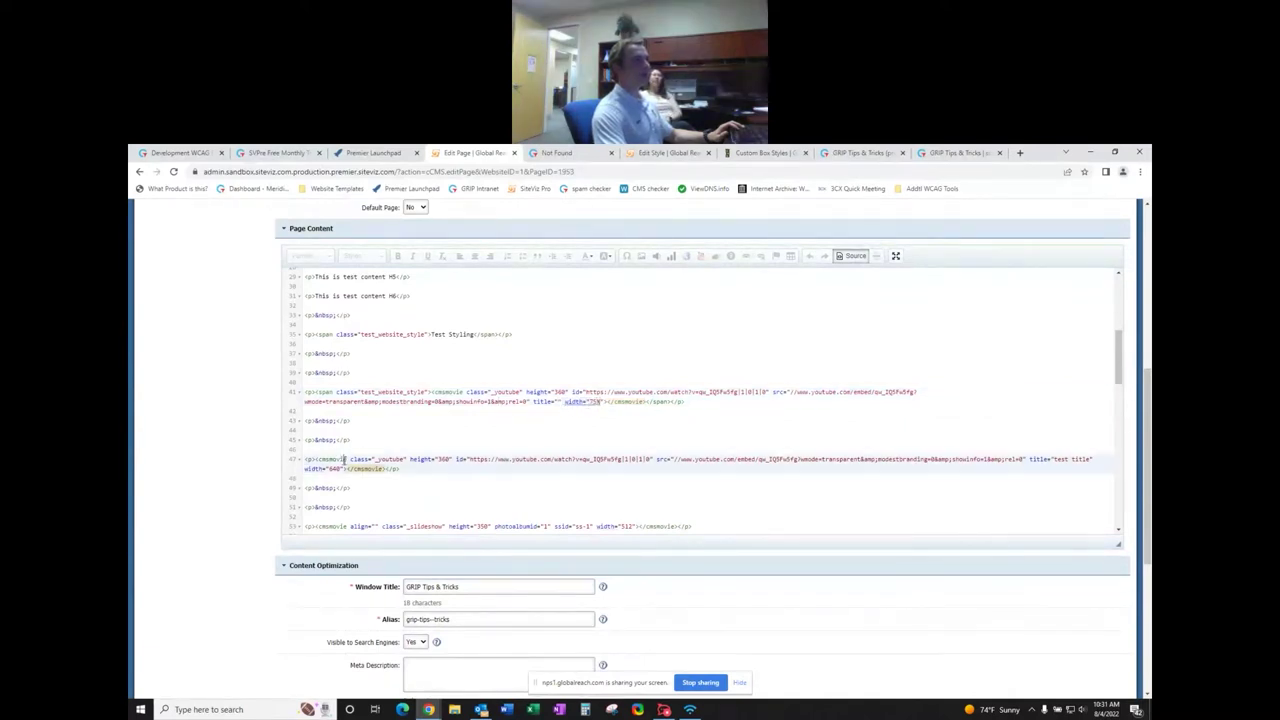
{"action": "left_click_drag", "start_coordinate": [338, 469], "coordinate": [322, 470]}
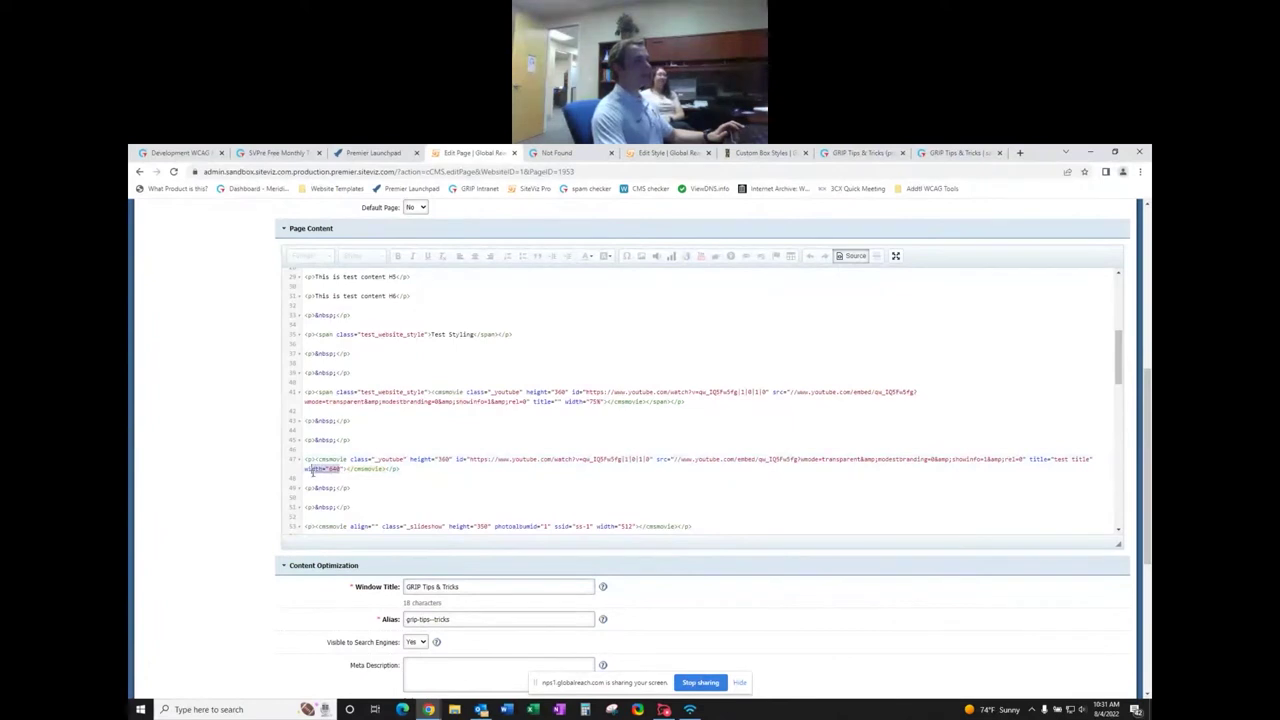
{"action": "left_click", "coordinate": [338, 471]}
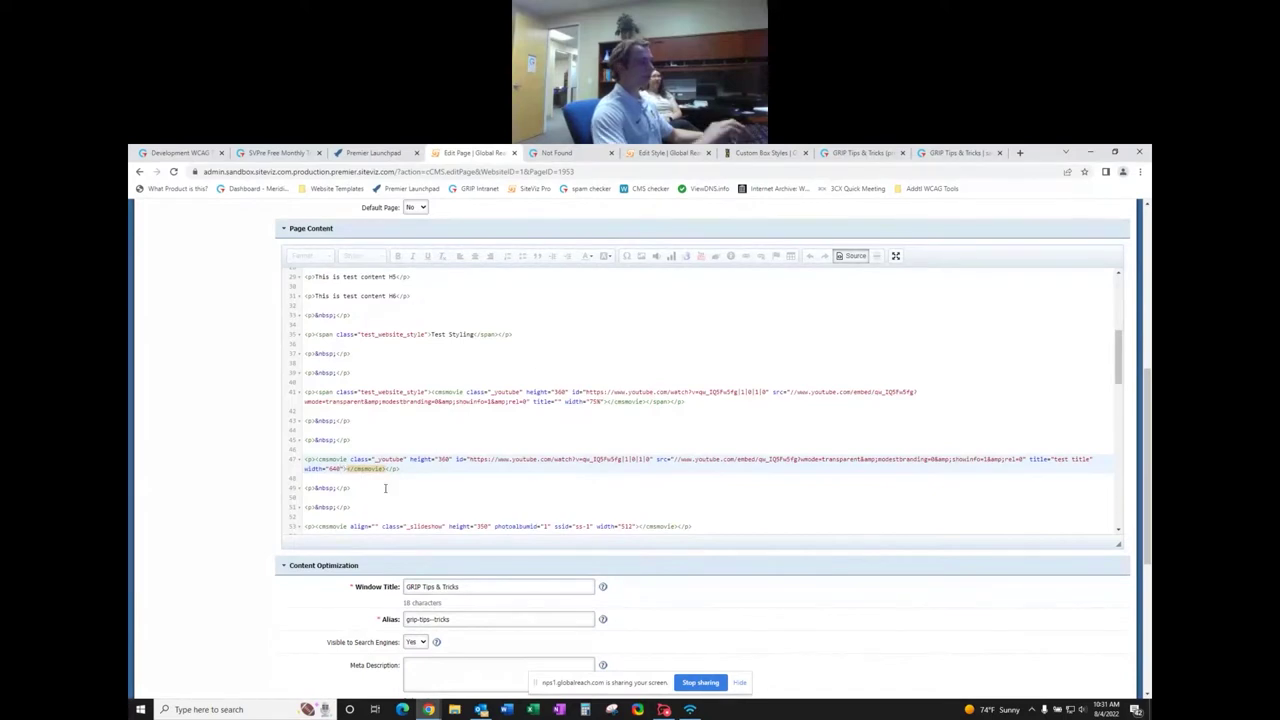
{"action": "key", "text": "BackSpace"}
{"action": "key", "text": "BackSpace"}
{"action": "key", "text": "BackSpace"}
{"action": "key", "text": "BackSpace"}
{"action": "key", "text": "BackSpace"}
{"action": "type", "text": "50"}
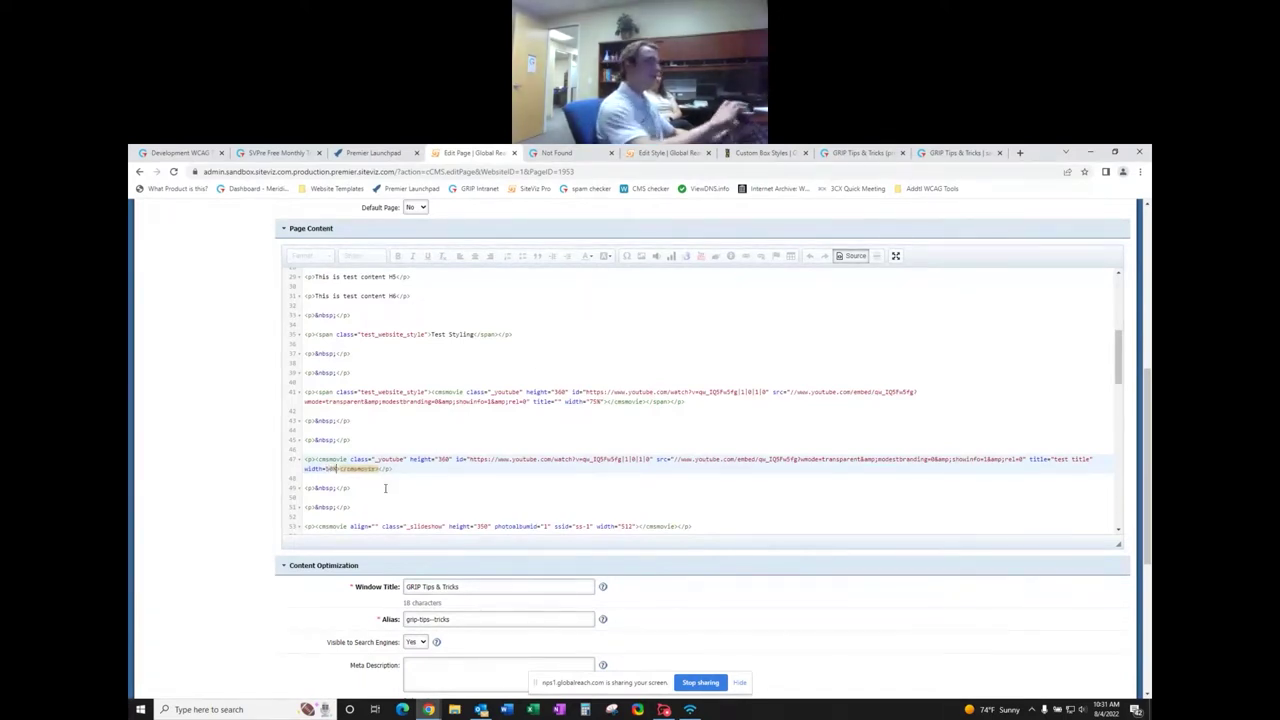
{"action": "type", "text": "%"}
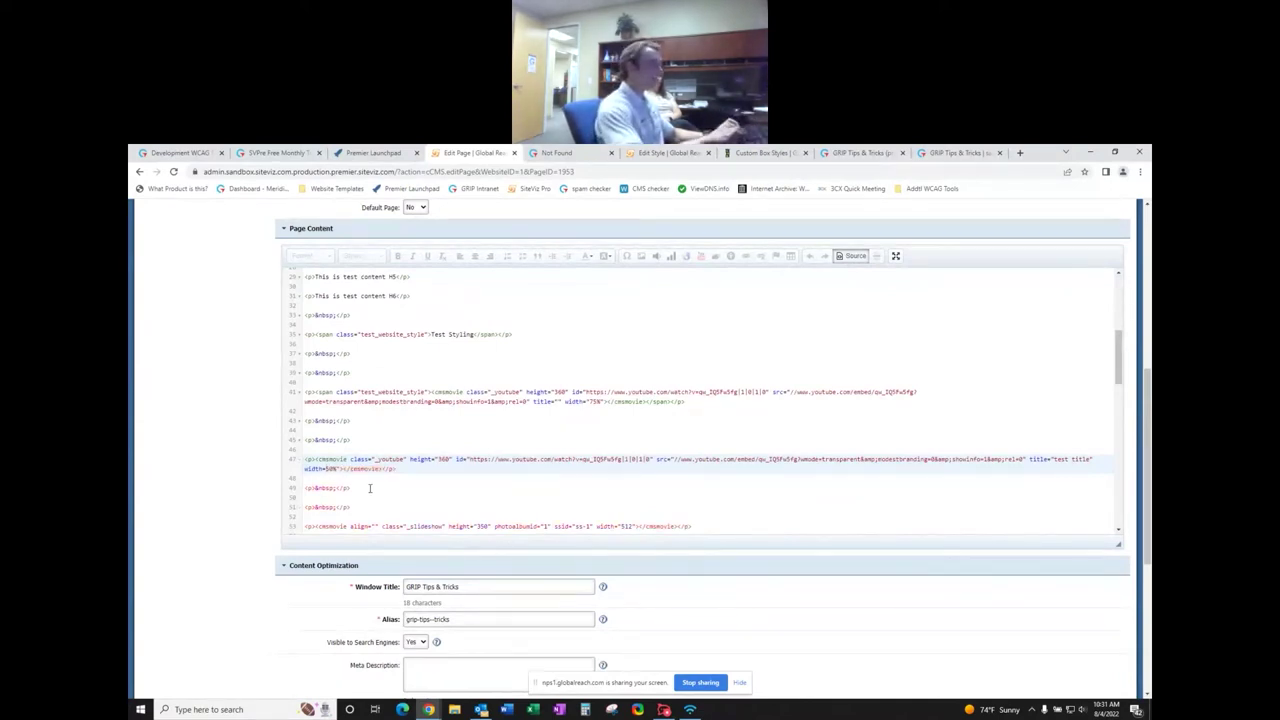
{"action": "left_click", "coordinate": [431, 477]}
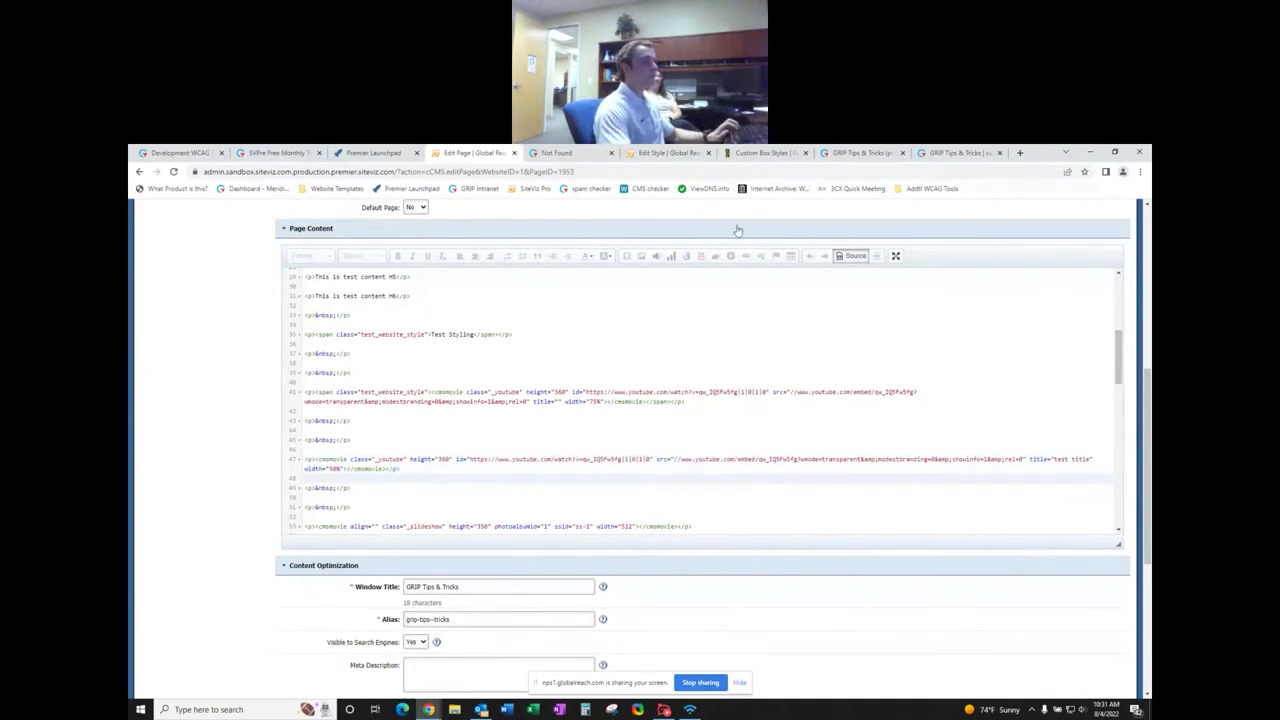
- Return the page content from source code to the visual view and check the resized YouTube video there
{"action": "left_click", "coordinate": [856, 259]}
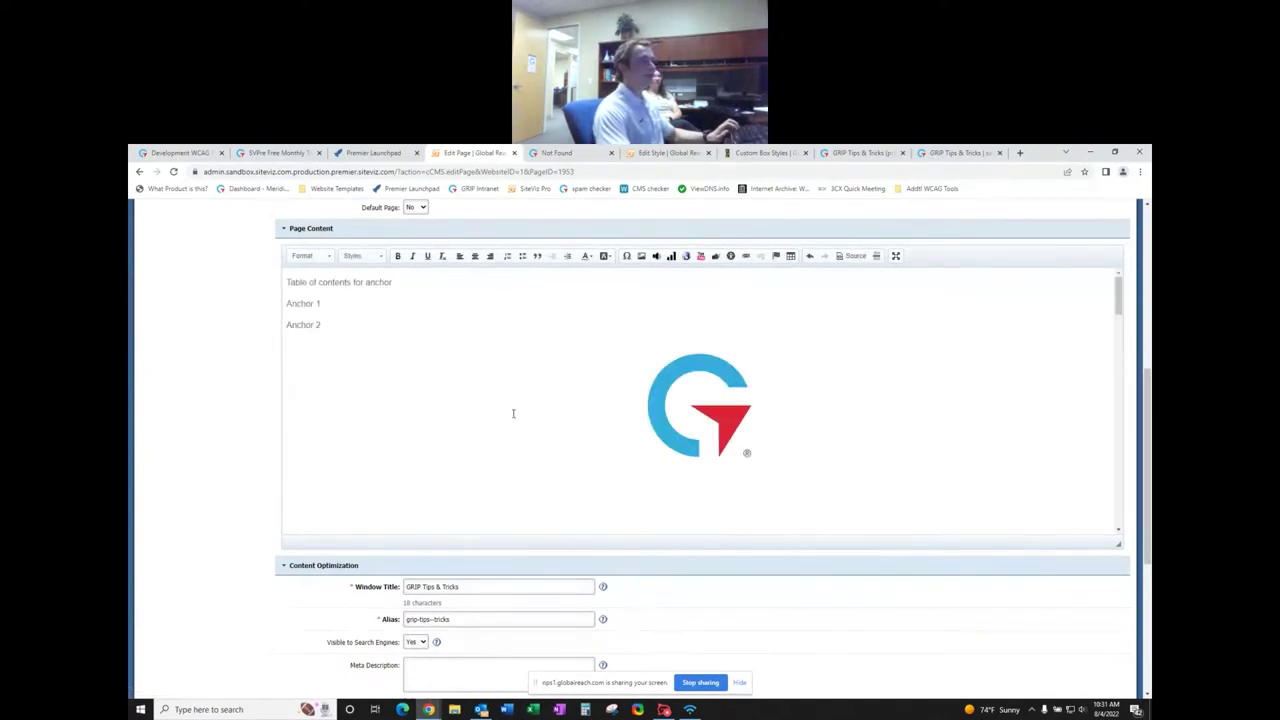
{"action": "scroll", "coordinate": [515, 405], "scroll_direction": "down", "scroll_amount": 5}
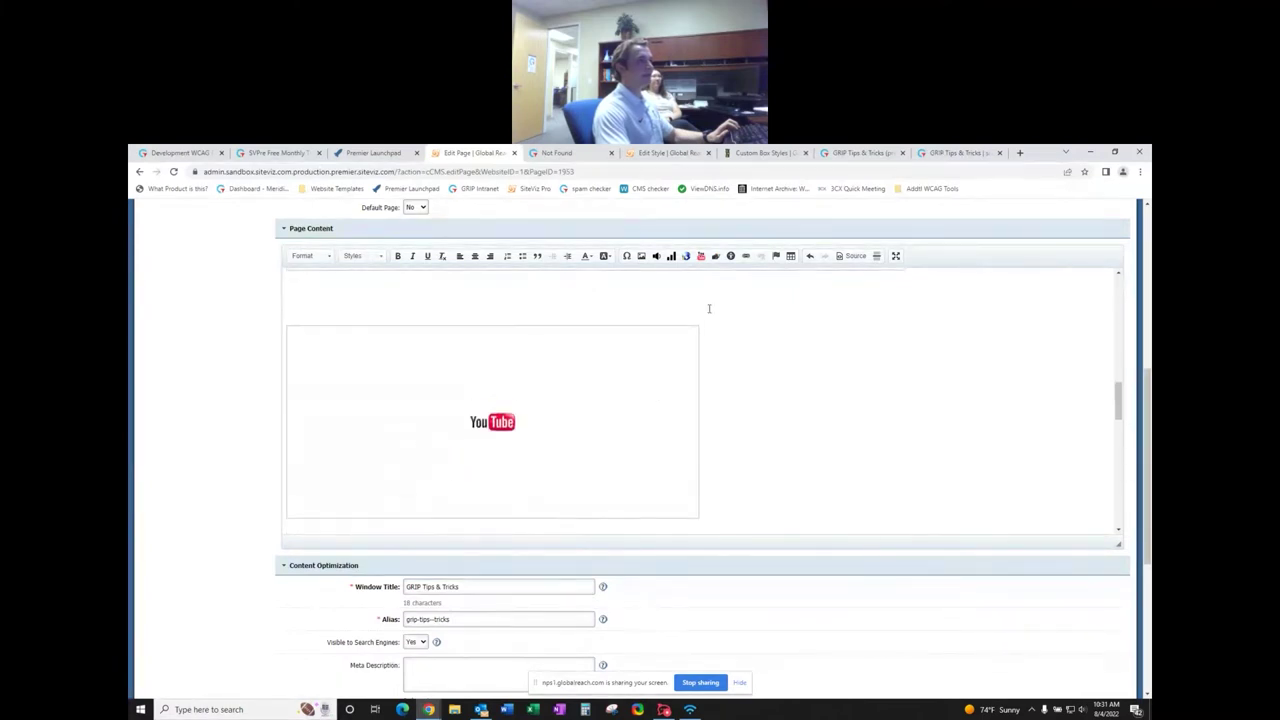
- Preview the page to compare the displayed widths of its two YouTube videos, and return to the page content editor
{"action": "scroll", "coordinate": [658, 639], "scroll_direction": "down", "scroll_amount": 5}
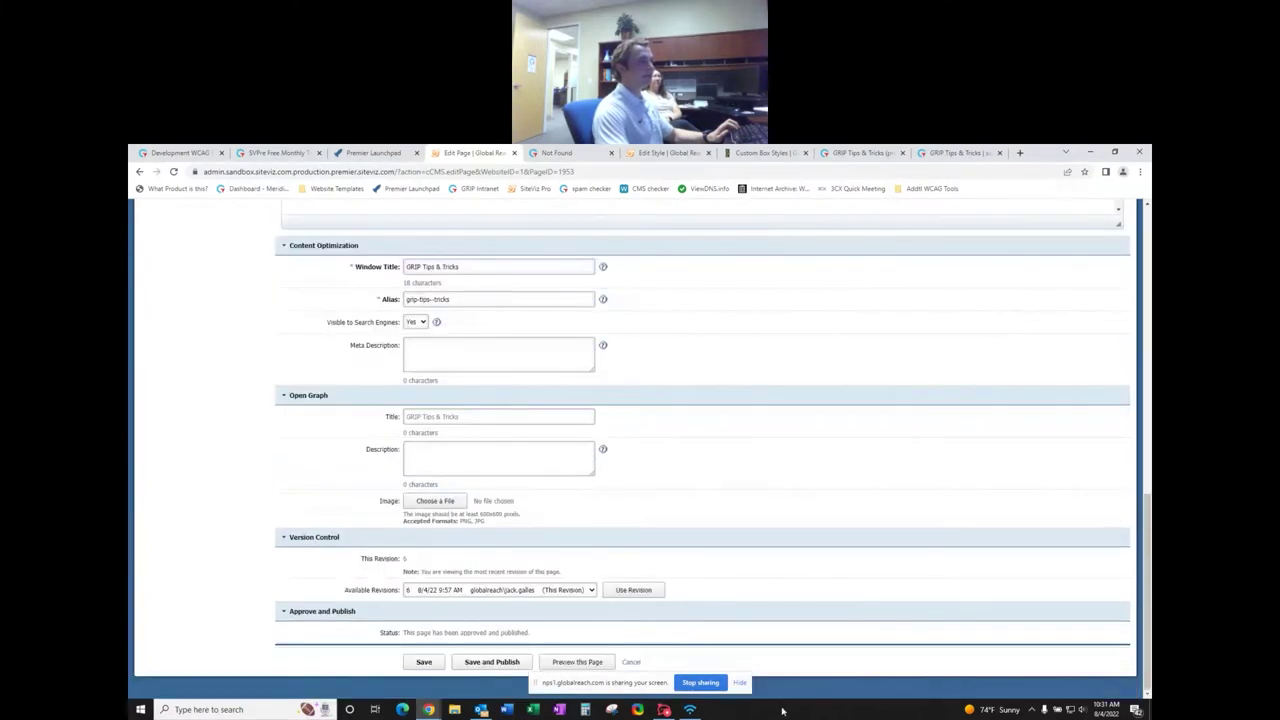
{"action": "left_click", "coordinate": [612, 662]}
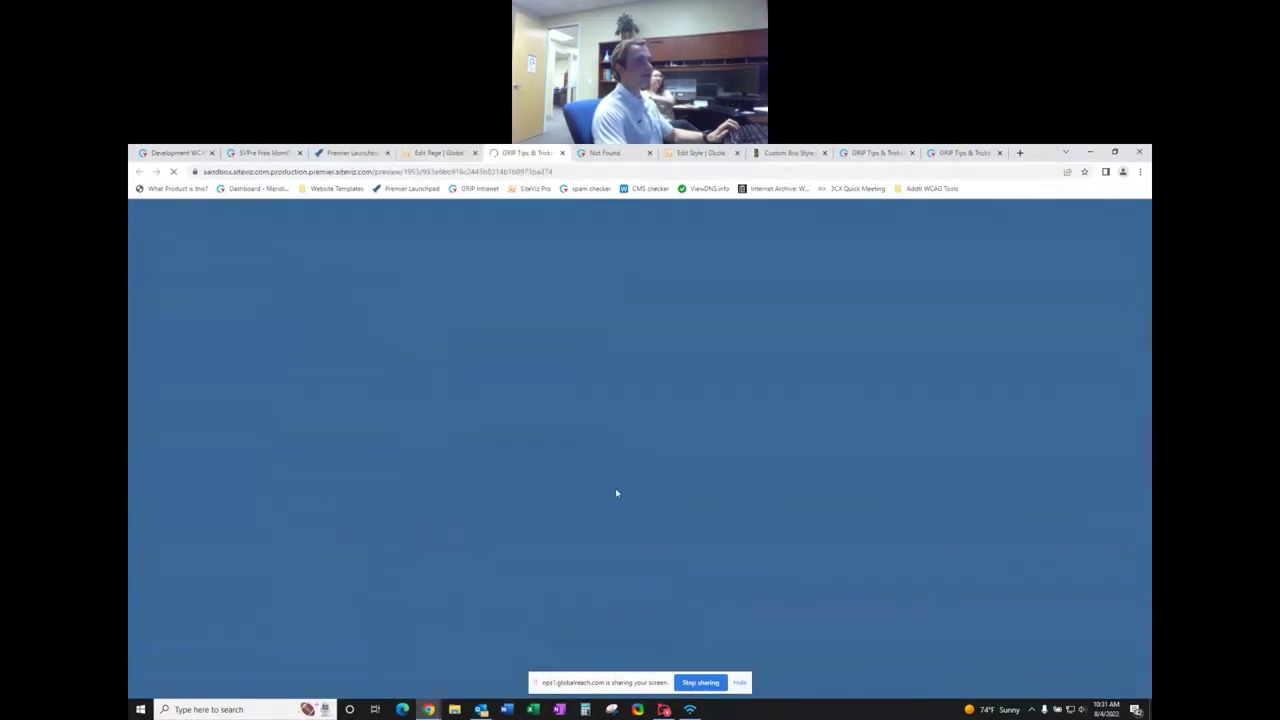
{"action": "scroll", "coordinate": [551, 420], "scroll_direction": "down", "scroll_amount": 10}
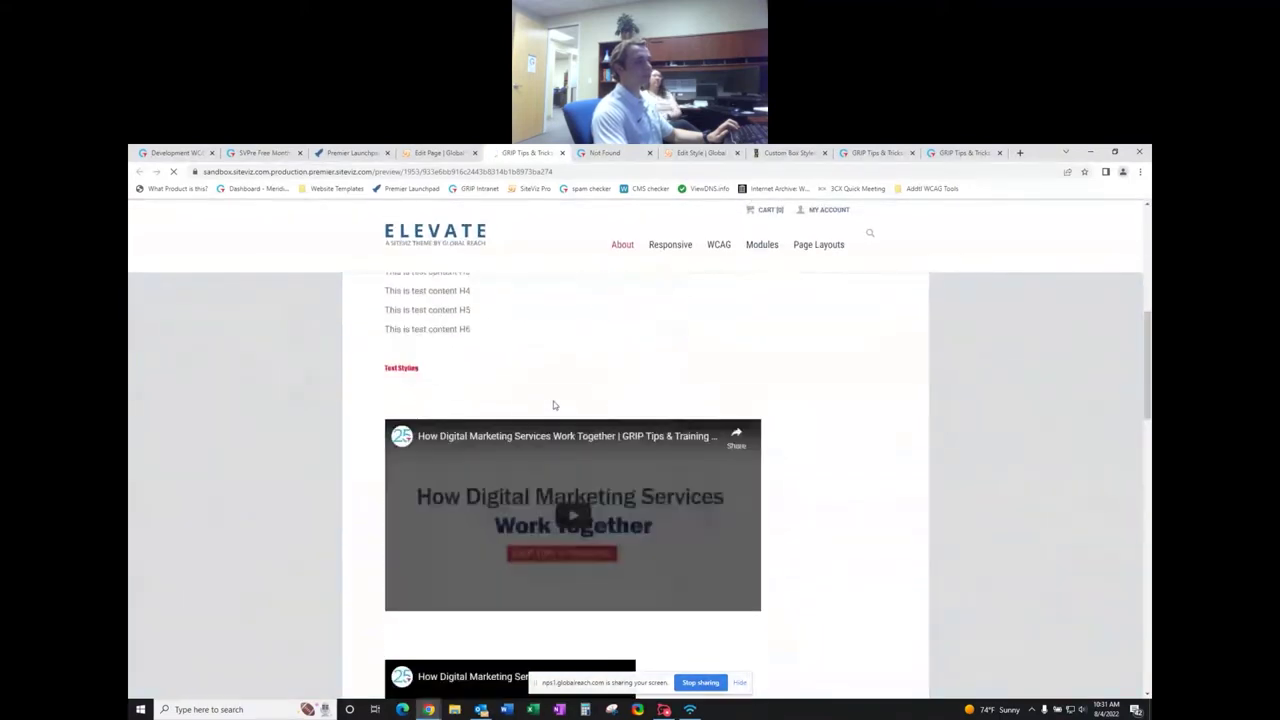
{"action": "scroll", "coordinate": [553, 401], "scroll_direction": "down", "scroll_amount": 3}
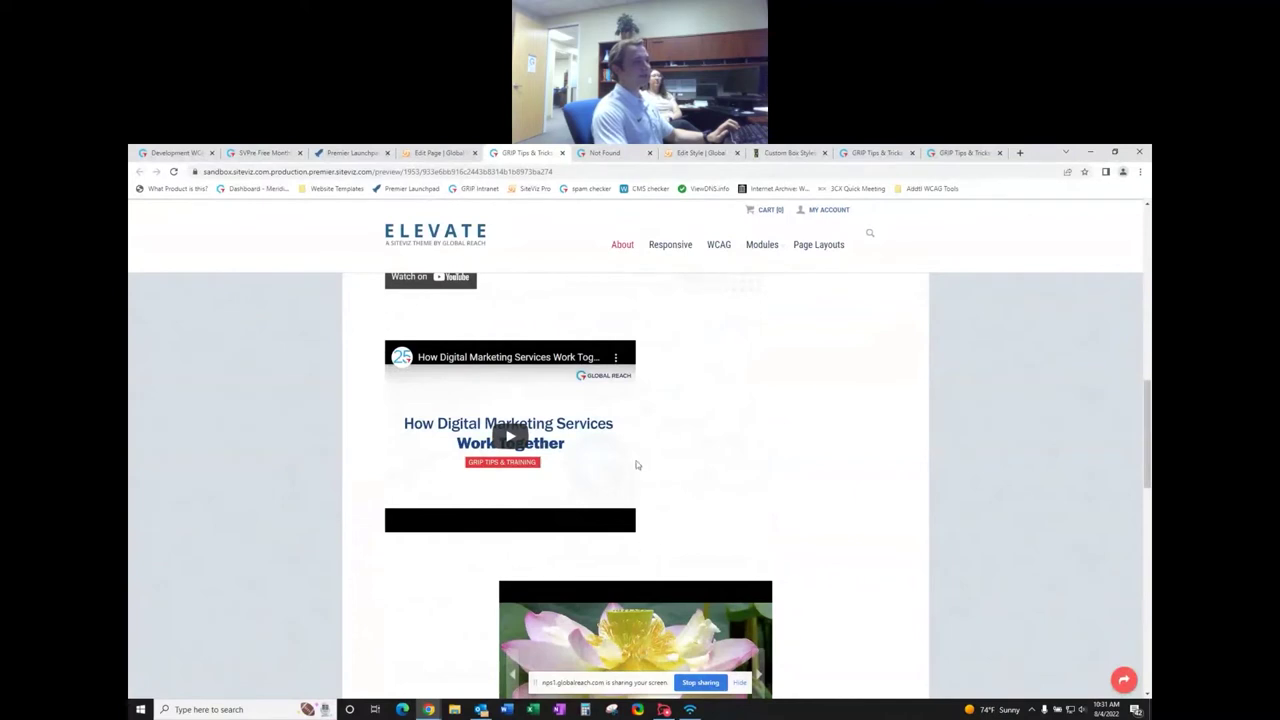
{"action": "scroll", "coordinate": [684, 560], "scroll_direction": "up", "scroll_amount": 5}
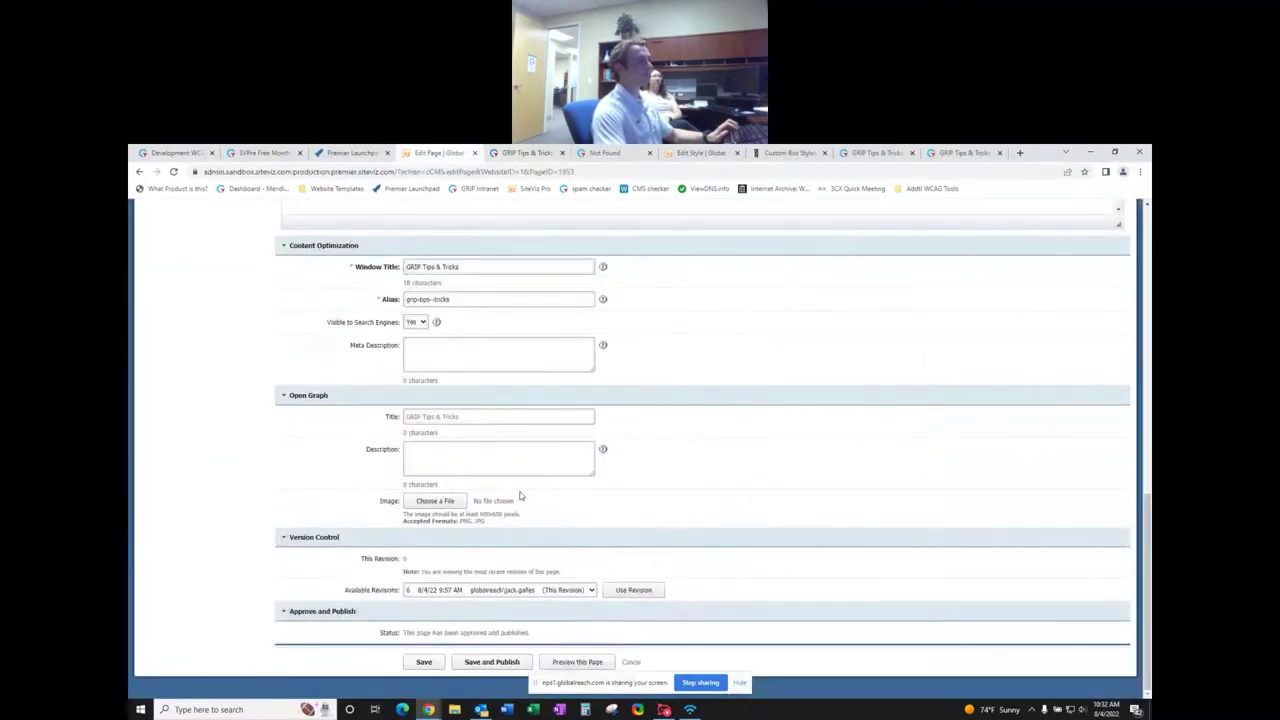
{"action": "scroll", "coordinate": [677, 506], "scroll_direction": "up", "scroll_amount": 5}
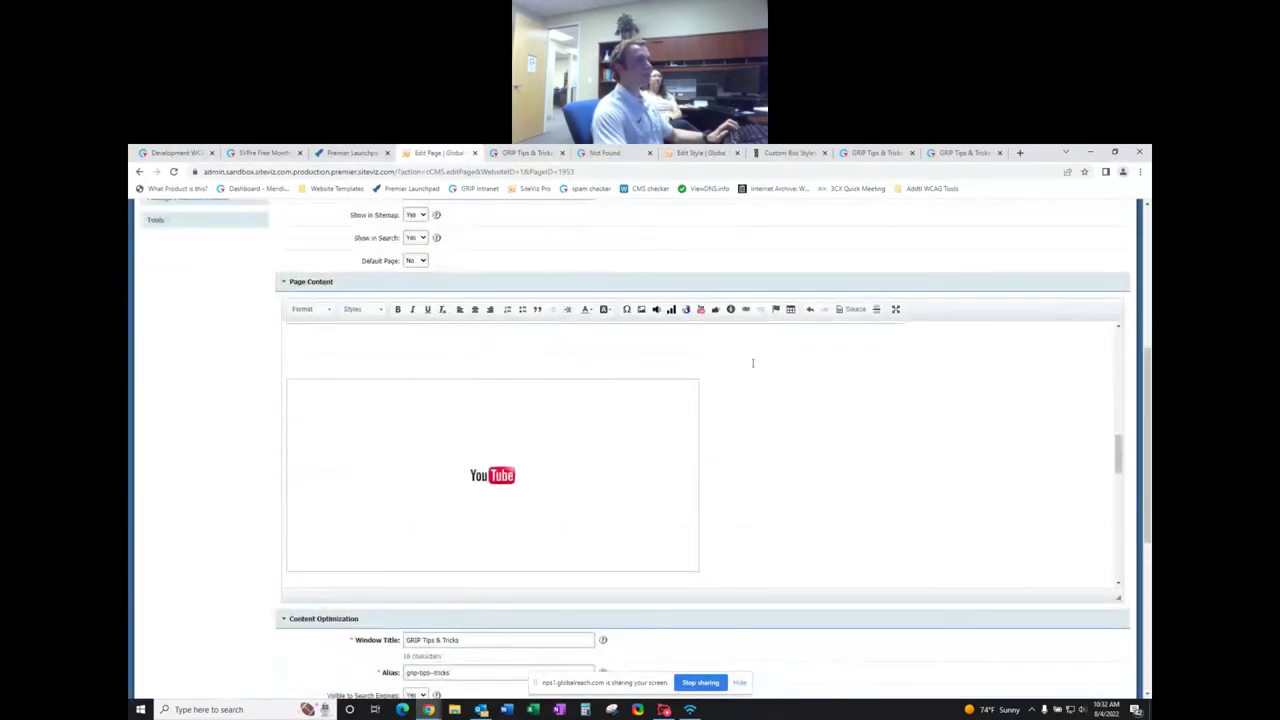
- Insert the "Test" slideshow on the empty line below the existing slideshow, leaving its alignment blank
{"action": "scroll", "coordinate": [746, 451], "scroll_direction": "down", "scroll_amount": 5}
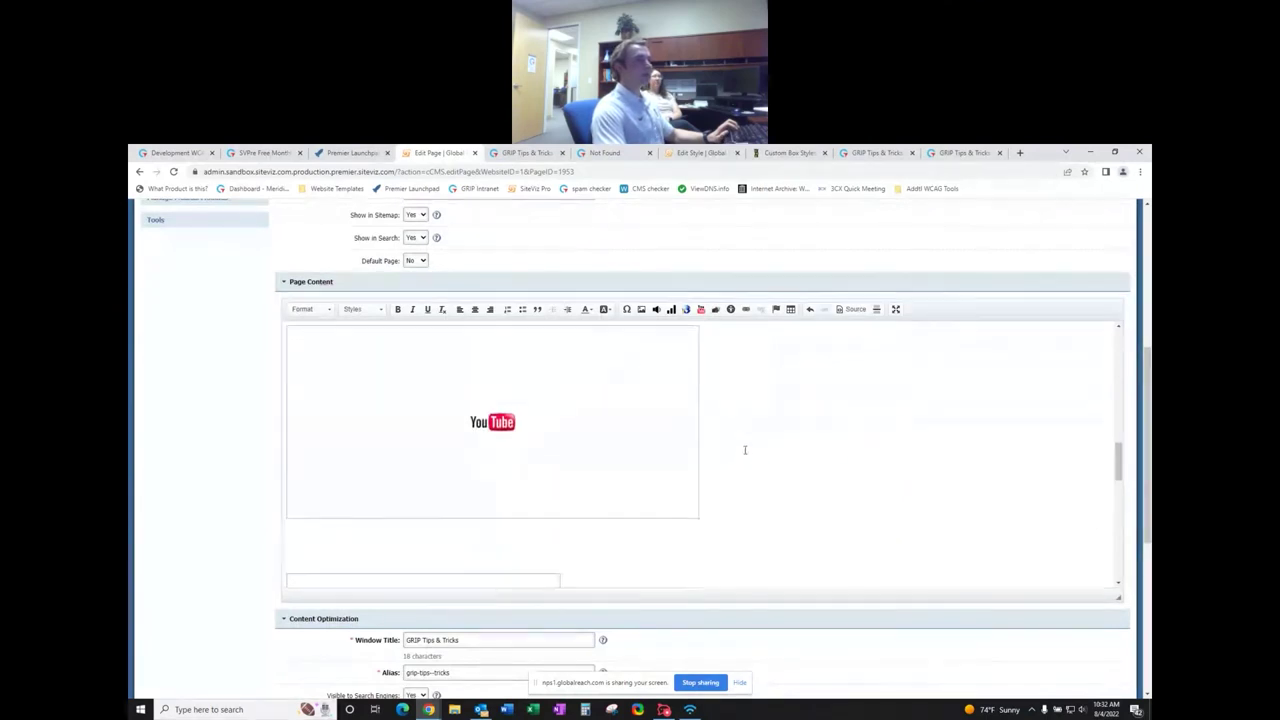
{"action": "scroll", "coordinate": [727, 332], "scroll_direction": "up", "scroll_amount": 1}
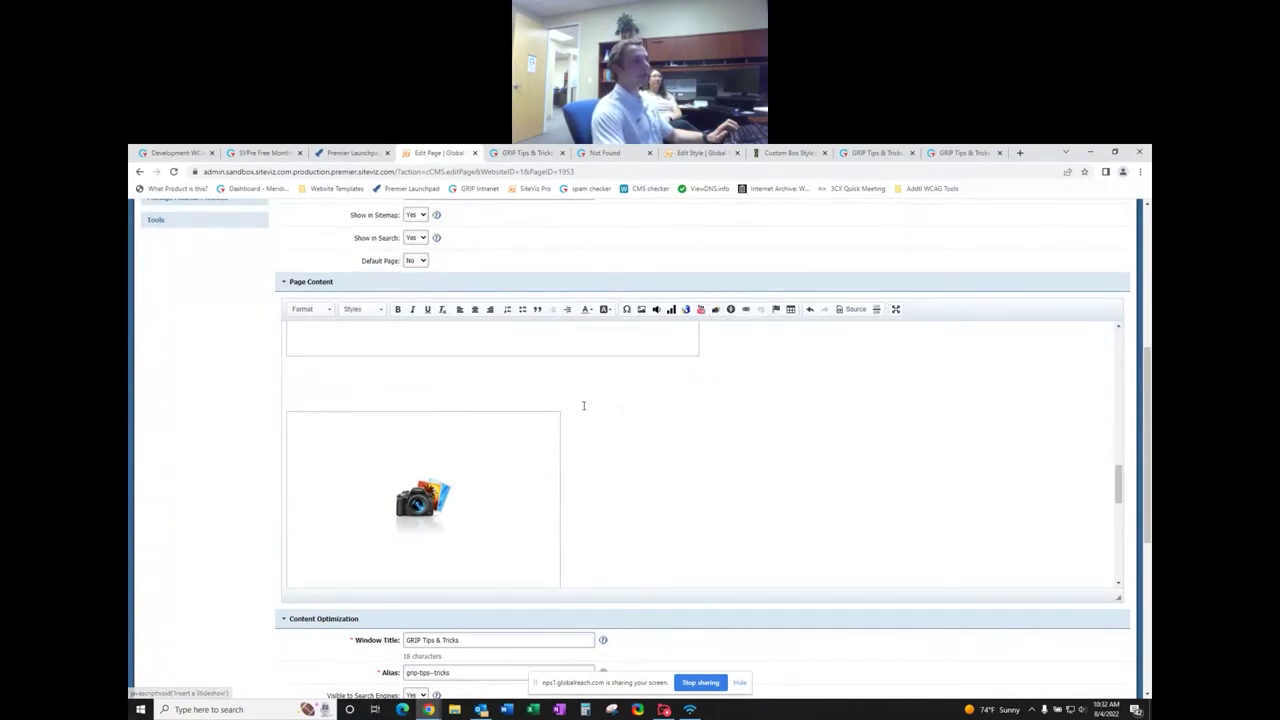
{"action": "scroll", "coordinate": [420, 470], "scroll_direction": "down", "scroll_amount": 3}
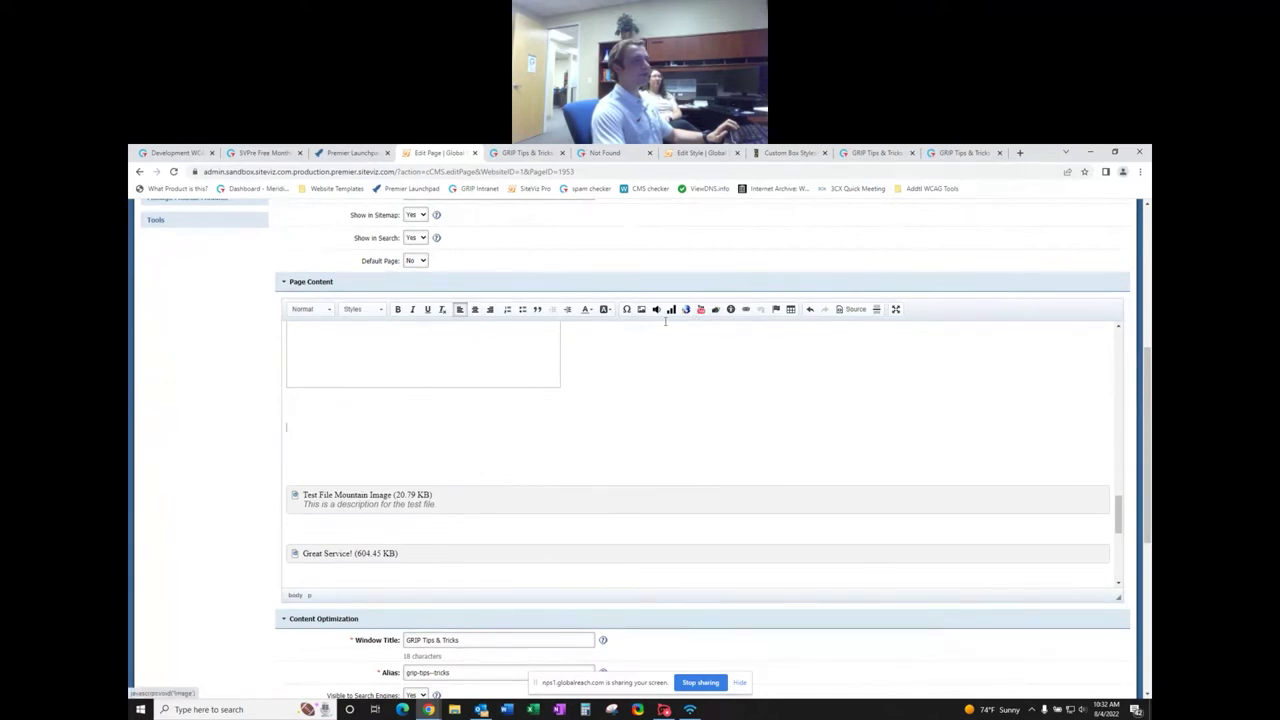
{"action": "left_click", "coordinate": [716, 310]}
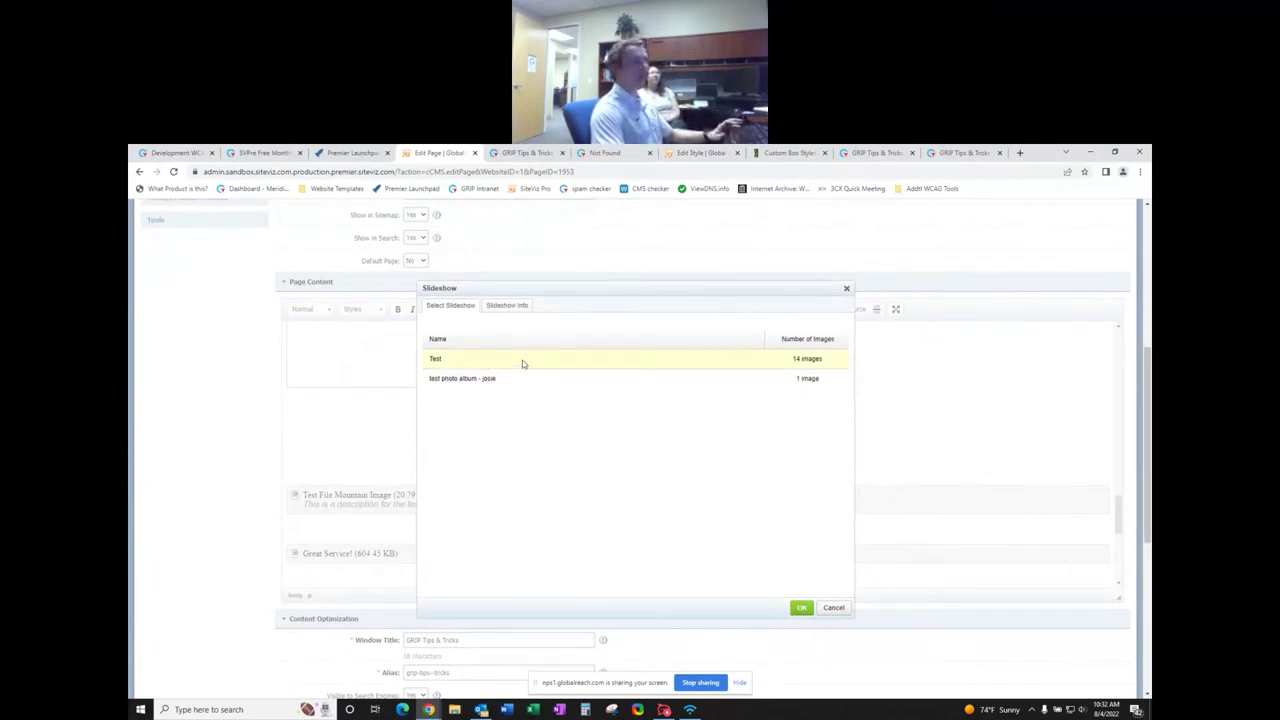
{"action": "left_click", "coordinate": [600, 361]}
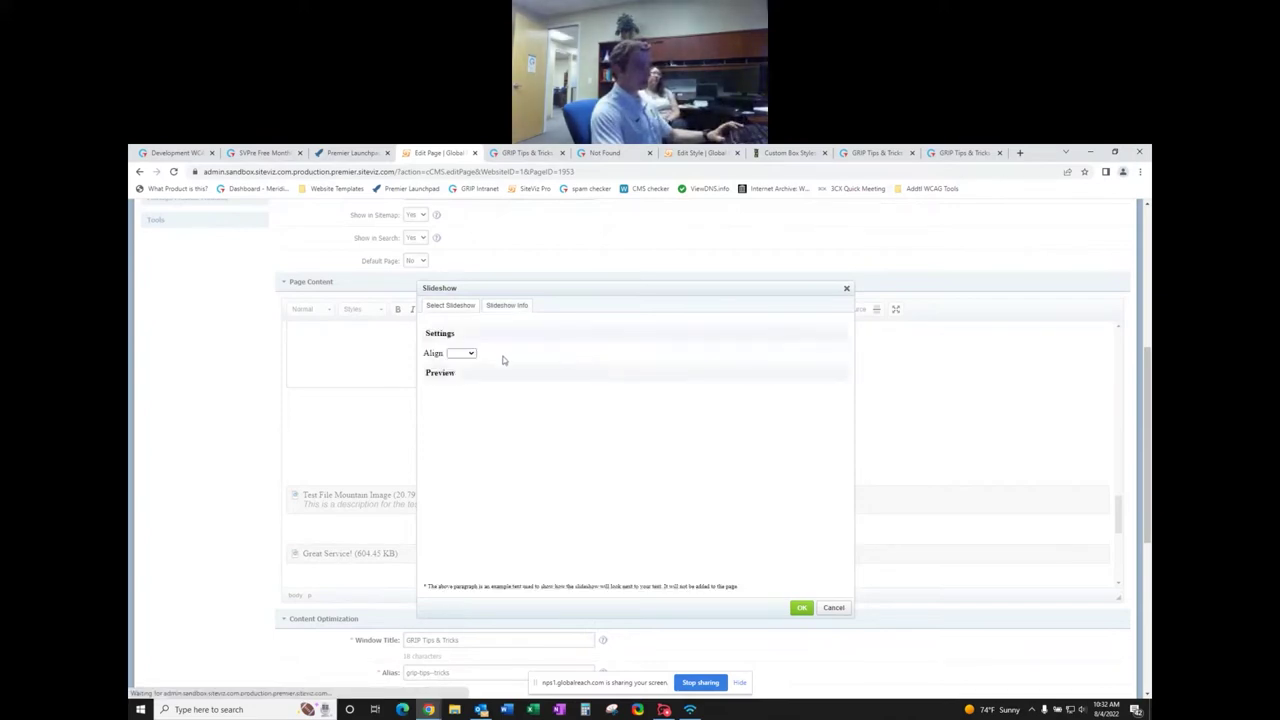
{"action": "left_click", "coordinate": [464, 353]}
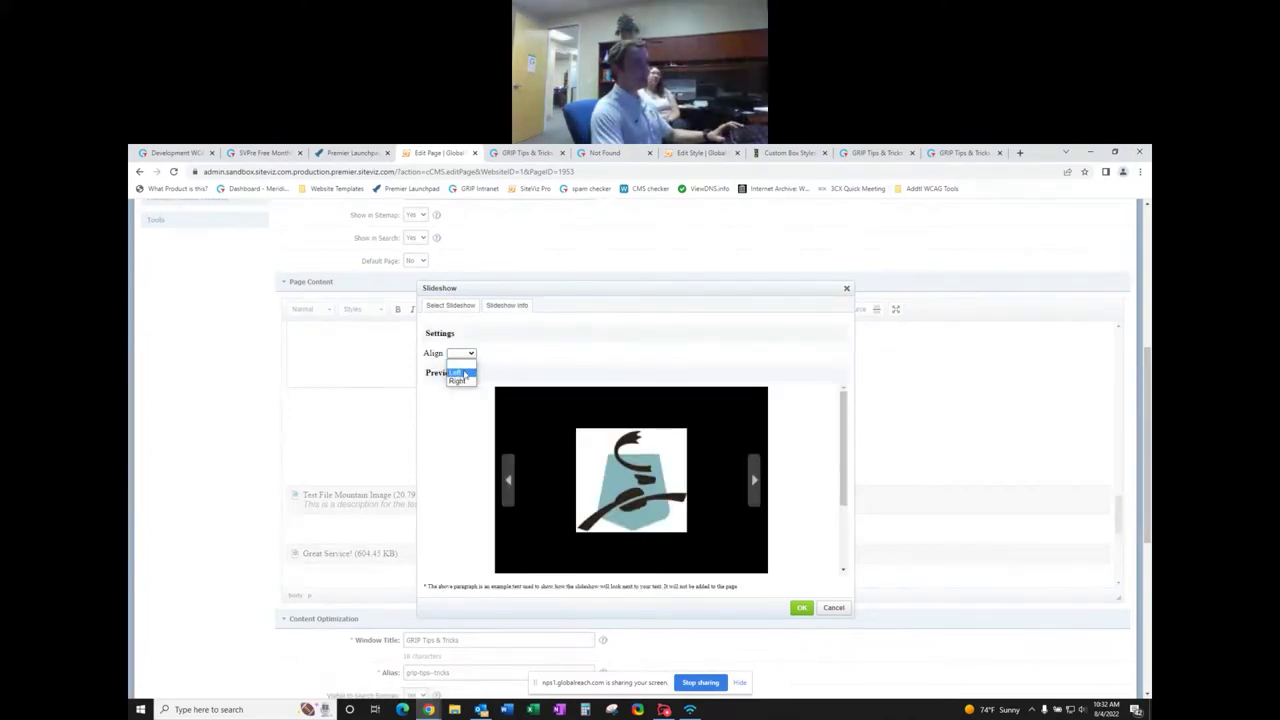
{"action": "left_click", "coordinate": [459, 364]}
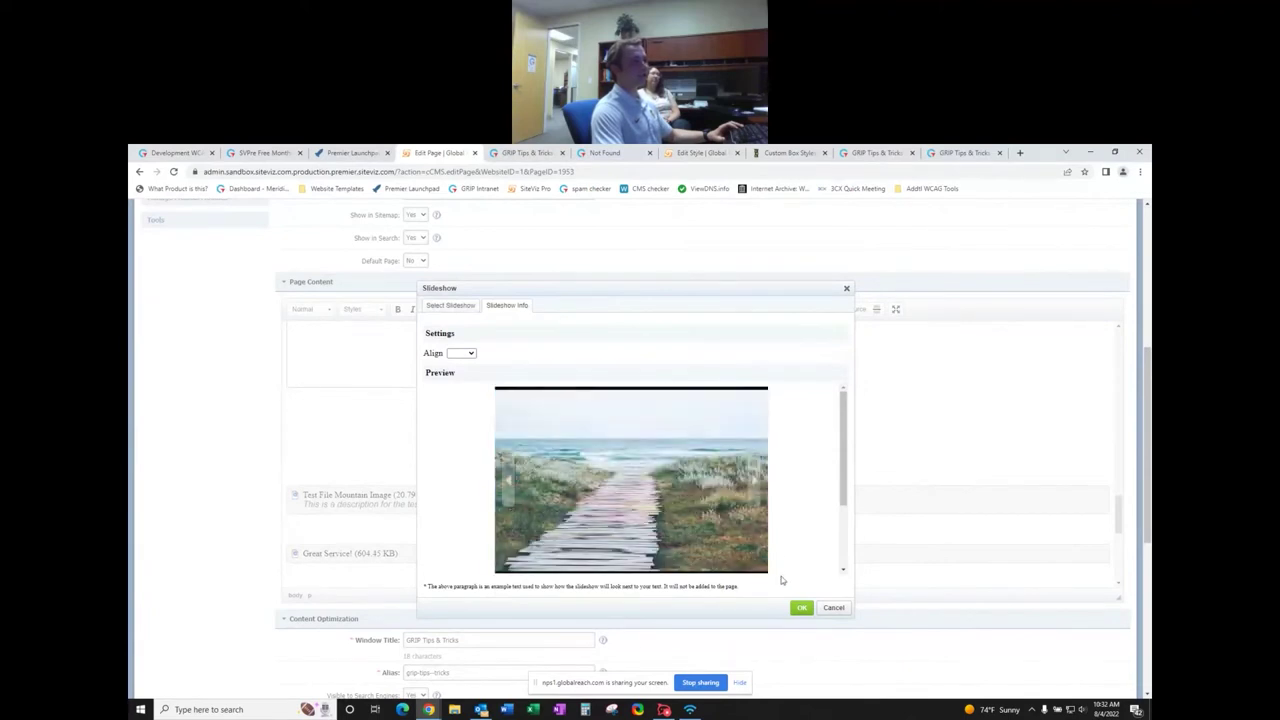
{"action": "left_click", "coordinate": [801, 607]}
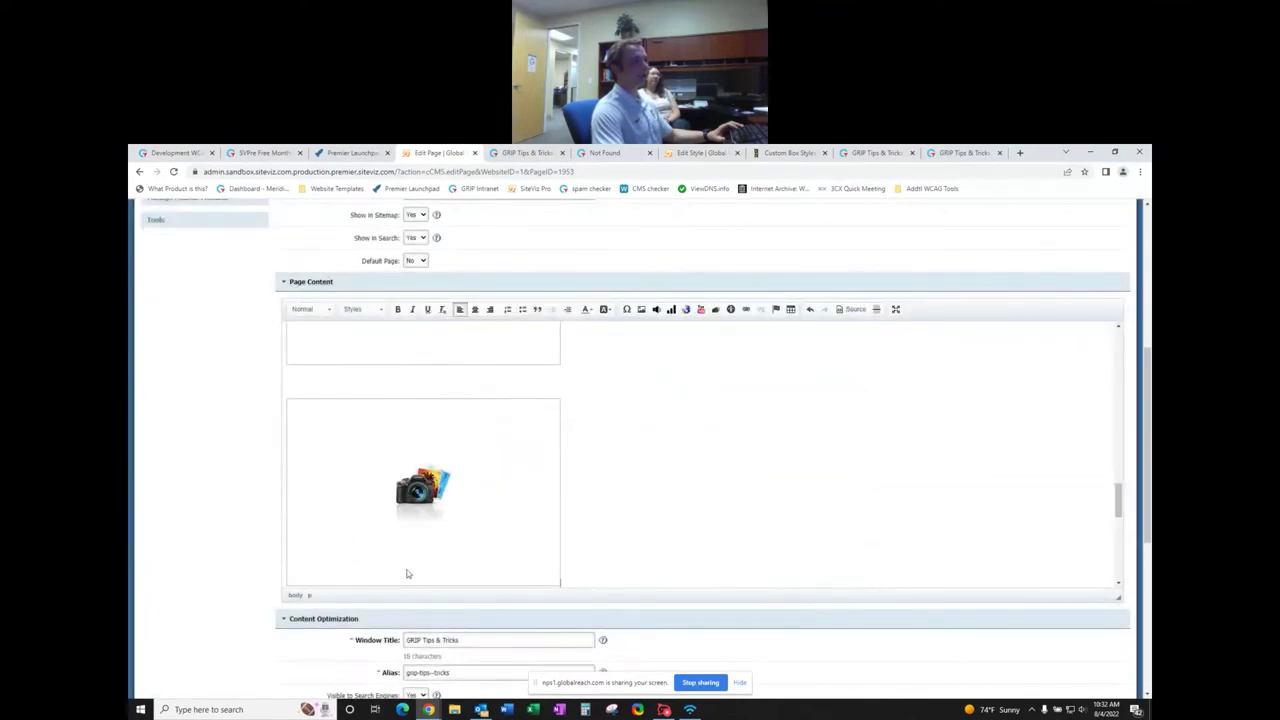
- Preview the page to examine how the slideshows and embedded video look, and return to the page editor
{"action": "scroll", "coordinate": [371, 556], "scroll_direction": "down", "scroll_amount": 4}
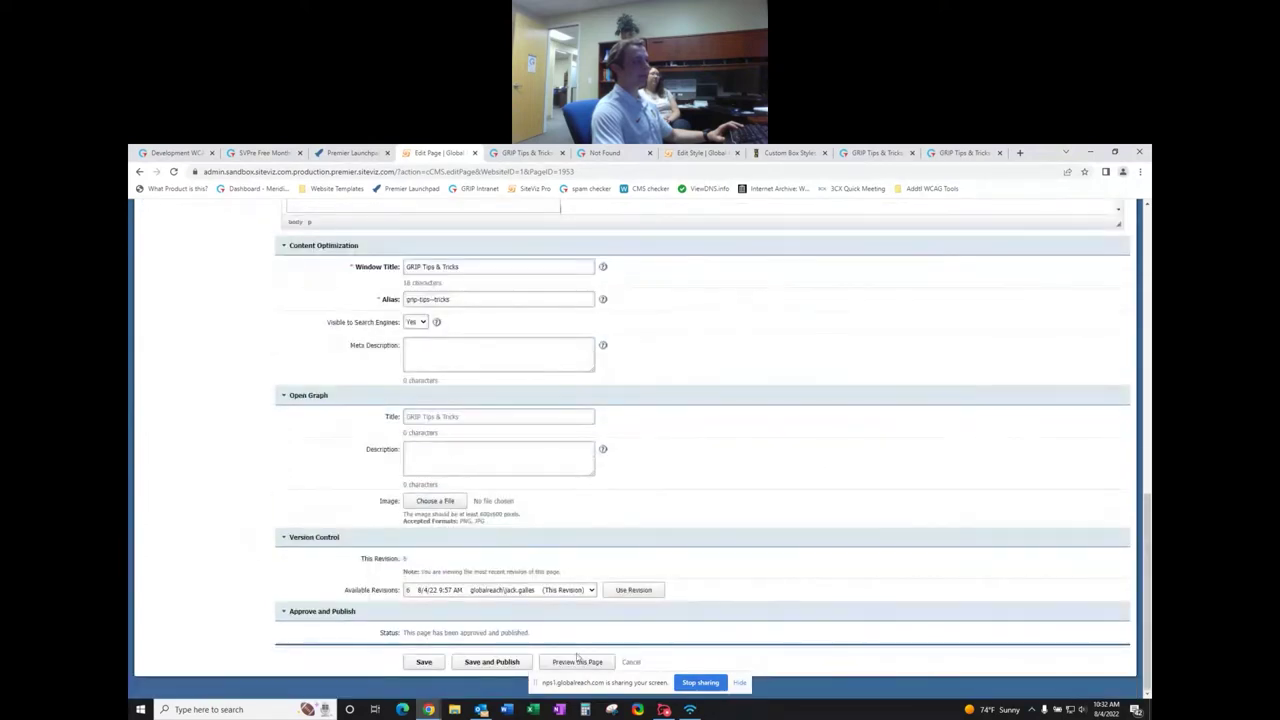
{"action": "left_click", "coordinate": [577, 660]}
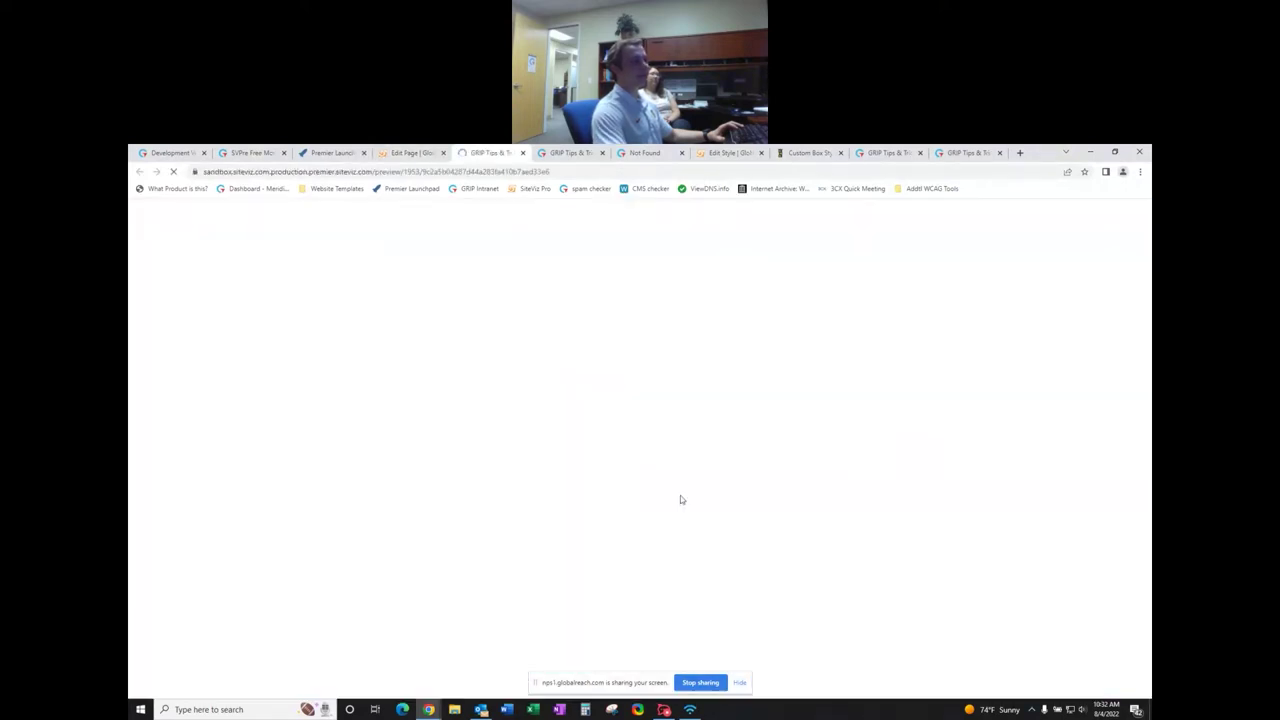
{"action": "scroll", "coordinate": [670, 480], "scroll_direction": "down", "scroll_amount": 10}
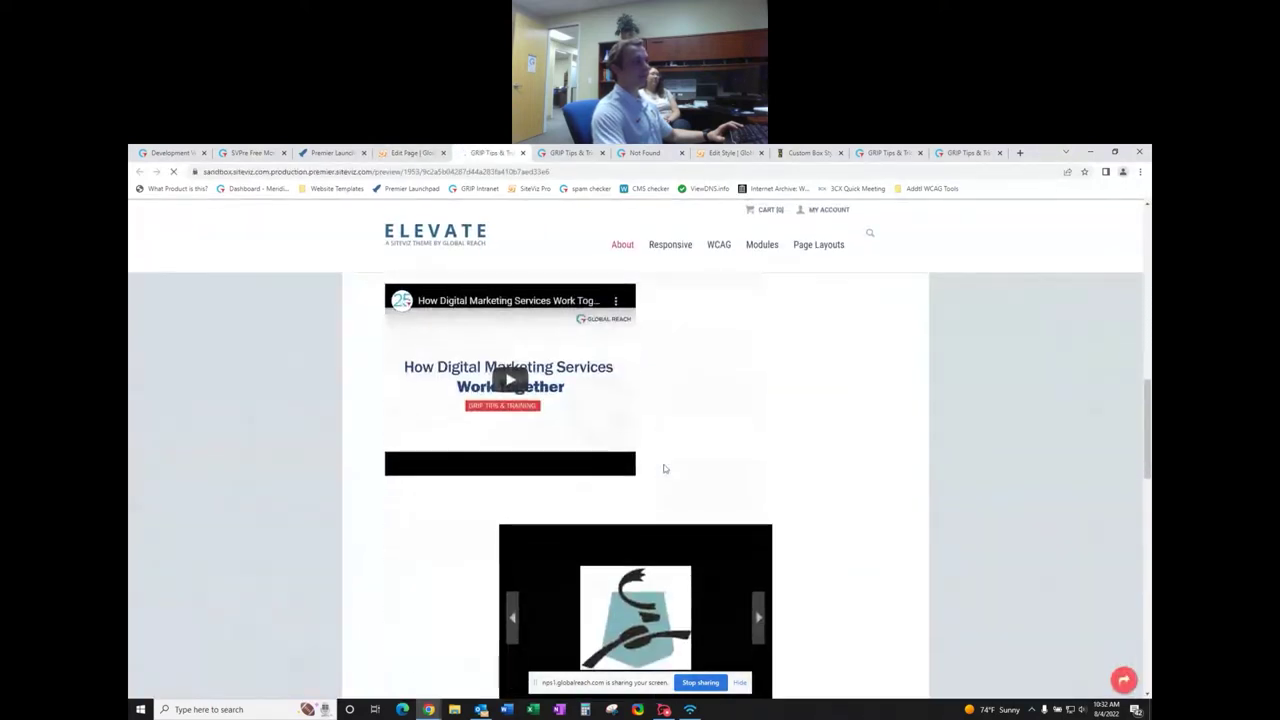
{"action": "scroll", "coordinate": [670, 468], "scroll_direction": "down", "scroll_amount": 3}
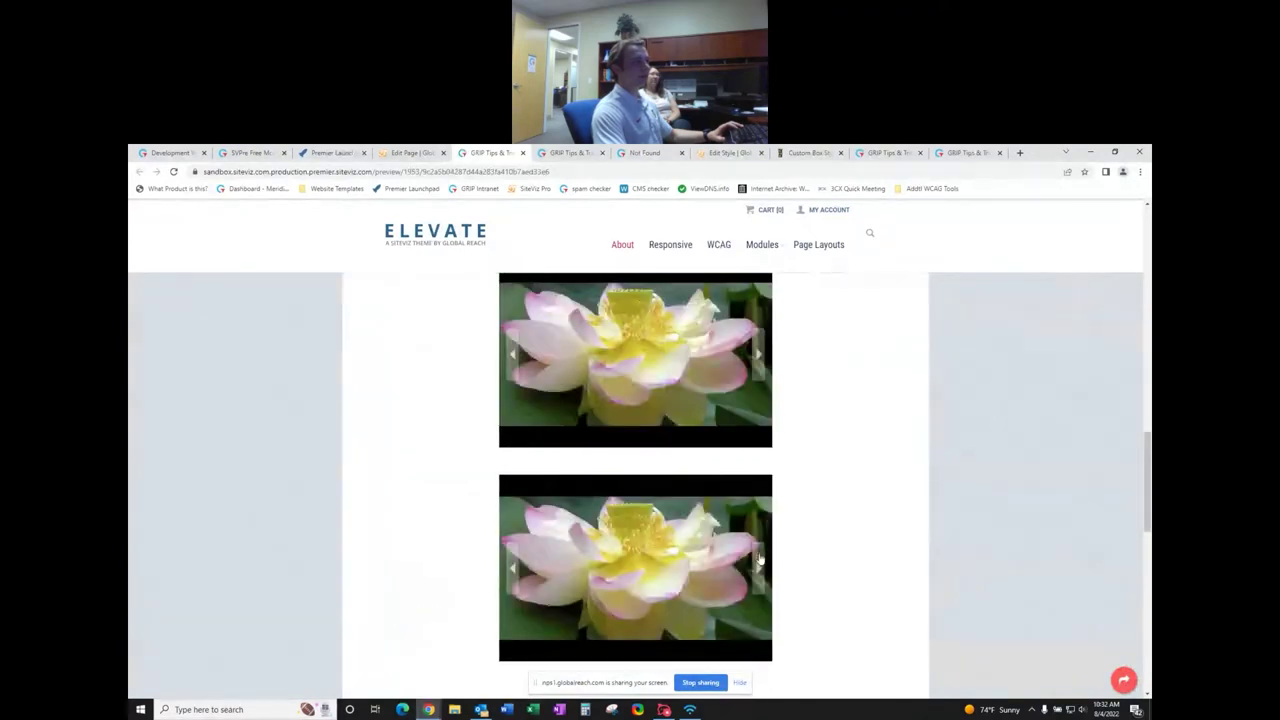
{"action": "scroll", "coordinate": [712, 592], "scroll_direction": "up", "scroll_amount": 4}
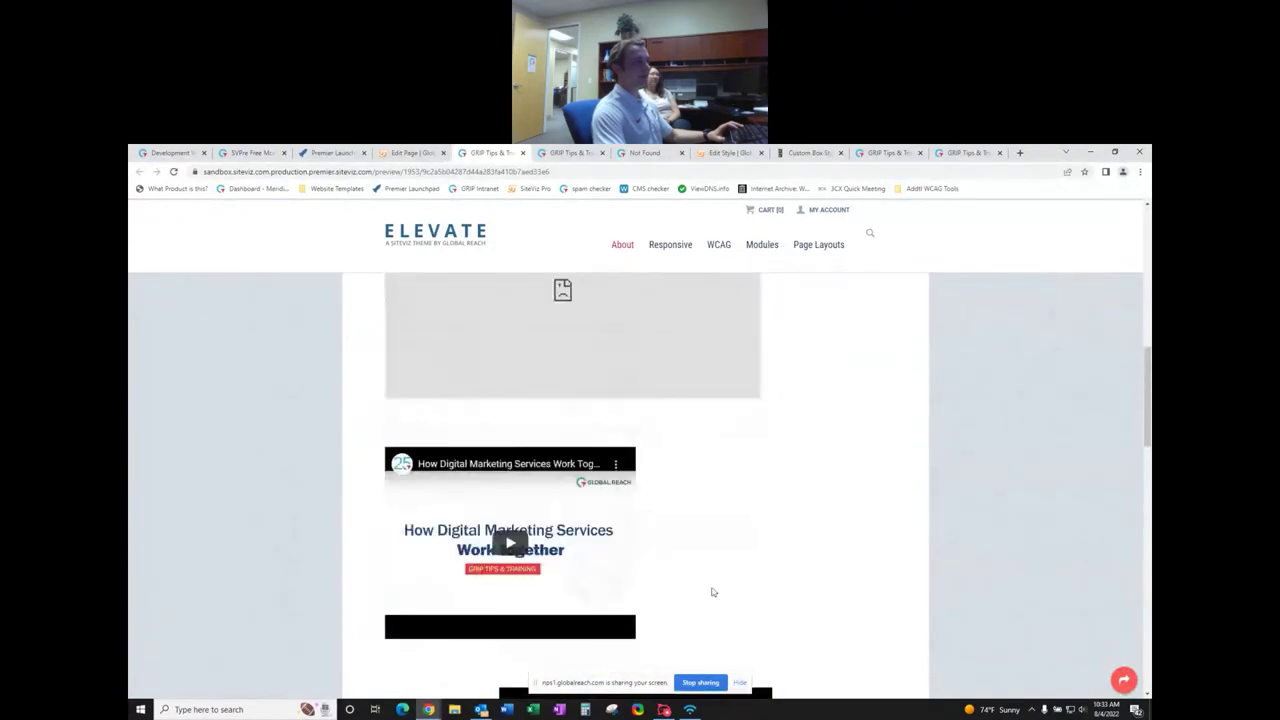
{"action": "scroll", "coordinate": [712, 592], "scroll_direction": "up", "scroll_amount": 10}
{"action": "left_click", "coordinate": [395, 152]}
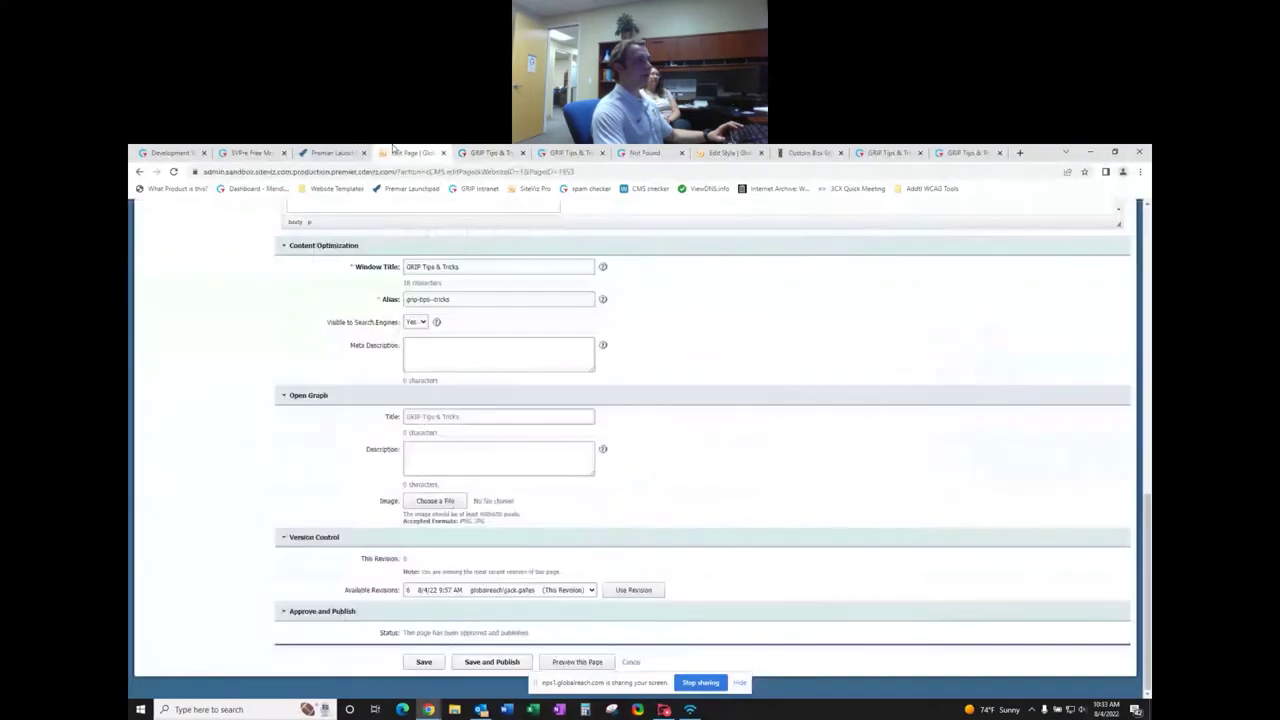
- Run the accessibility check on the page content and dismiss its message
{"action": "scroll", "coordinate": [700, 460], "scroll_direction": "up", "scroll_amount": 3}
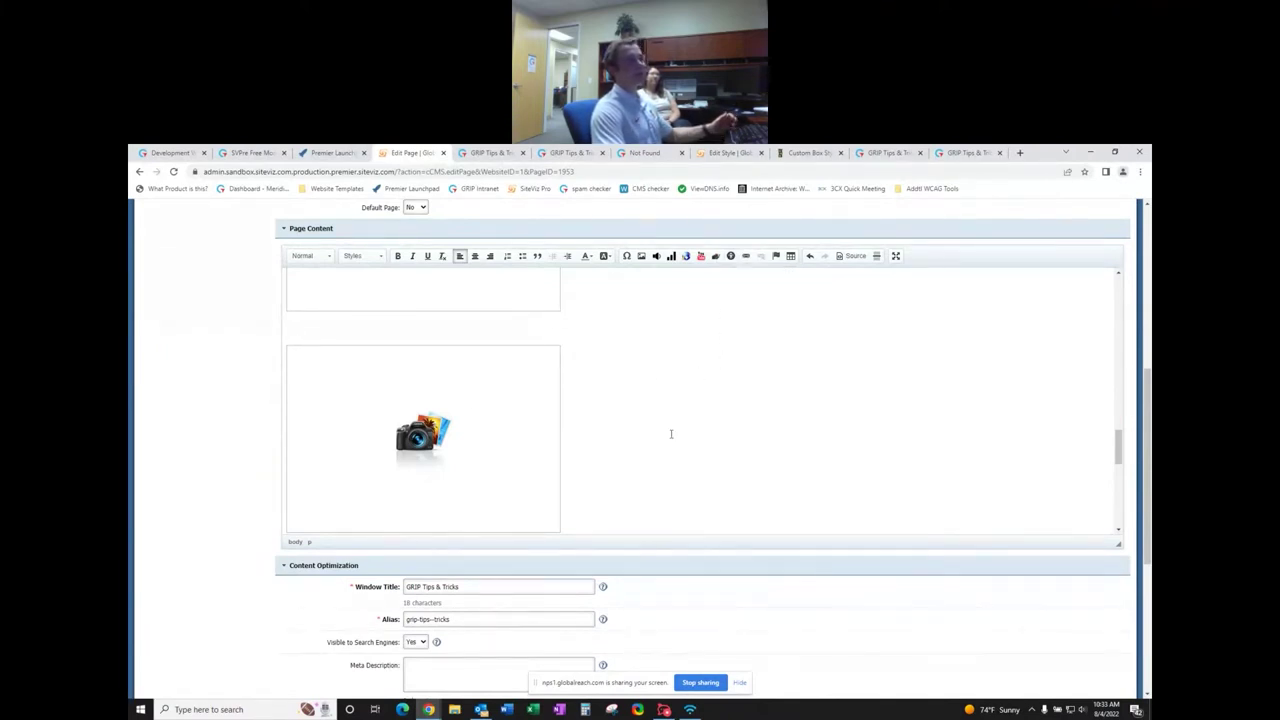
{"action": "left_click", "coordinate": [731, 257]}
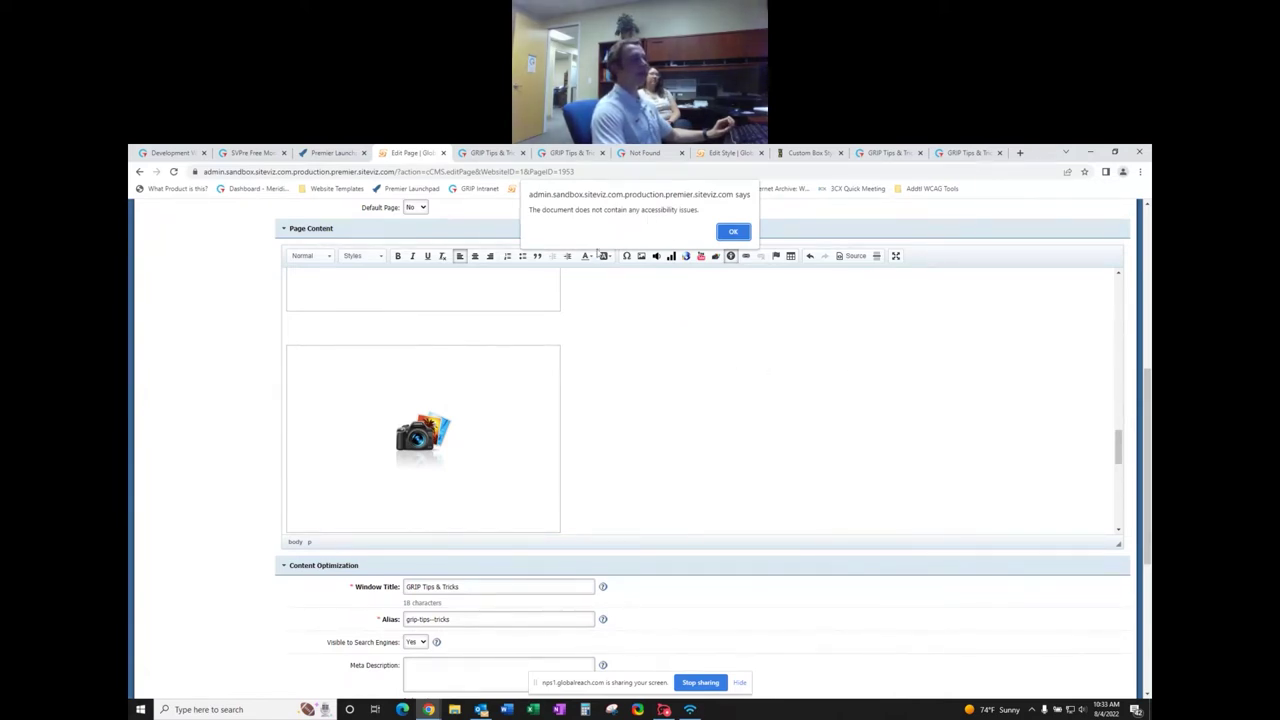
{"action": "left_click", "coordinate": [736, 232]}
- Clear the alternative text of the logo image at the start of the page content
{"action": "scroll", "coordinate": [671, 406], "scroll_direction": "up", "scroll_amount": 3}
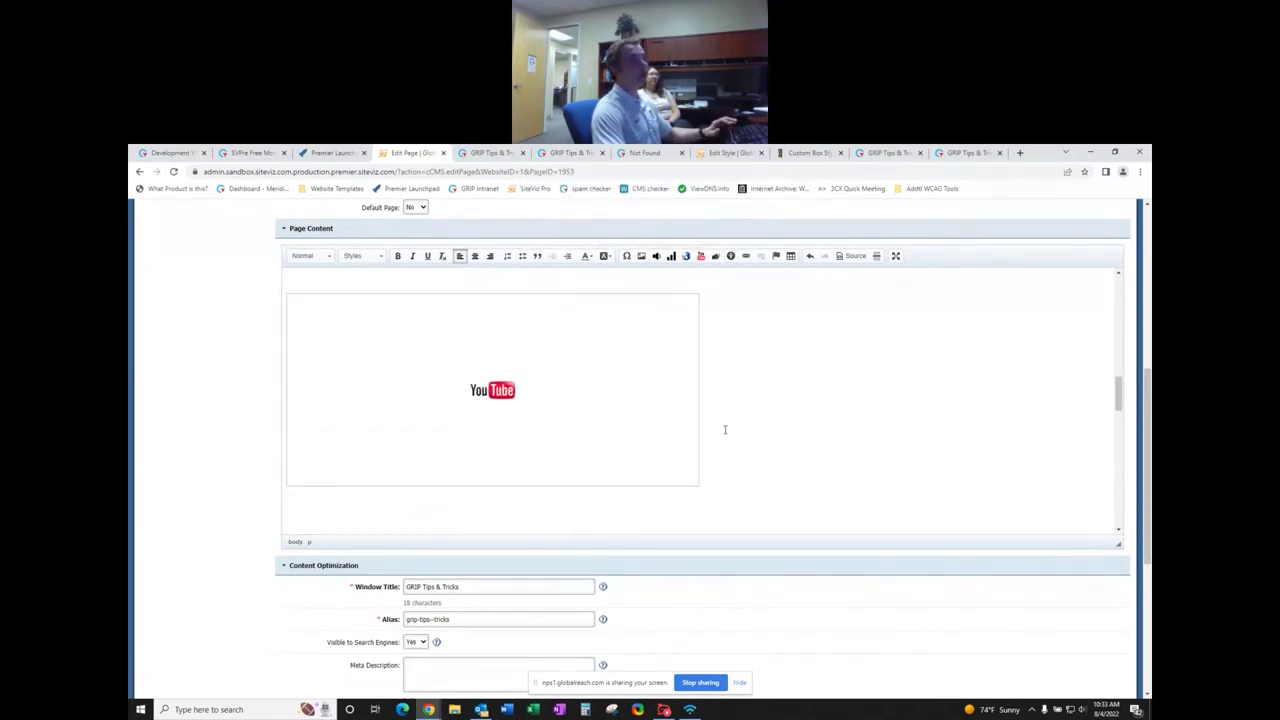
{"action": "scroll", "coordinate": [725, 429], "scroll_direction": "up", "scroll_amount": 6}
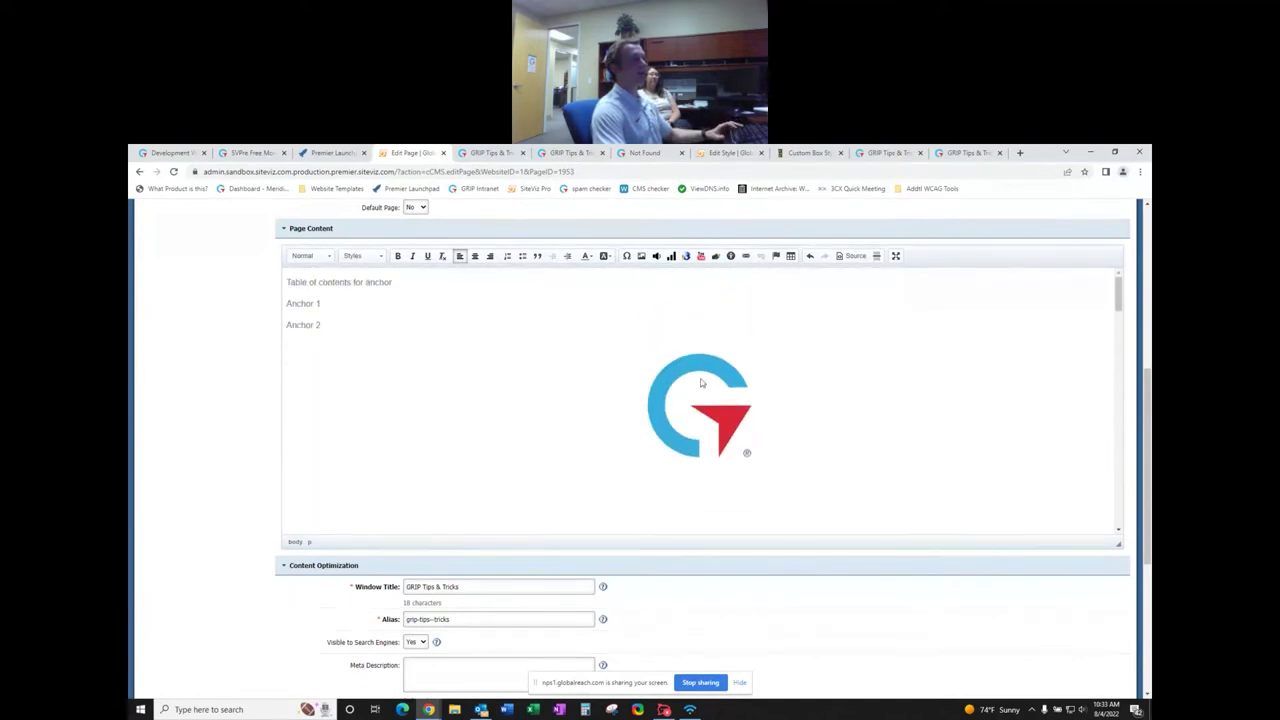
{"action": "double_click", "coordinate": [701, 383]}
{"action": "double_click", "coordinate": [570, 401]}
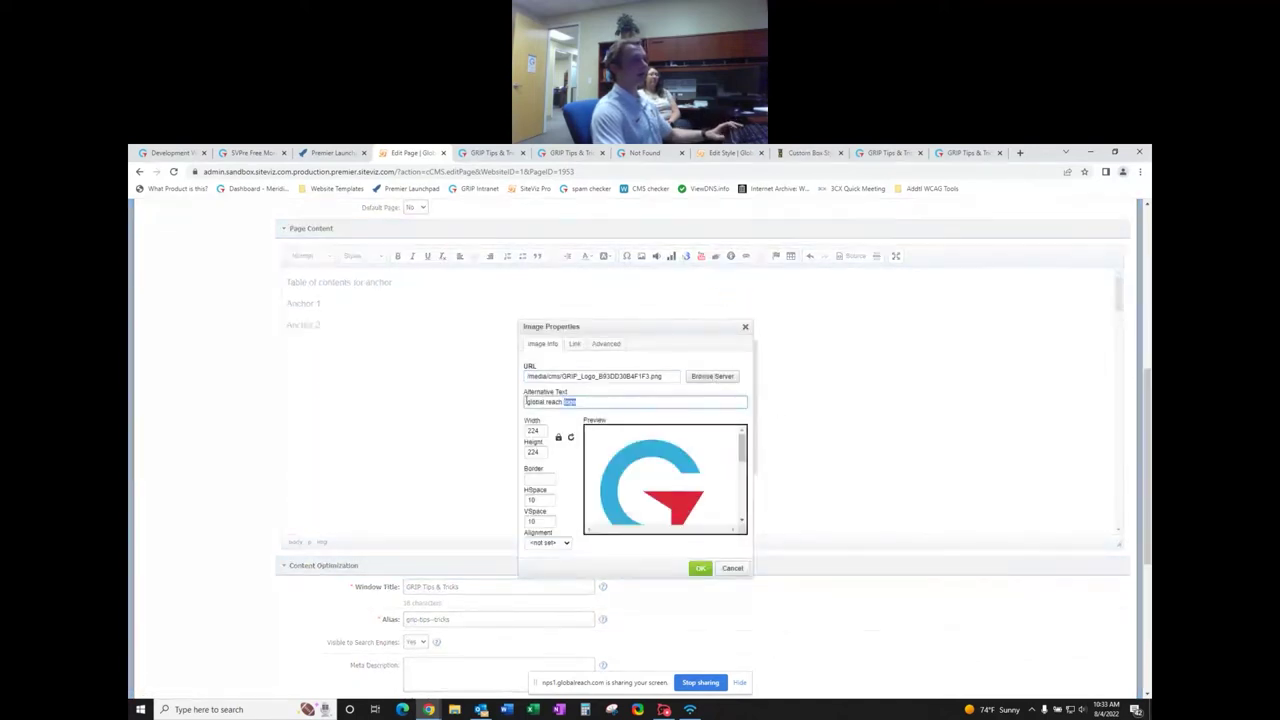
{"action": "key", "text": "BackSpace"}
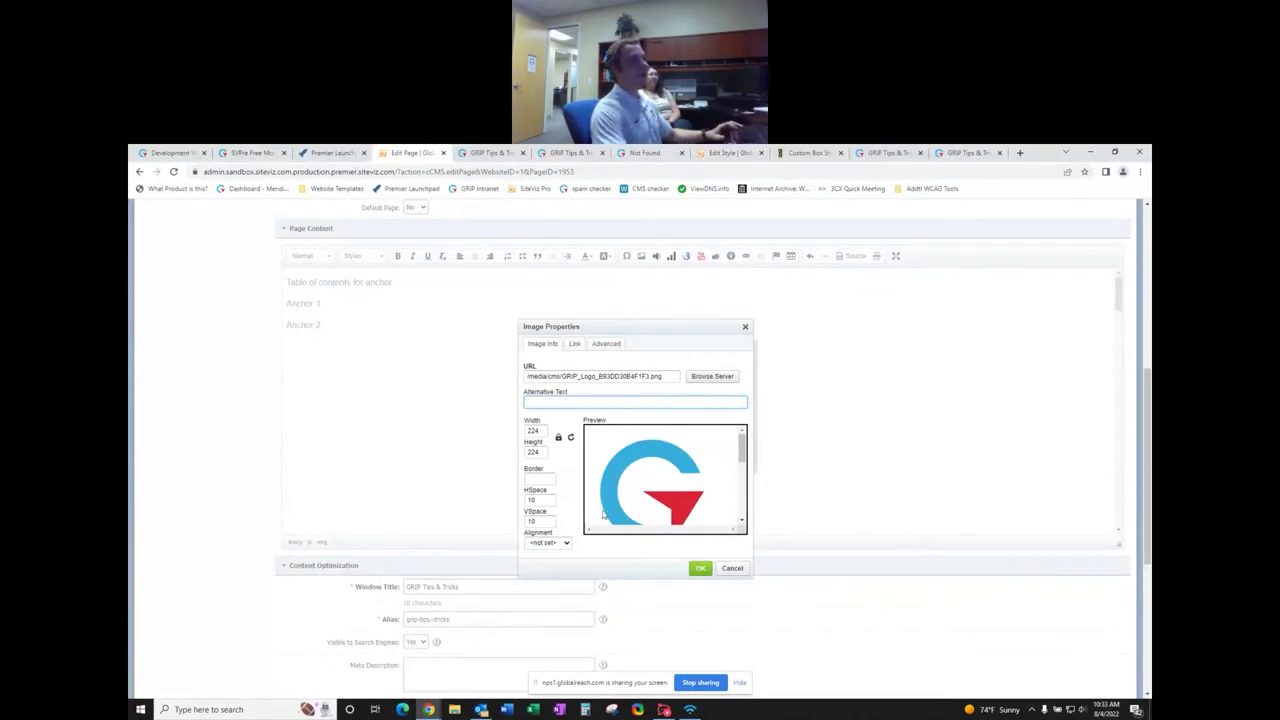
{"action": "left_click", "coordinate": [701, 569]}
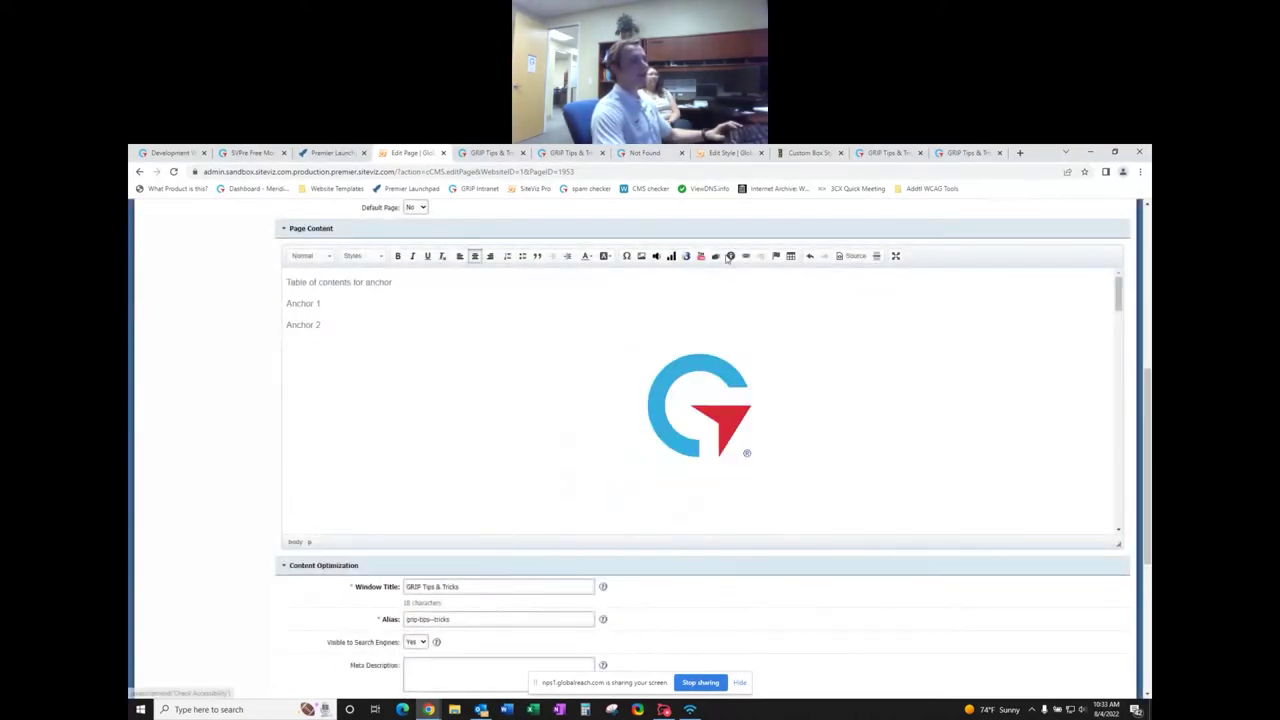
- Run the accessibility check again and quick-fix the logo image with the alternative text "global reach logo"
{"action": "left_click", "coordinate": [731, 256]}
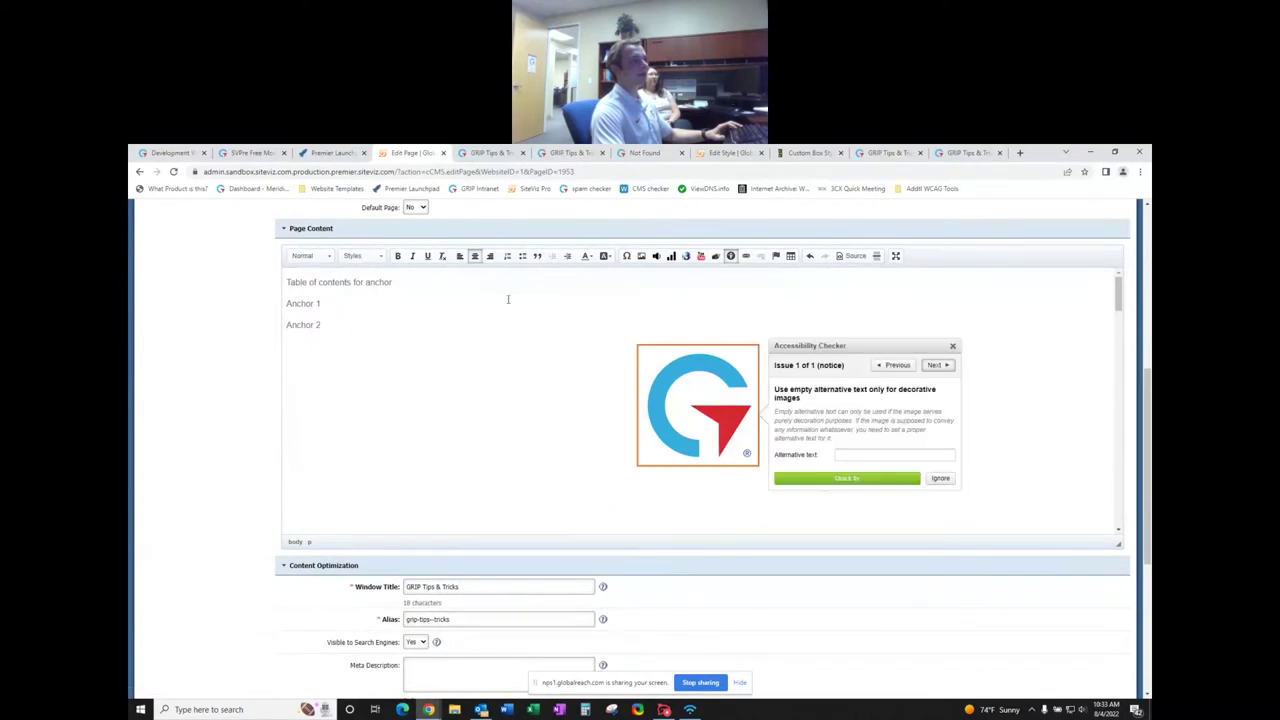
{"action": "left_click_drag", "start_coordinate": [846, 371], "coordinate": [770, 390]}
{"action": "left_click_drag", "start_coordinate": [833, 440], "coordinate": [775, 410]}
{"action": "left_click", "coordinate": [845, 444]}
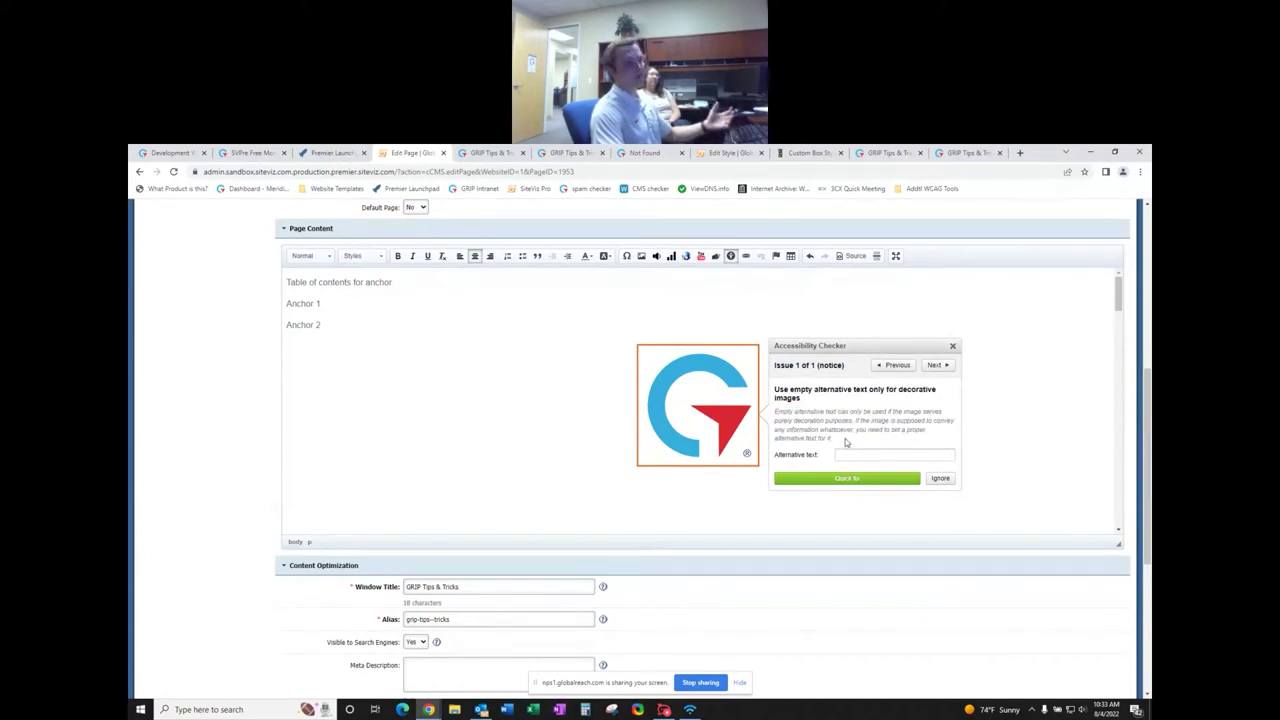
{"action": "left_click", "coordinate": [852, 454]}
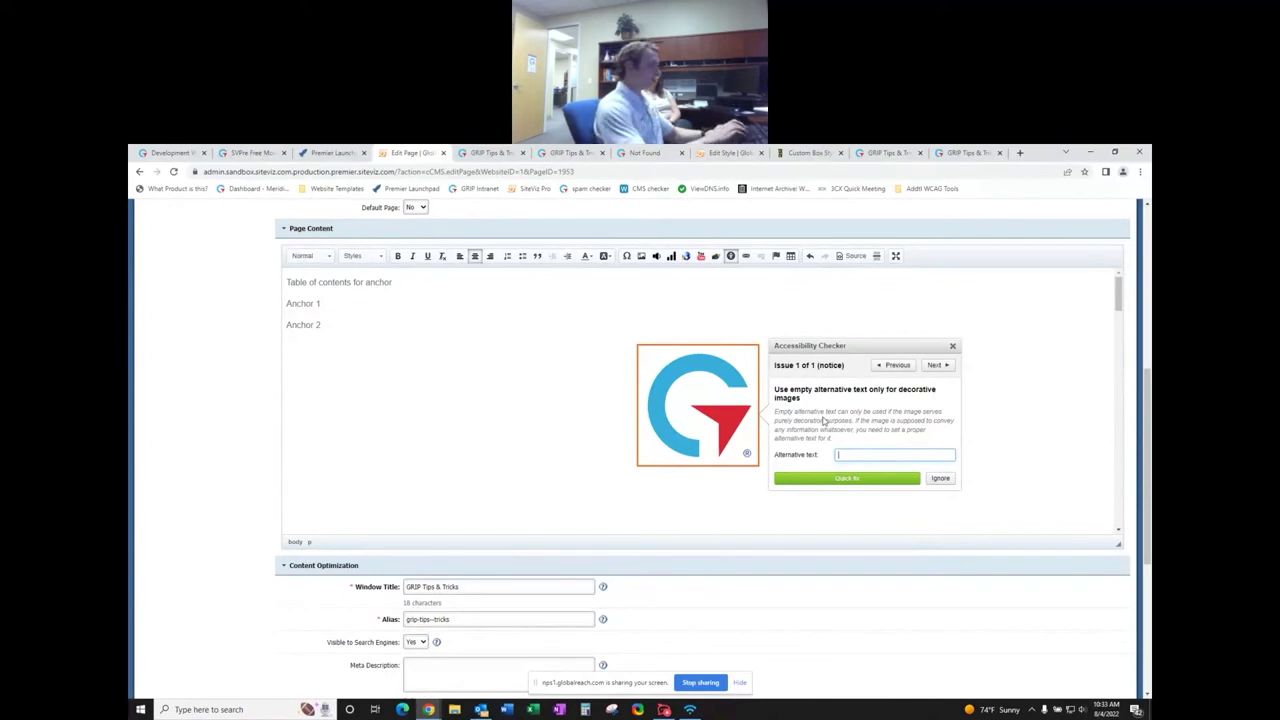
{"action": "type", "text": "global reach logo"}
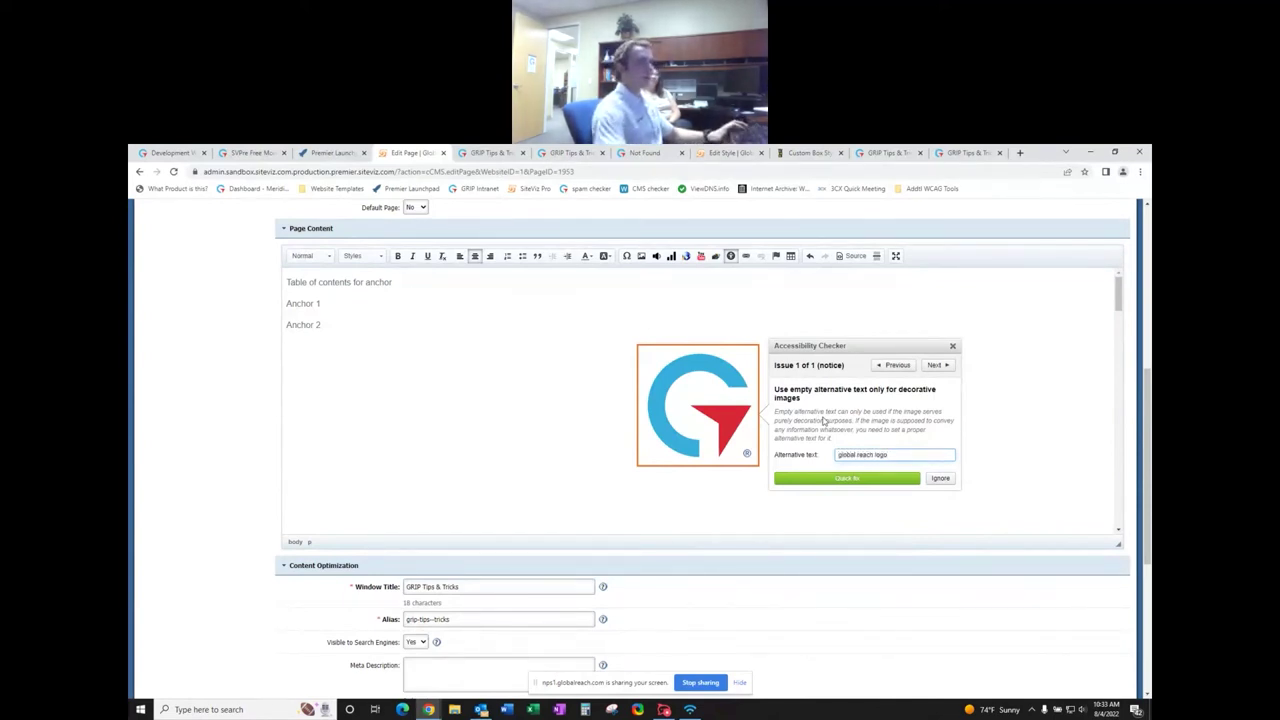
{"action": "left_click", "coordinate": [833, 477]}
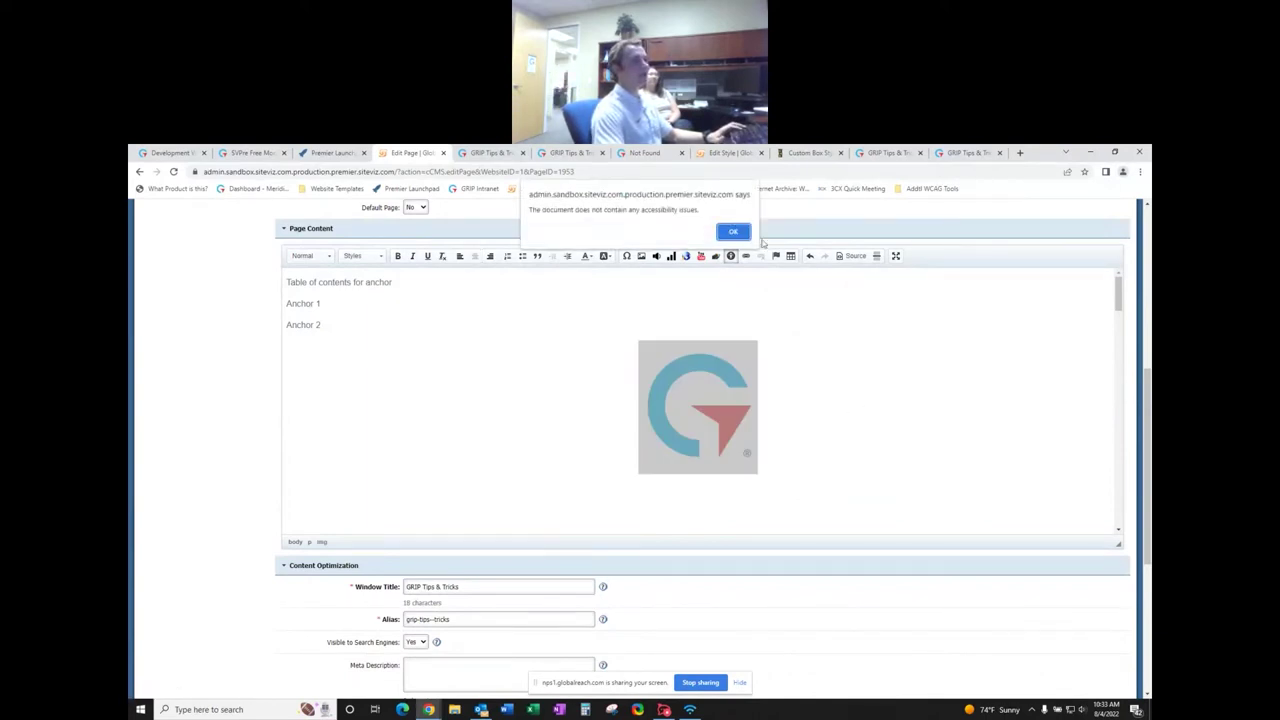
{"action": "left_click", "coordinate": [736, 236]}
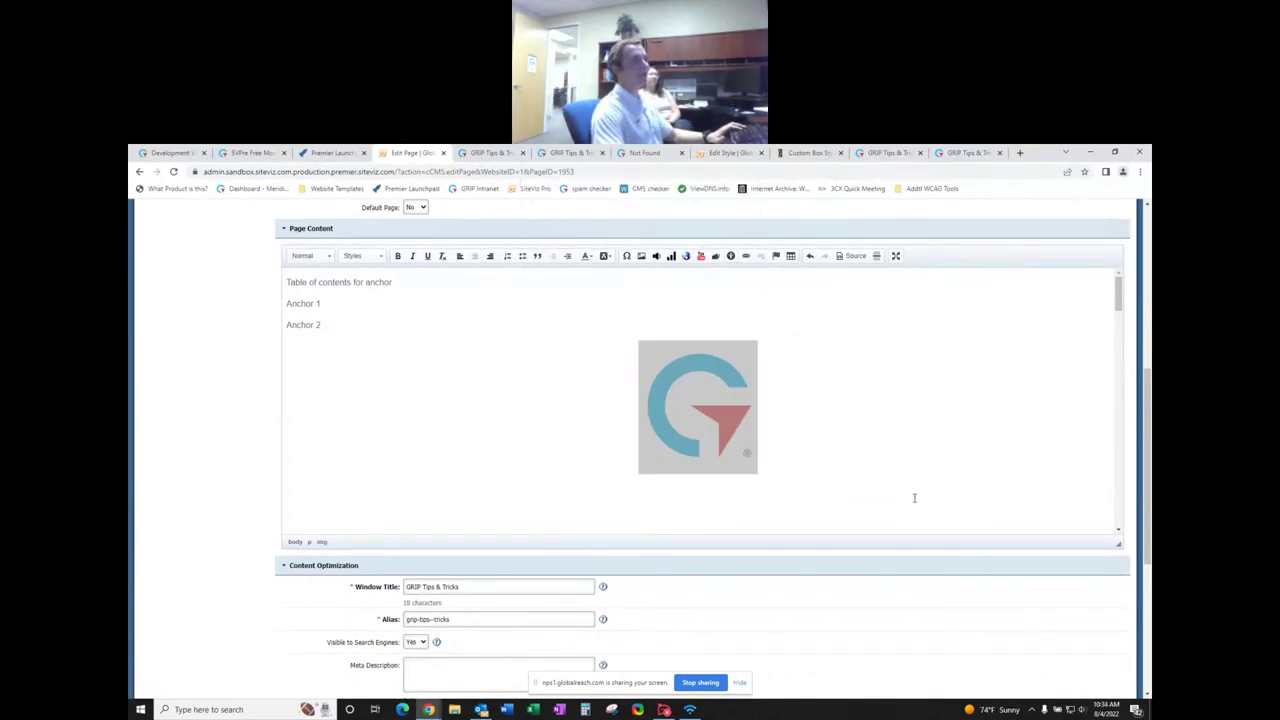
- Start a link on the empty line below the logo and enter "display text" as its display text
{"action": "left_click", "coordinate": [837, 437]}
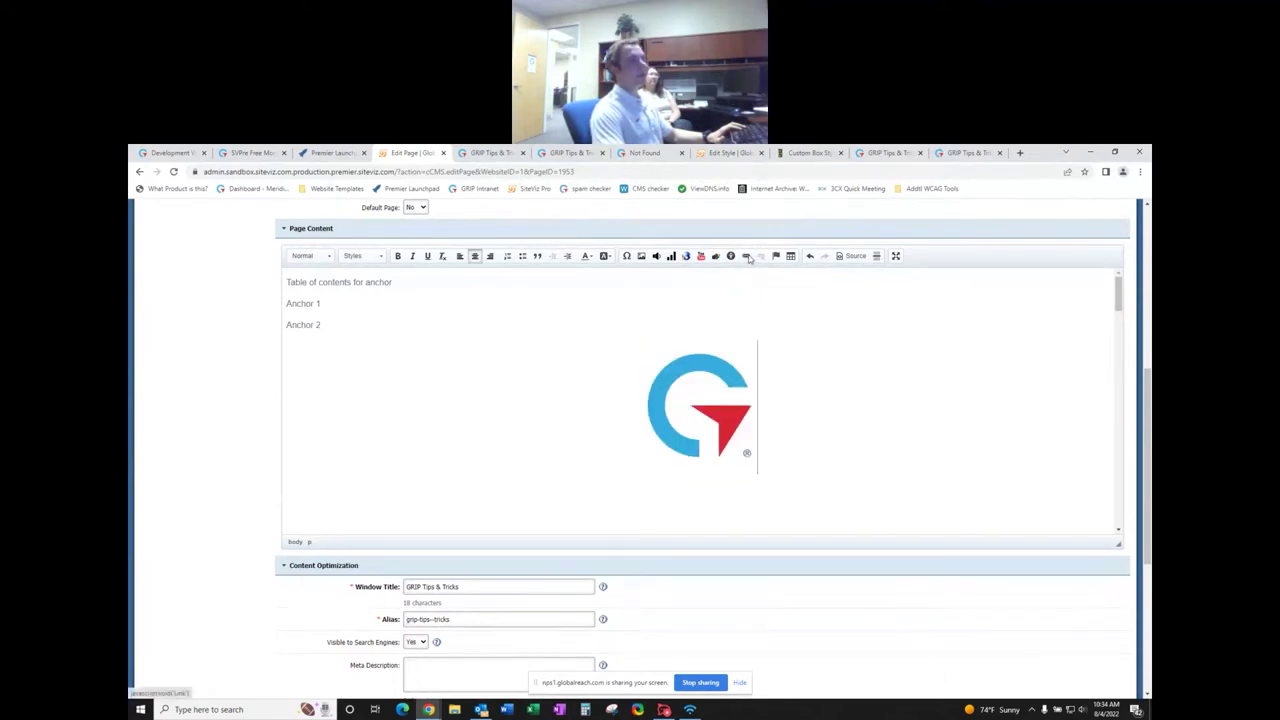
{"action": "left_click", "coordinate": [377, 333]}
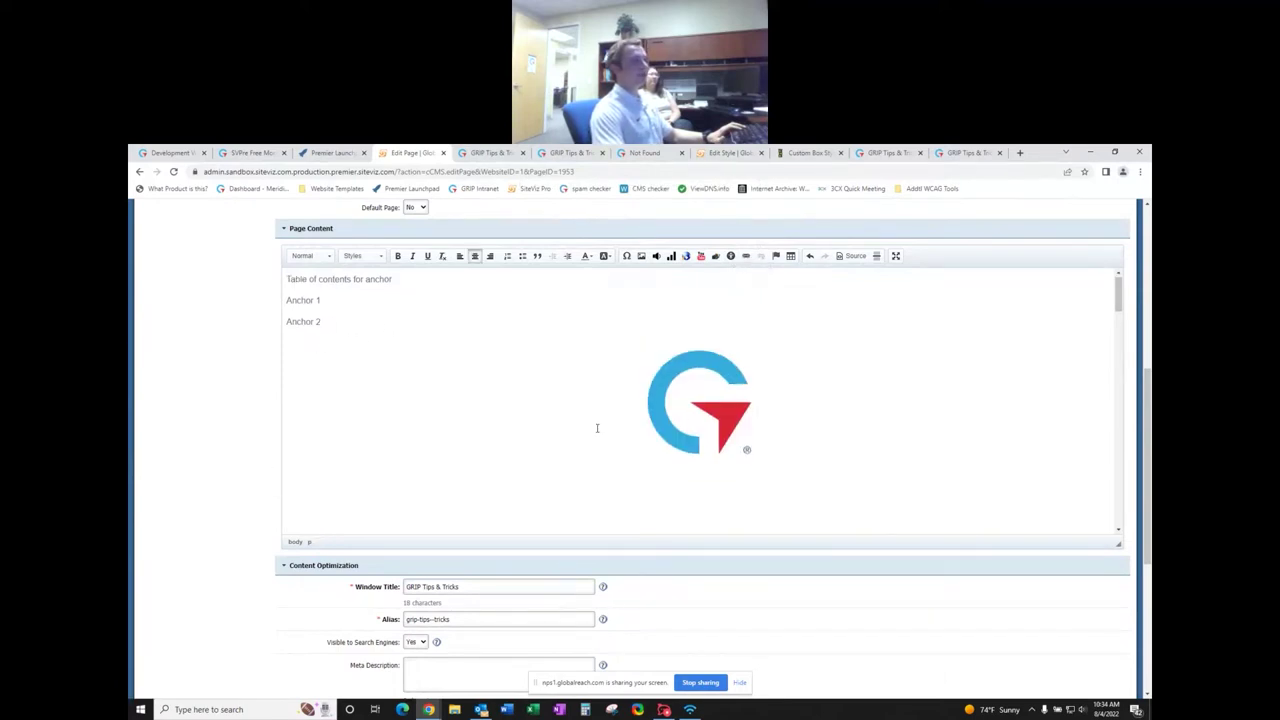
{"action": "scroll", "coordinate": [597, 429], "scroll_direction": "down", "scroll_amount": 1}
{"action": "left_click", "coordinate": [326, 400]}
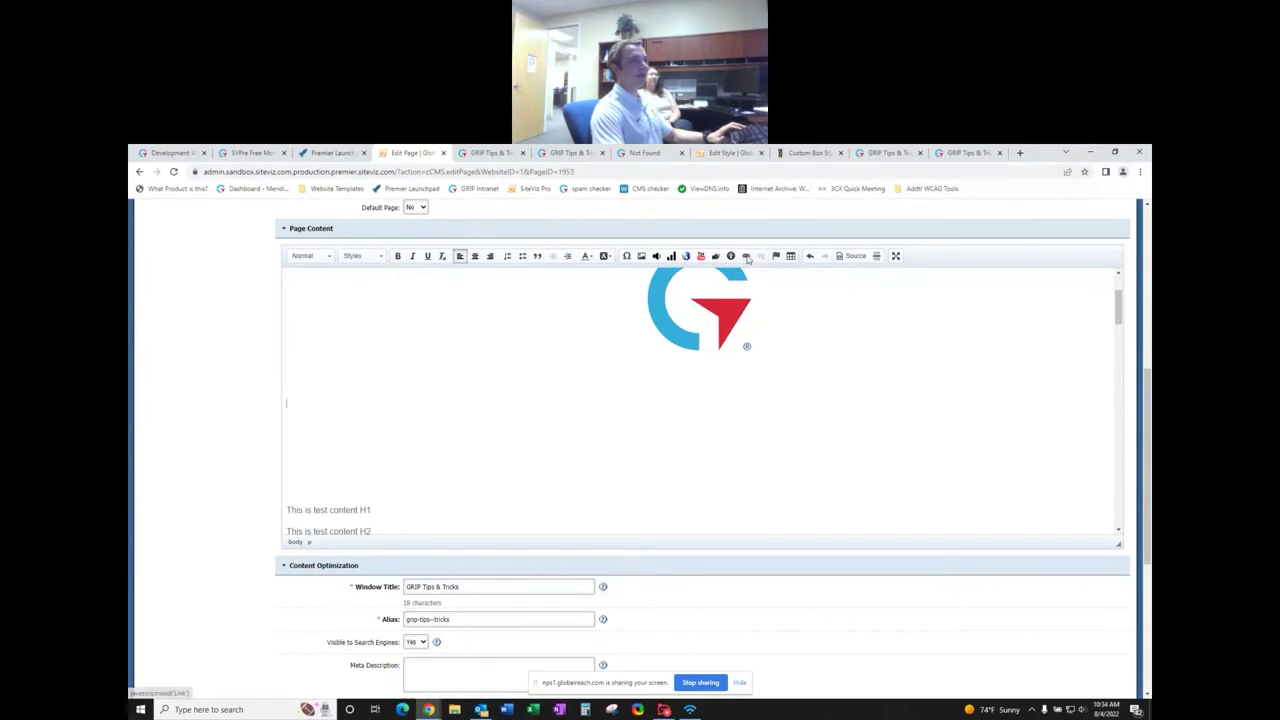
{"action": "left_click", "coordinate": [745, 256]}
{"action": "left_click", "coordinate": [727, 367]}
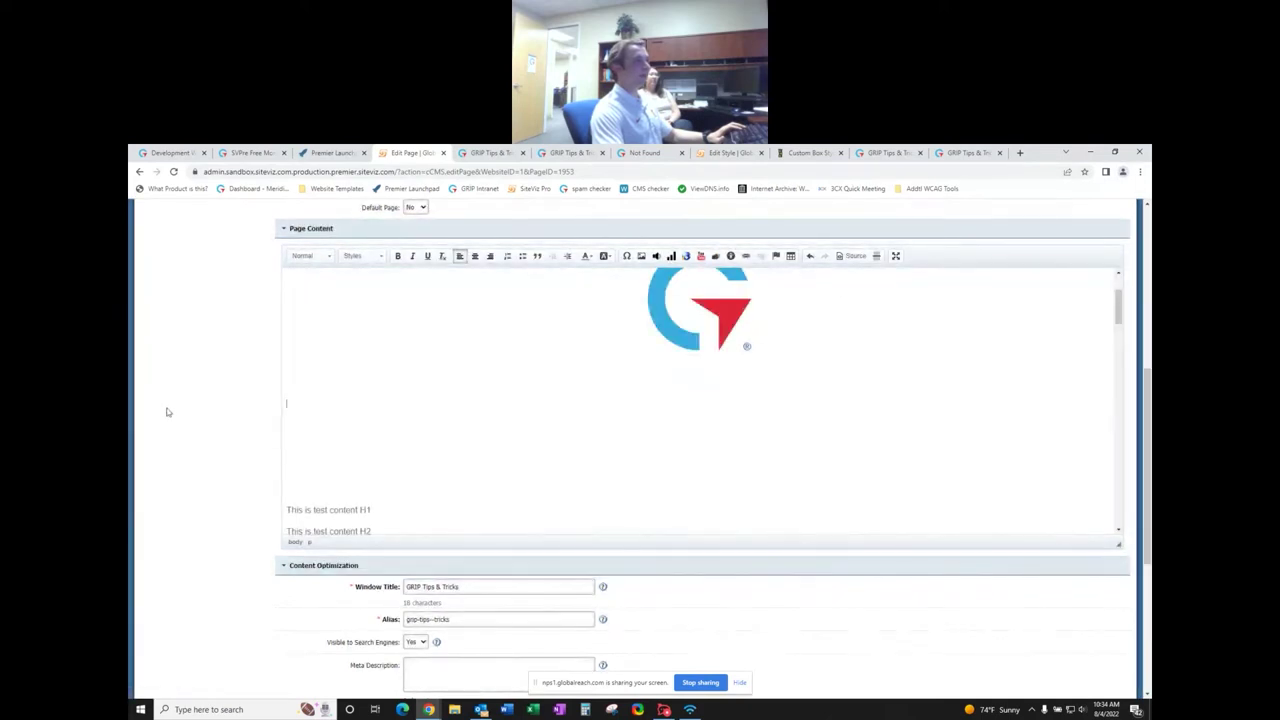
{"action": "left_click", "coordinate": [745, 256]}
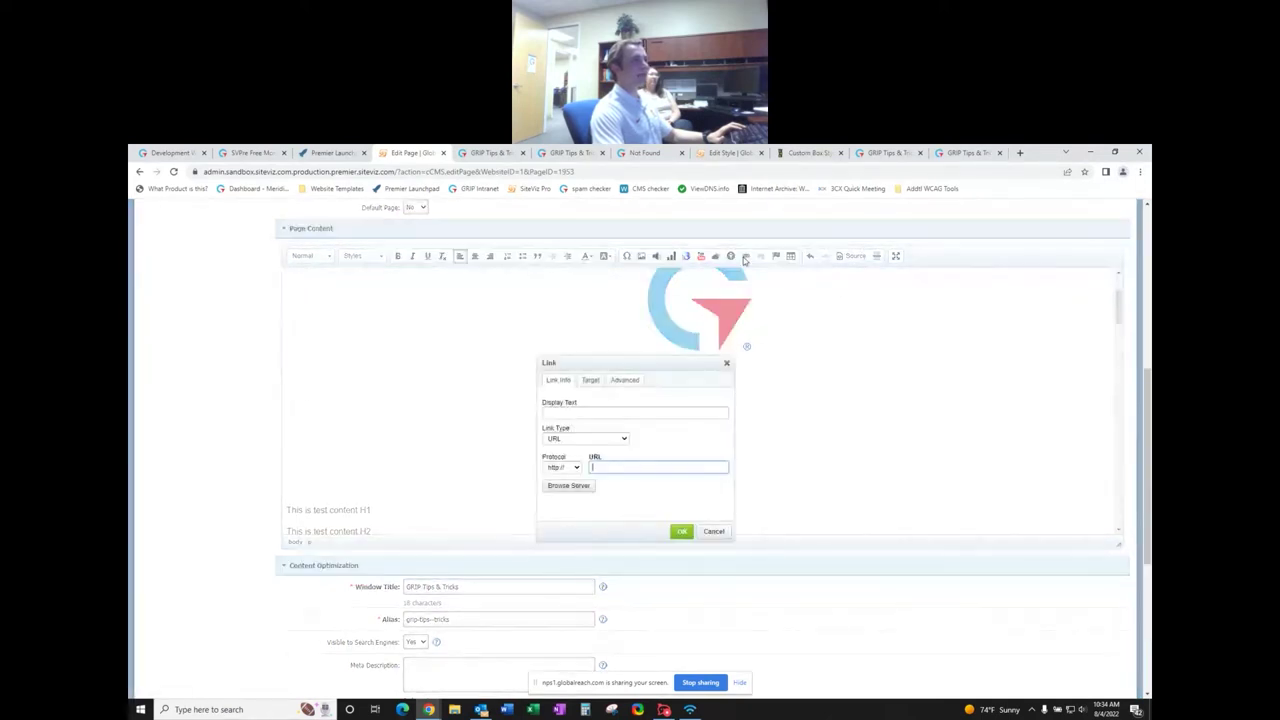
{"action": "left_click", "coordinate": [595, 411]}
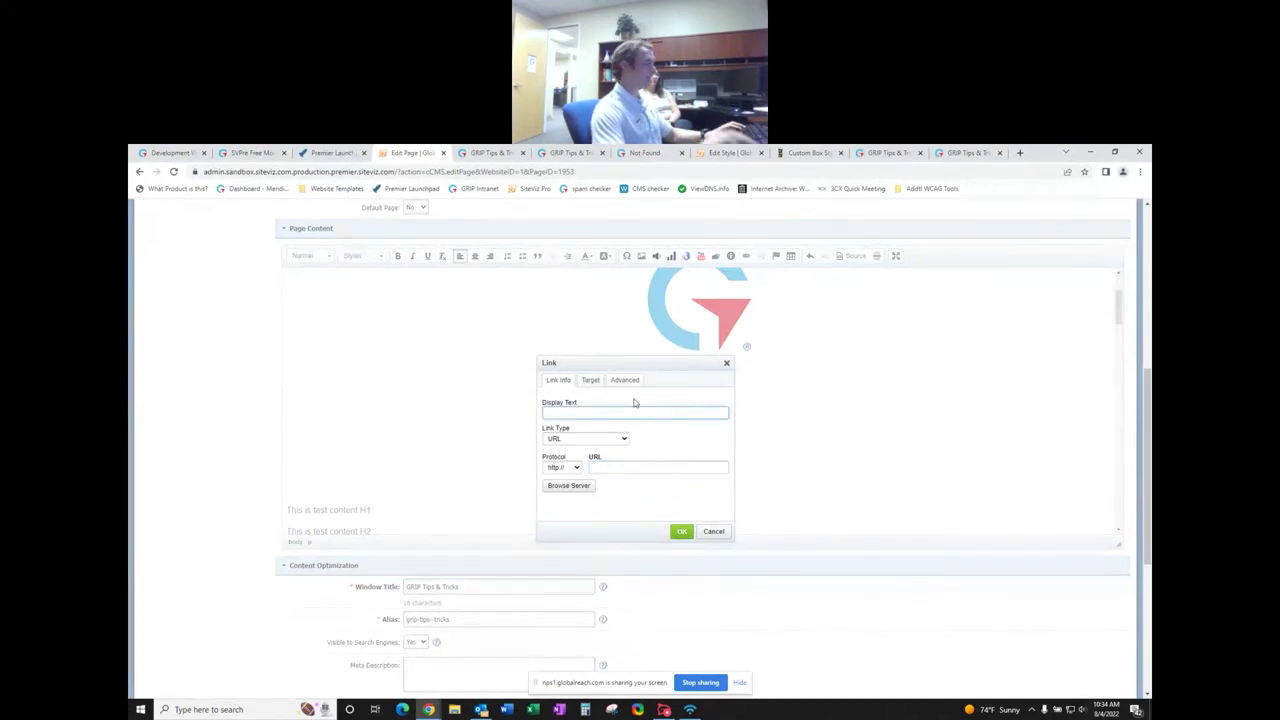
{"action": "type", "text": "G"}
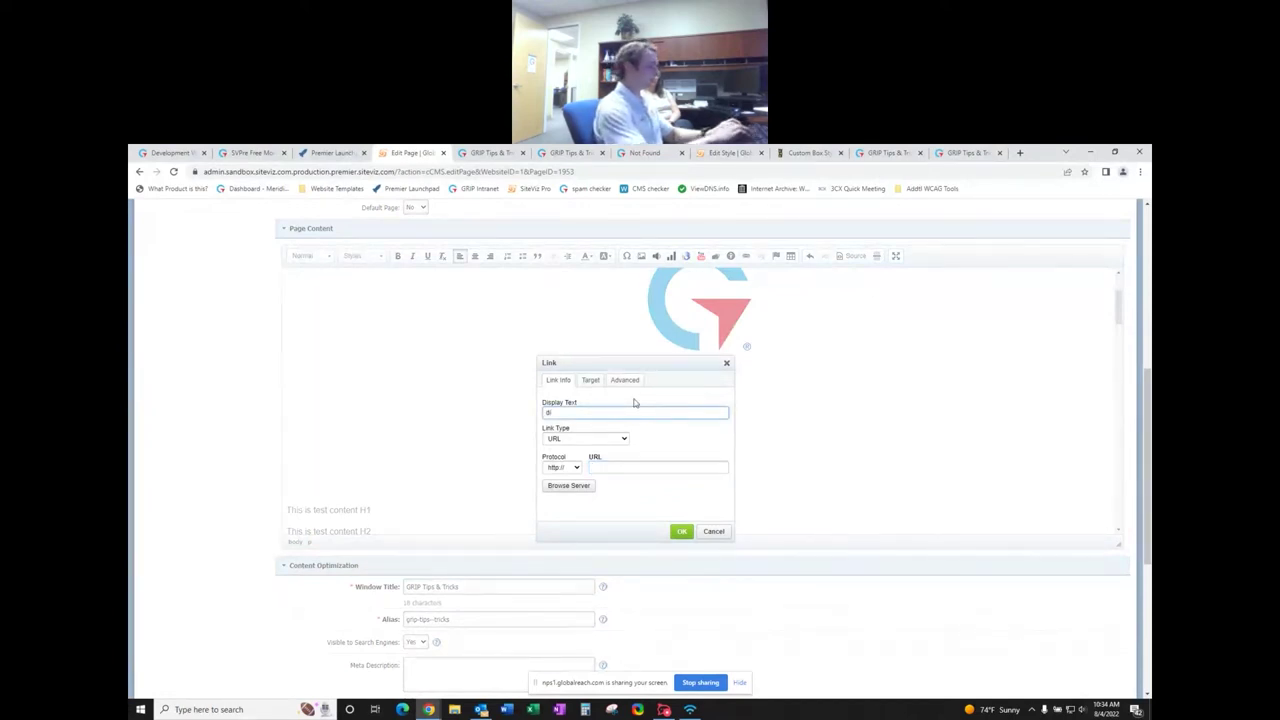
{"action": "type", "text": "splay text"}
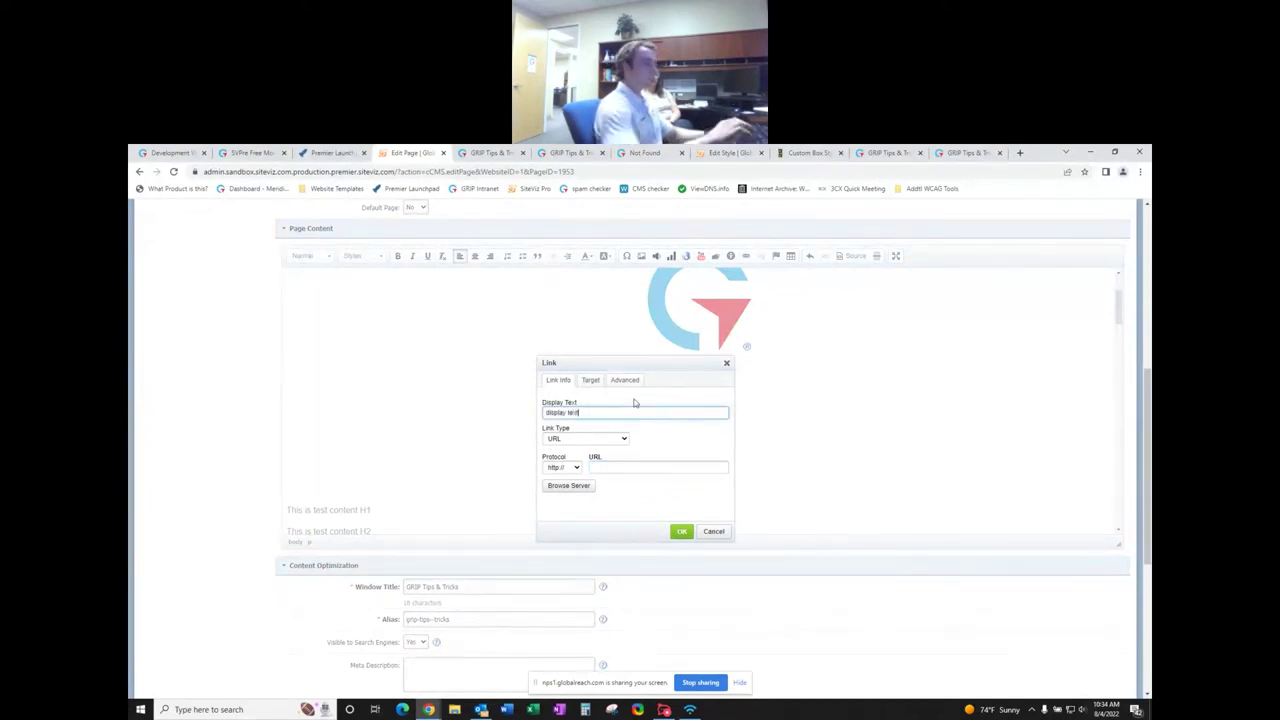
- Point the link to the URL globalreach.com, insert it, and reopen its link settings
{"action": "left_click", "coordinate": [624, 469]}
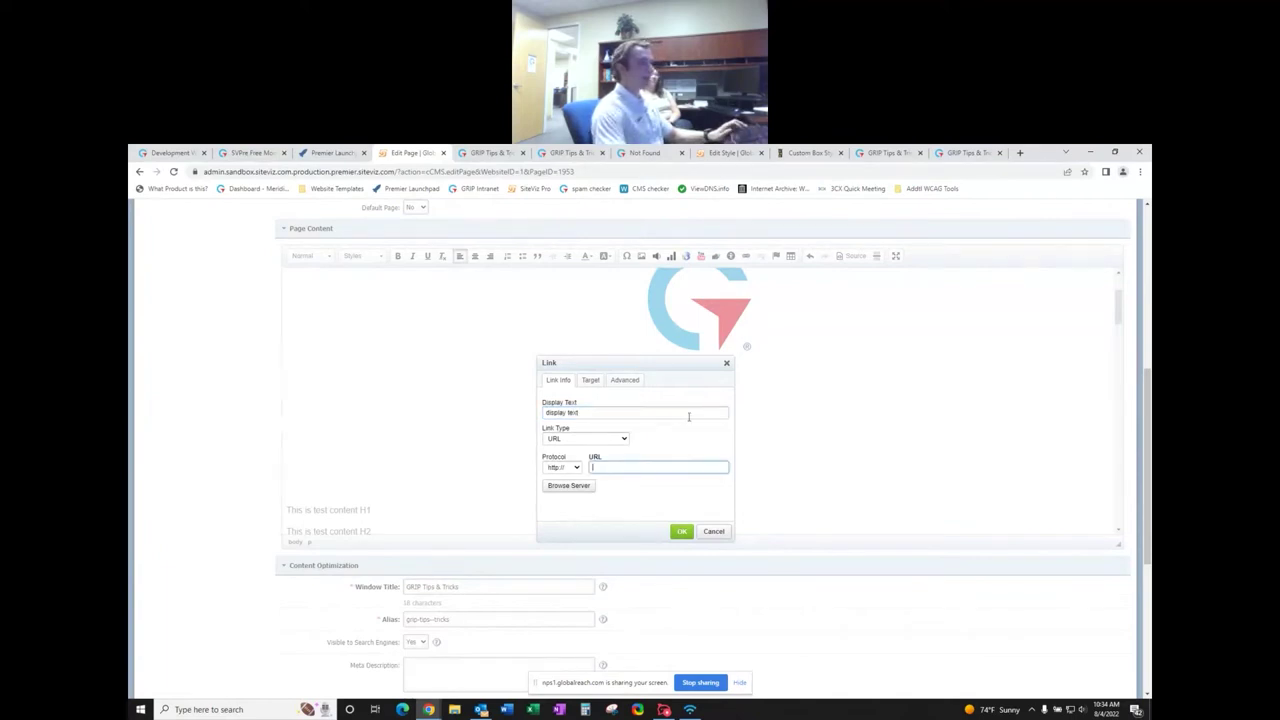
{"action": "type", "text": "globalre"}
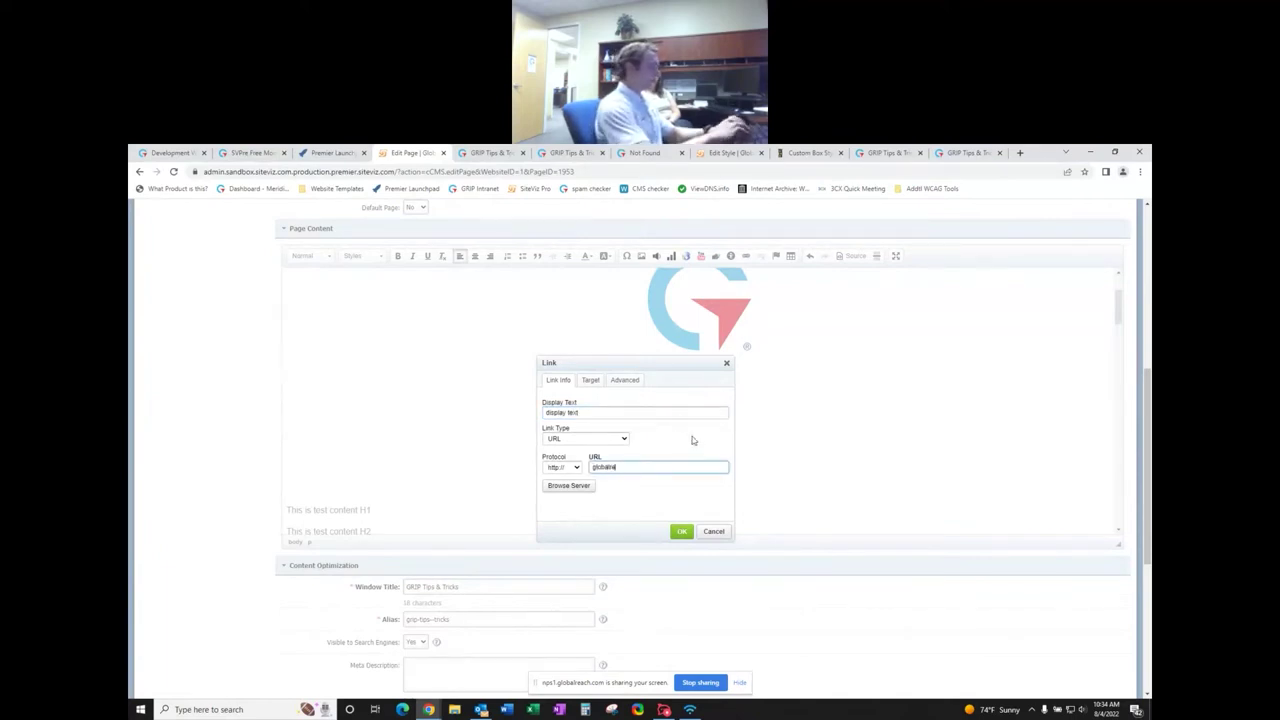
{"action": "type", "text": "ach.com"}
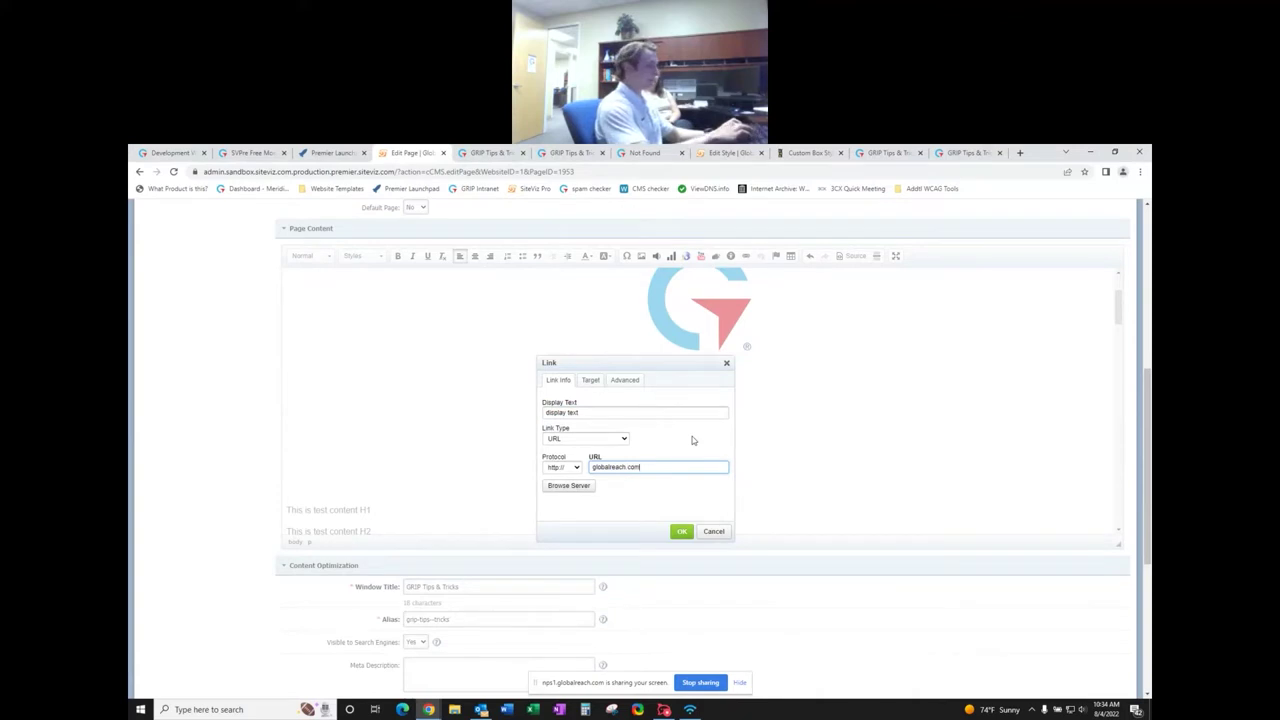
{"action": "left_click", "coordinate": [681, 531]}
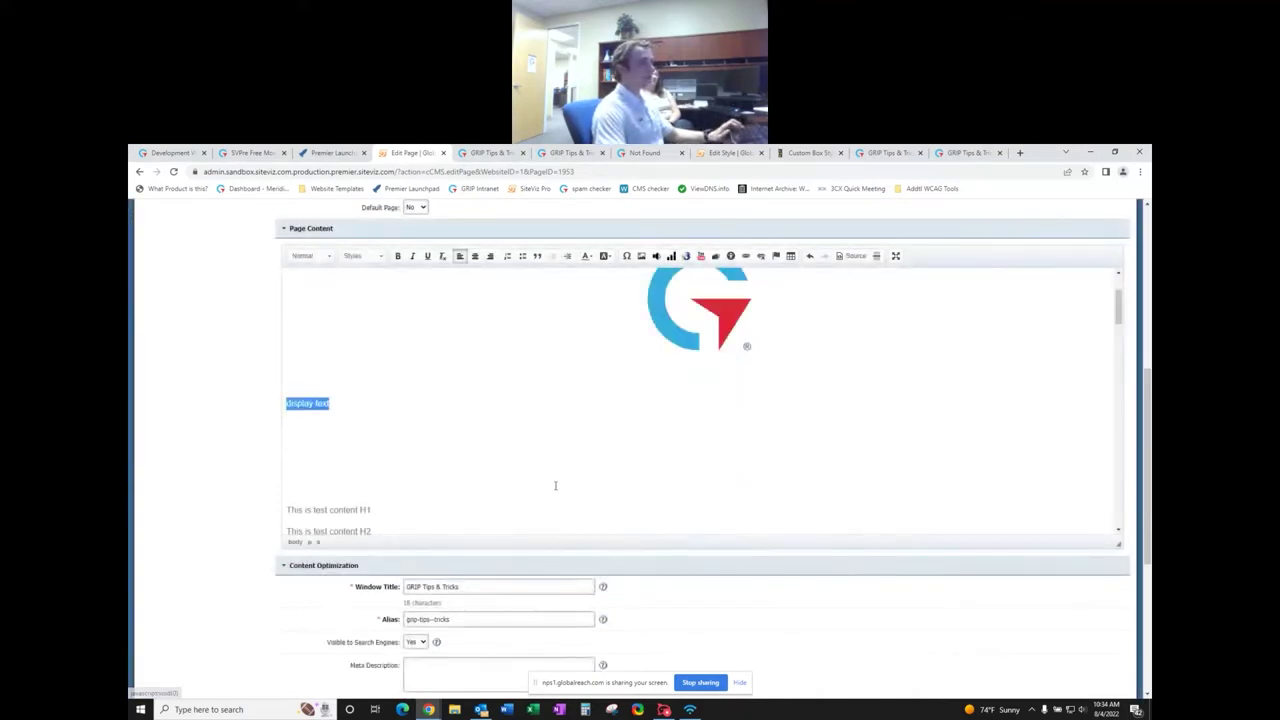
{"action": "double_click", "coordinate": [322, 402]}
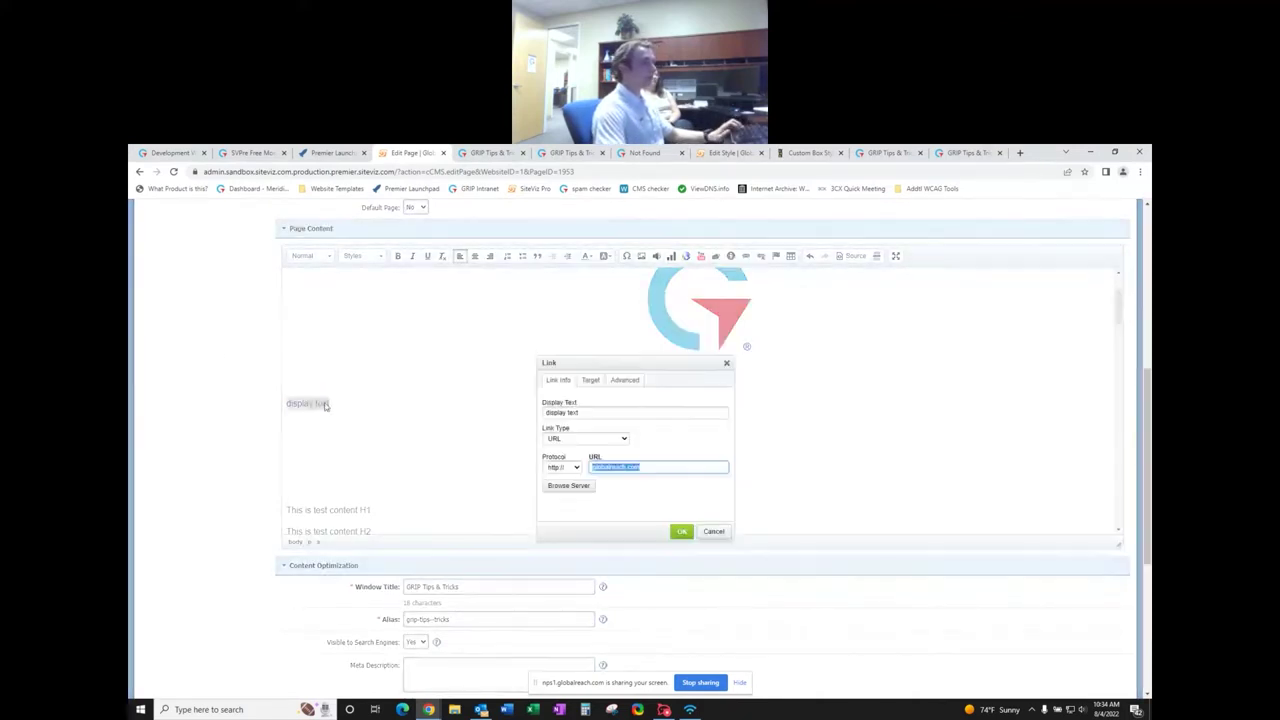
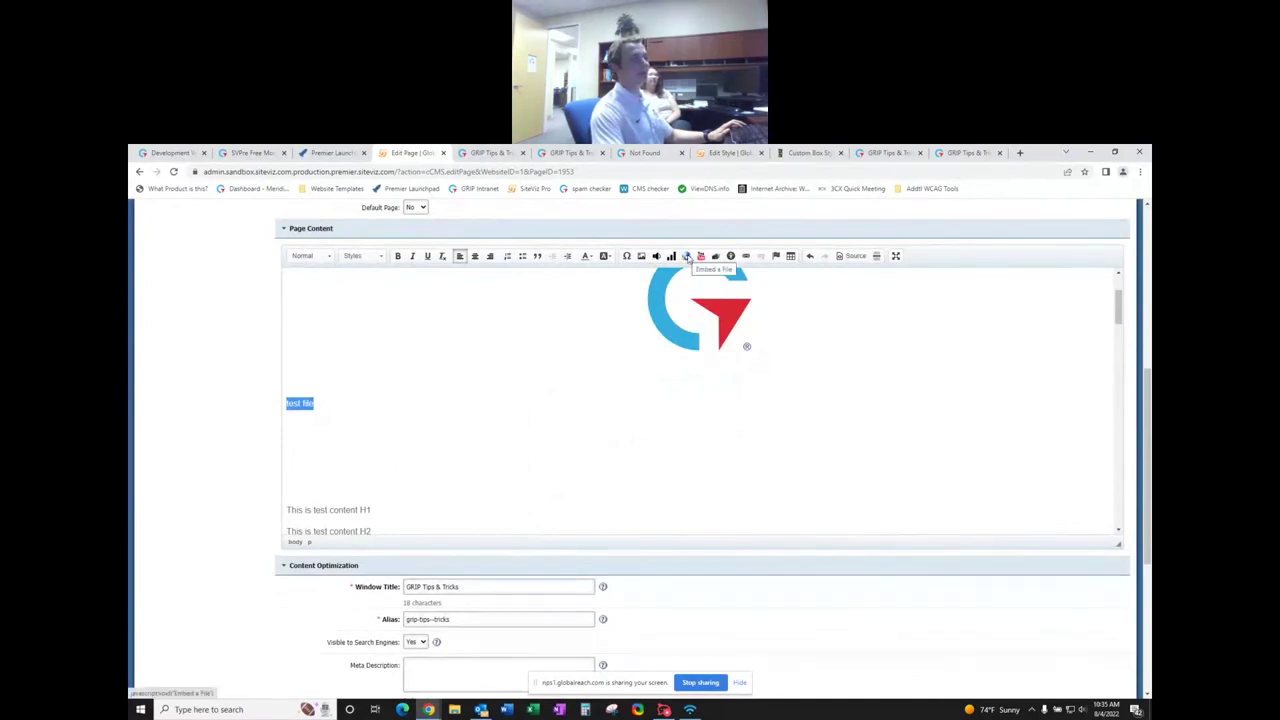
{"action": "scroll", "coordinate": [415, 455], "scroll_direction": "down", "scroll_amount": 10}
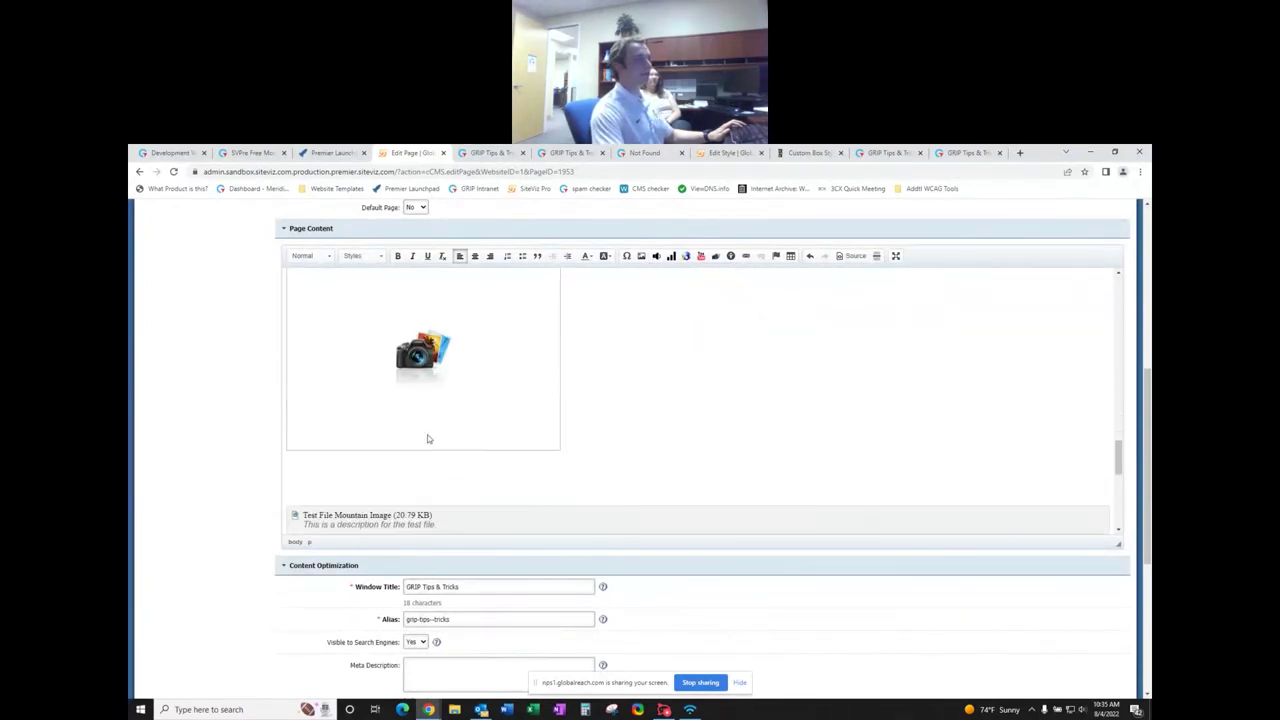
{"action": "scroll", "coordinate": [427, 439], "scroll_direction": "down", "scroll_amount": 3}
{"action": "scroll", "coordinate": [500, 450], "scroll_direction": "up", "scroll_amount": 5}
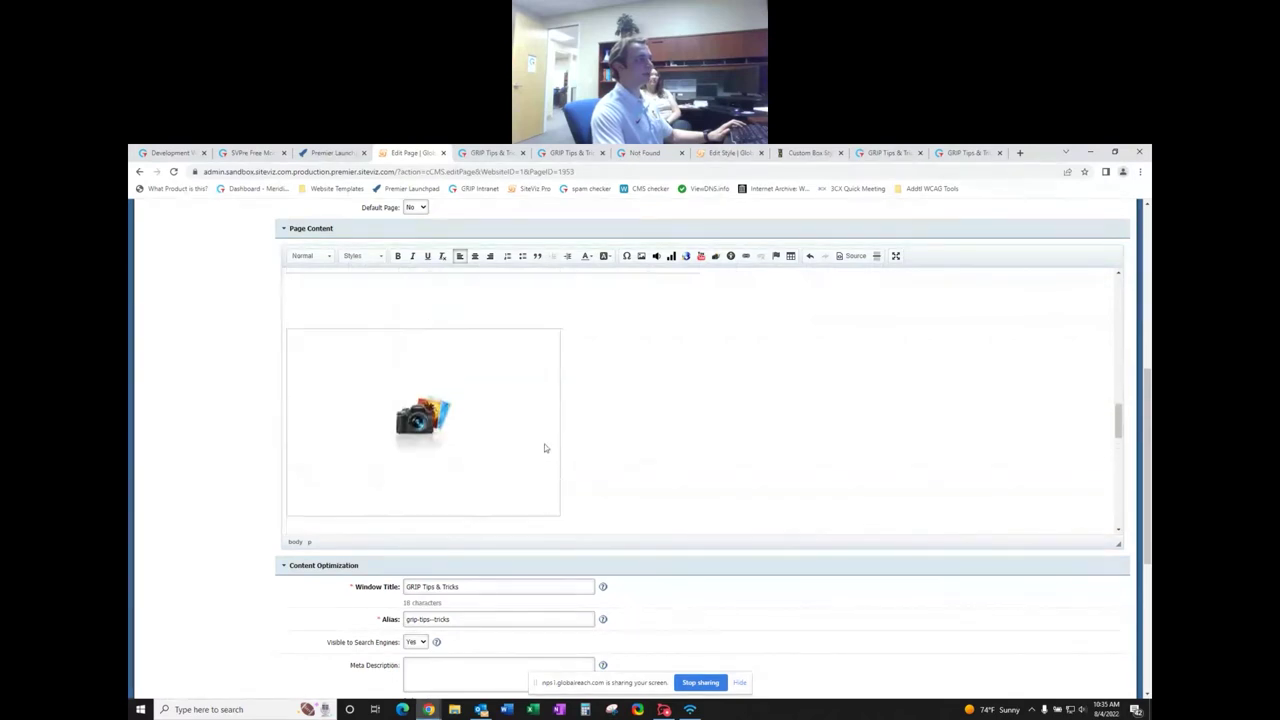
{"action": "scroll", "coordinate": [544, 444], "scroll_direction": "up", "scroll_amount": 10}
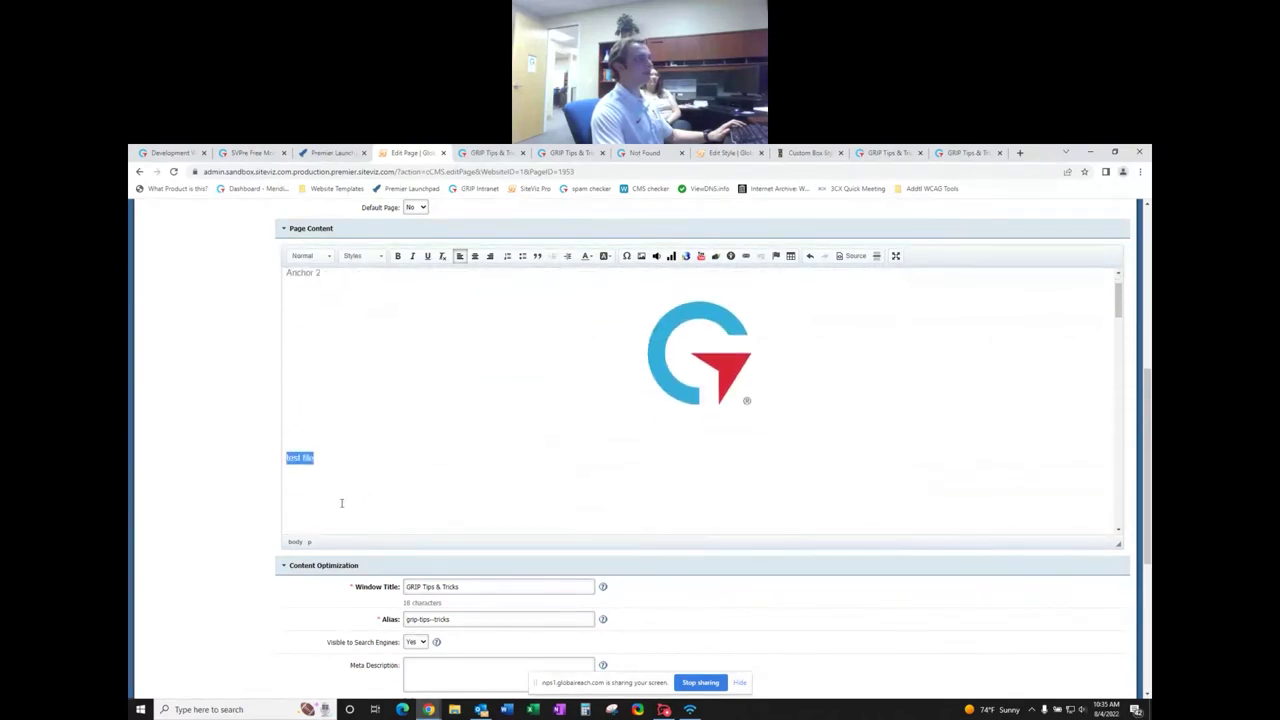
{"action": "scroll", "coordinate": [341, 503], "scroll_direction": "down", "scroll_amount": 1}
- Create a link on the "test file" text below the logo and enter globalreach.com as its URL
{"action": "triple_click", "coordinate": [322, 405]}
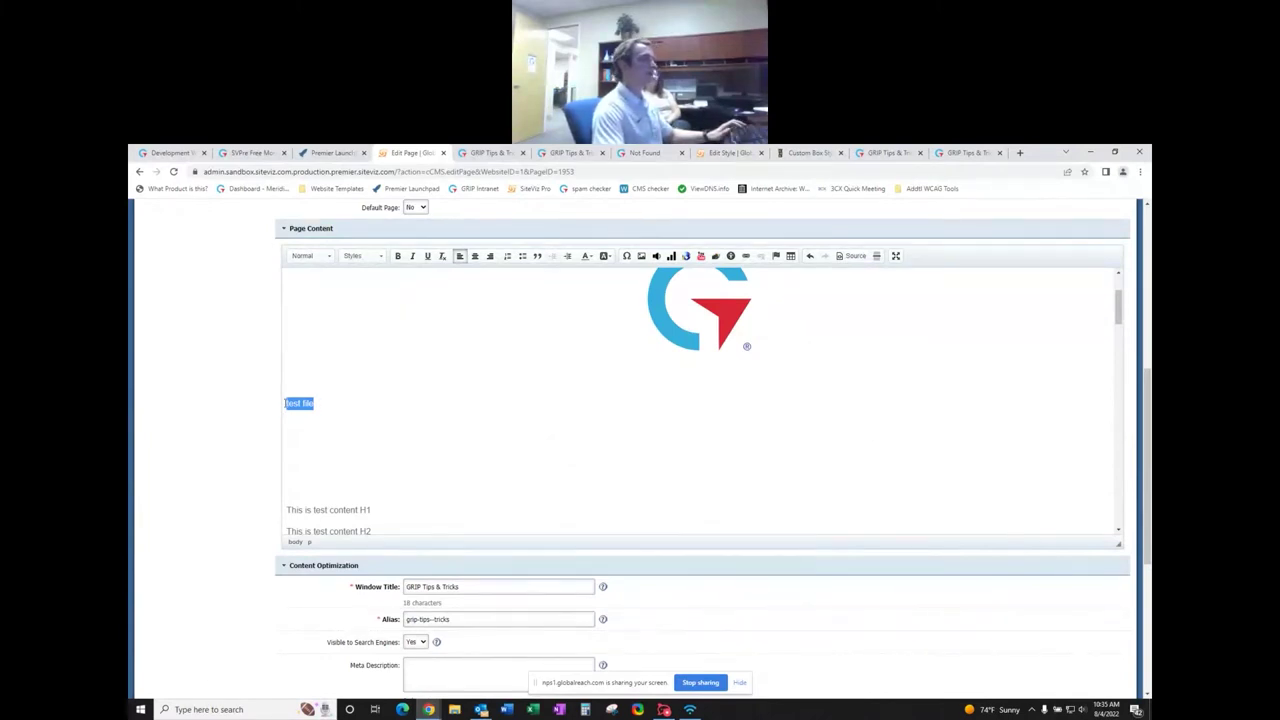
{"action": "left_click", "coordinate": [745, 256]}
{"action": "left_click_drag", "start_coordinate": [576, 410], "coordinate": [531, 408]}
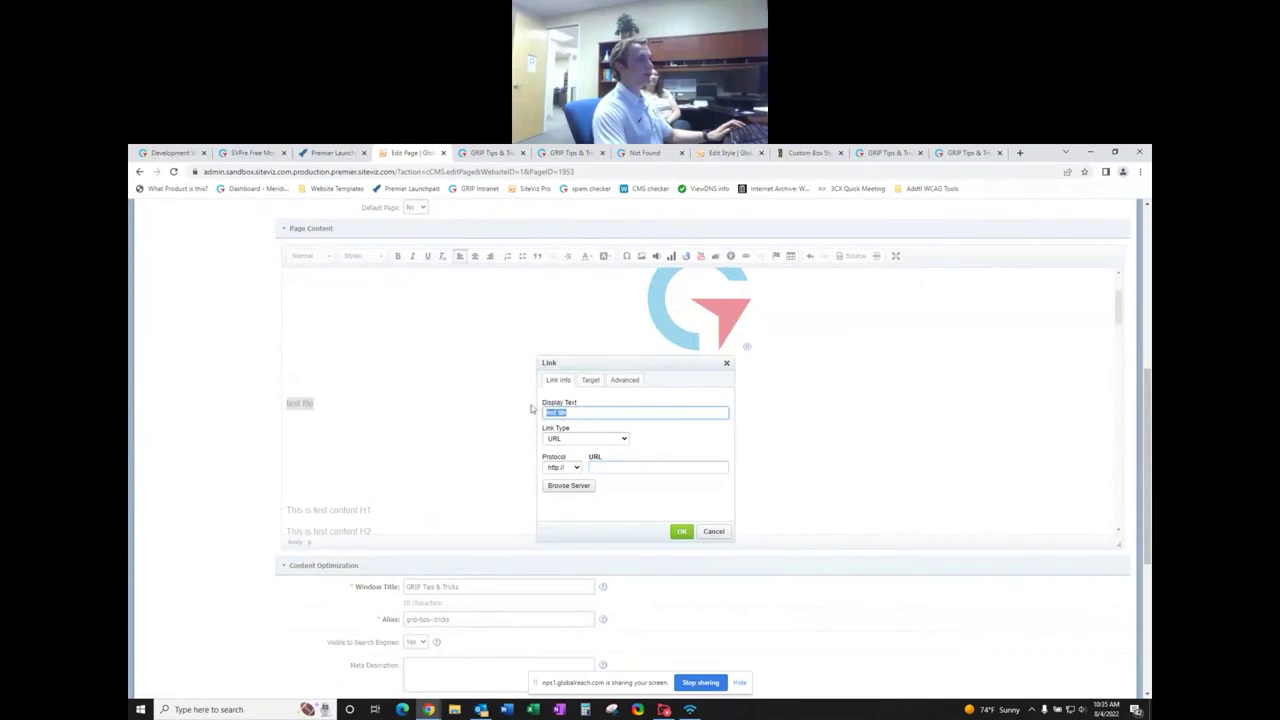
{"action": "left_click", "coordinate": [613, 463]}
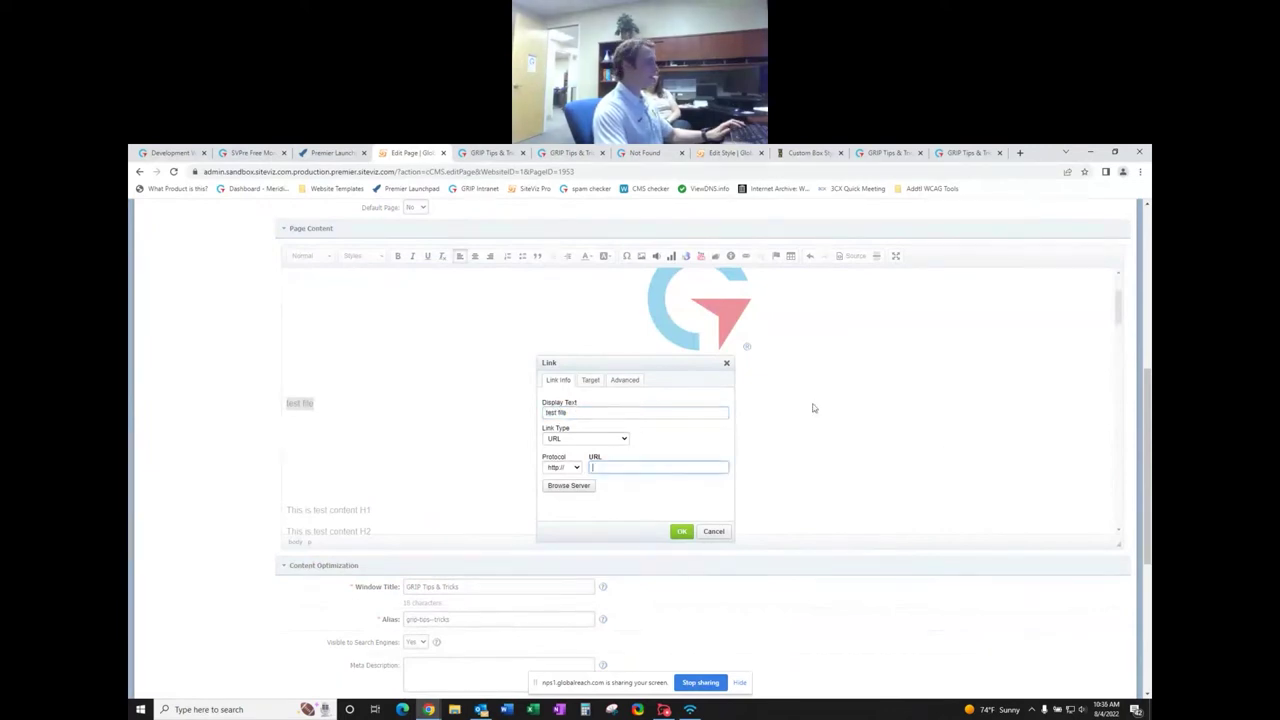
{"action": "type", "text": "globalreac.com"}
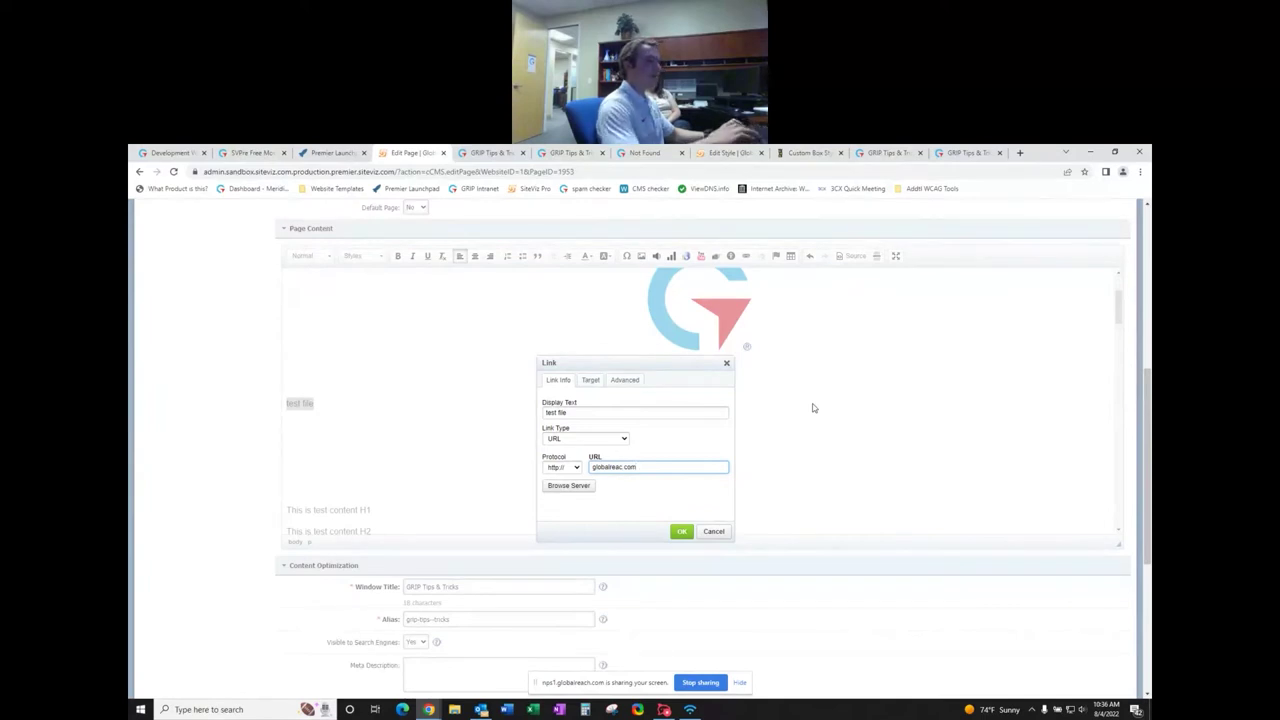
{"action": "key", "text": "BackSpace"}
{"action": "key", "text": "BackSpace"}
{"action": "key", "text": "BackSpace"}
{"action": "key", "text": "BackSpace"}
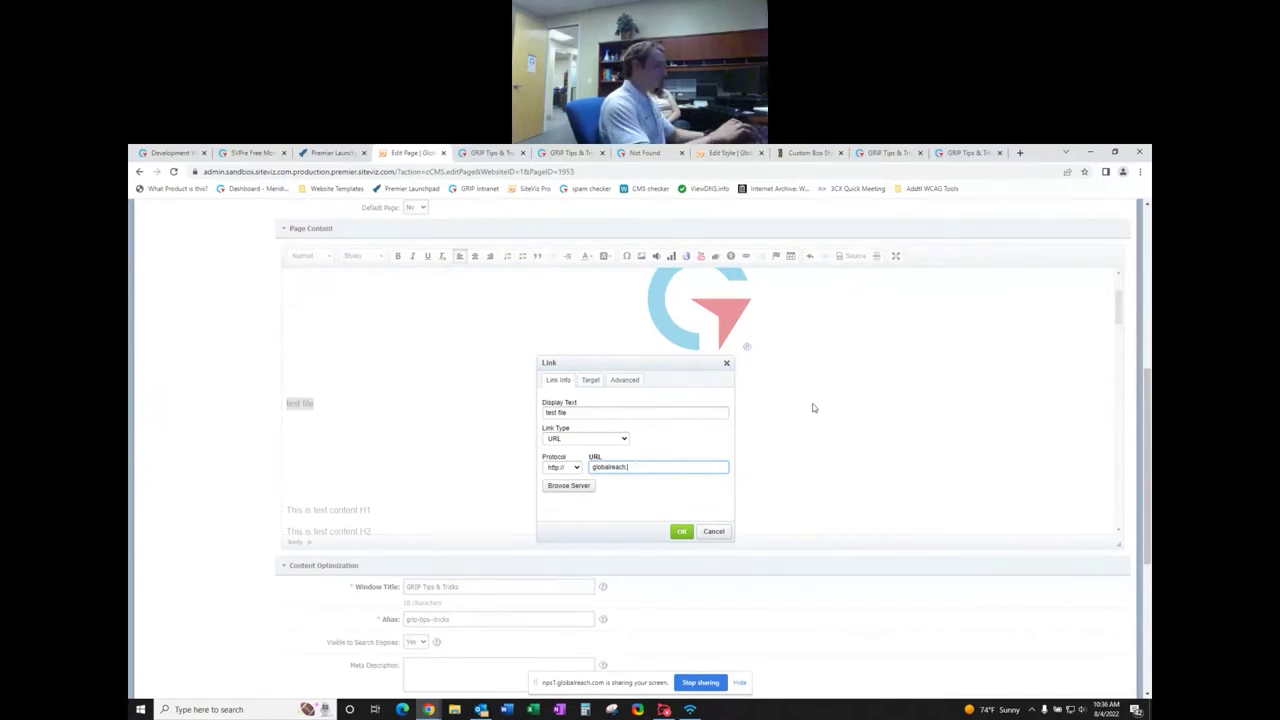
{"action": "type", "text": "h.com"}
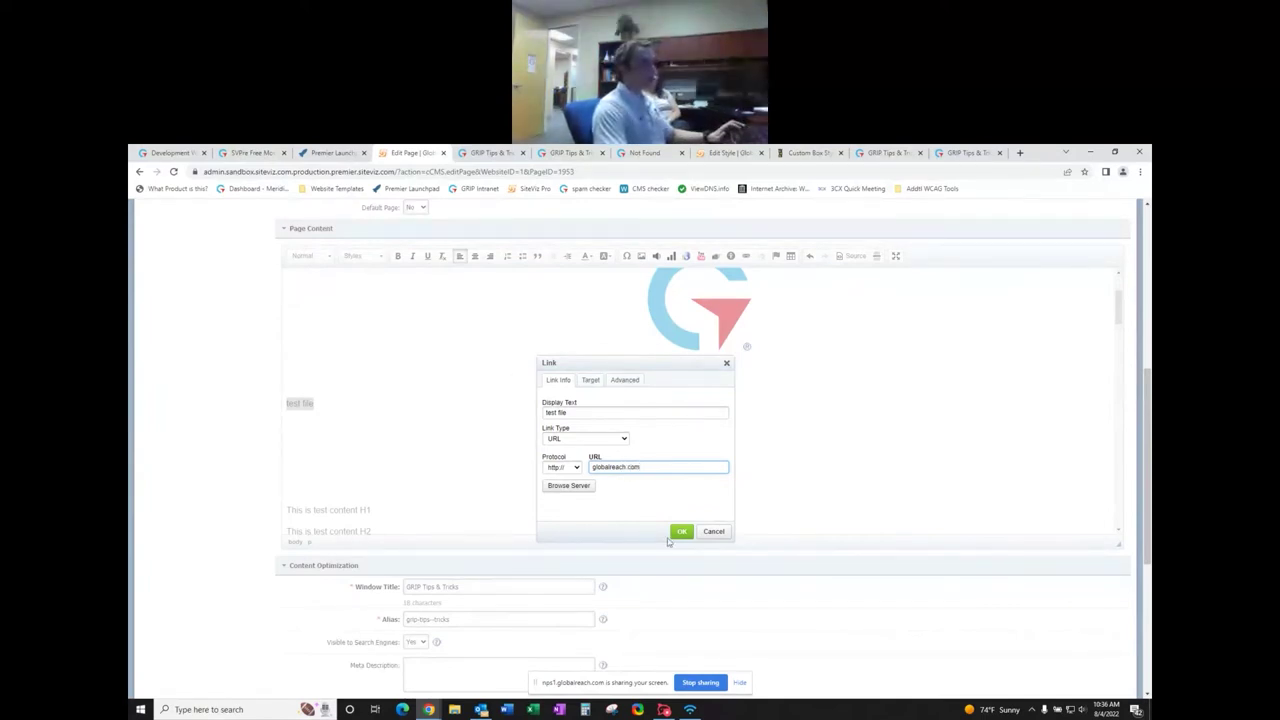
- Browse the server to link the "test file" text to GRIP Logo in the website's Images folder, and apply the link
{"action": "left_click", "coordinate": [587, 488]}
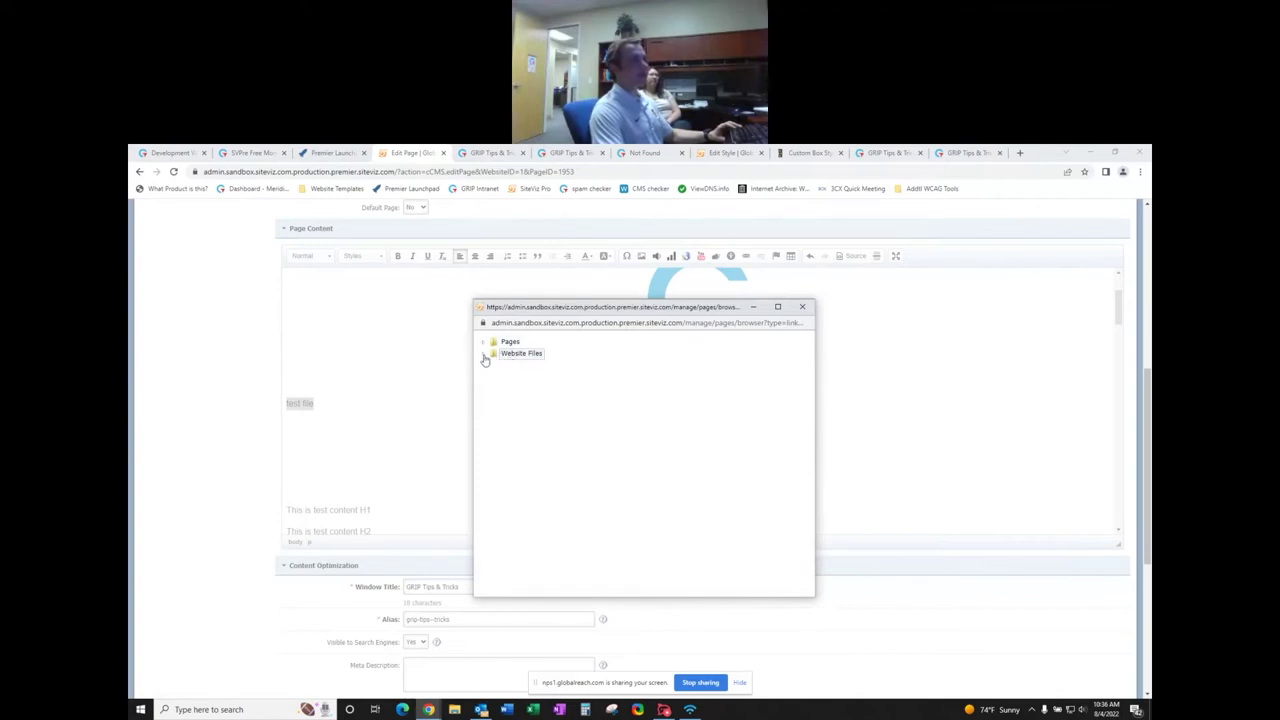
{"action": "left_click", "coordinate": [482, 355]}
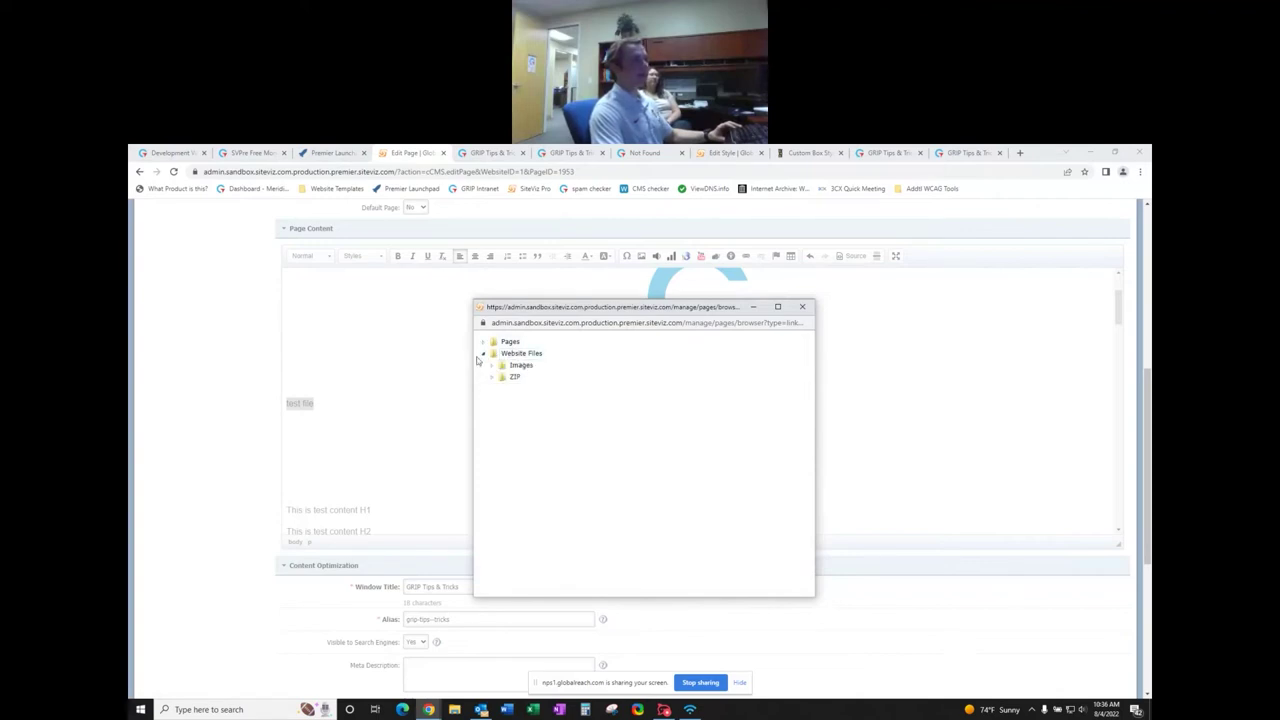
{"action": "left_click", "coordinate": [491, 366]}
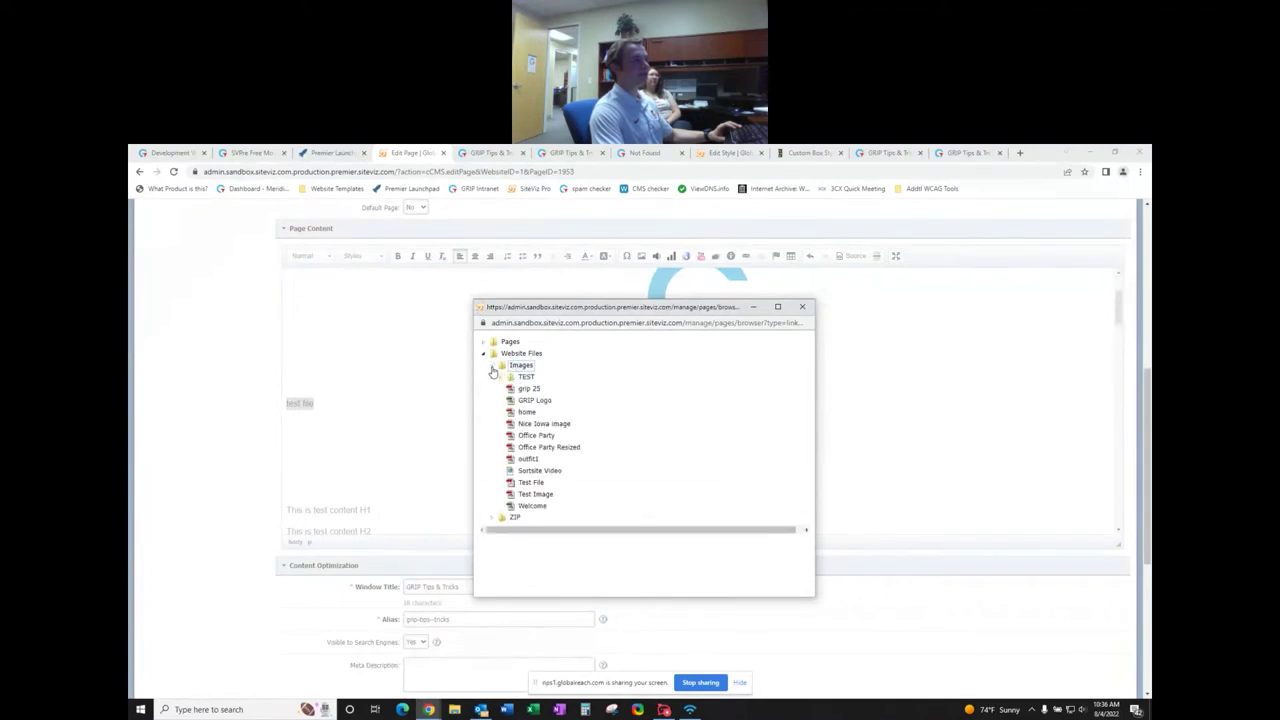
{"action": "double_click", "coordinate": [529, 401]}
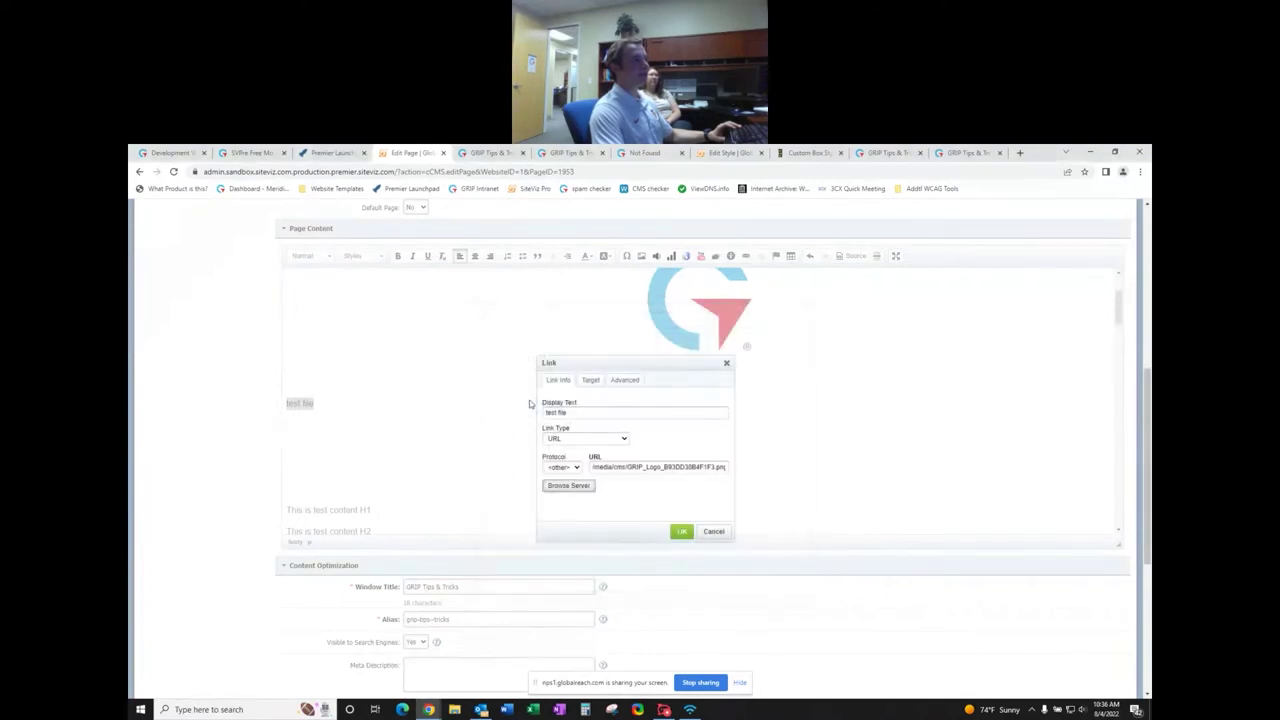
{"action": "left_click", "coordinate": [681, 531]}
{"action": "left_click", "coordinate": [318, 410]}
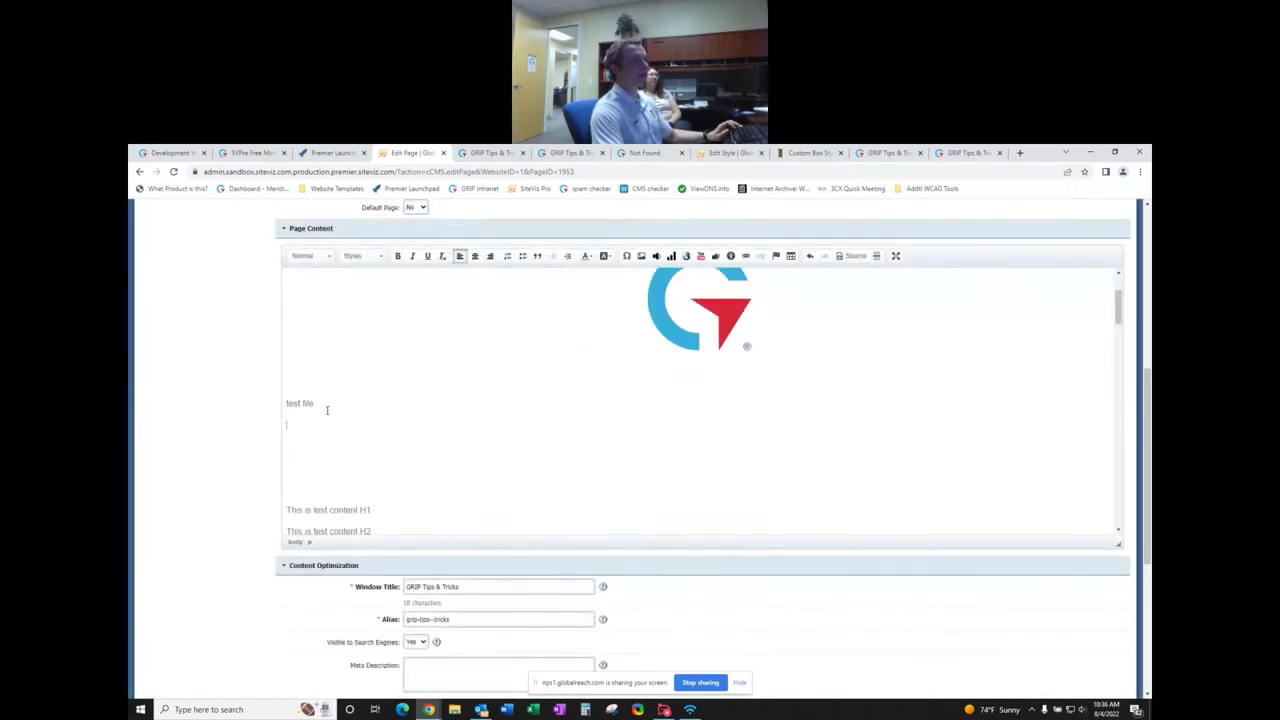
- Preview the page, follow the "test file" link to check the file it opens, and go back
{"action": "scroll", "coordinate": [260, 457], "scroll_direction": "down", "scroll_amount": 5}
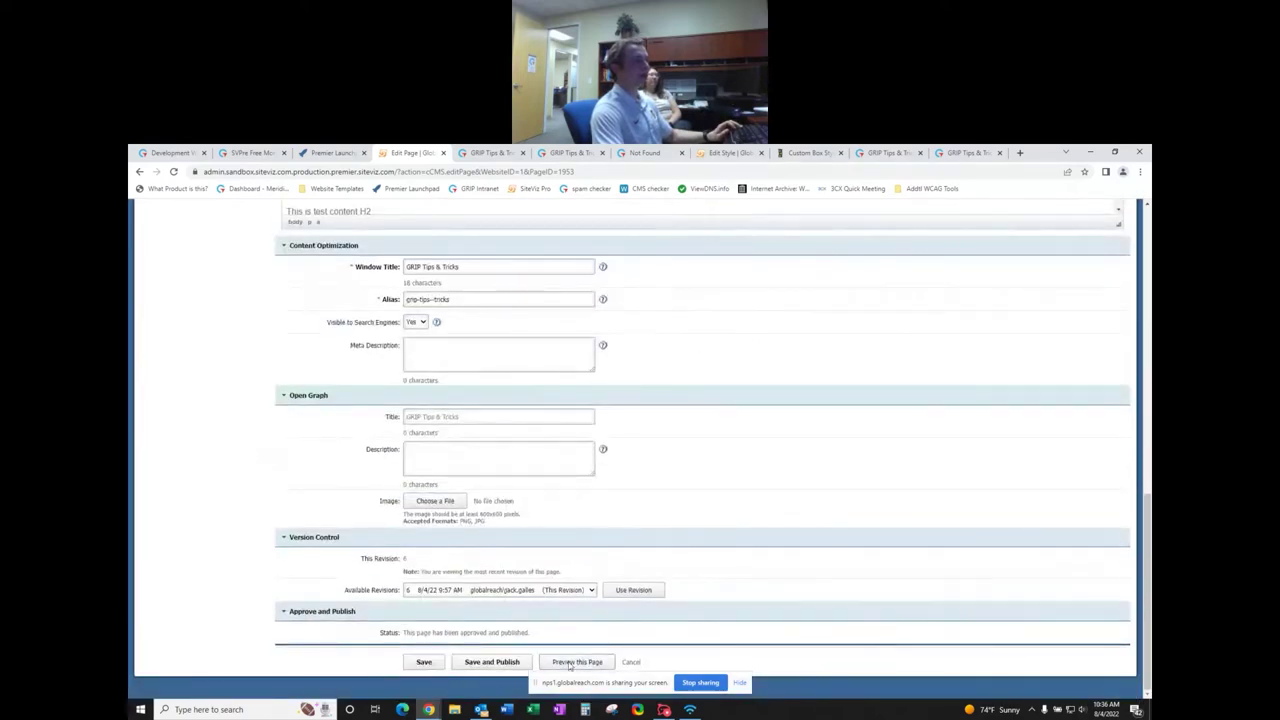
{"action": "left_click", "coordinate": [568, 662]}
{"action": "scroll", "coordinate": [533, 450], "scroll_direction": "down", "scroll_amount": 2}
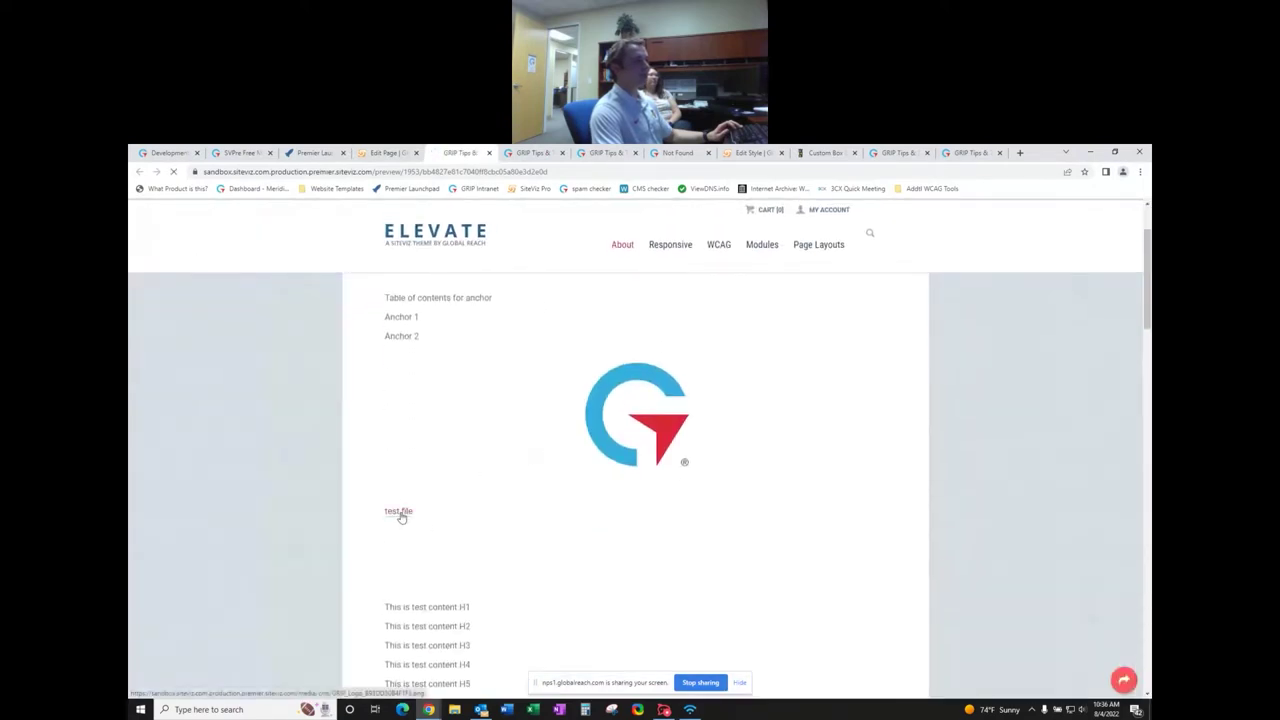
{"action": "left_click", "coordinate": [399, 512]}
{"action": "right_click", "coordinate": [416, 309]}
{"action": "left_click", "coordinate": [440, 317]}
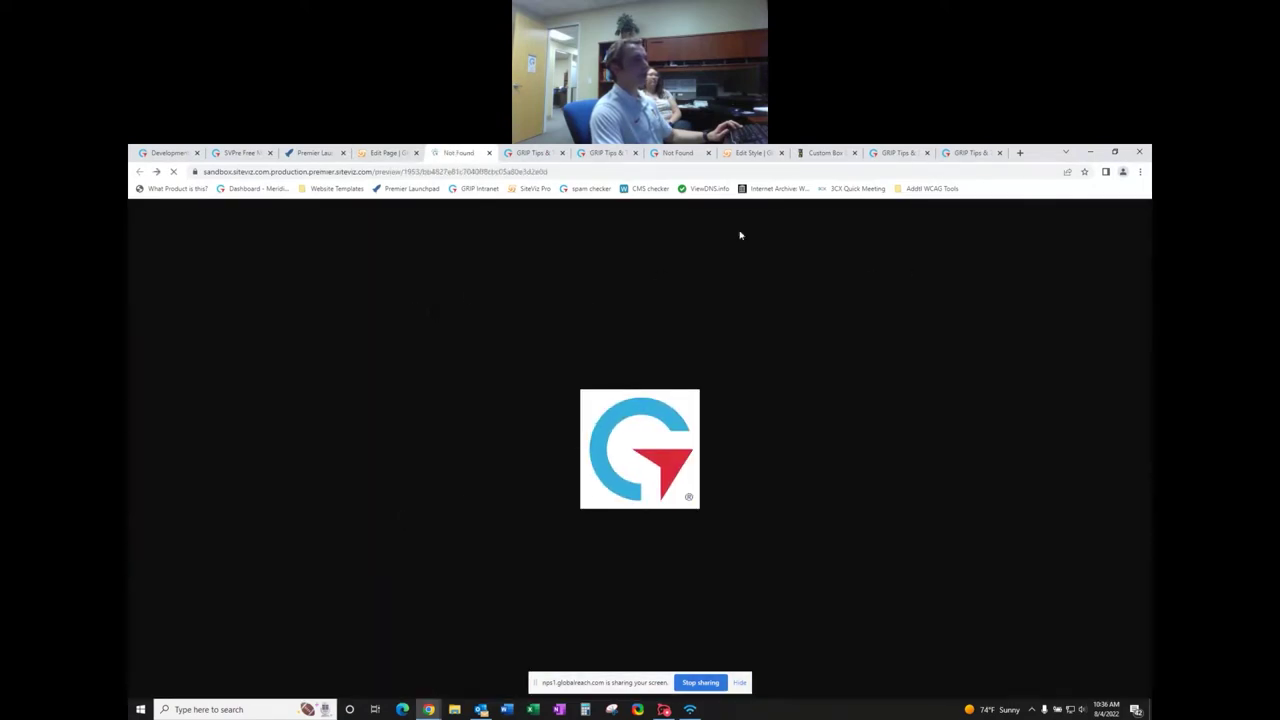
- Close the preview tab and the neighbouring GRIP Tips & Tricks and Not Found tabs, keeping the page editor open
{"action": "left_click", "coordinate": [489, 152]}
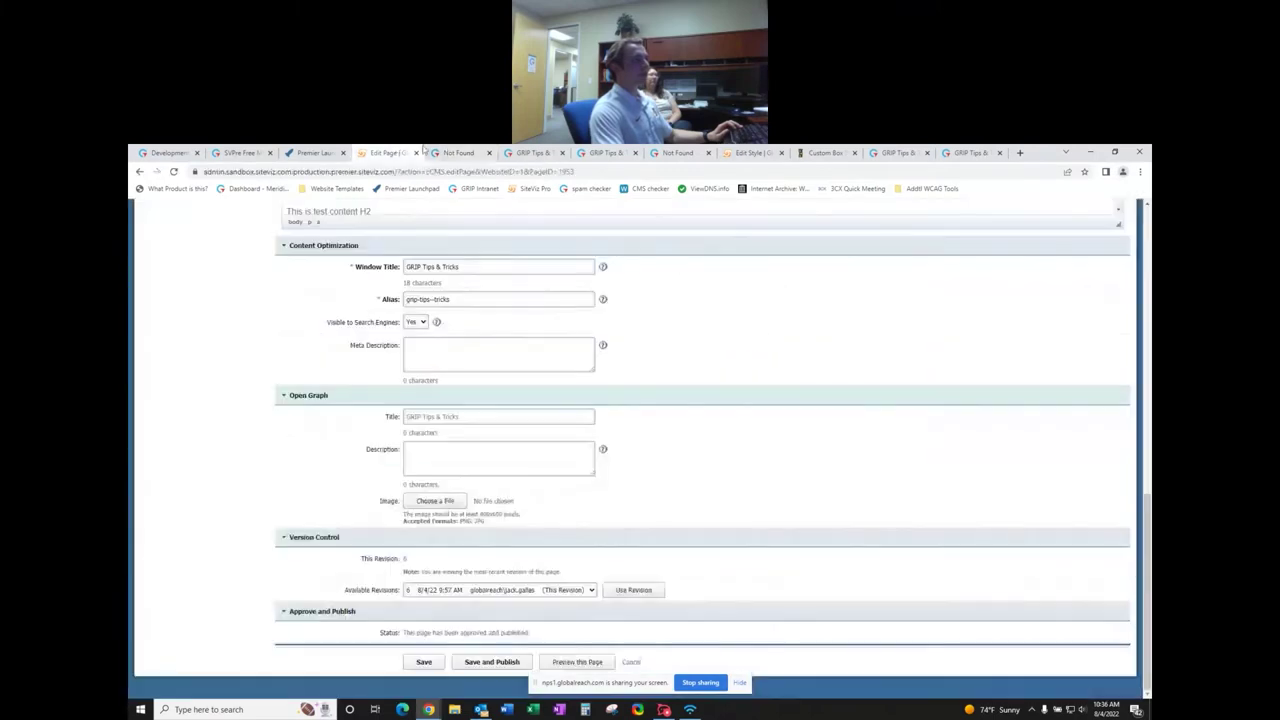
{"action": "left_click", "coordinate": [489, 152]}
{"action": "left_click", "coordinate": [489, 152]}
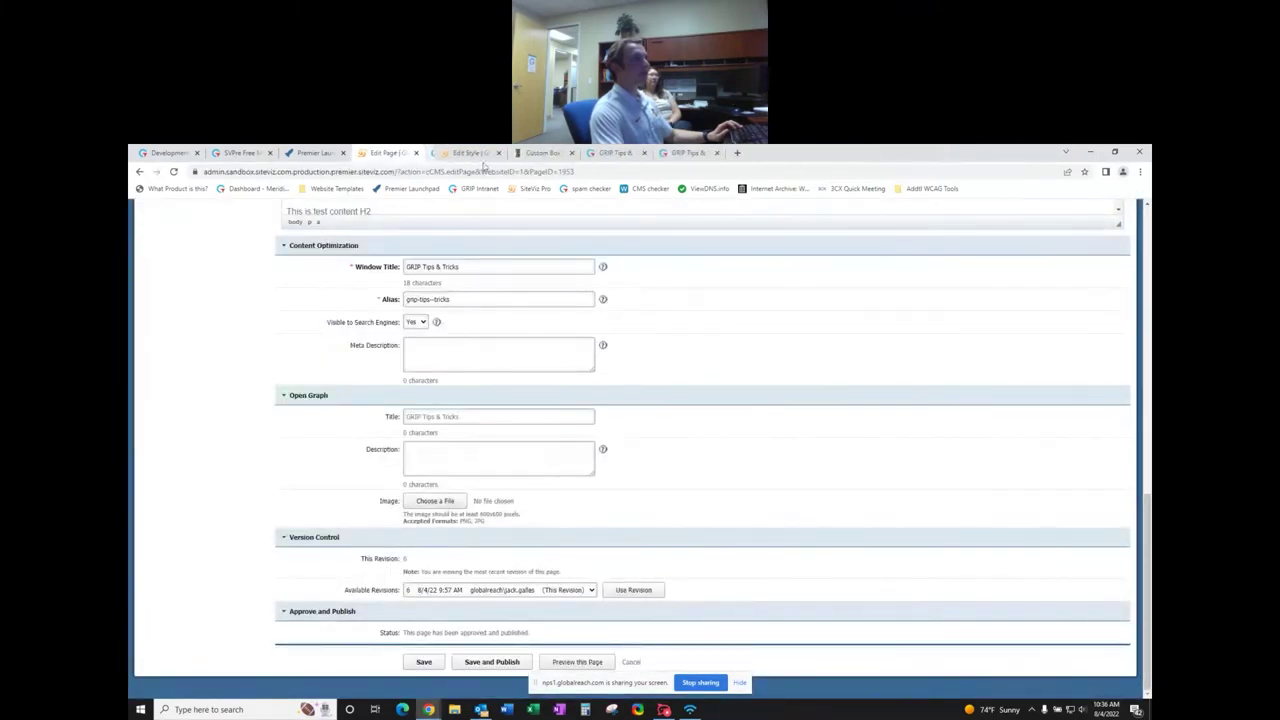
{"action": "left_click", "coordinate": [489, 152]}
- Set the target of the "test file" link below the logo to New Window (_blank)
{"action": "scroll", "coordinate": [299, 467], "scroll_direction": "up", "scroll_amount": 4}
{"action": "left_click_drag", "start_coordinate": [286, 457], "coordinate": [314, 457]}
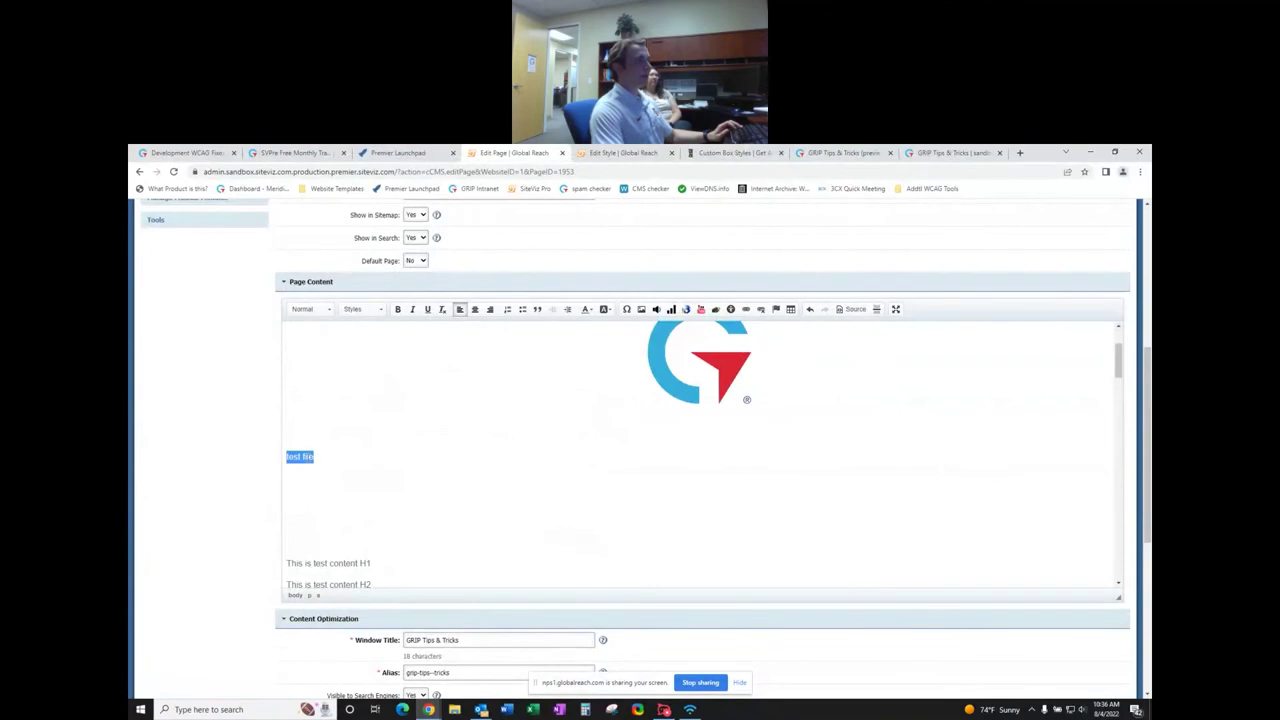
{"action": "key", "text": "ctrl+k"}
{"action": "left_click", "coordinate": [591, 382]}
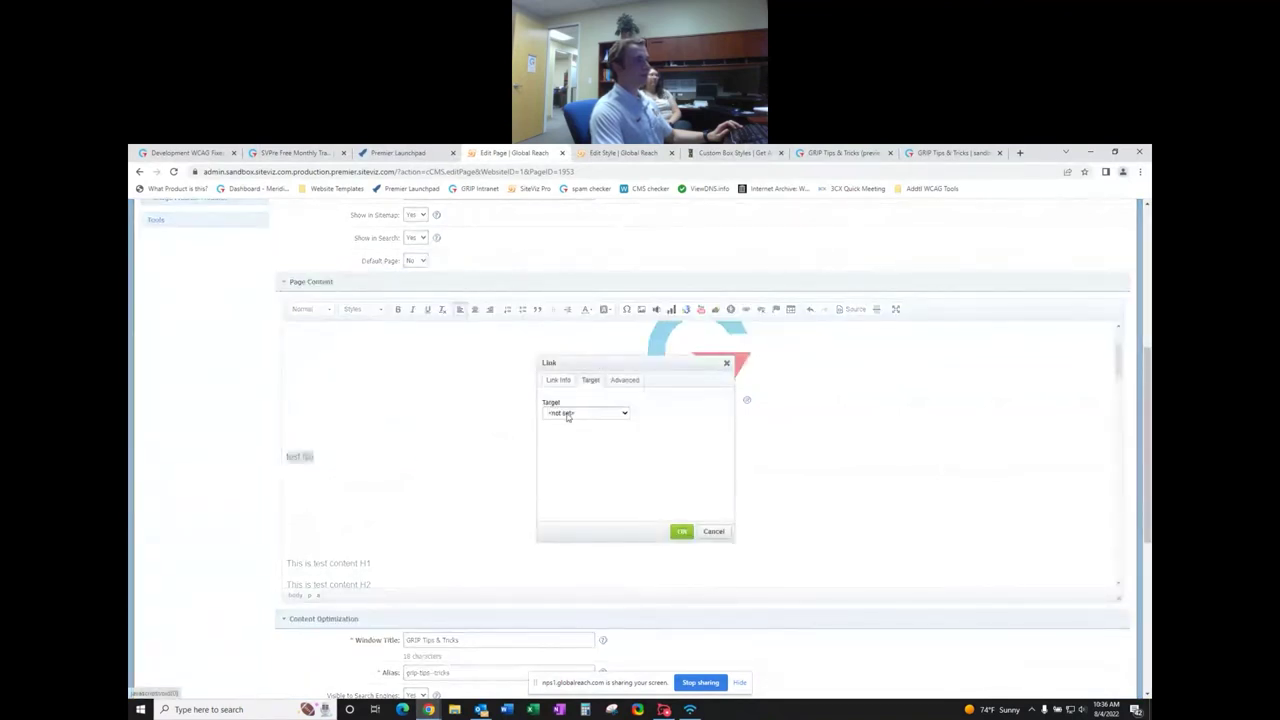
{"action": "left_click", "coordinate": [575, 413]}
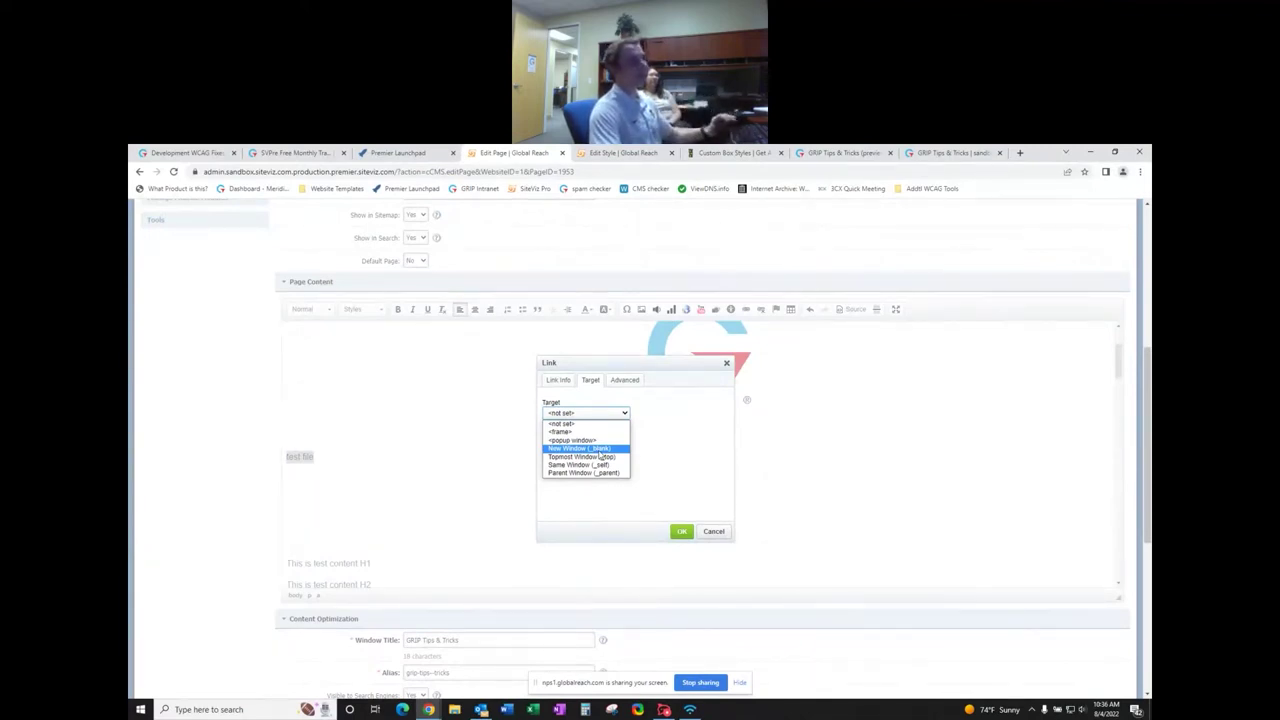
{"action": "left_click", "coordinate": [598, 450]}
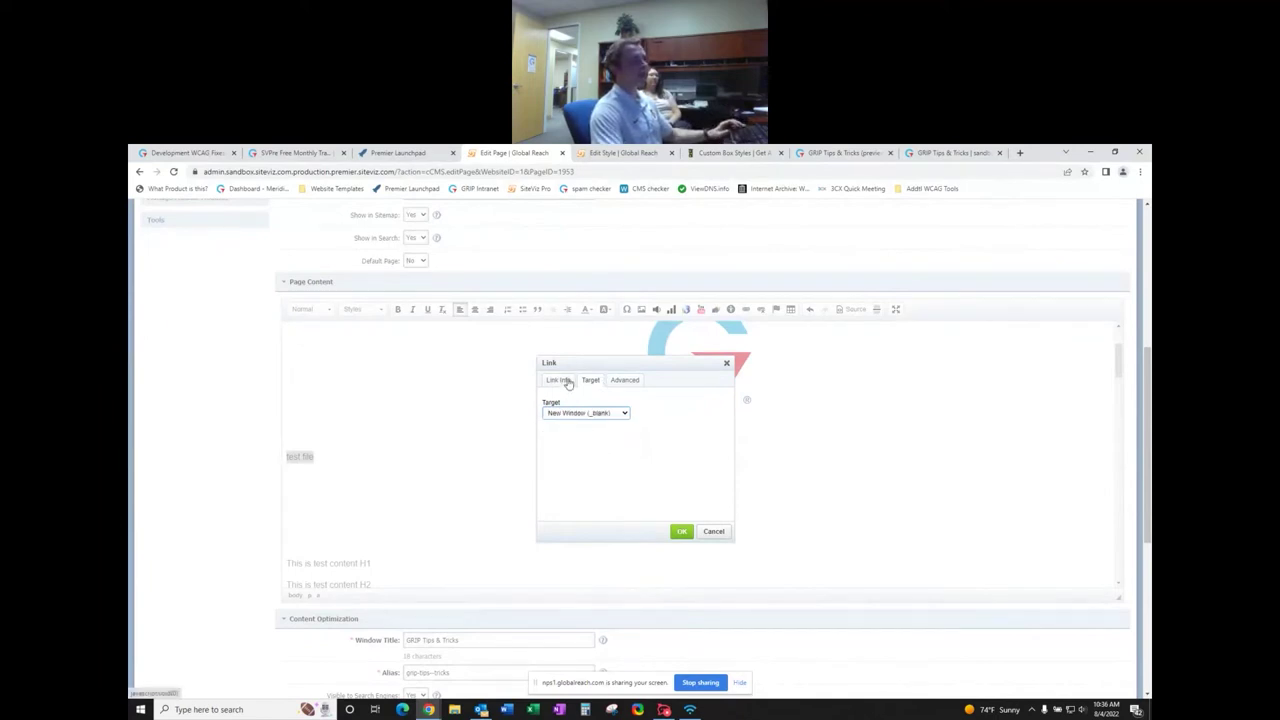
- Give the "test file" link the stylesheet class "primary" in its advanced settings and apply the link changes
{"action": "left_click", "coordinate": [625, 381]}
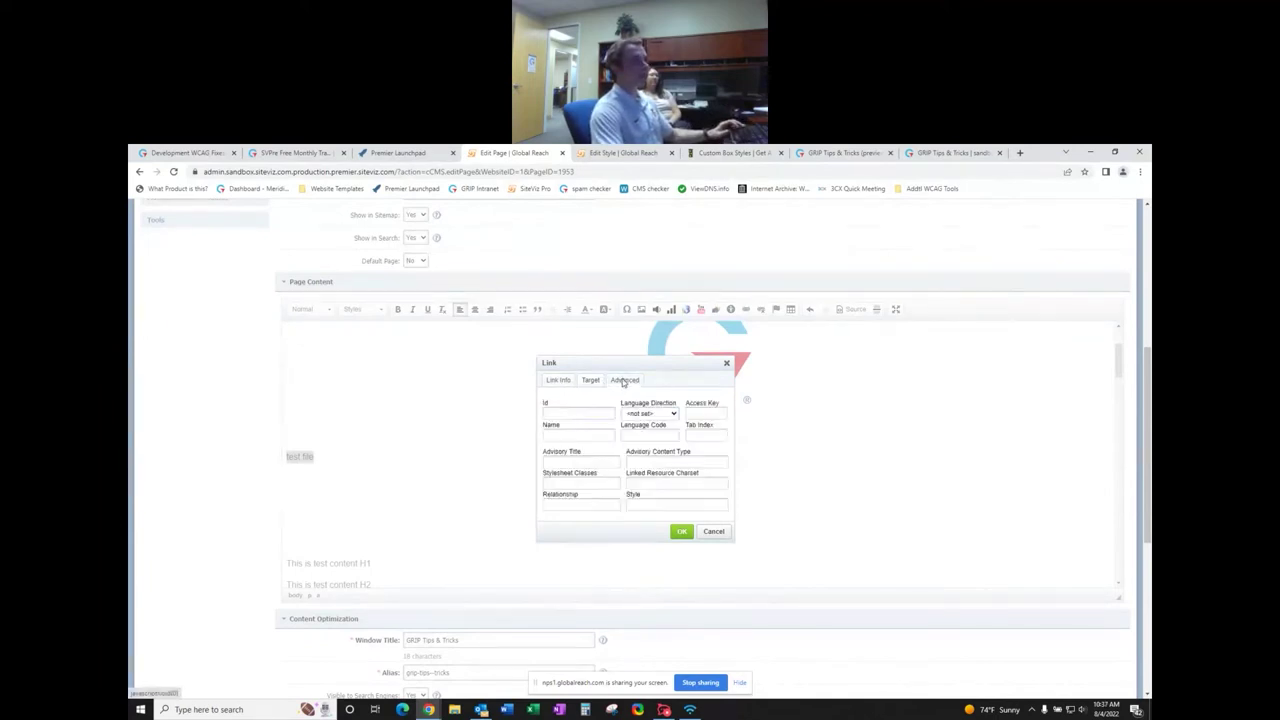
{"action": "left_click", "coordinate": [600, 483]}
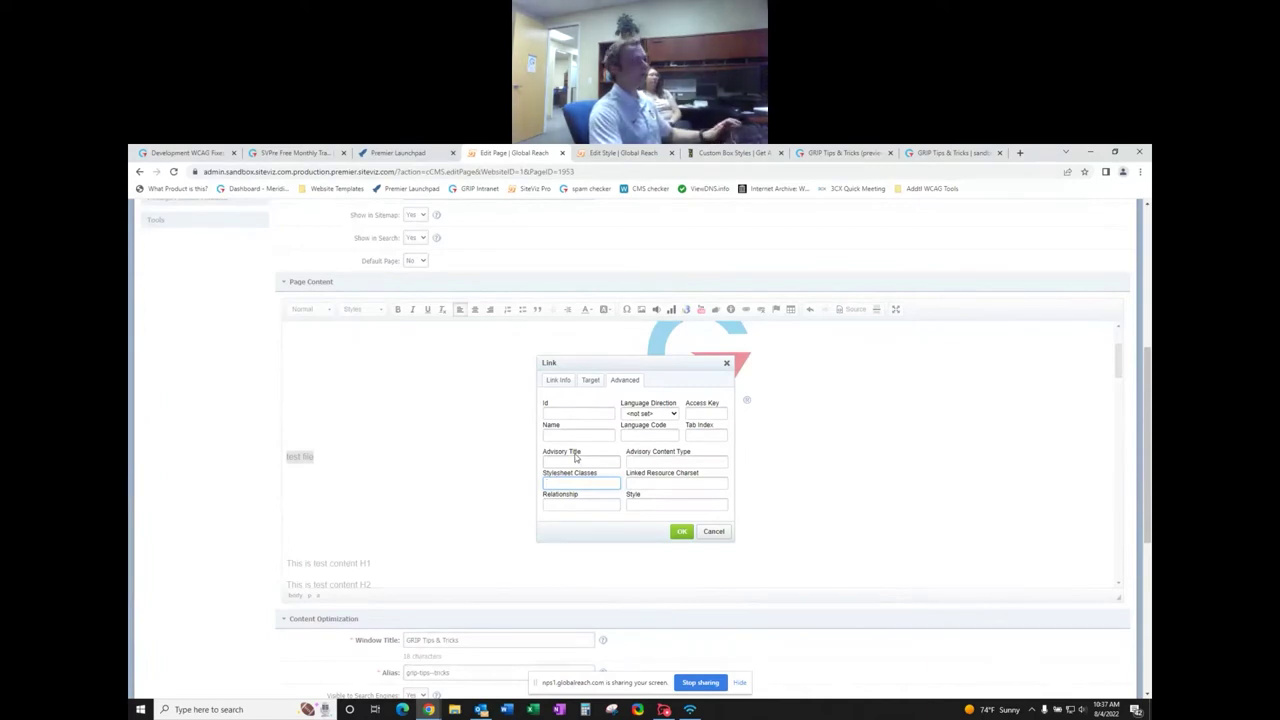
{"action": "type", "text": "imary"}
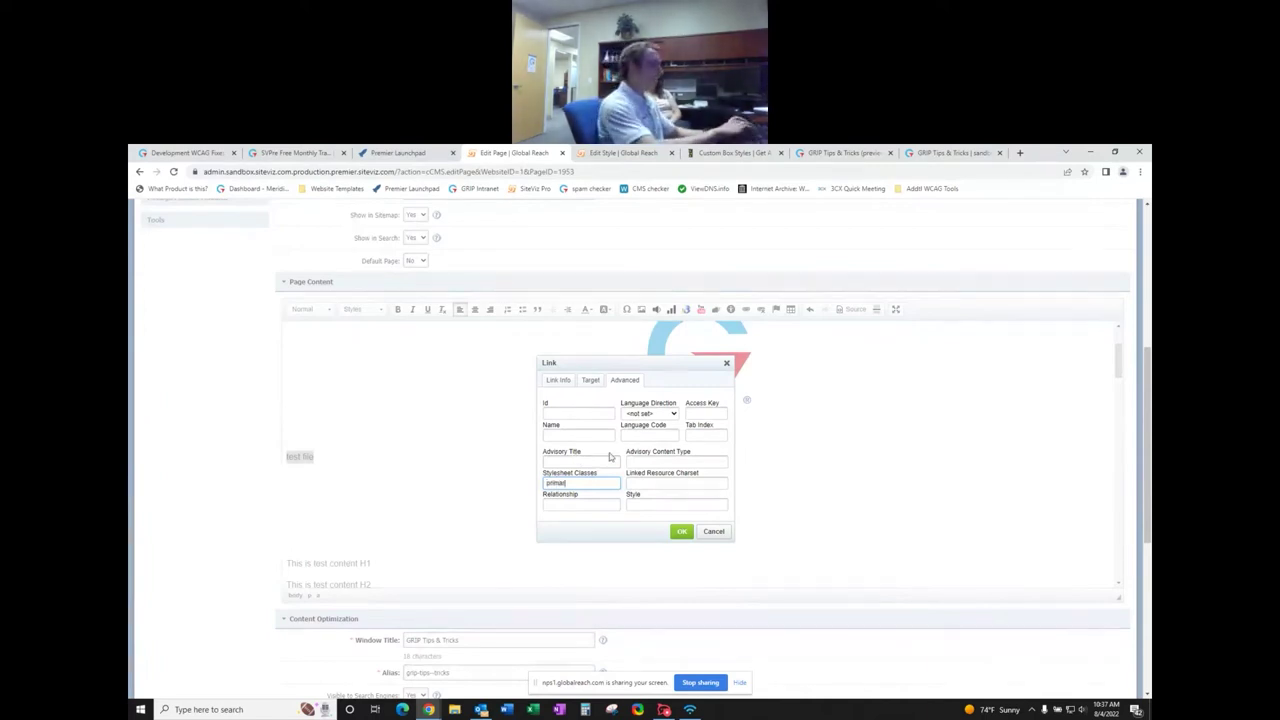
{"action": "left_click", "coordinate": [680, 531]}
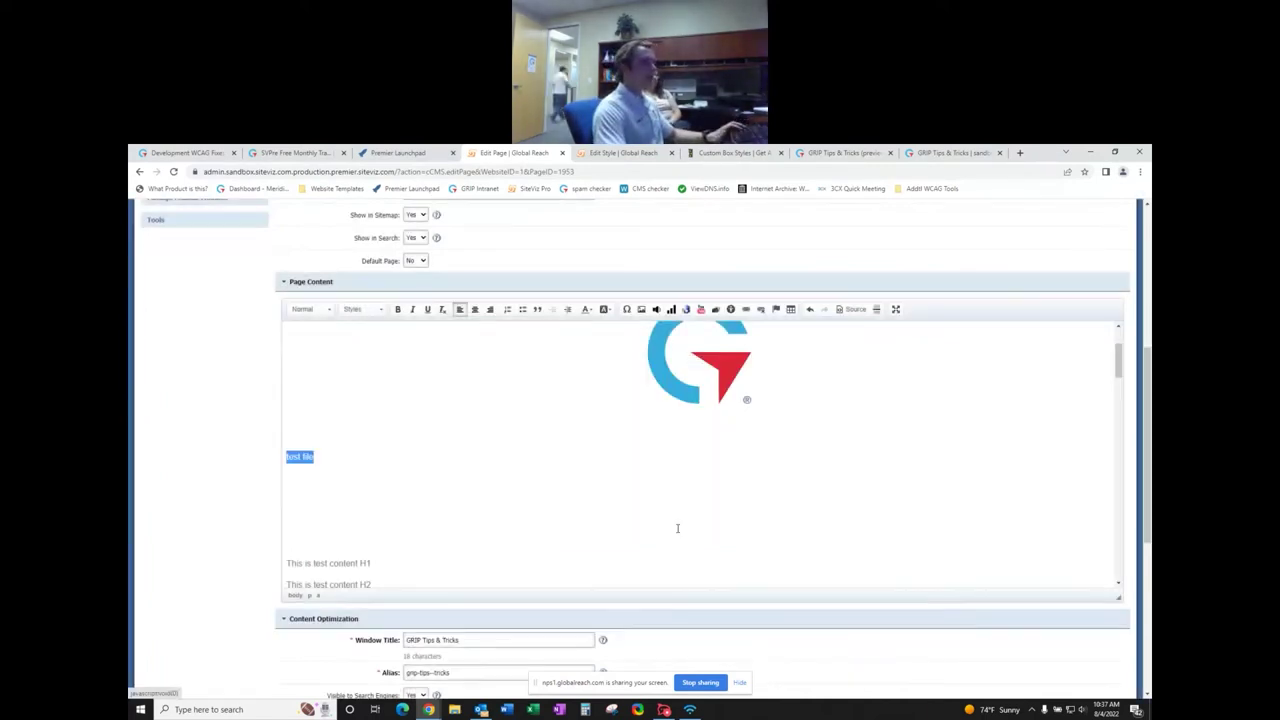
- Preview the page and check how the "test file" link is styled below the logo
{"action": "scroll", "coordinate": [224, 522], "scroll_direction": "down", "scroll_amount": 5}
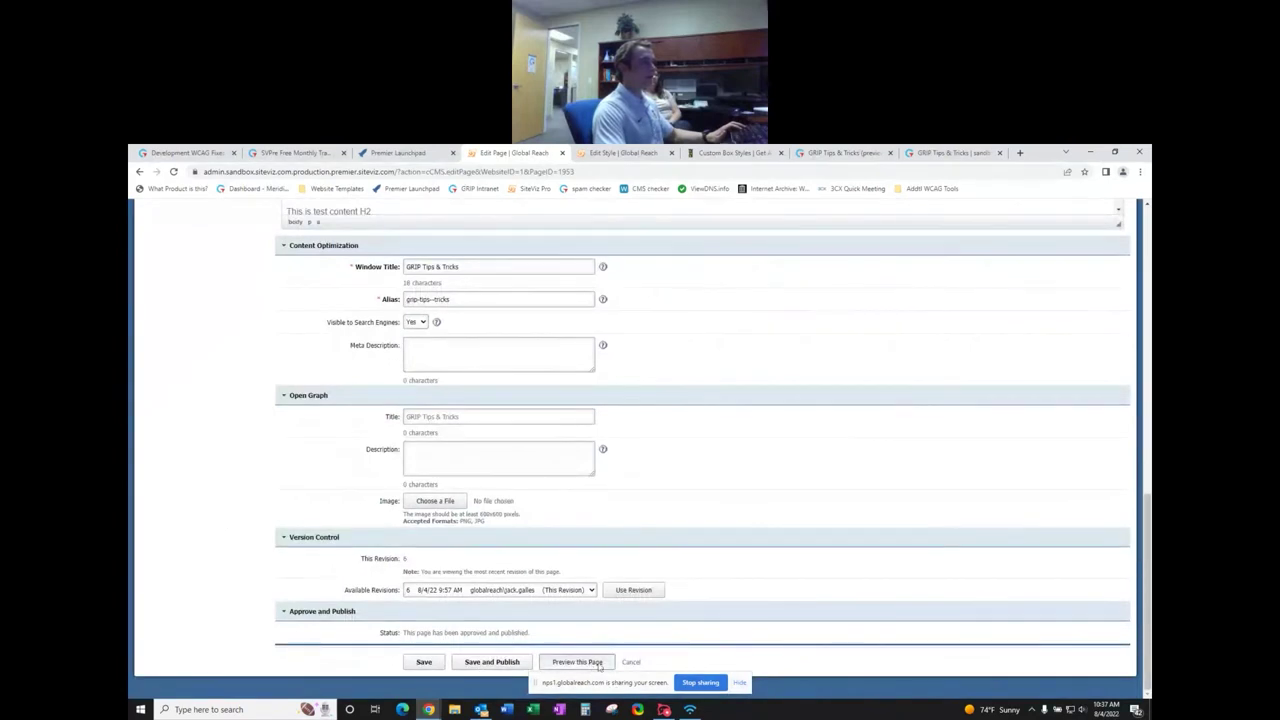
{"action": "left_click", "coordinate": [577, 661]}
{"action": "scroll", "coordinate": [454, 450], "scroll_direction": "down", "scroll_amount": 3}
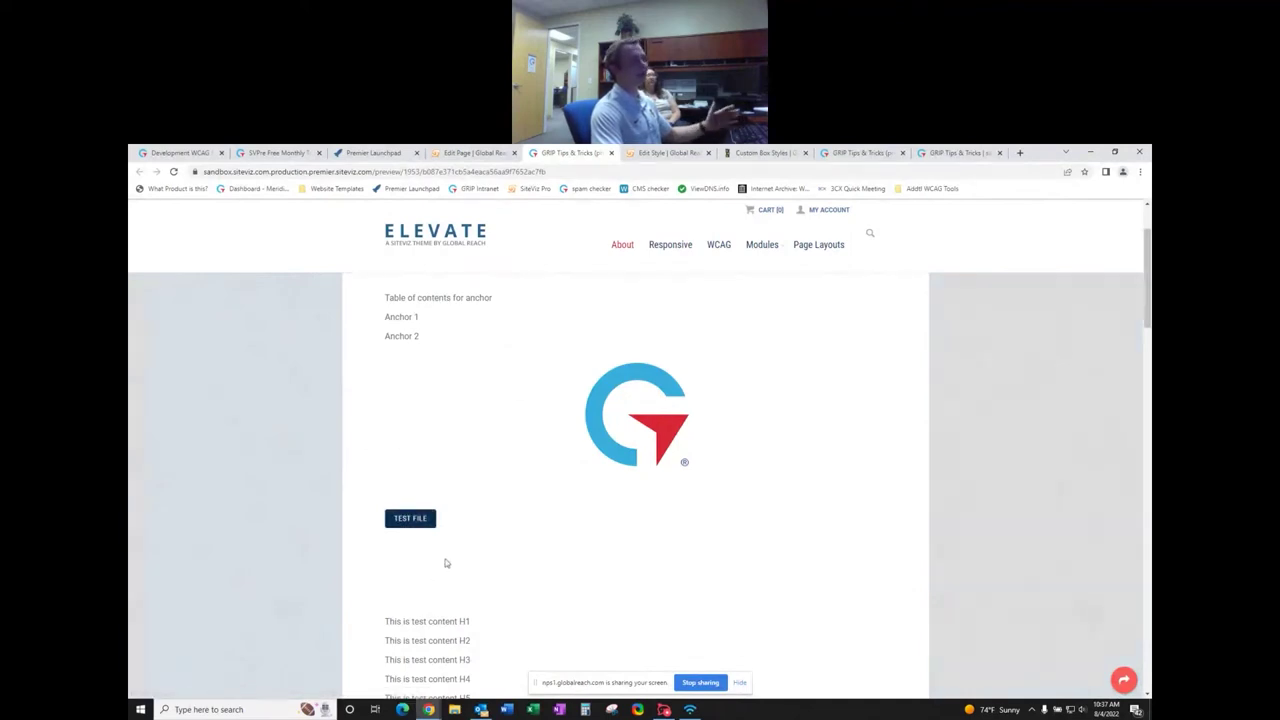
- Return to the page editor and review the stylesheet class in the "test file" link's advanced settings, keeping it as is
{"action": "left_click", "coordinate": [488, 152]}
{"action": "scroll", "coordinate": [619, 377], "scroll_direction": "up", "scroll_amount": 5}
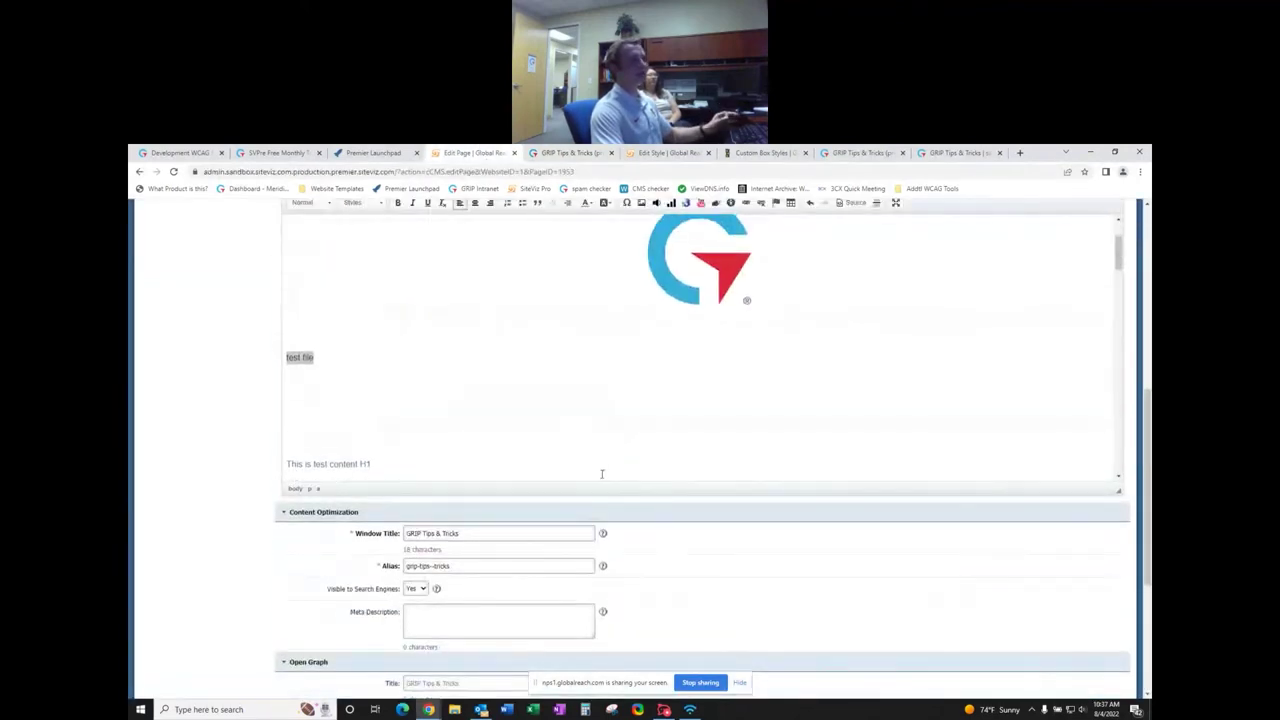
{"action": "double_click", "coordinate": [299, 457]}
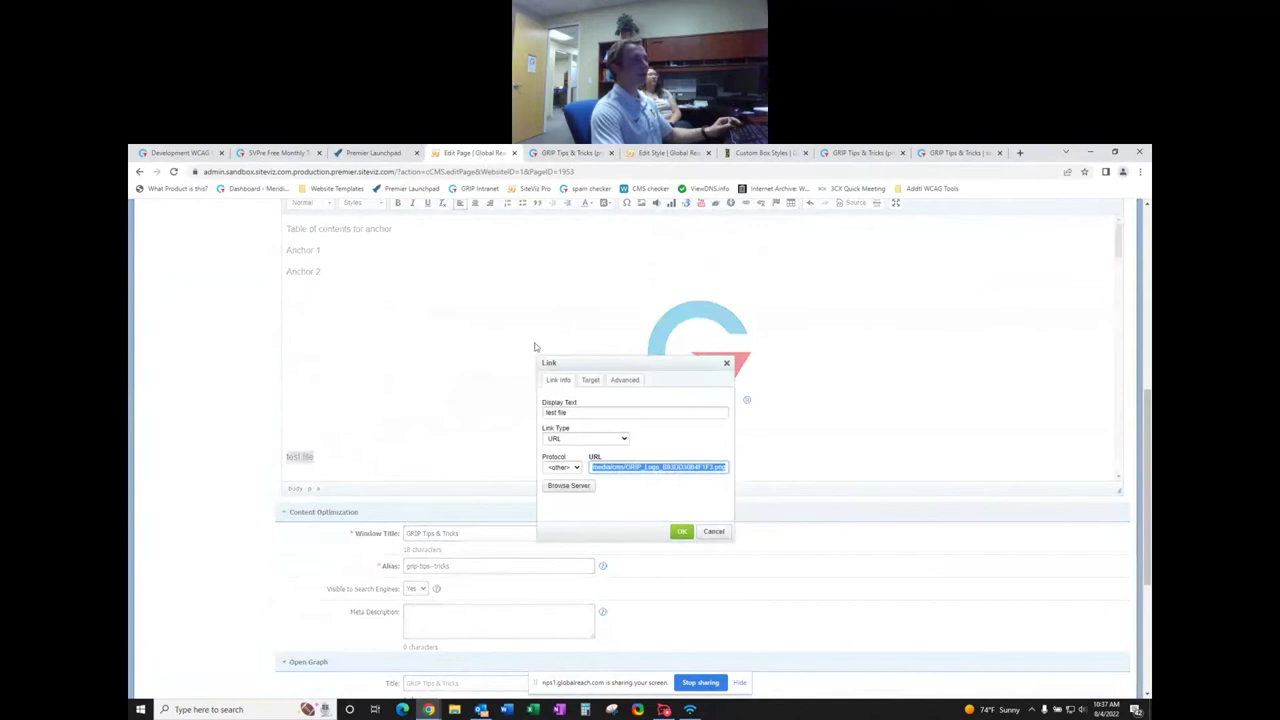
{"action": "left_click", "coordinate": [625, 380]}
{"action": "double_click", "coordinate": [574, 483]}
{"action": "left_click", "coordinate": [592, 484]}
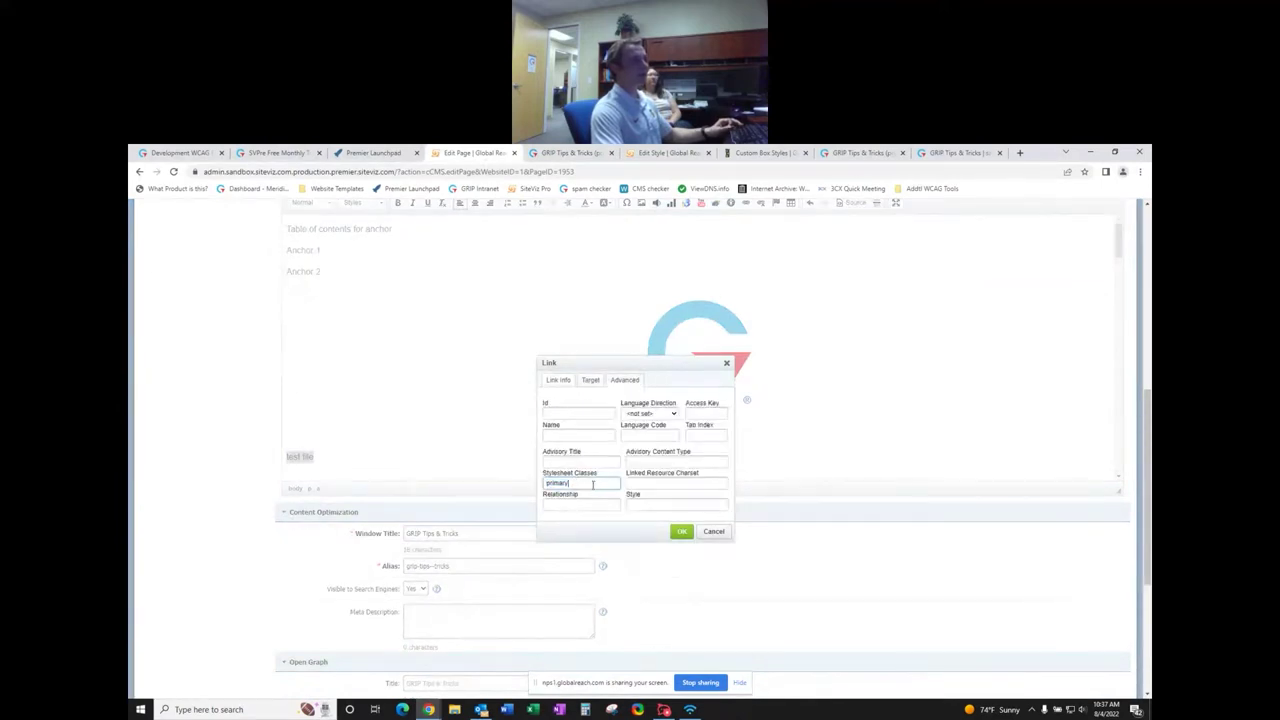
{"action": "left_click", "coordinate": [676, 530]}
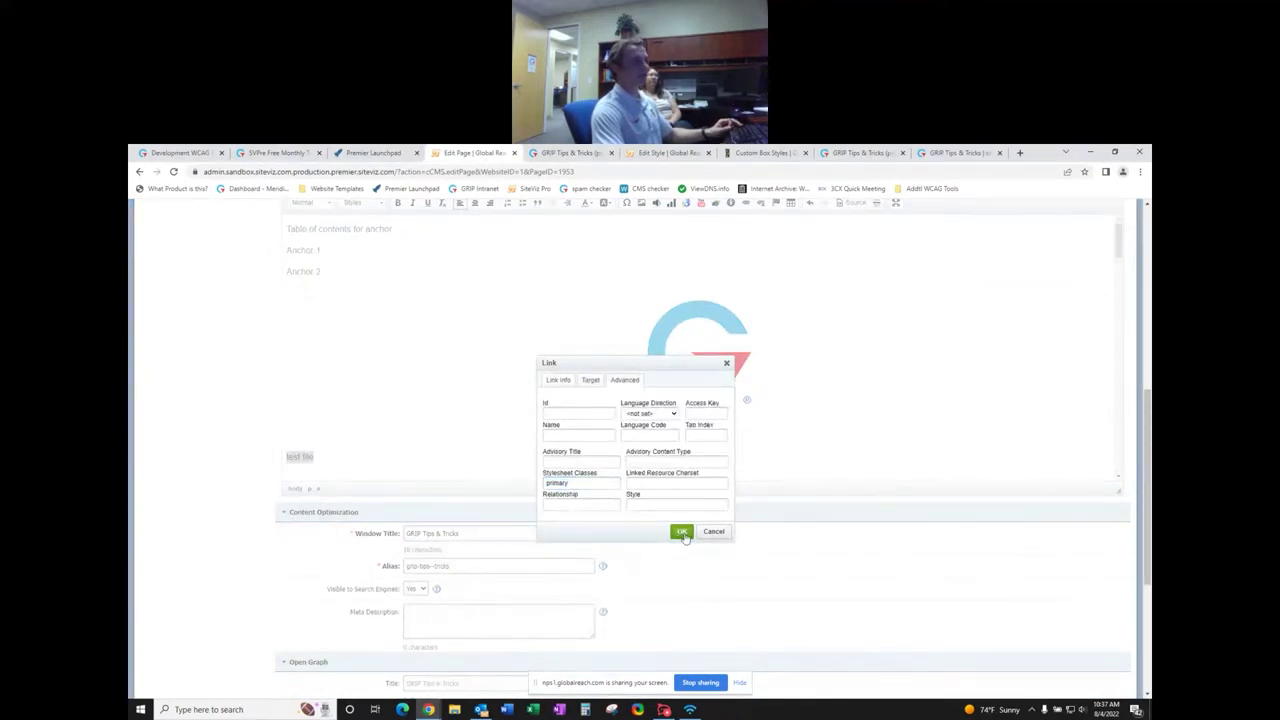
{"action": "left_click", "coordinate": [355, 457]}
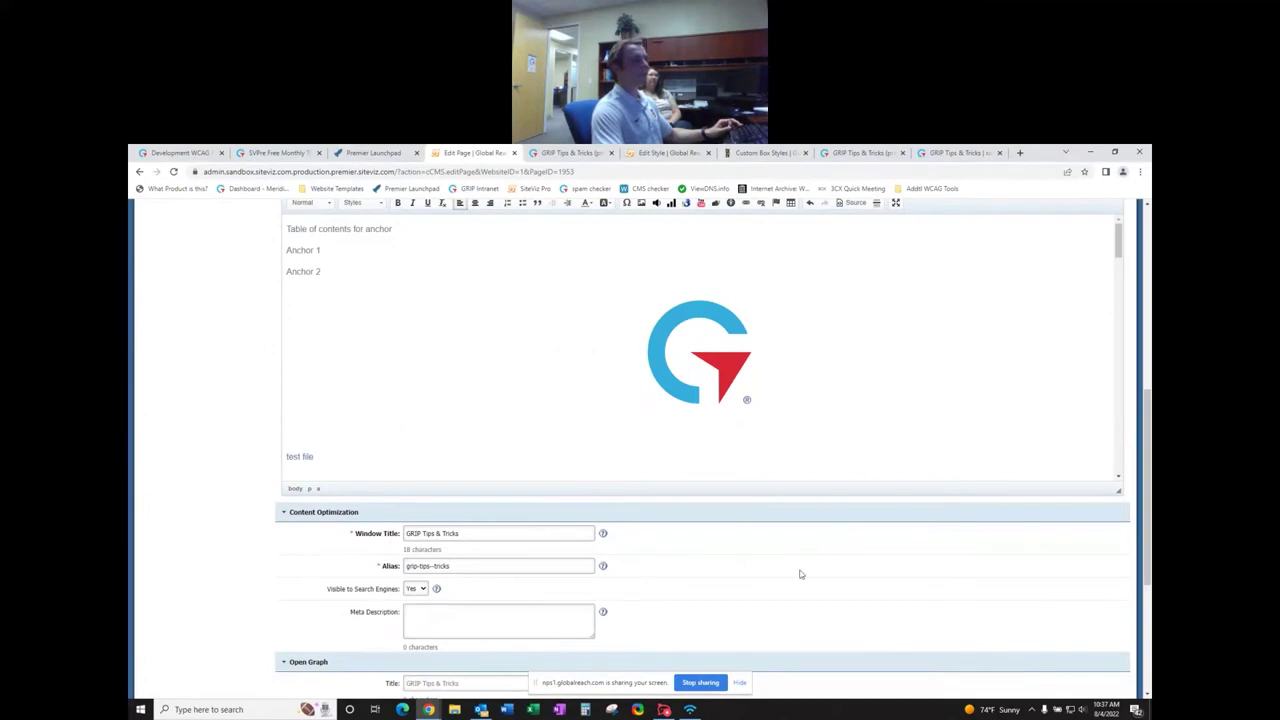
- Remove the link from the "test file" text below the logo
{"action": "scroll", "coordinate": [797, 571], "scroll_direction": "up", "scroll_amount": 2}
{"action": "scroll", "coordinate": [797, 566], "scroll_direction": "down", "scroll_amount": 1}
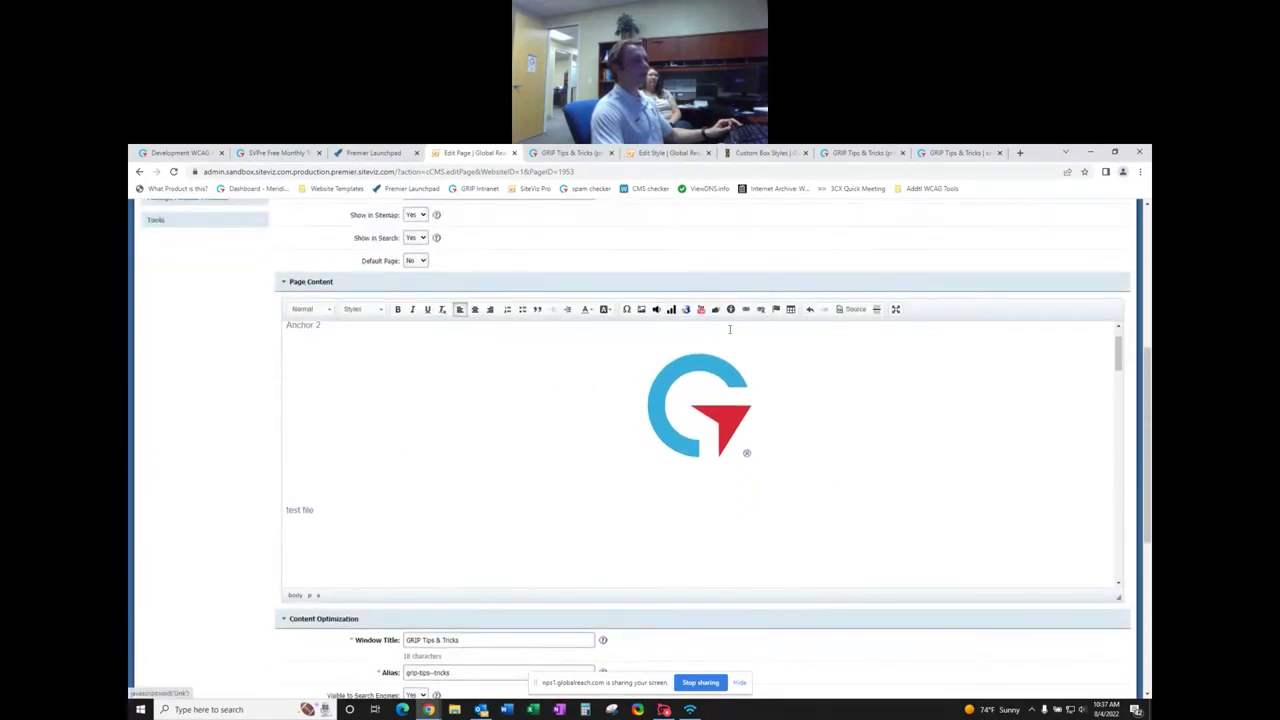
{"action": "left_click", "coordinate": [320, 517]}
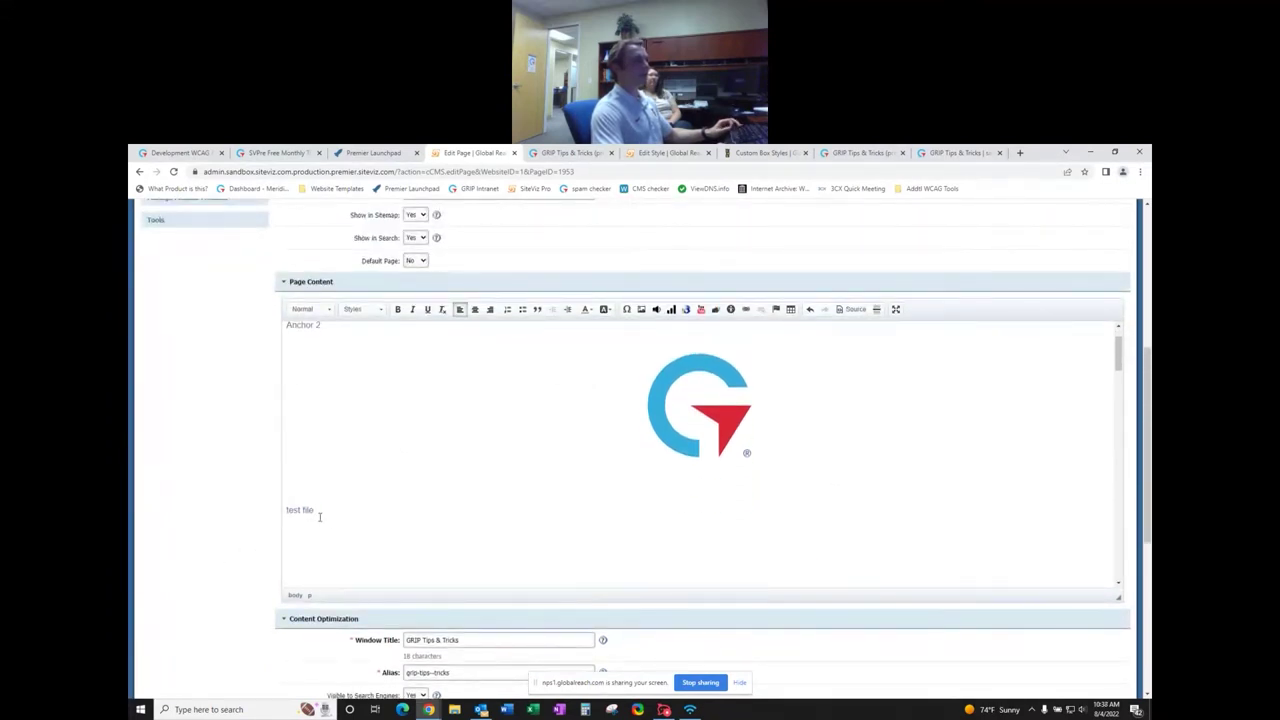
{"action": "left_click_drag", "start_coordinate": [321, 509], "coordinate": [290, 510]}
{"action": "left_click", "coordinate": [761, 313]}
{"action": "left_click", "coordinate": [351, 516]}
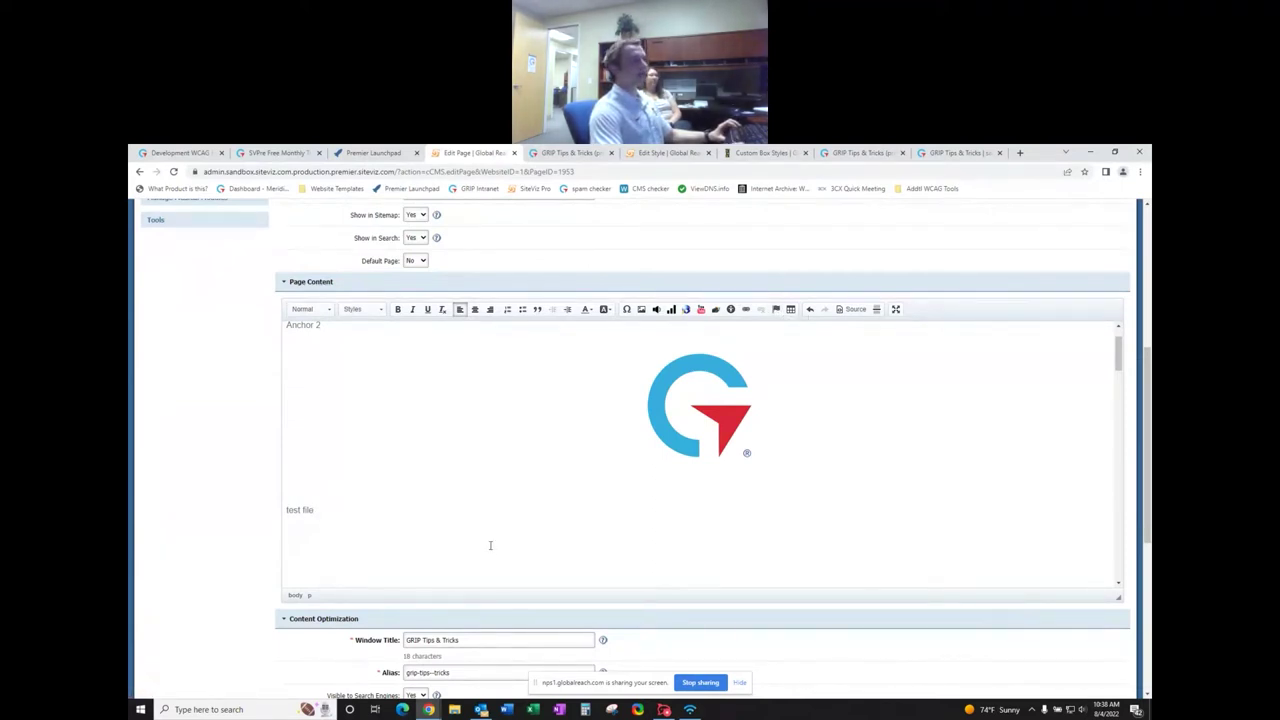
{"action": "scroll", "coordinate": [490, 545], "scroll_direction": "up", "scroll_amount": 1}
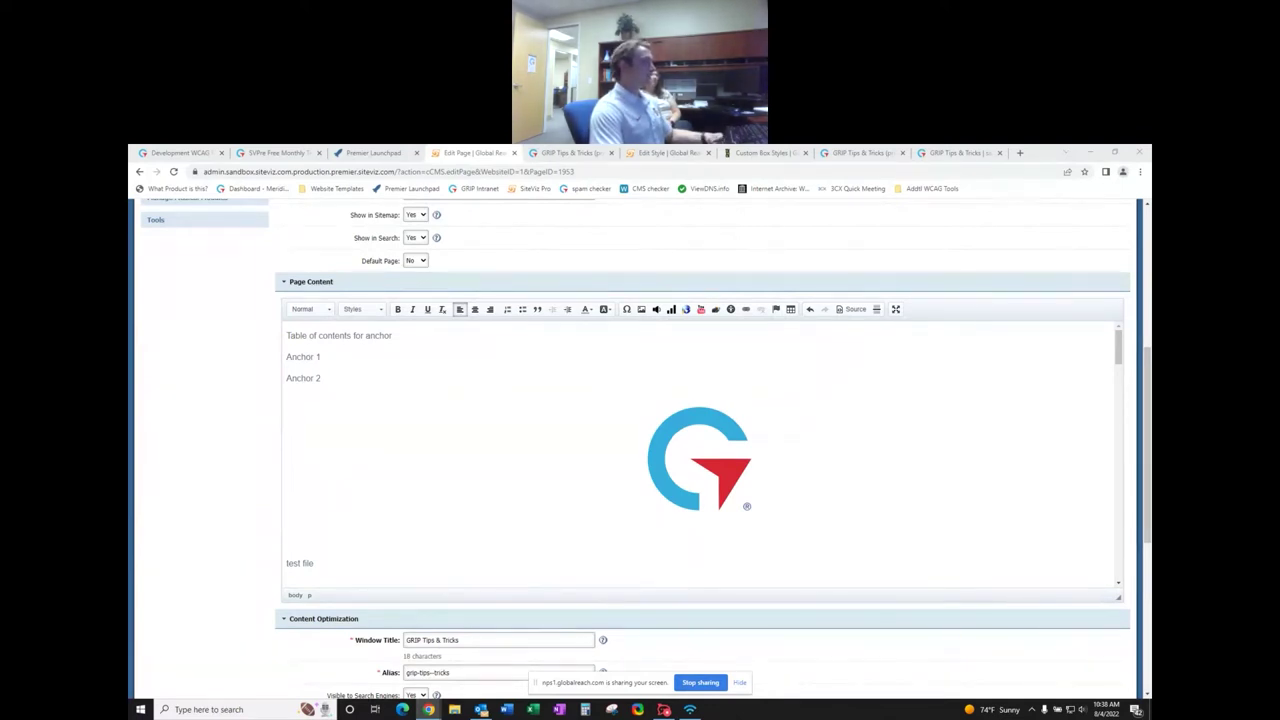
- In the page preview, compare the file links and their description below the slideshows with the "test file" link near the logo
{"action": "key", "text": "ctrl+Tab"}
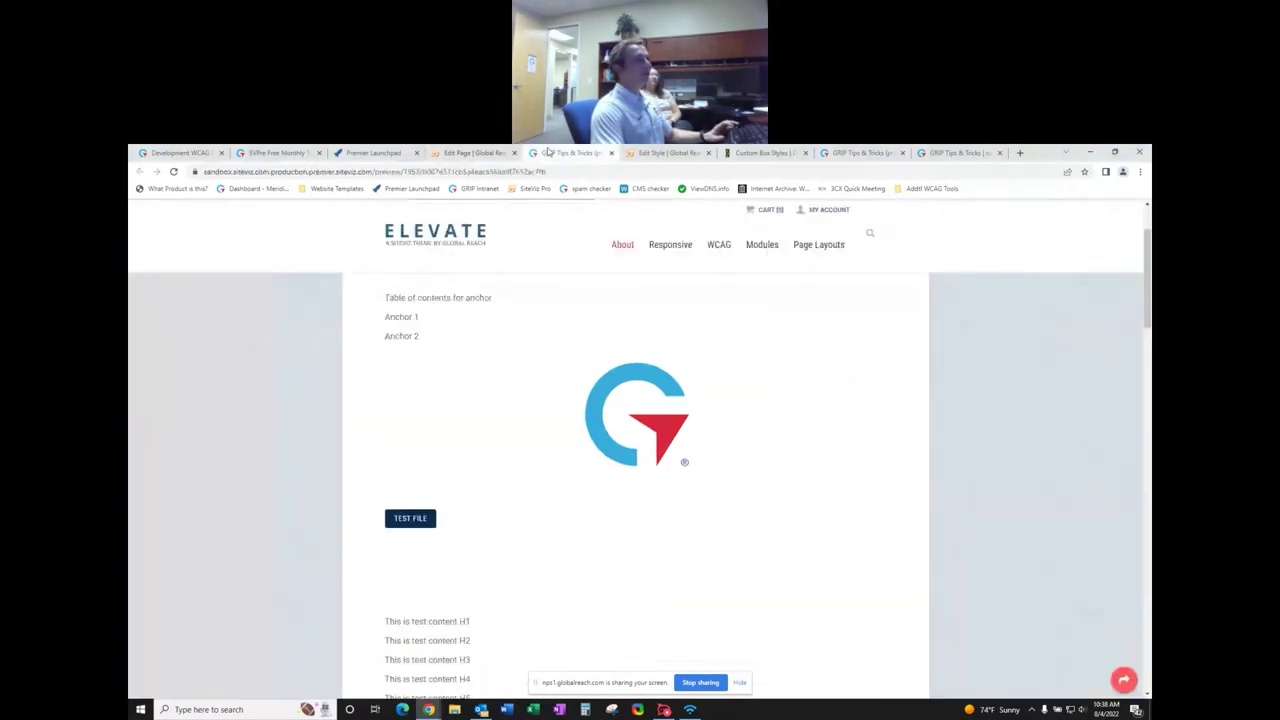
{"action": "scroll", "coordinate": [527, 528], "scroll_direction": "down", "scroll_amount": 10}
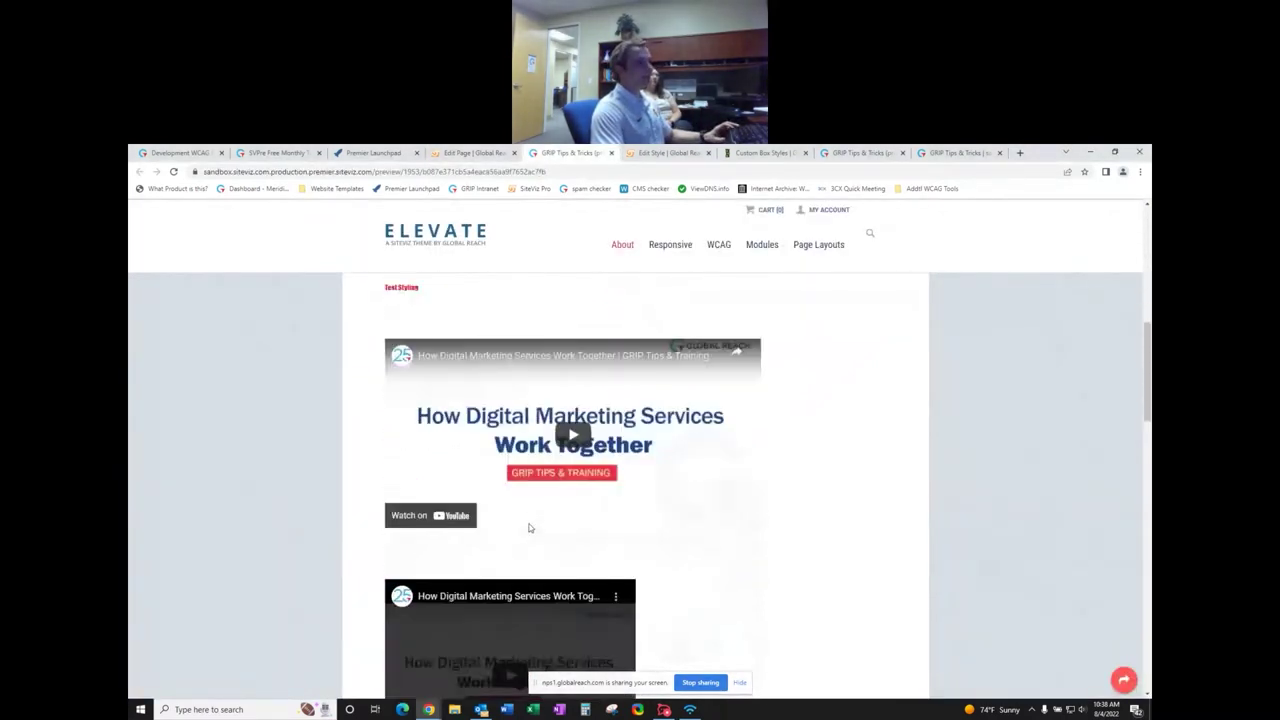
{"action": "scroll", "coordinate": [530, 528], "scroll_direction": "down", "scroll_amount": 5}
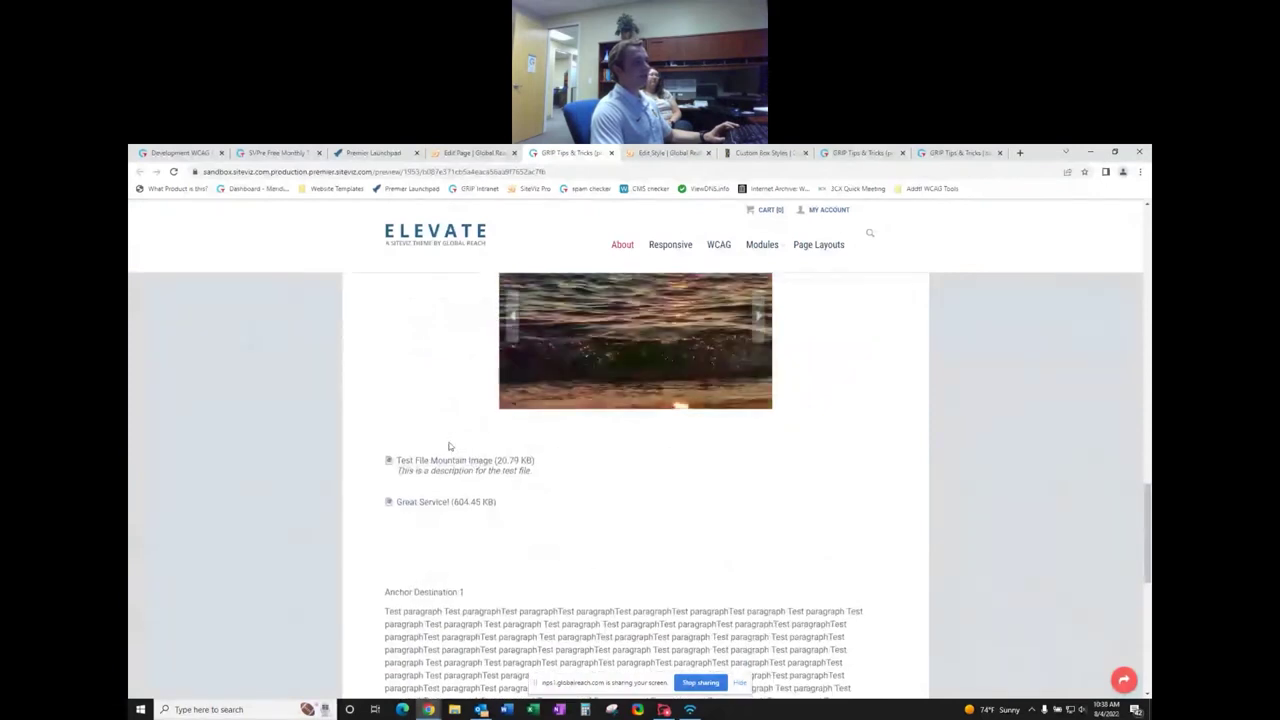
{"action": "left_click_drag", "start_coordinate": [535, 460], "coordinate": [394, 480]}
{"action": "left_click_drag", "start_coordinate": [538, 471], "coordinate": [394, 474]}
{"action": "left_click", "coordinate": [590, 479]}
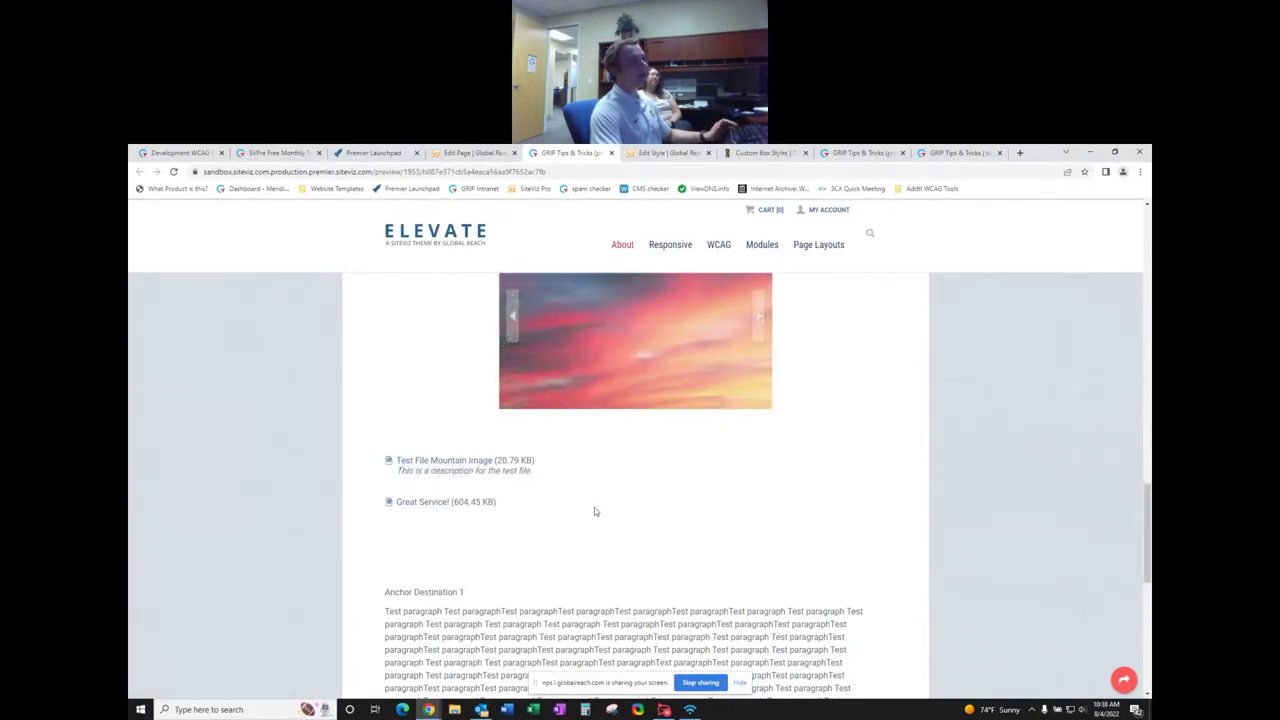
{"action": "scroll", "coordinate": [594, 507], "scroll_direction": "up", "scroll_amount": 10}
{"action": "scroll", "coordinate": [594, 511], "scroll_direction": "up", "scroll_amount": 4}
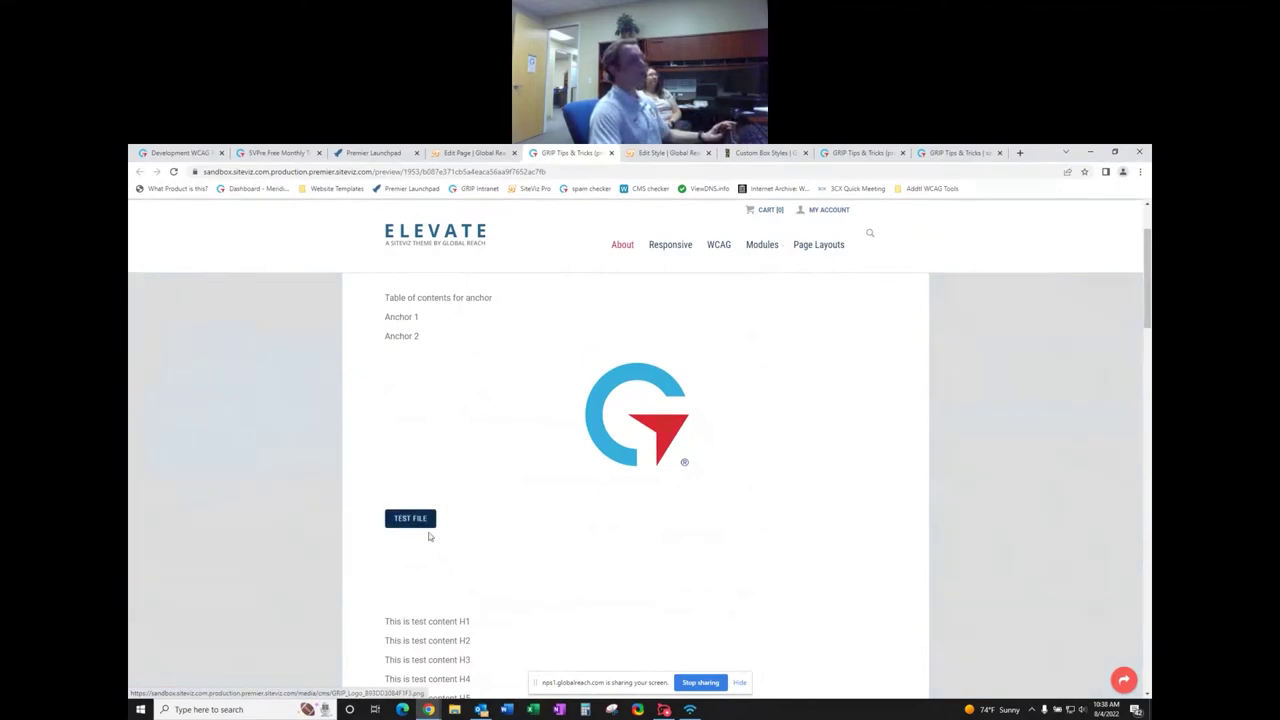
{"action": "scroll", "coordinate": [551, 569], "scroll_direction": "down", "scroll_amount": 5}
{"action": "scroll", "coordinate": [552, 570], "scroll_direction": "down", "scroll_amount": 5}
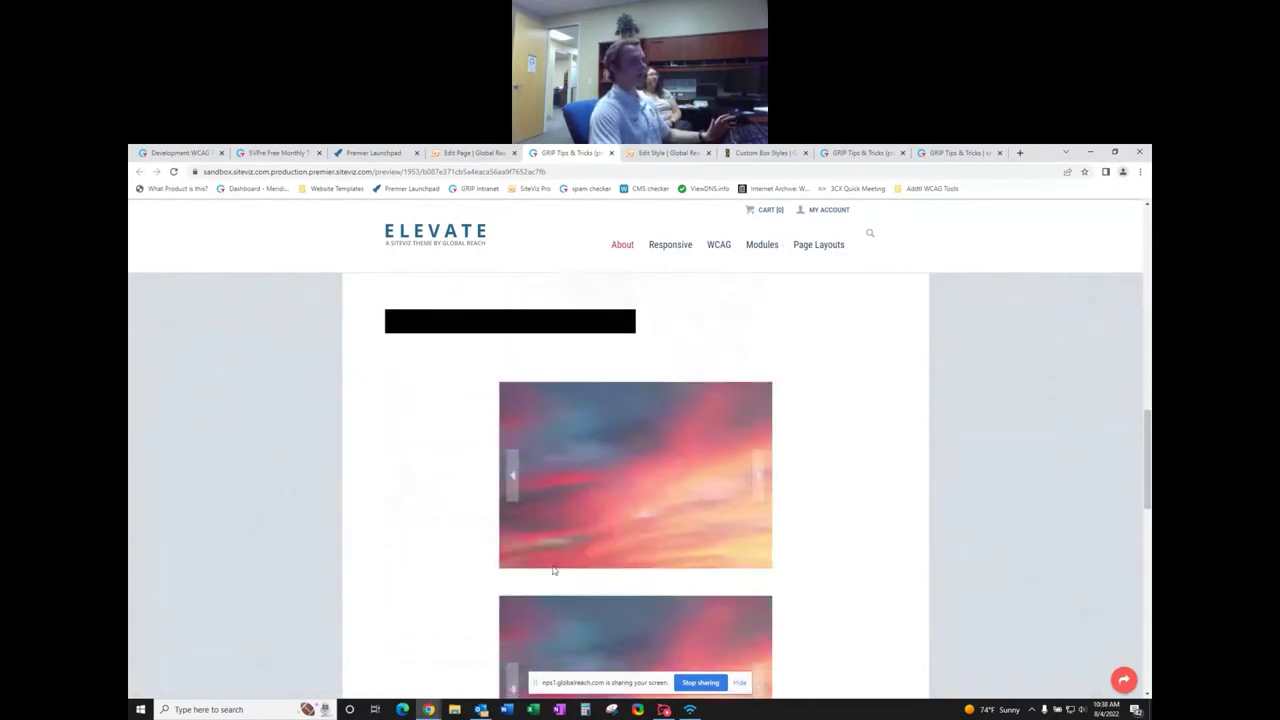
{"action": "scroll", "coordinate": [552, 570], "scroll_direction": "up", "scroll_amount": 3}
- Return to the page editor and review the "Table of contents for anchor" and "Anchor 1" lines above the logo
{"action": "left_click", "coordinate": [462, 152]}
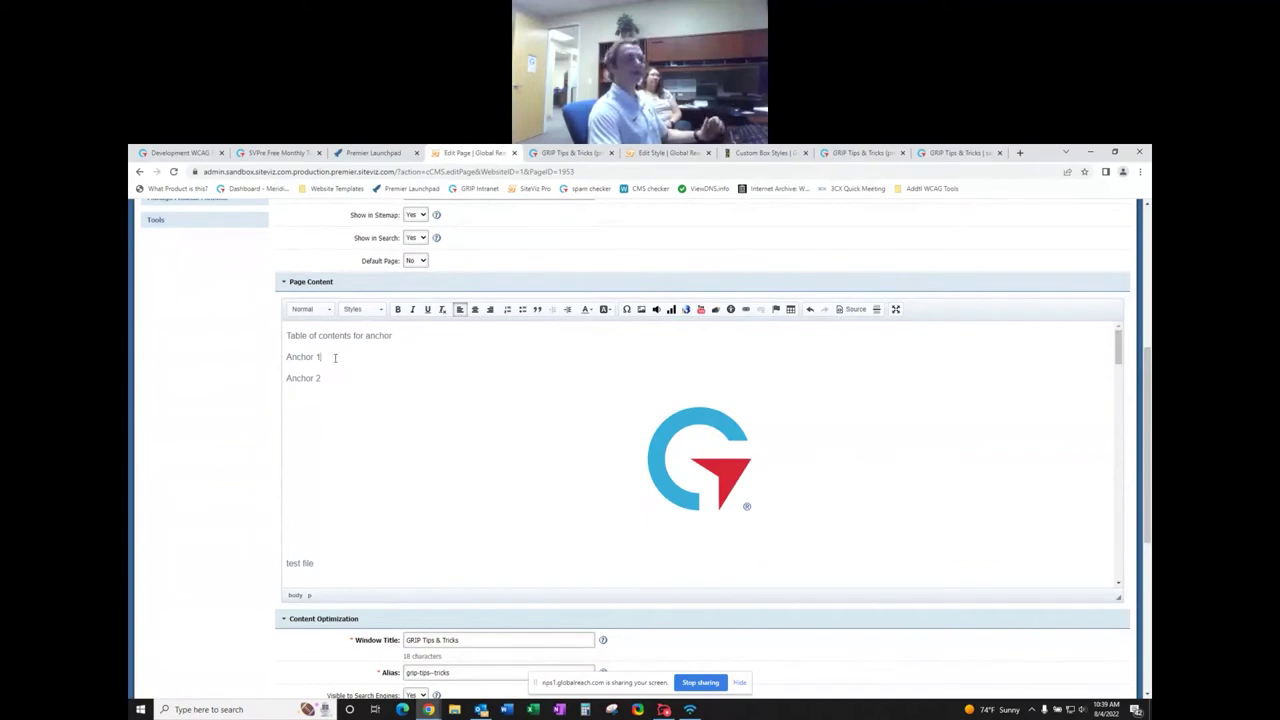
{"action": "left_click_drag", "start_coordinate": [335, 357], "coordinate": [286, 357]}
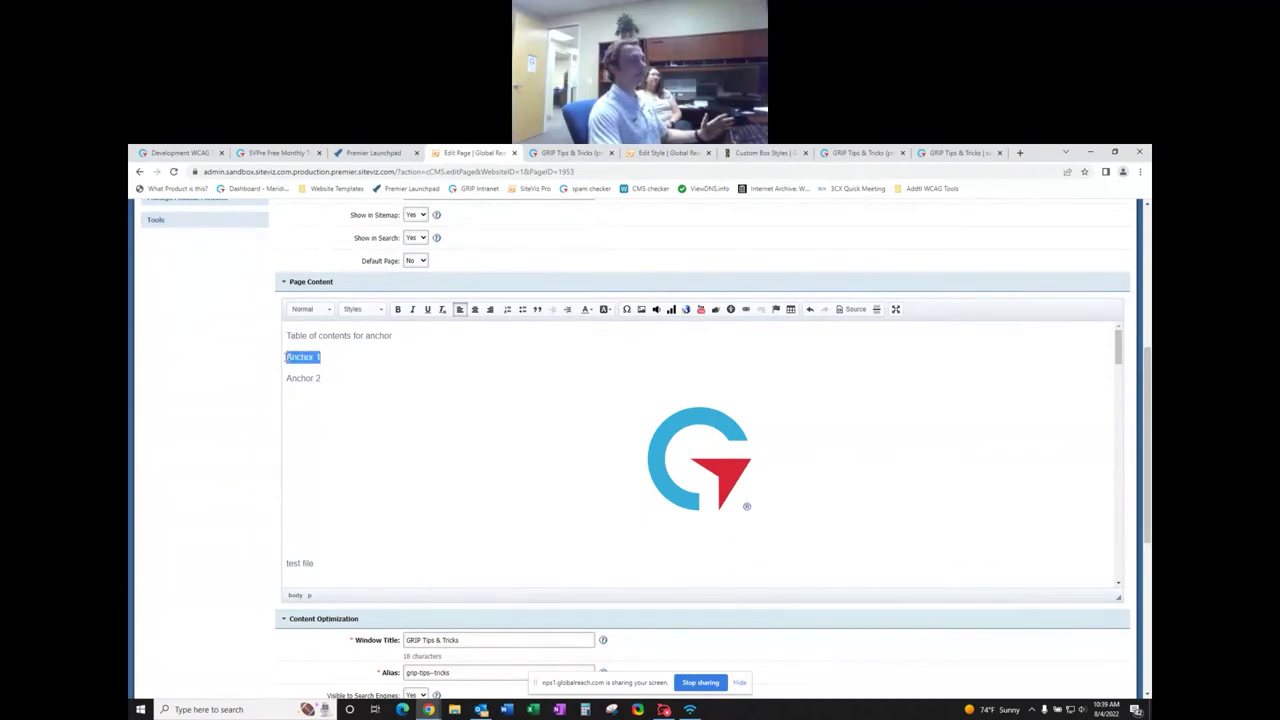
{"action": "left_click", "coordinate": [358, 366]}
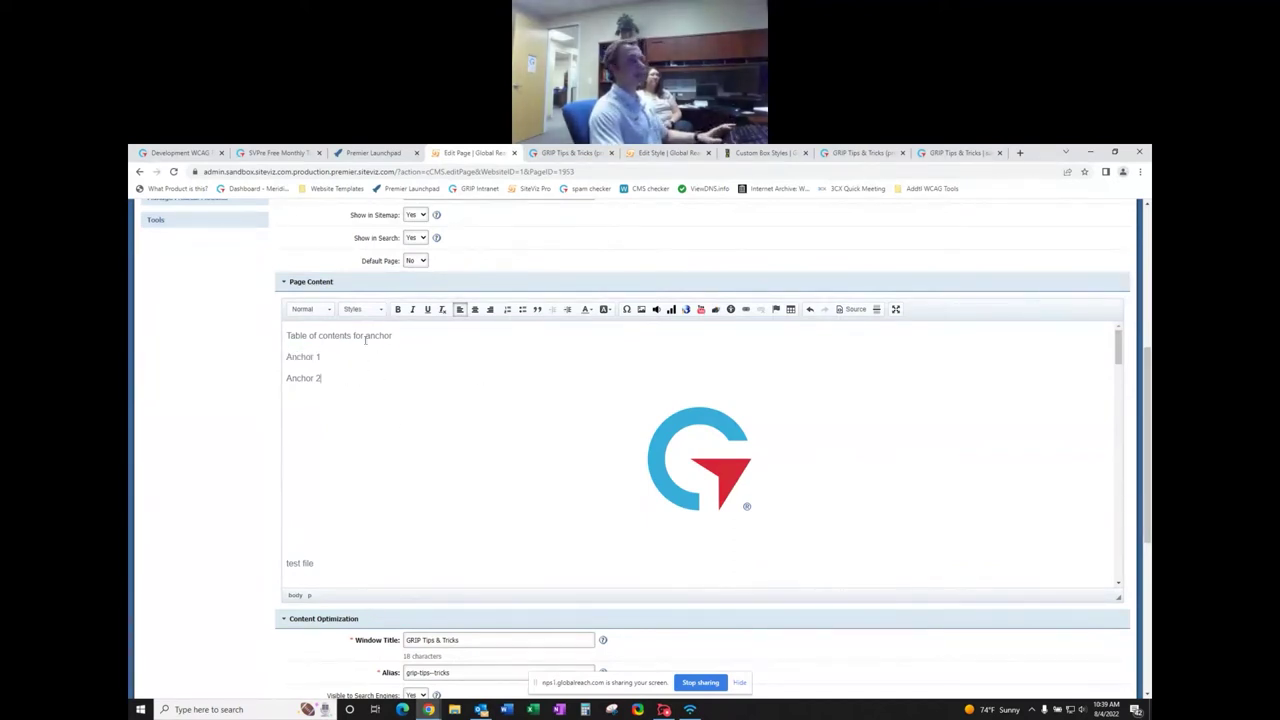
{"action": "left_click_drag", "start_coordinate": [392, 337], "coordinate": [286, 337]}
{"action": "left_click", "coordinate": [349, 362]}
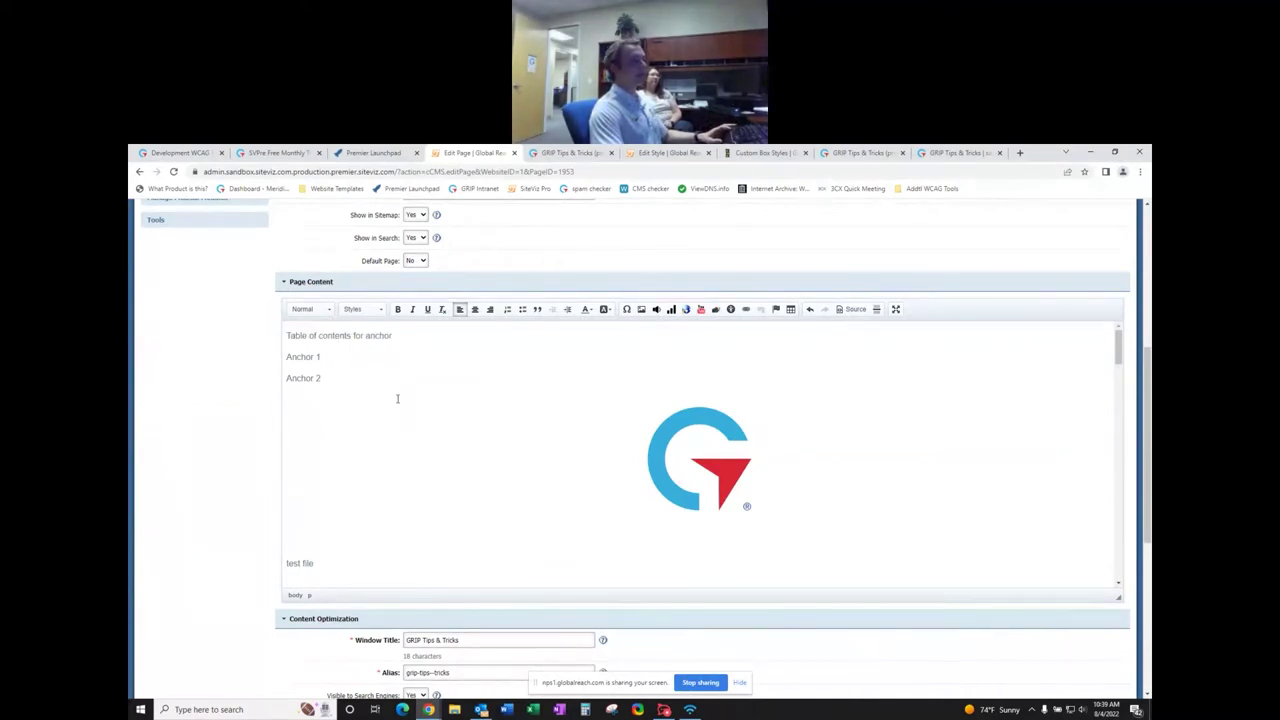
- Turn the "Anchor Destination 1" line above the test paragraphs at the end of the page content into an anchor named 1
{"action": "scroll", "coordinate": [397, 399], "scroll_direction": "down", "scroll_amount": 15}
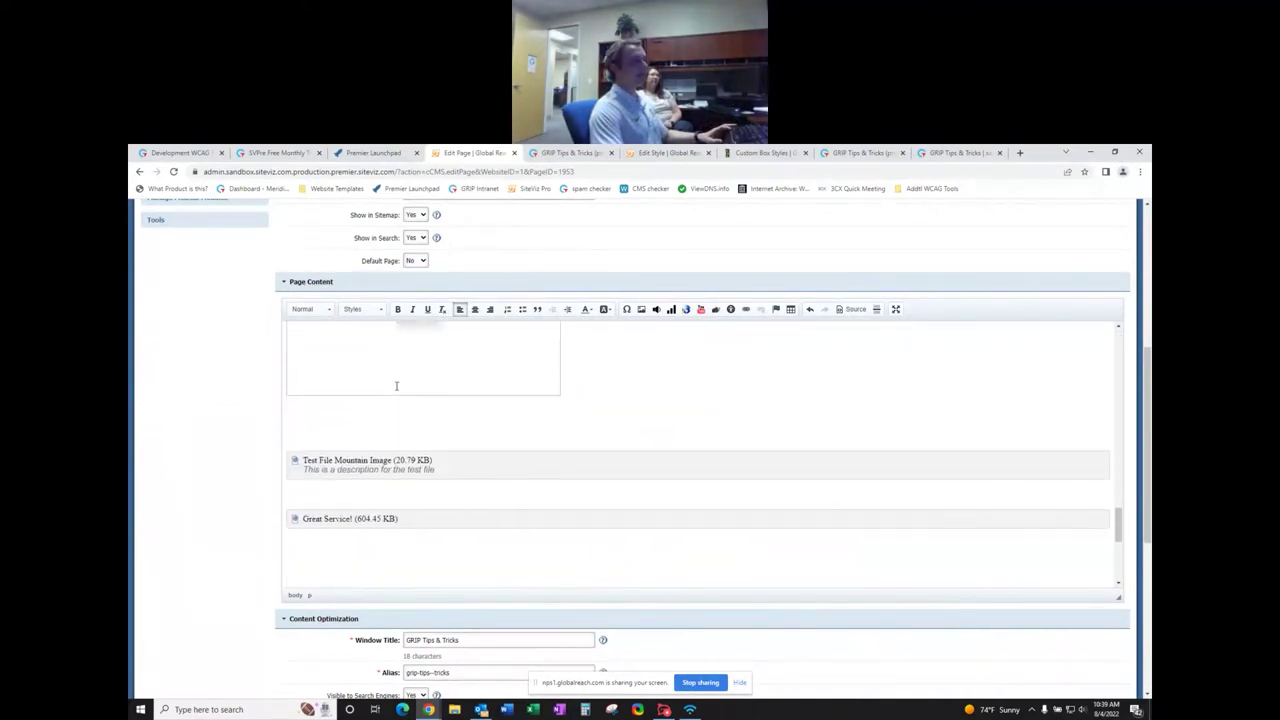
{"action": "scroll", "coordinate": [396, 385], "scroll_direction": "down", "scroll_amount": 5}
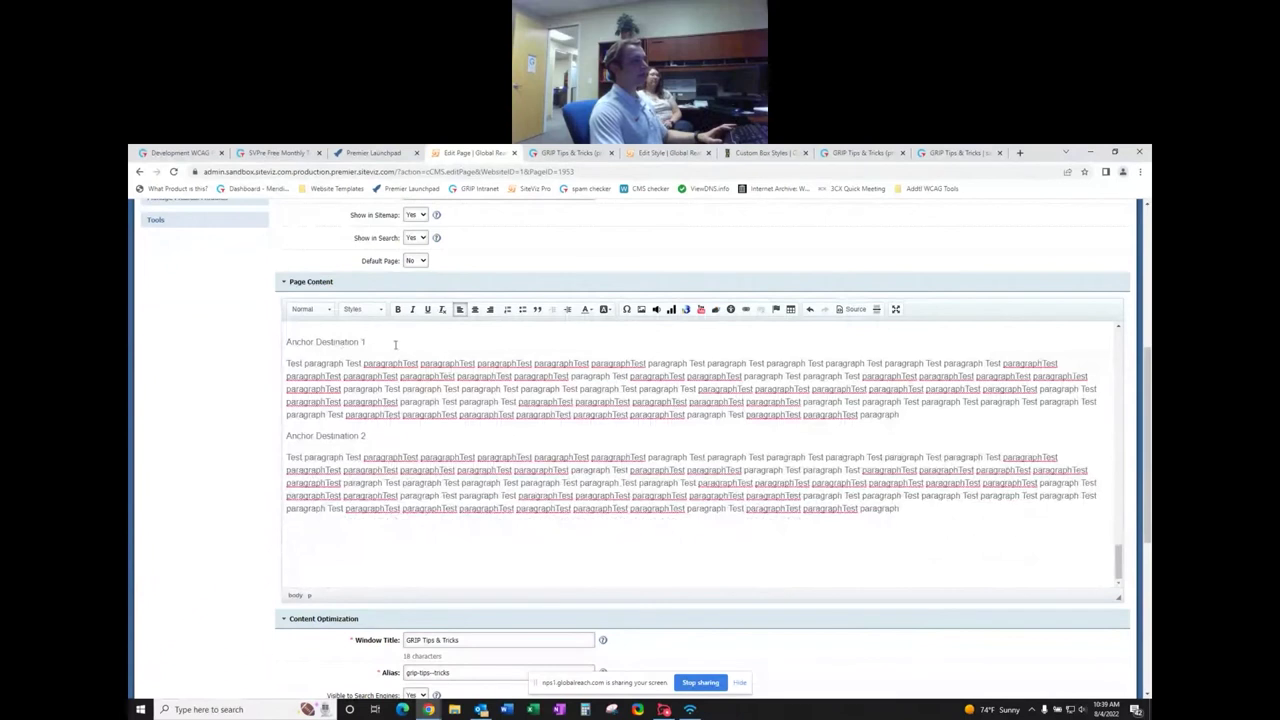
{"action": "scroll", "coordinate": [413, 460], "scroll_direction": "up", "scroll_amount": 1}
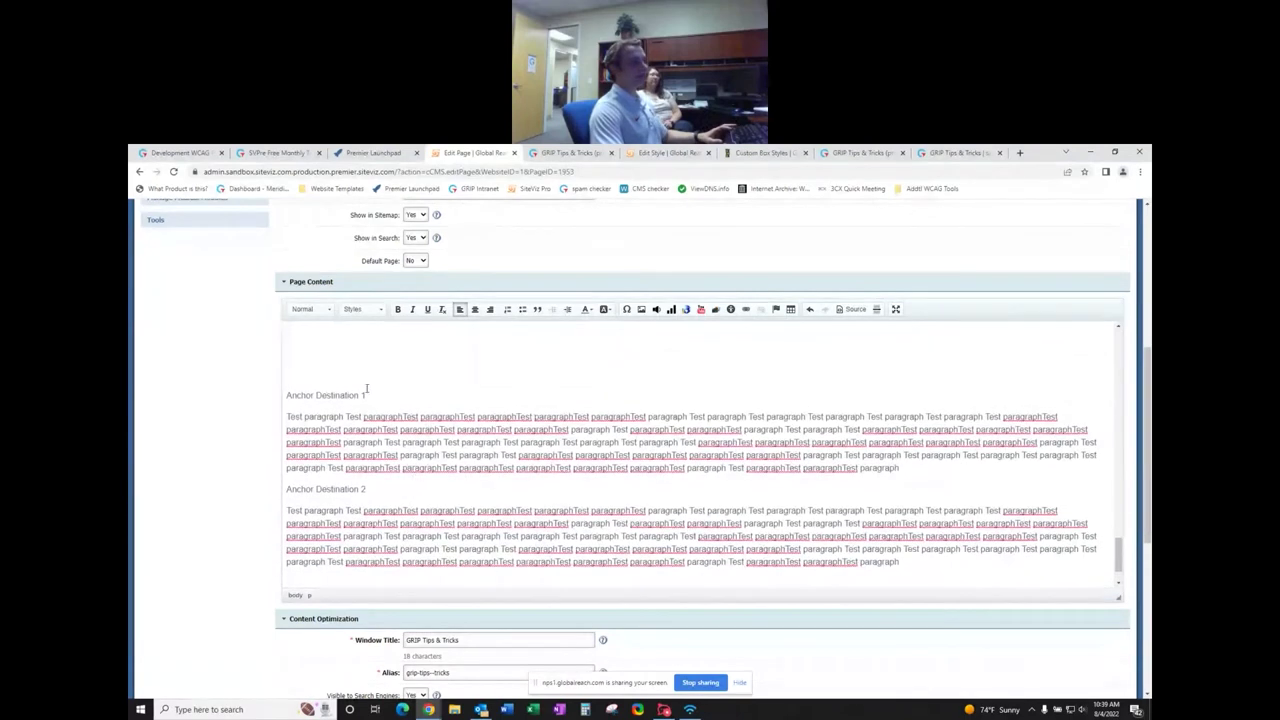
{"action": "left_click_drag", "start_coordinate": [380, 395], "coordinate": [284, 395]}
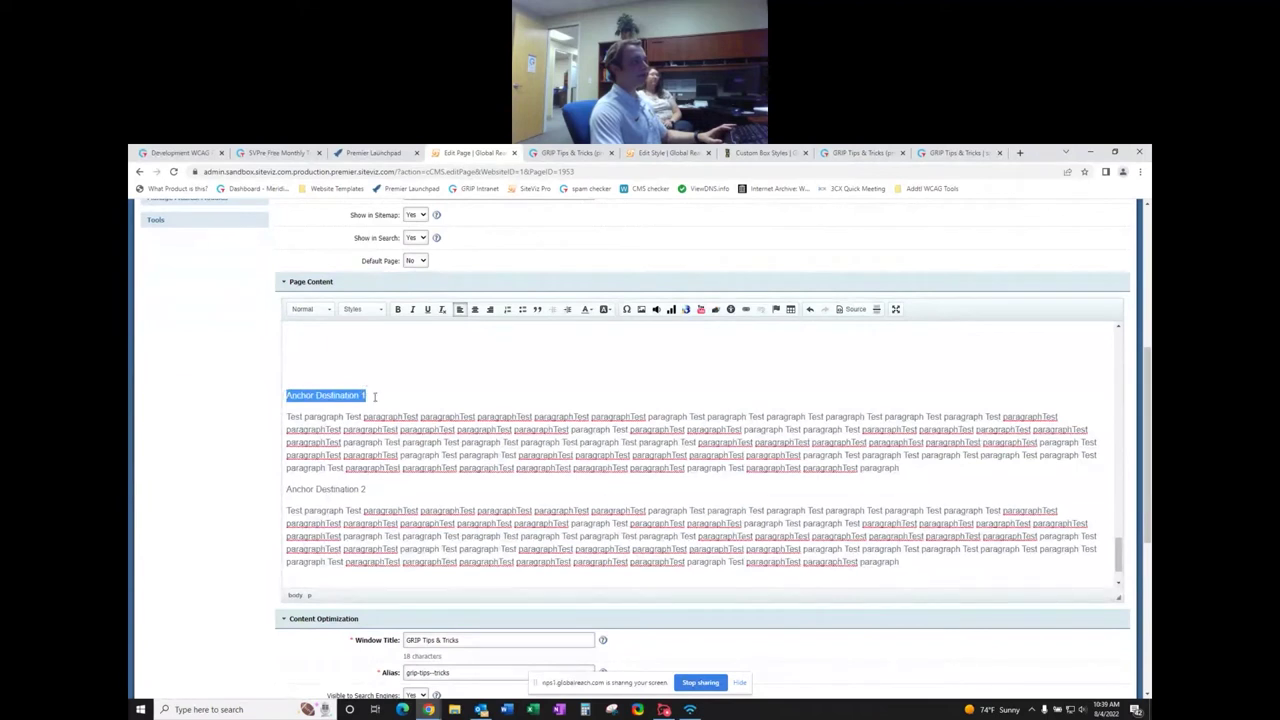
{"action": "left_click", "coordinate": [775, 310]}
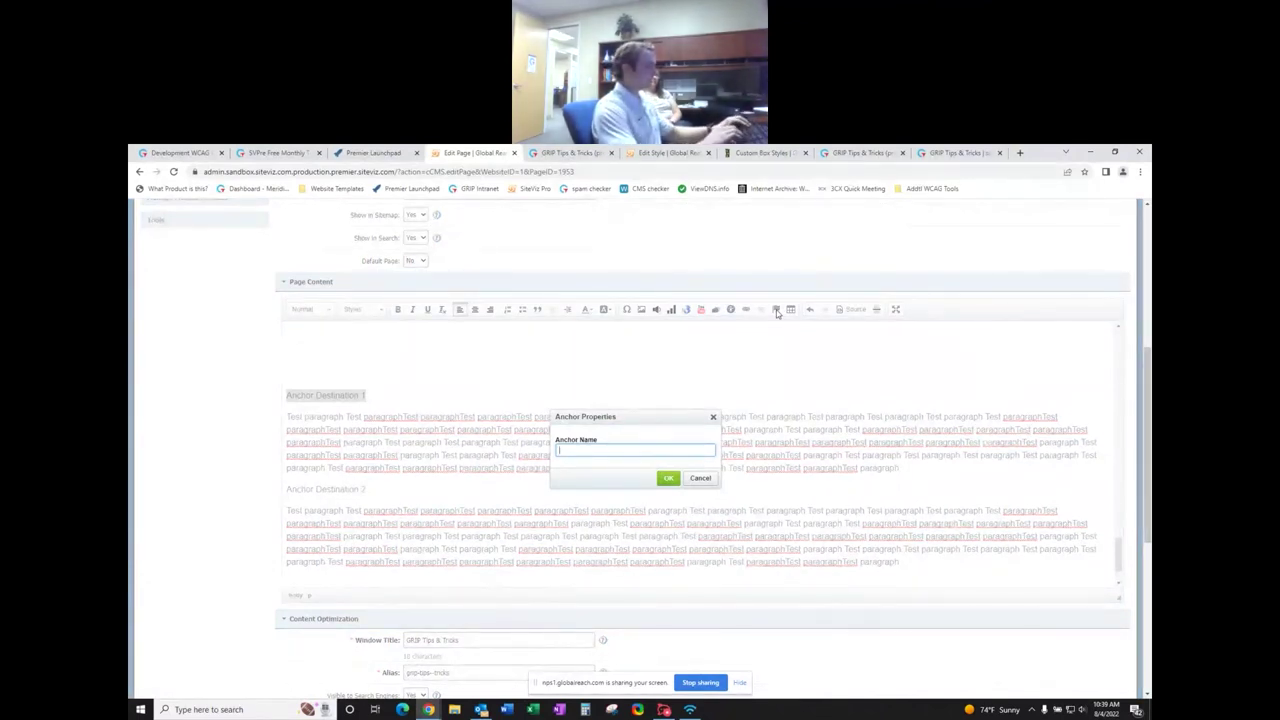
{"action": "type", "text": "t"}
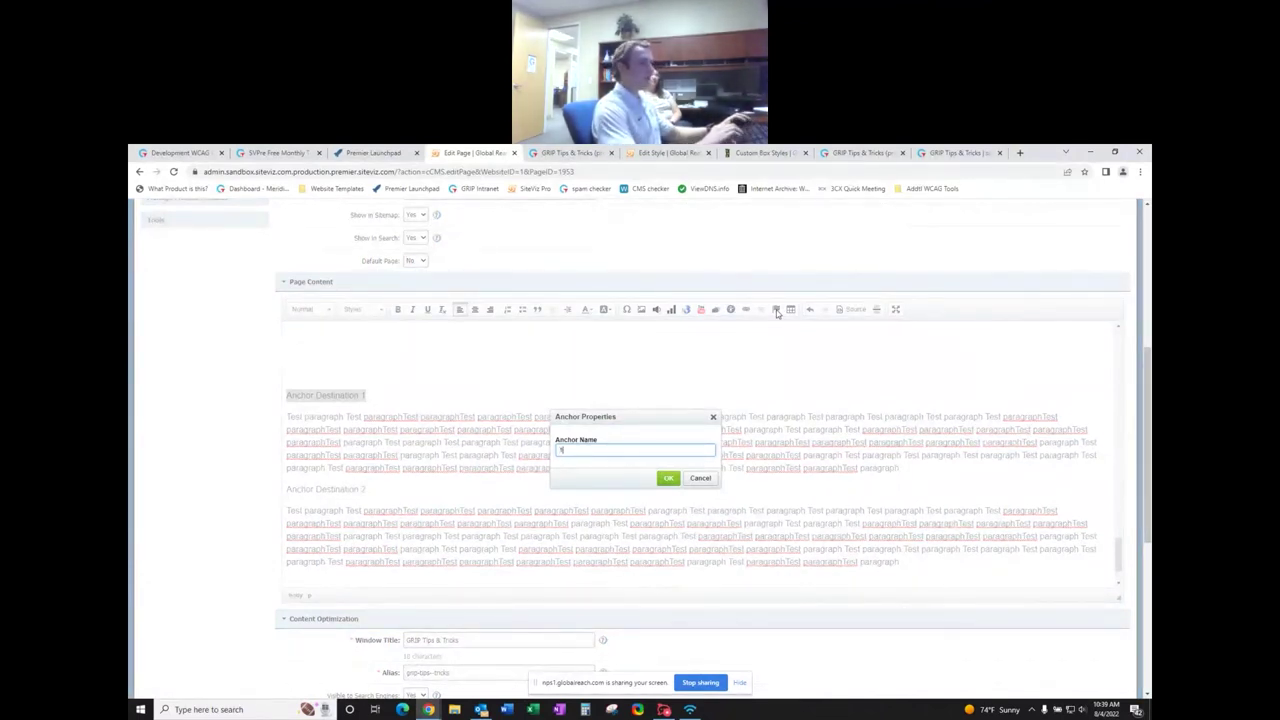
{"action": "left_click", "coordinate": [666, 478]}
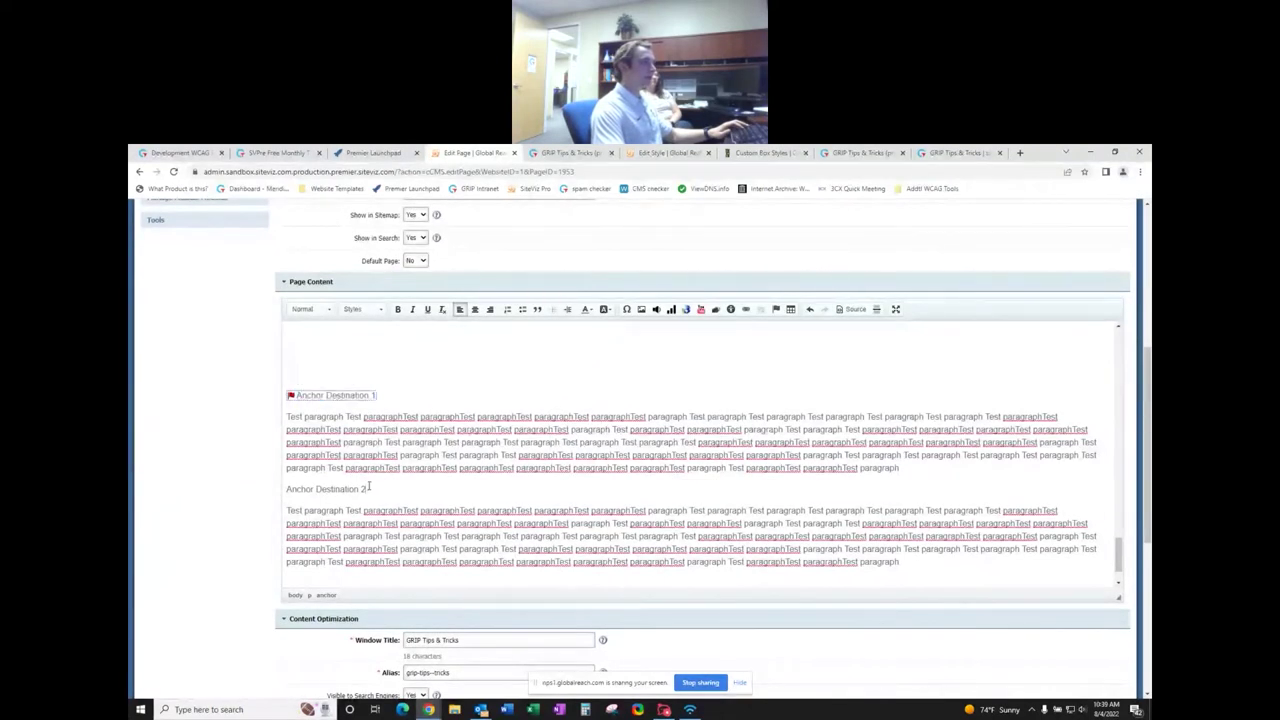
- Turn the "Anchor Destination 2" line into an anchor named 2
{"action": "left_click_drag", "start_coordinate": [369, 486], "coordinate": [286, 487]}
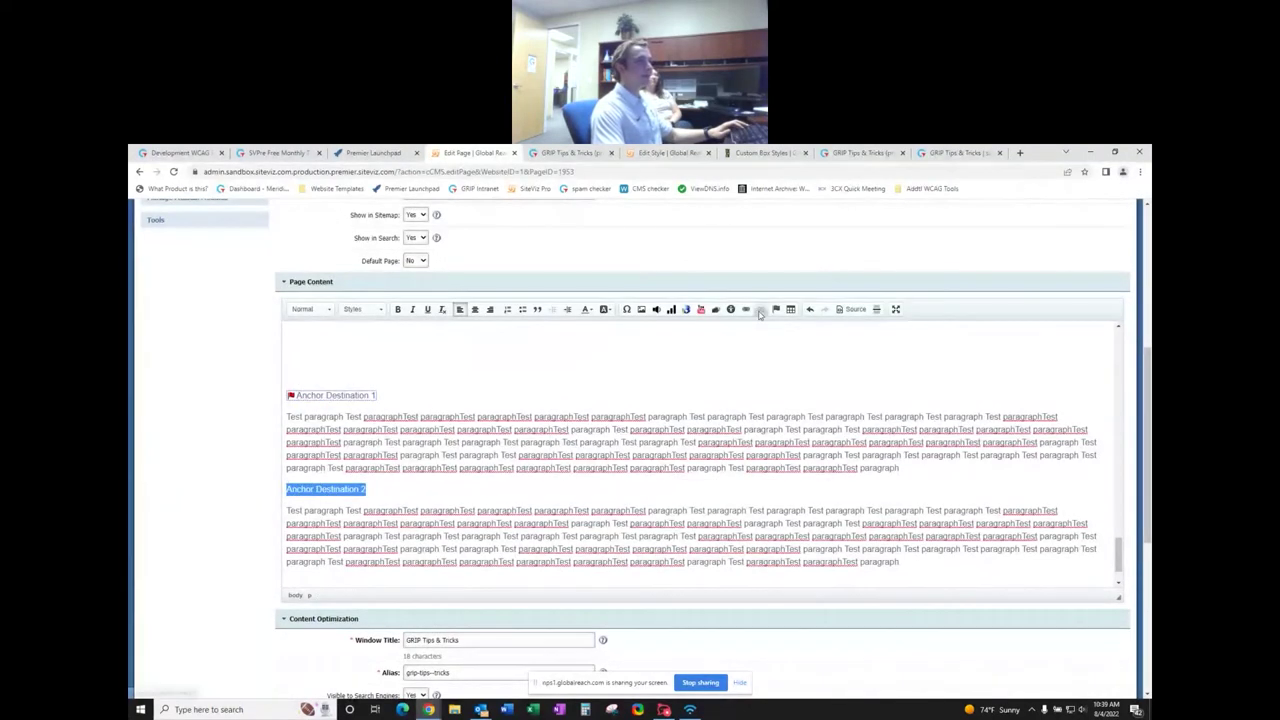
{"action": "left_click", "coordinate": [776, 310]}
{"action": "type", "text": "2"}
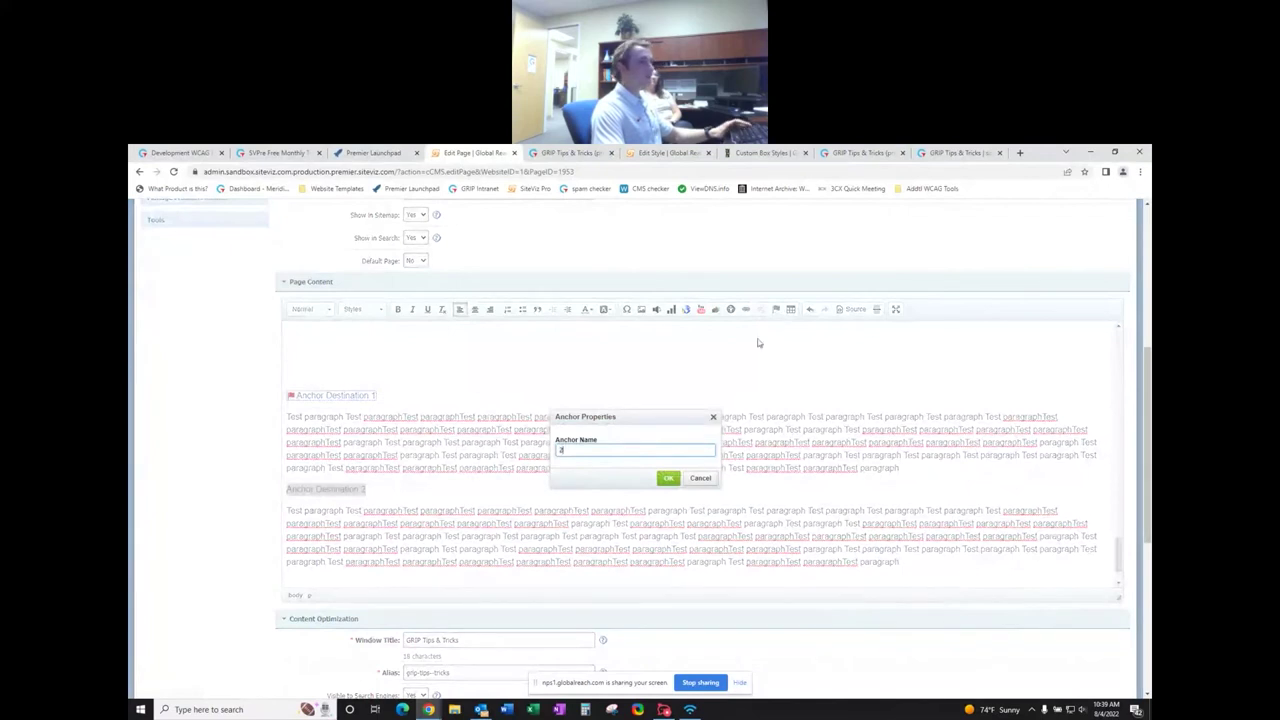
{"action": "left_click", "coordinate": [668, 478]}
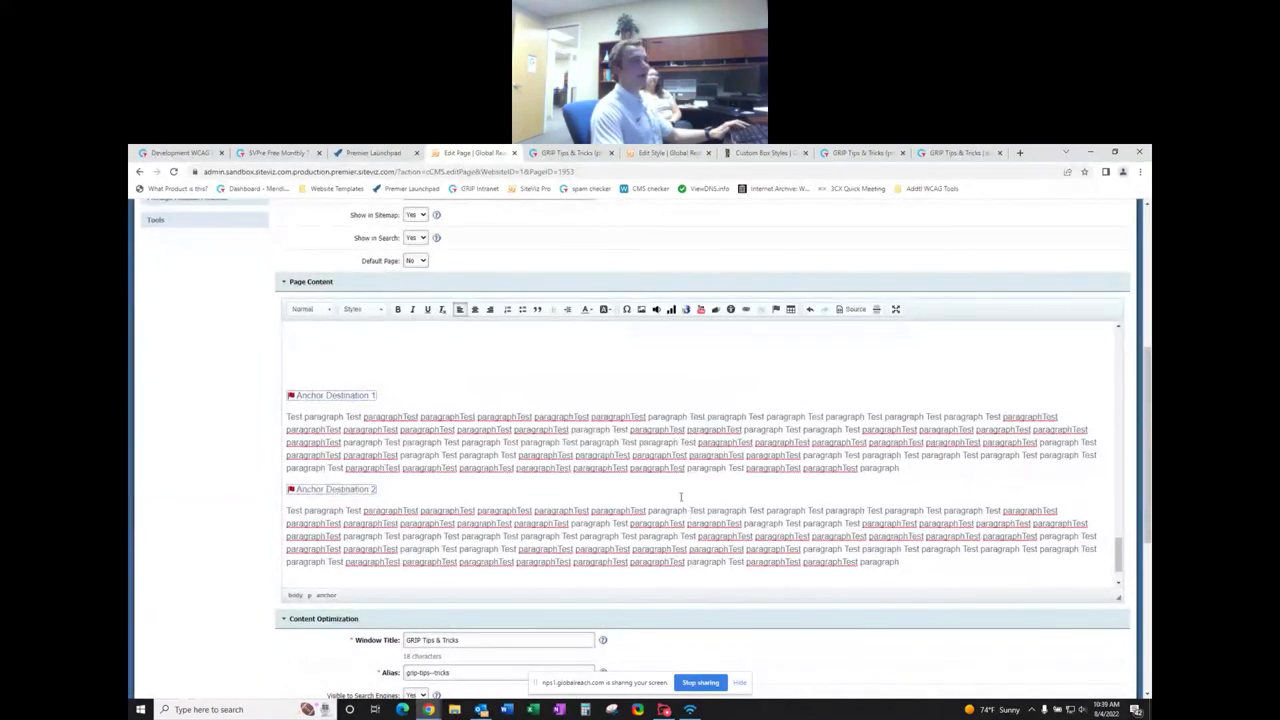
- Link the "Anchor 1" line in the table of contents above the logo to the in-text anchor named 1
{"action": "scroll", "coordinate": [668, 490], "scroll_direction": "up", "scroll_amount": 10}
{"action": "scroll", "coordinate": [670, 483], "scroll_direction": "up", "scroll_amount": 15}
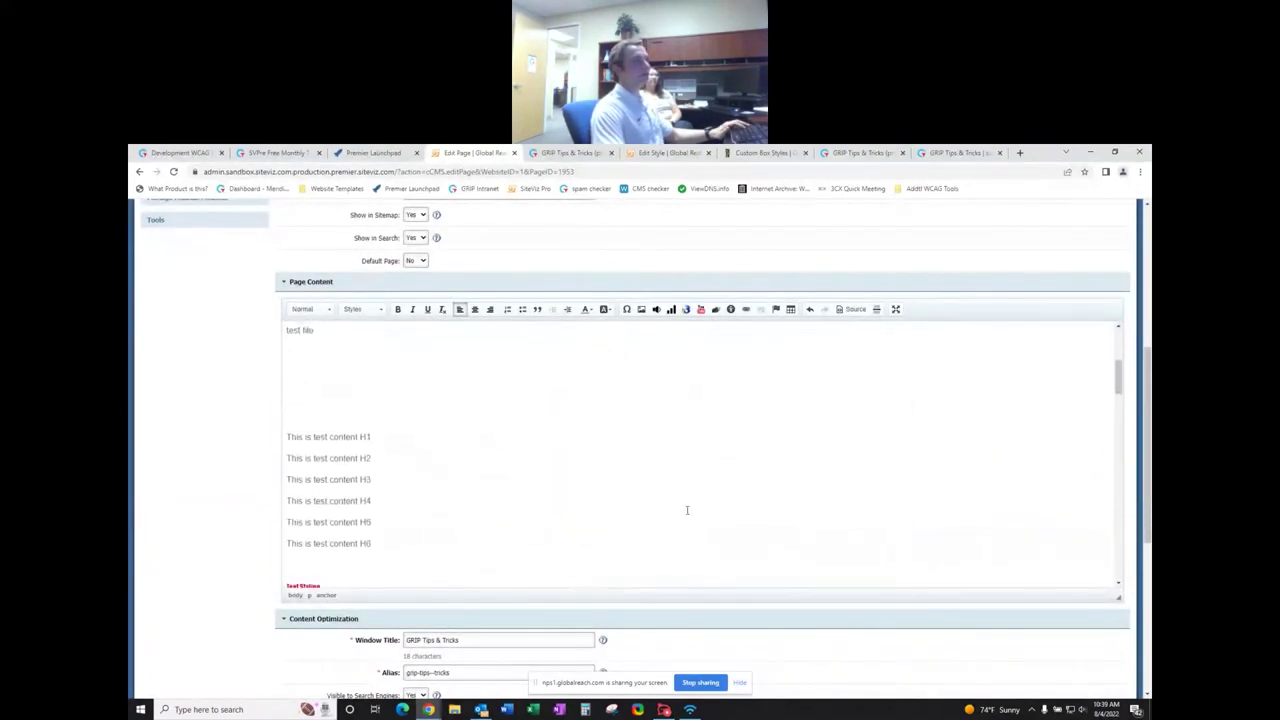
{"action": "scroll", "coordinate": [291, 527], "scroll_direction": "down", "scroll_amount": 3}
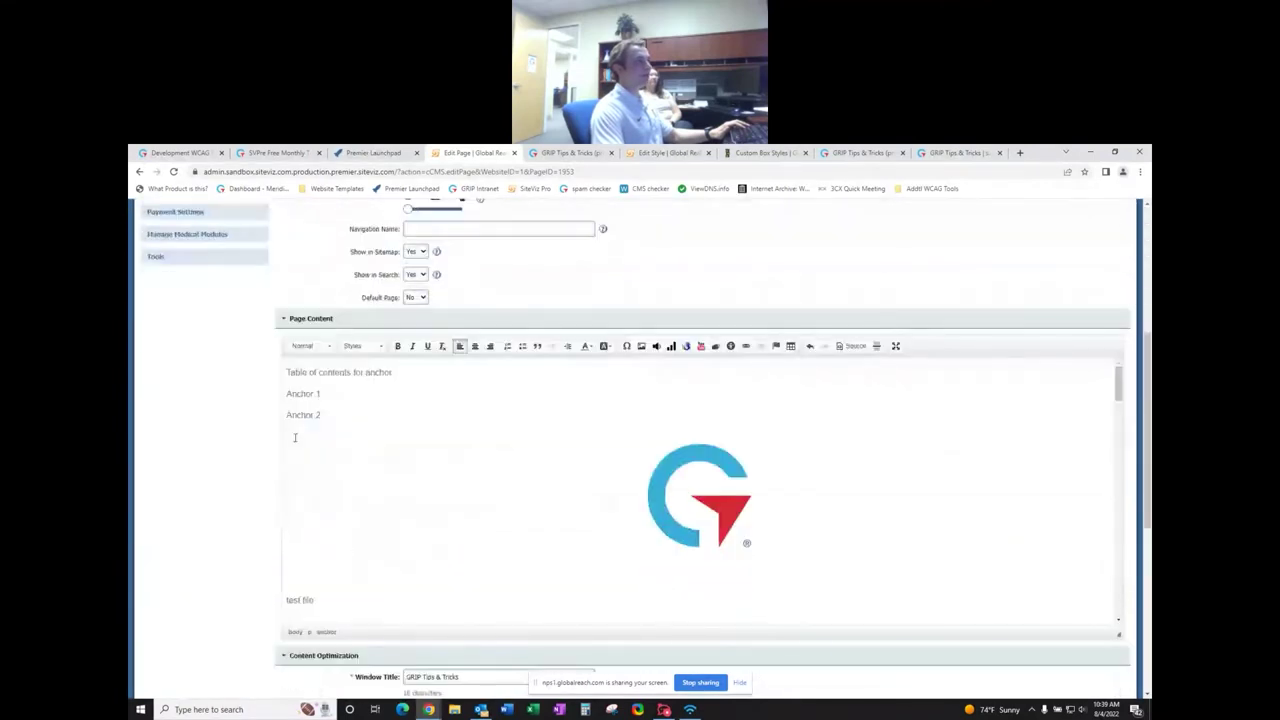
{"action": "left_click_drag", "start_coordinate": [320, 393], "coordinate": [281, 393]}
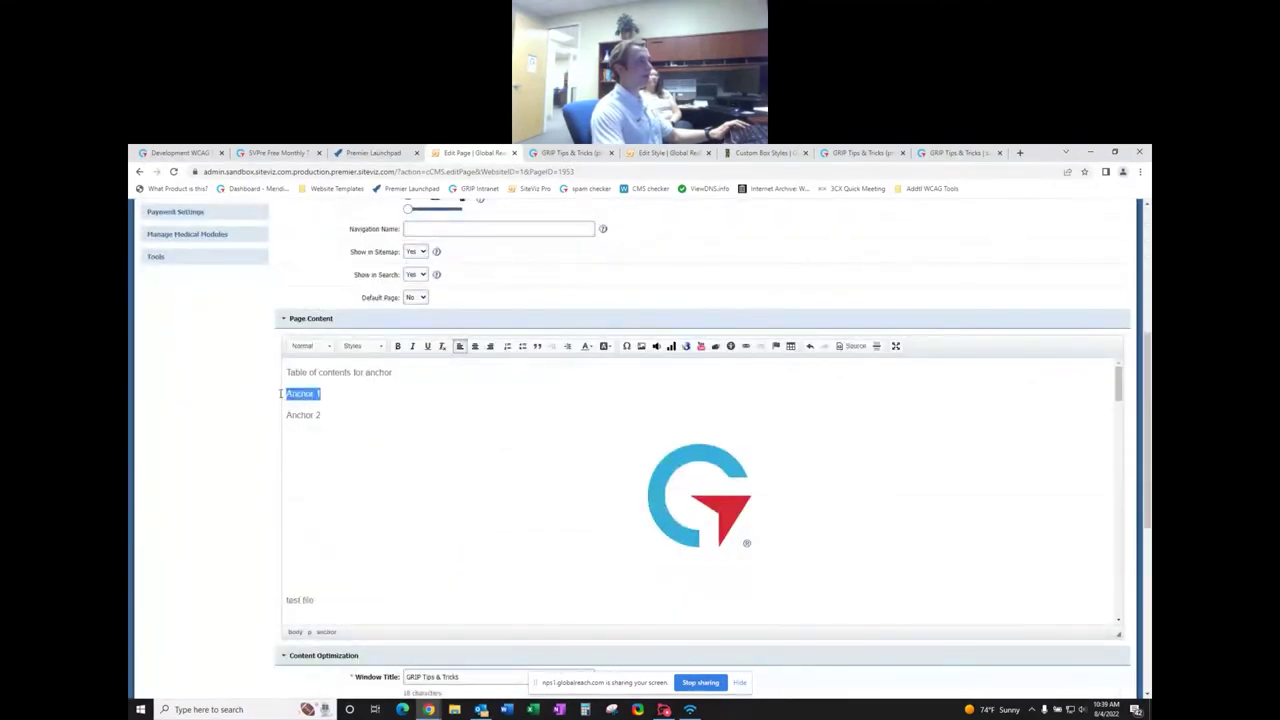
{"action": "left_click", "coordinate": [745, 347]}
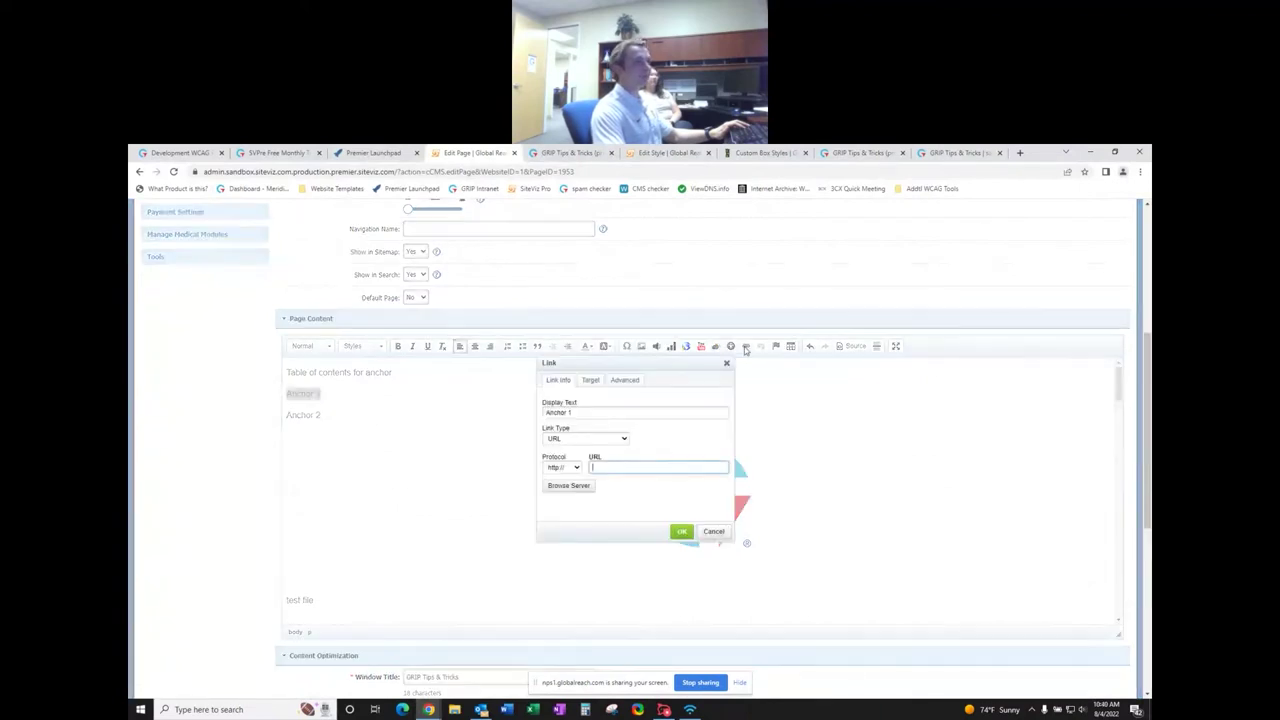
{"action": "left_click", "coordinate": [613, 441]}
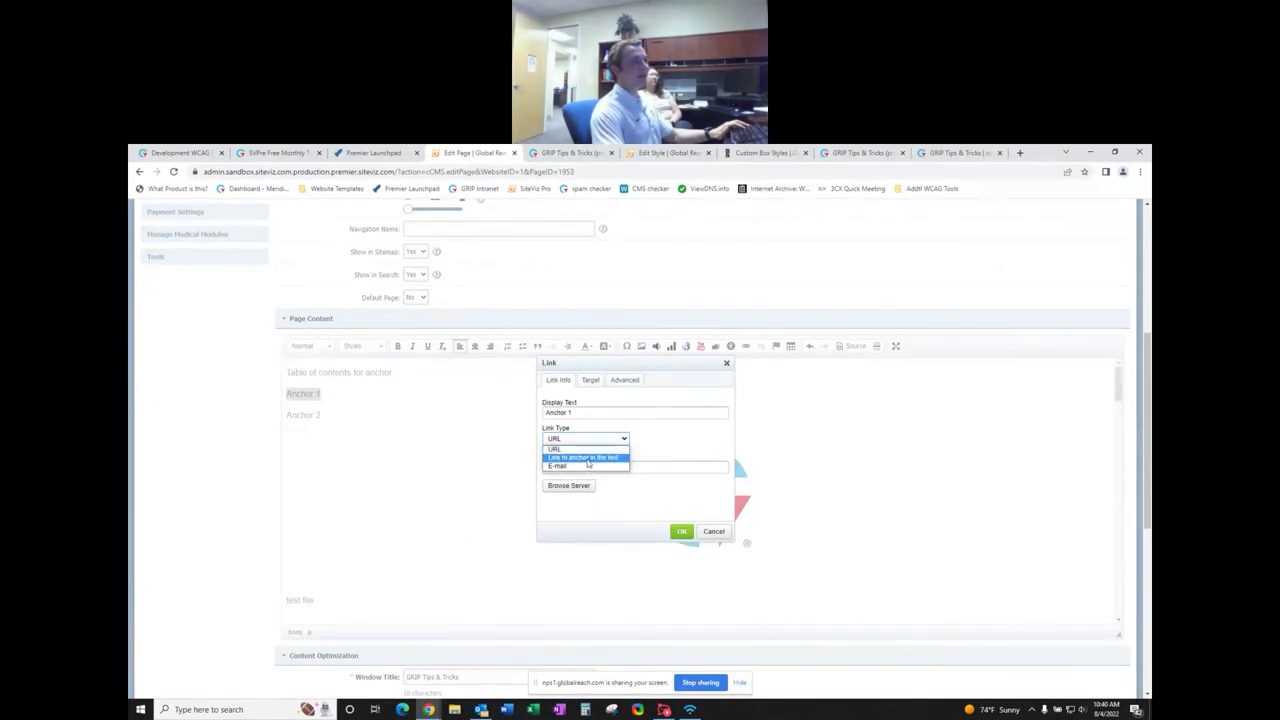
{"action": "left_click", "coordinate": [588, 458]}
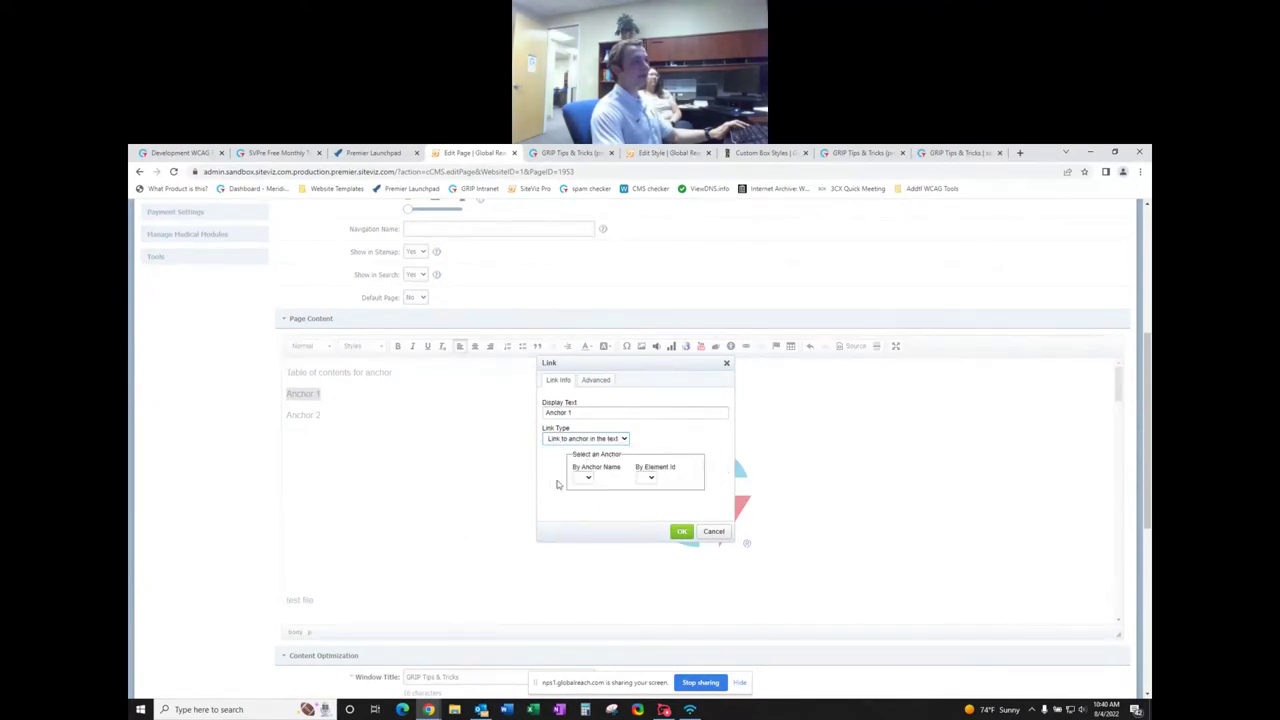
{"action": "left_click", "coordinate": [585, 478]}
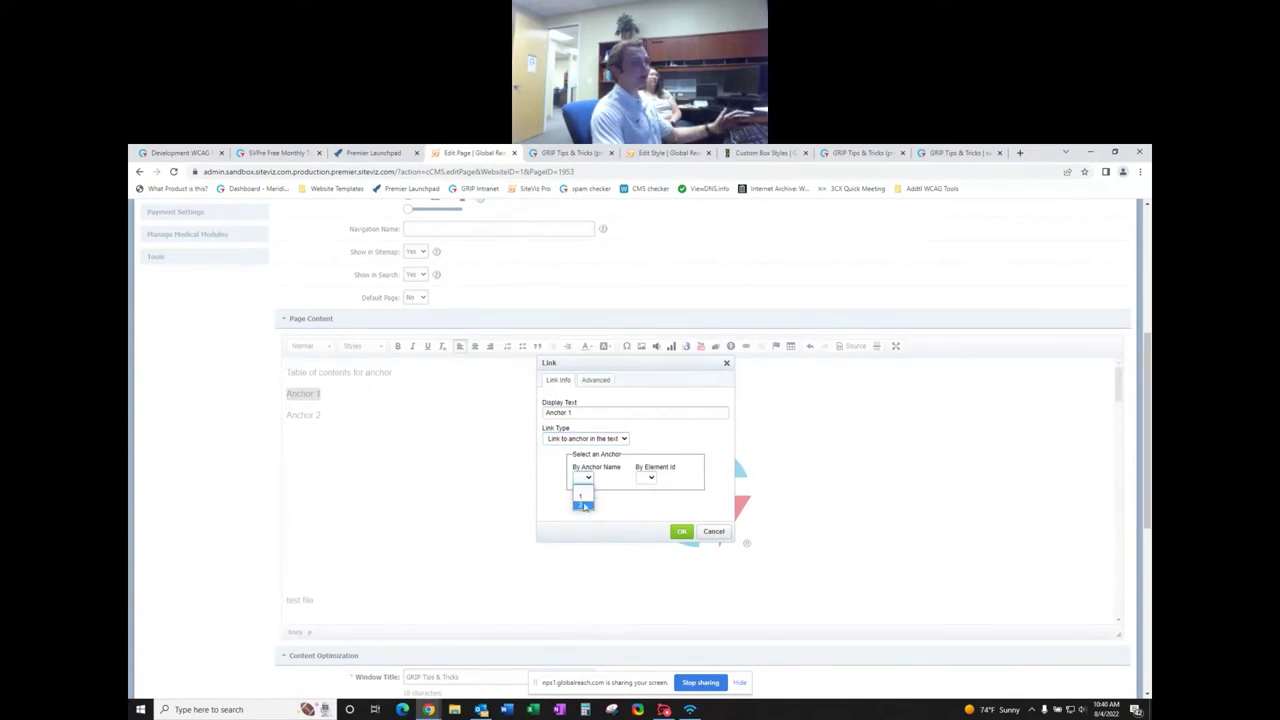
{"action": "left_click", "coordinate": [583, 498]}
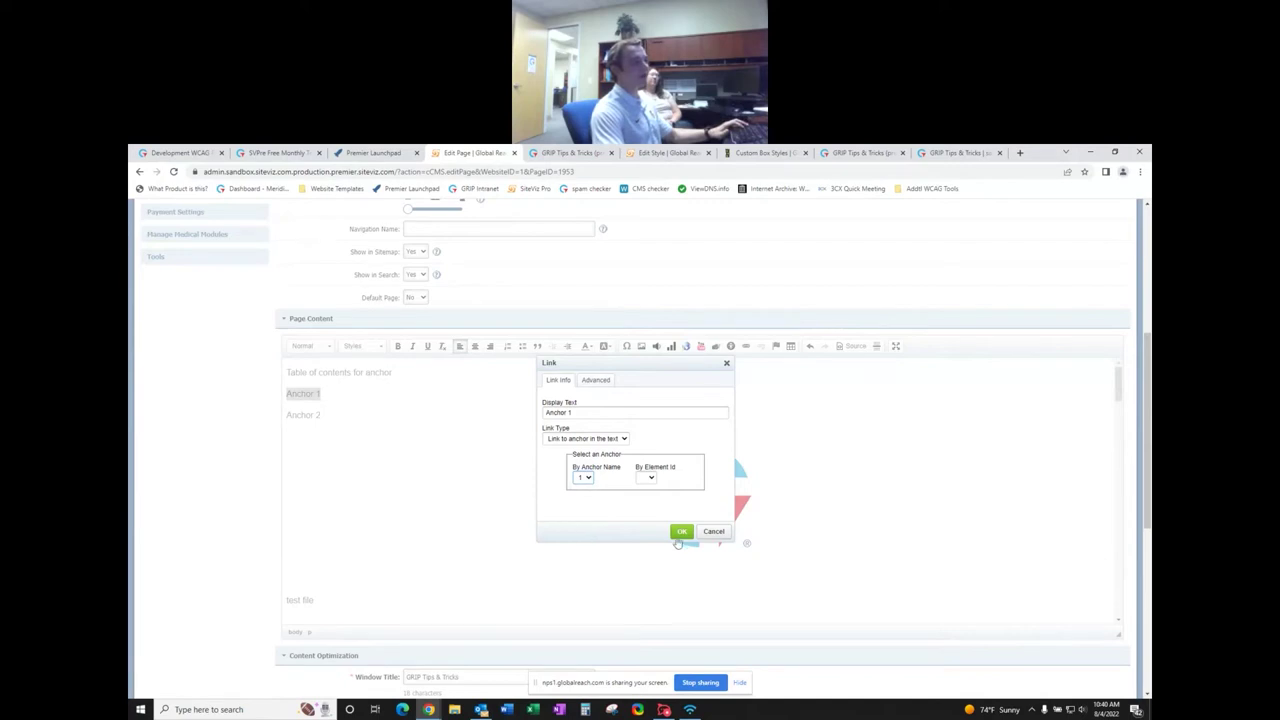
{"action": "left_click", "coordinate": [680, 533]}
- Link the "Anchor 2" line in the table of contents to the in-text anchor named 2
{"action": "left_click", "coordinate": [338, 402]}
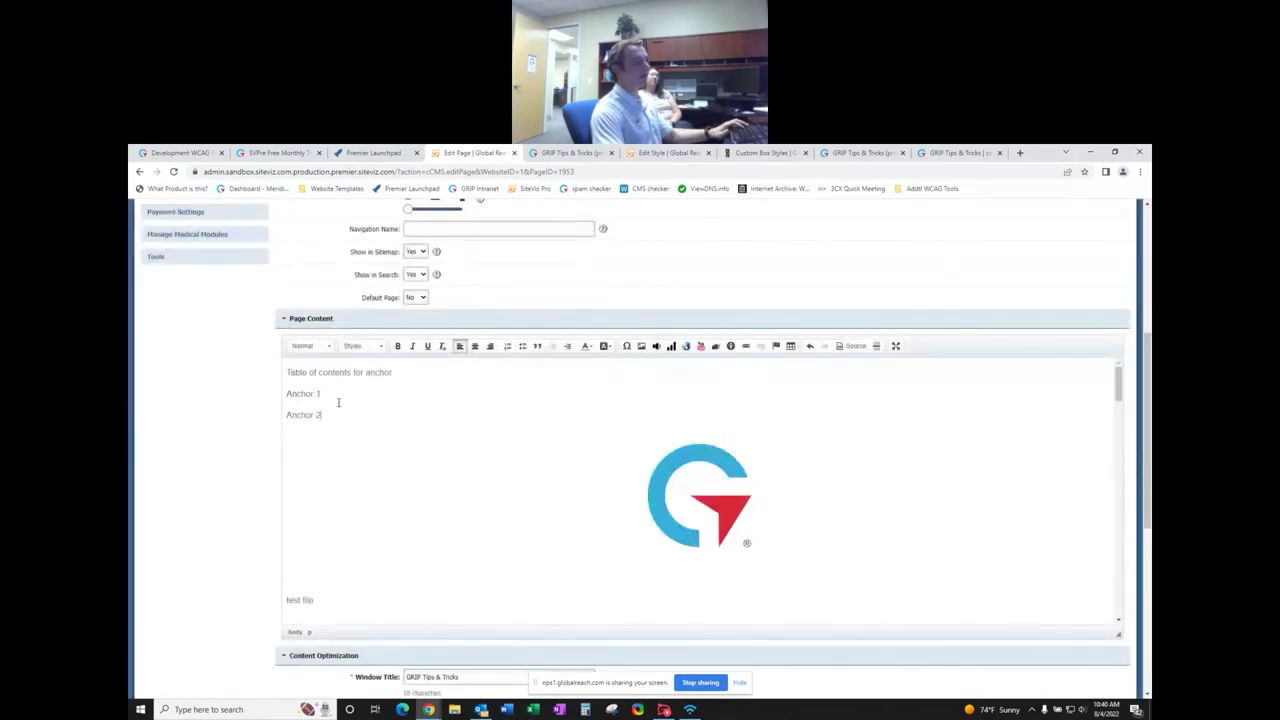
{"action": "left_click_drag", "start_coordinate": [323, 394], "coordinate": [284, 415]}
{"action": "left_click", "coordinate": [775, 346]}
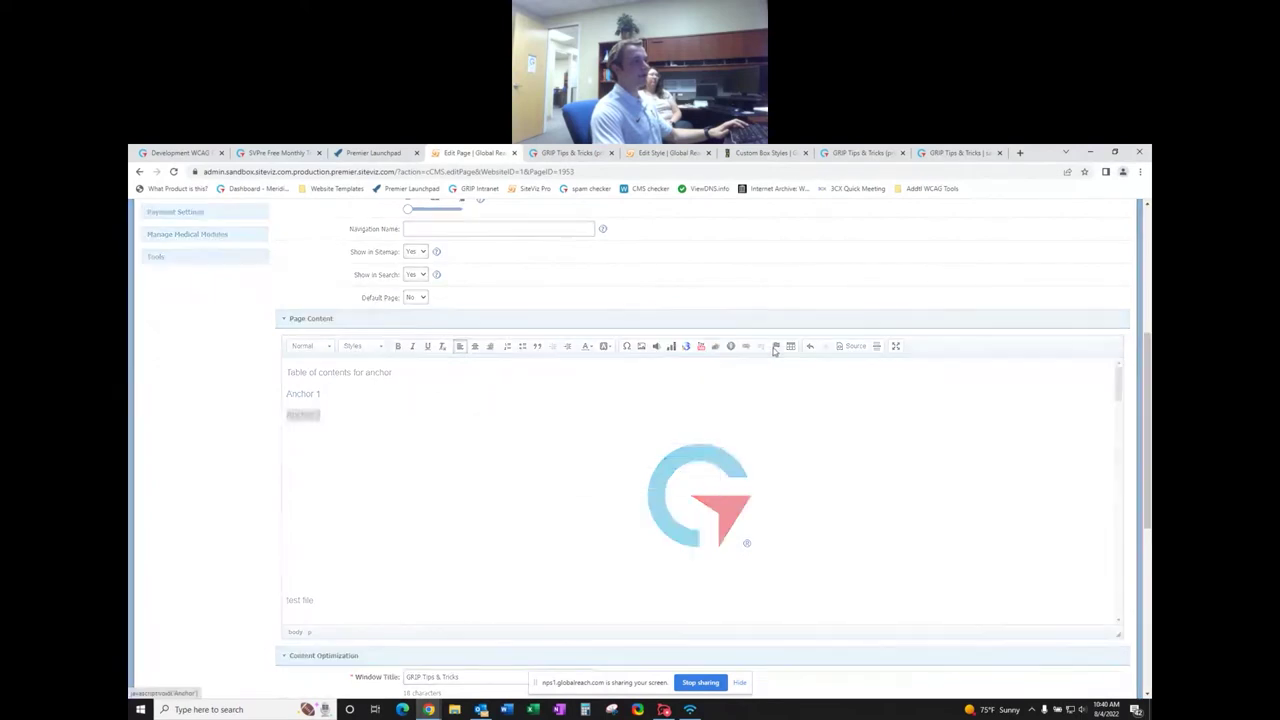
{"action": "left_click", "coordinate": [704, 478]}
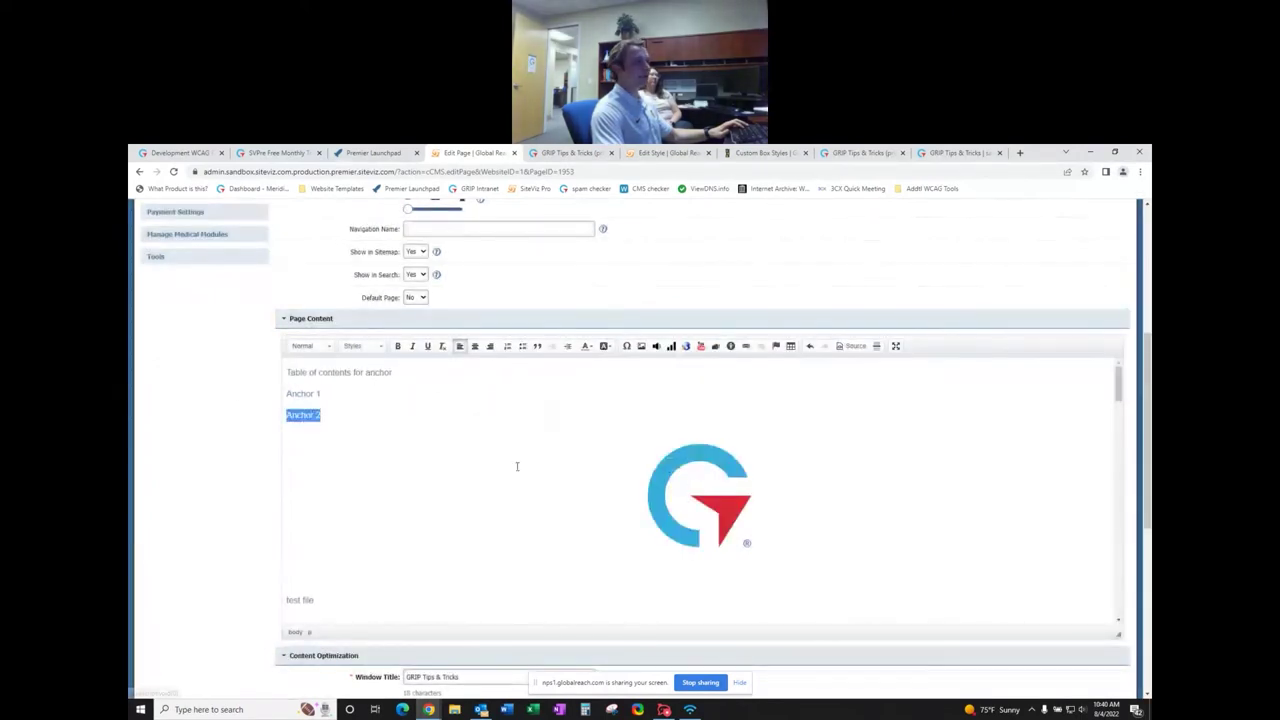
{"action": "left_click", "coordinate": [743, 347]}
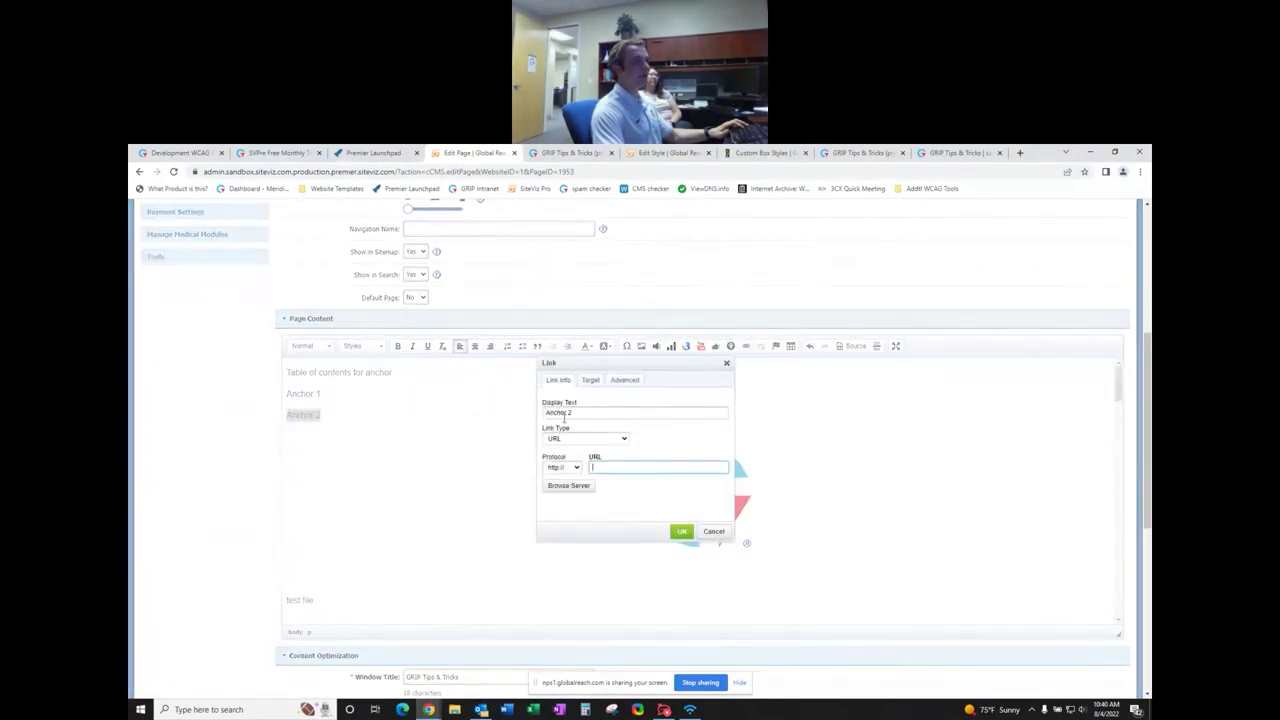
{"action": "left_click", "coordinate": [572, 439]}
{"action": "left_click", "coordinate": [582, 457]}
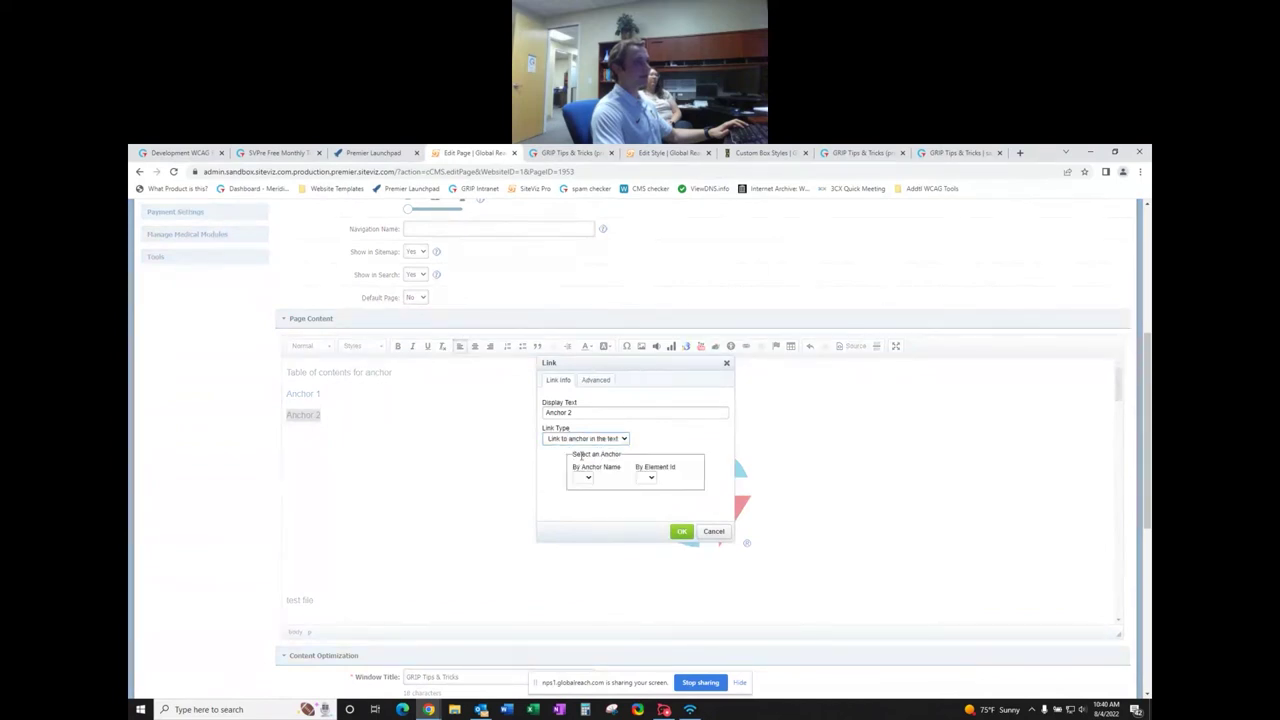
{"action": "left_click", "coordinate": [582, 478]}
{"action": "left_click", "coordinate": [580, 504]}
{"action": "left_click", "coordinate": [681, 531]}
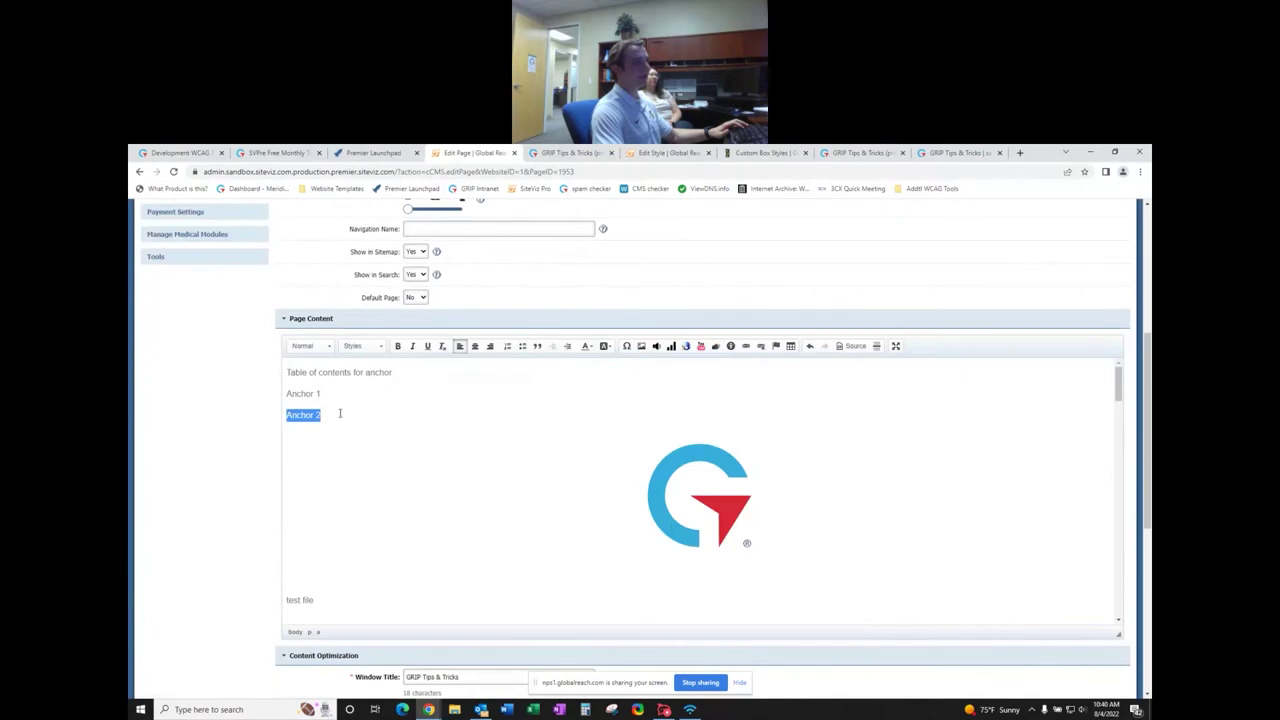
- Save and publish the page changes and open the live GRIP Tips & Tricks page from the page list
{"action": "scroll", "coordinate": [255, 467], "scroll_direction": "down", "scroll_amount": 5}
{"action": "left_click", "coordinate": [483, 662]}
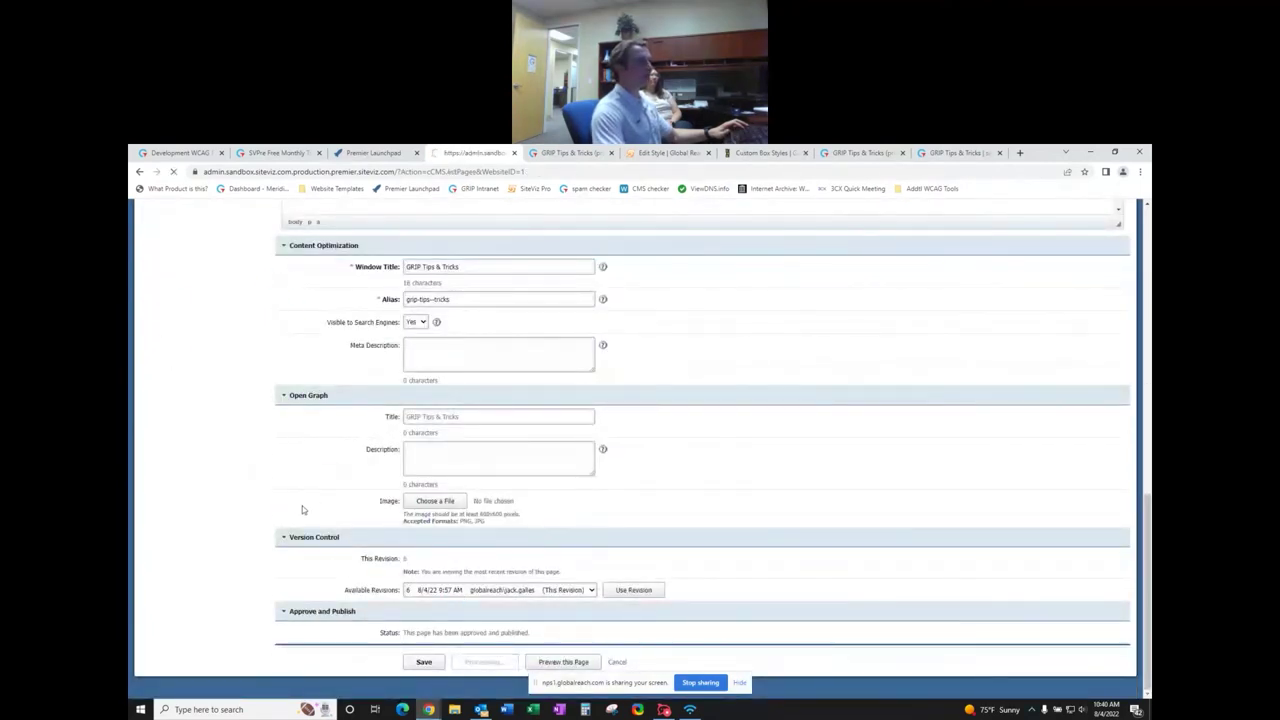
{"action": "scroll", "coordinate": [368, 469], "scroll_direction": "down", "scroll_amount": 5}
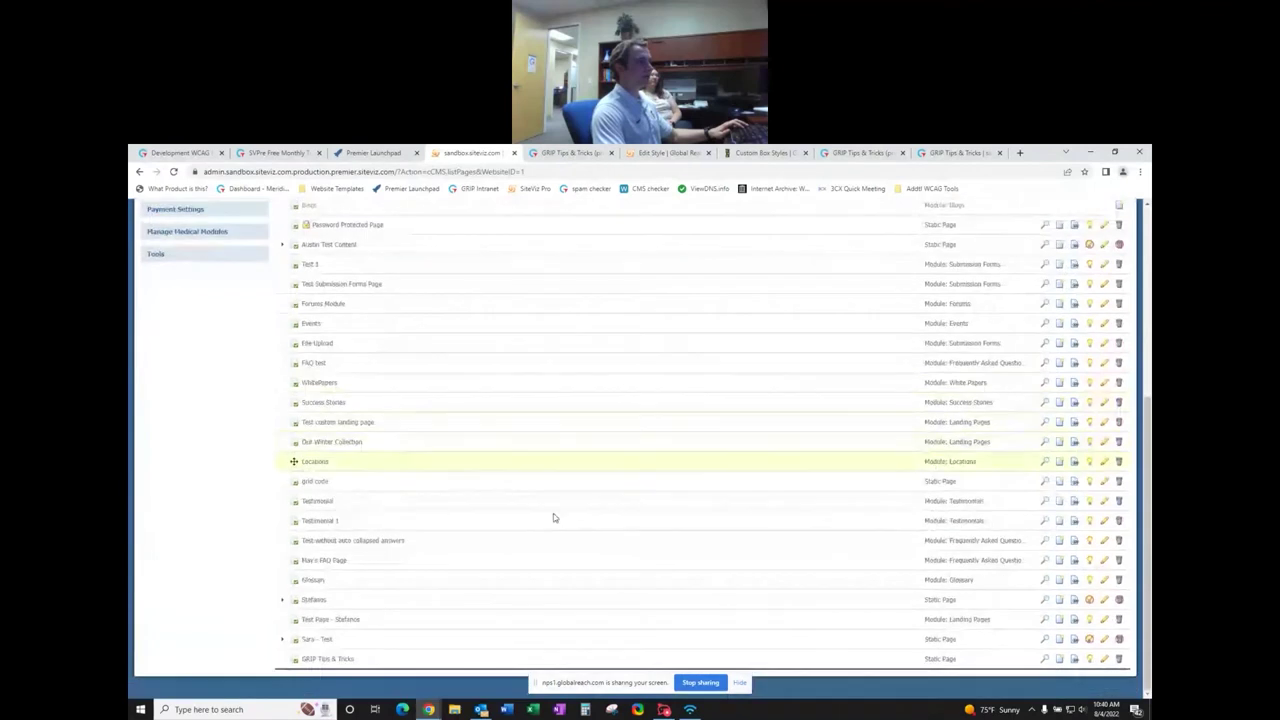
{"action": "left_click", "coordinate": [1047, 660]}
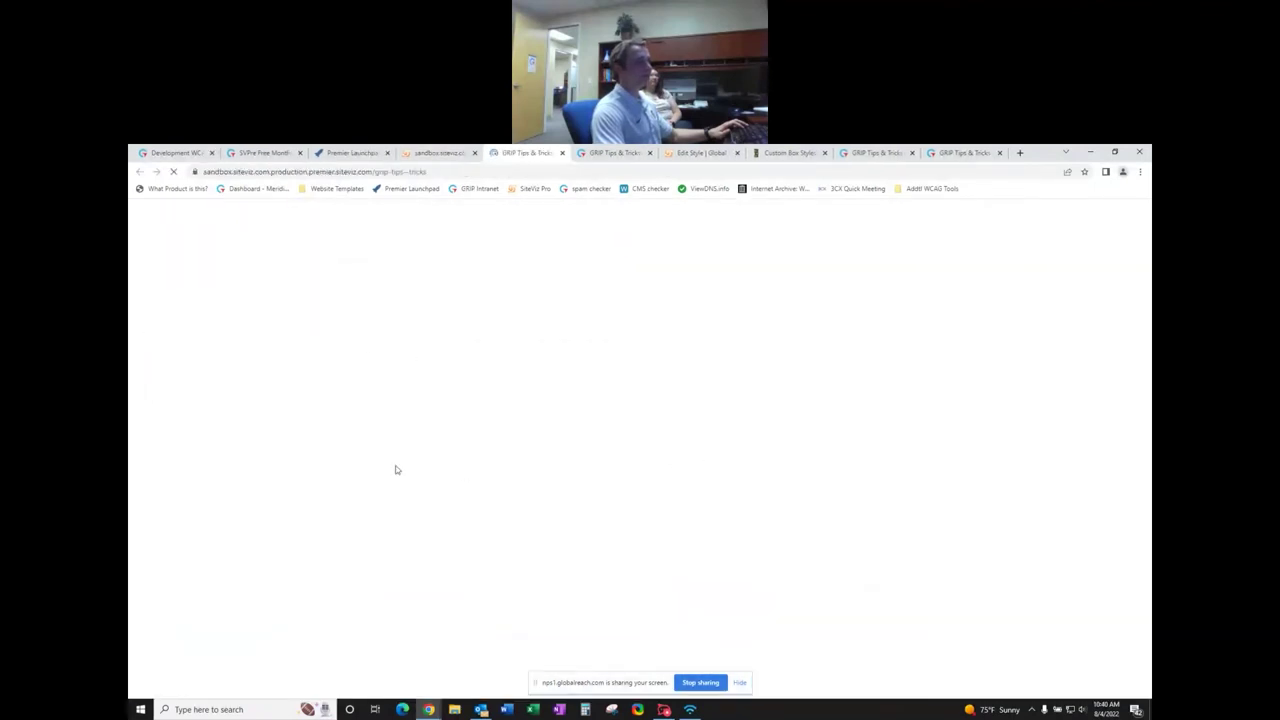
{"action": "scroll", "coordinate": [534, 491], "scroll_direction": "down", "scroll_amount": 3}
{"action": "scroll", "coordinate": [534, 492], "scroll_direction": "up", "scroll_amount": 3}
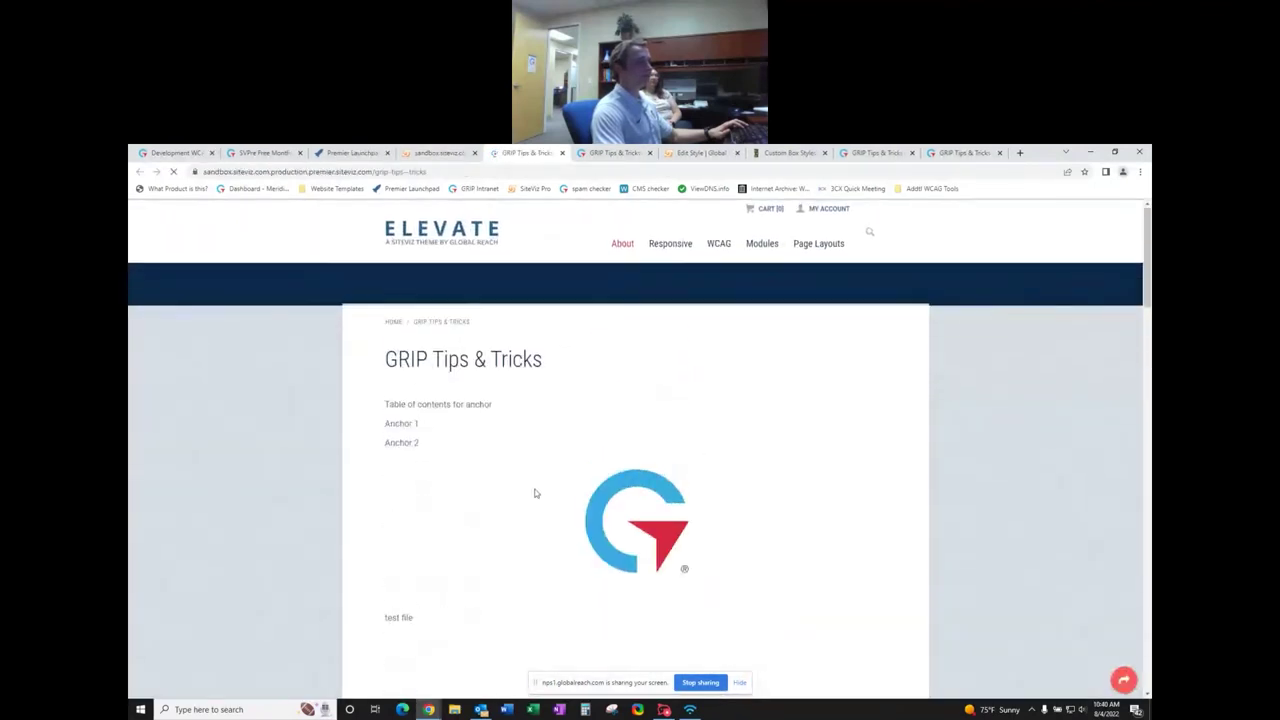
- Test the "Anchor 1" and "Anchor 2" links on the live page, checking which destination heading each one jumps to
{"action": "left_click", "coordinate": [408, 428]}
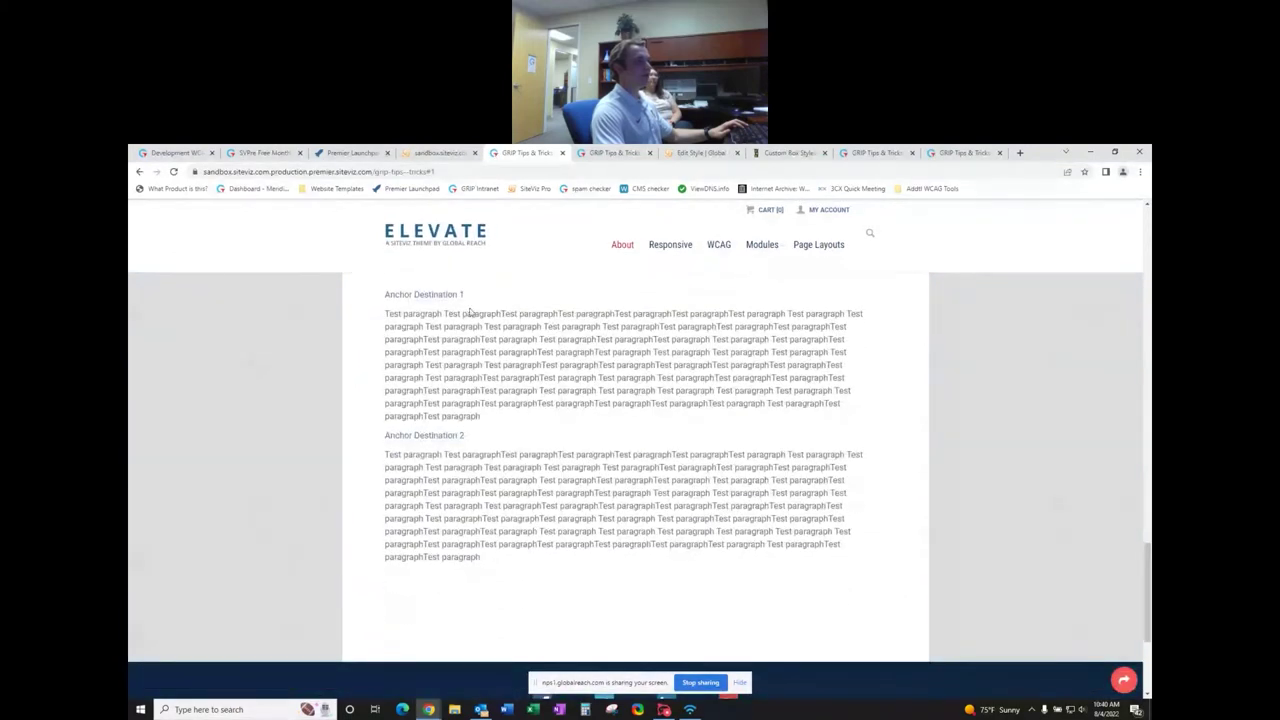
{"action": "left_click_drag", "start_coordinate": [475, 300], "coordinate": [386, 296]}
{"action": "scroll", "coordinate": [587, 461], "scroll_direction": "up", "scroll_amount": 15}
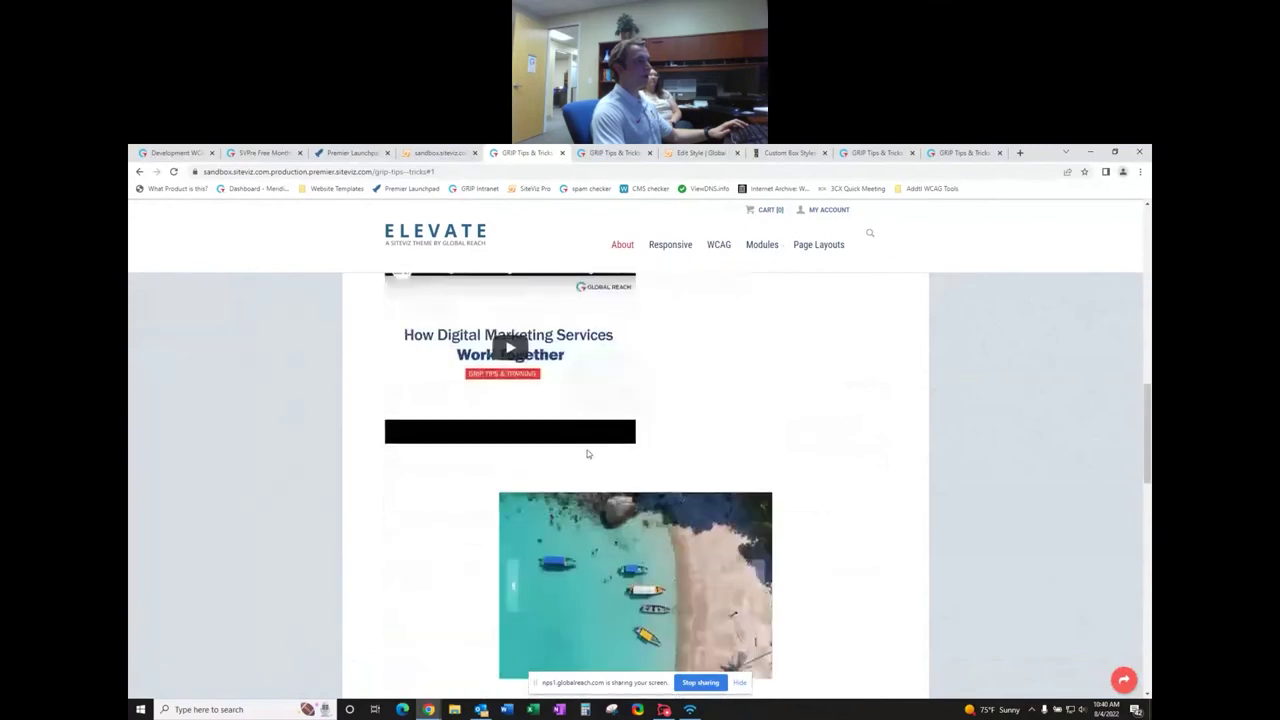
{"action": "scroll", "coordinate": [587, 461], "scroll_direction": "up", "scroll_amount": 5}
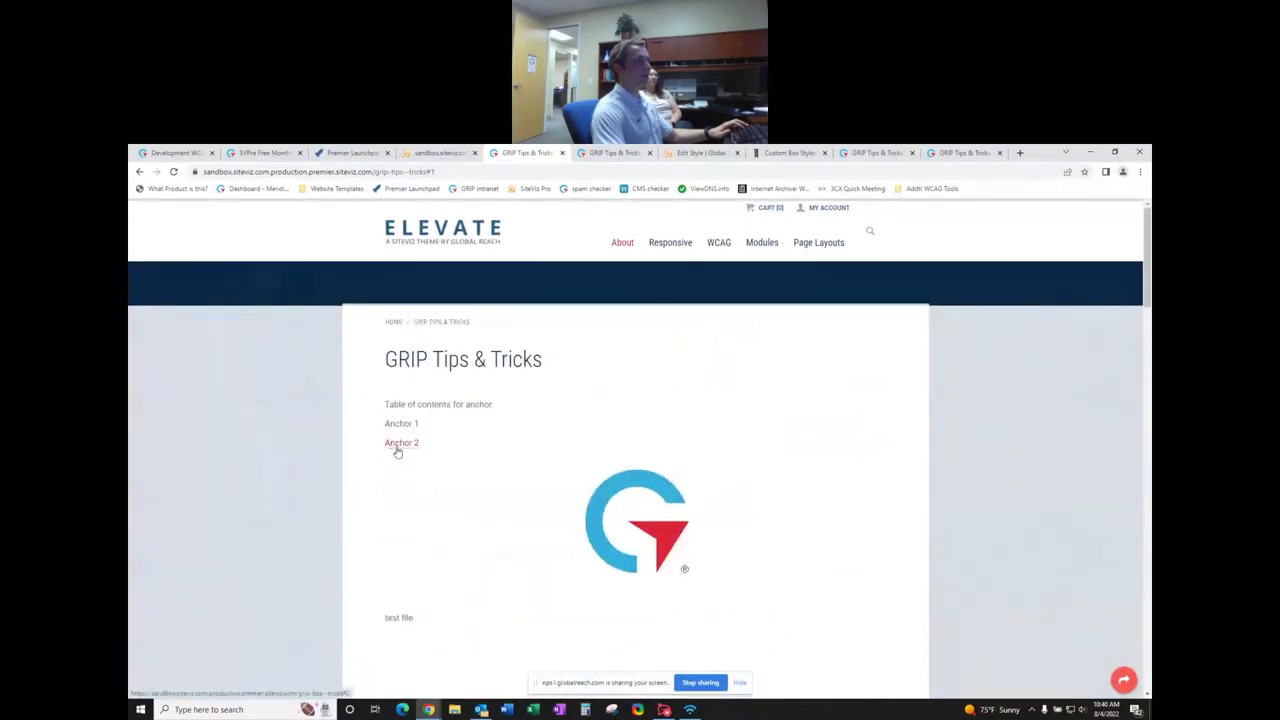
{"action": "left_click", "coordinate": [398, 440]}
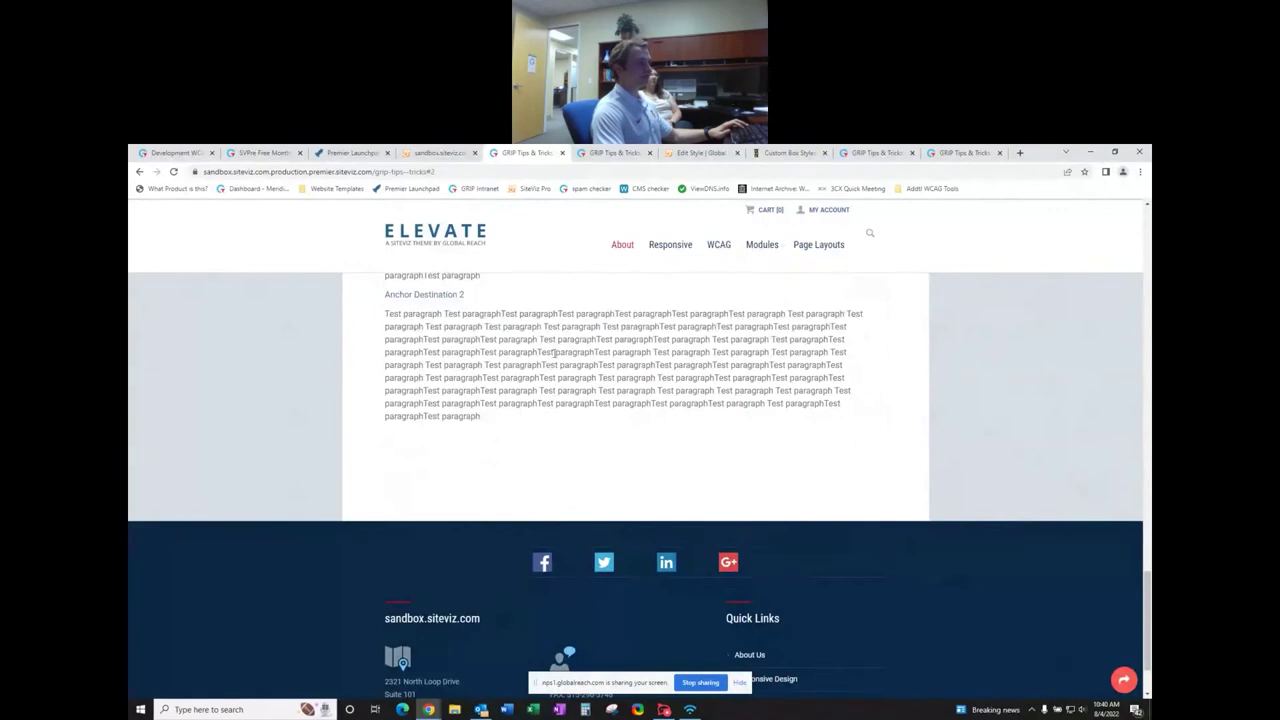
- Return to the site's page list and reopen the GRIP Tips & Tricks page for editing
{"action": "left_click", "coordinate": [436, 152]}
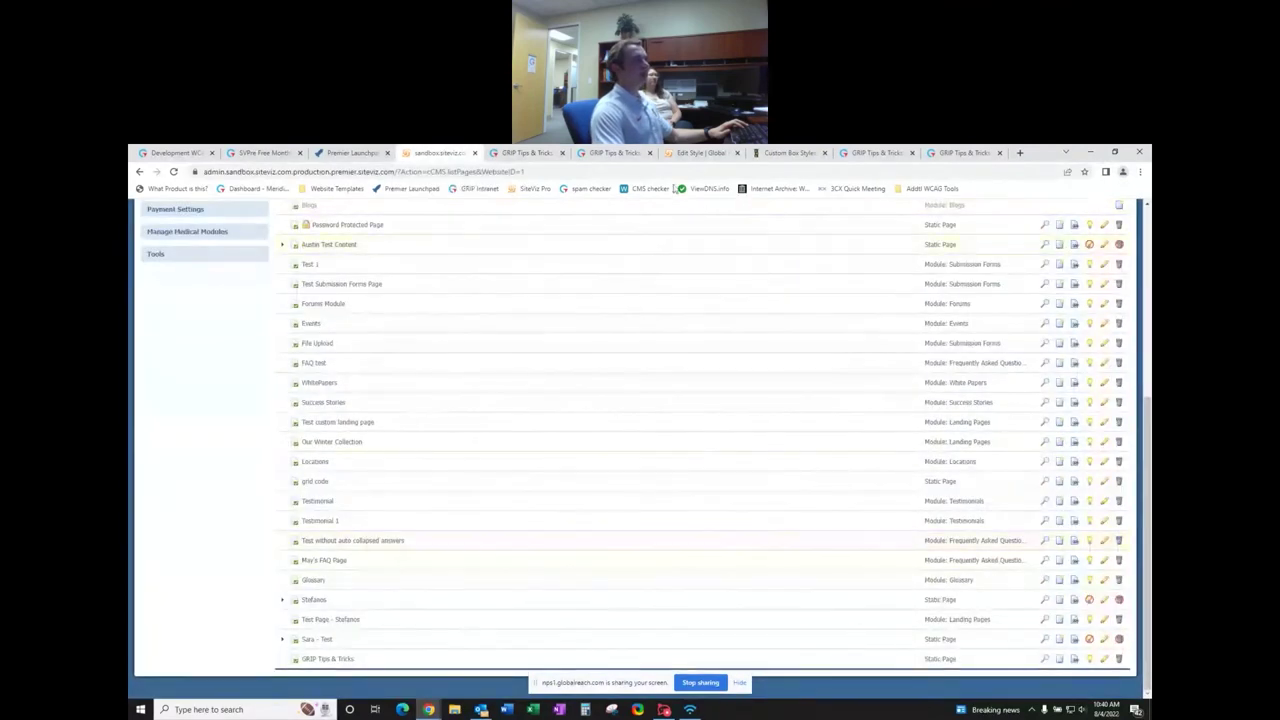
{"action": "left_click", "coordinate": [1104, 659]}
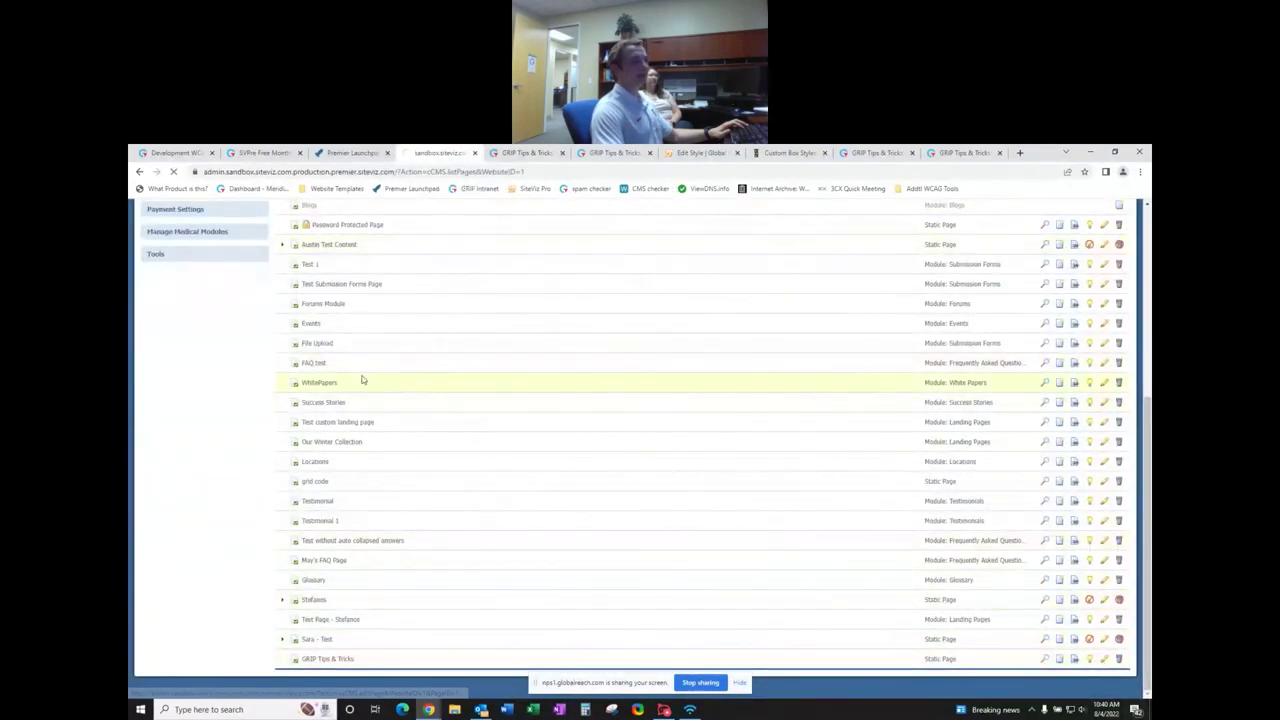
{"action": "scroll", "coordinate": [461, 458], "scroll_direction": "down", "scroll_amount": 6}
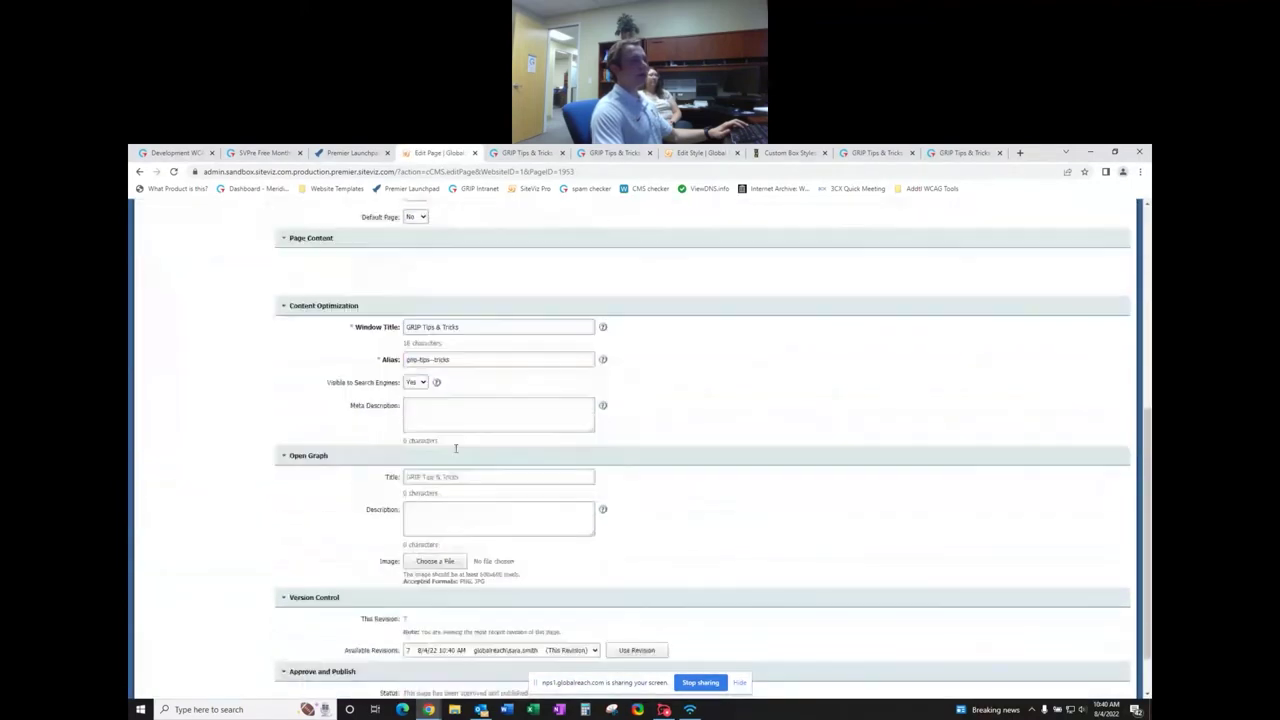
- Open the link settings of the "Anchor 1" line in the table of contents and set its link type to URL
{"action": "scroll", "coordinate": [240, 471], "scroll_direction": "up", "scroll_amount": 2}
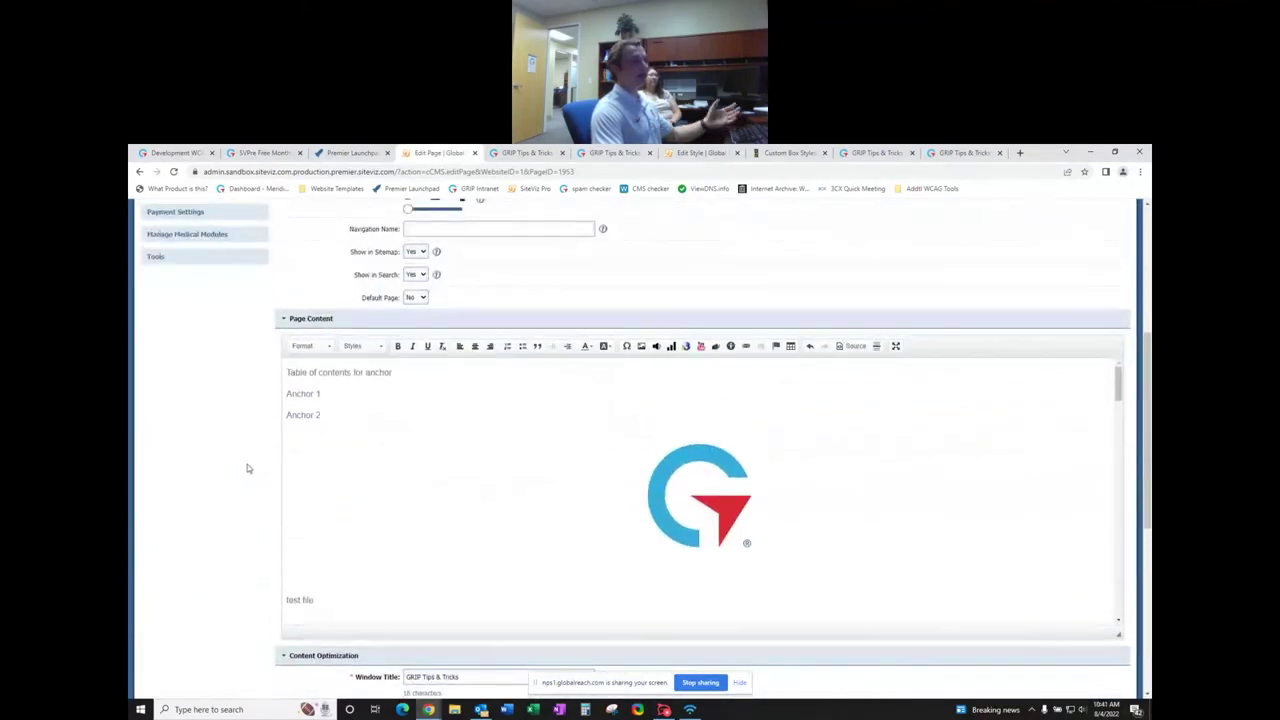
{"action": "triple_click", "coordinate": [306, 393]}
{"action": "key", "text": "ctrl+k"}
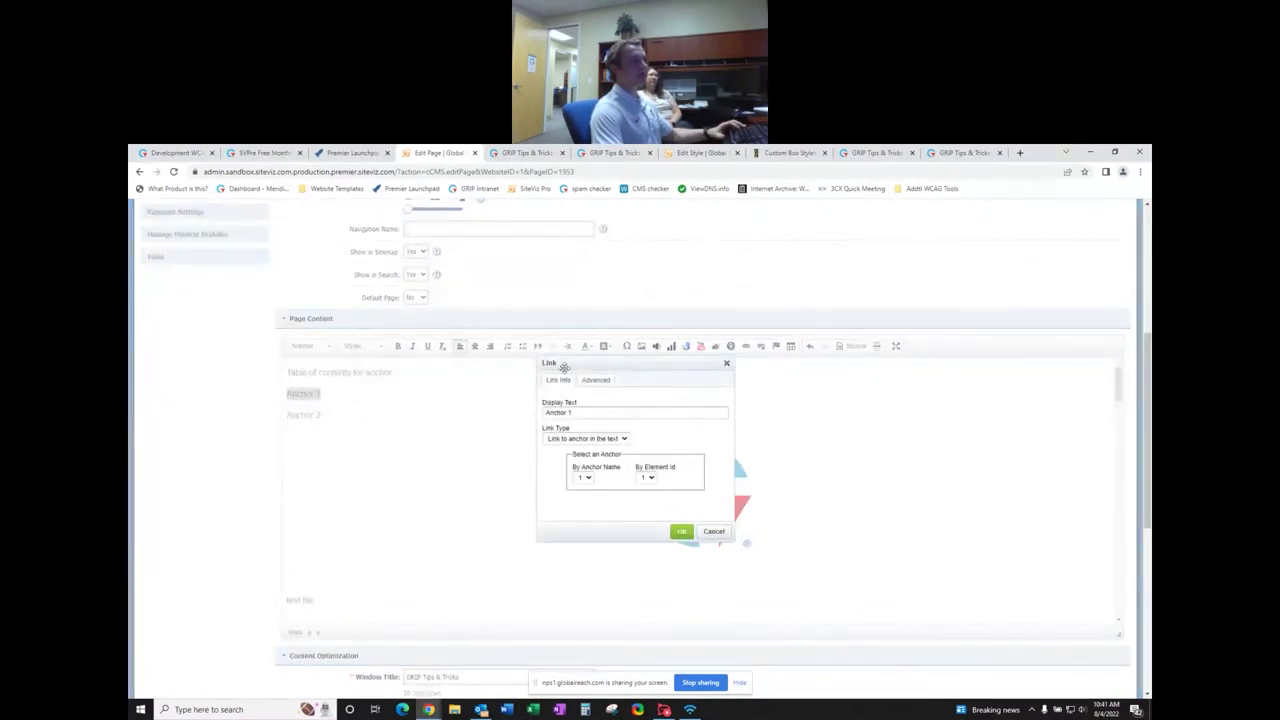
{"action": "left_click", "coordinate": [600, 438]}
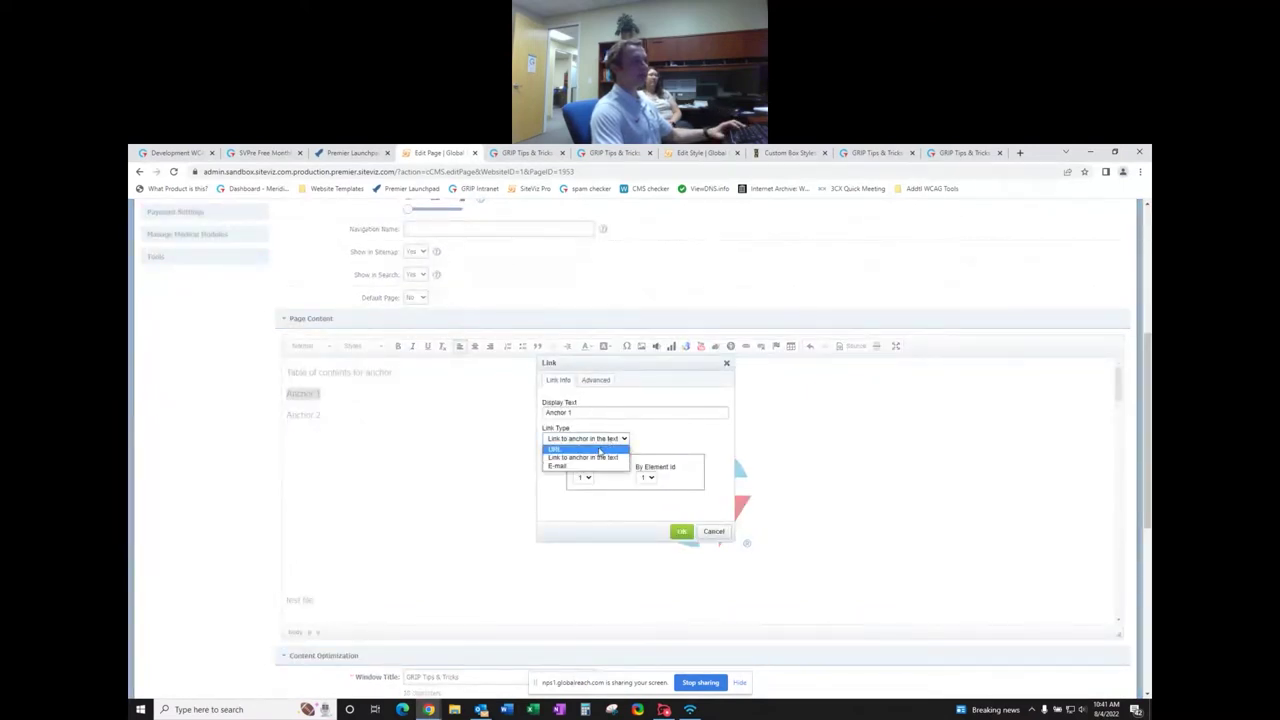
{"action": "left_click", "coordinate": [597, 450]}
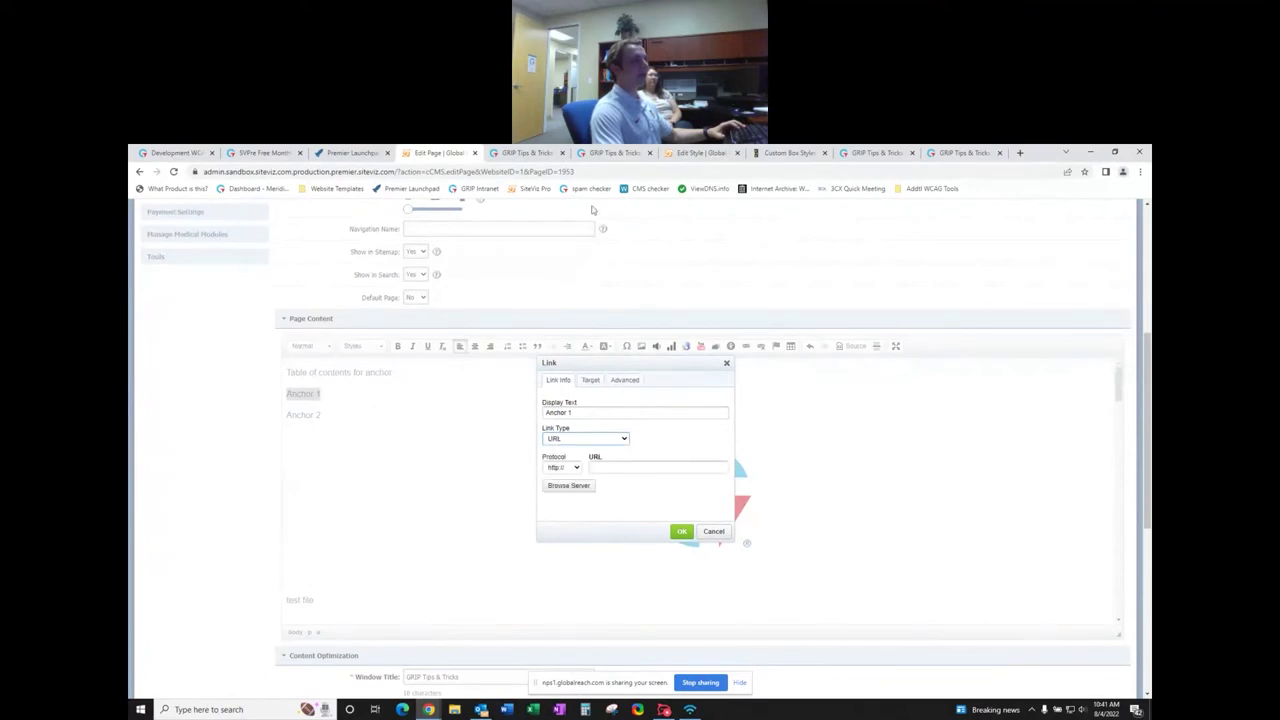
- Open the WCAG page for editing in a separate browser tab and enter "test anchor new page" as its content
{"action": "right_click", "coordinate": [420, 152]}
{"action": "left_click", "coordinate": [455, 212]}
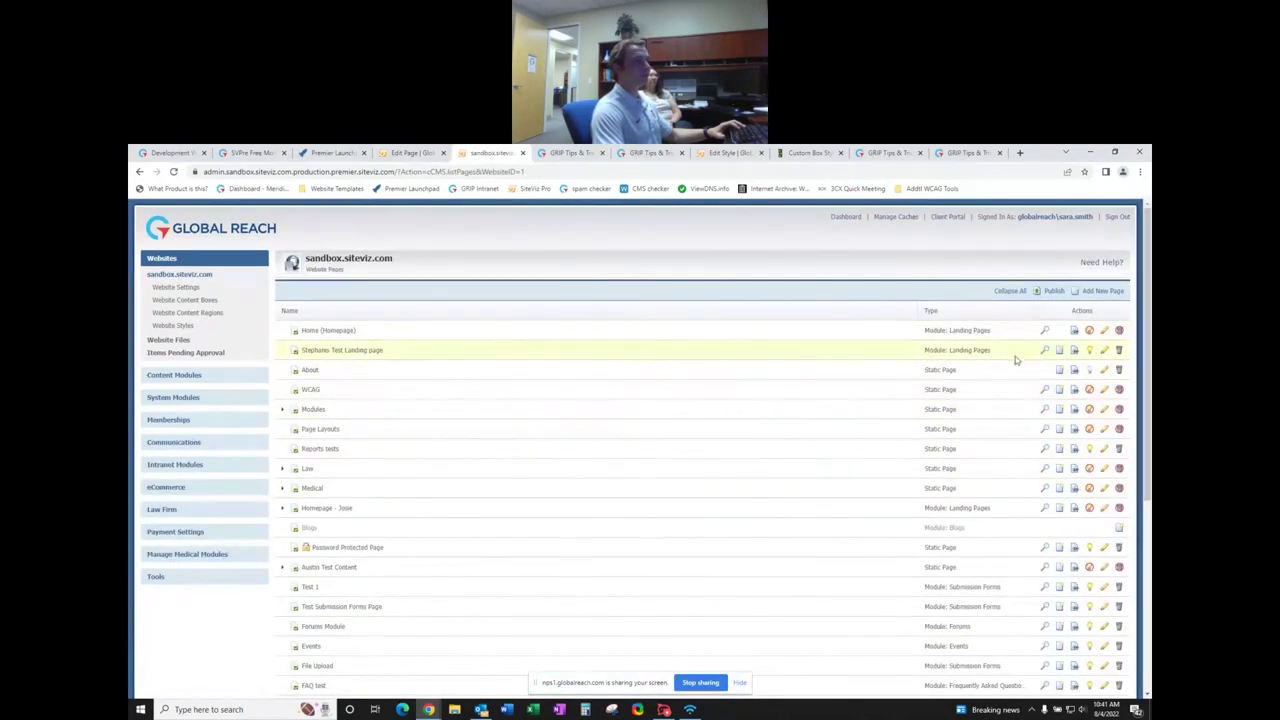
{"action": "left_click", "coordinate": [1104, 390]}
{"action": "scroll", "coordinate": [508, 442], "scroll_direction": "down", "scroll_amount": 5}
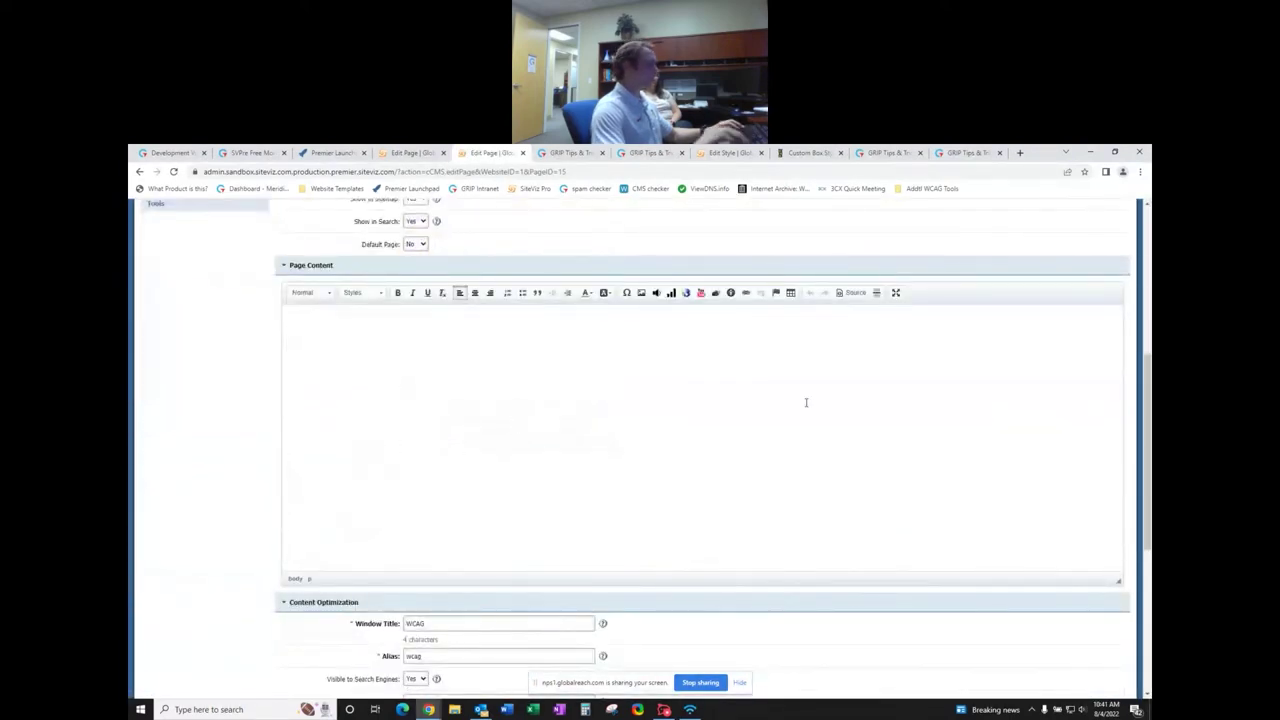
{"action": "type", "text": "test anch"}
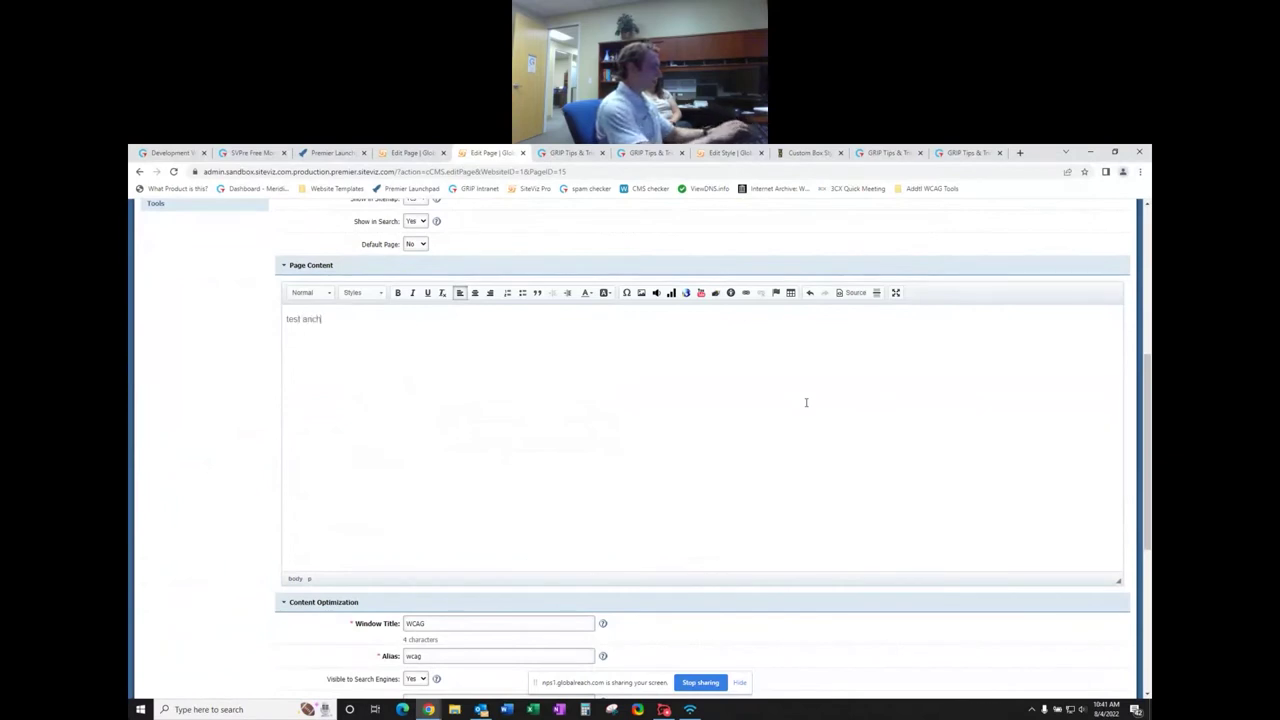
{"action": "type", "text": "or new page"}
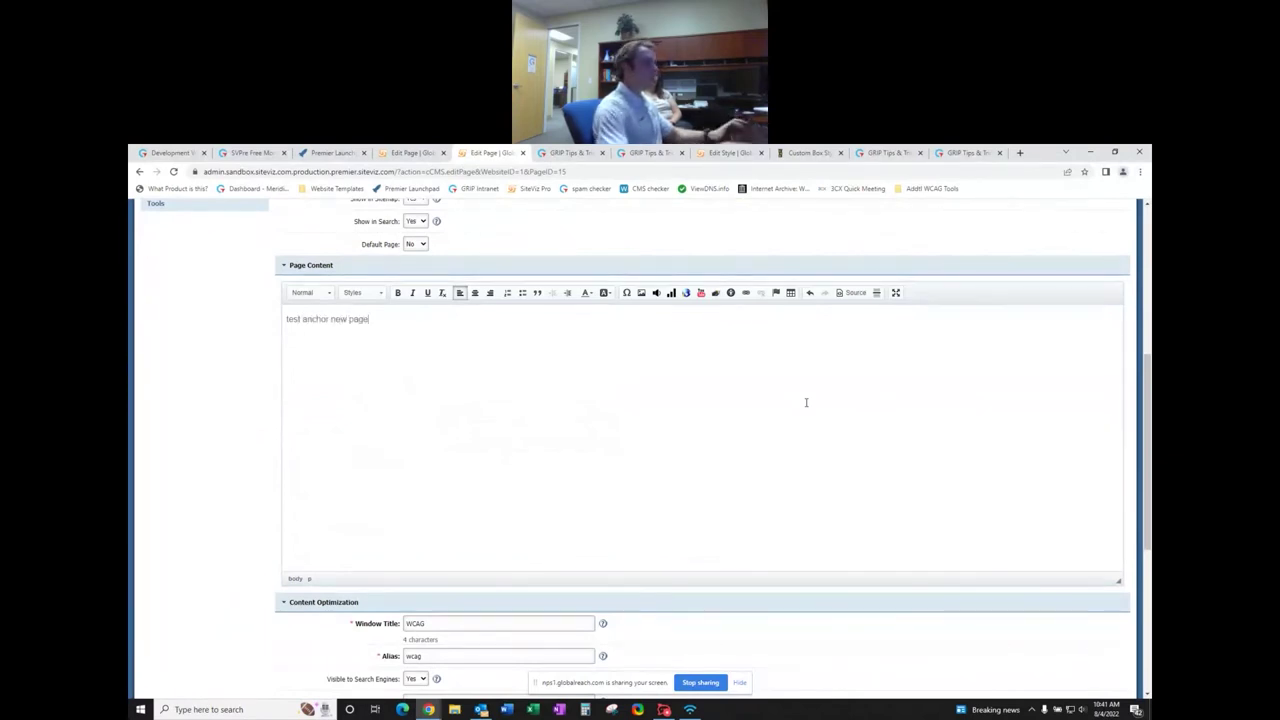
- Turn the "test anchor new page" text into an anchor named 3, and save and publish the WCAG page
{"action": "key", "text": "ctrl+a"}
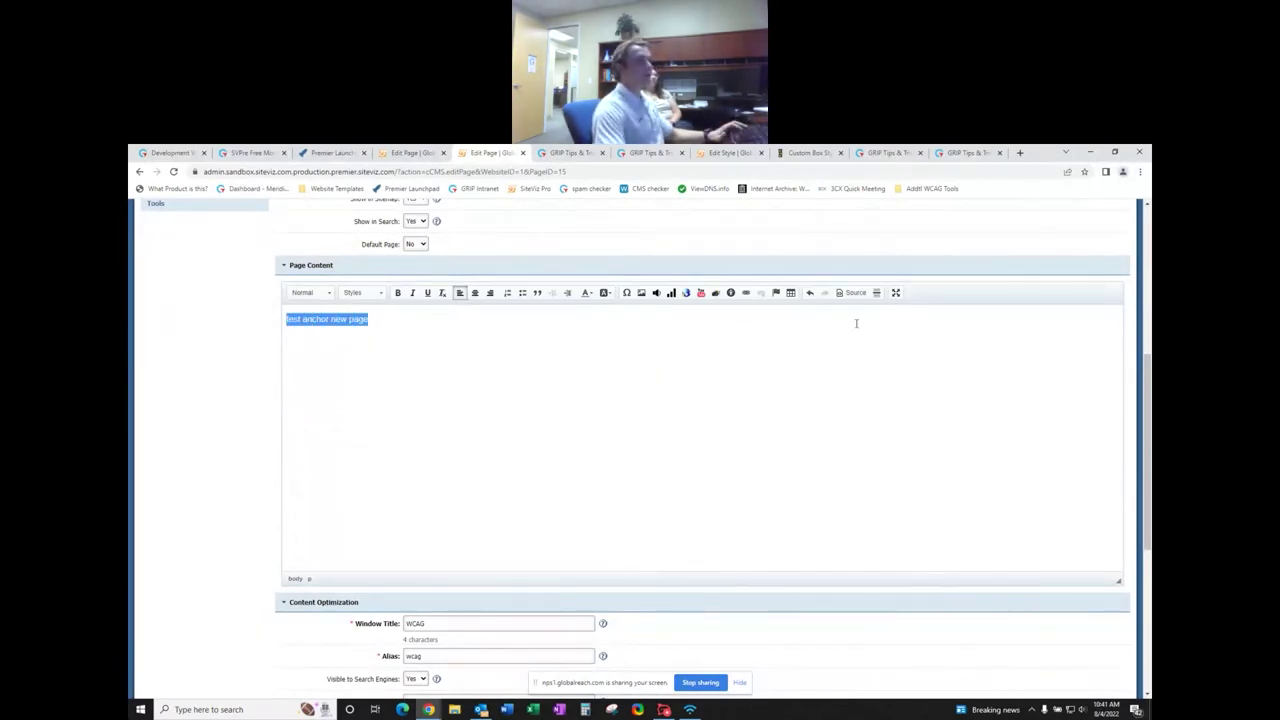
{"action": "left_click", "coordinate": [776, 293]}
{"action": "type", "text": "3"}
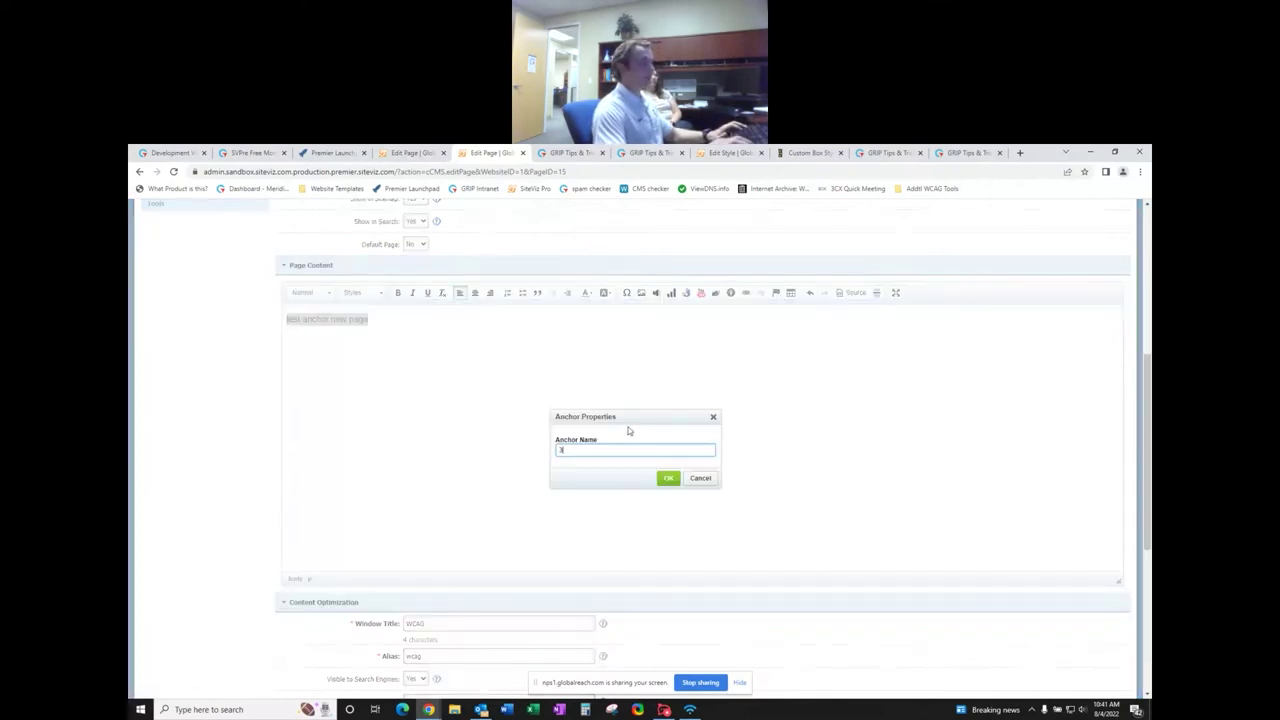
{"action": "left_click", "coordinate": [668, 478]}
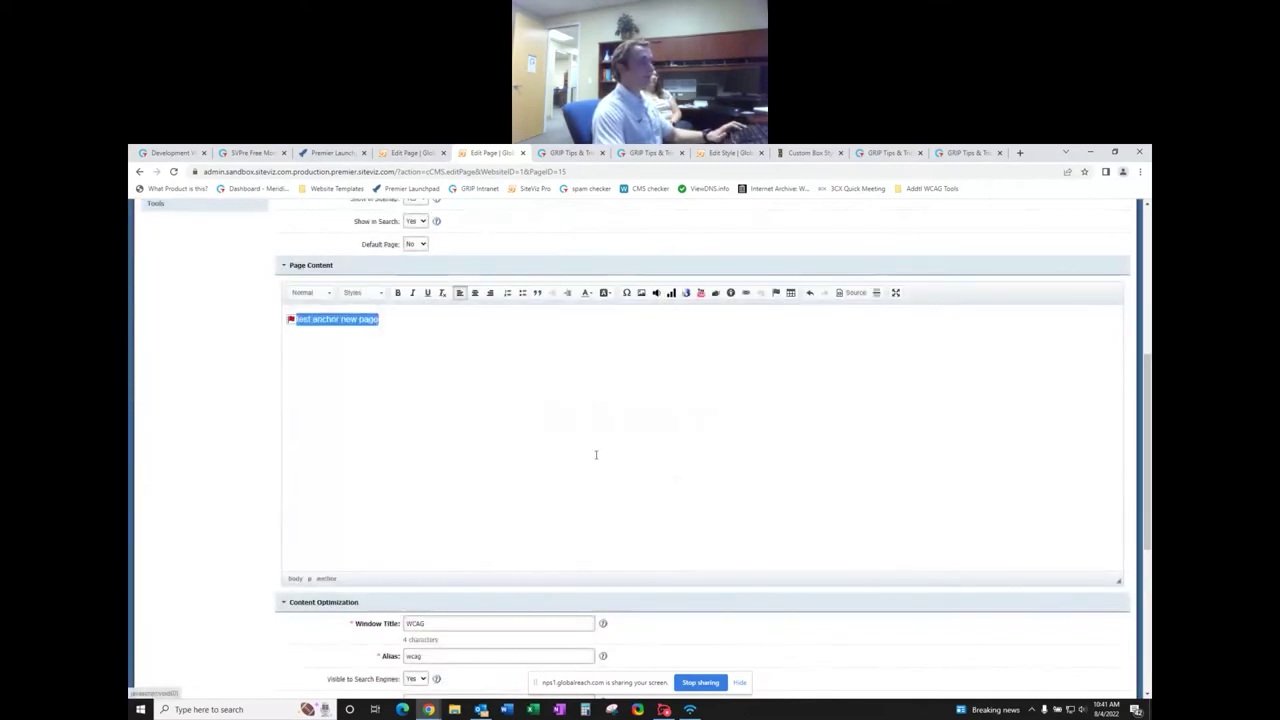
{"action": "left_click", "coordinate": [395, 328]}
{"action": "scroll", "coordinate": [325, 522], "scroll_direction": "down", "scroll_amount": 5}
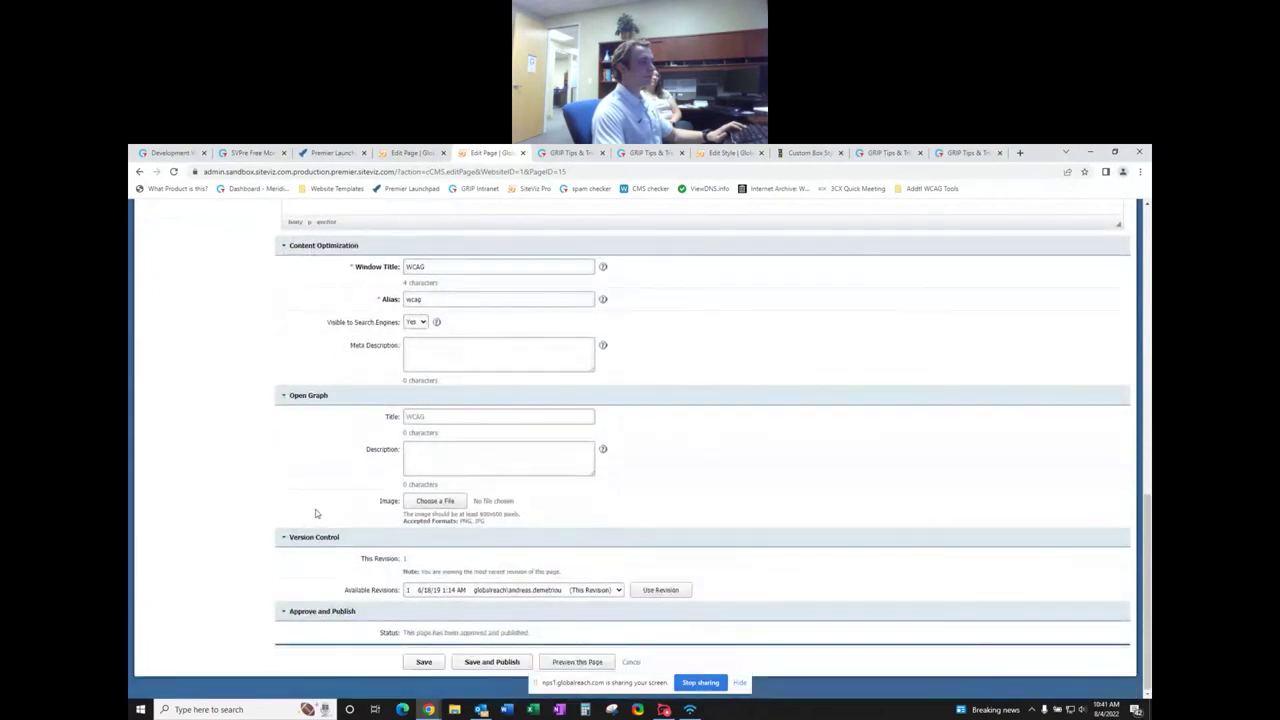
{"action": "left_click", "coordinate": [489, 662]}
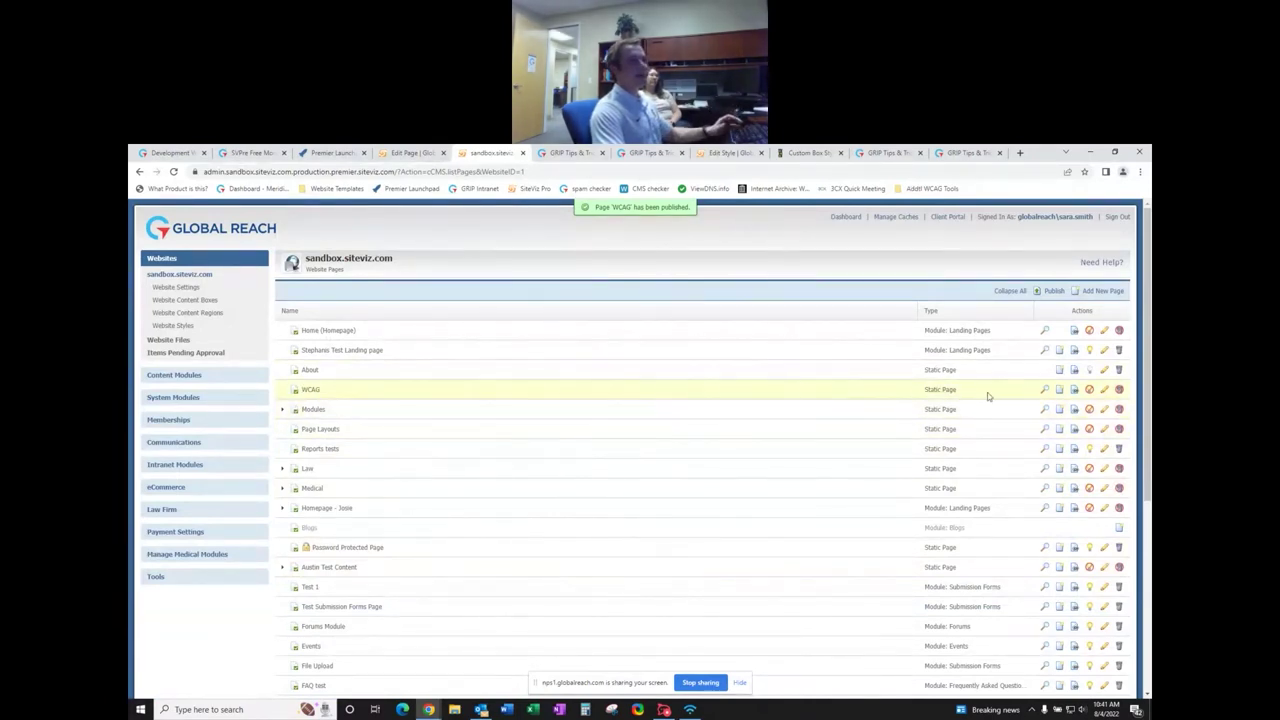
- Reopen the WCAG page in the editor to check the anchor in its content, and return to the page list
{"action": "left_click", "coordinate": [1105, 392]}
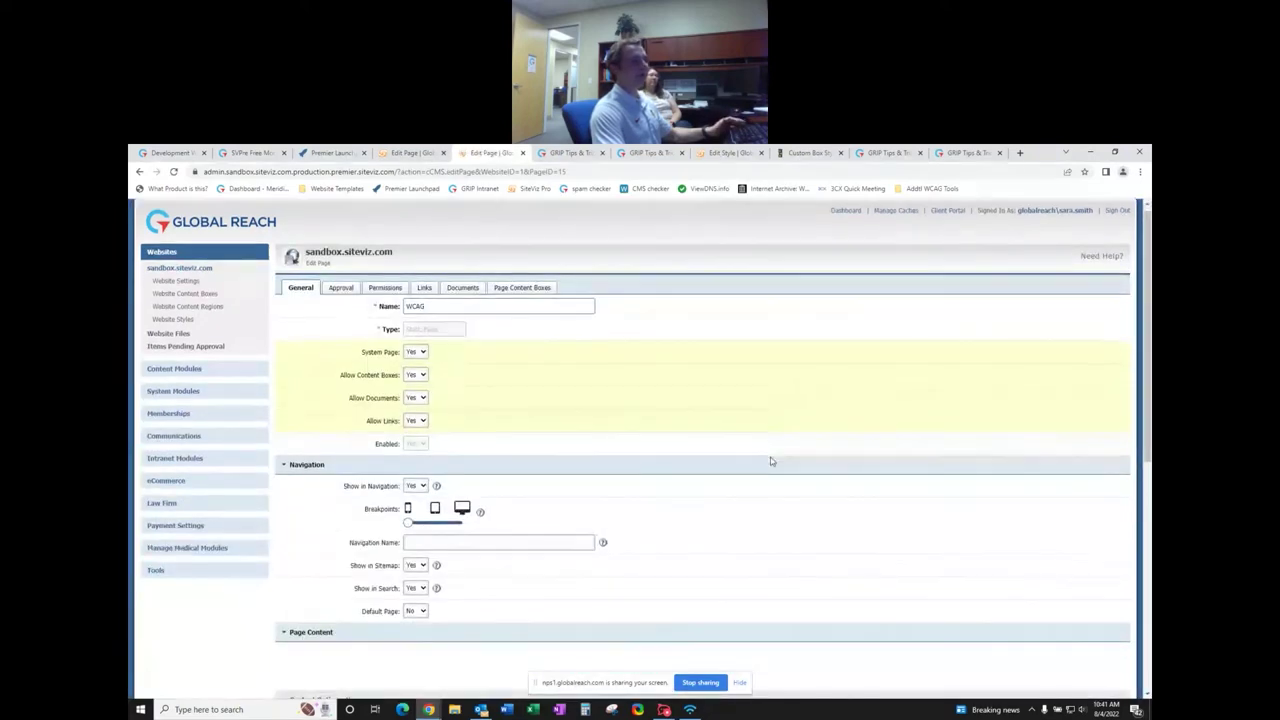
{"action": "scroll", "coordinate": [770, 457], "scroll_direction": "down", "scroll_amount": 5}
{"action": "scroll", "coordinate": [769, 451], "scroll_direction": "up", "scroll_amount": 3}
{"action": "scroll", "coordinate": [769, 451], "scroll_direction": "down", "scroll_amount": 2}
{"action": "scroll", "coordinate": [760, 400], "scroll_direction": "up", "scroll_amount": 2}
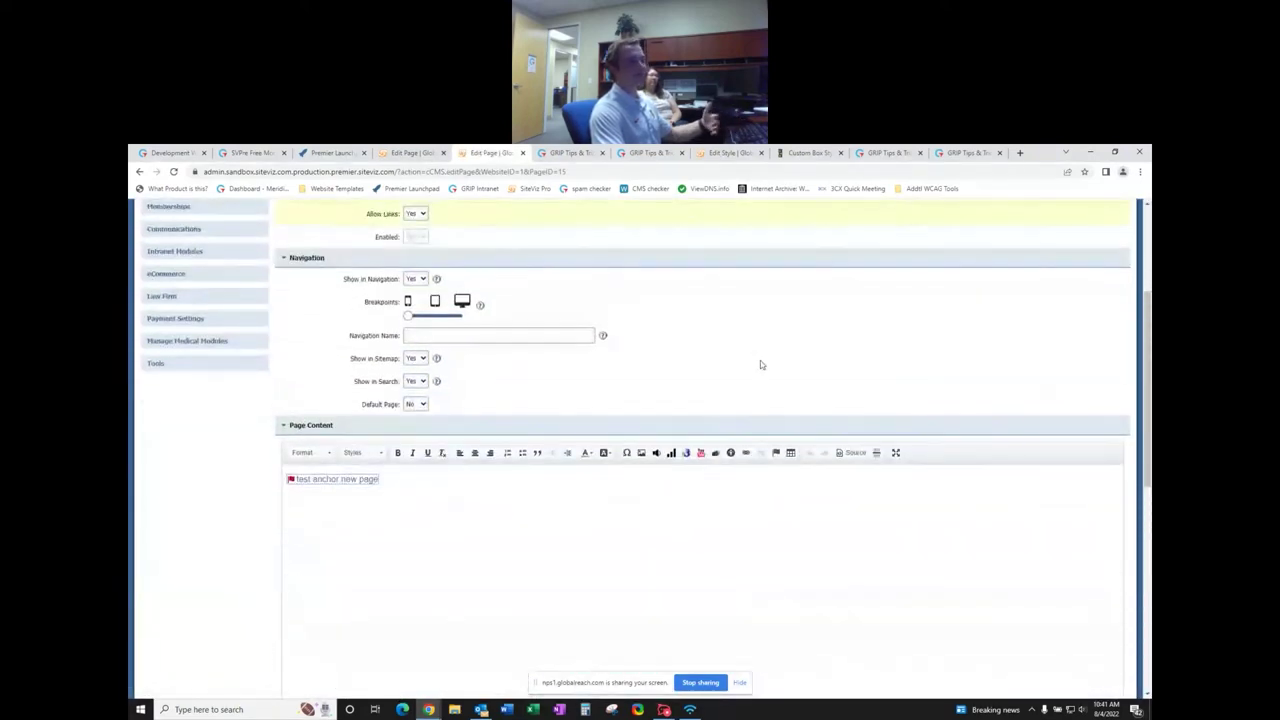
{"action": "right_click", "coordinate": [762, 358]}
{"action": "left_click", "coordinate": [790, 363]}
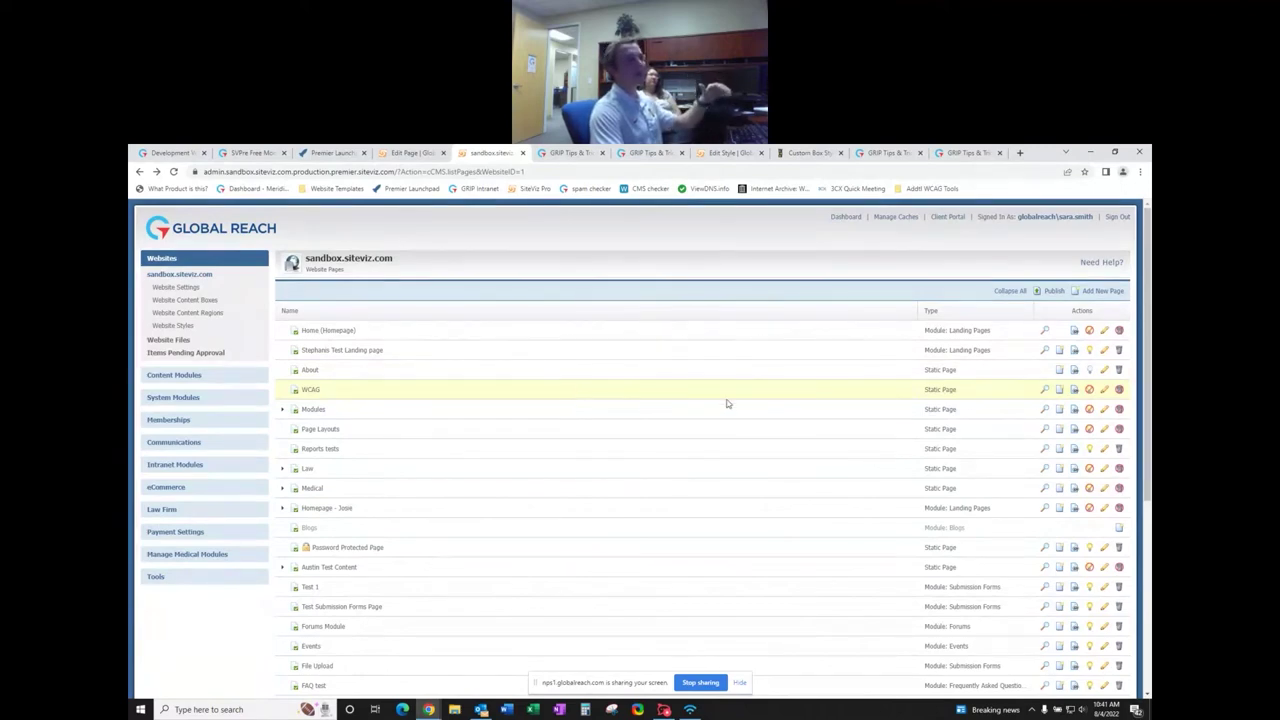
- Copy the live WCAG page's web address and paste it as the URL of the "Anchor 1" link
{"action": "left_click", "coordinate": [1045, 390]}
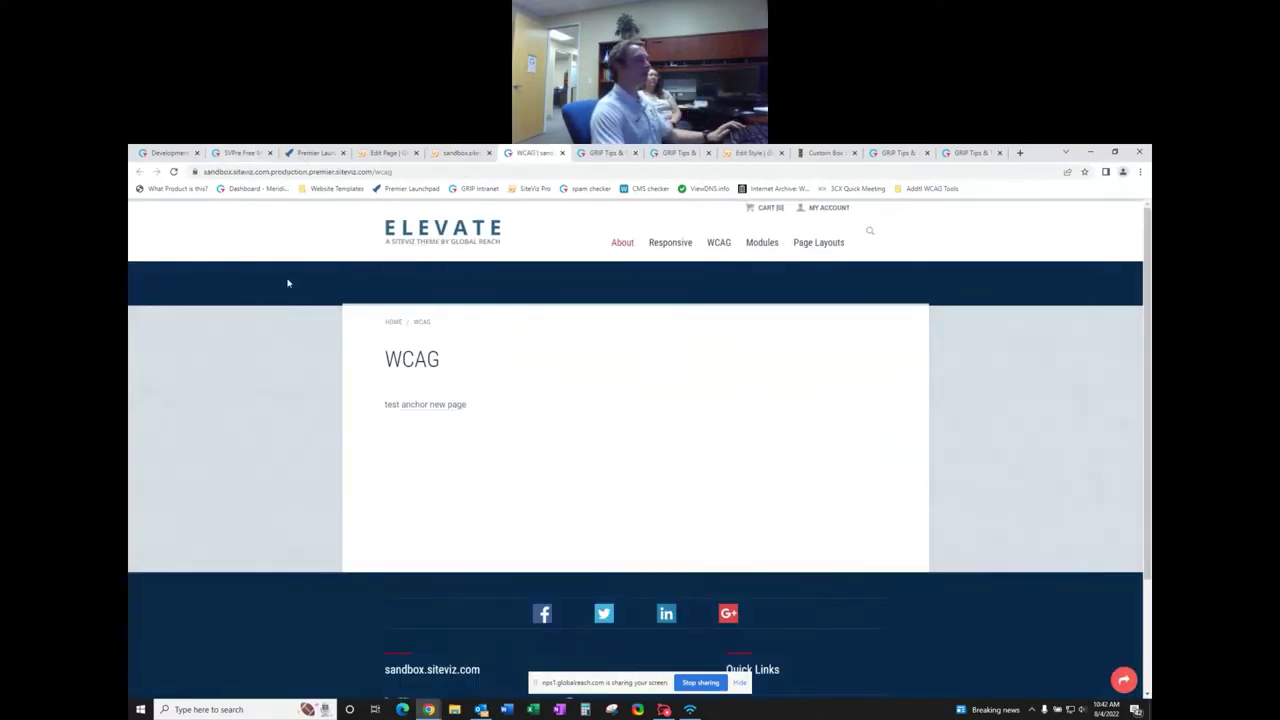
{"action": "left_click", "coordinate": [422, 173]}
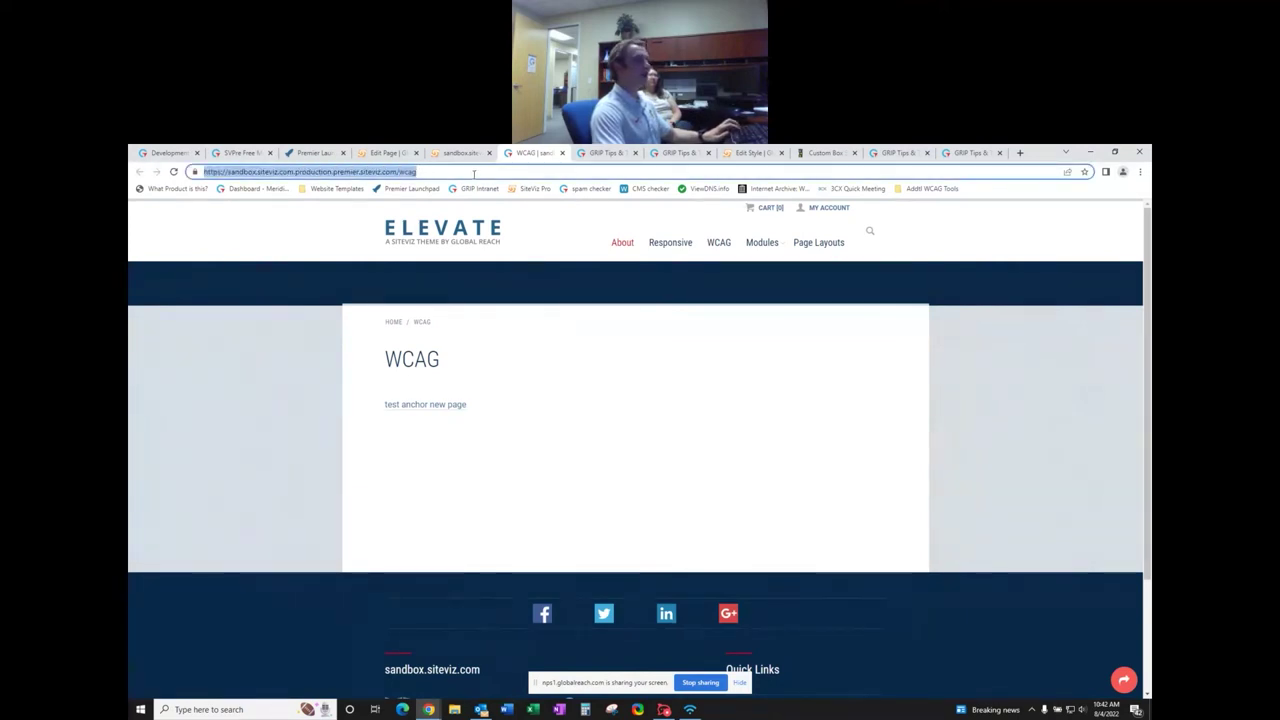
{"action": "left_click", "coordinate": [388, 154]}
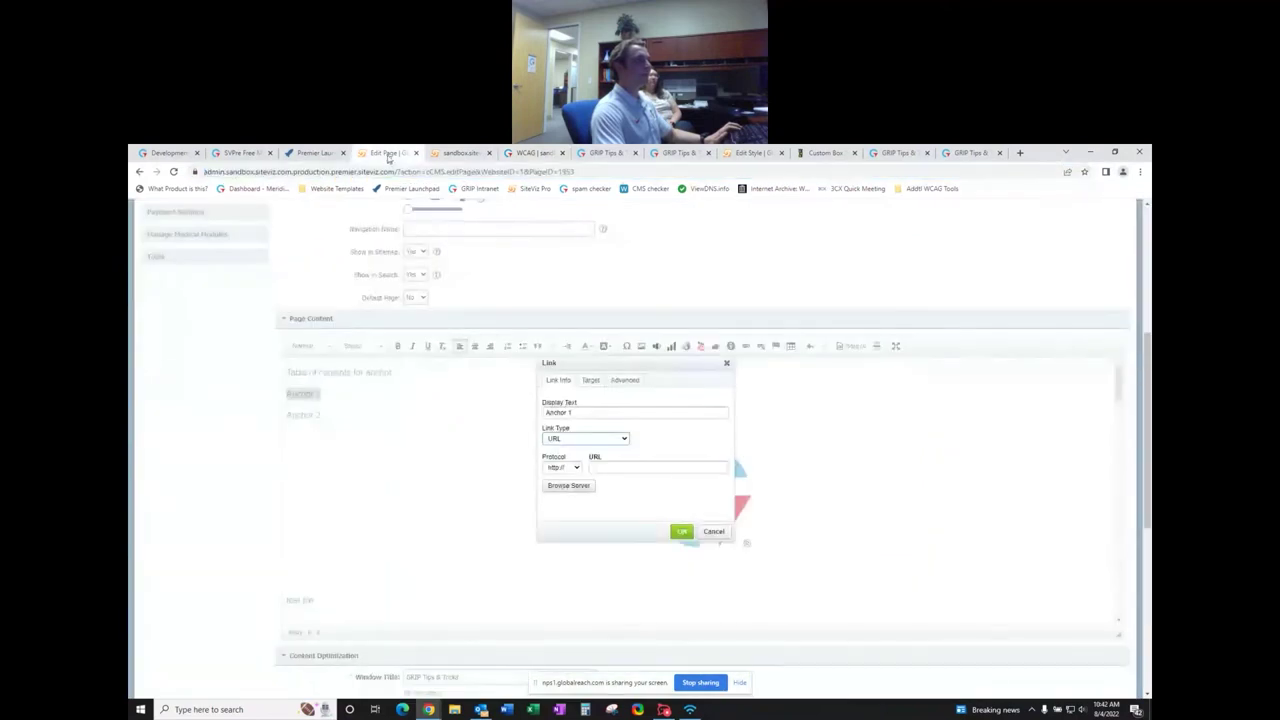
{"action": "left_click", "coordinate": [629, 467]}
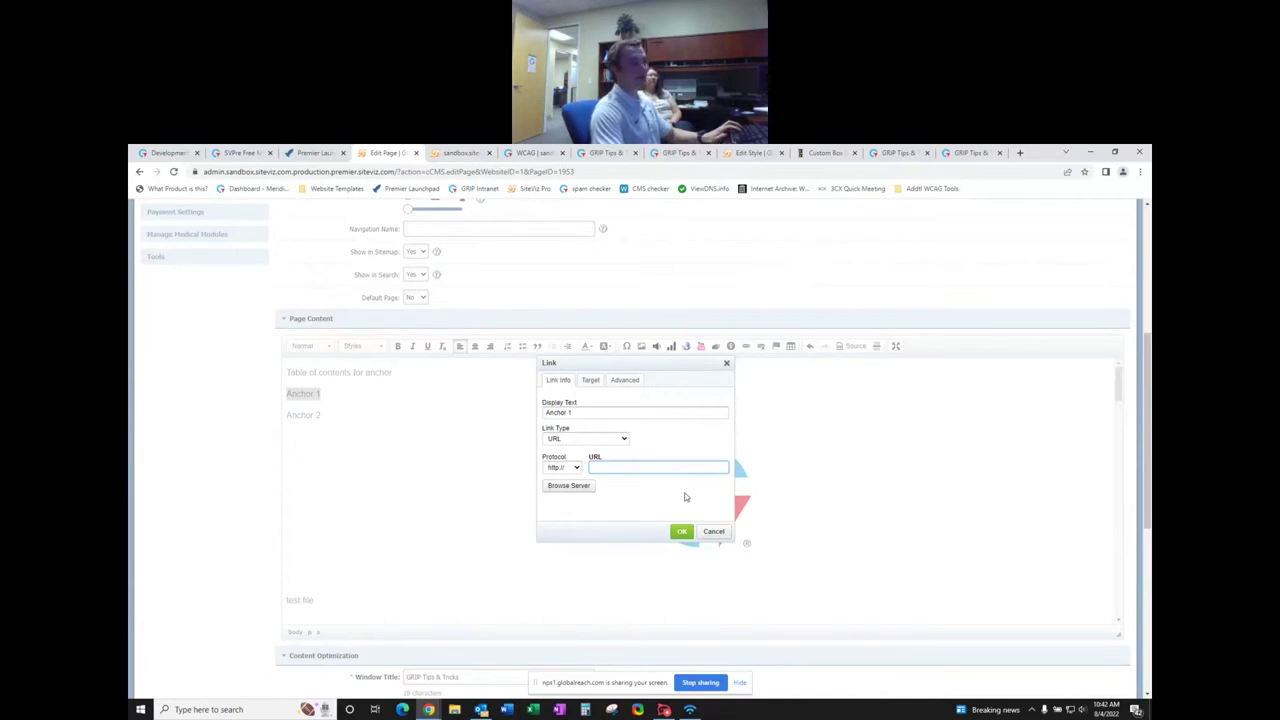
{"action": "key", "text": "ctrl+v"}
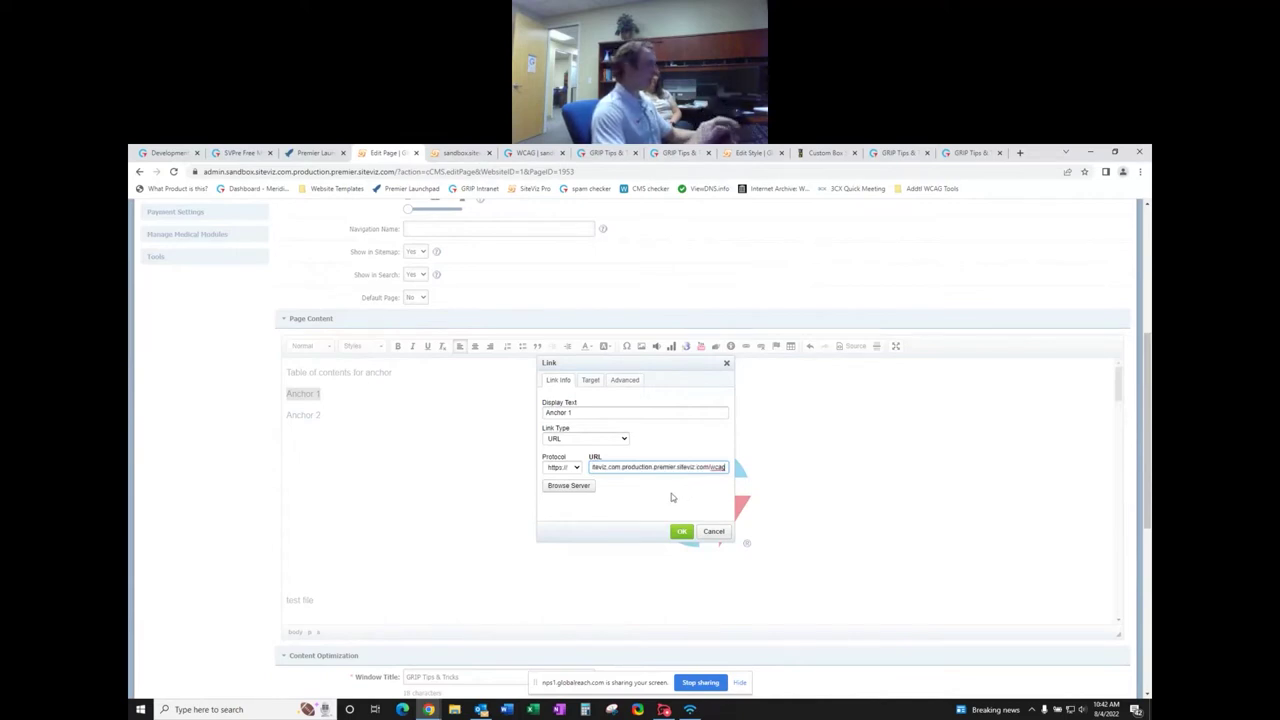
- Append #3 to the "Anchor 1" link's URL, recheck the link, and save and publish the GRIP Tips & Tricks page
{"action": "type", "text": "#"}
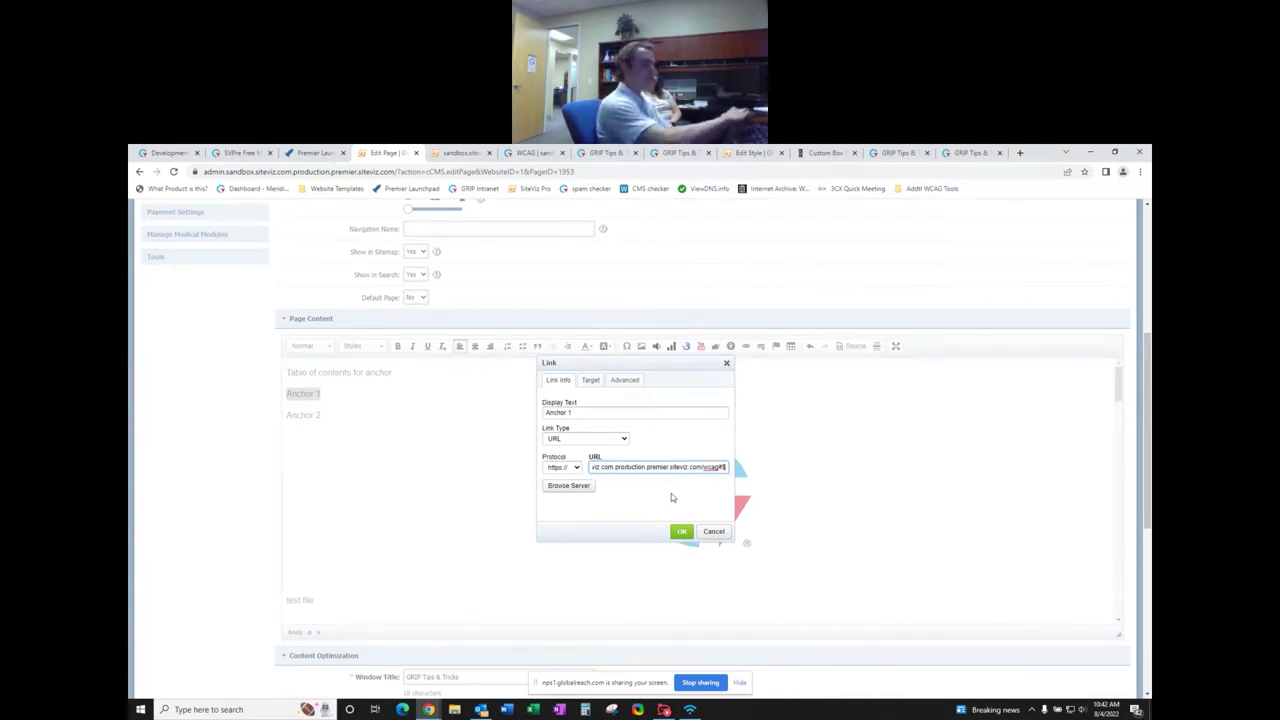
{"action": "key", "text": "BackSpace"}
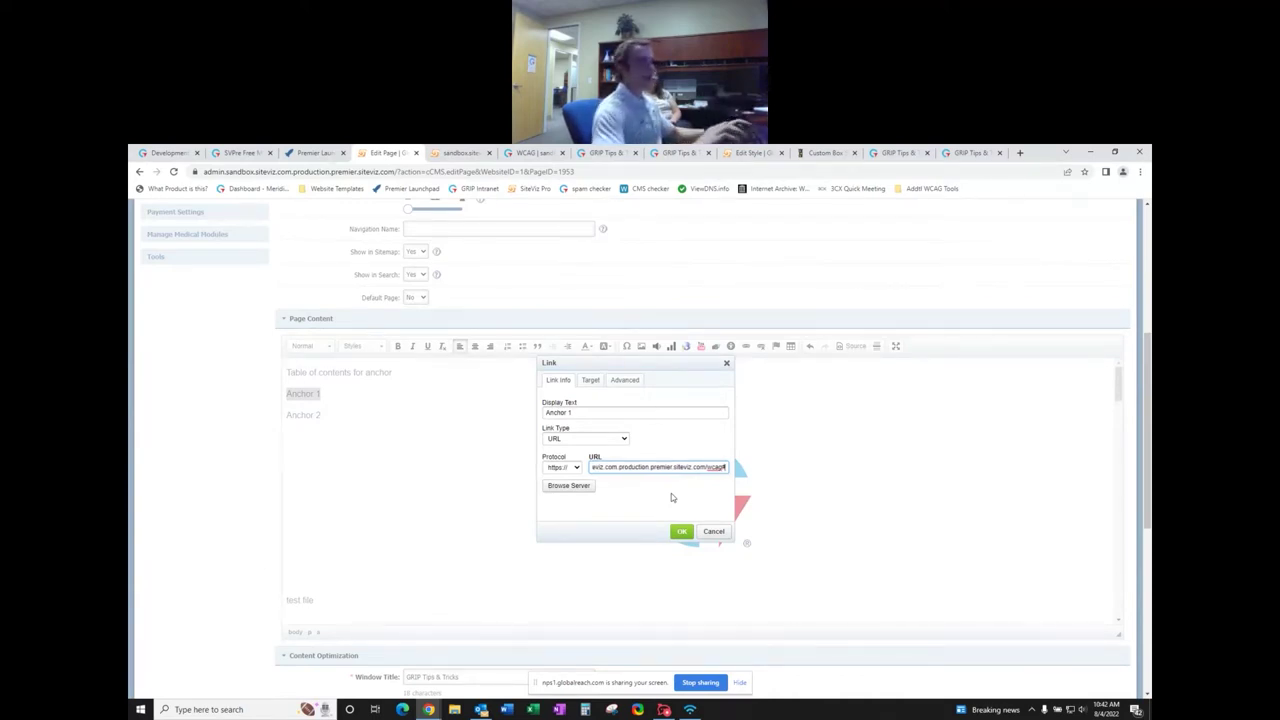
{"action": "type", "text": "1"}
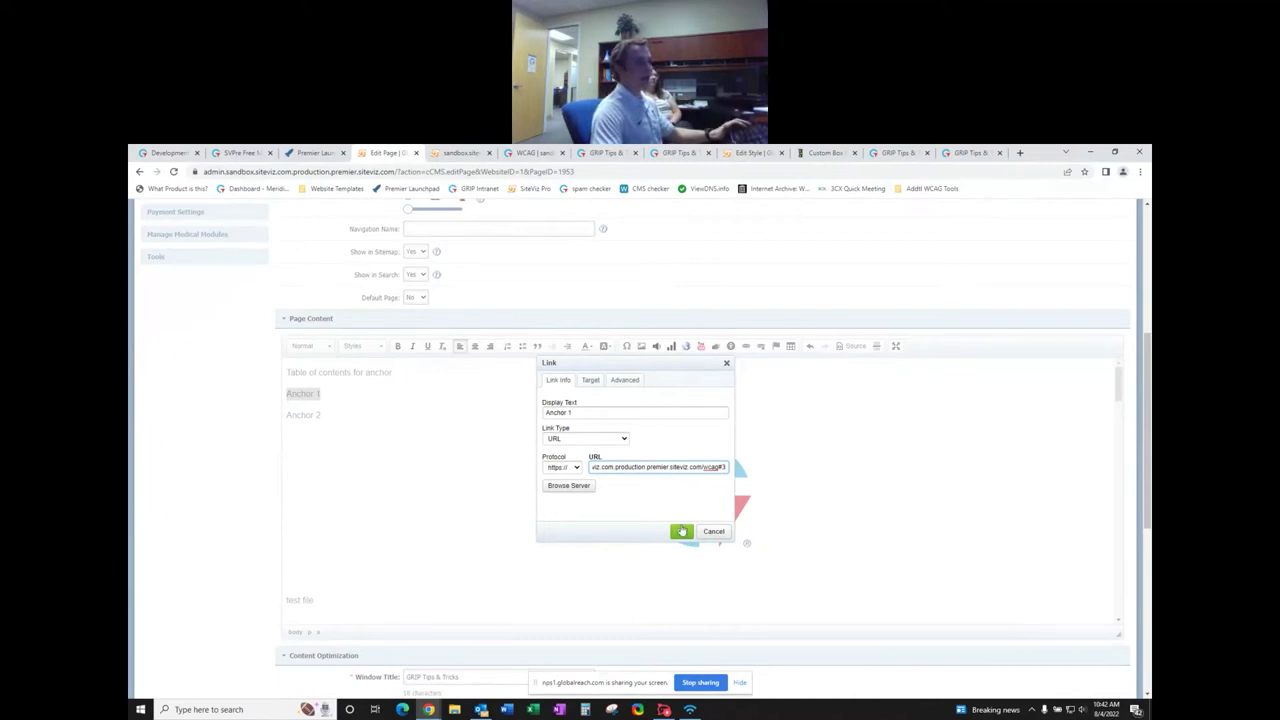
{"action": "left_click", "coordinate": [681, 531]}
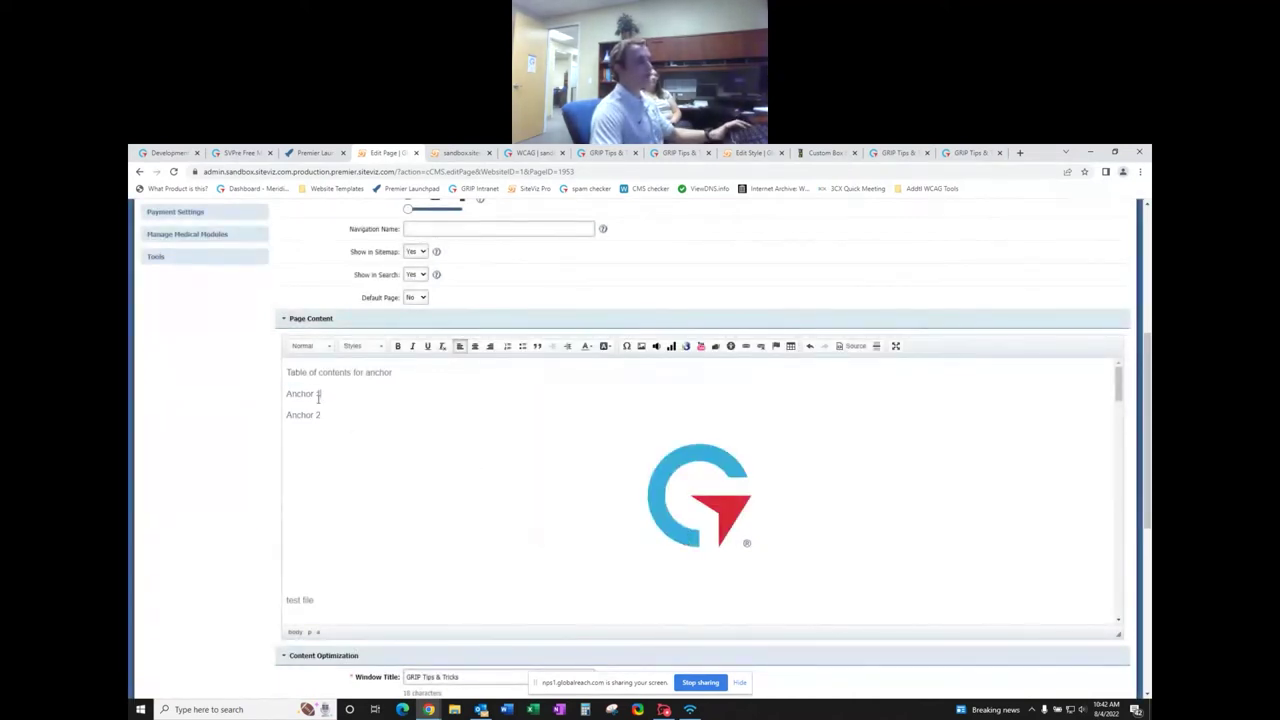
{"action": "double_click", "coordinate": [320, 396]}
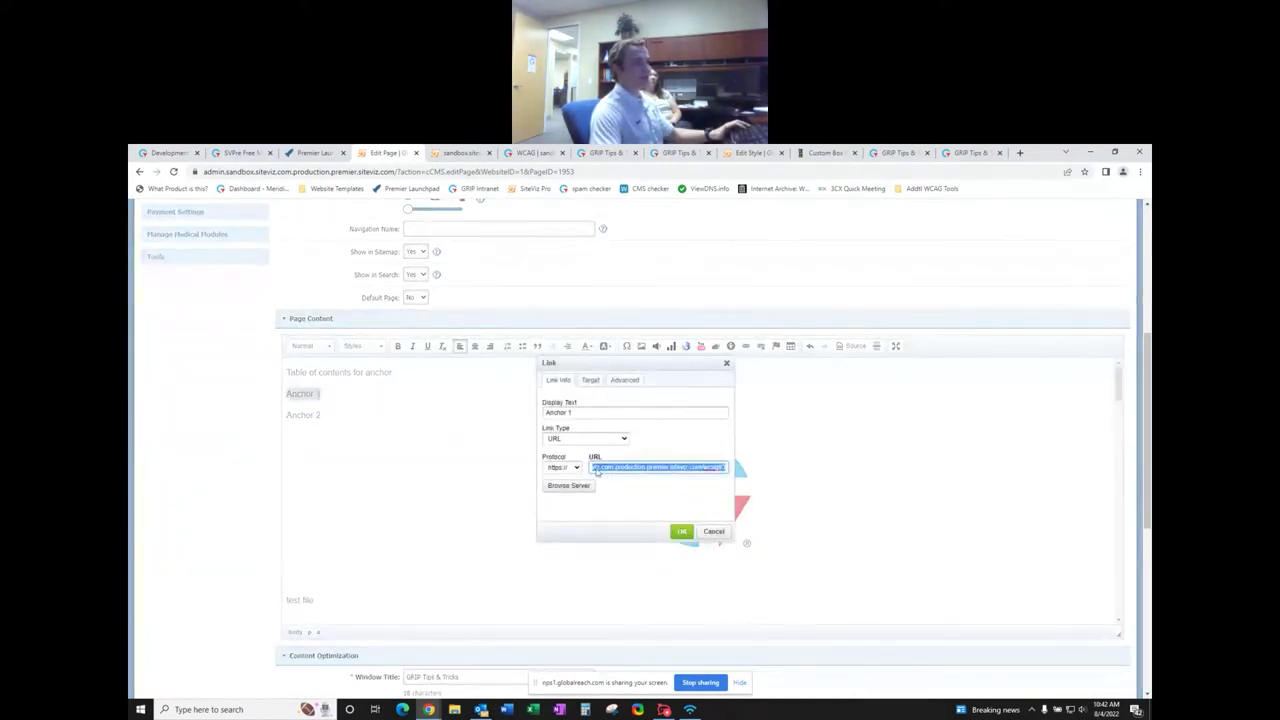
{"action": "left_click", "coordinate": [722, 467]}
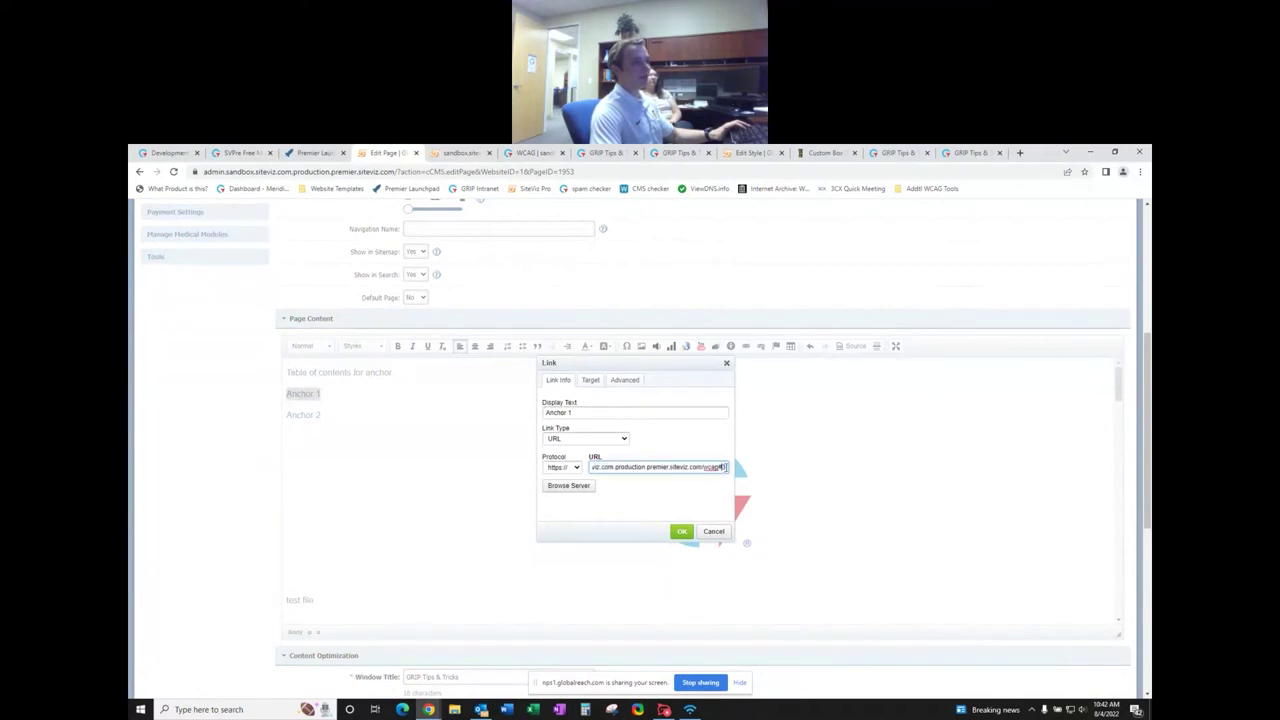
{"action": "left_click", "coordinate": [687, 531]}
{"action": "scroll", "coordinate": [243, 534], "scroll_direction": "down", "scroll_amount": 5}
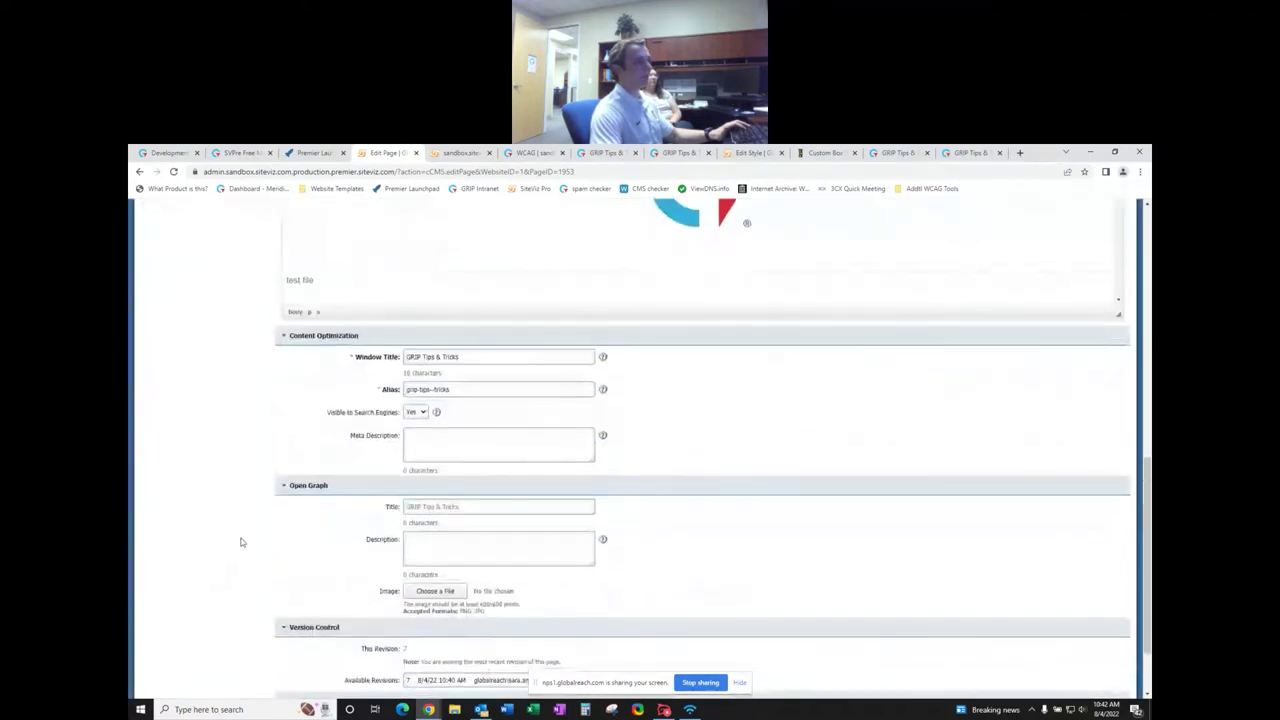
{"action": "left_click", "coordinate": [472, 664]}
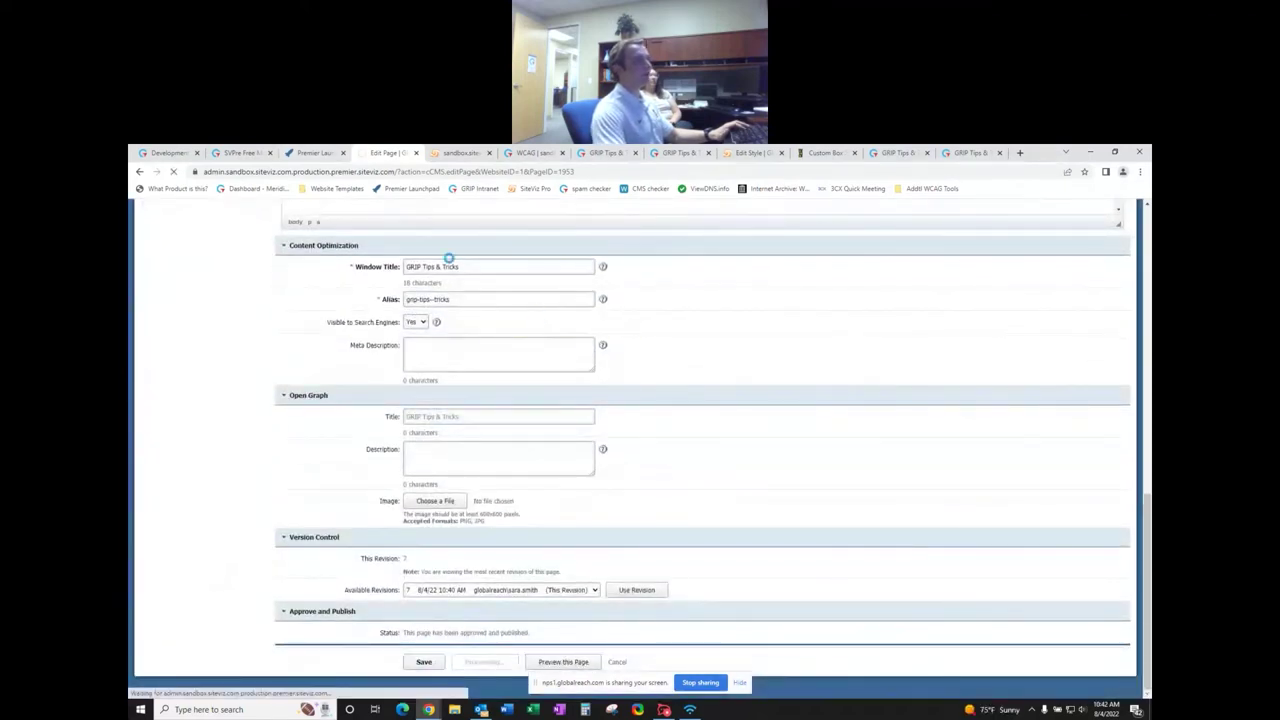
- Open the live GRIP Tips & Tricks page from the page list and test where its "Anchor 1" link leads
{"action": "left_click", "coordinate": [533, 152]}
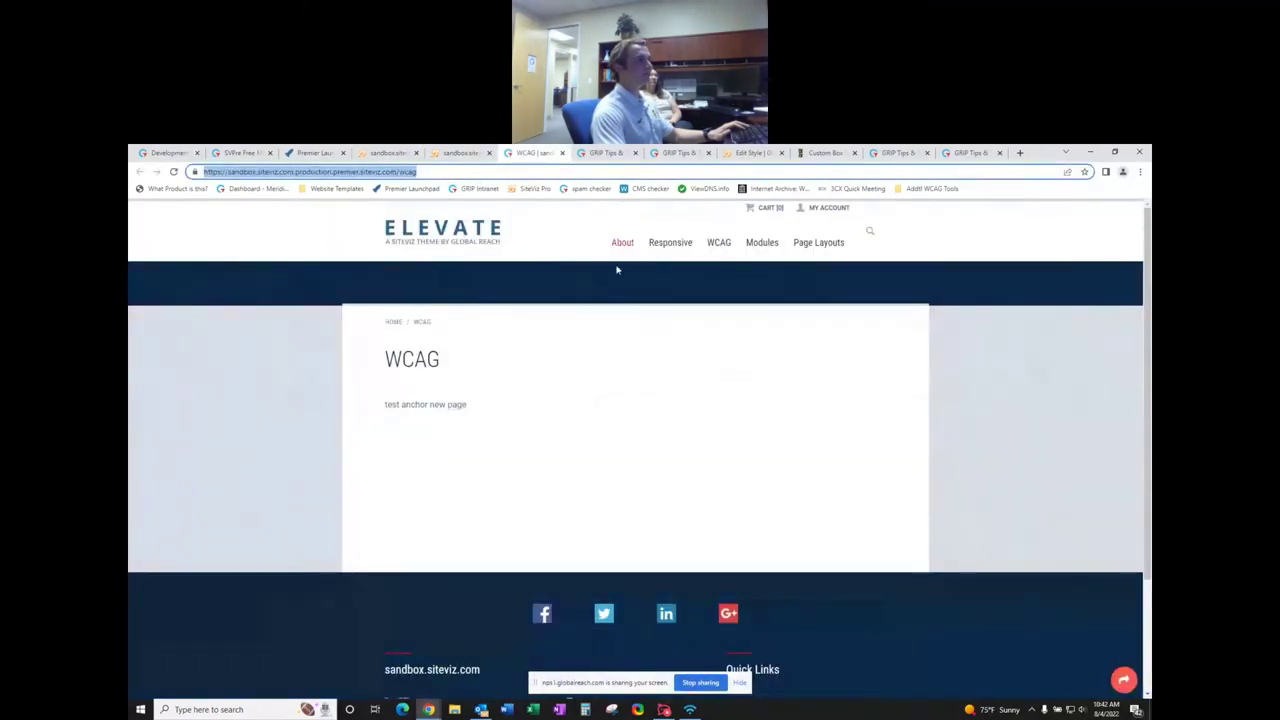
{"action": "left_click", "coordinate": [603, 152]}
{"action": "left_click", "coordinate": [388, 152]}
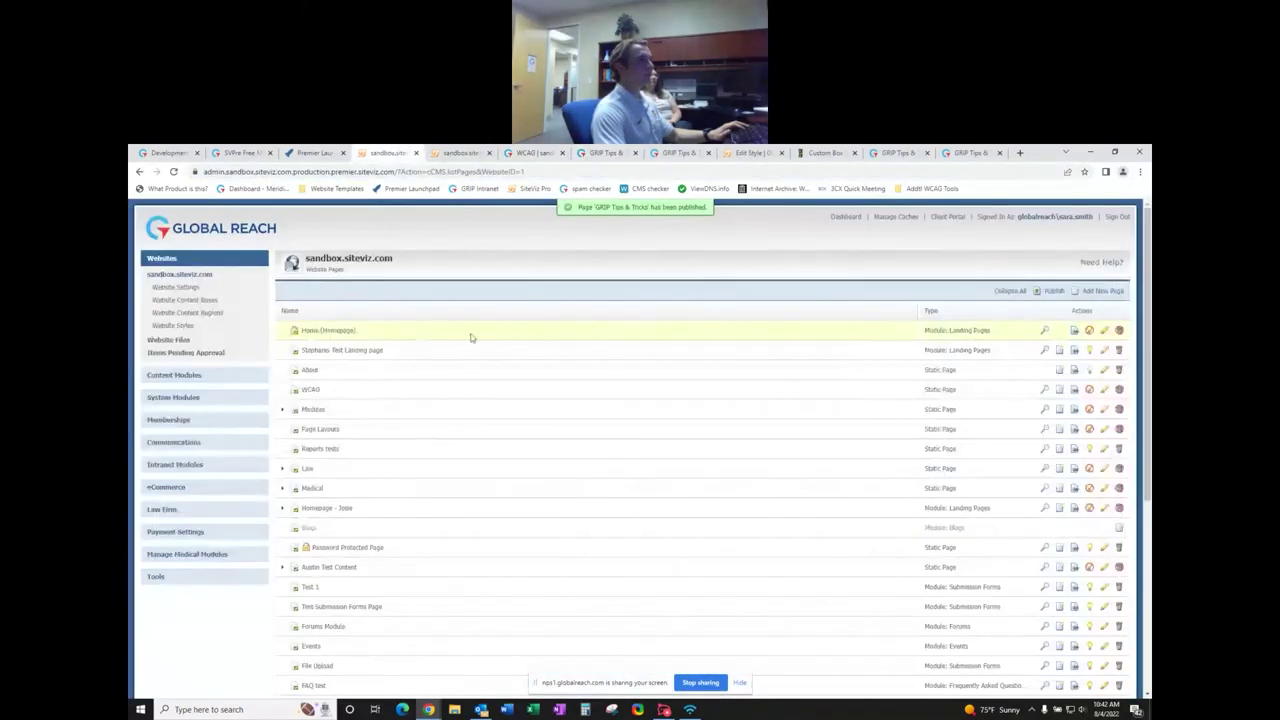
{"action": "scroll", "coordinate": [767, 492], "scroll_direction": "down", "scroll_amount": 5}
{"action": "scroll", "coordinate": [767, 492], "scroll_direction": "down", "scroll_amount": 5}
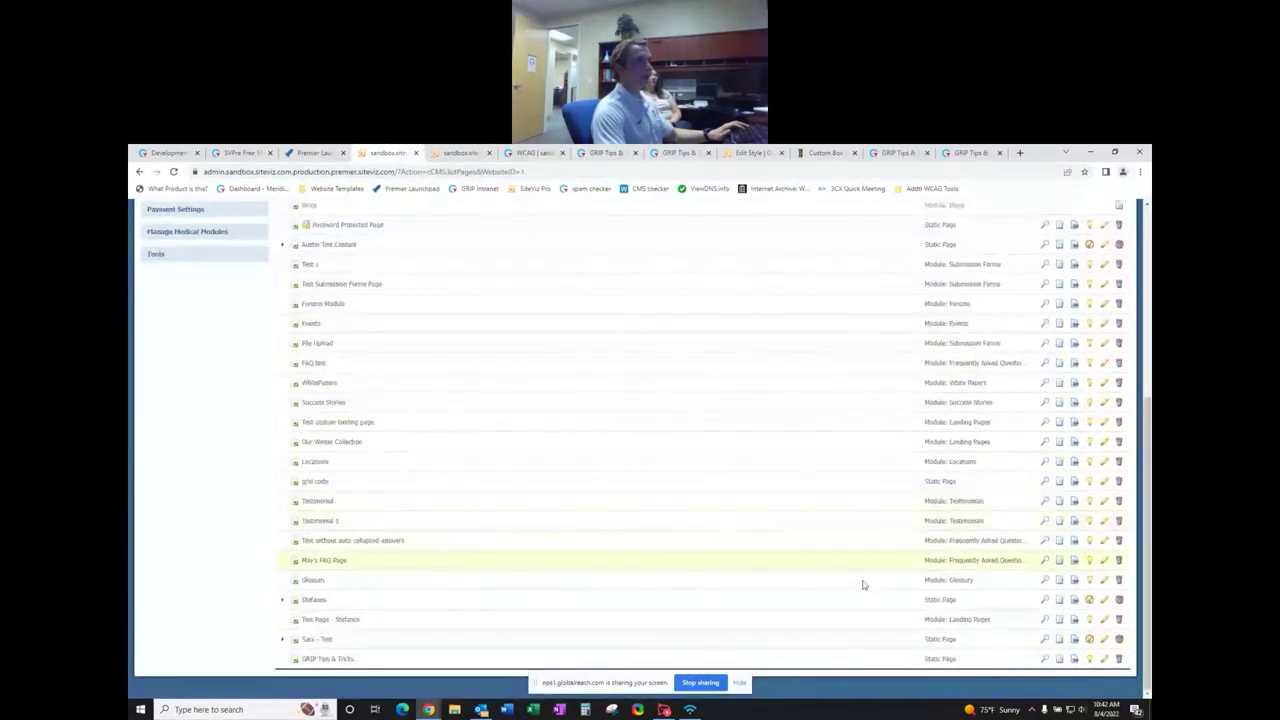
{"action": "left_click", "coordinate": [1045, 662]}
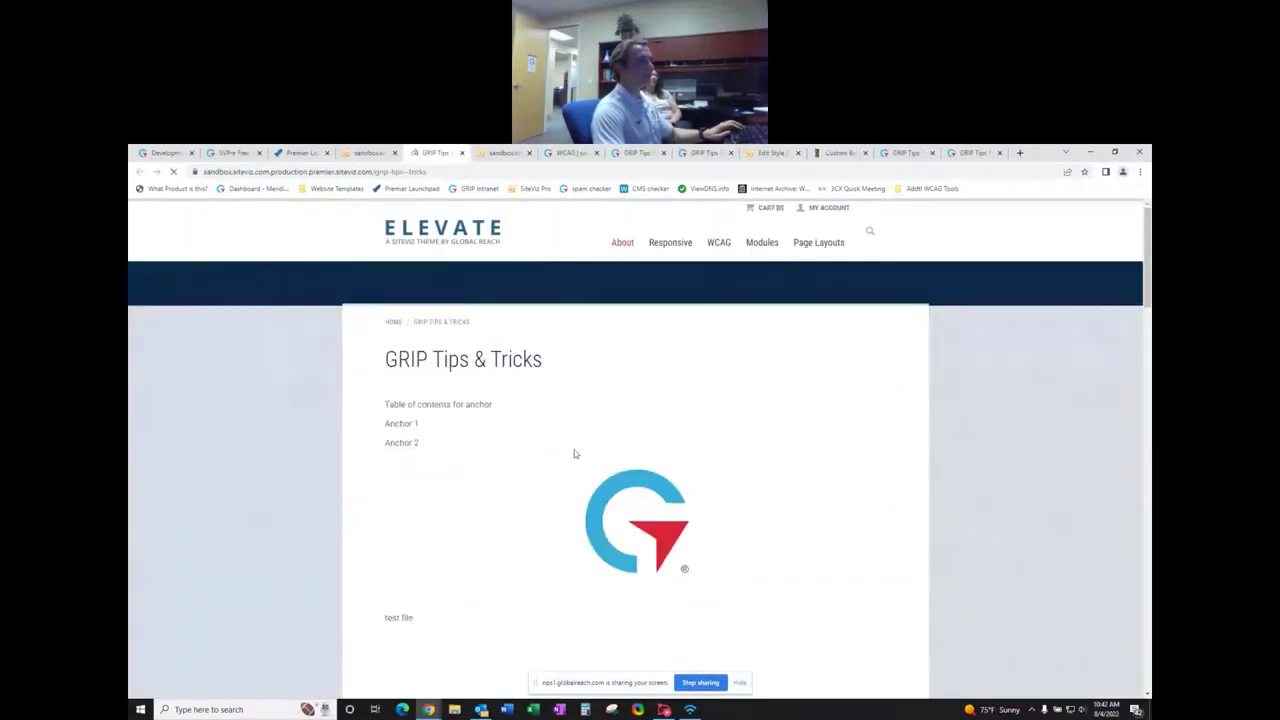
{"action": "left_click", "coordinate": [411, 423]}
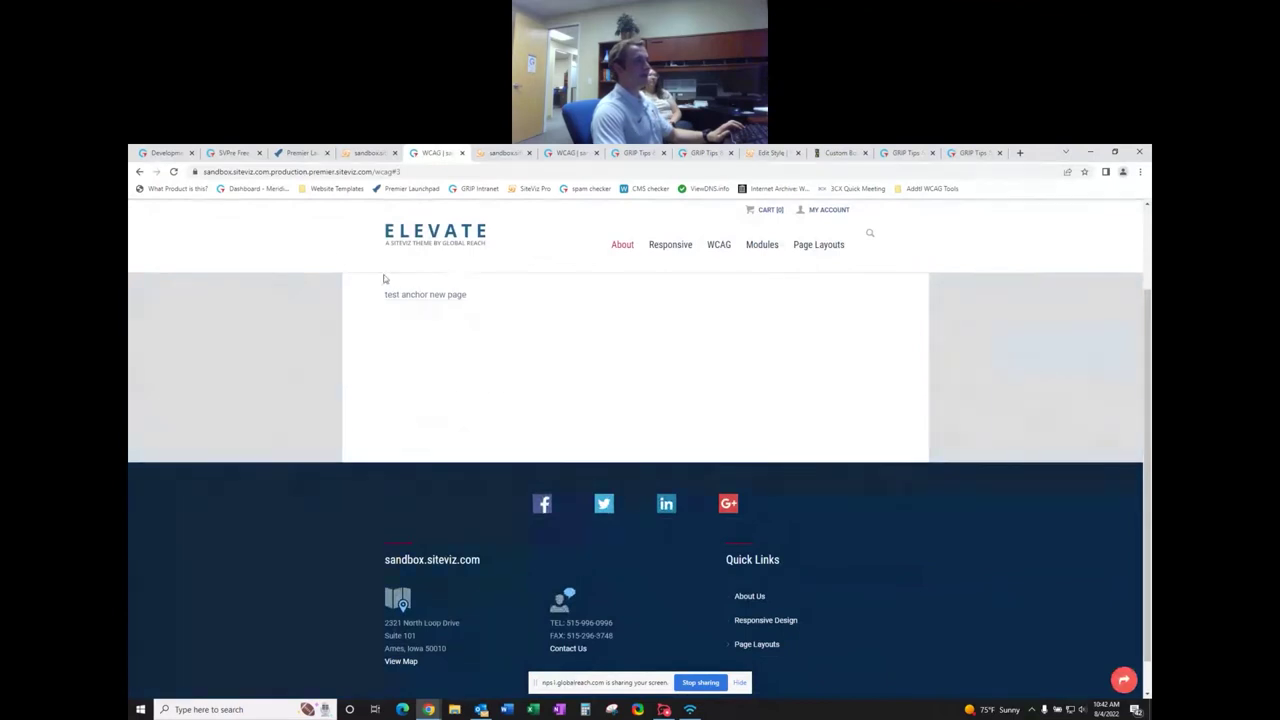
{"action": "scroll", "coordinate": [486, 386], "scroll_direction": "up", "scroll_amount": 1}
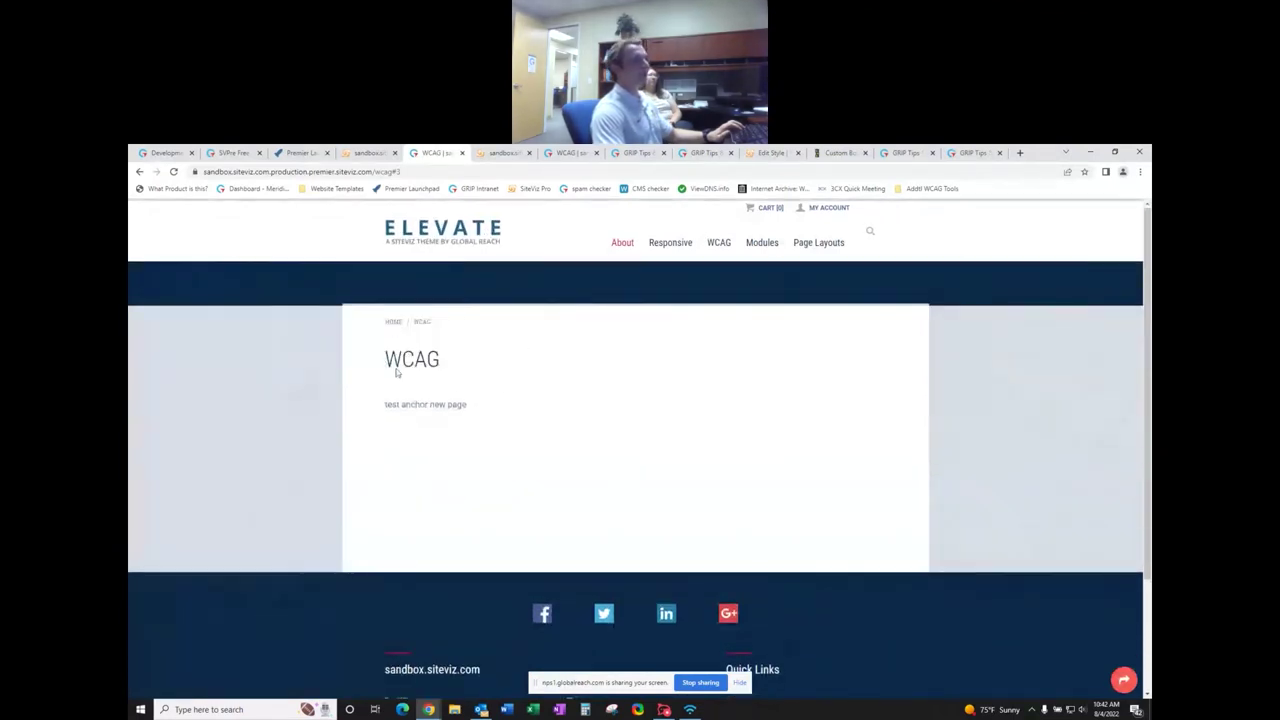
- Look over the live WCAG page, and reopen the GRIP Tips & Tricks page for editing at the "Anchor Destination 2" section
{"action": "scroll", "coordinate": [488, 403], "scroll_direction": "down", "scroll_amount": 1}
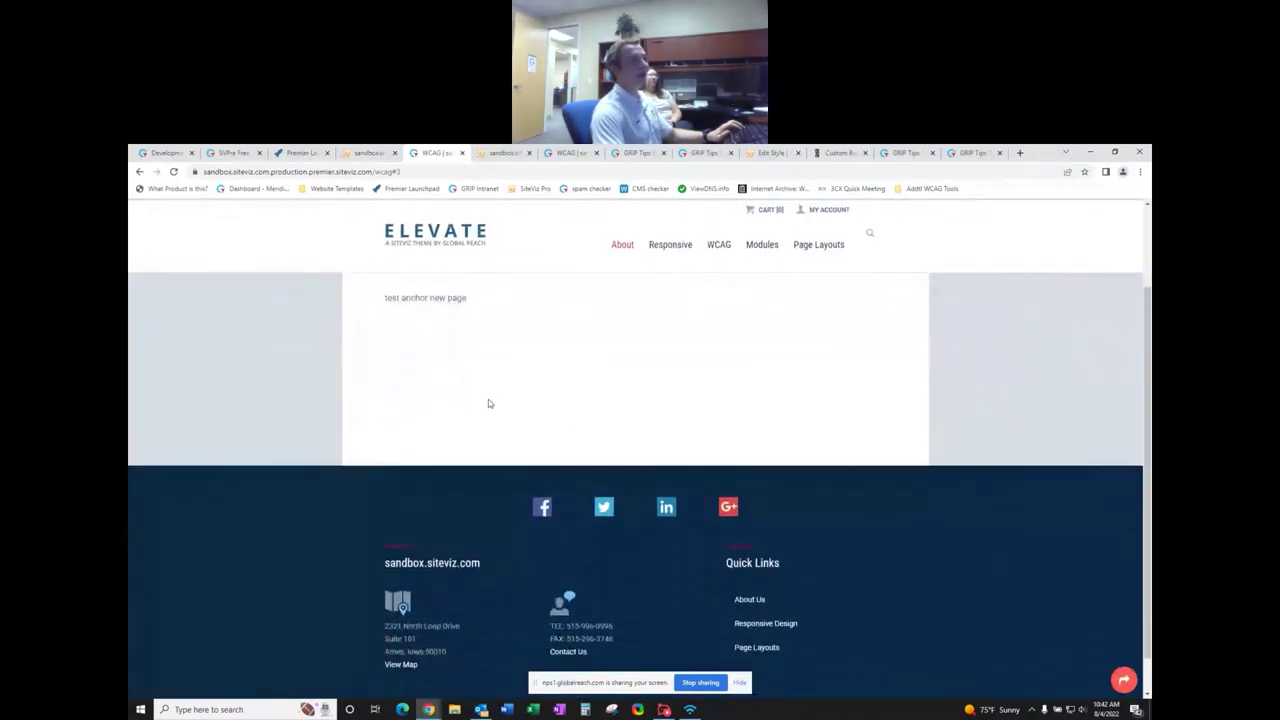
{"action": "scroll", "coordinate": [488, 403], "scroll_direction": "up", "scroll_amount": 1}
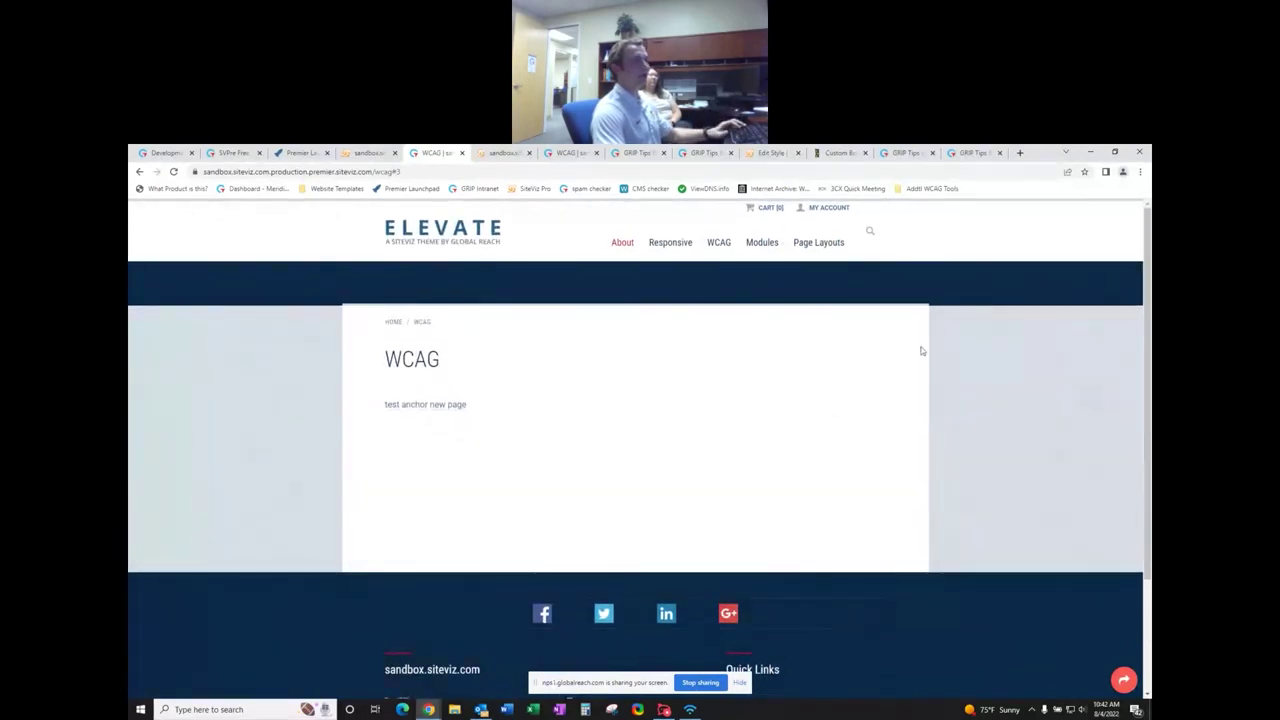
{"action": "scroll", "coordinate": [532, 465], "scroll_direction": "down", "scroll_amount": 1}
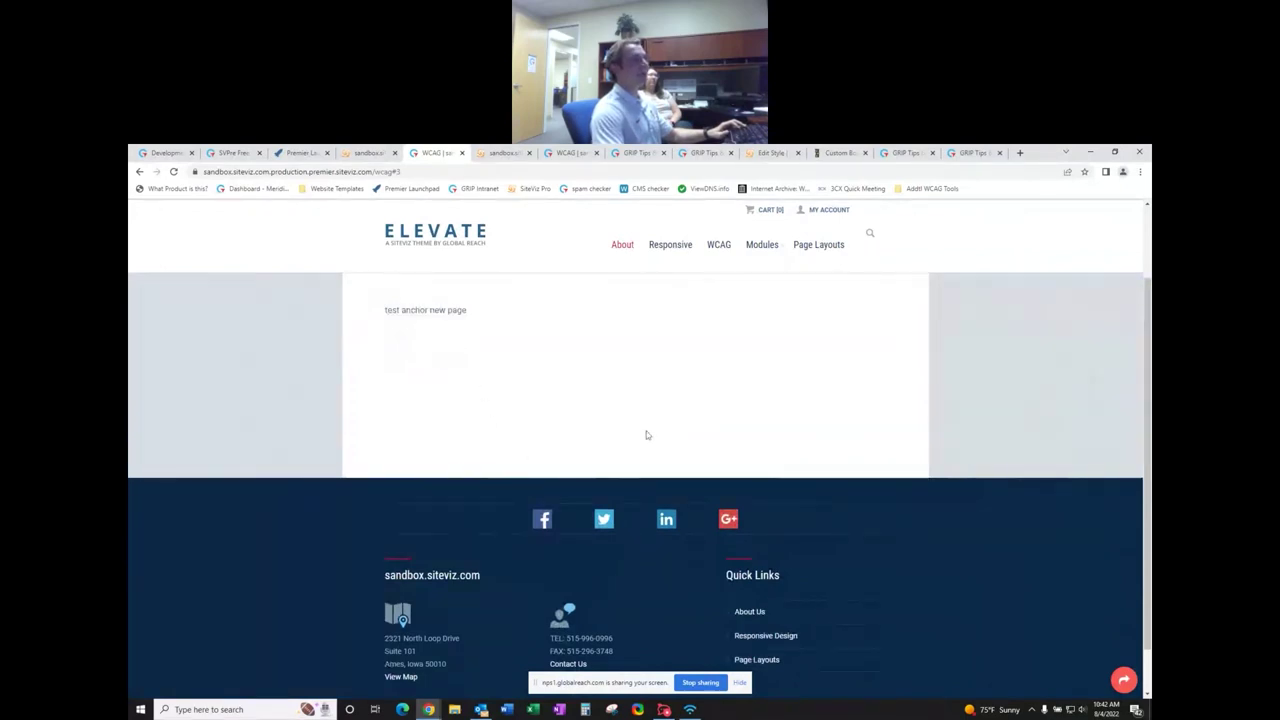
{"action": "left_click", "coordinate": [372, 152]}
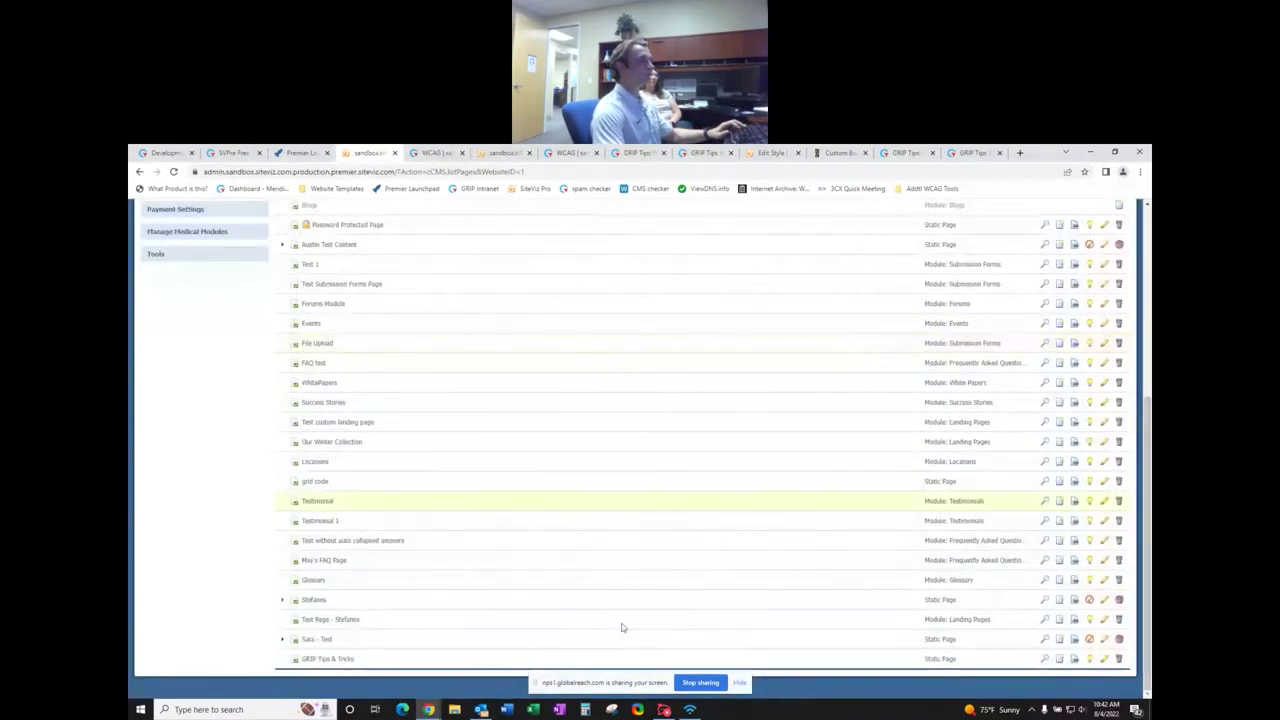
{"action": "left_click", "coordinate": [1104, 658]}
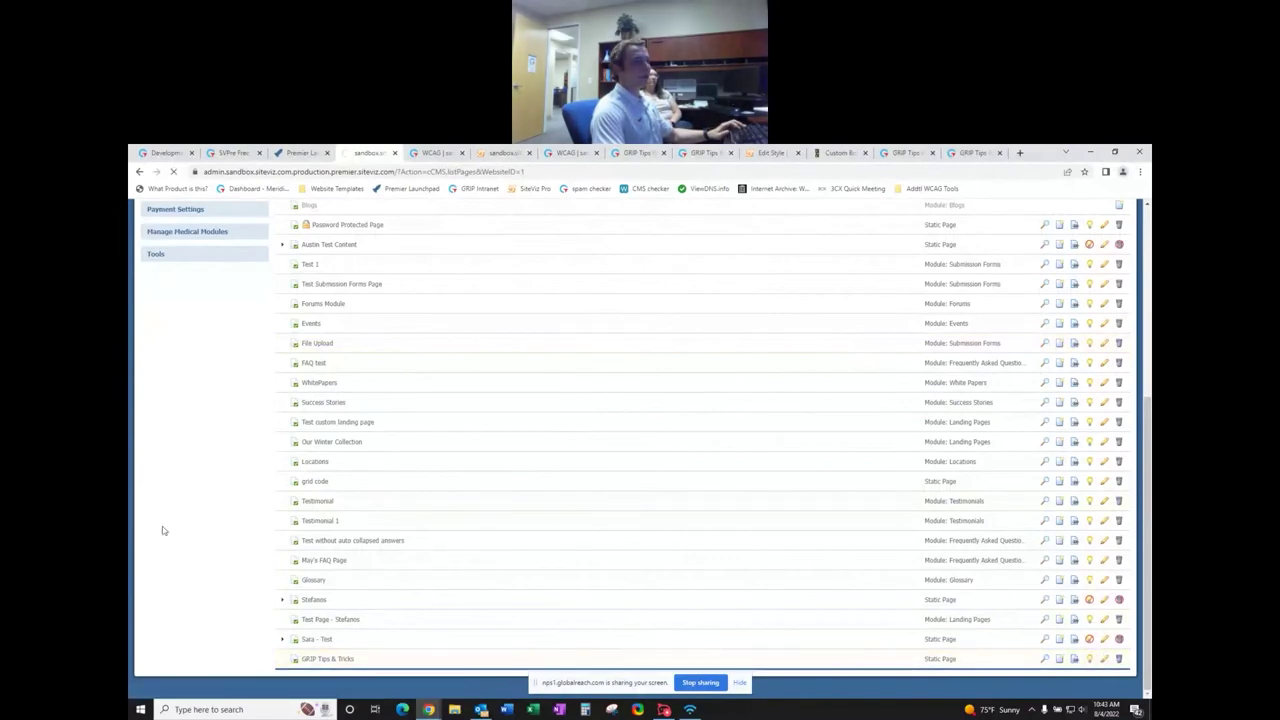
{"action": "scroll", "coordinate": [497, 494], "scroll_direction": "down", "scroll_amount": 3}
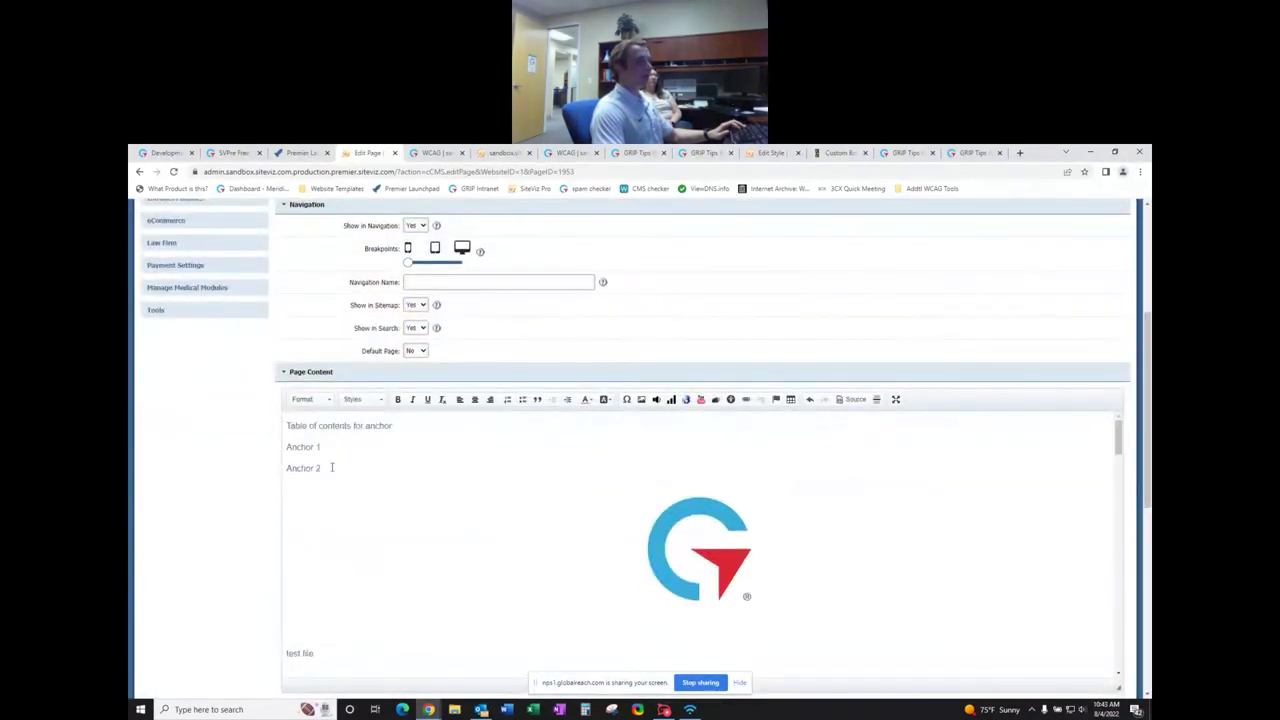
{"action": "scroll", "coordinate": [332, 467], "scroll_direction": "down", "scroll_amount": 15}
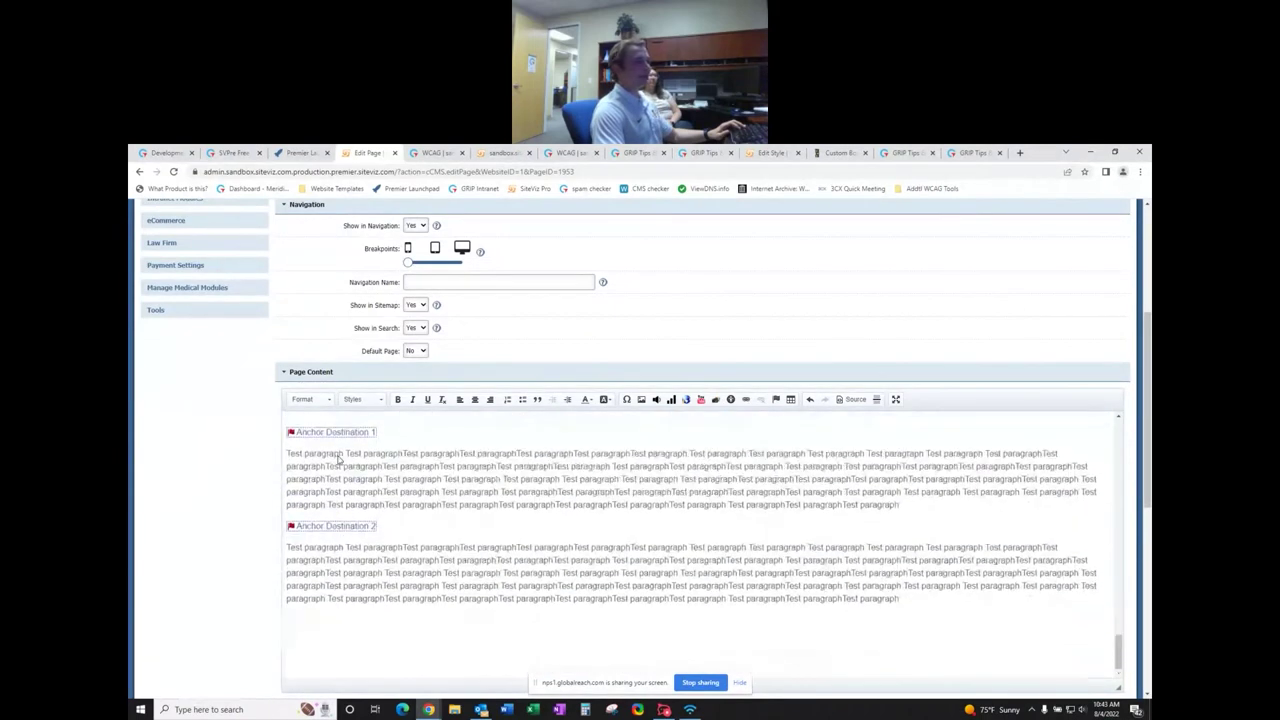
- Start a new table at the end of the page content with 3 rows, 3 columns and headers in the first column
{"action": "left_click", "coordinate": [693, 472]}
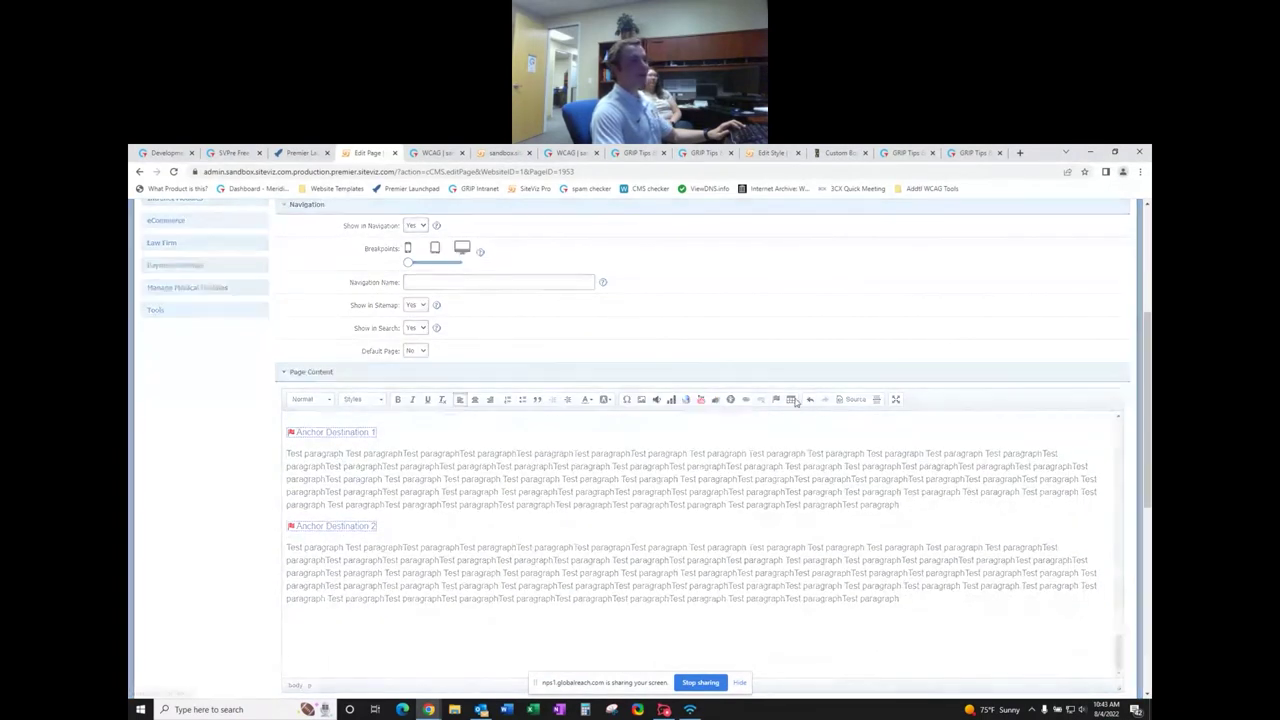
{"action": "left_click", "coordinate": [791, 399]}
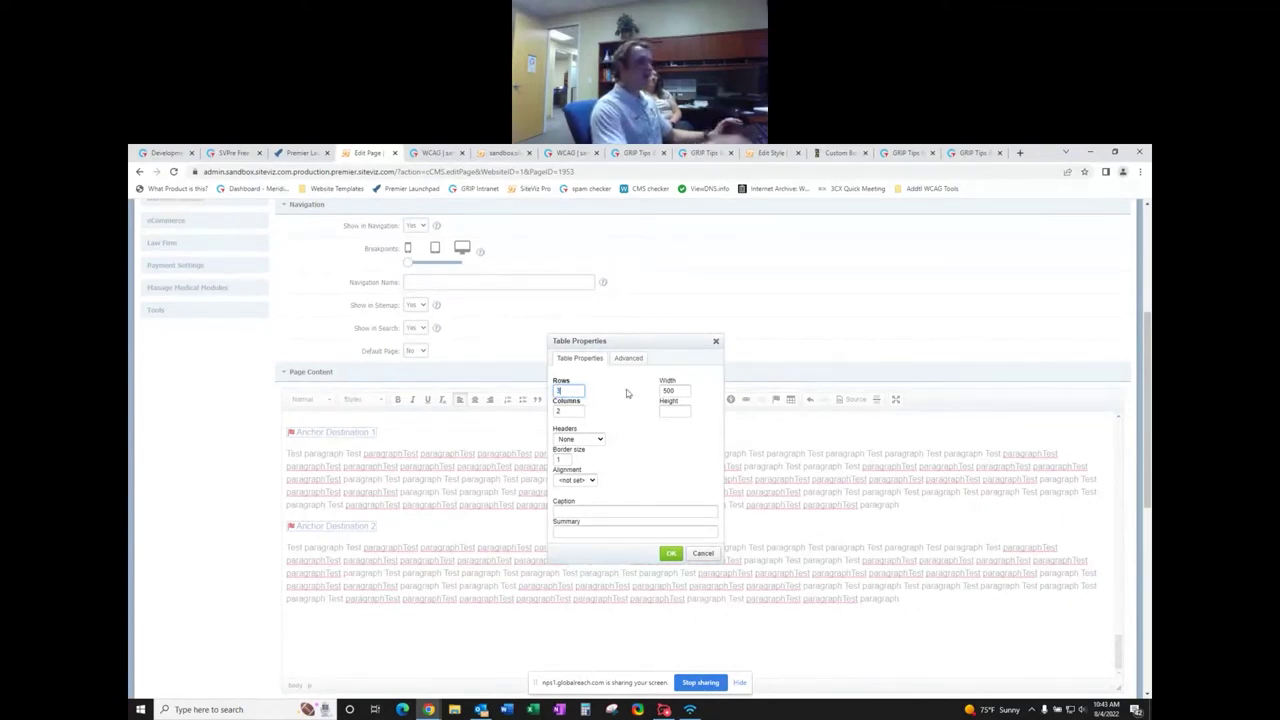
{"action": "double_click", "coordinate": [567, 412]}
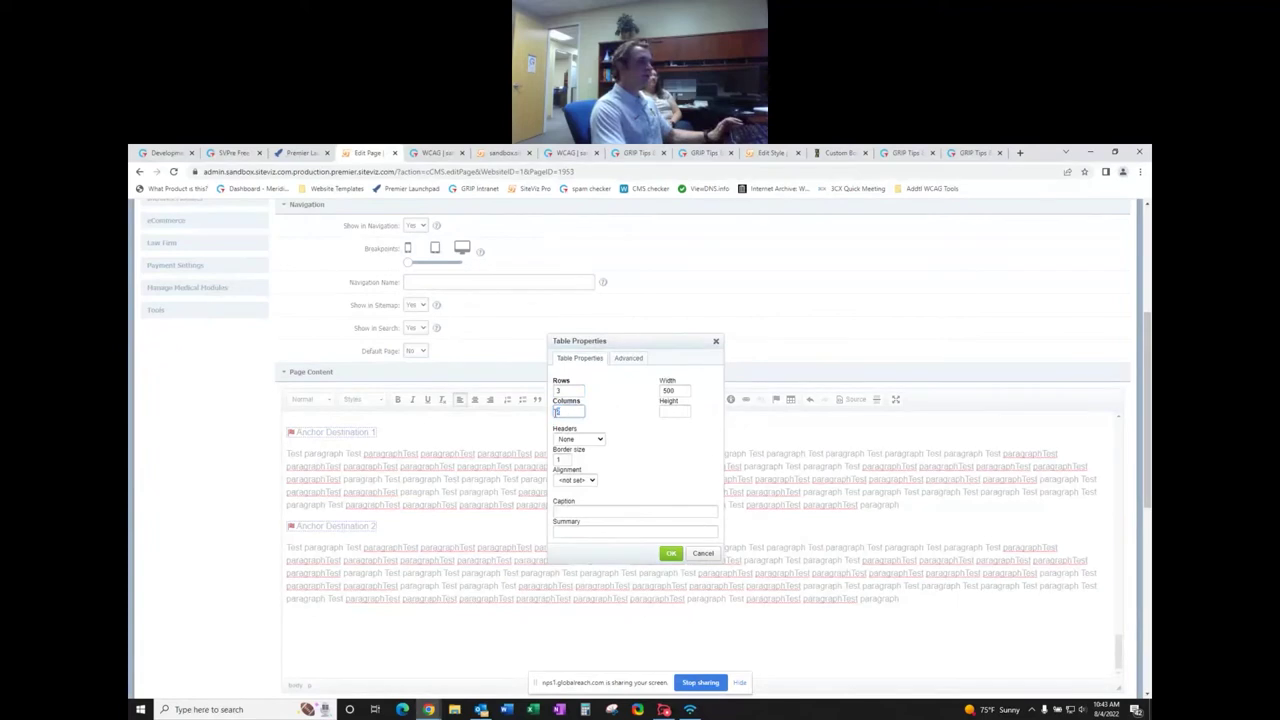
{"action": "left_click", "coordinate": [563, 441]}
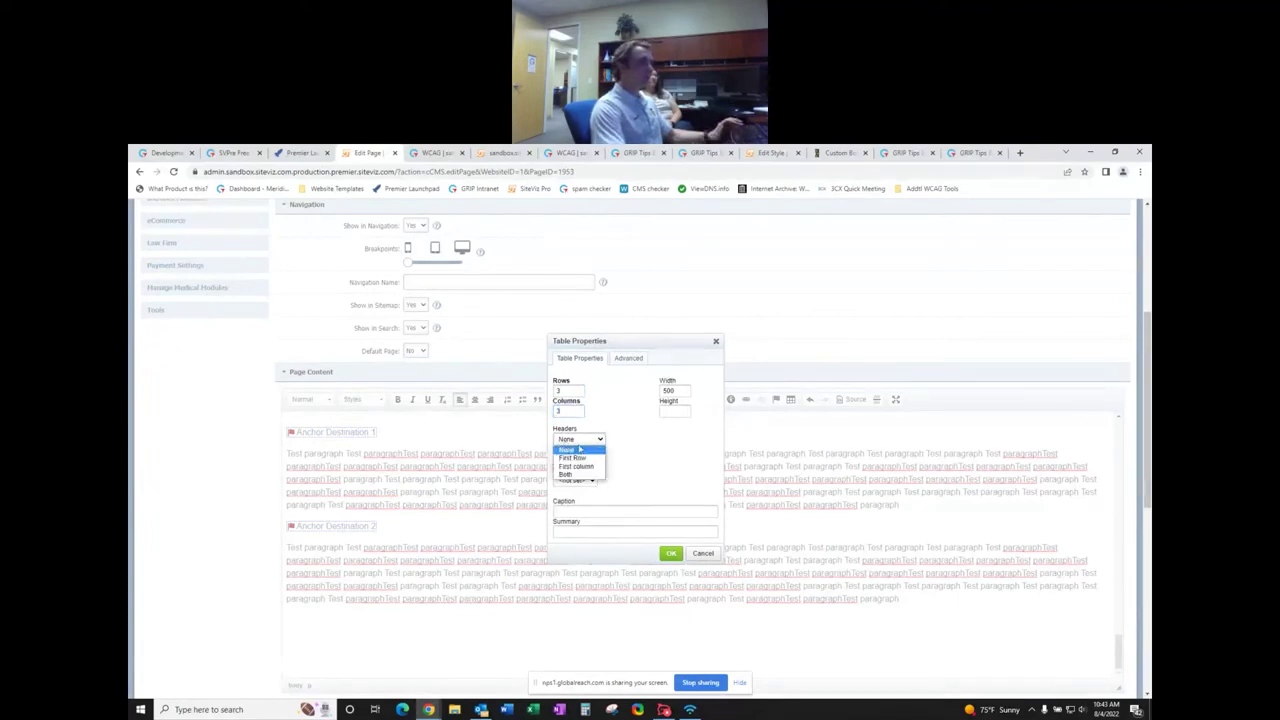
{"action": "left_click", "coordinate": [601, 467]}
{"action": "left_click", "coordinate": [591, 440]}
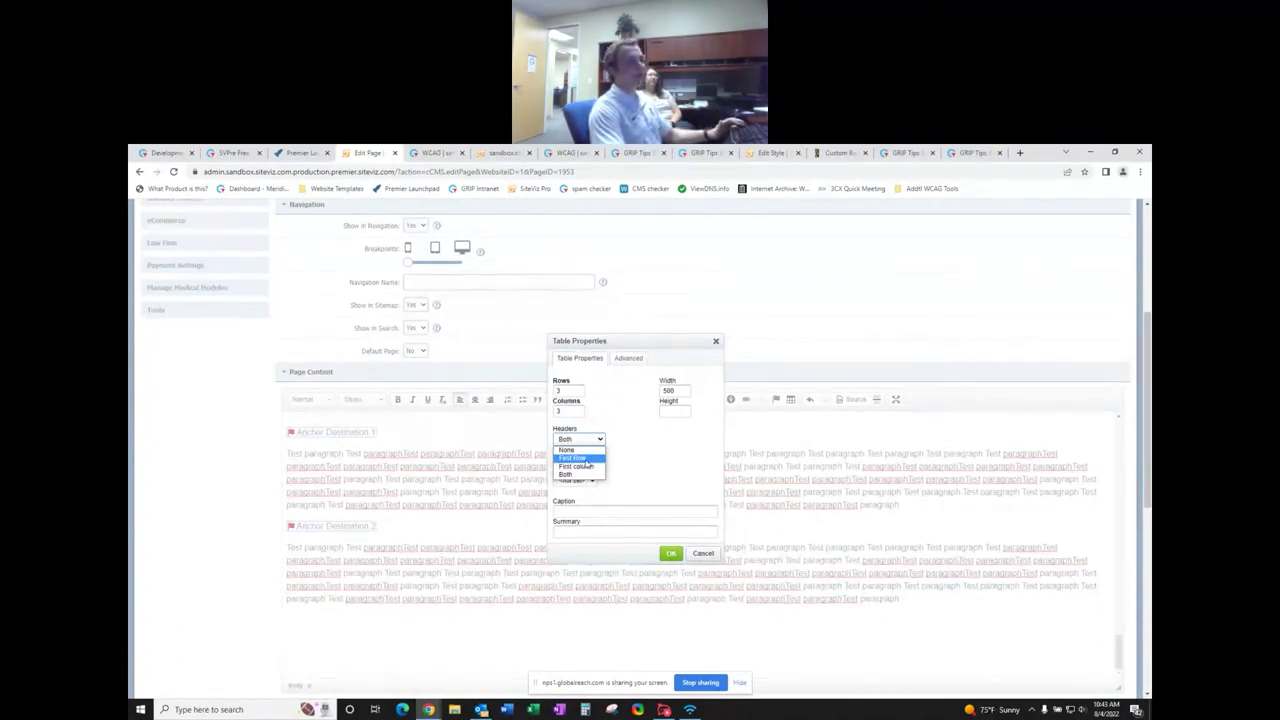
{"action": "left_click", "coordinate": [588, 466]}
{"action": "left_click", "coordinate": [582, 440]}
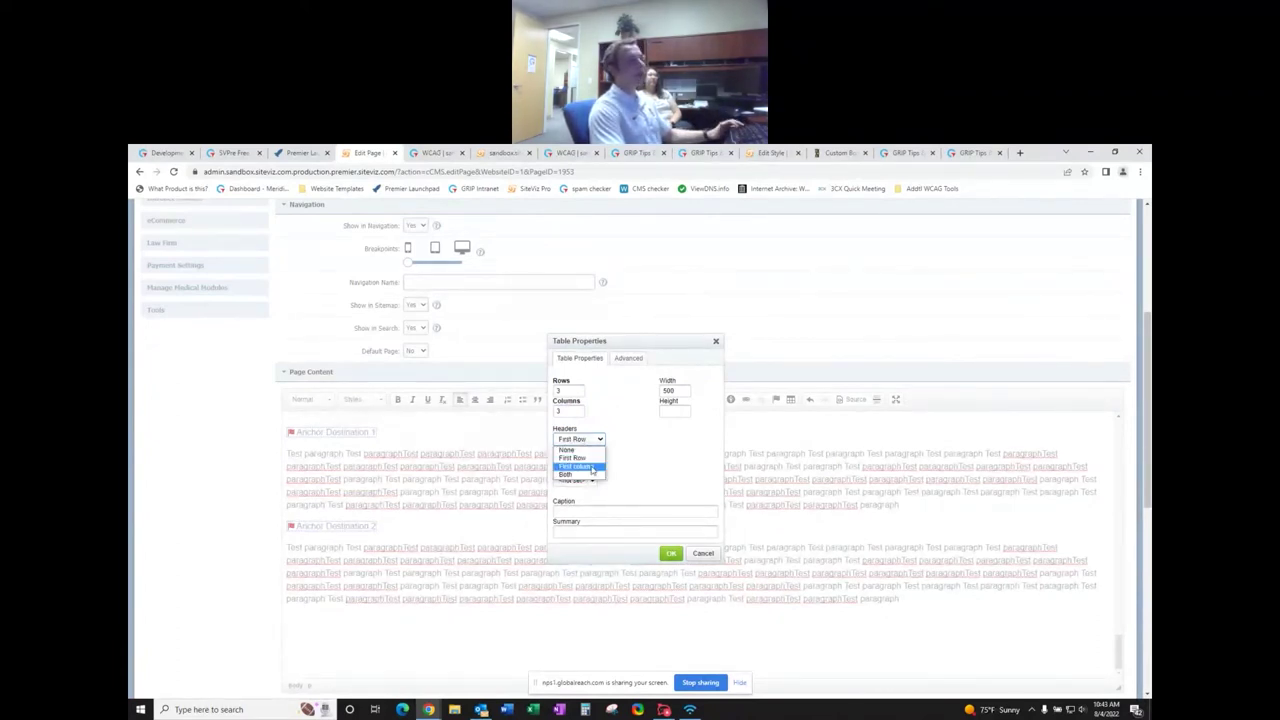
{"action": "left_click", "coordinate": [594, 467]}
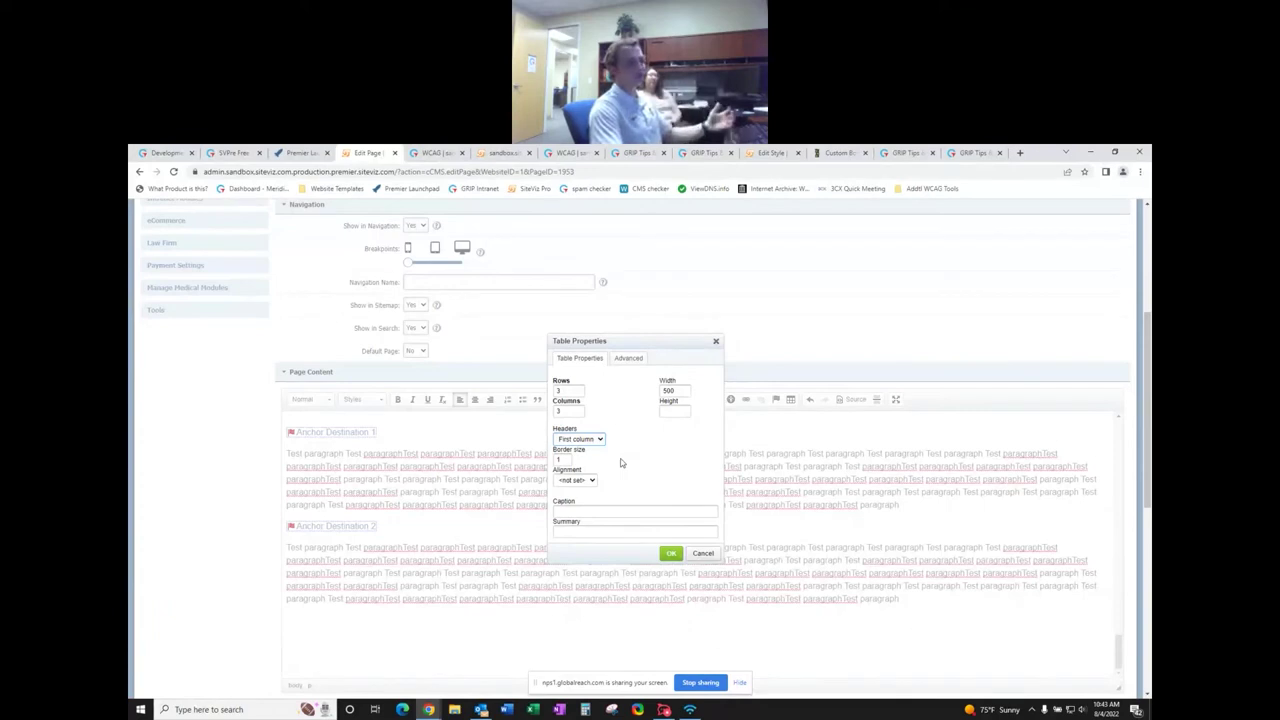
- Clear the new table's border size and go over its alignment, caption and summary options
{"action": "left_click", "coordinate": [560, 459]}
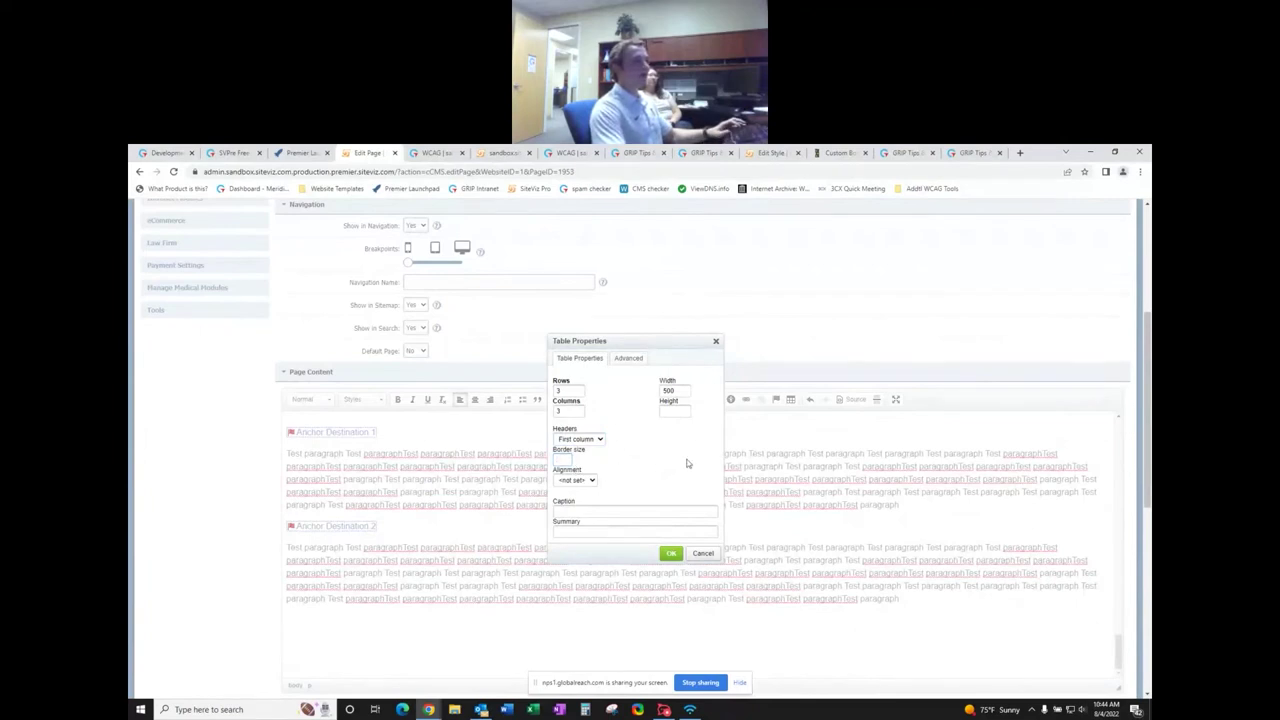
{"action": "left_click", "coordinate": [588, 480]}
{"action": "left_click", "coordinate": [626, 466]}
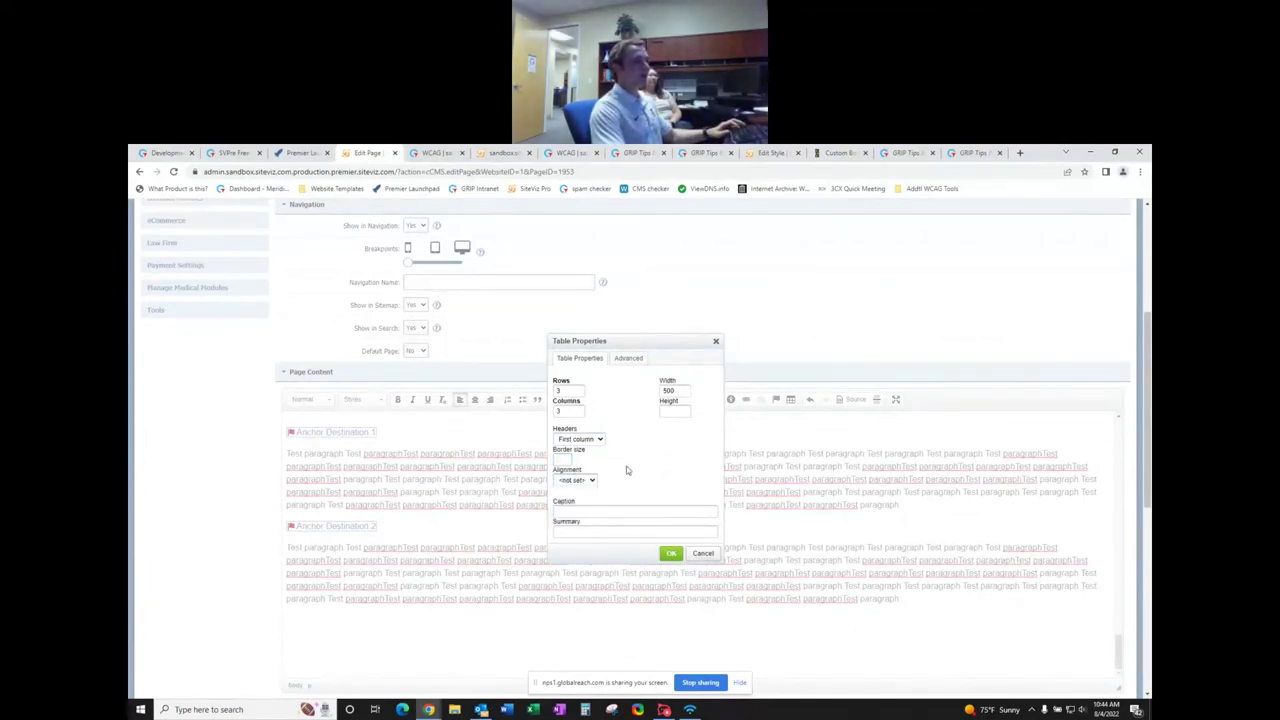
{"action": "left_click", "coordinate": [600, 530]}
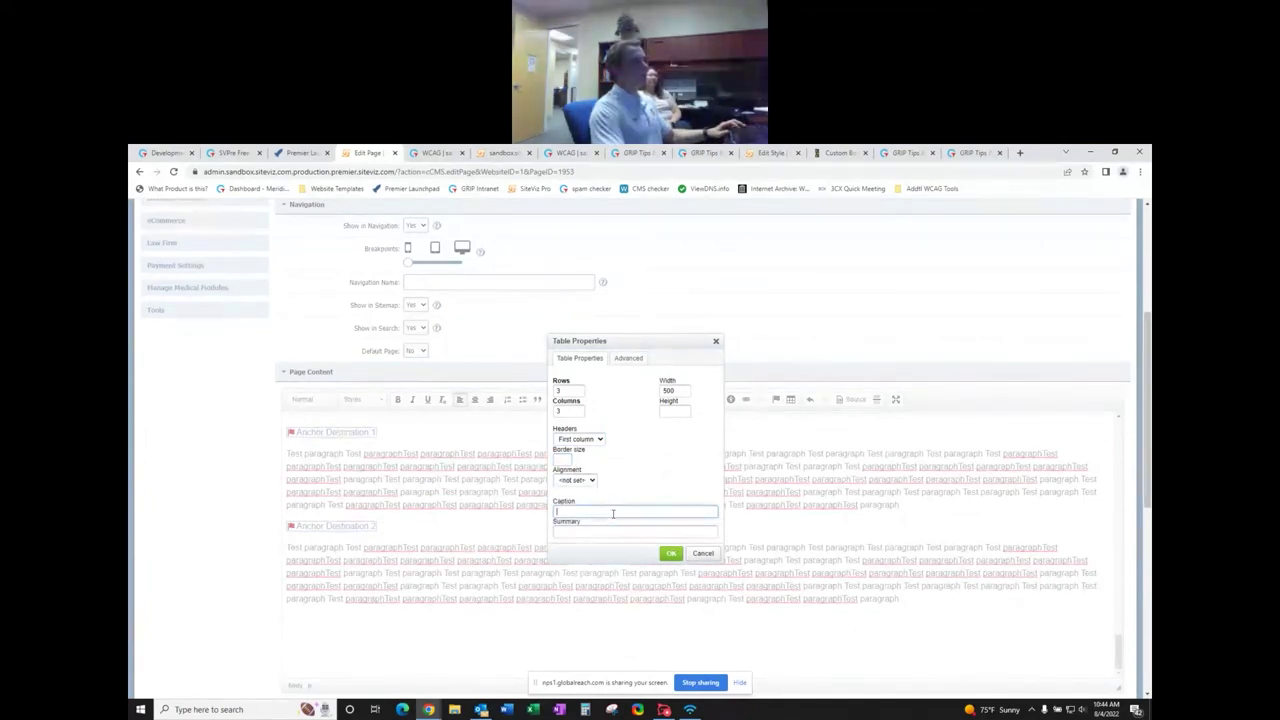
{"action": "left_click", "coordinate": [608, 512]}
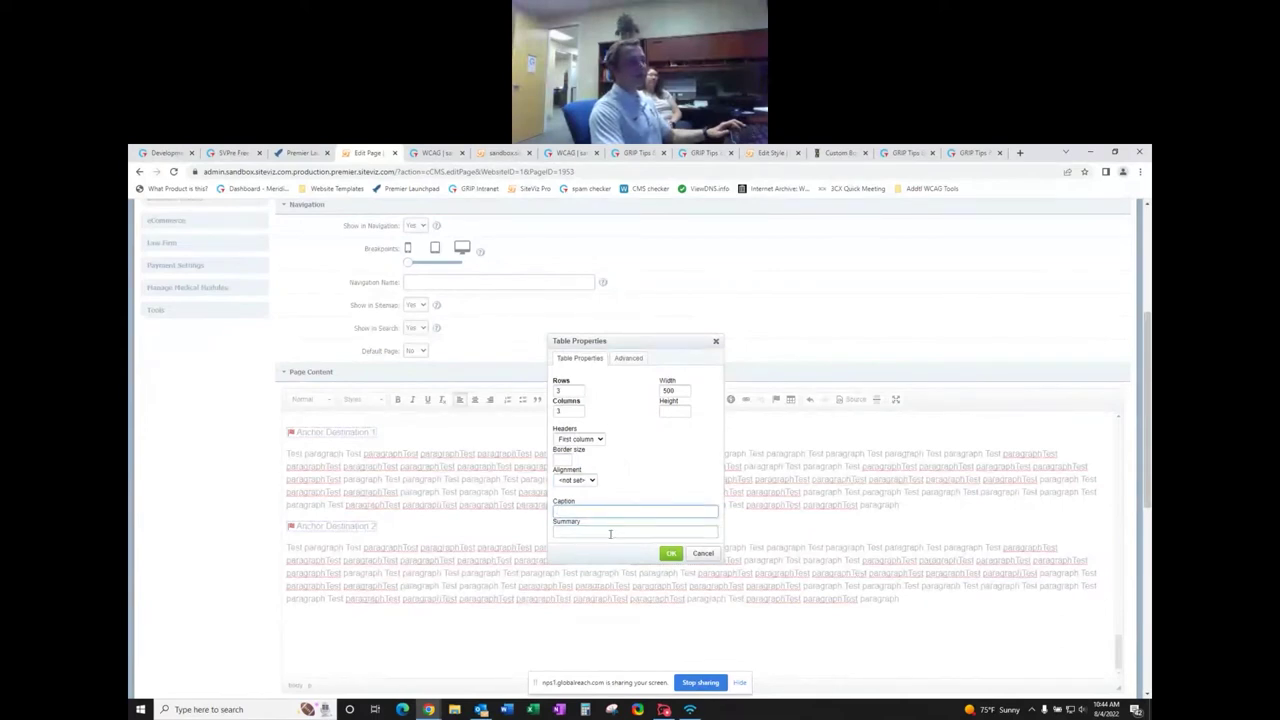
{"action": "left_click", "coordinate": [610, 533]}
{"action": "left_click", "coordinate": [610, 518]}
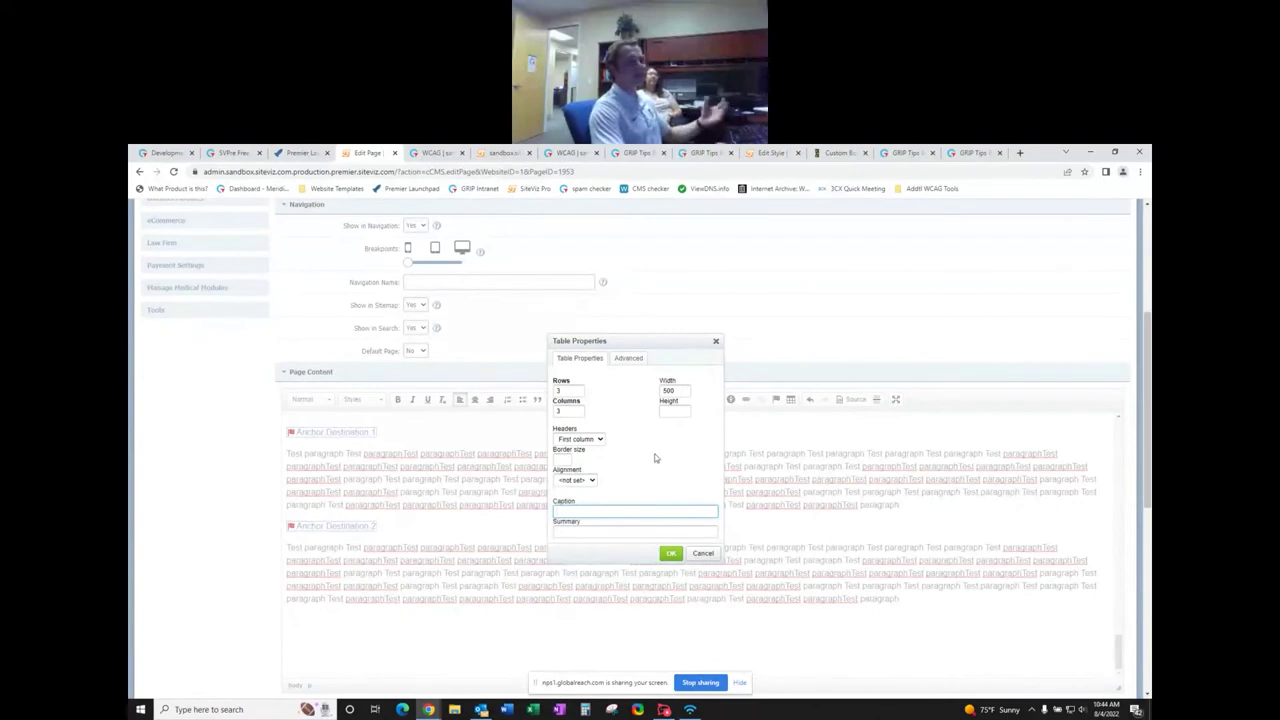
- Set the new table's width to 100% and insert it into the page content
{"action": "left_click", "coordinate": [682, 392]}
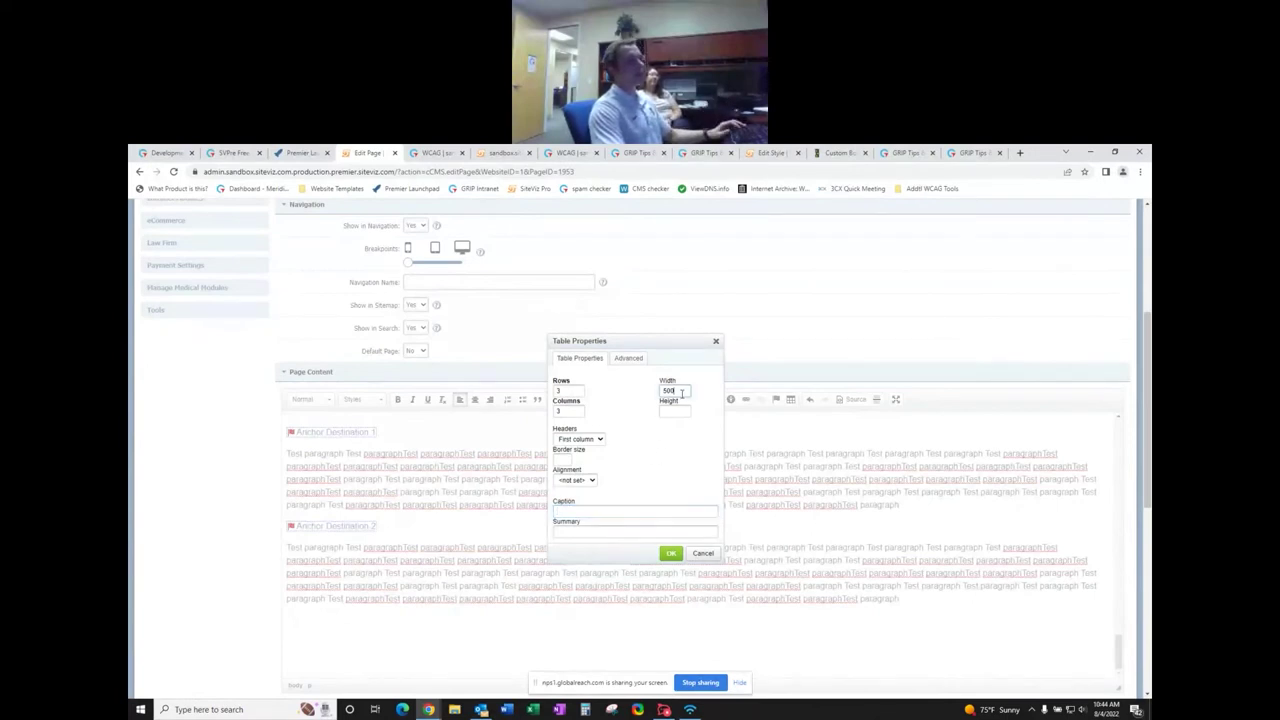
{"action": "right_click", "coordinate": [687, 394]}
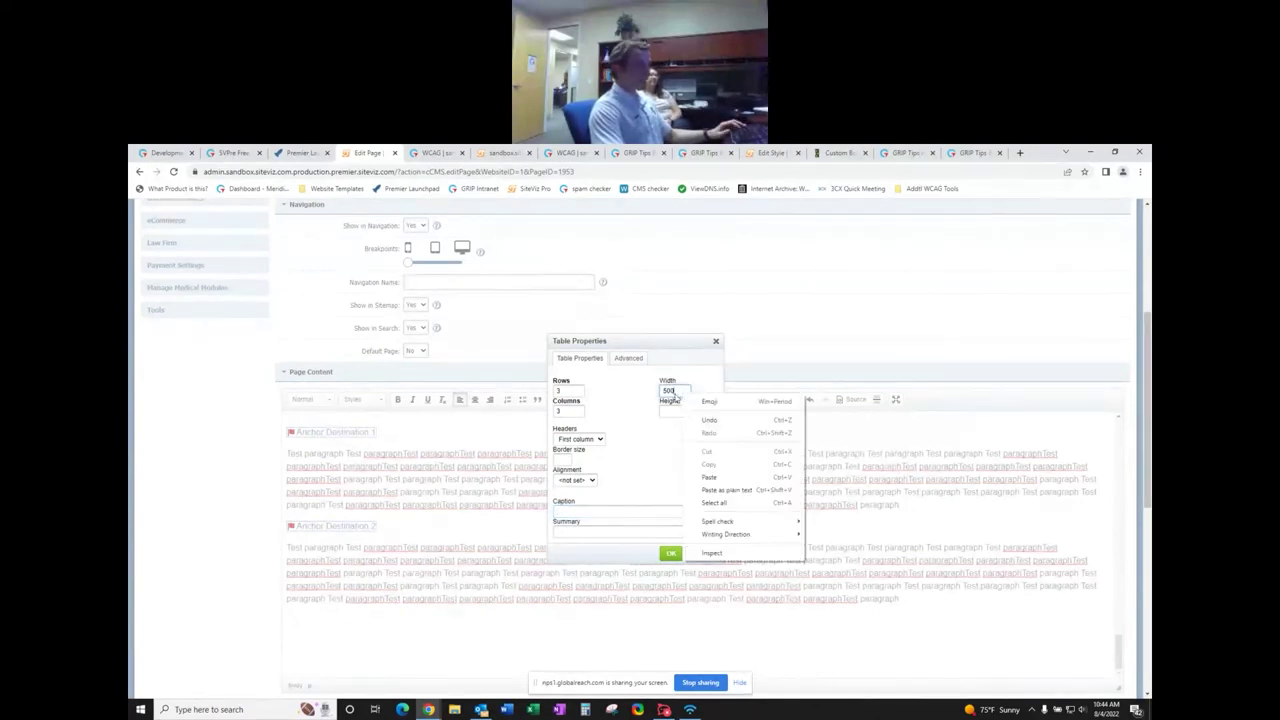
{"action": "left_click", "coordinate": [653, 407]}
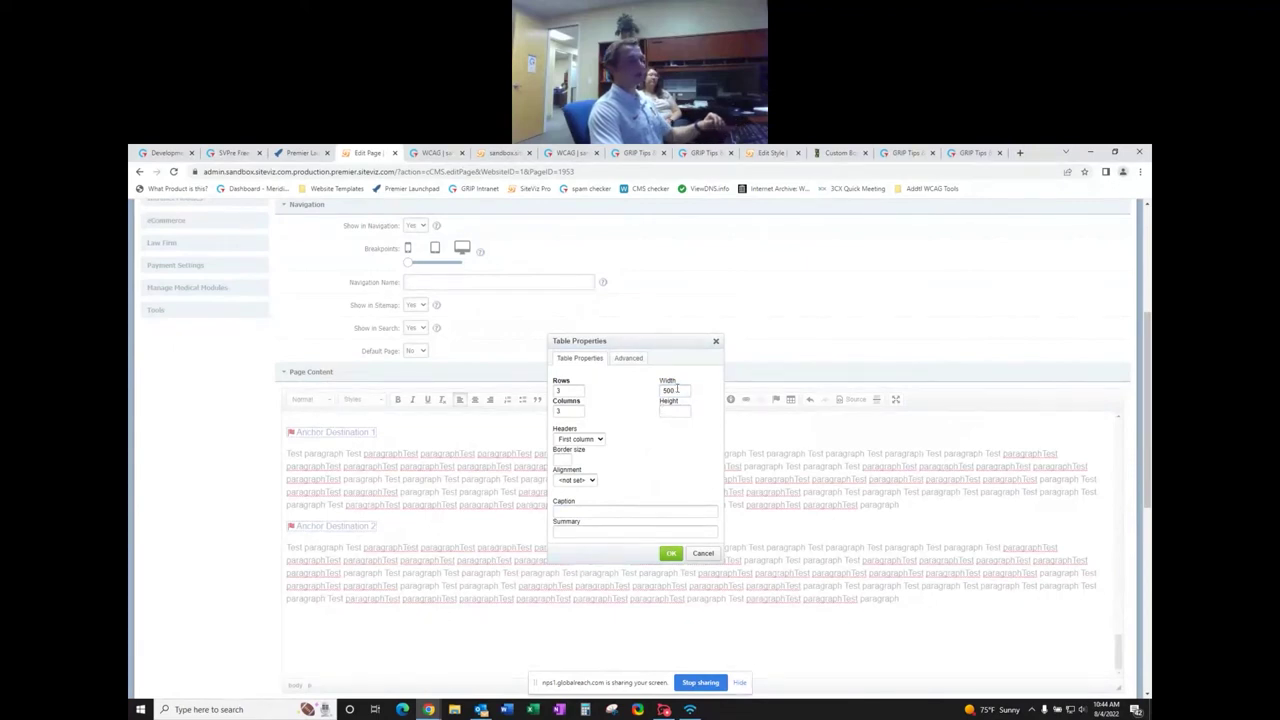
{"action": "double_click", "coordinate": [677, 389]}
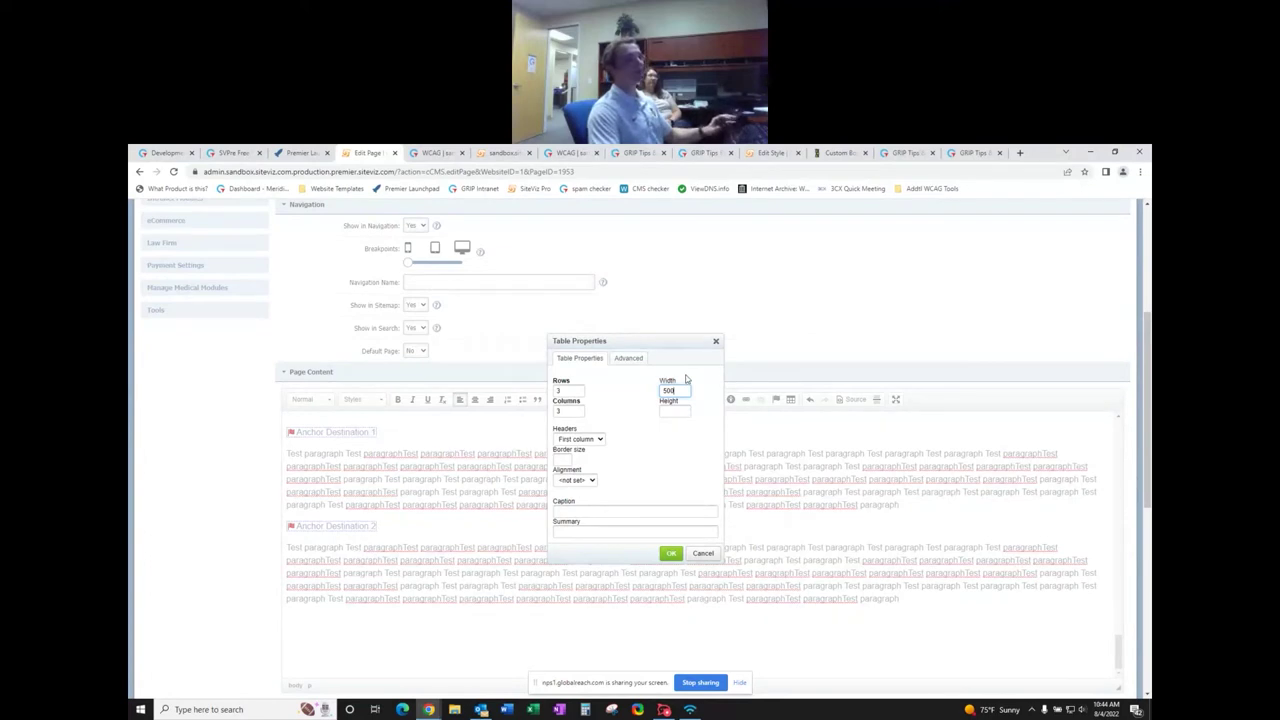
{"action": "left_click_drag", "start_coordinate": [684, 390], "coordinate": [663, 391]}
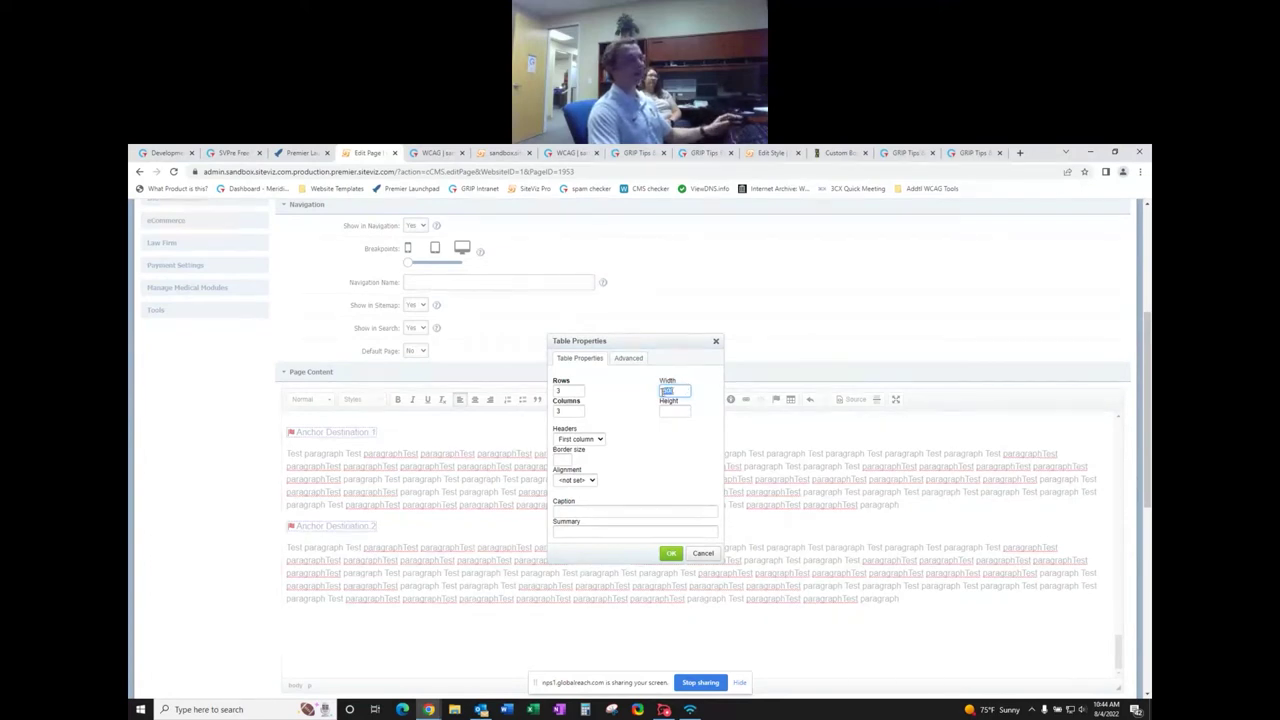
{"action": "left_click", "coordinate": [681, 391]}
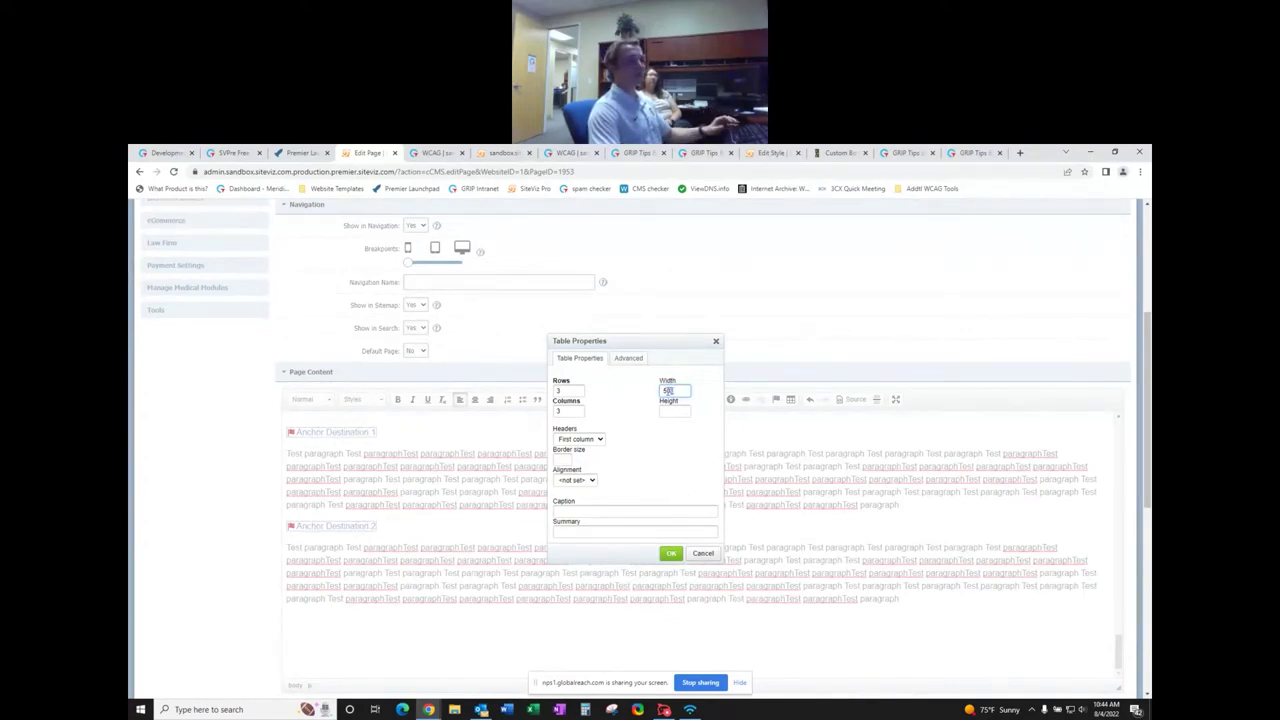
{"action": "left_click", "coordinate": [677, 391]}
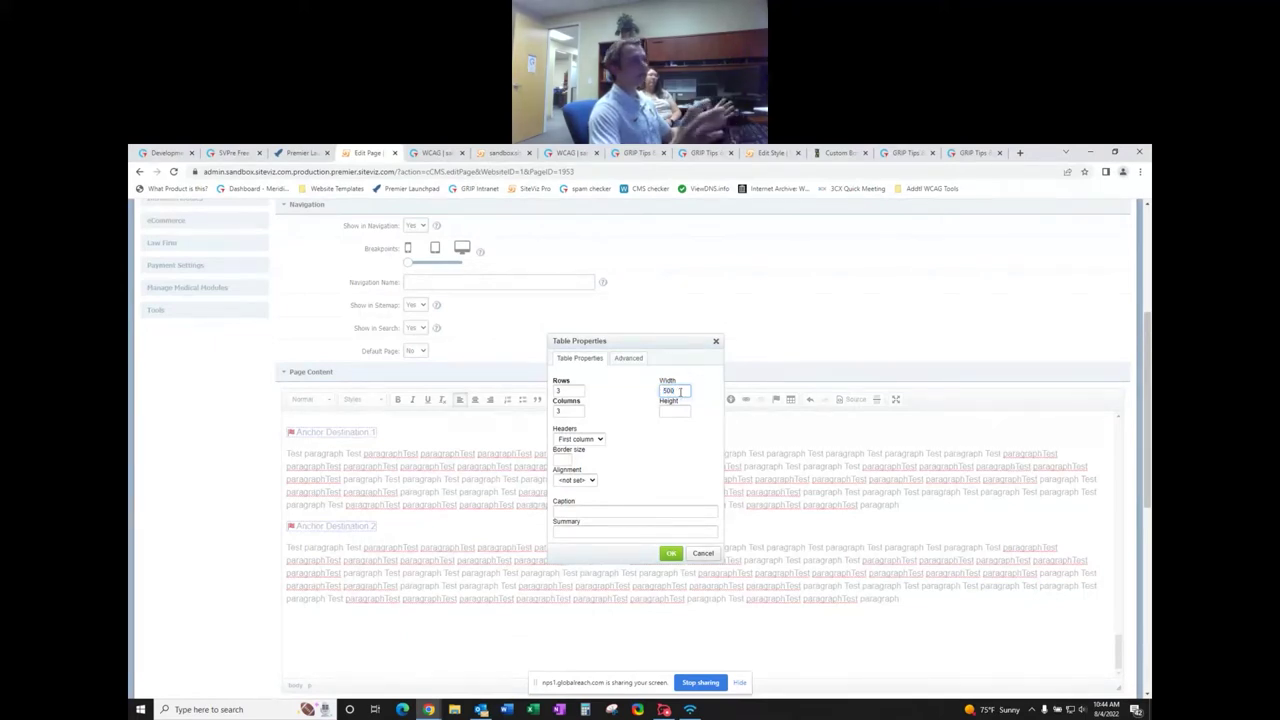
{"action": "key", "text": "BackSpace"}
{"action": "key", "text": "BackSpace"}
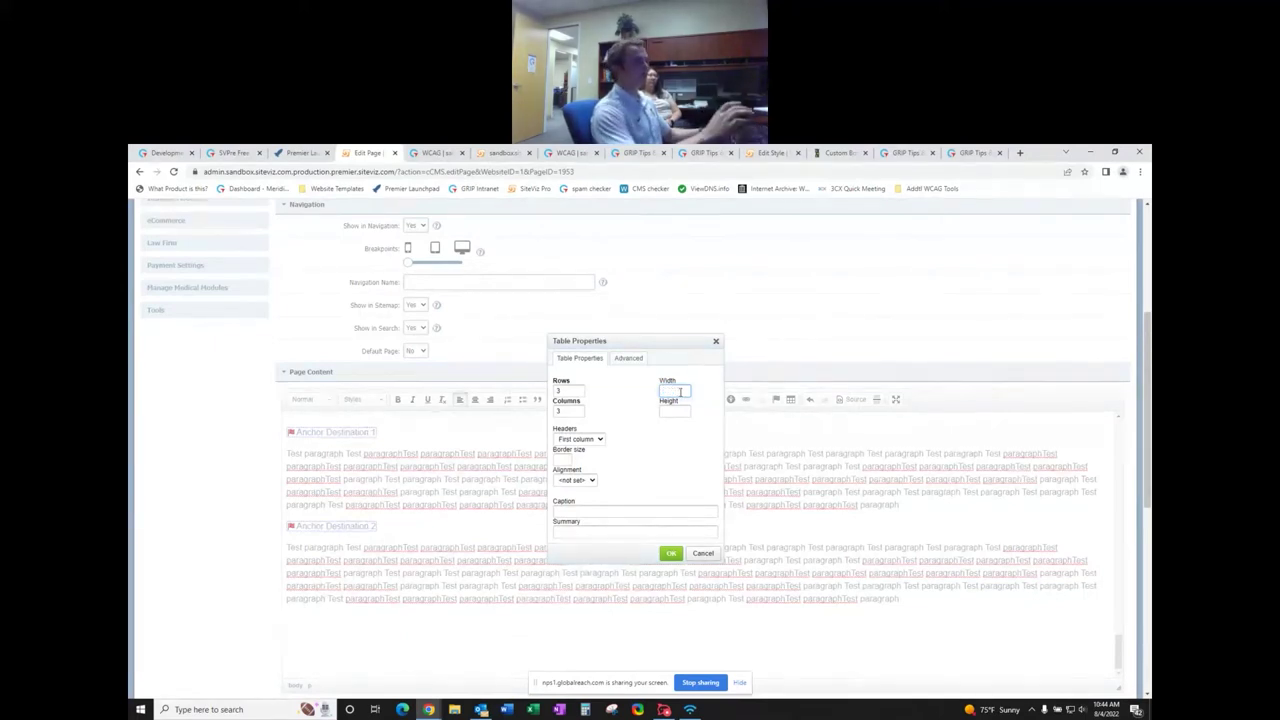
{"action": "type", "text": "100"}
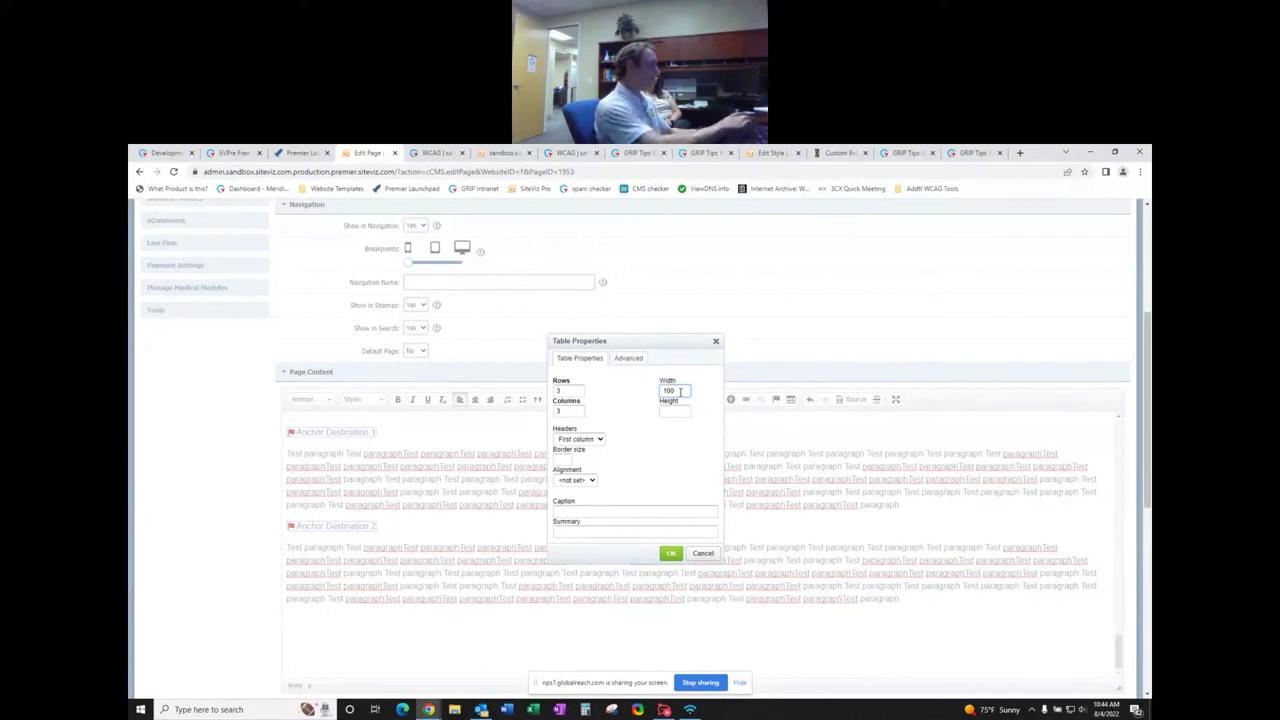
{"action": "type", "text": "%"}
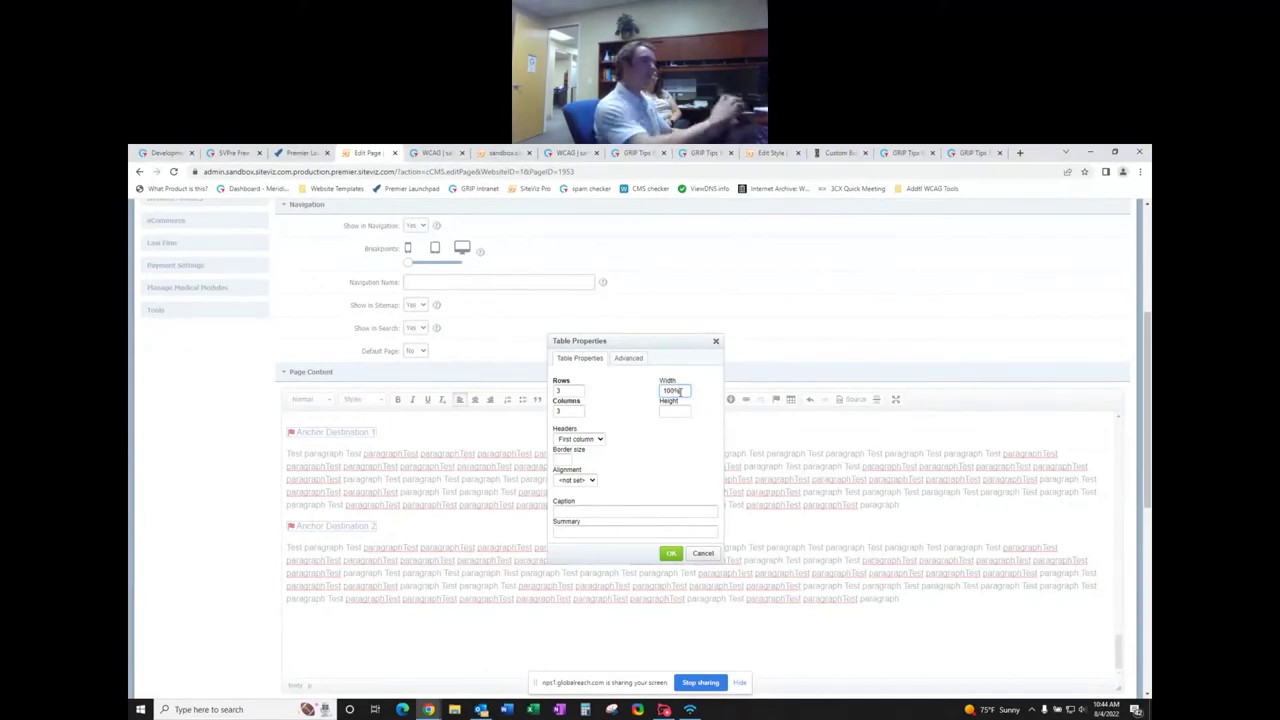
{"action": "left_click", "coordinate": [670, 553]}
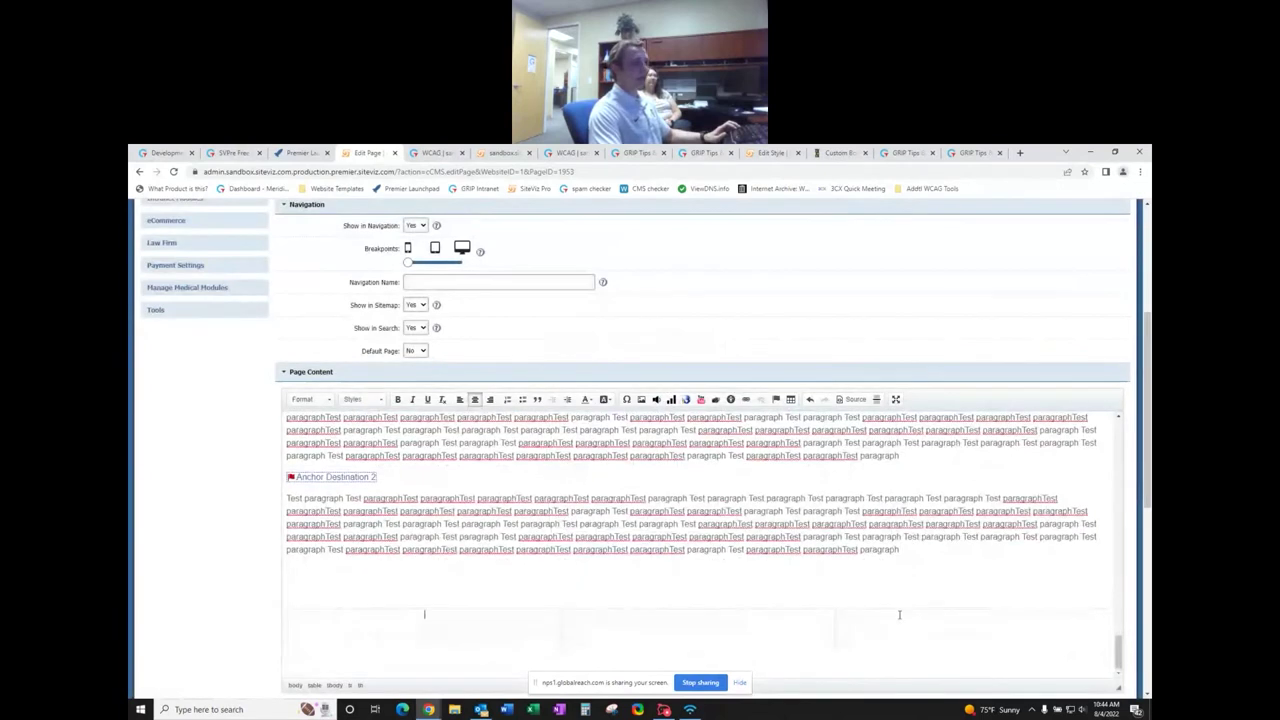
- Set the inserted table's border size to 2 in its table properties
{"action": "left_click", "coordinate": [425, 608]}
{"action": "right_click", "coordinate": [509, 620]}
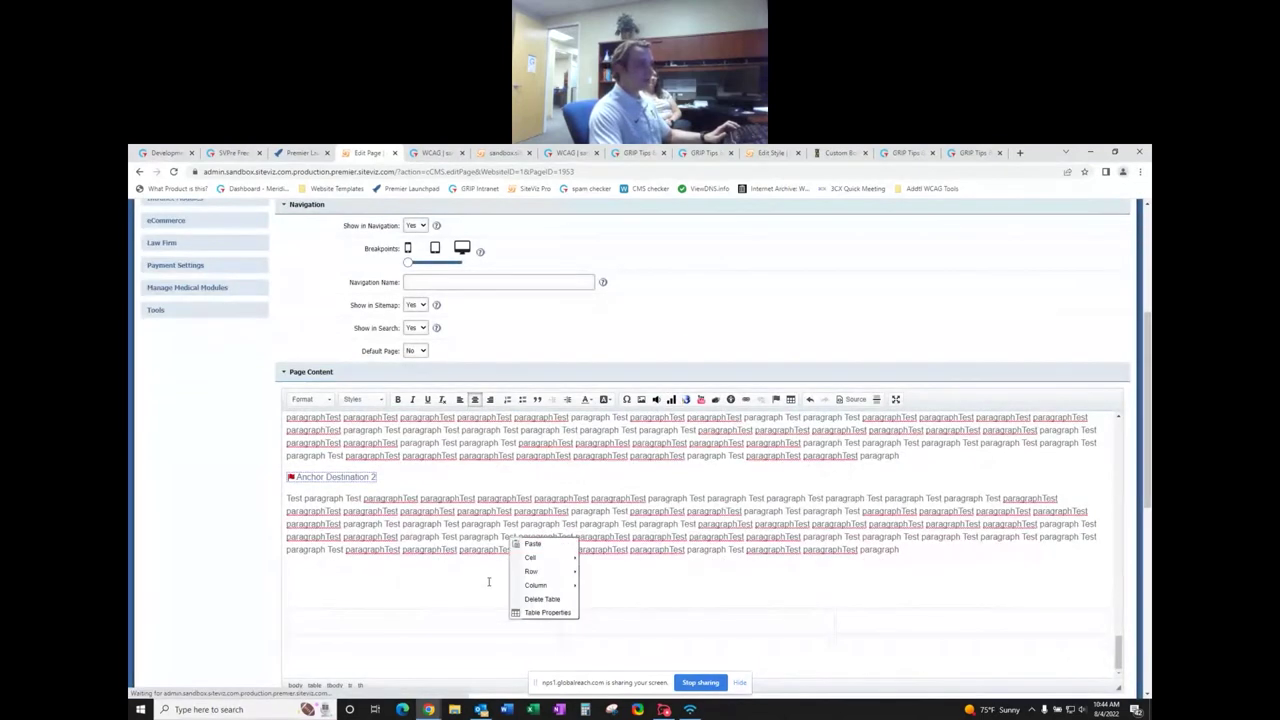
{"action": "left_click", "coordinate": [530, 614]}
{"action": "left_click", "coordinate": [581, 447]}
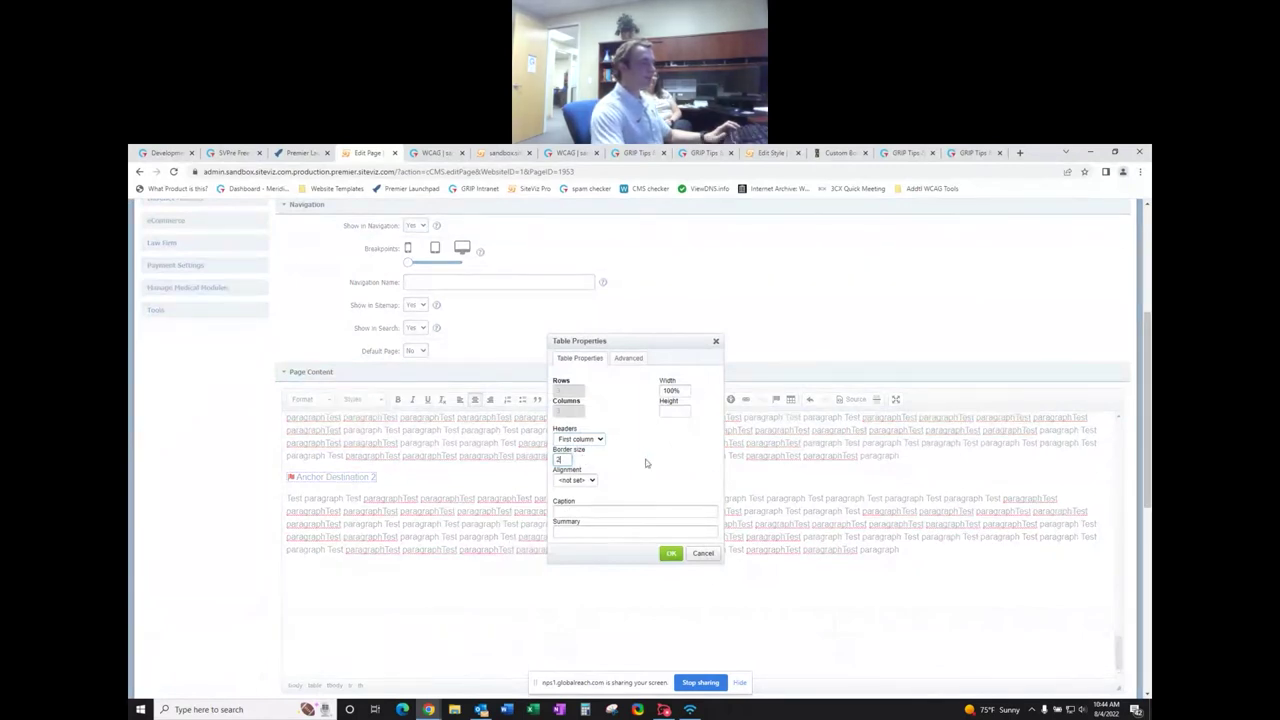
{"action": "left_click", "coordinate": [671, 553]}
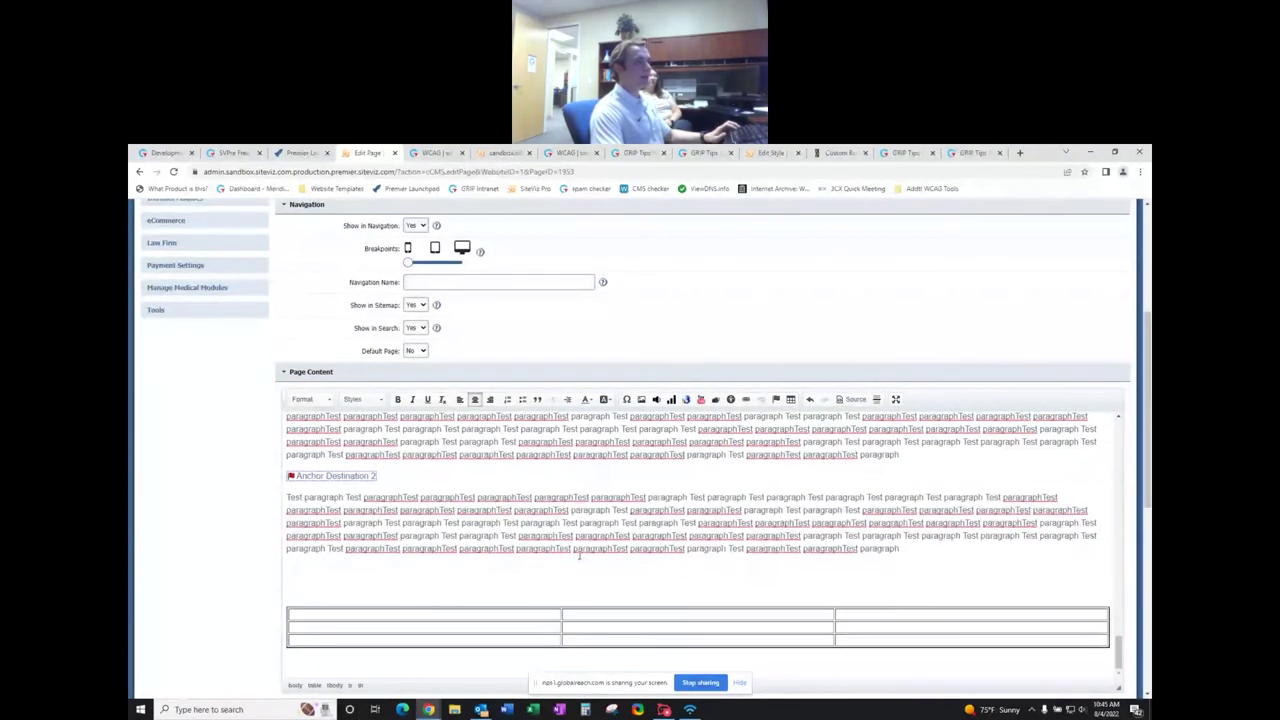
- Open the inserted table's properties, go over its header setting, and close them with the settings kept
{"action": "right_click", "coordinate": [440, 622]}
{"action": "key", "text": "Escape"}
{"action": "right_click", "coordinate": [479, 612]}
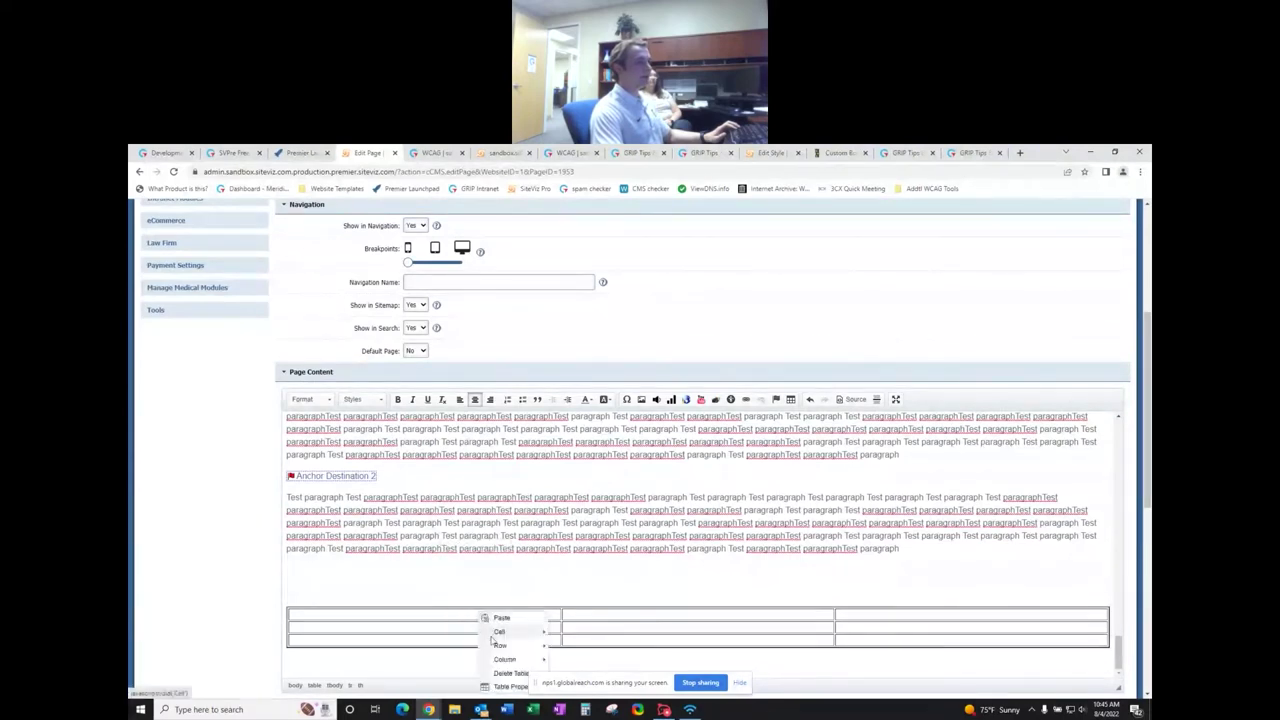
{"action": "left_click", "coordinate": [506, 686]}
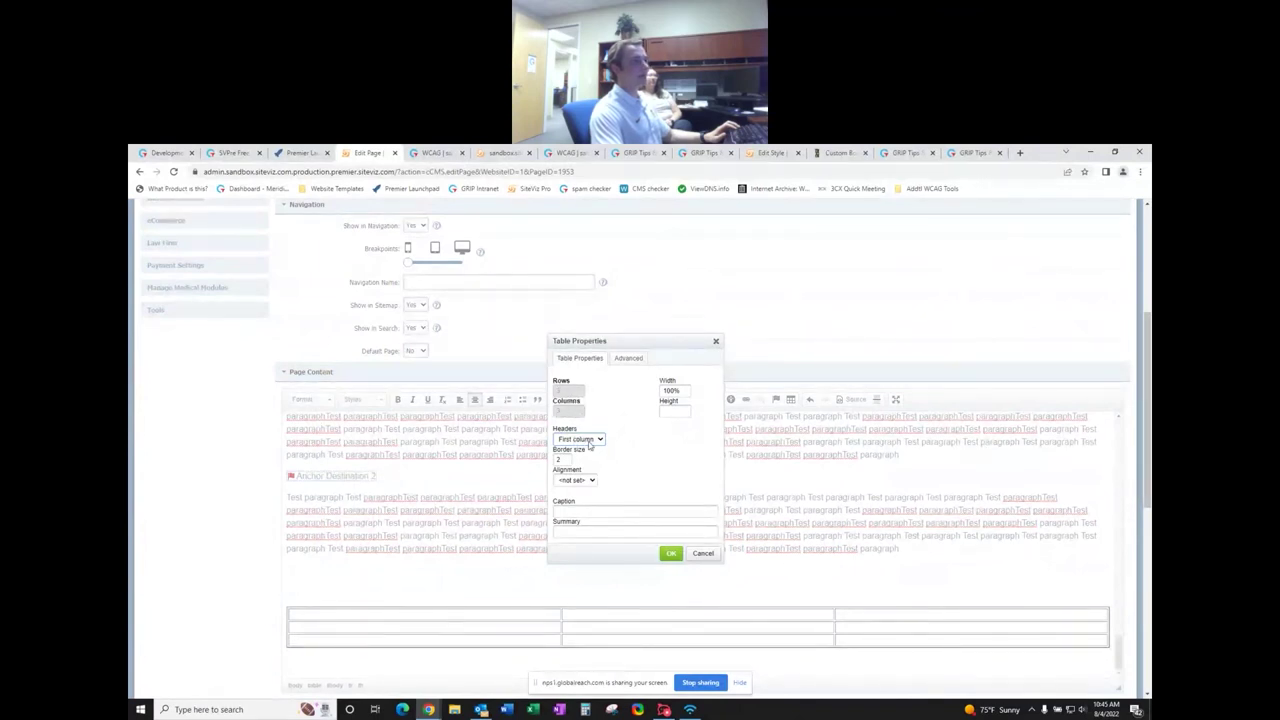
{"action": "left_click", "coordinate": [670, 553]}
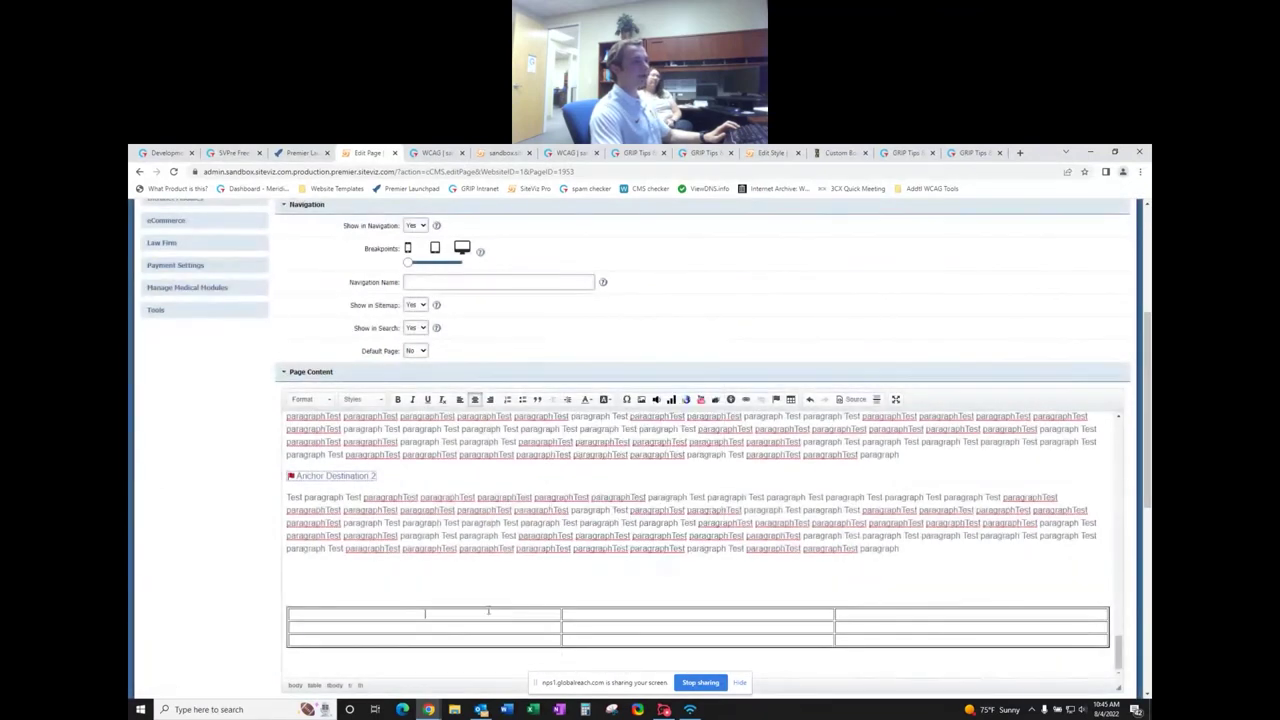
- Enter "header 1" in the table's top header cell and copy it into the two header cells below
{"action": "type", "text": "head"}
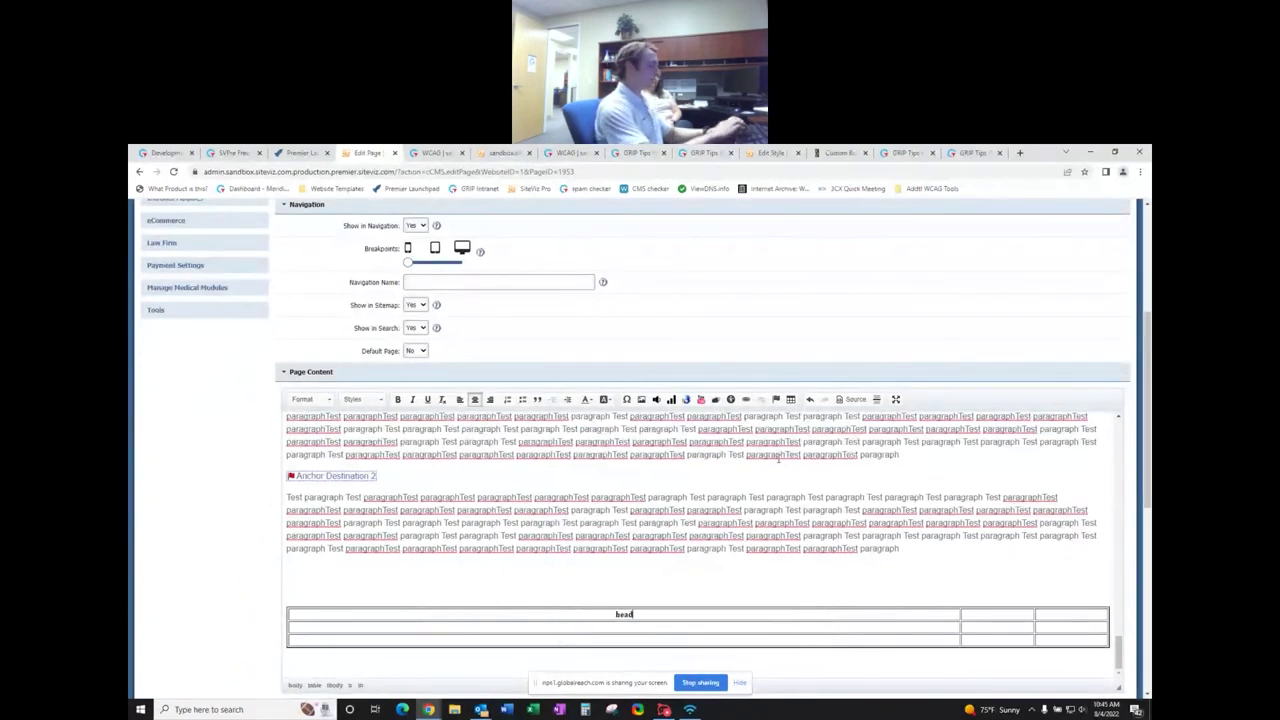
{"action": "type", "text": "er 1"}
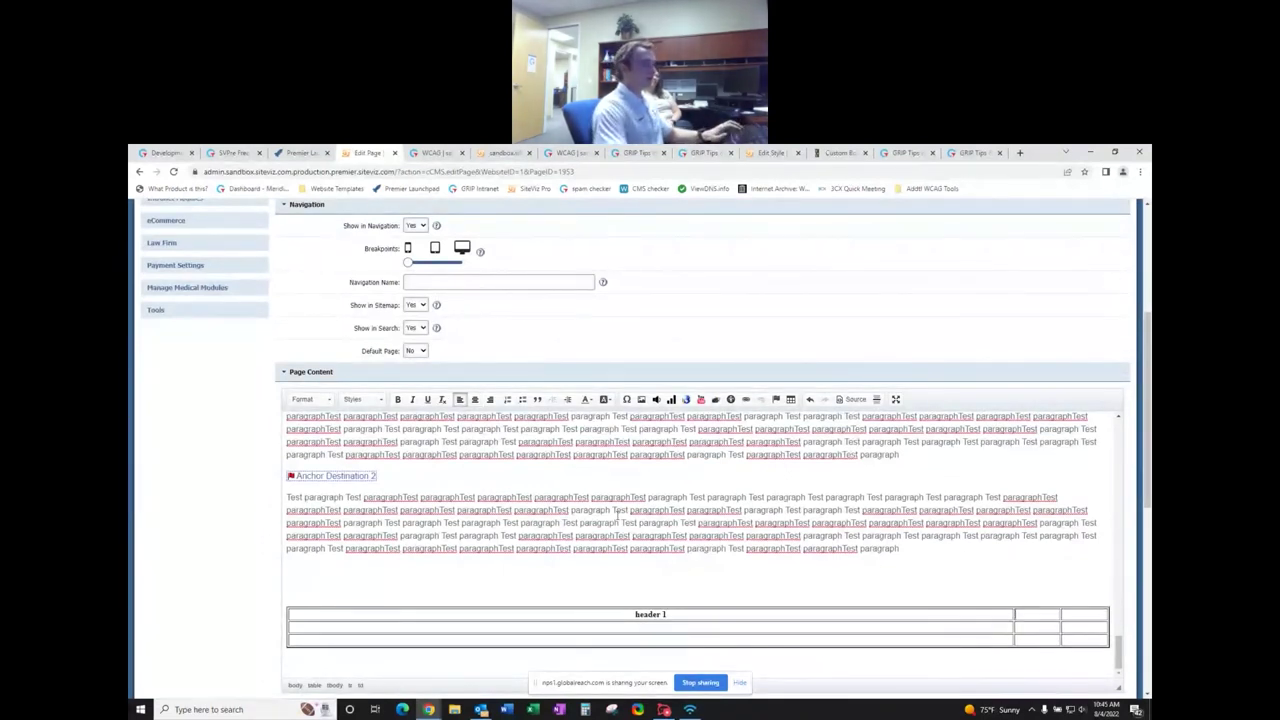
{"action": "triple_click", "coordinate": [649, 616]}
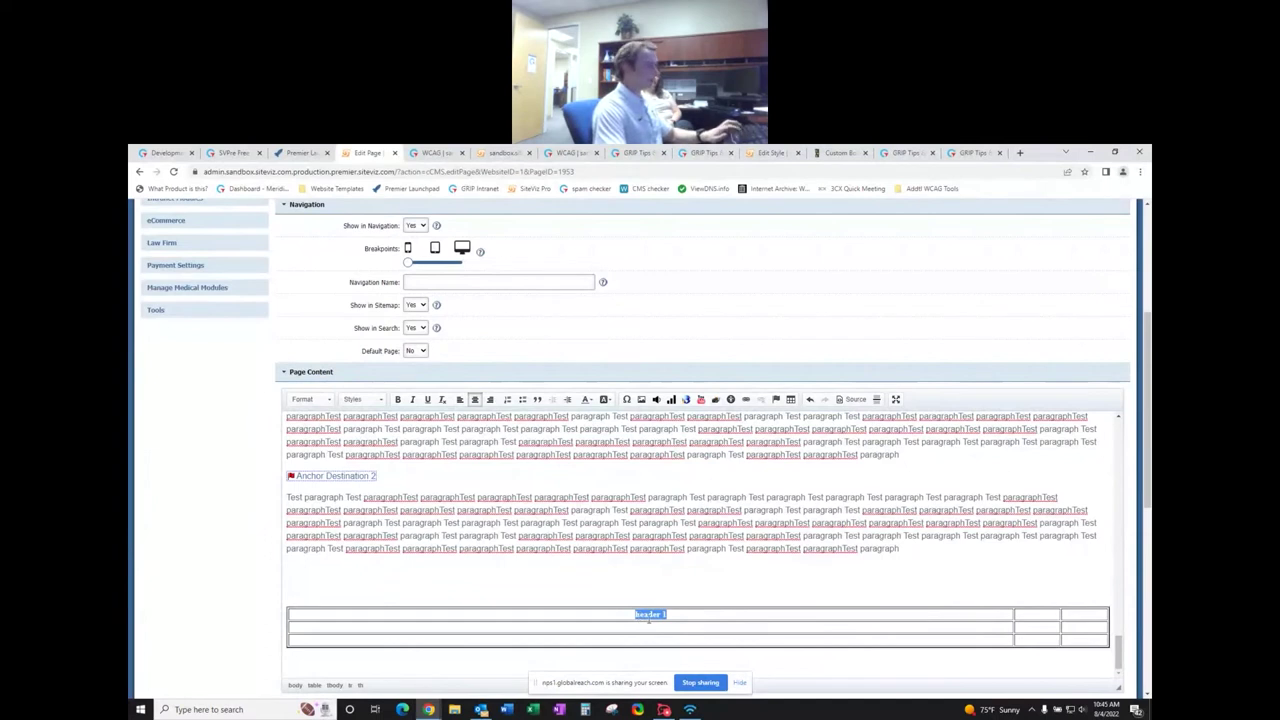
{"action": "key", "text": "ctrl+c"}
{"action": "key", "text": "Down"}
{"action": "key", "text": "ctrl+v"}
{"action": "key", "text": "Down"}
{"action": "key", "text": "ctrl+v"}
{"action": "left_click", "coordinate": [1053, 616]}
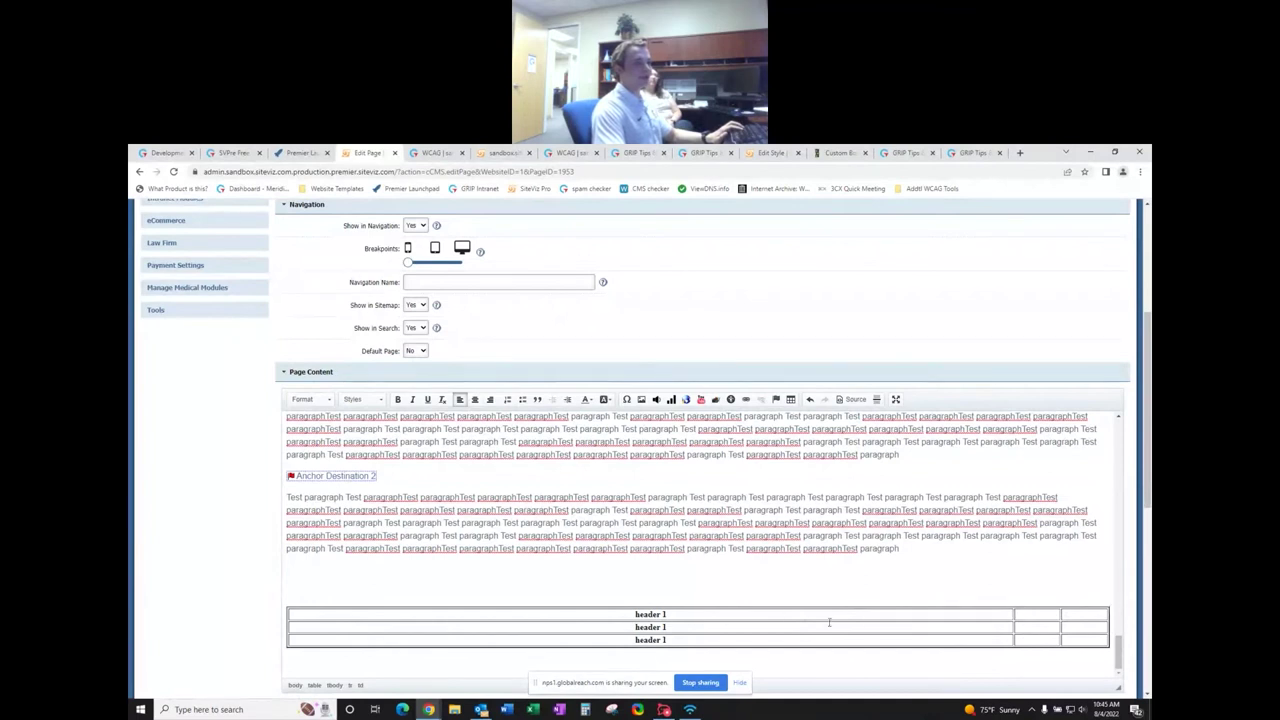
{"action": "left_click", "coordinate": [960, 615]}
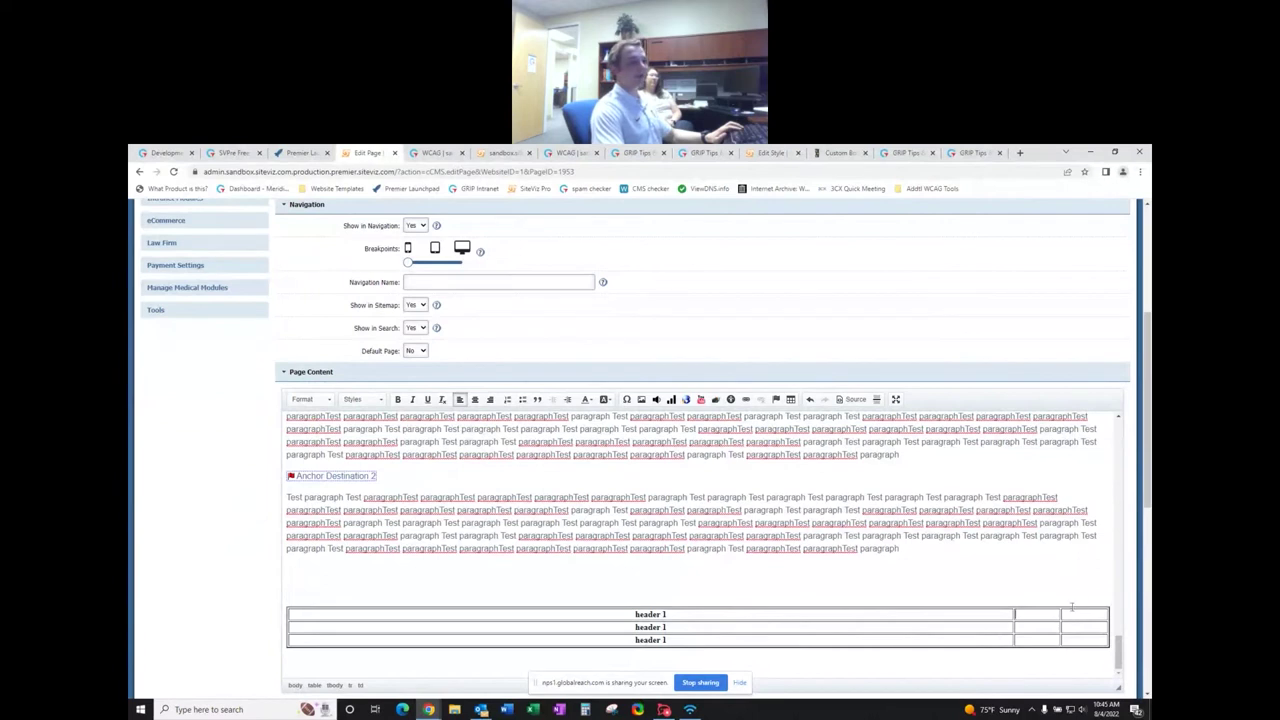
{"action": "left_click", "coordinate": [690, 628]}
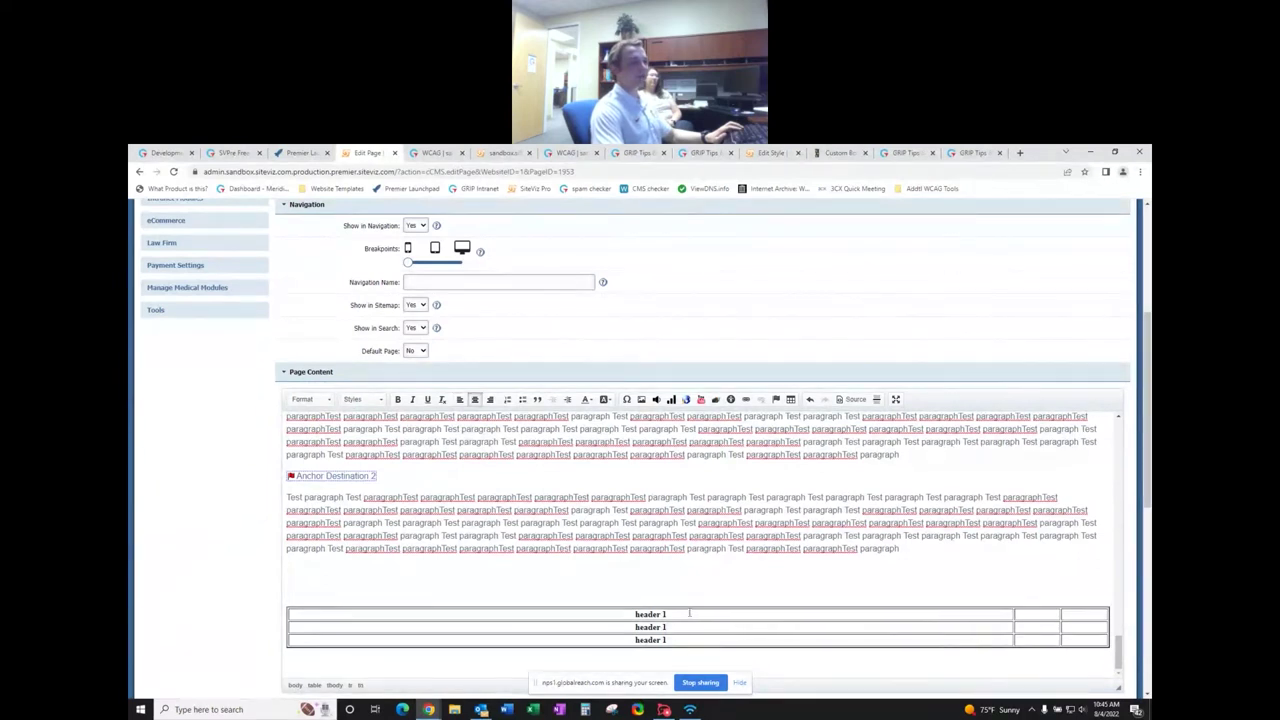
{"action": "left_click", "coordinate": [1057, 614]}
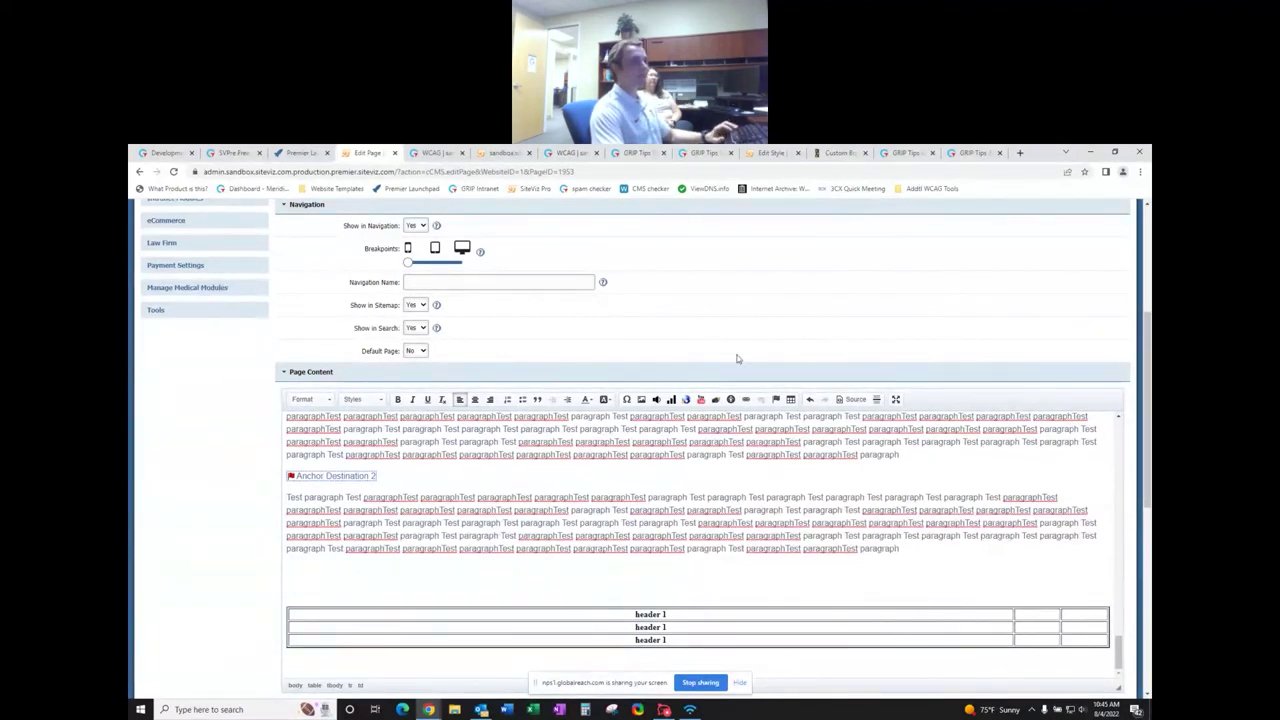
- Assign the stylesheet classes "styled striped tablesaw" to the table in its advanced properties
{"action": "right_click", "coordinate": [706, 620]}
{"action": "left_click", "coordinate": [750, 614]}
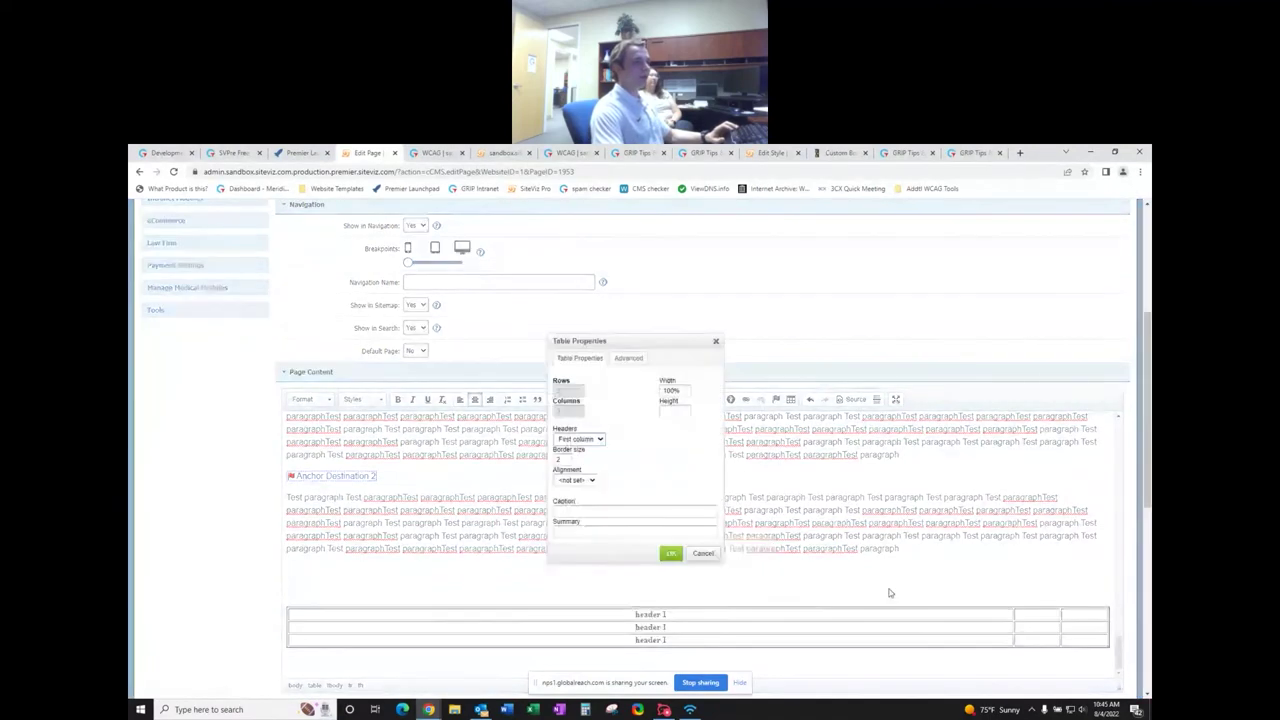
{"action": "left_click", "coordinate": [630, 358]}
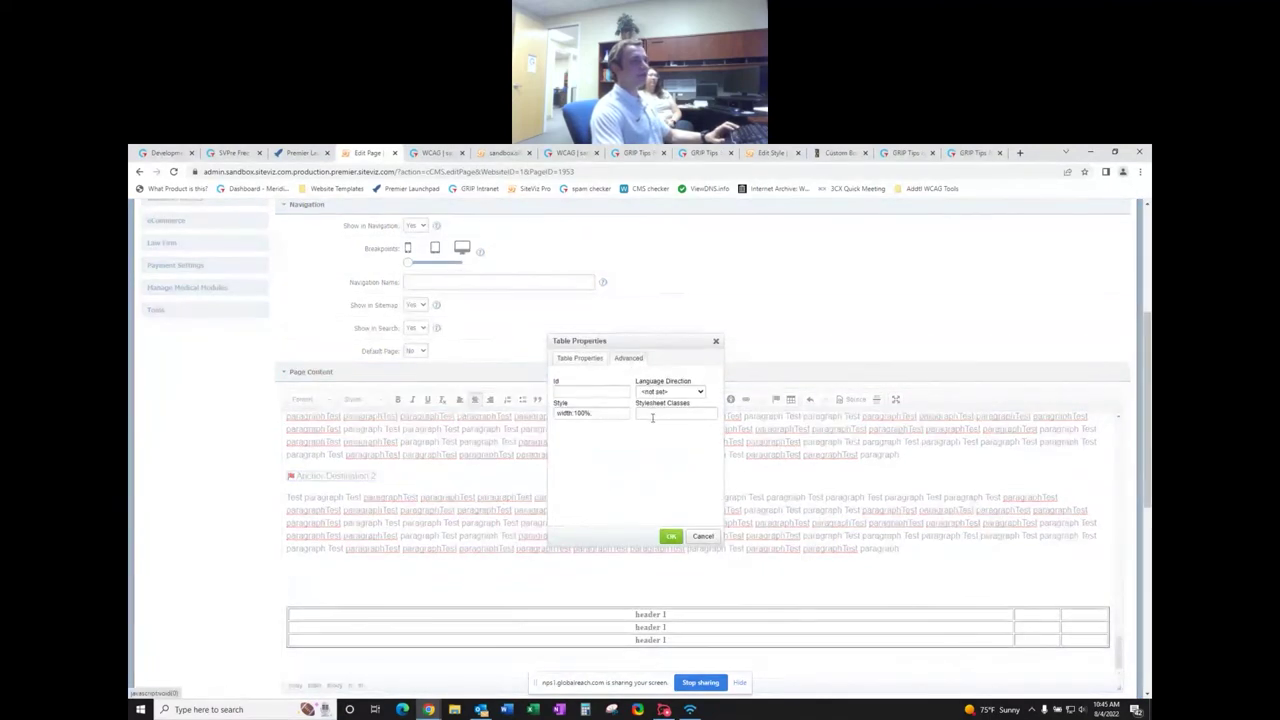
{"action": "left_click", "coordinate": [657, 416]}
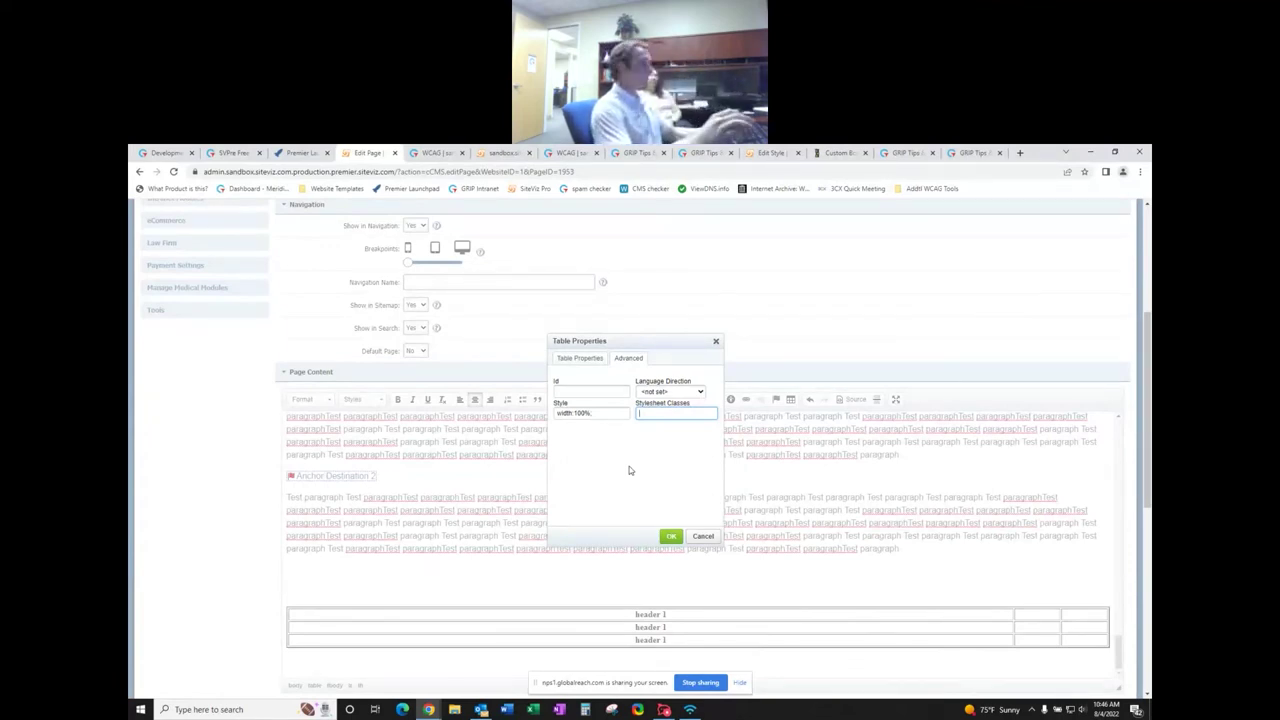
{"action": "type", "text": "styled"}
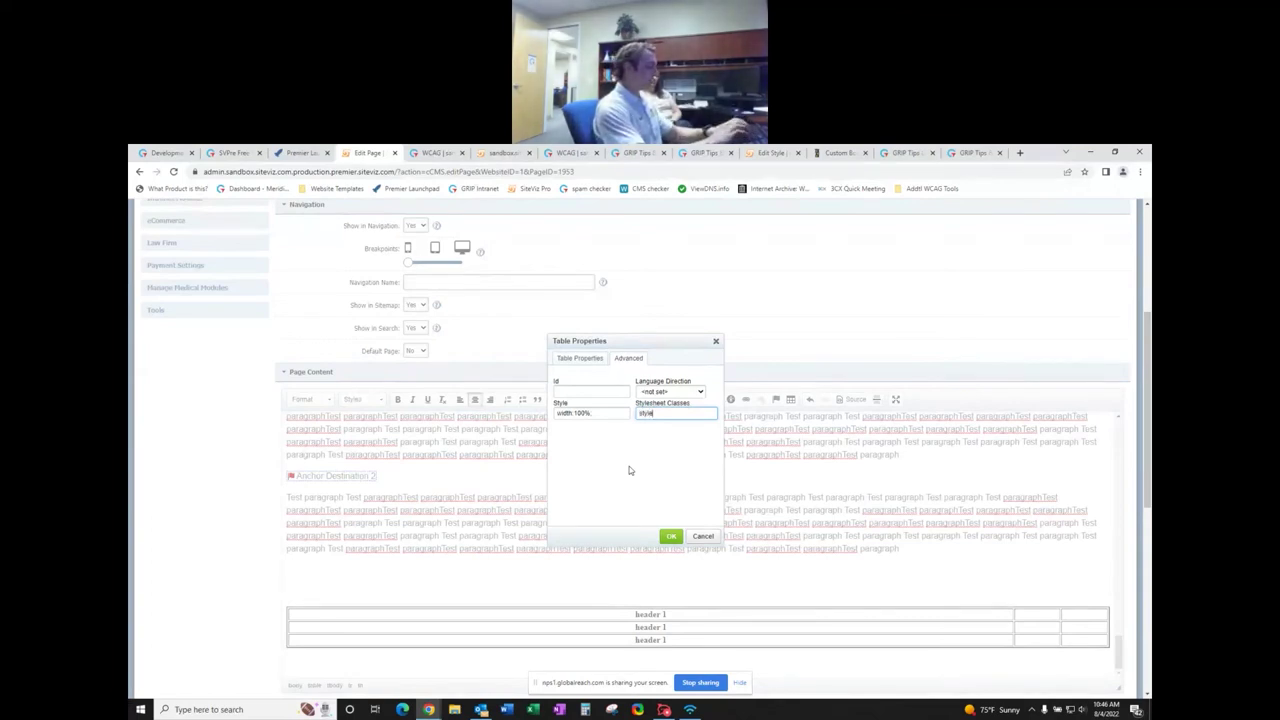
{"action": "type", "text": " striped tablesaw"}
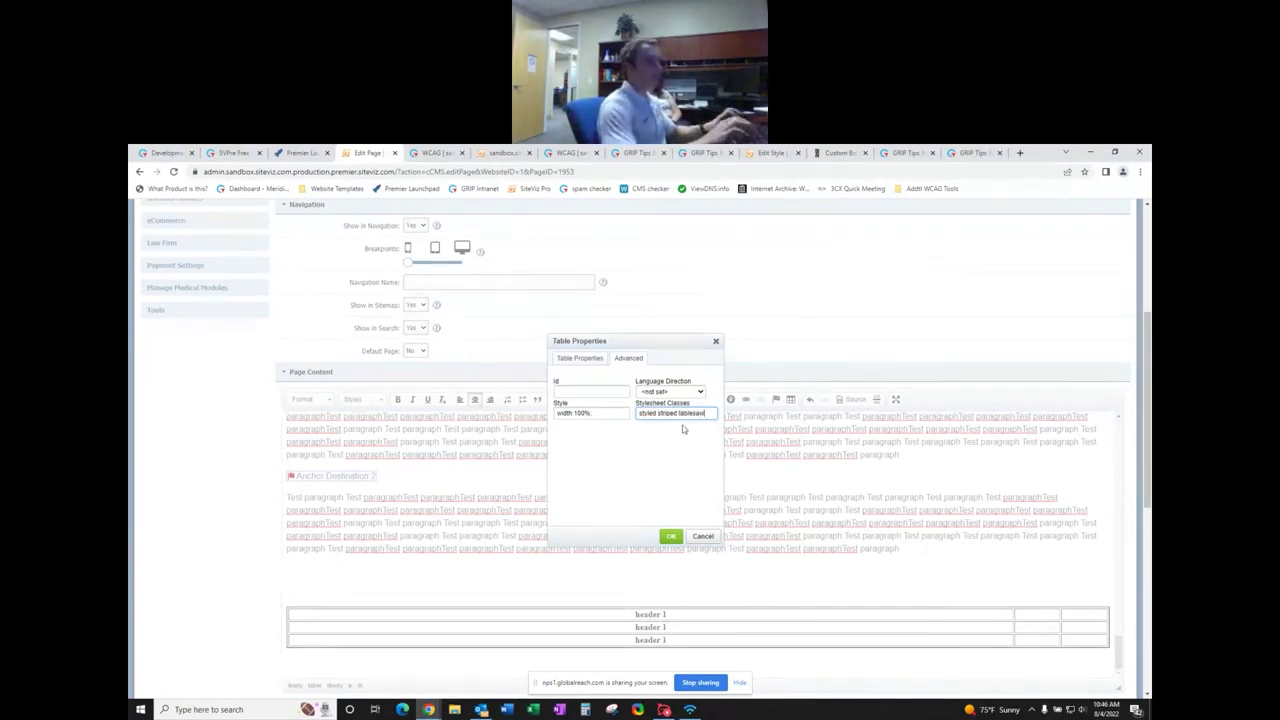
{"action": "left_click", "coordinate": [672, 538]}
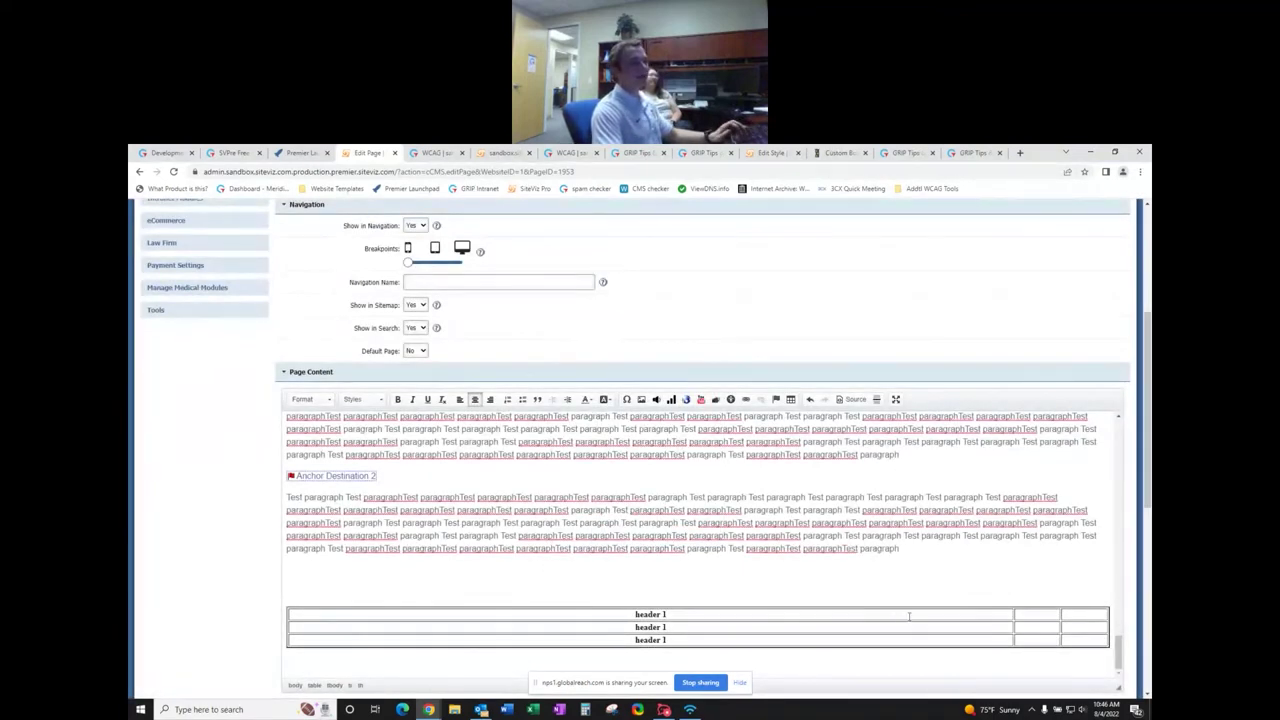
- Enter "test" in the top cell of the table's second column and copy it into the two cells below
{"action": "scroll", "coordinate": [1000, 590], "scroll_direction": "down", "scroll_amount": 1}
{"action": "left_click", "coordinate": [1048, 558]}
{"action": "type", "text": "test"}
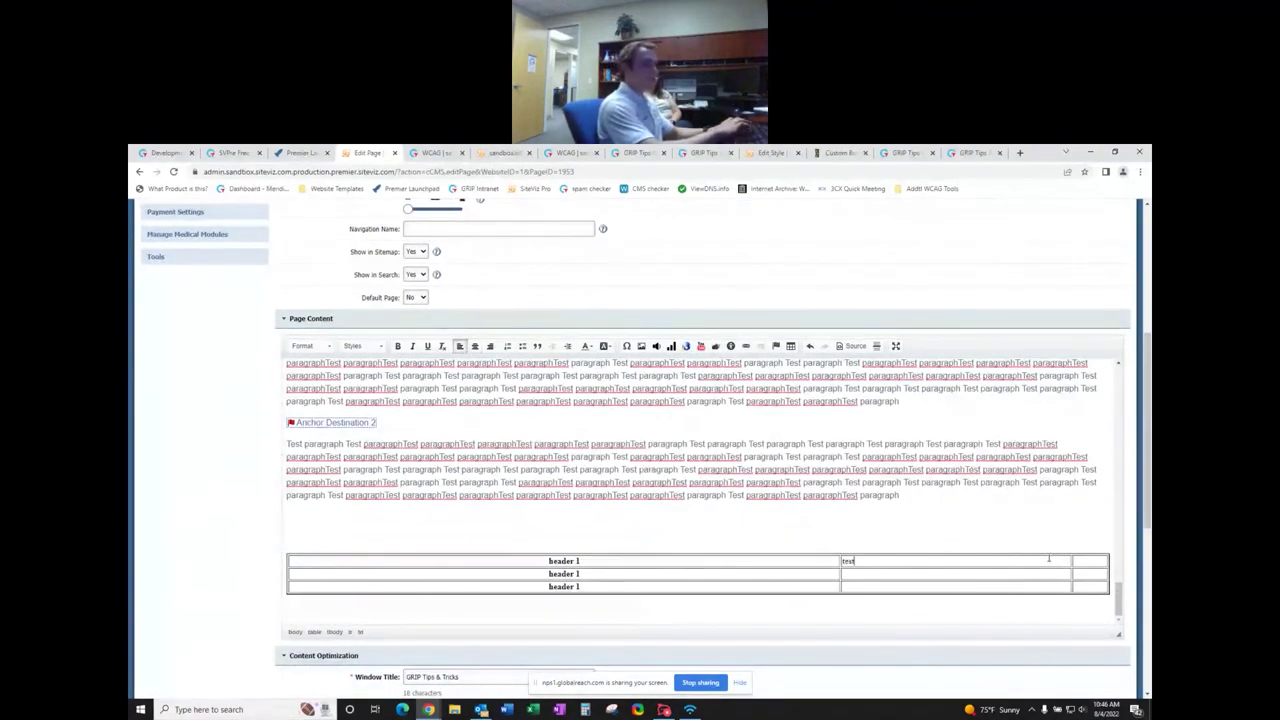
{"action": "key", "text": "ctrl+a"}
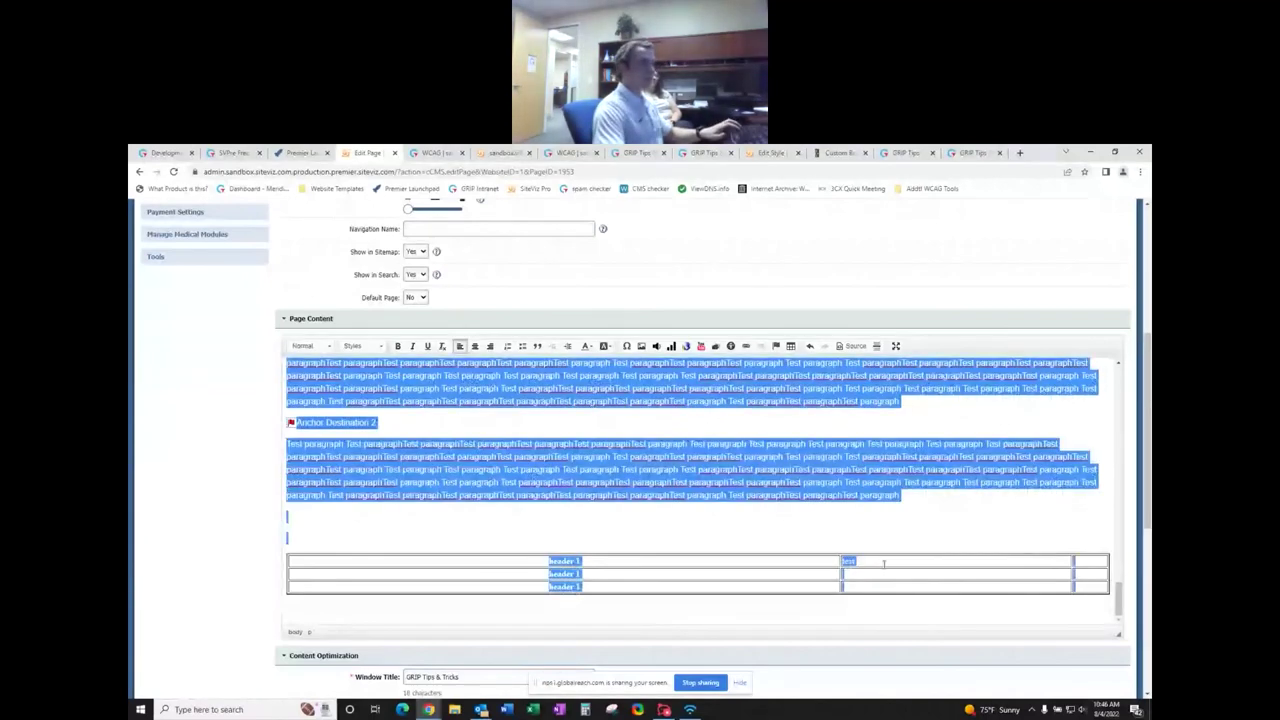
{"action": "left_click", "coordinate": [870, 563]}
{"action": "double_click", "coordinate": [849, 561]}
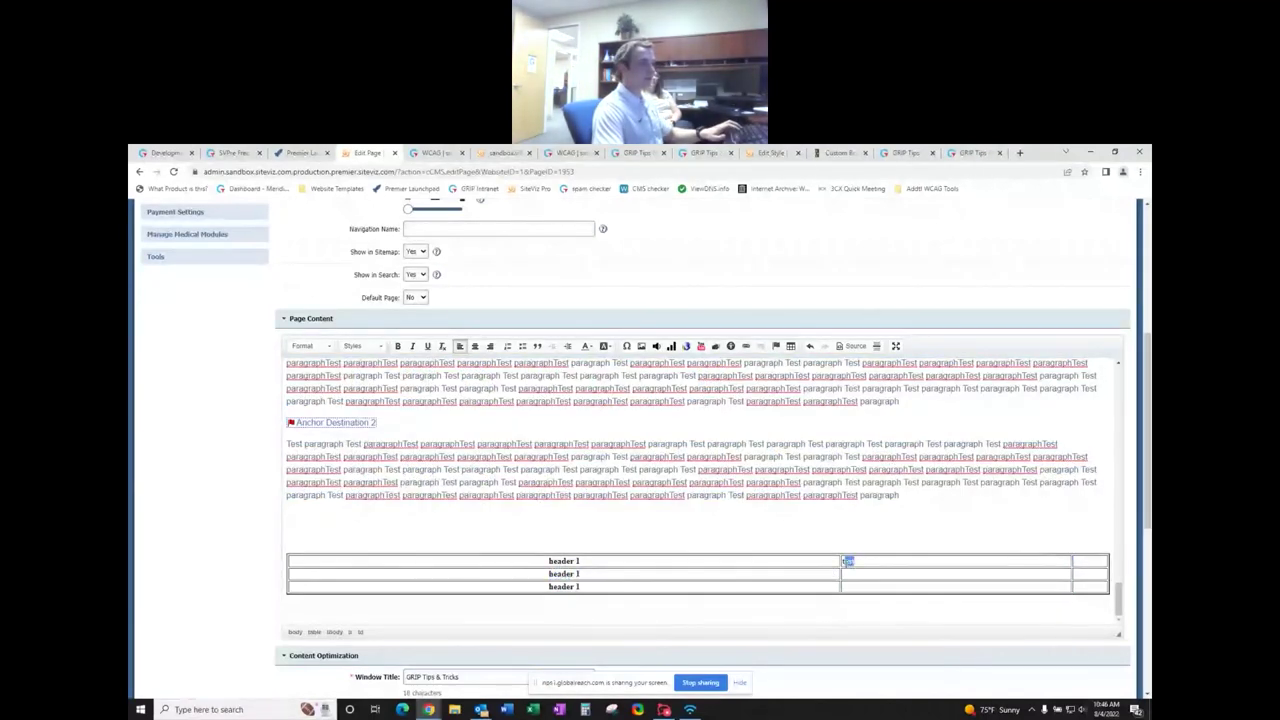
{"action": "double_click", "coordinate": [850, 561]}
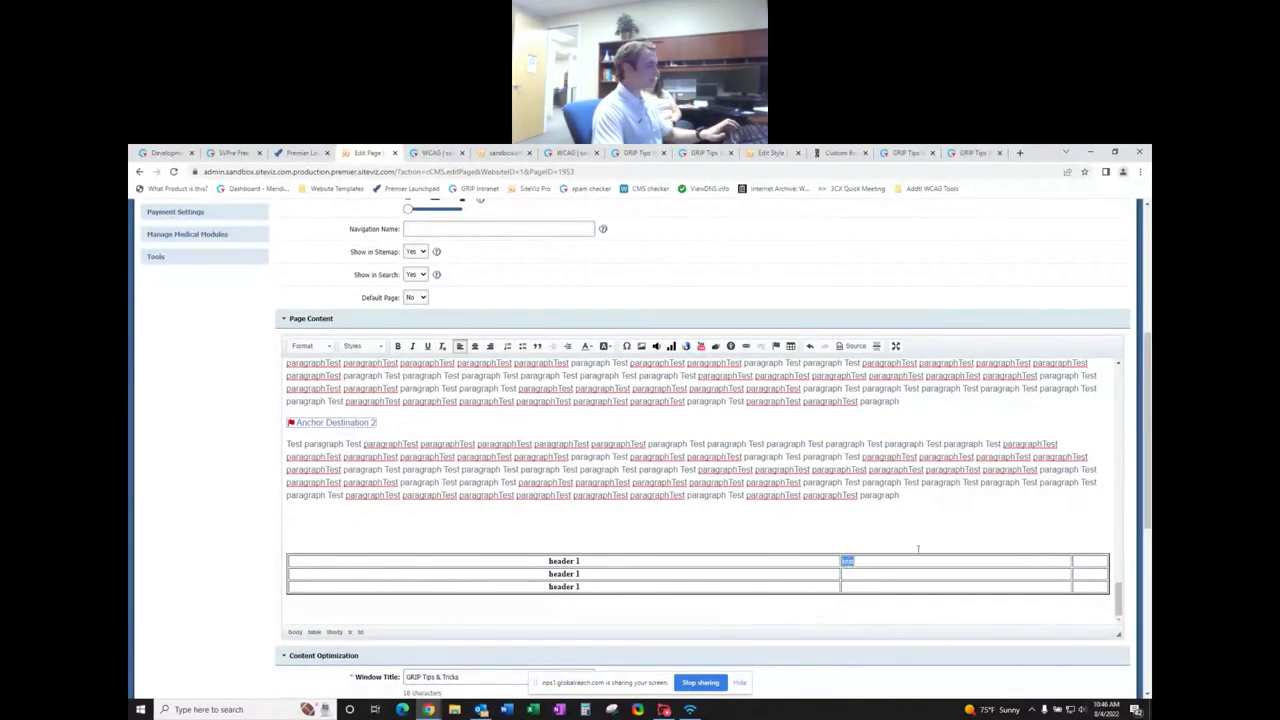
{"action": "key", "text": "ctrl+c"}
{"action": "key", "text": "Down"}
{"action": "key", "text": "ctrl+v"}
{"action": "key", "text": "Down"}
{"action": "key", "text": "ctrl+v"}
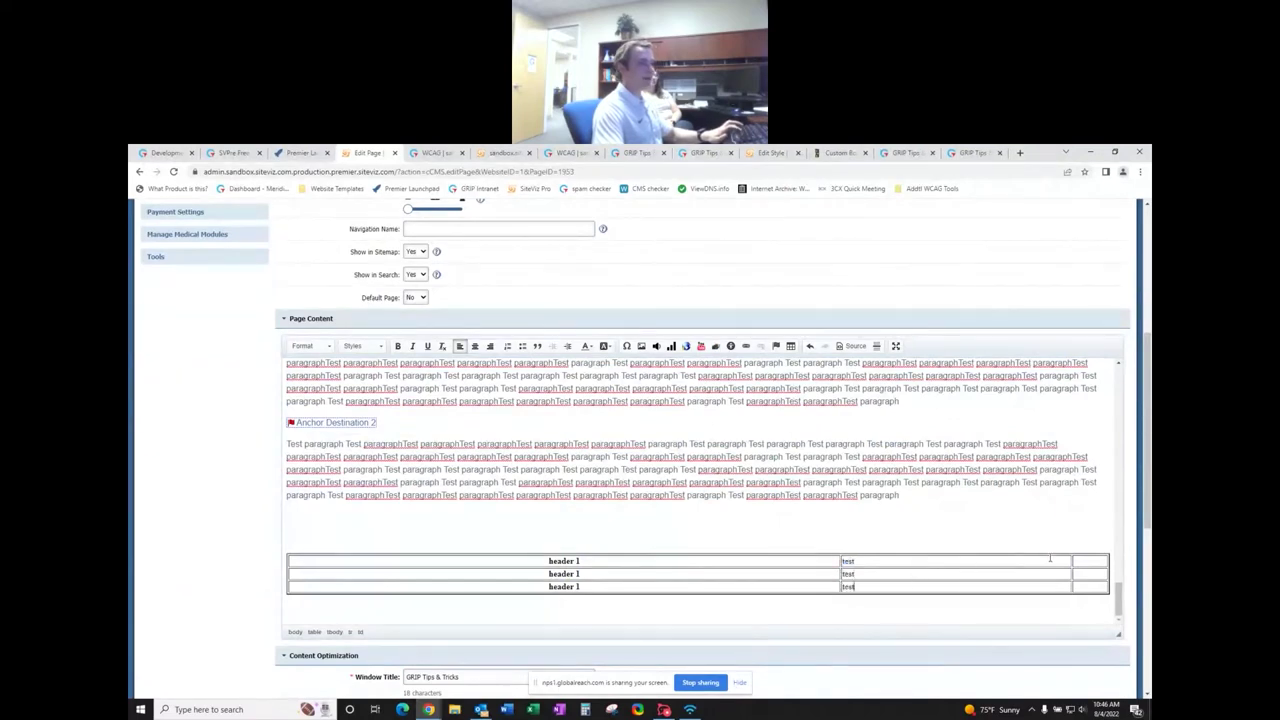
- Paste "test" into all three cells of the table's third column
{"action": "left_click", "coordinate": [1085, 564]}
{"action": "key", "text": "ctrl+v"}
{"action": "key", "text": "Down"}
{"action": "key", "text": "ctrl+v"}
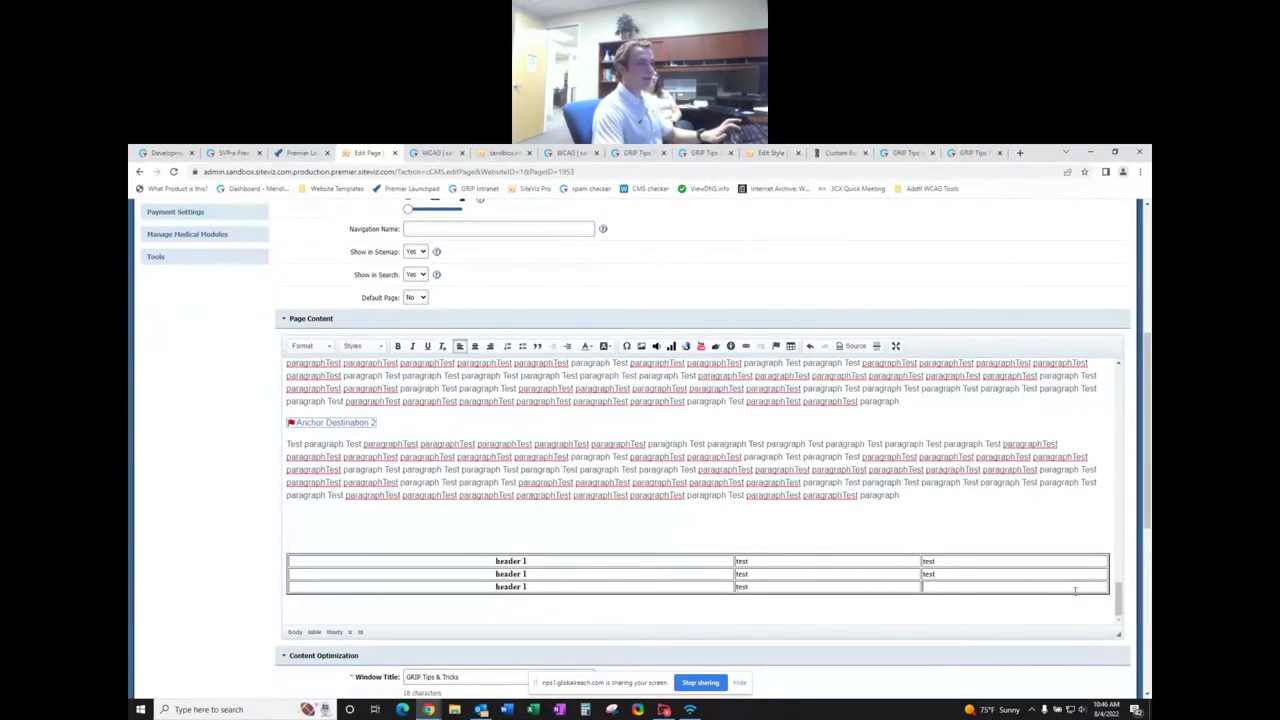
{"action": "key", "text": "Down"}
{"action": "key", "text": "ctrl+v"}
- Preview the page and examine the styled table near its end at an enlarged zoom
{"action": "scroll", "coordinate": [808, 549], "scroll_direction": "down", "scroll_amount": 6}
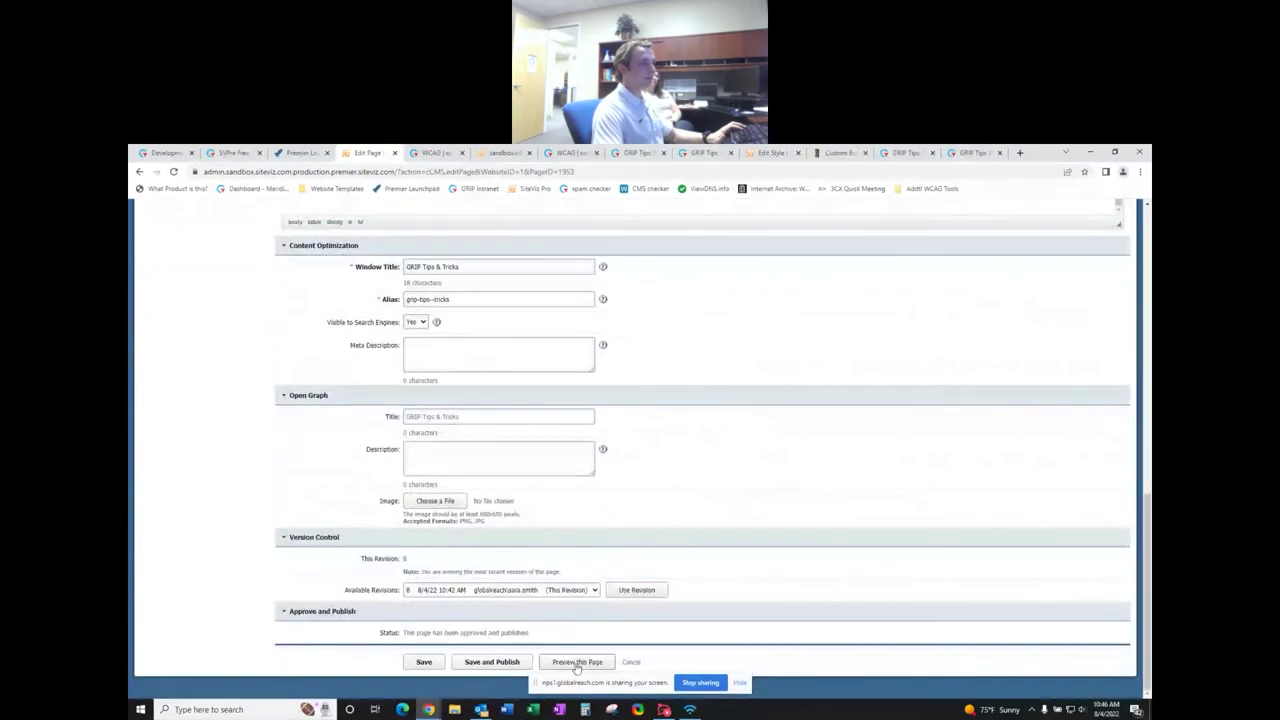
{"action": "left_click", "coordinate": [572, 663]}
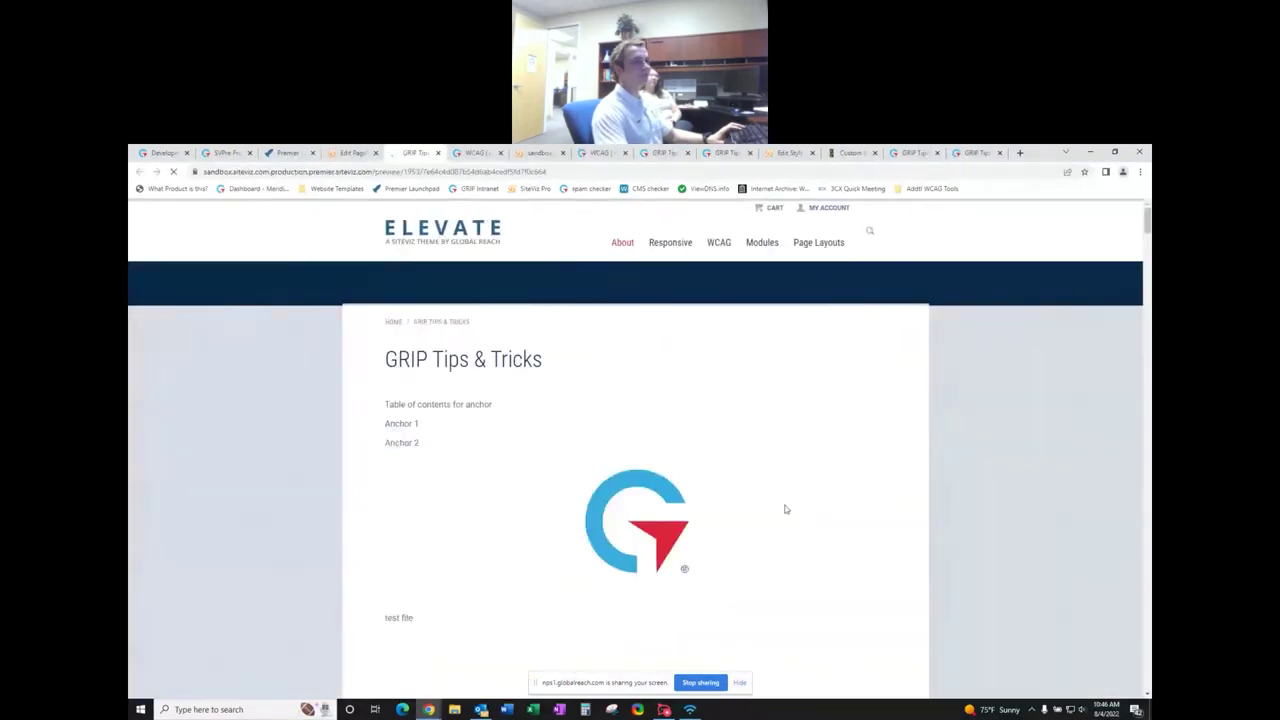
{"action": "scroll", "coordinate": [786, 509], "scroll_direction": "down", "scroll_amount": 3}
{"action": "scroll", "coordinate": [783, 505], "scroll_direction": "down", "scroll_amount": 15}
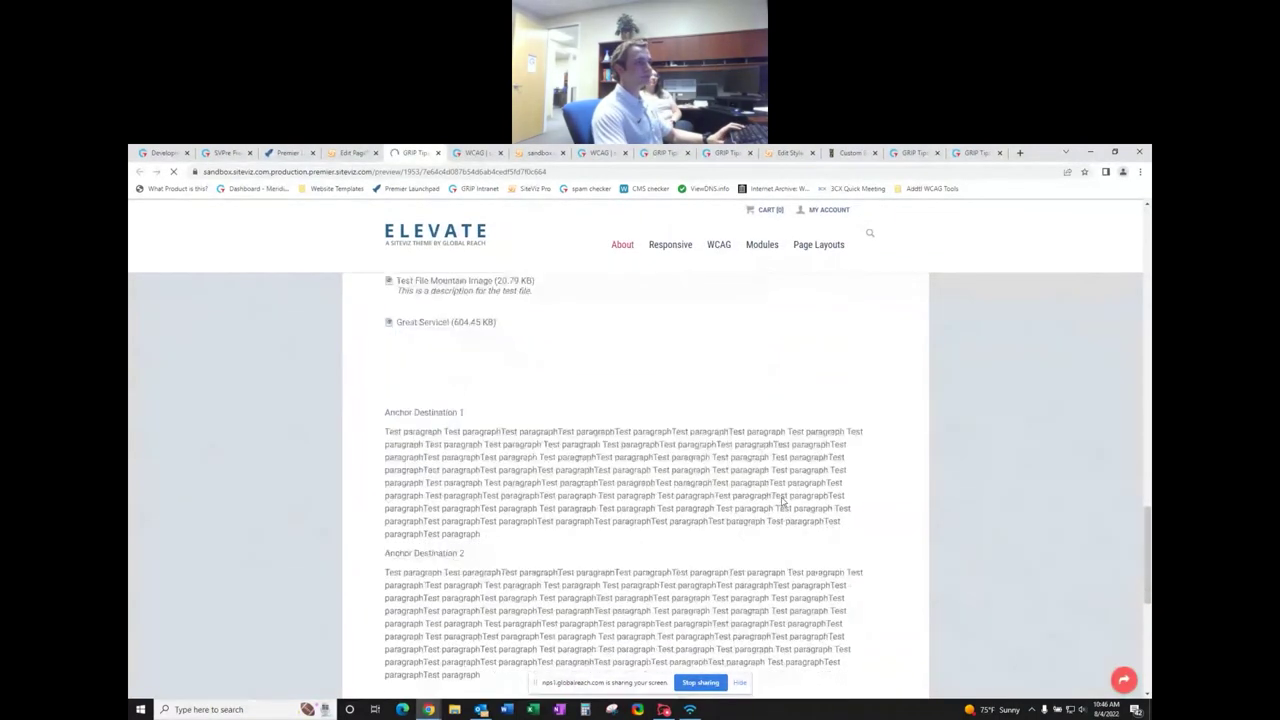
{"action": "scroll", "coordinate": [783, 502], "scroll_direction": "up", "scroll_amount": 2}
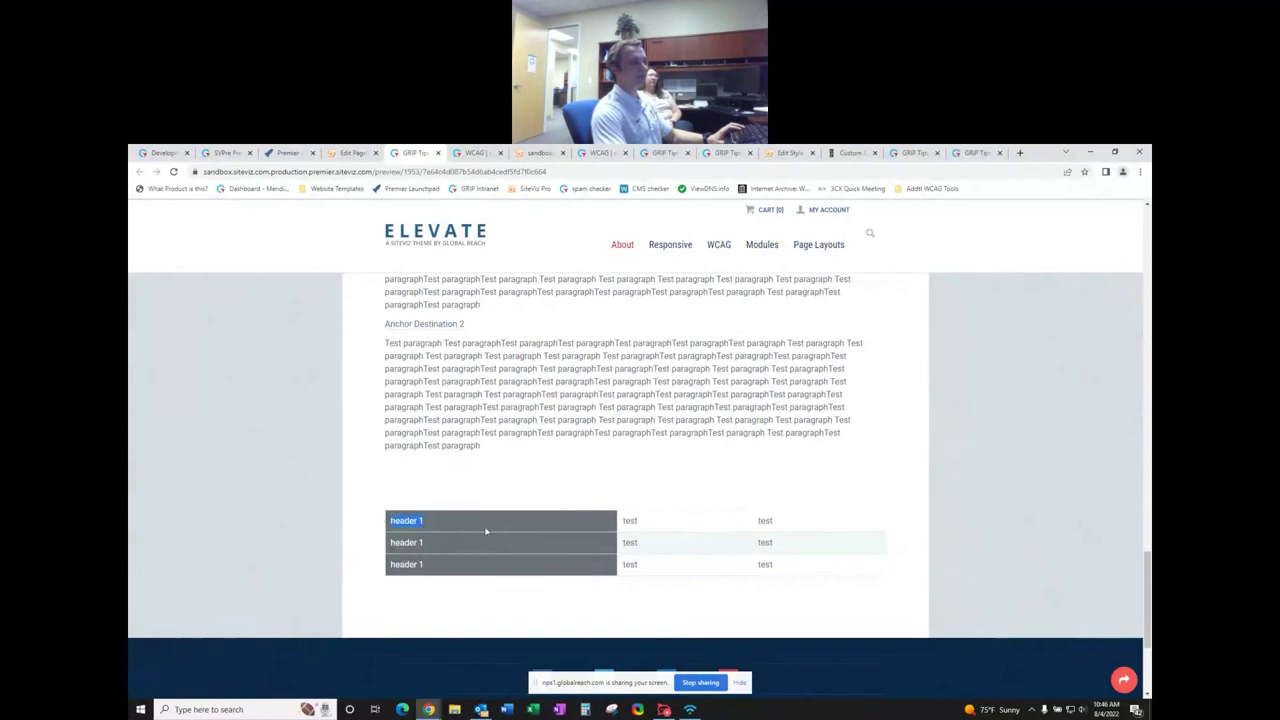
{"action": "key", "text": "ctrl+plus"}
{"action": "key", "text": "ctrl+plus"}
{"action": "key", "text": "ctrl+plus"}
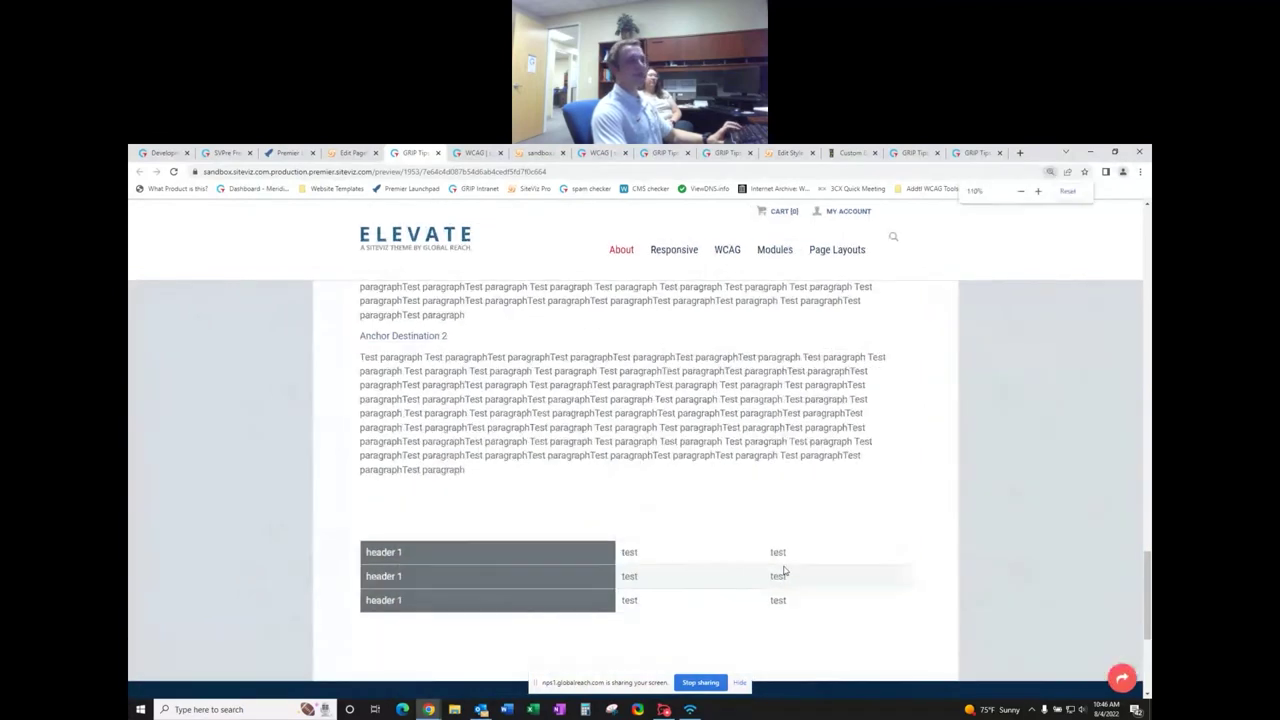
{"action": "key", "text": "ctrl+plus"}
{"action": "scroll", "coordinate": [784, 566], "scroll_direction": "down", "scroll_amount": 5}
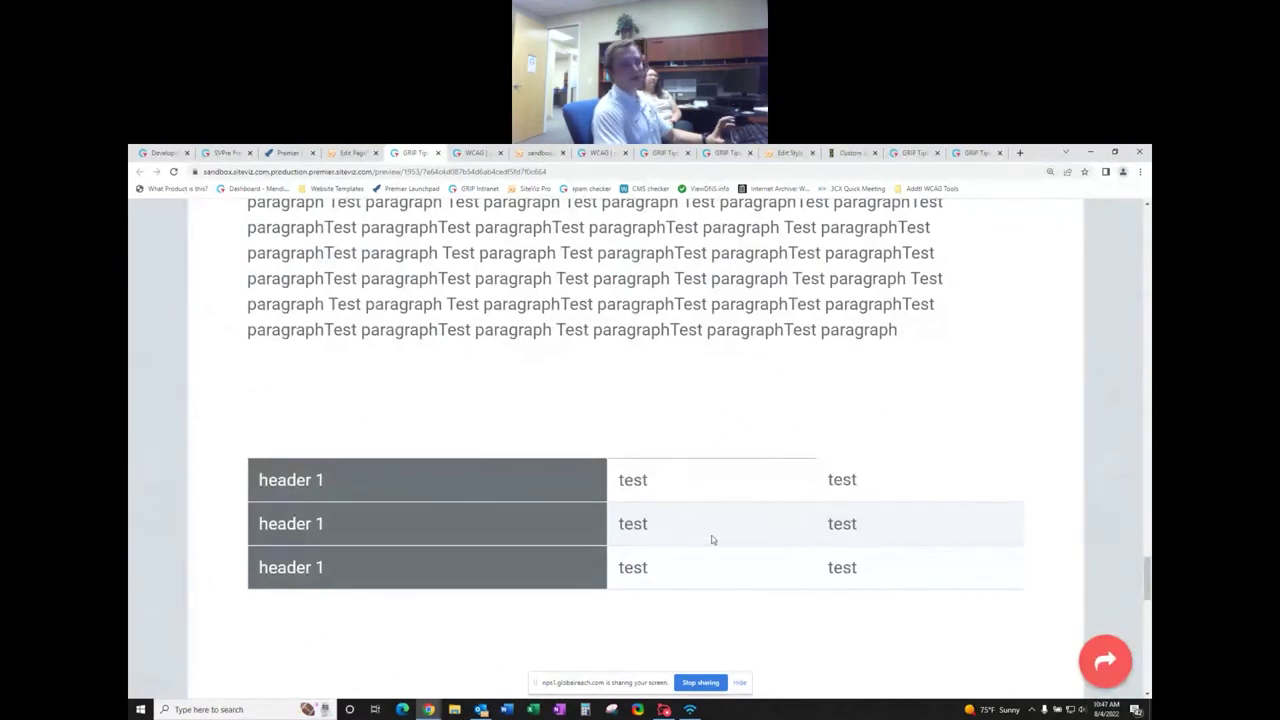
{"action": "key", "text": "ctrl+minus"}
{"action": "key", "text": "ctrl+minus"}
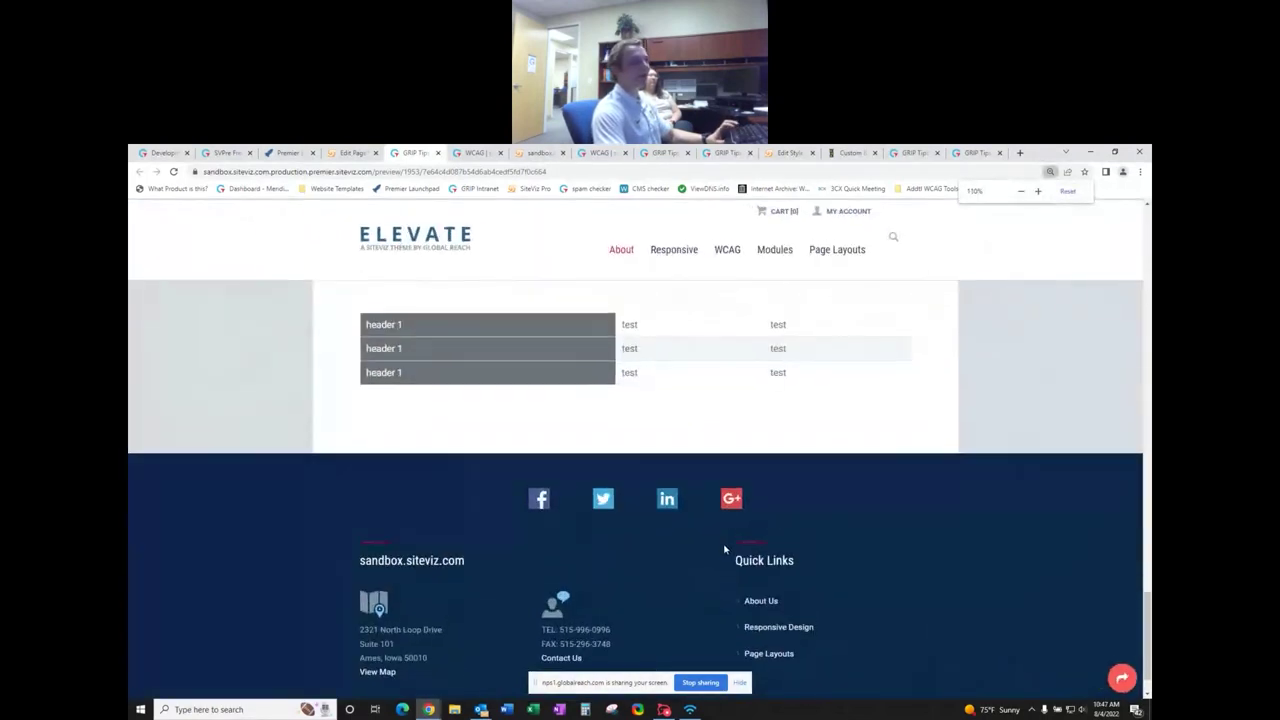
{"action": "scroll", "coordinate": [724, 549], "scroll_direction": "up", "scroll_amount": 4}
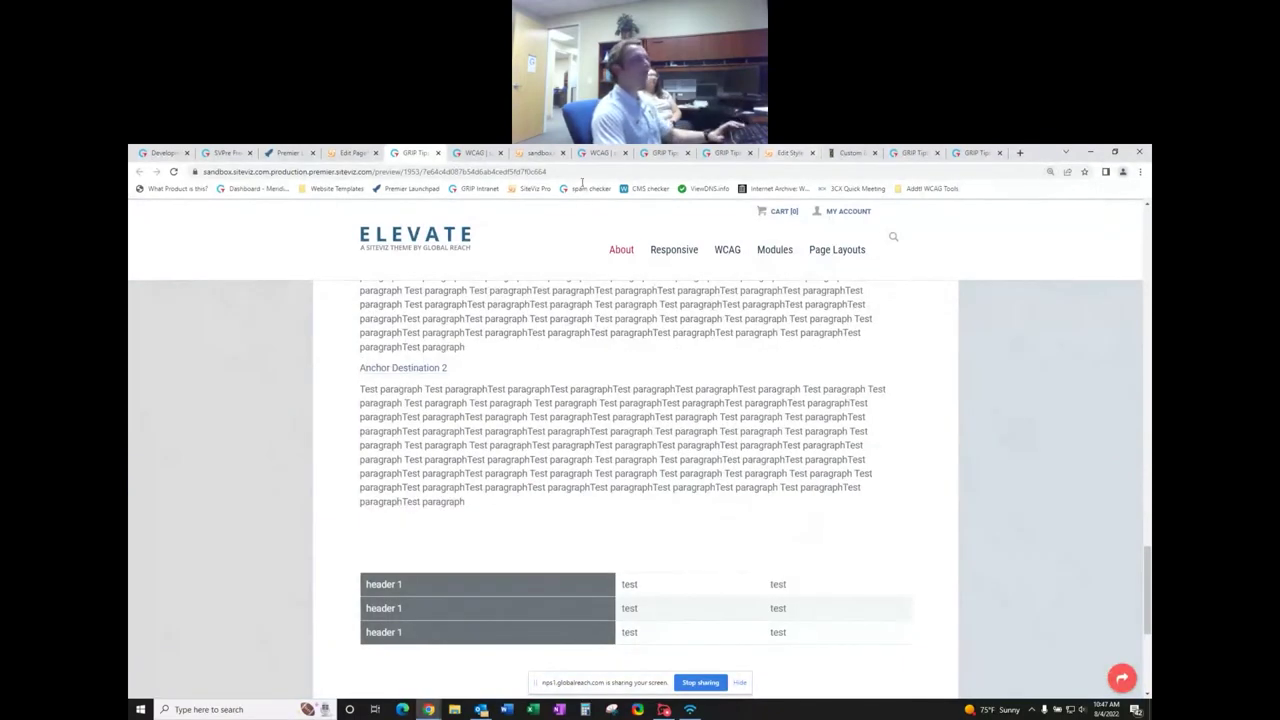
- Return to the page editor and add an empty line below the table in the page content
{"action": "left_click", "coordinate": [353, 152]}
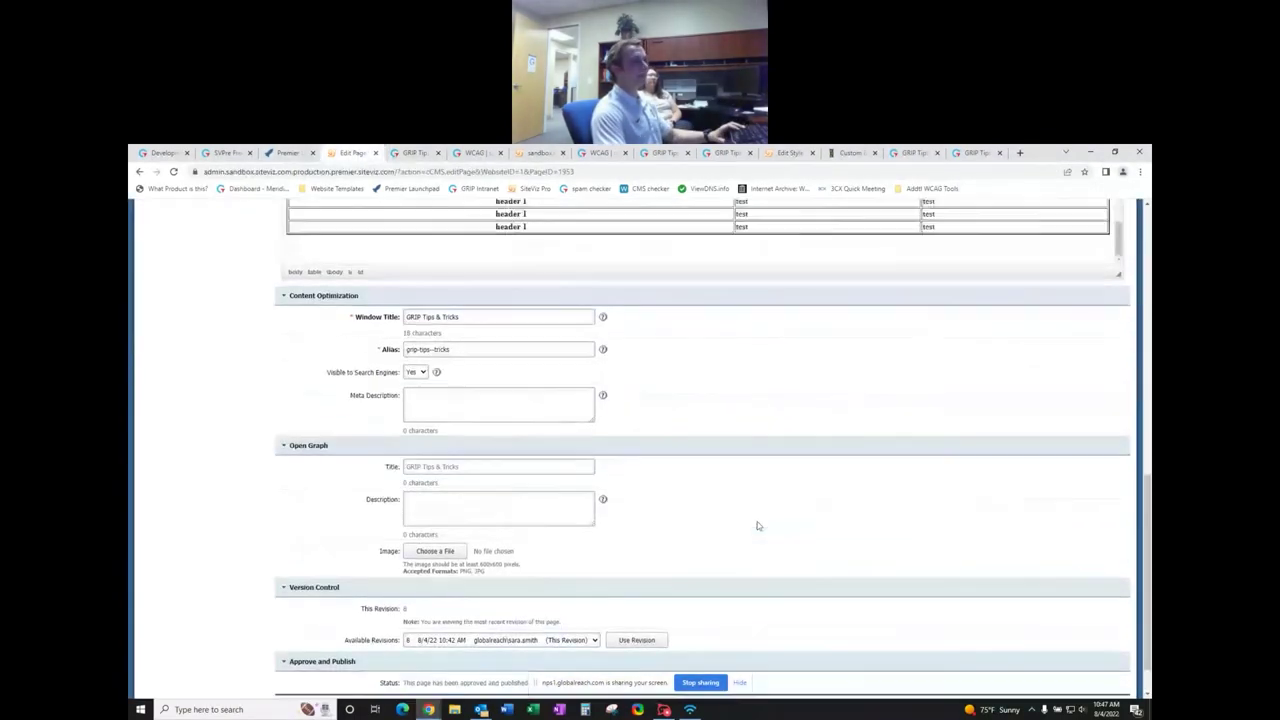
{"action": "scroll", "coordinate": [757, 526], "scroll_direction": "up", "scroll_amount": 3}
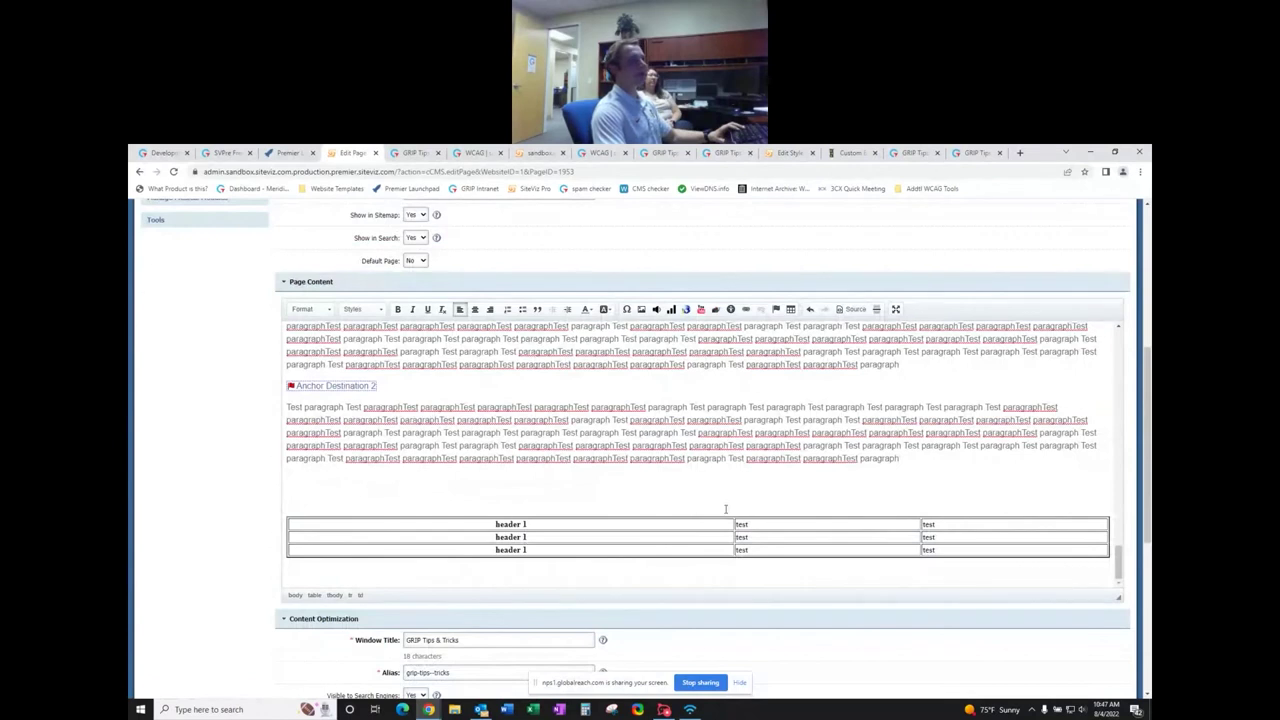
{"action": "left_click", "coordinate": [655, 578]}
{"action": "key", "text": "Return"}
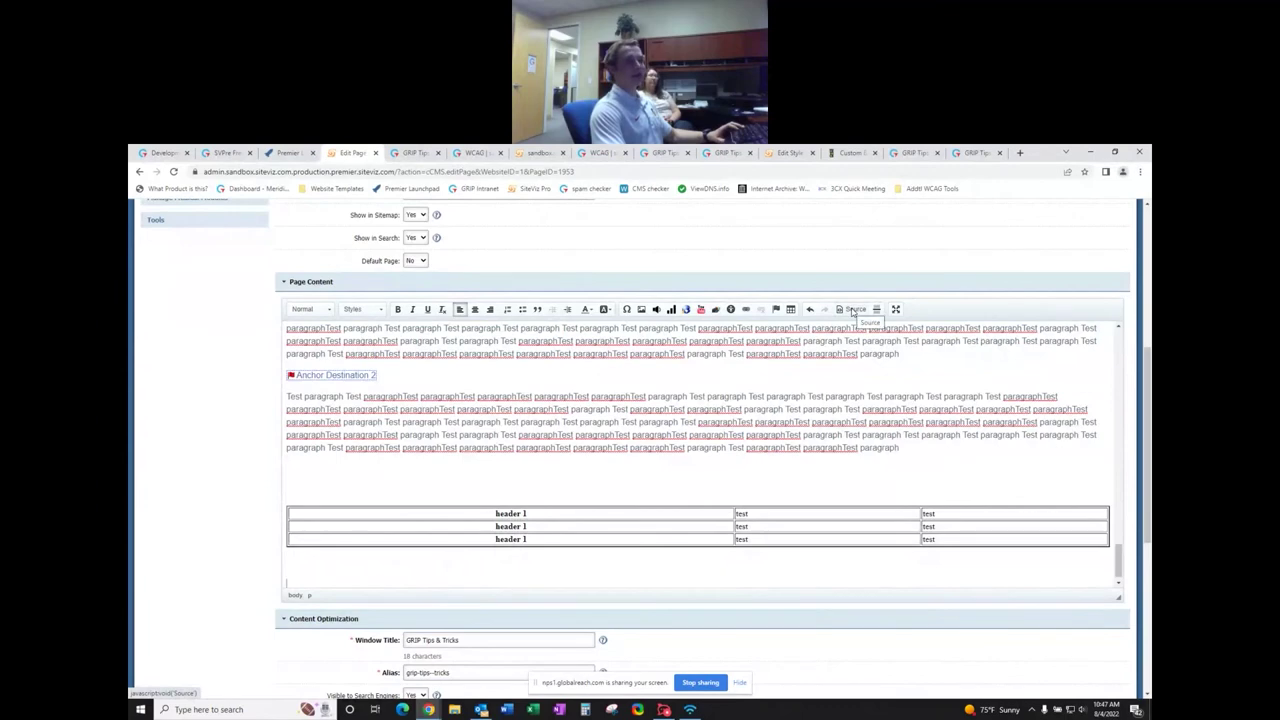
- Show the page content's HTML source, examine the table's code near its end, and return to the visual view
{"action": "left_click", "coordinate": [853, 312]}
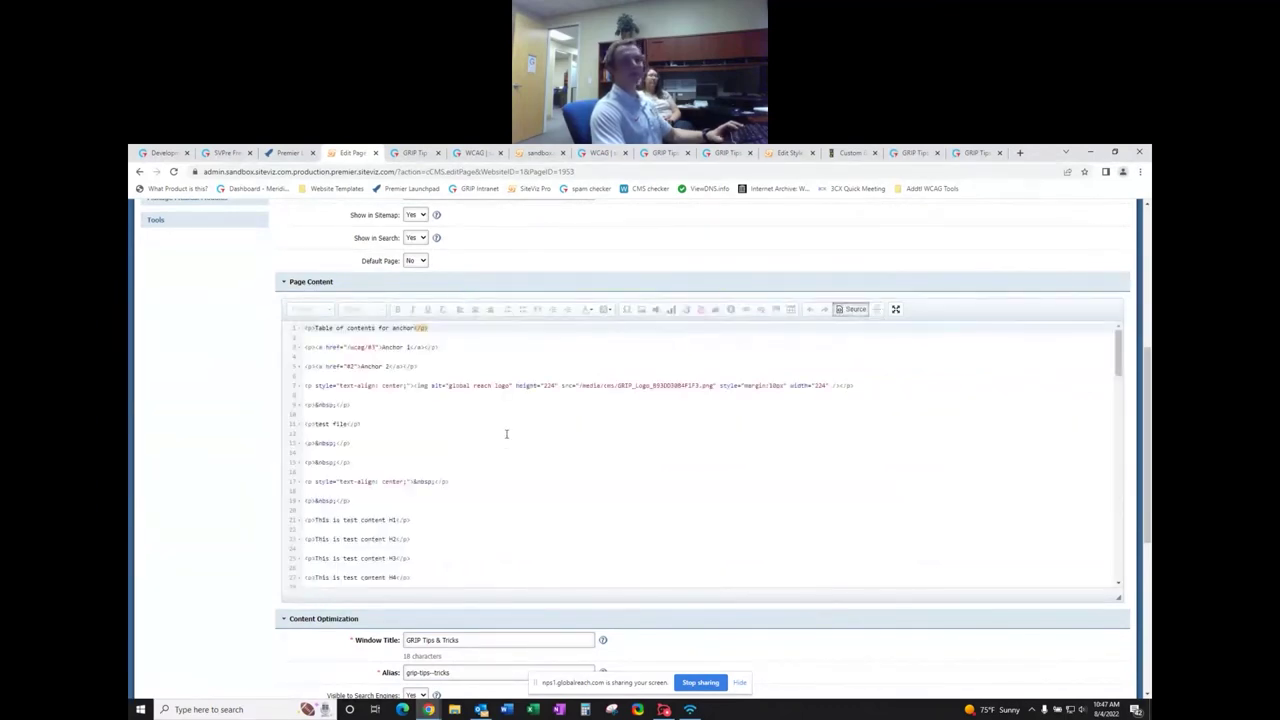
{"action": "scroll", "coordinate": [506, 438], "scroll_direction": "down", "scroll_amount": 3}
{"action": "scroll", "coordinate": [506, 438], "scroll_direction": "down", "scroll_amount": 15}
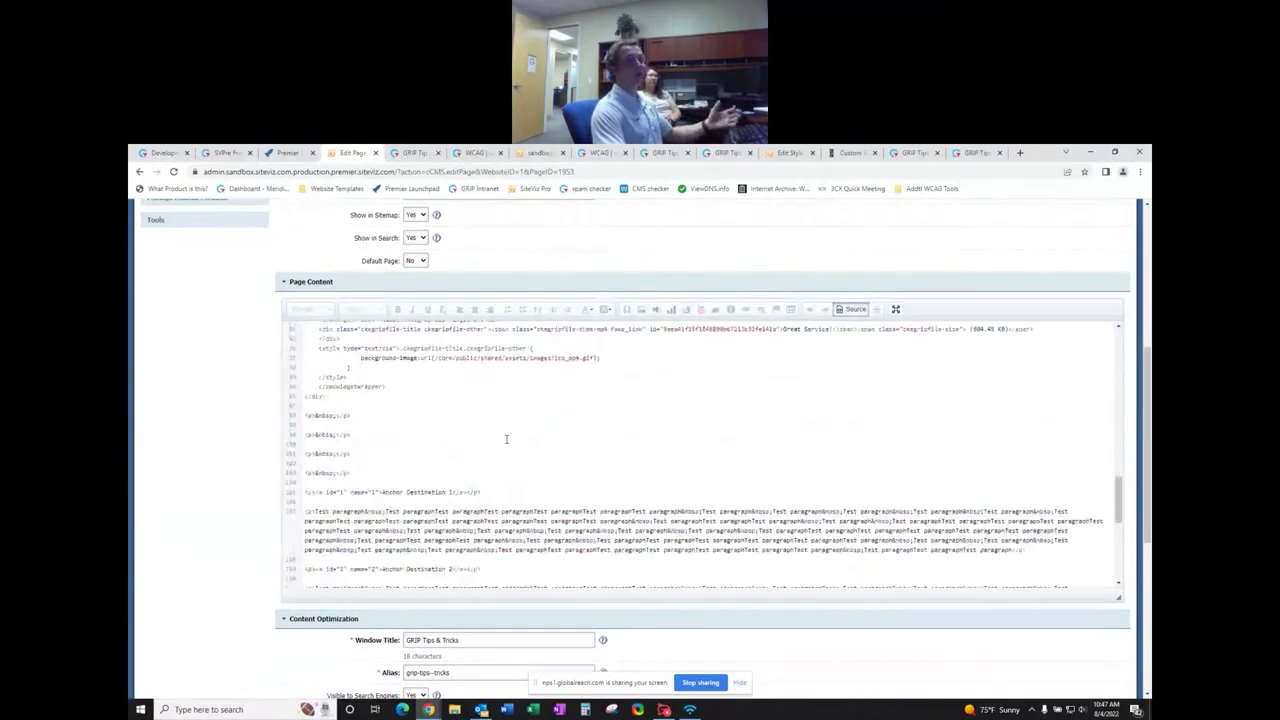
{"action": "scroll", "coordinate": [506, 441], "scroll_direction": "up", "scroll_amount": 10}
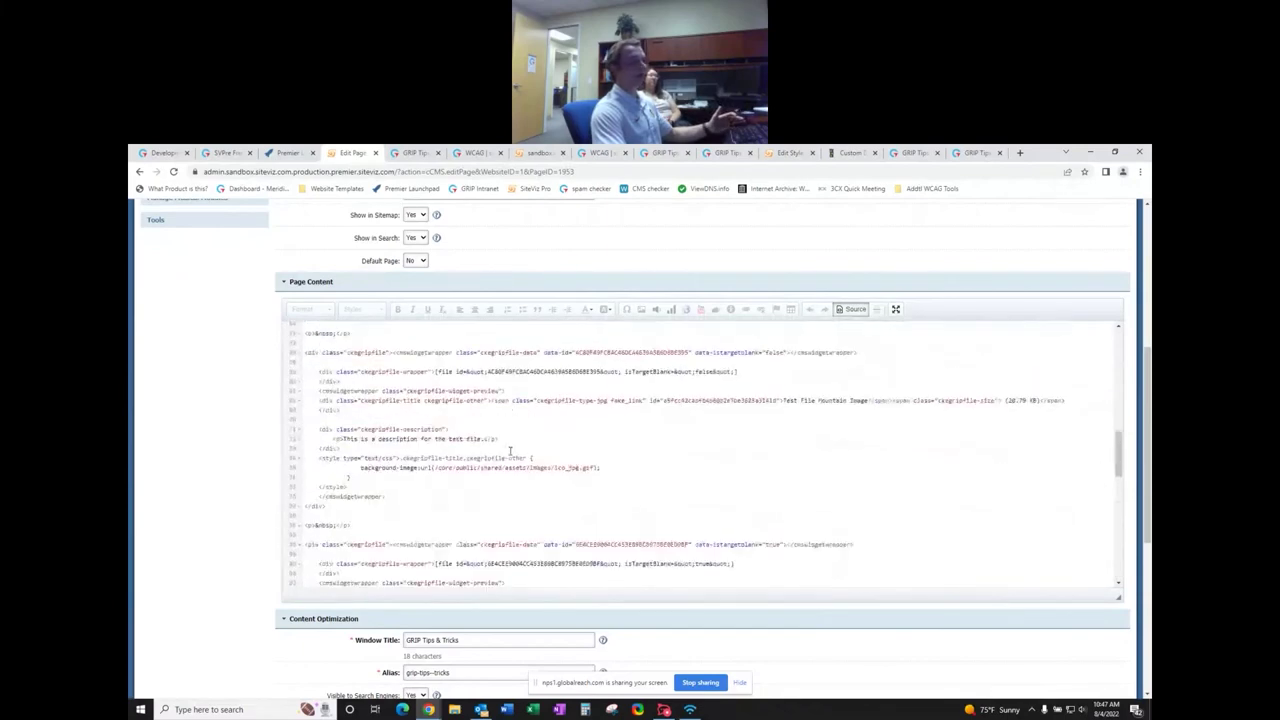
{"action": "scroll", "coordinate": [510, 451], "scroll_direction": "down", "scroll_amount": 10}
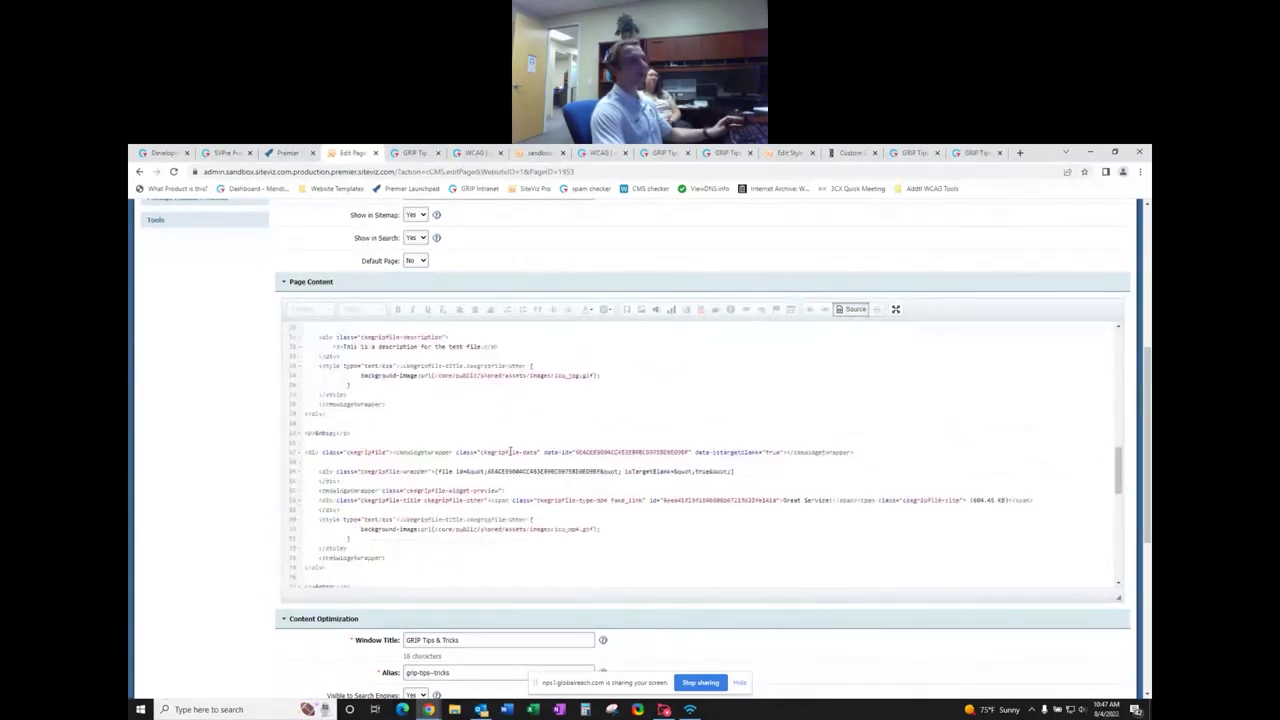
{"action": "scroll", "coordinate": [510, 451], "scroll_direction": "down", "scroll_amount": 3}
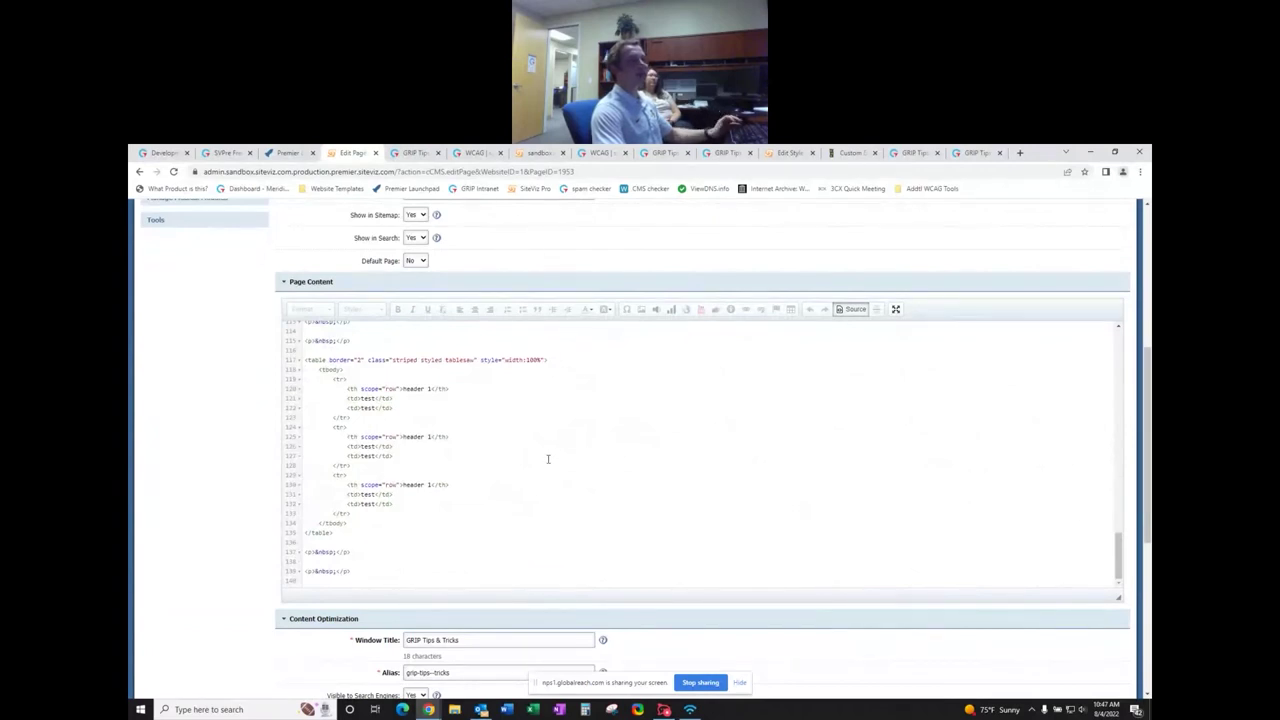
{"action": "scroll", "coordinate": [549, 457], "scroll_direction": "down", "scroll_amount": 1}
{"action": "scroll", "coordinate": [549, 457], "scroll_direction": "up", "scroll_amount": 1}
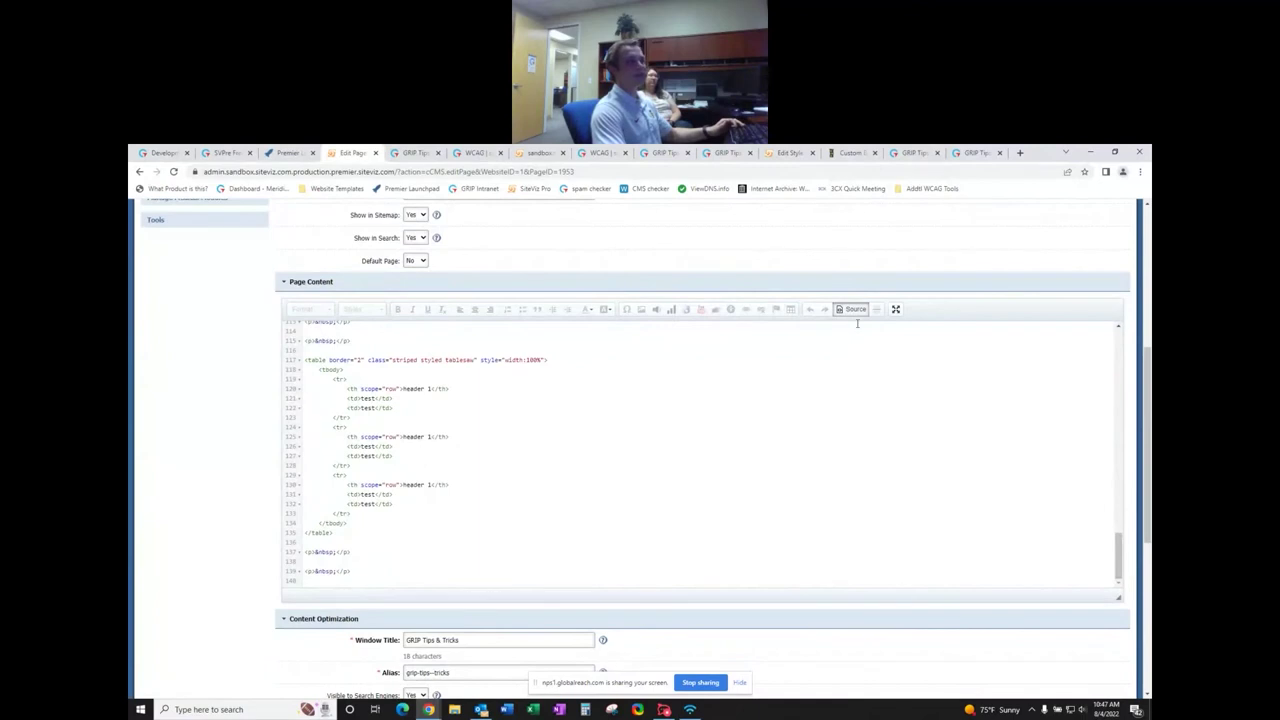
{"action": "left_click", "coordinate": [855, 309]}
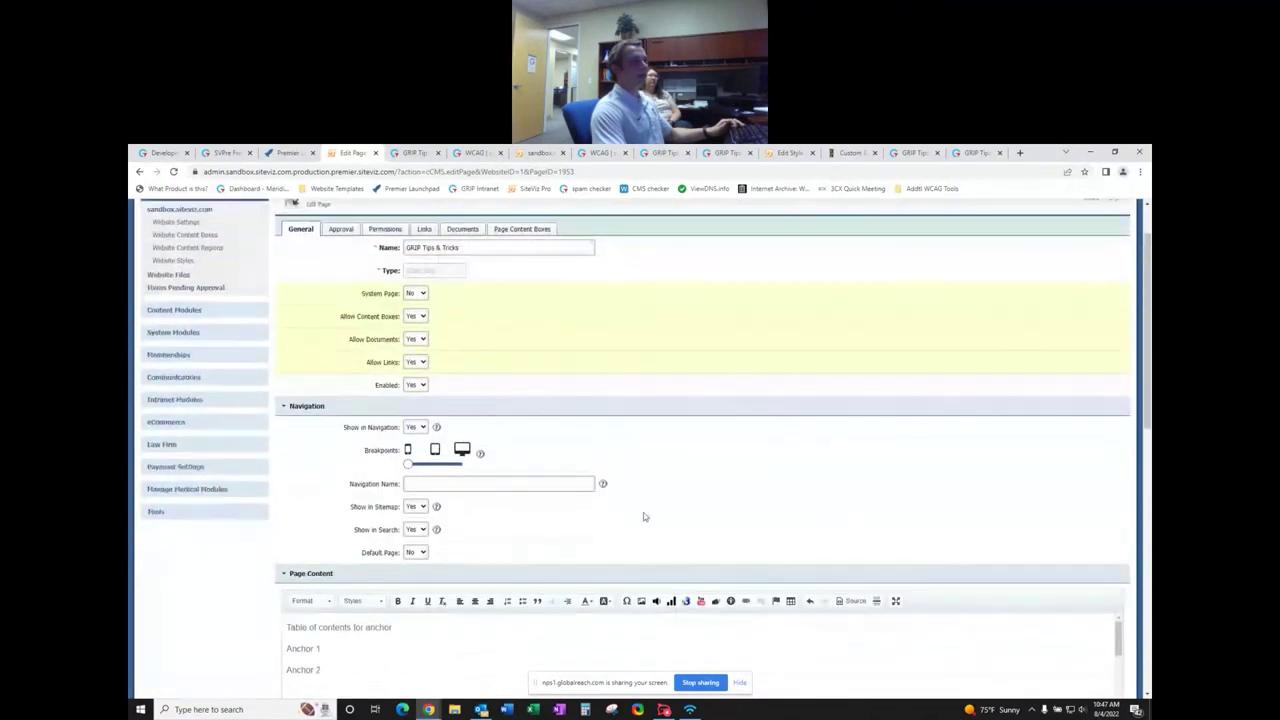
- Insert a horizontal line below the Anchor 2 link and undo the insertion, including the extra empty line
{"action": "scroll", "coordinate": [495, 498], "scroll_direction": "down", "scroll_amount": 3}
{"action": "left_click", "coordinate": [384, 430]}
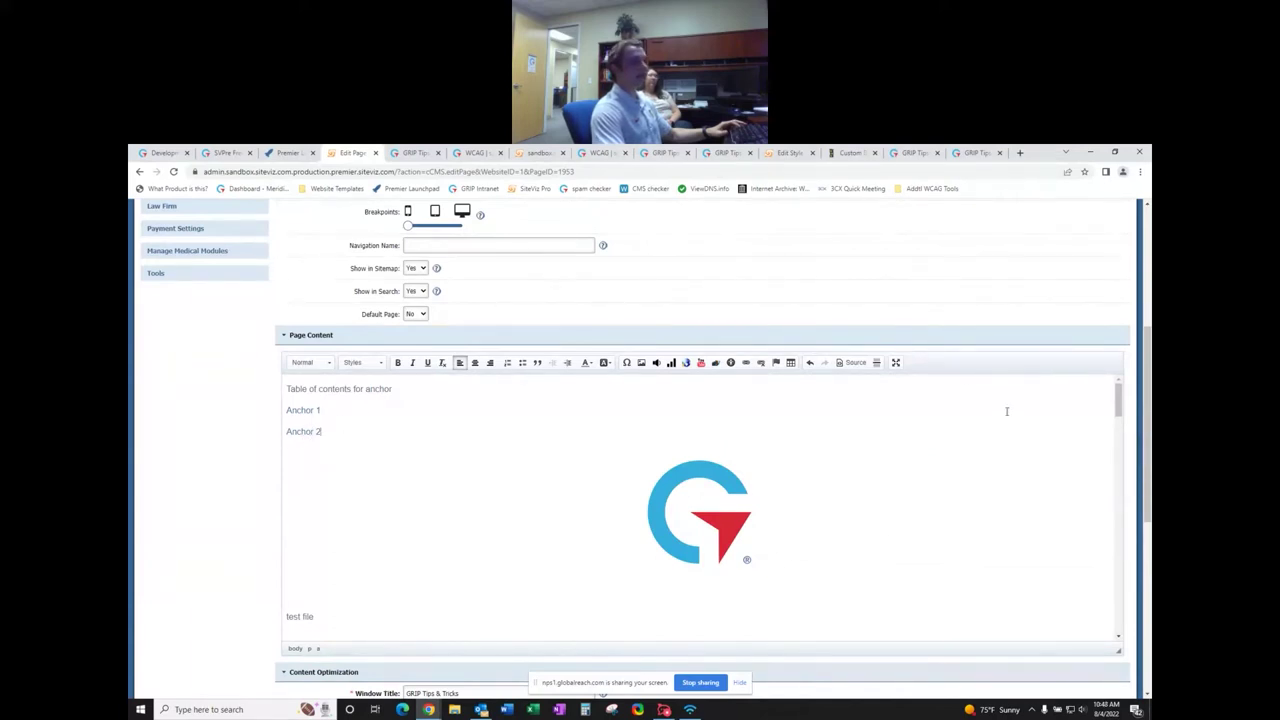
{"action": "left_click", "coordinate": [876, 363]}
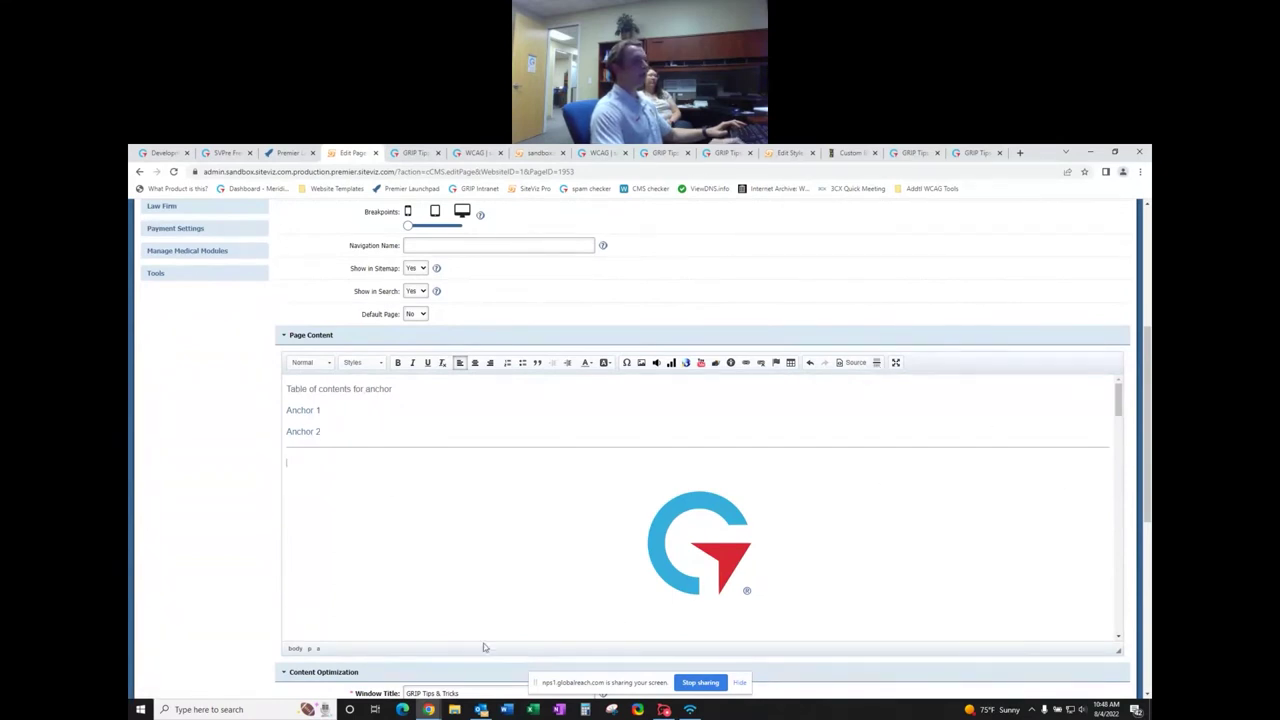
{"action": "key", "text": "ctrl+z"}
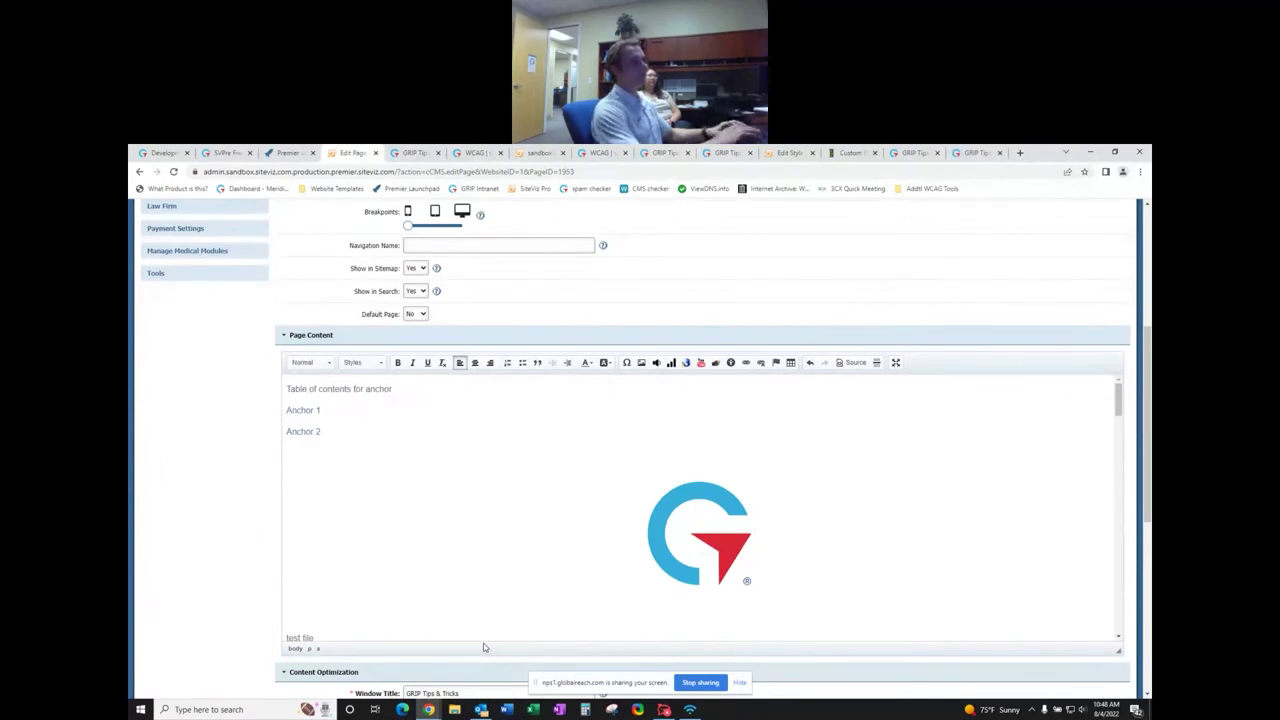
{"action": "key", "text": "BackSpace"}
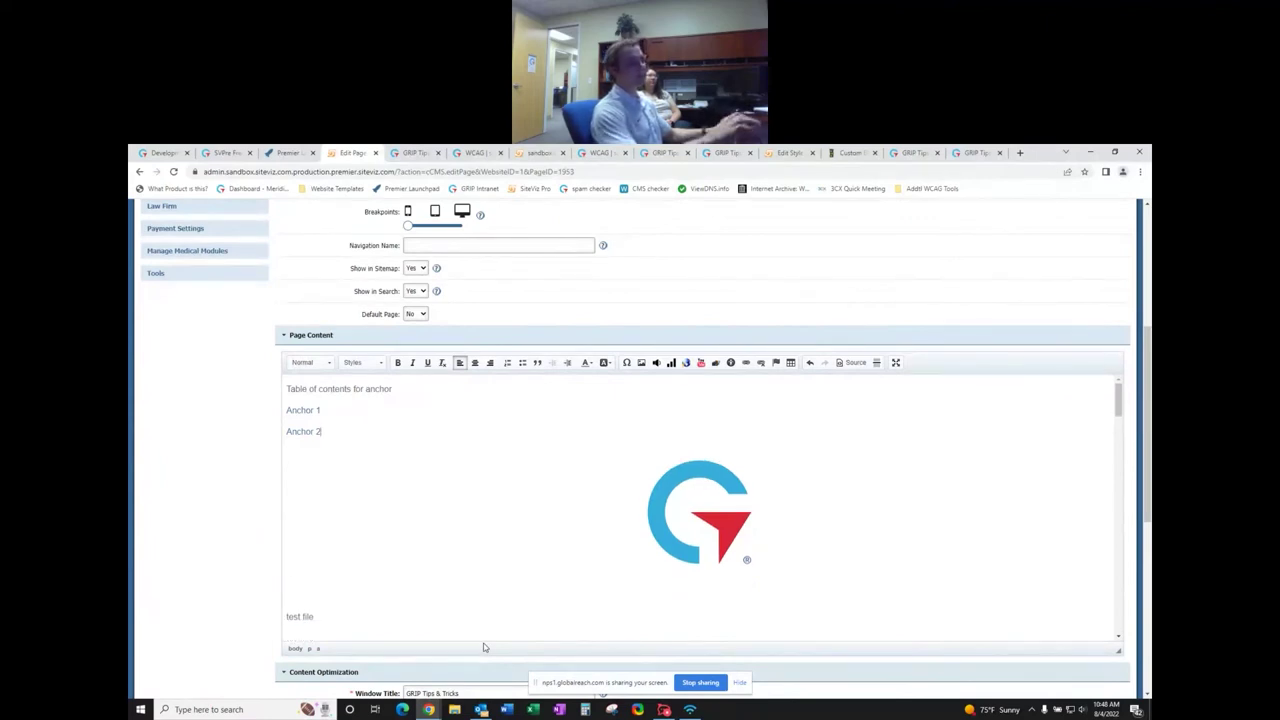
- Maximize the page content editor and restore it to its normal size
{"action": "left_click", "coordinate": [896, 363]}
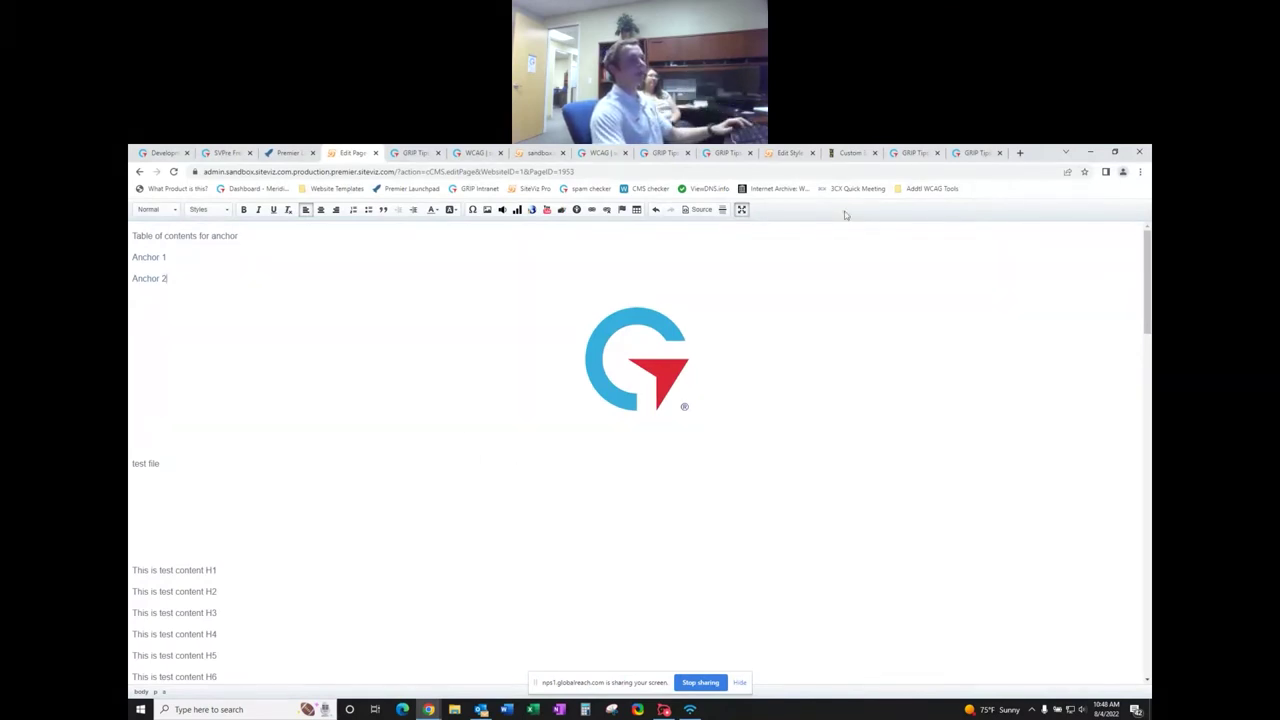
{"action": "left_click", "coordinate": [741, 209]}
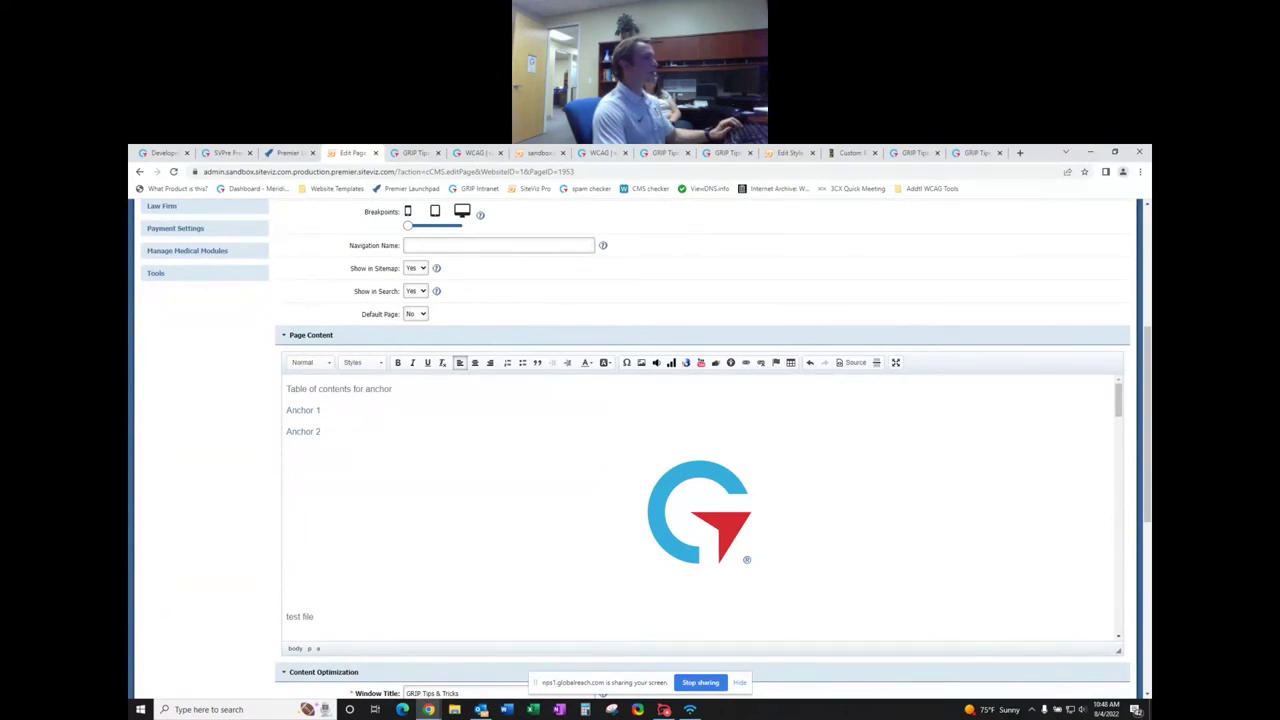
- Open the settings of the second YouTube video in the page content and close them without changes
{"action": "scroll", "coordinate": [575, 494], "scroll_direction": "down", "scroll_amount": 10}
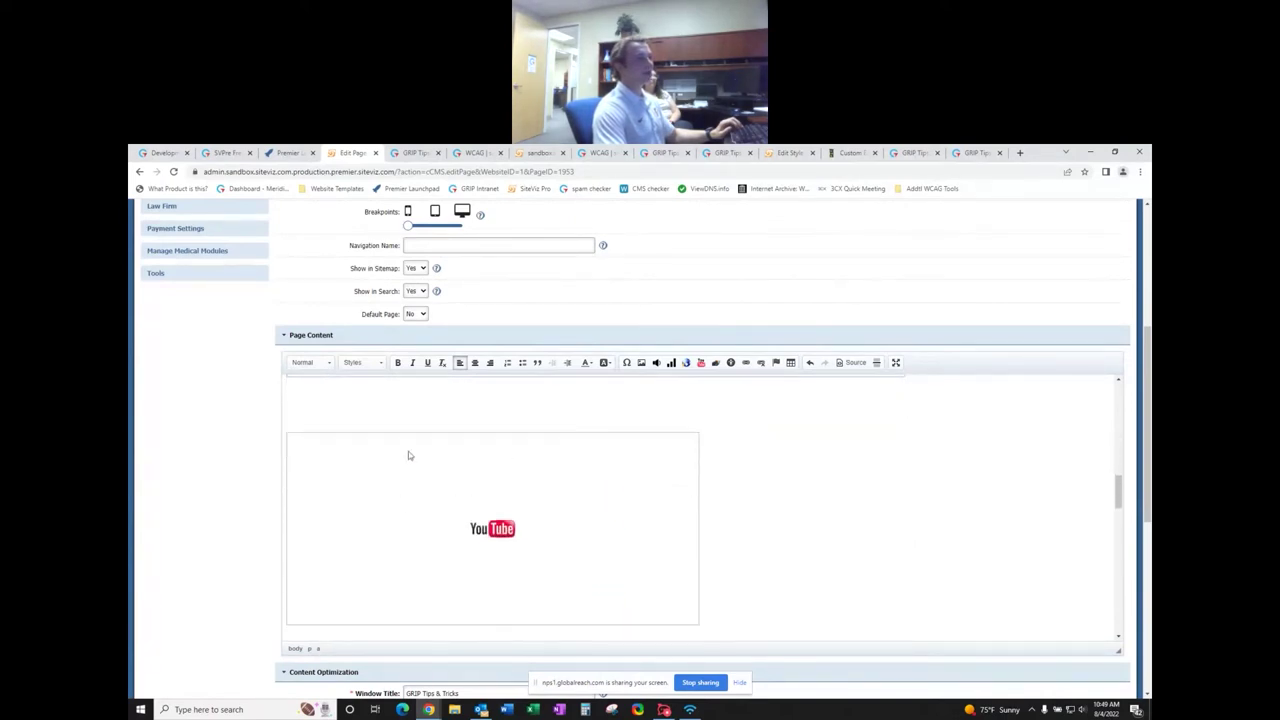
{"action": "double_click", "coordinate": [426, 481]}
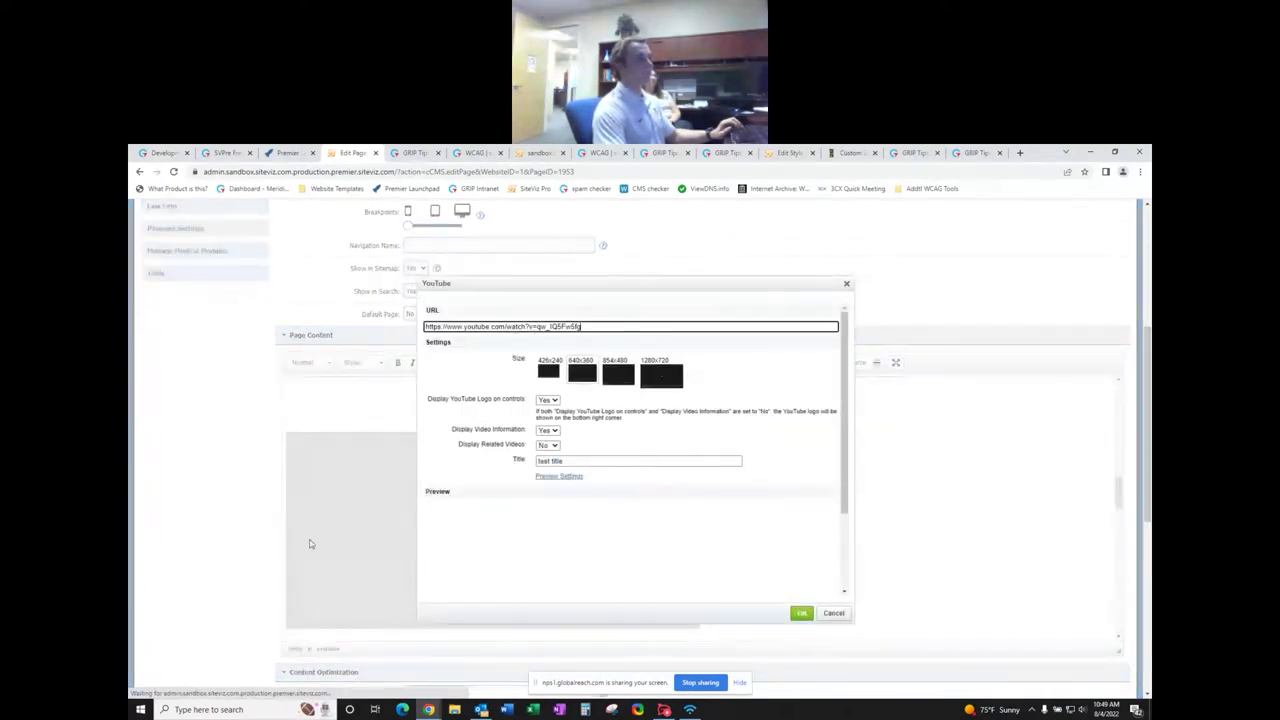
{"action": "left_click", "coordinate": [834, 612]}
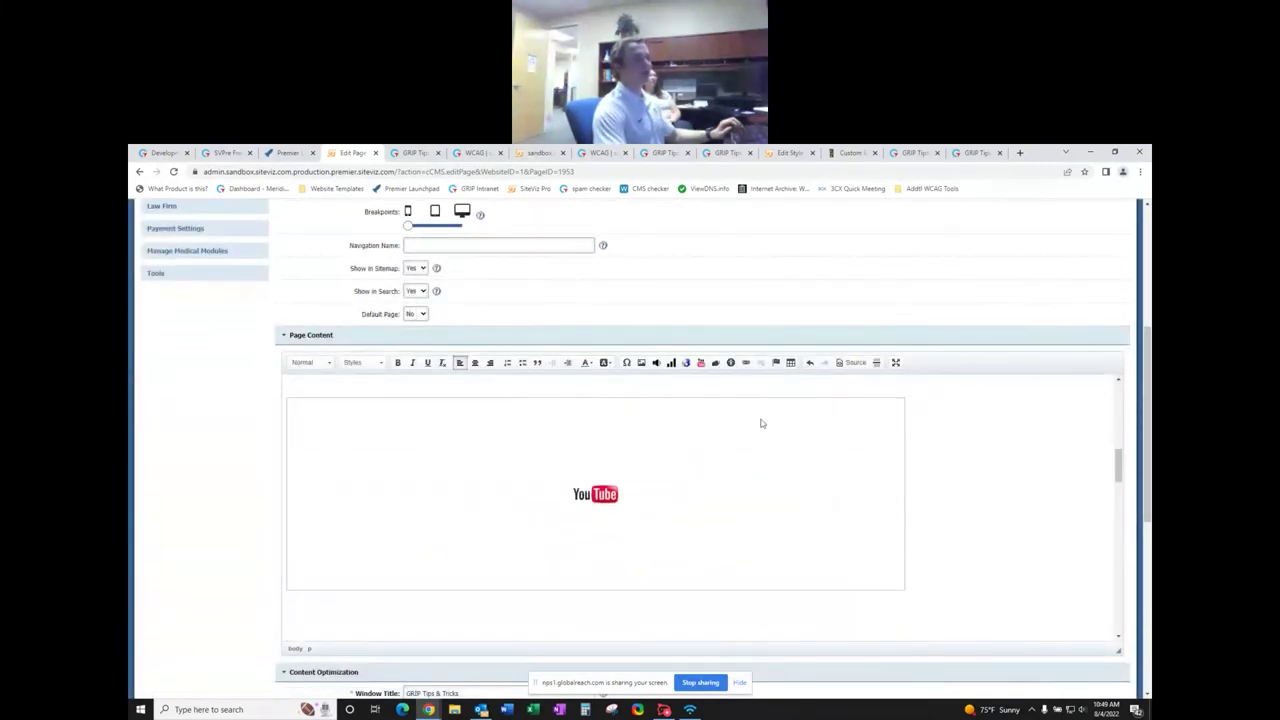
- Switch the page content to its HTML source and search the code for "yout" to locate the YouTube videos
{"action": "left_click", "coordinate": [855, 362]}
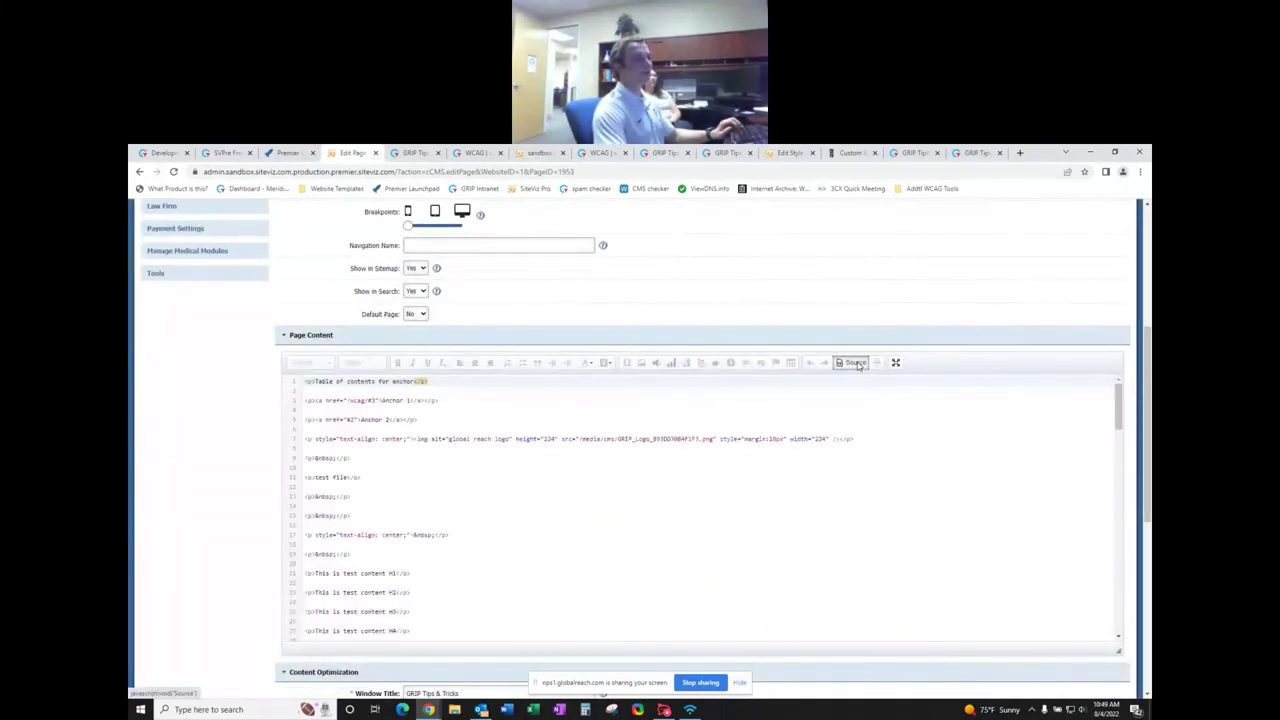
{"action": "scroll", "coordinate": [451, 449], "scroll_direction": "down", "scroll_amount": 3}
{"action": "scroll", "coordinate": [451, 449], "scroll_direction": "down", "scroll_amount": 5}
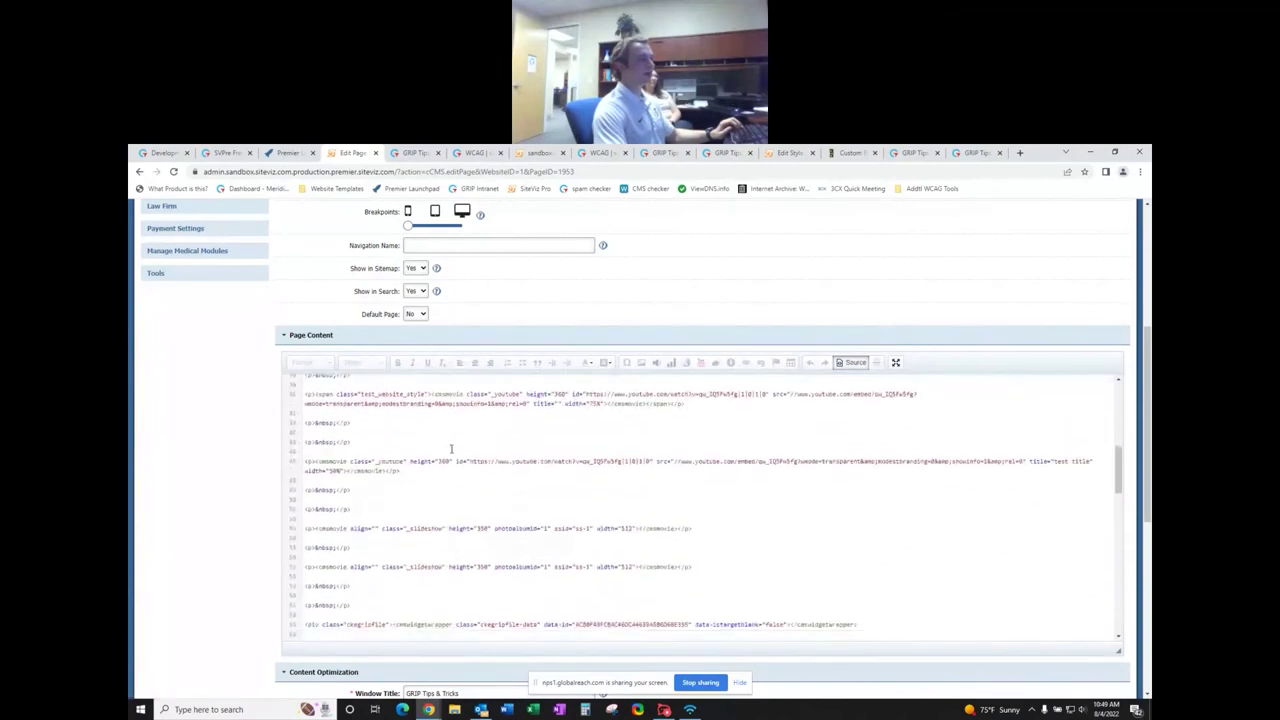
{"action": "scroll", "coordinate": [451, 445], "scroll_direction": "up", "scroll_amount": 8}
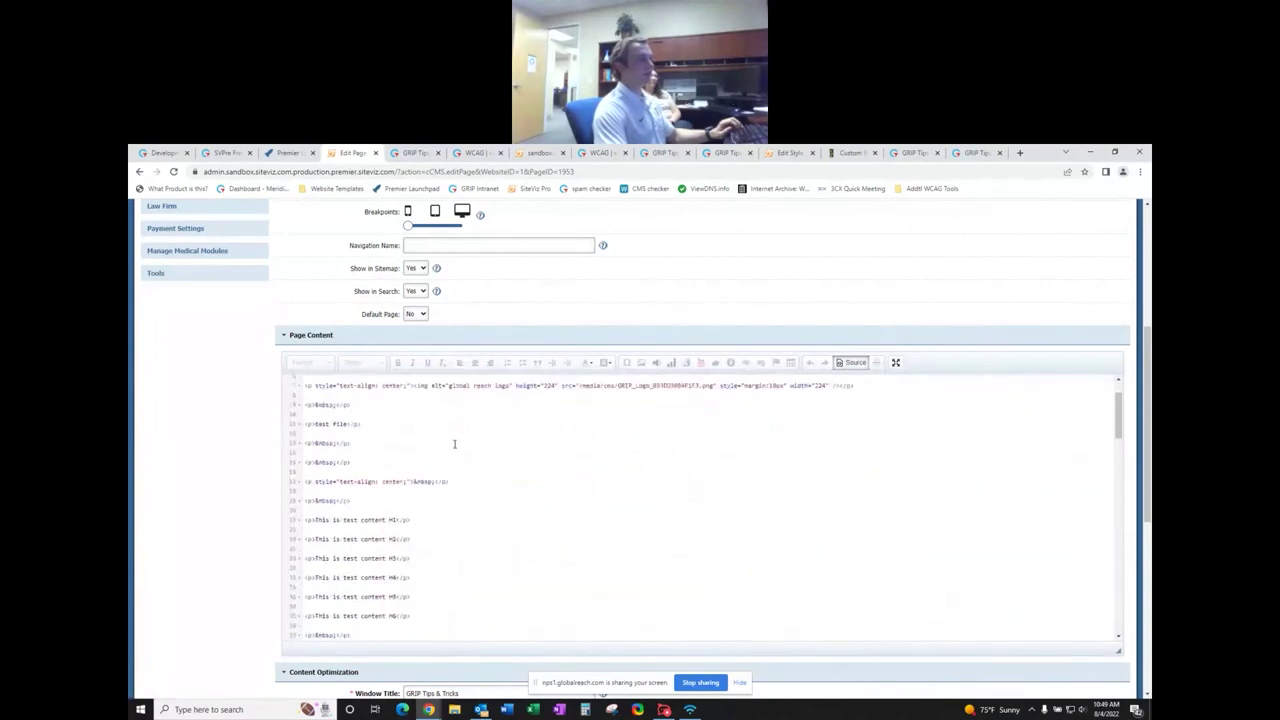
{"action": "left_click", "coordinate": [524, 471]}
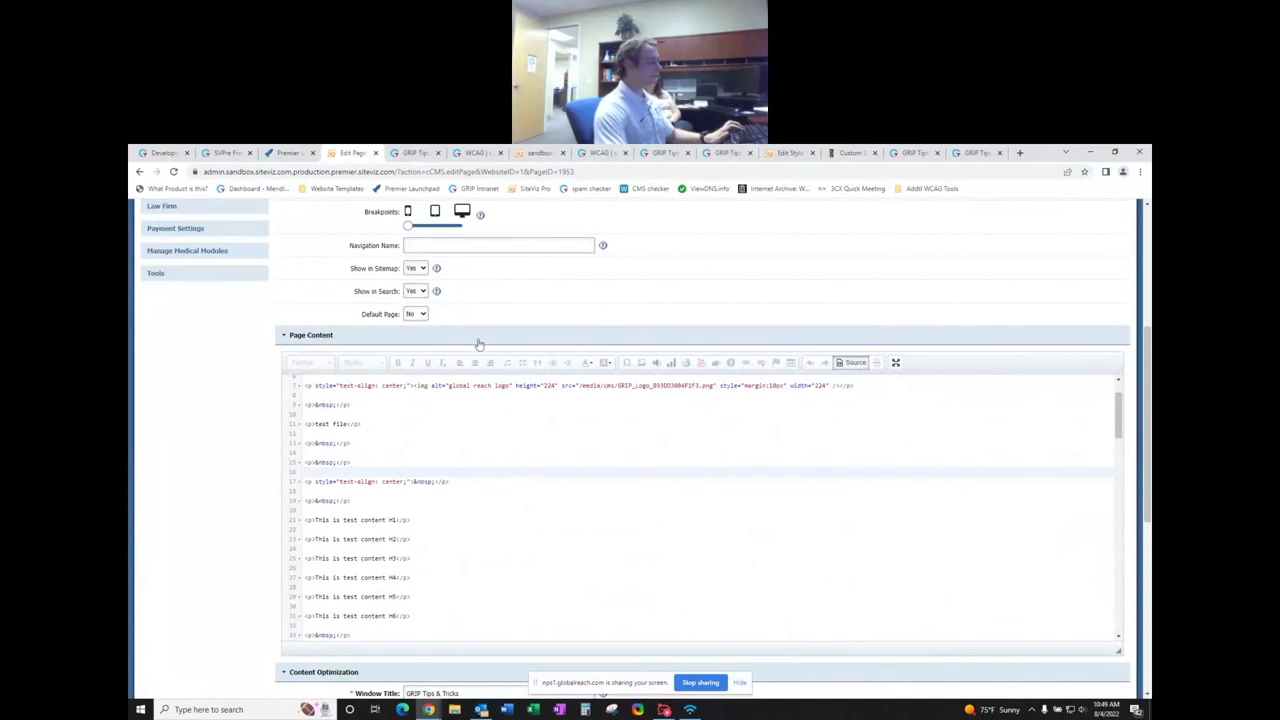
{"action": "left_click", "coordinate": [493, 440]}
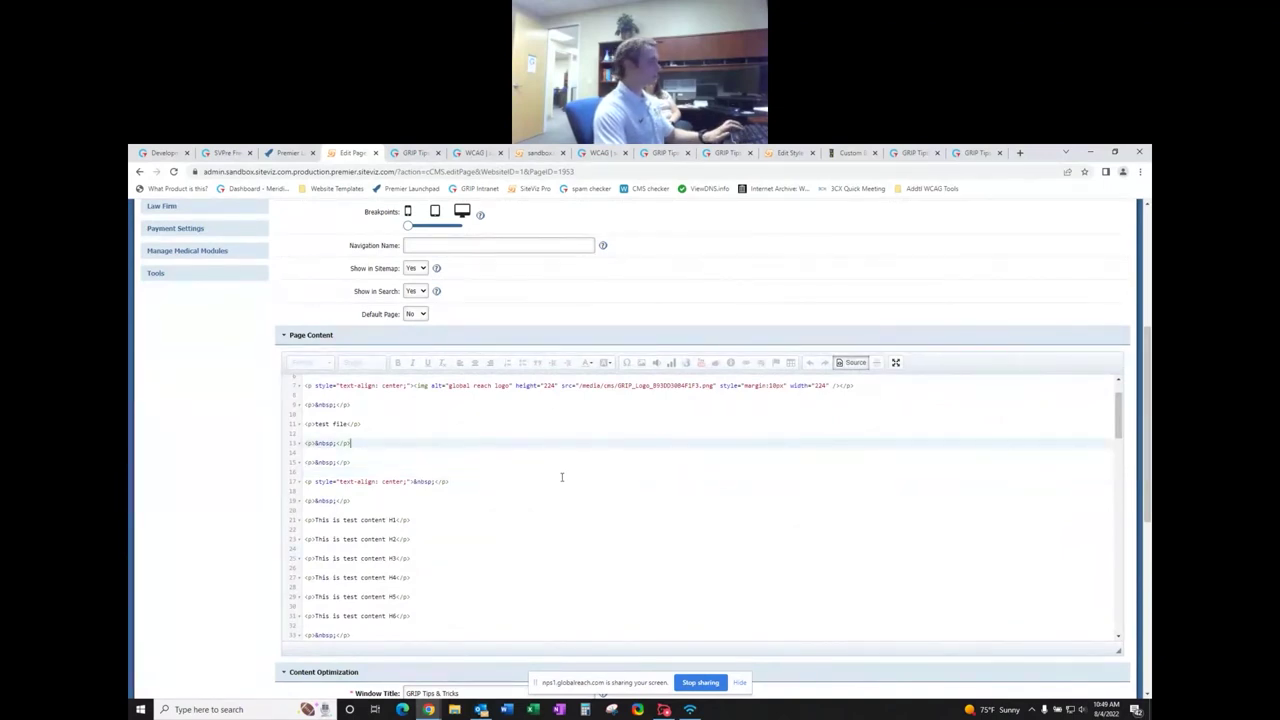
{"action": "key", "text": "ctrl+f"}
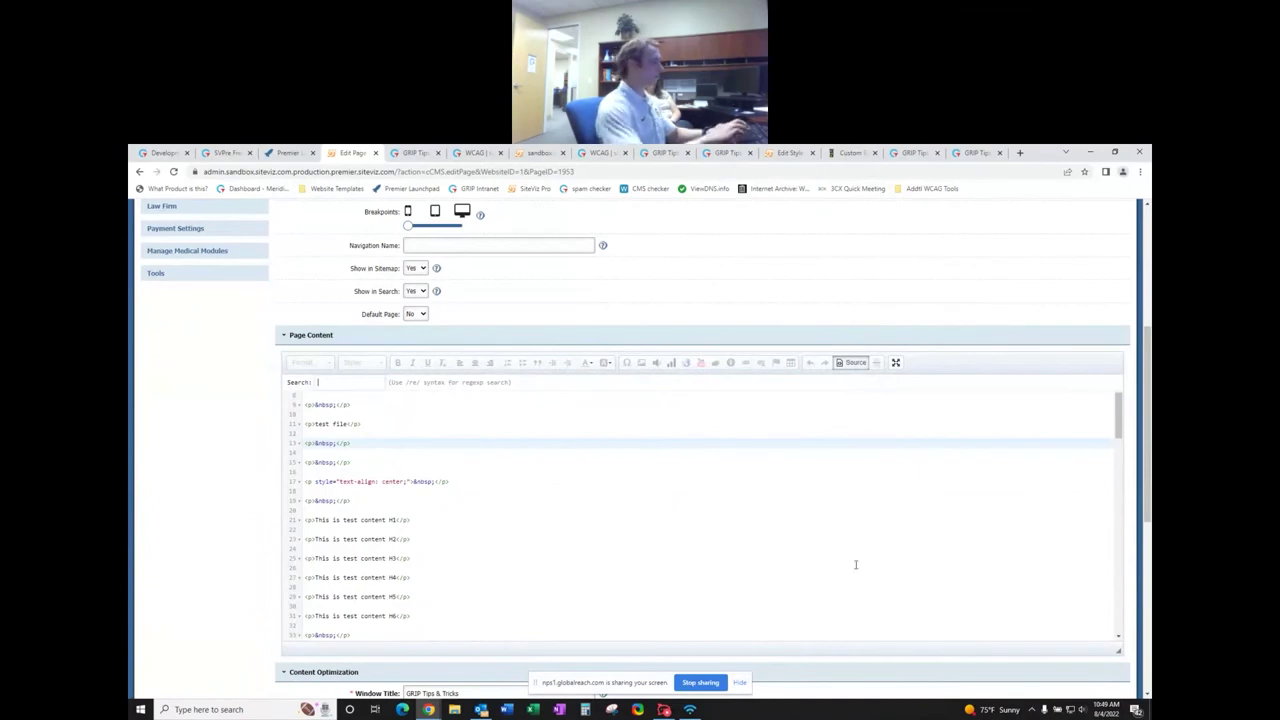
{"action": "type", "text": "yout"}
{"action": "key", "text": "Return"}
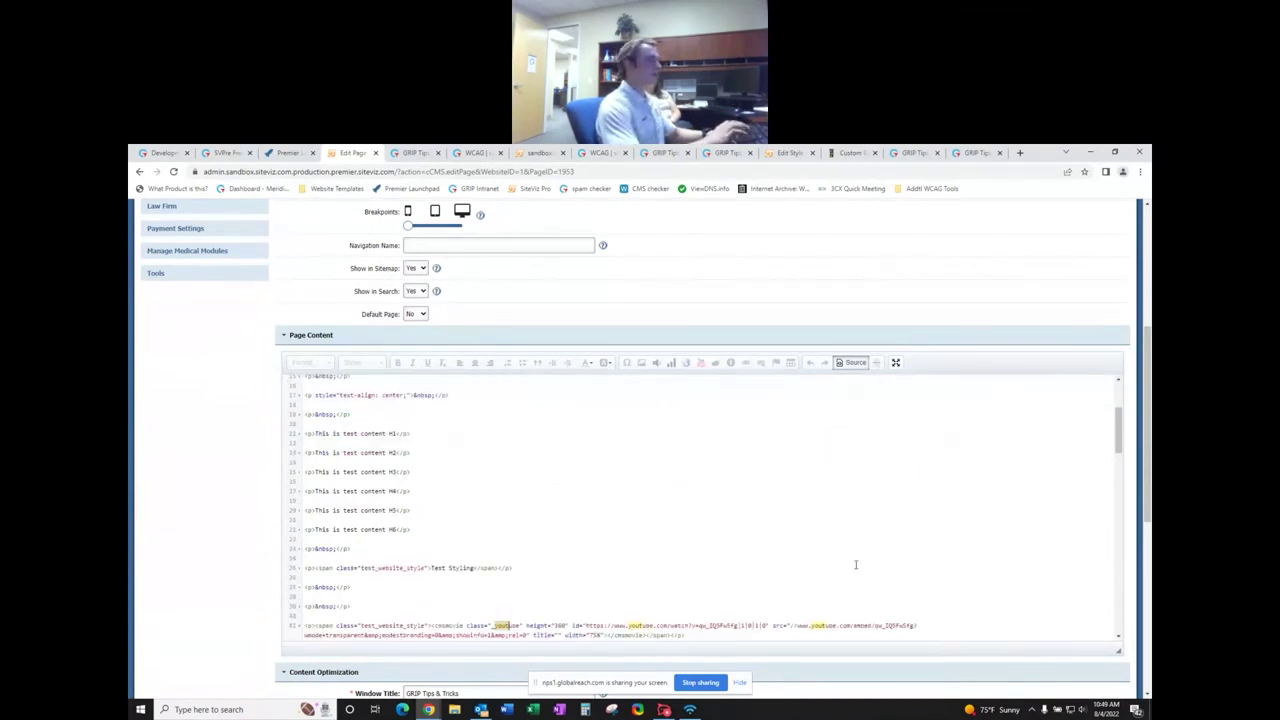
{"action": "scroll", "coordinate": [602, 570], "scroll_direction": "down", "scroll_amount": 2}
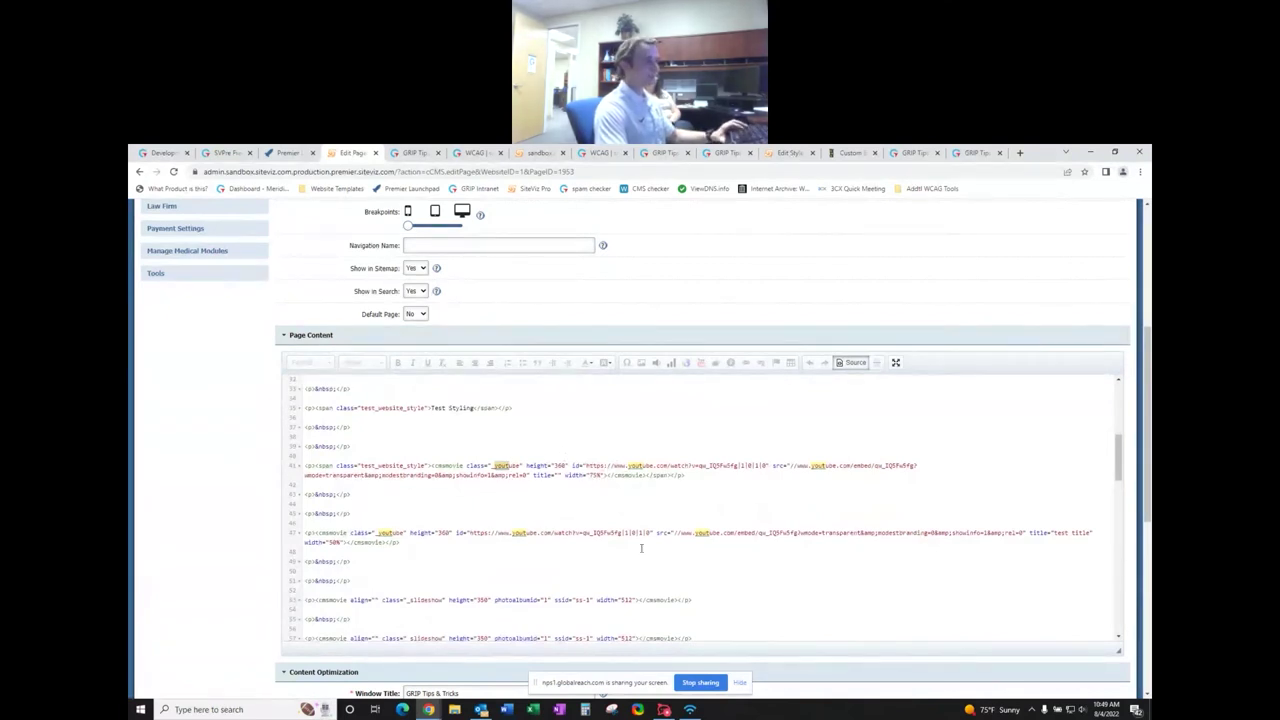
- Set the first YouTube video's width attribute to 650 in the source code
{"action": "left_click", "coordinate": [601, 477]}
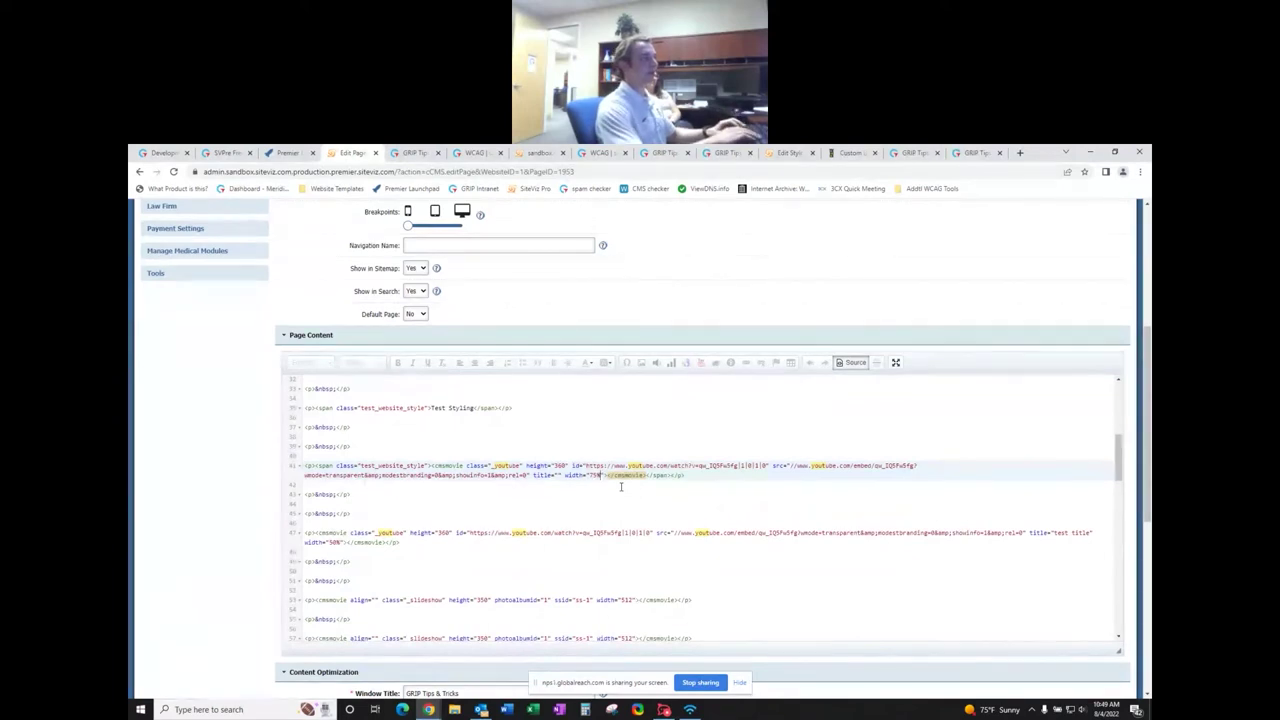
{"action": "key", "text": "BackSpace"}
{"action": "key", "text": "BackSpace"}
{"action": "key", "text": "BackSpace"}
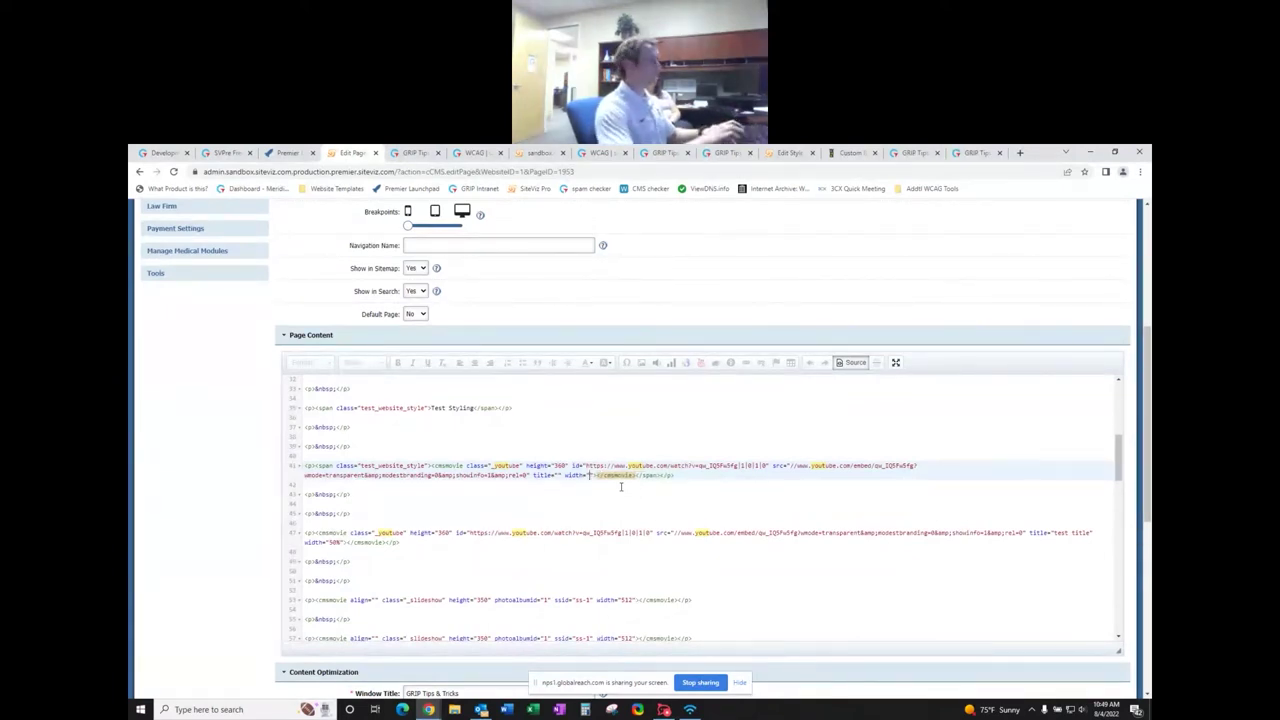
{"action": "type", "text": "650"}
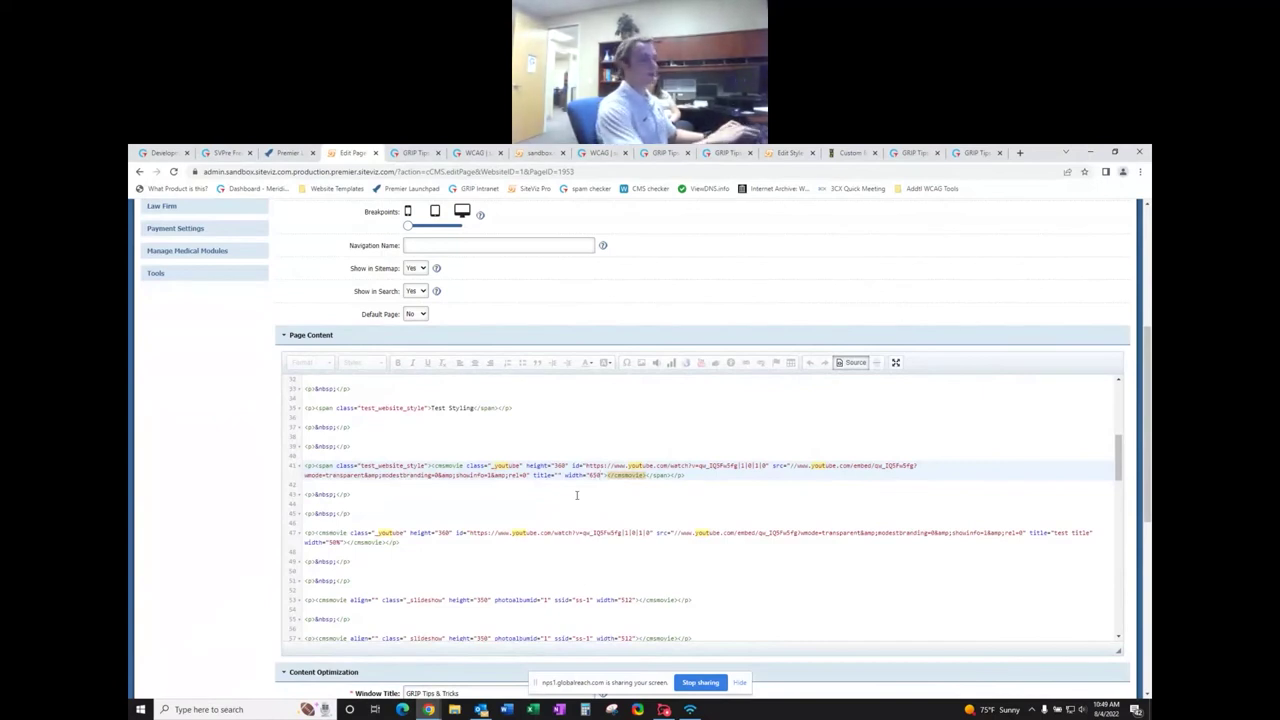
- Set the first YouTube video's width attribute to 50% and check its placeholder in the visual view
{"action": "key", "text": "BackSpace"}
{"action": "key", "text": "BackSpace"}
{"action": "key", "text": "BackSpace"}
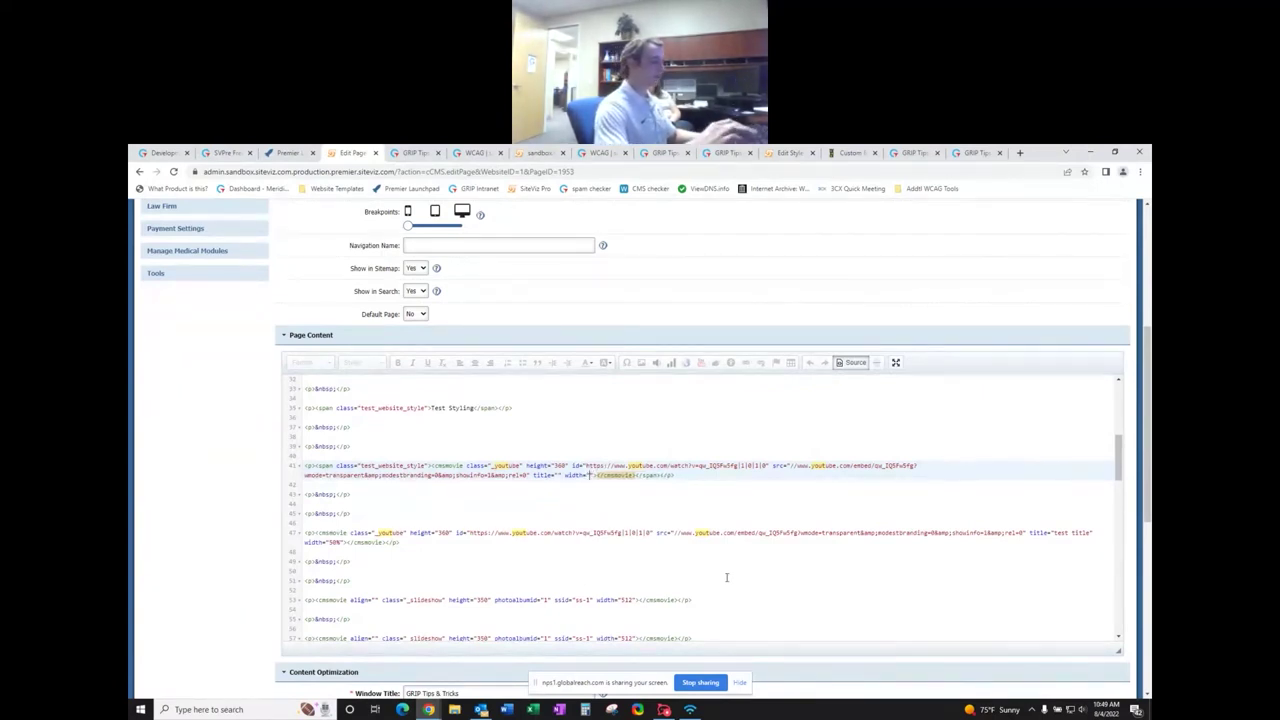
{"action": "type", "text": "50"}
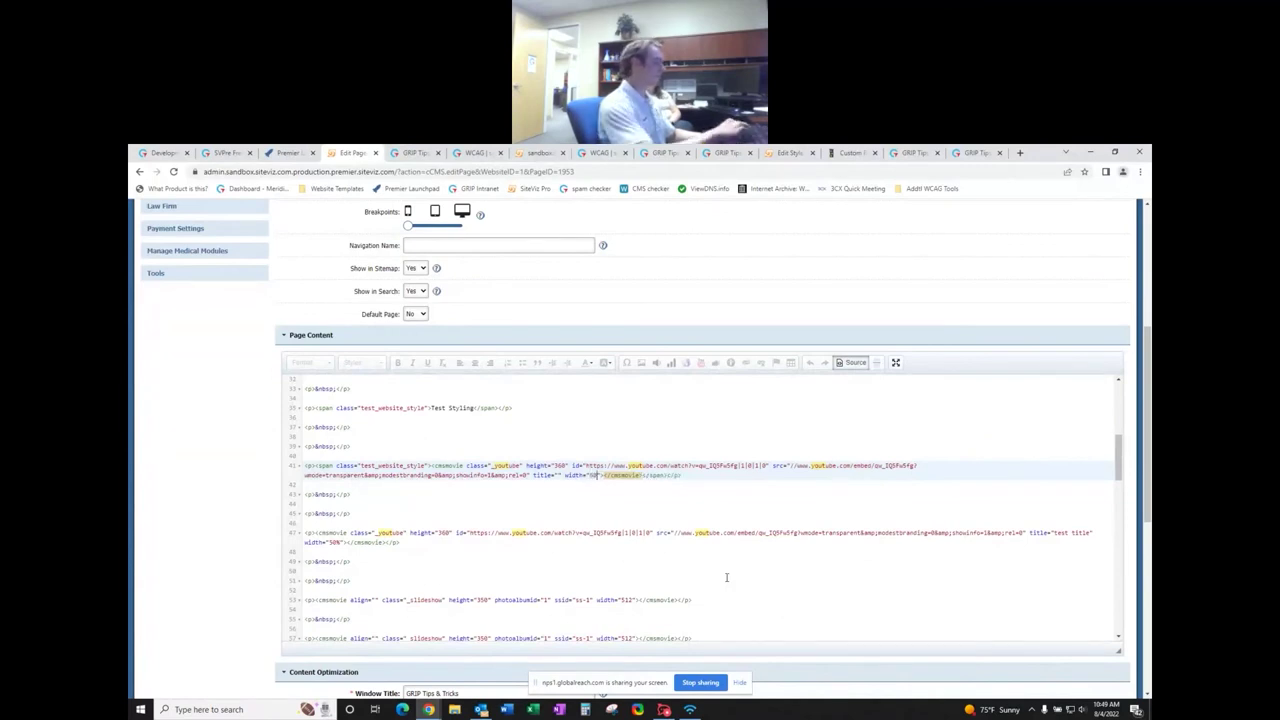
{"action": "type", "text": "%"}
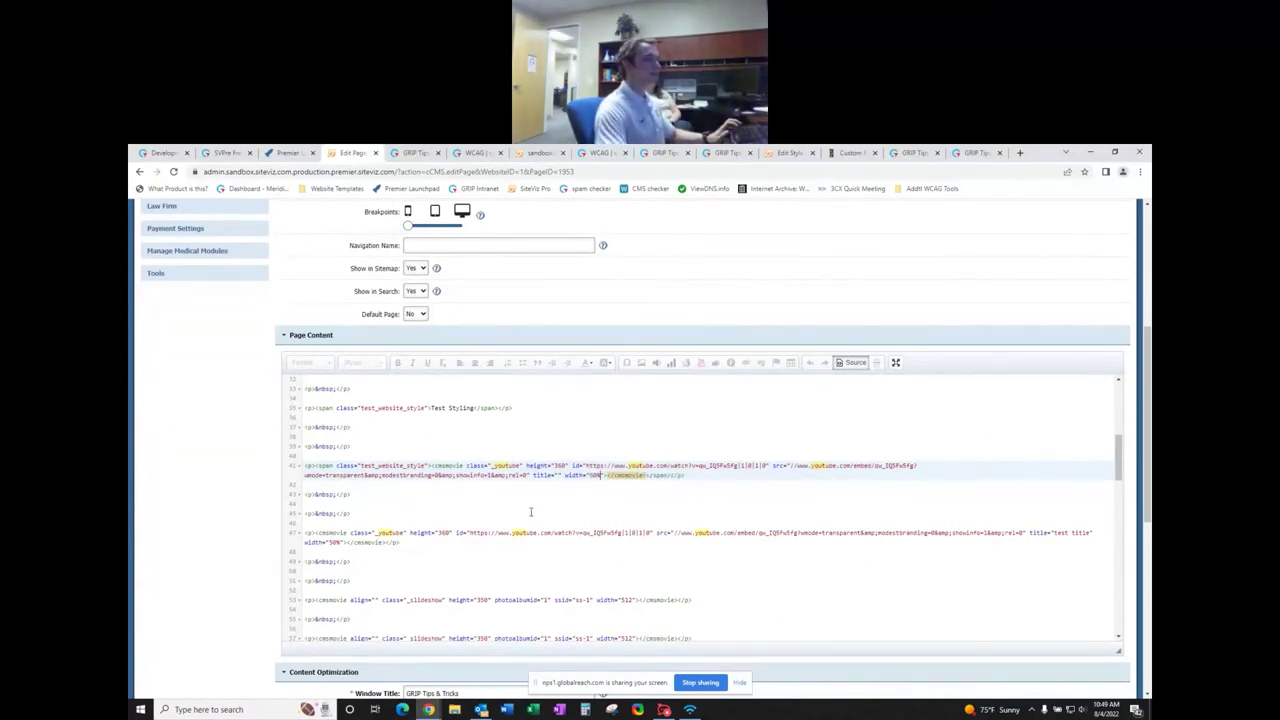
{"action": "left_click", "coordinate": [852, 362]}
{"action": "scroll", "coordinate": [655, 530], "scroll_direction": "down", "scroll_amount": 10}
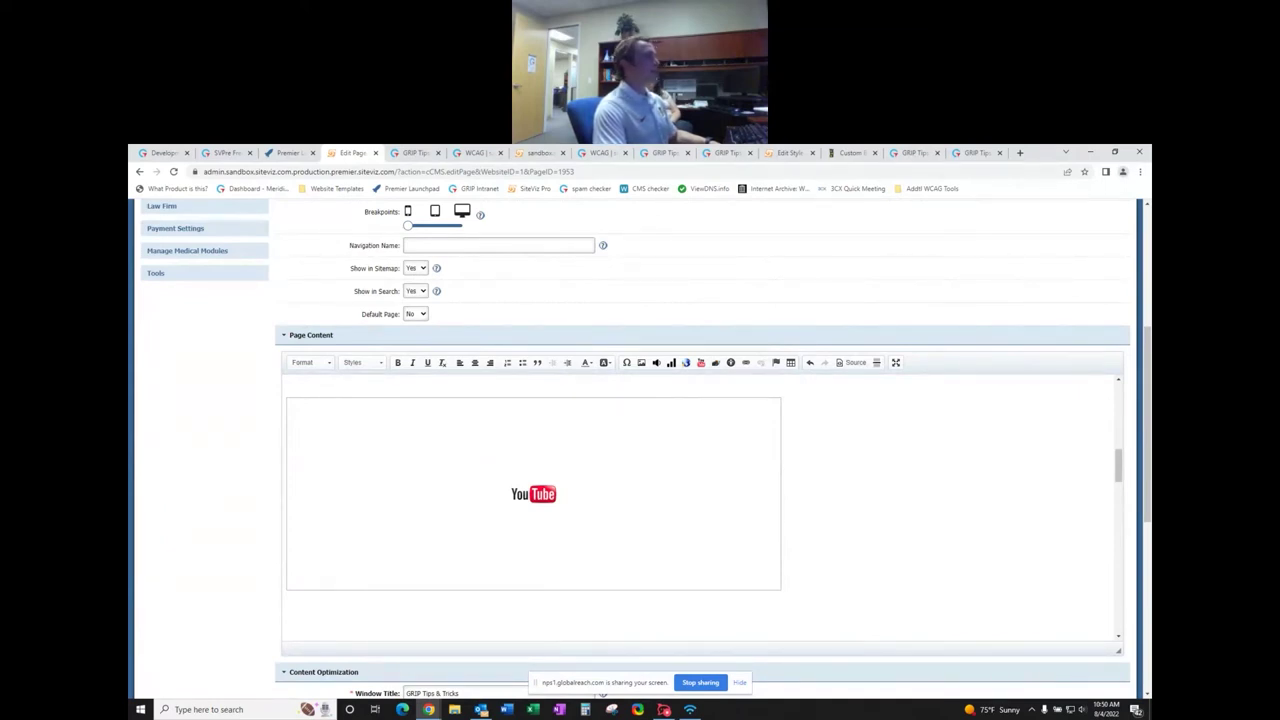
- Set Show in Navigation, Show in Sitemap and Show in Search to No for the page and highlight the Show in Search label
{"action": "scroll", "coordinate": [650, 582], "scroll_direction": "up", "scroll_amount": 10}
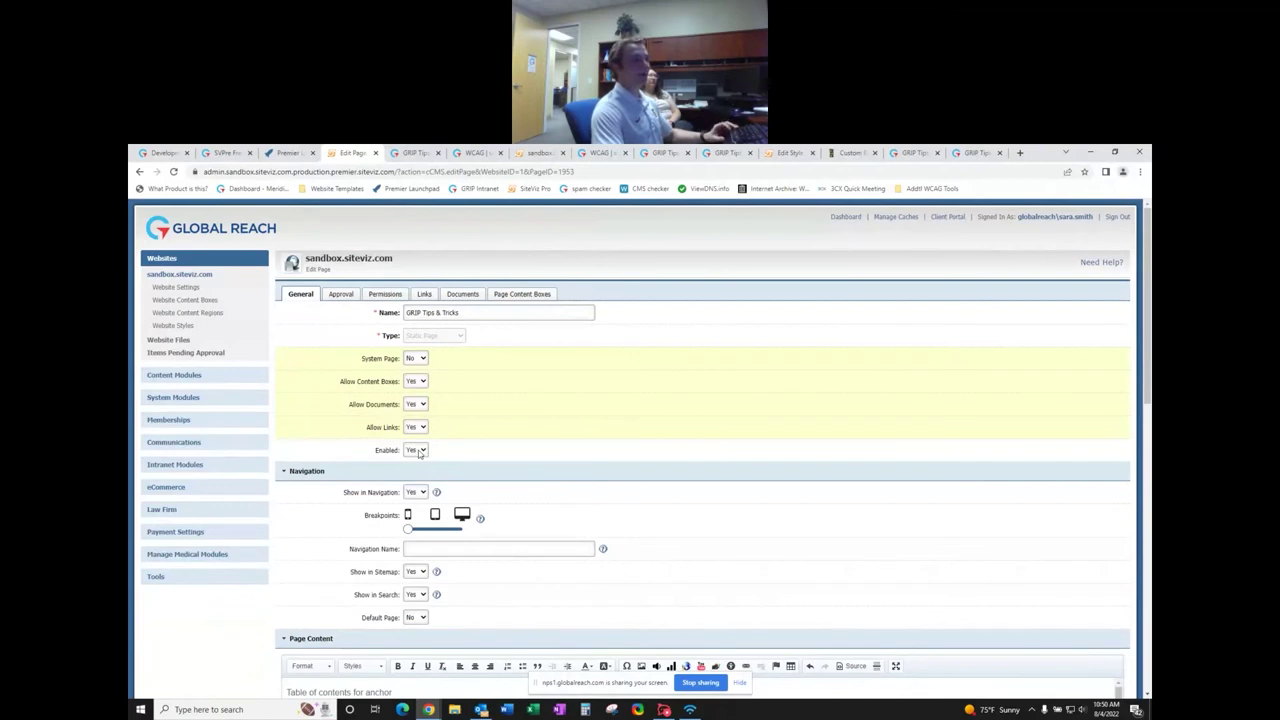
{"action": "left_click", "coordinate": [415, 492]}
{"action": "left_click", "coordinate": [416, 509]}
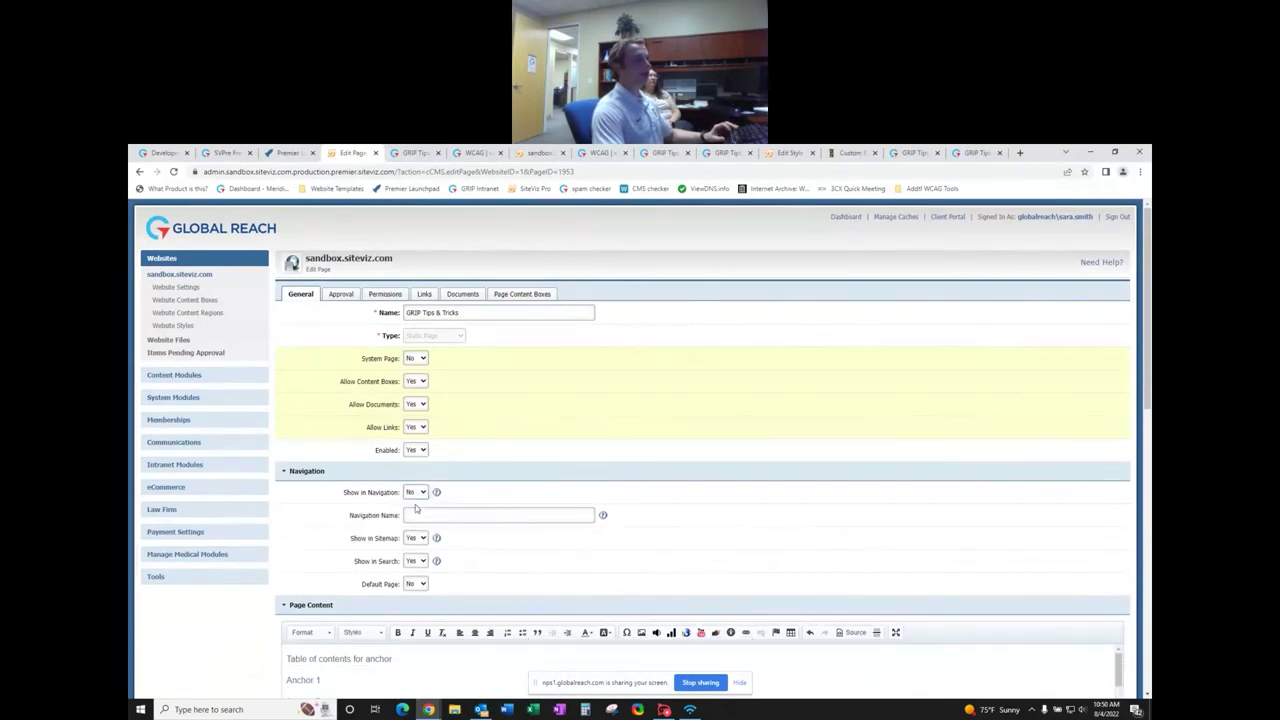
{"action": "left_click", "coordinate": [414, 540]}
{"action": "left_click", "coordinate": [417, 555]}
{"action": "left_click", "coordinate": [412, 562]}
{"action": "left_click", "coordinate": [416, 576]}
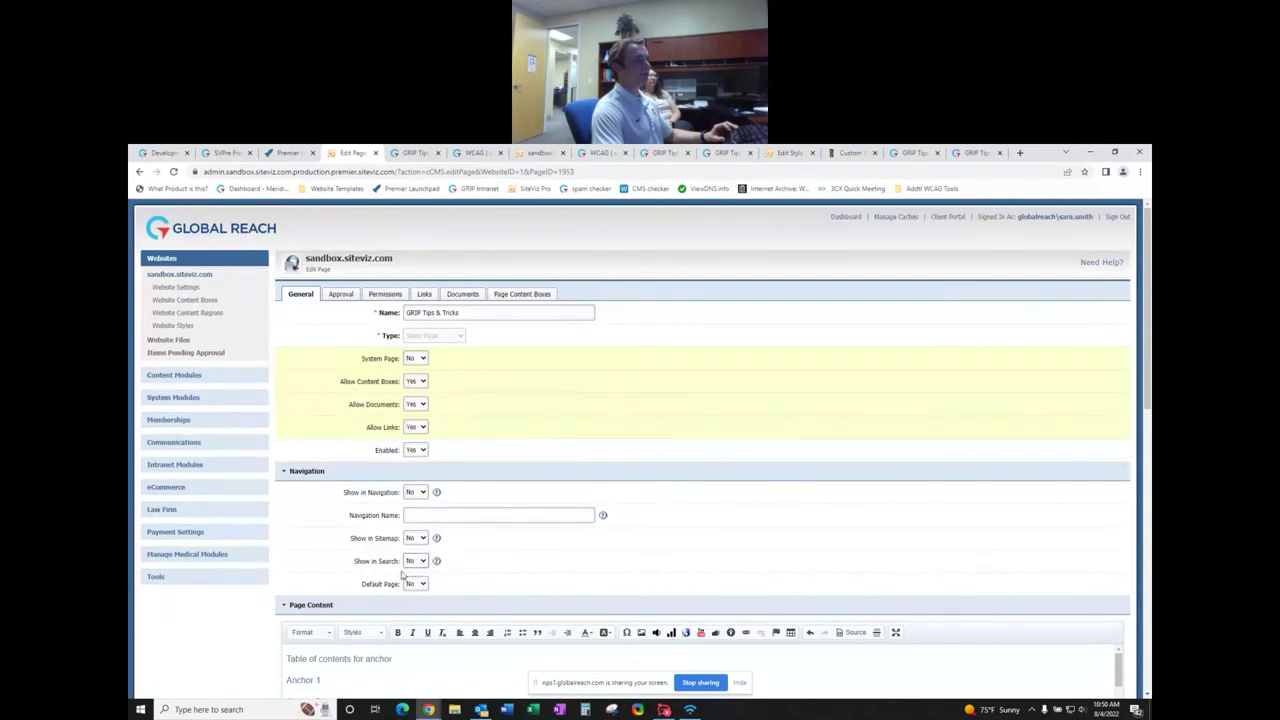
{"action": "left_click_drag", "start_coordinate": [402, 565], "coordinate": [352, 565]}
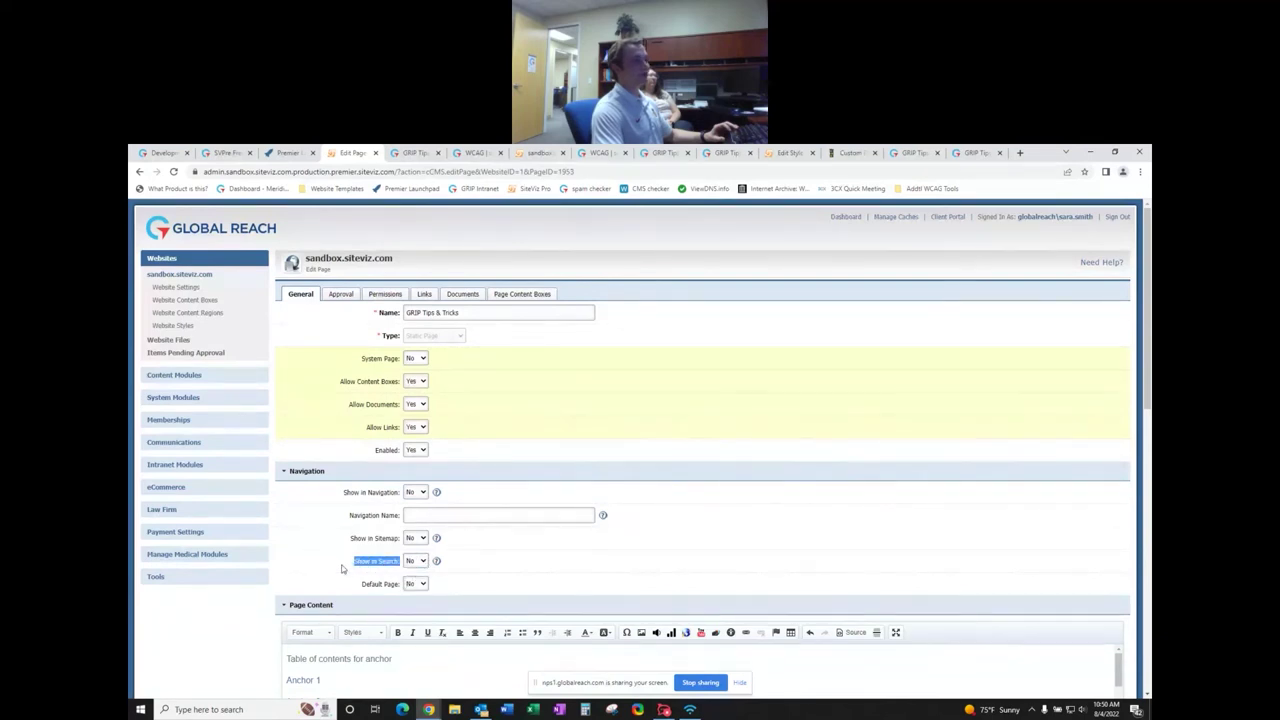
- Set Visible to Search Engines to No for the page in the Content Optimization section
{"action": "left_click", "coordinate": [341, 568]}
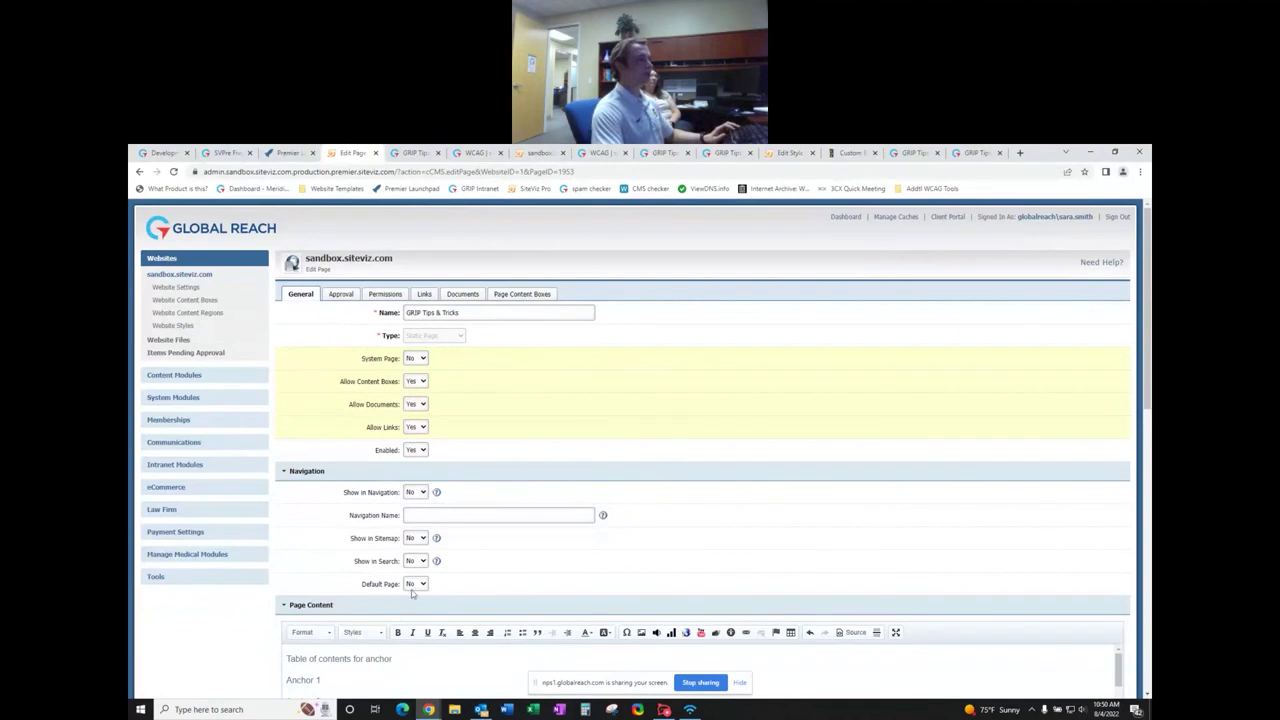
{"action": "scroll", "coordinate": [240, 600], "scroll_direction": "down", "scroll_amount": 7}
{"action": "scroll", "coordinate": [242, 566], "scroll_direction": "down", "scroll_amount": 3}
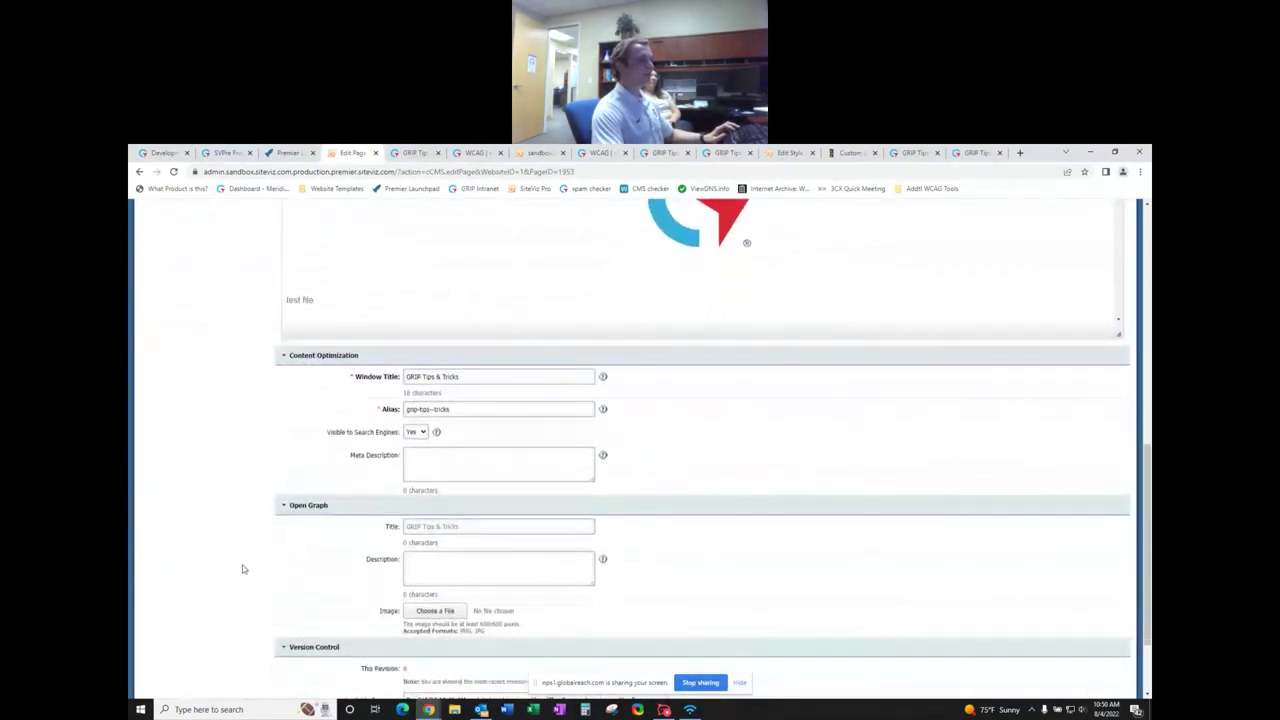
{"action": "scroll", "coordinate": [242, 564], "scroll_direction": "up", "scroll_amount": 2}
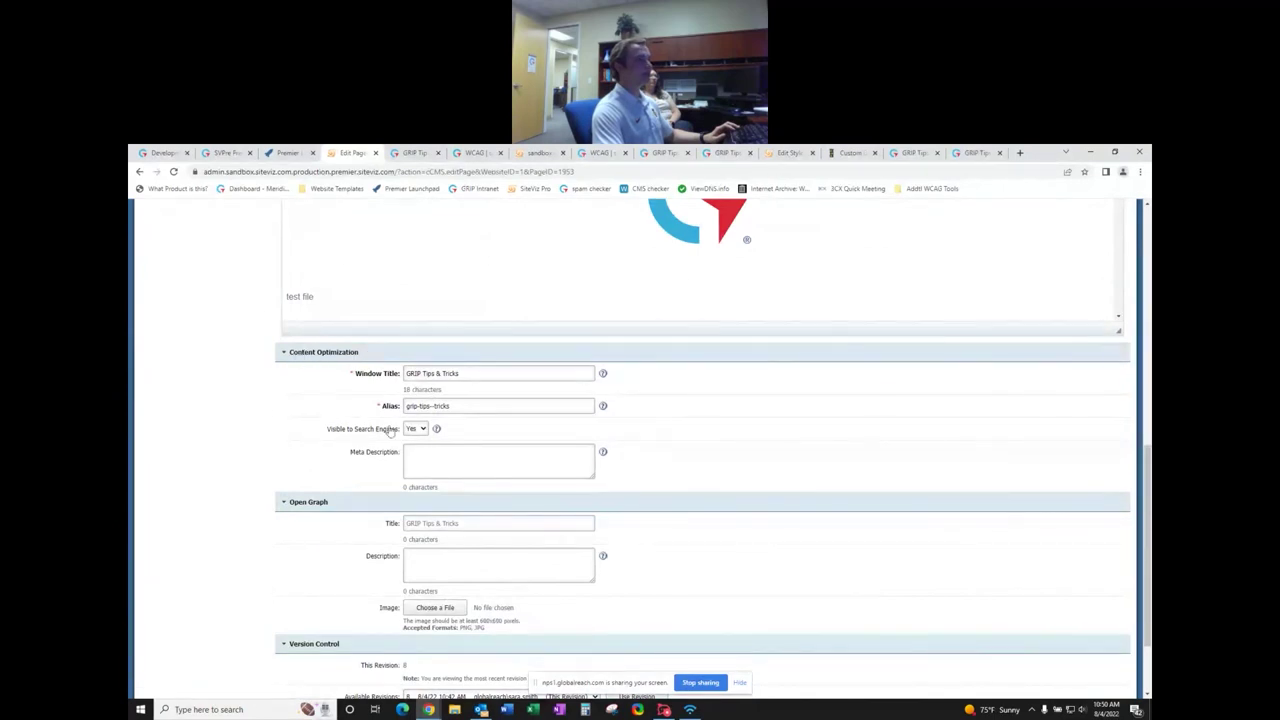
{"action": "left_click", "coordinate": [418, 430]}
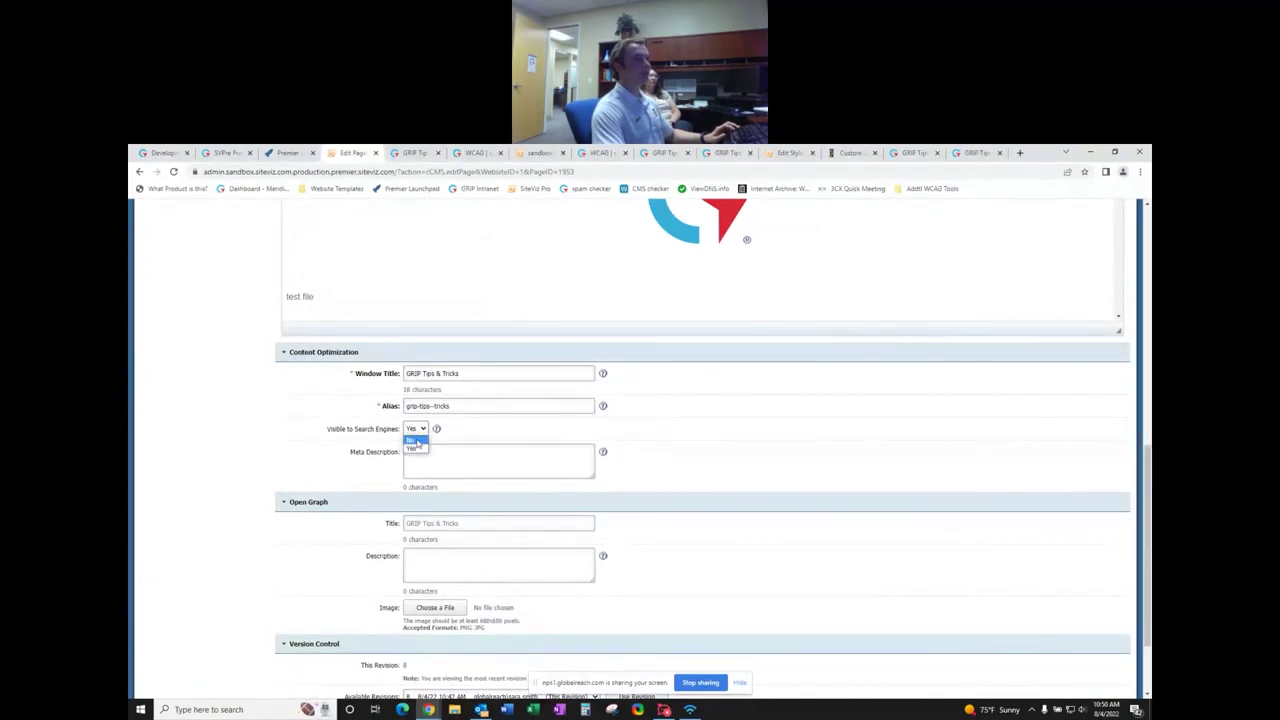
{"action": "left_click", "coordinate": [417, 441]}
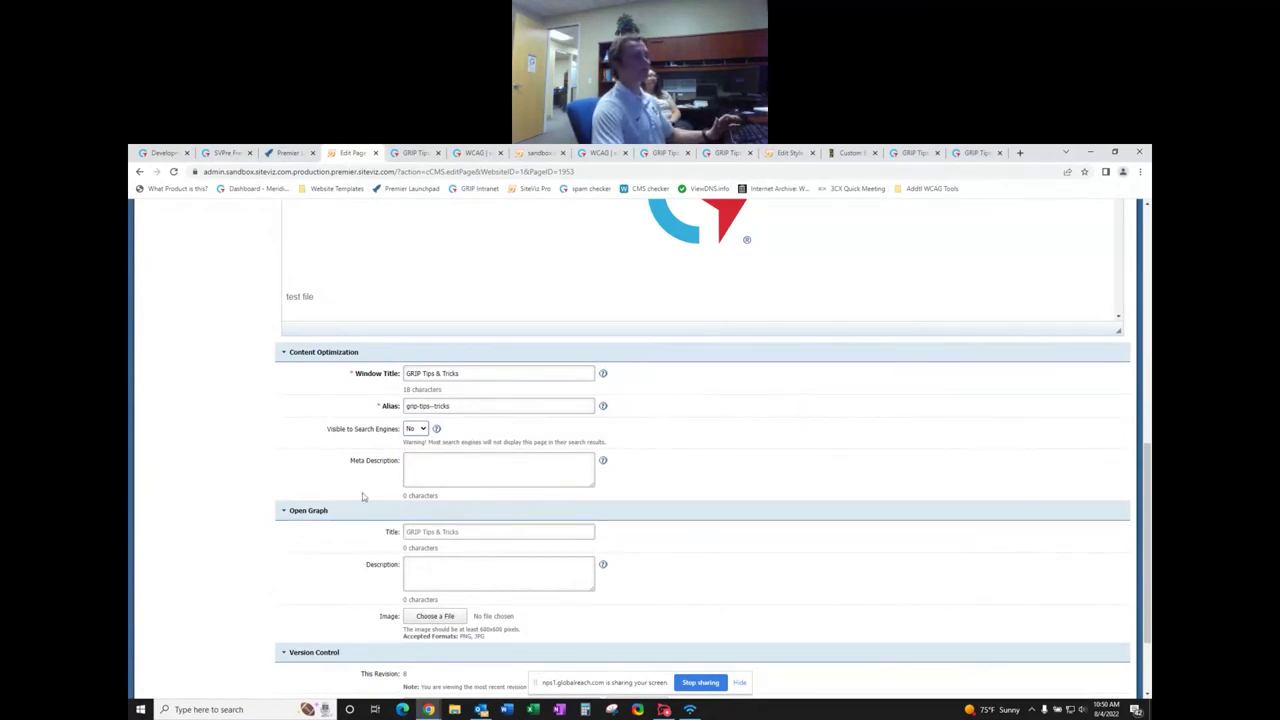
- Review the page's Navigation, Content Optimization, Open Graph and Version Control settings, and look over its preview down to the footer
{"action": "scroll", "coordinate": [397, 491], "scroll_direction": "up", "scroll_amount": 4}
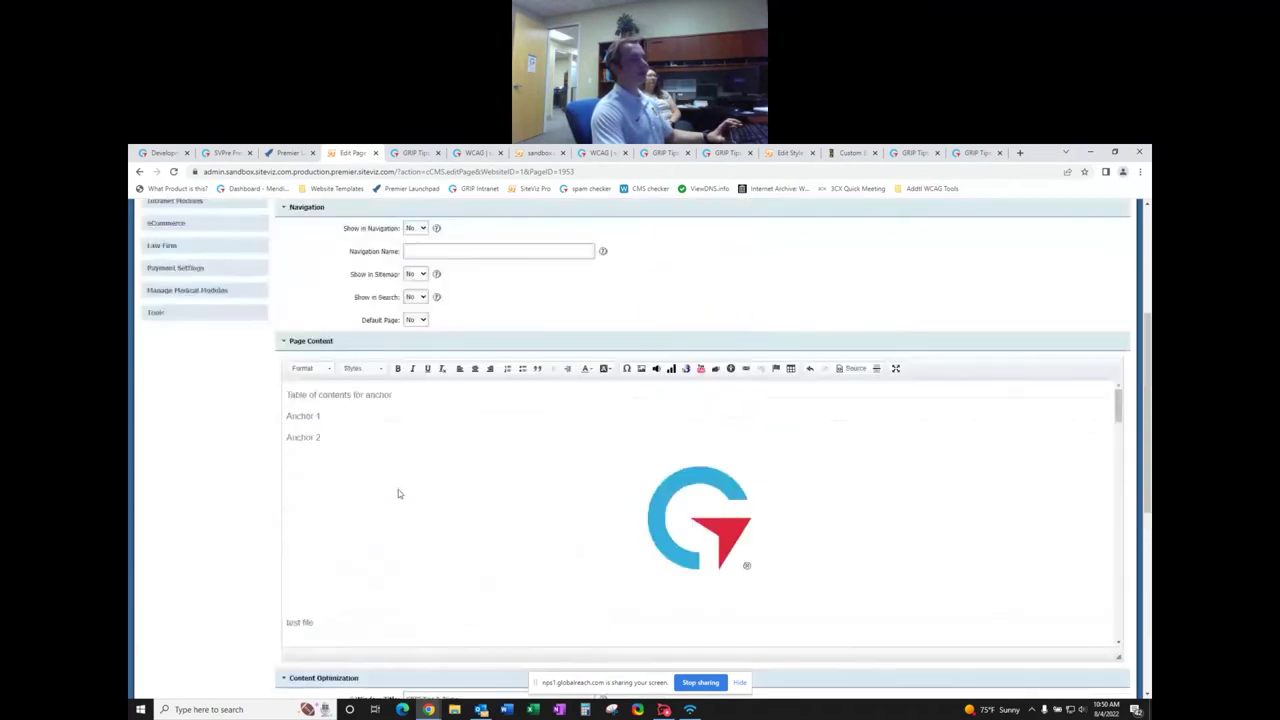
{"action": "scroll", "coordinate": [259, 584], "scroll_direction": "down", "scroll_amount": 3}
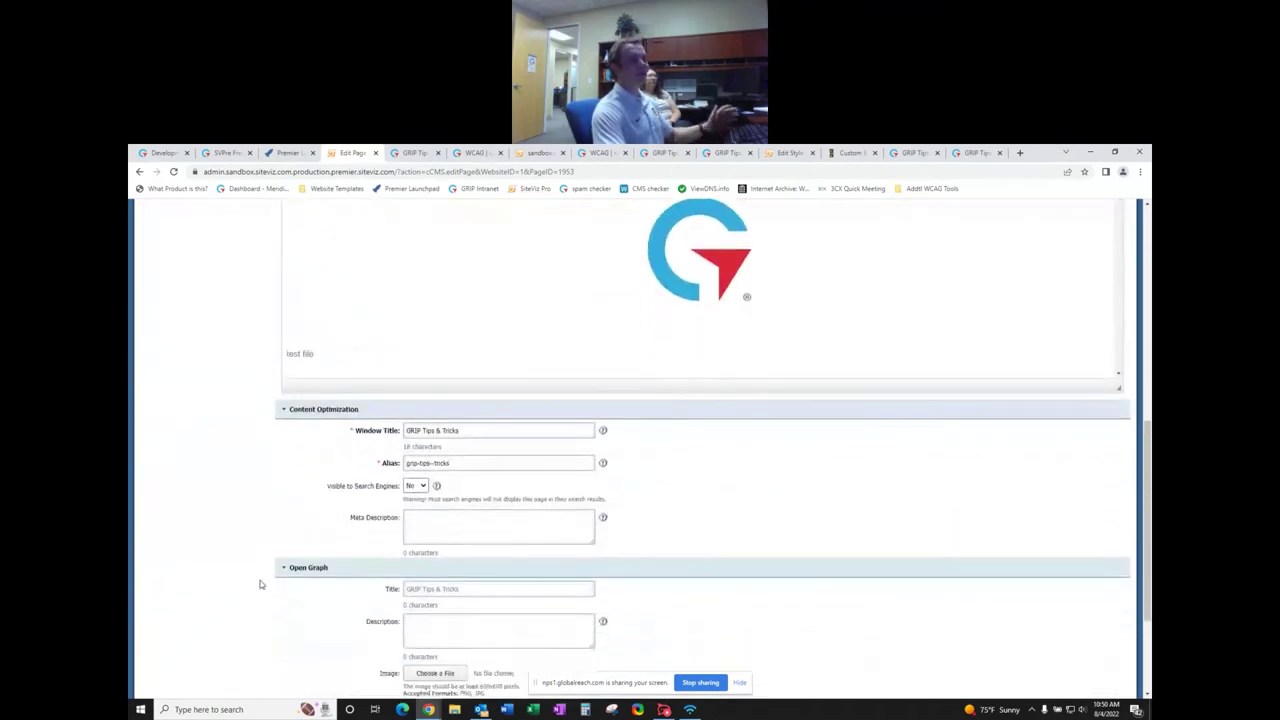
{"action": "scroll", "coordinate": [259, 584], "scroll_direction": "up", "scroll_amount": 1}
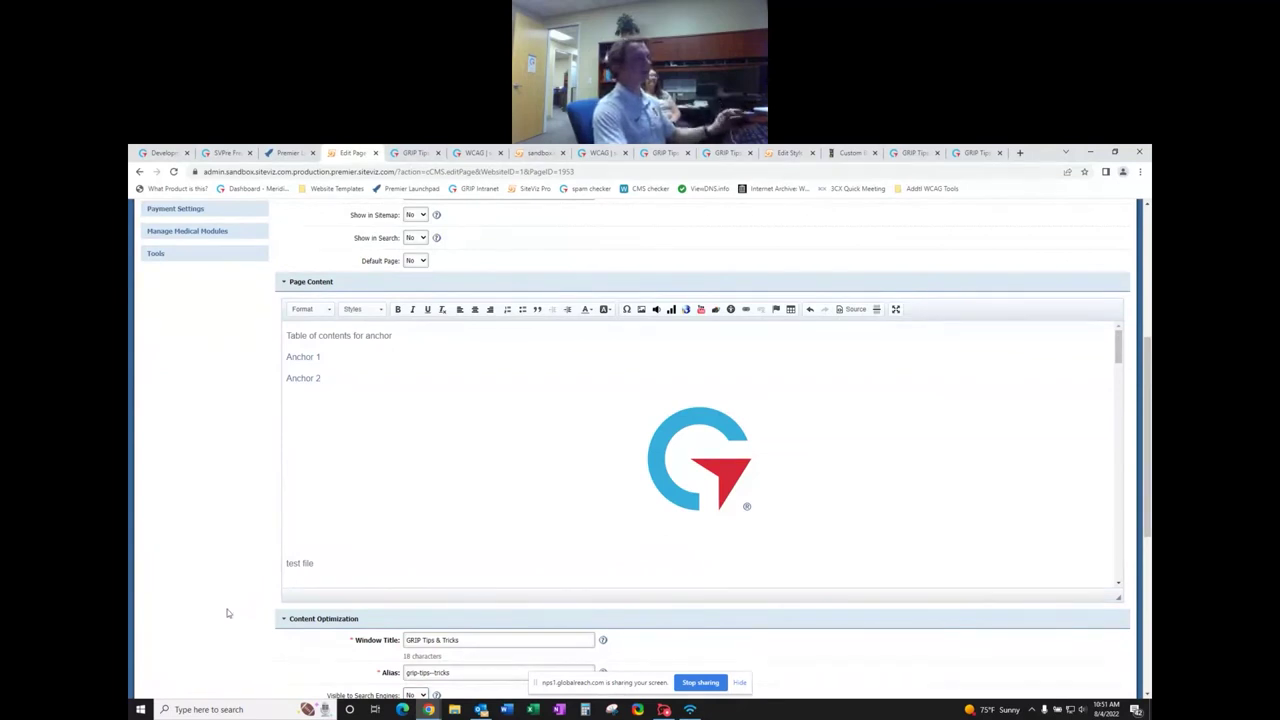
{"action": "scroll", "coordinate": [202, 555], "scroll_direction": "up", "scroll_amount": 4}
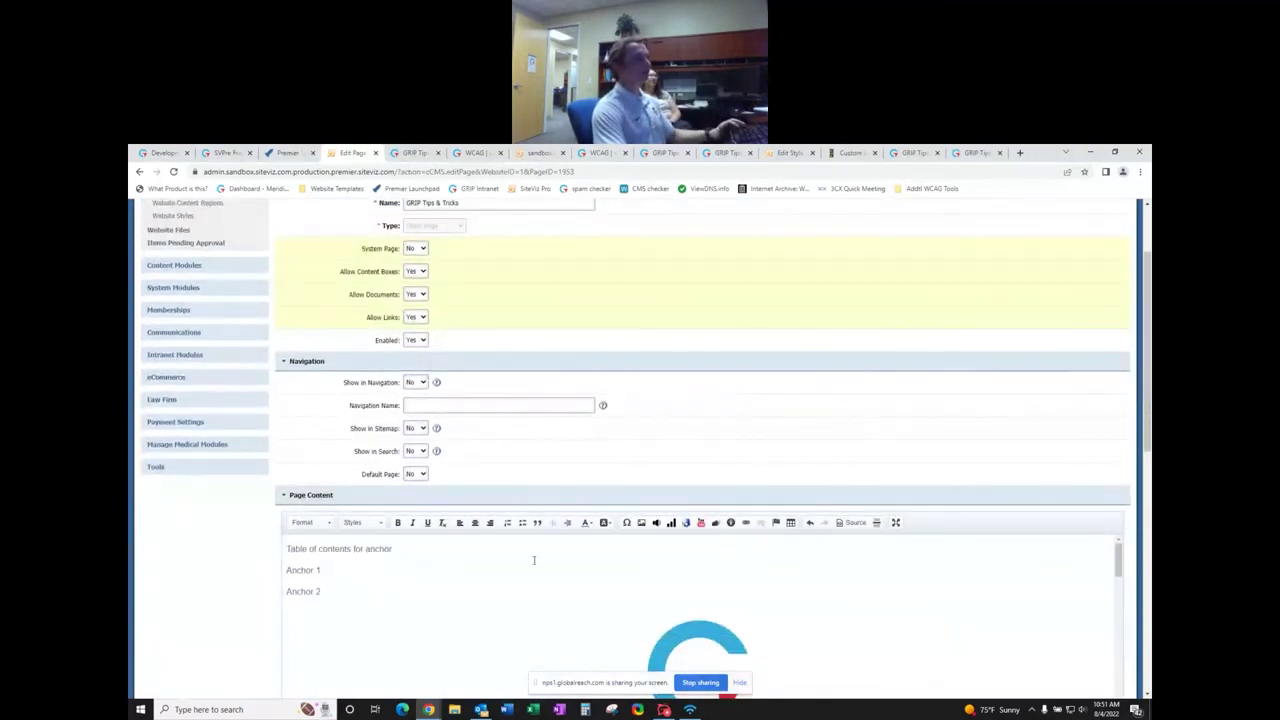
{"action": "scroll", "coordinate": [243, 563], "scroll_direction": "down", "scroll_amount": 10}
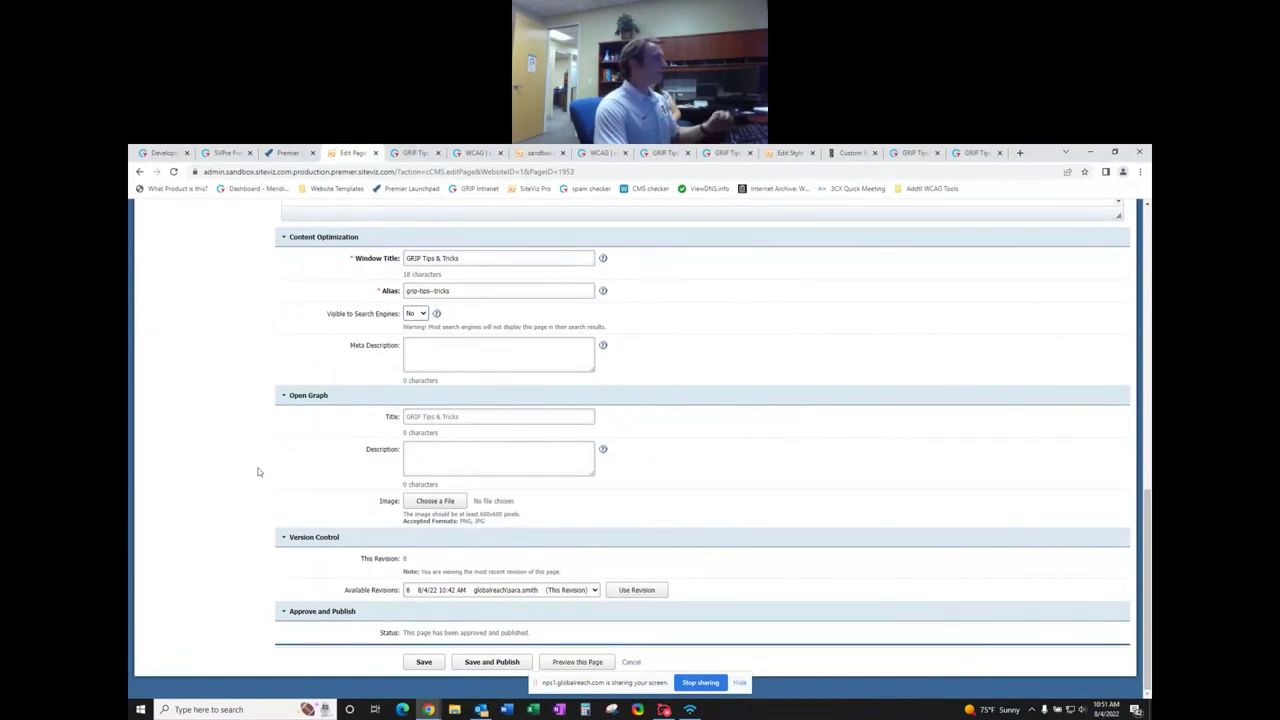
{"action": "scroll", "coordinate": [294, 480], "scroll_direction": "up", "scroll_amount": 3}
{"action": "scroll", "coordinate": [300, 490], "scroll_direction": "down", "scroll_amount": 2}
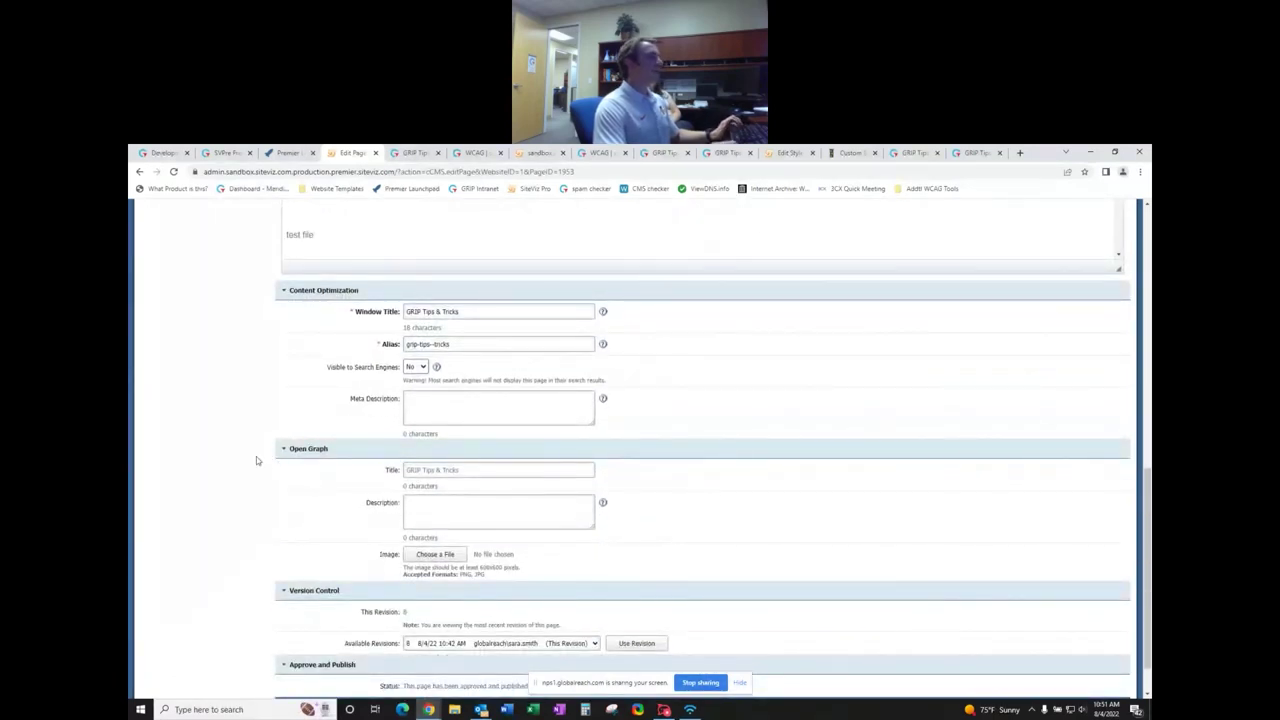
{"action": "left_click", "coordinate": [414, 152]}
{"action": "scroll", "coordinate": [544, 520], "scroll_direction": "down", "scroll_amount": 3}
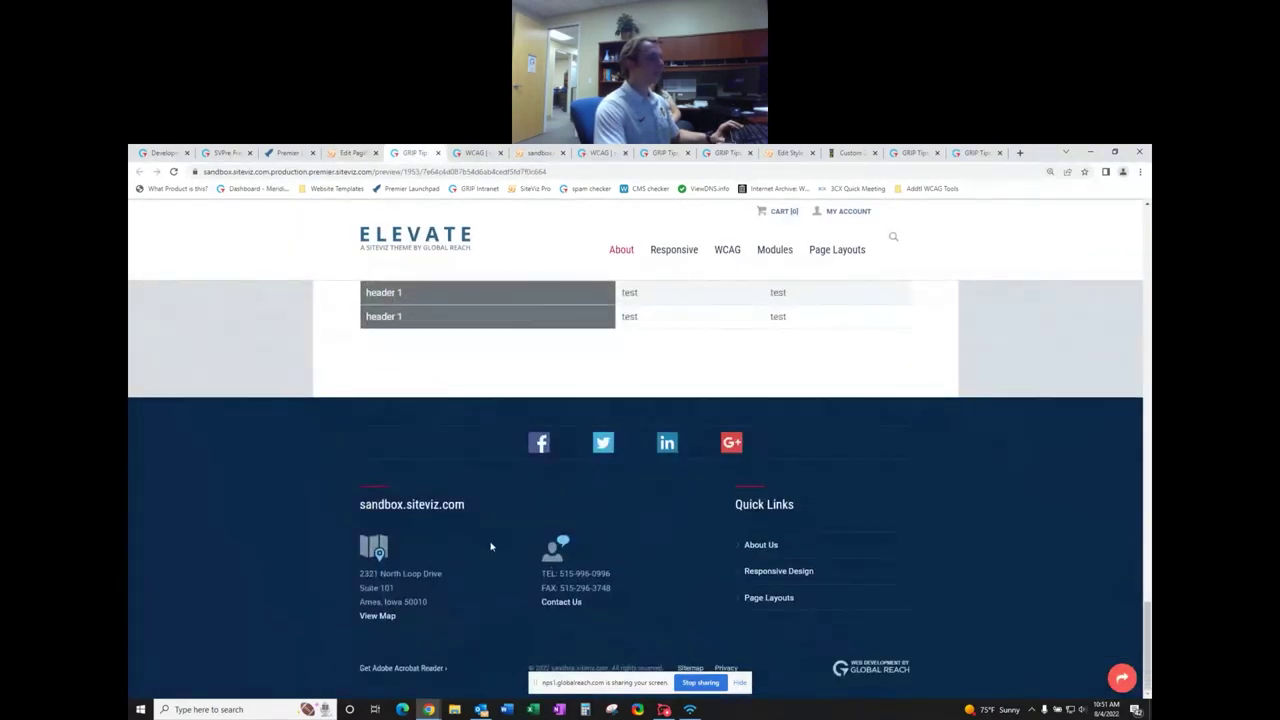
{"action": "left_click", "coordinate": [345, 152]}
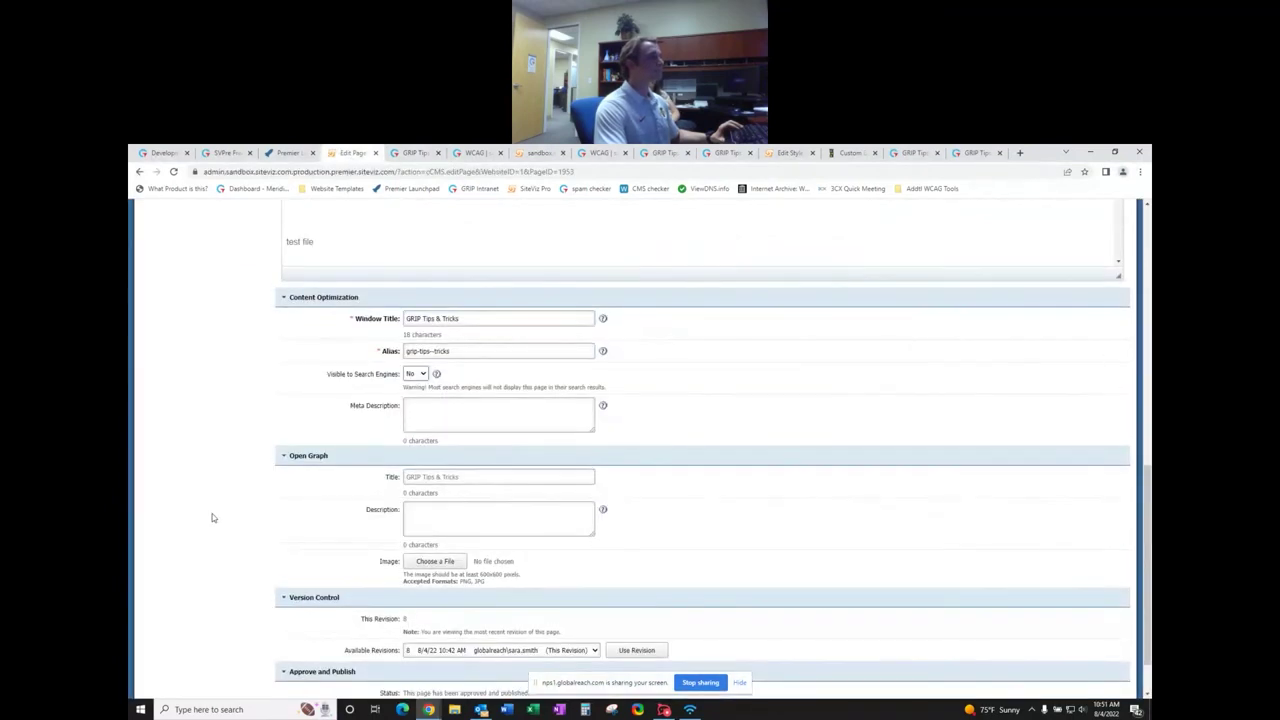
{"action": "scroll", "coordinate": [212, 518], "scroll_direction": "up", "scroll_amount": 15}
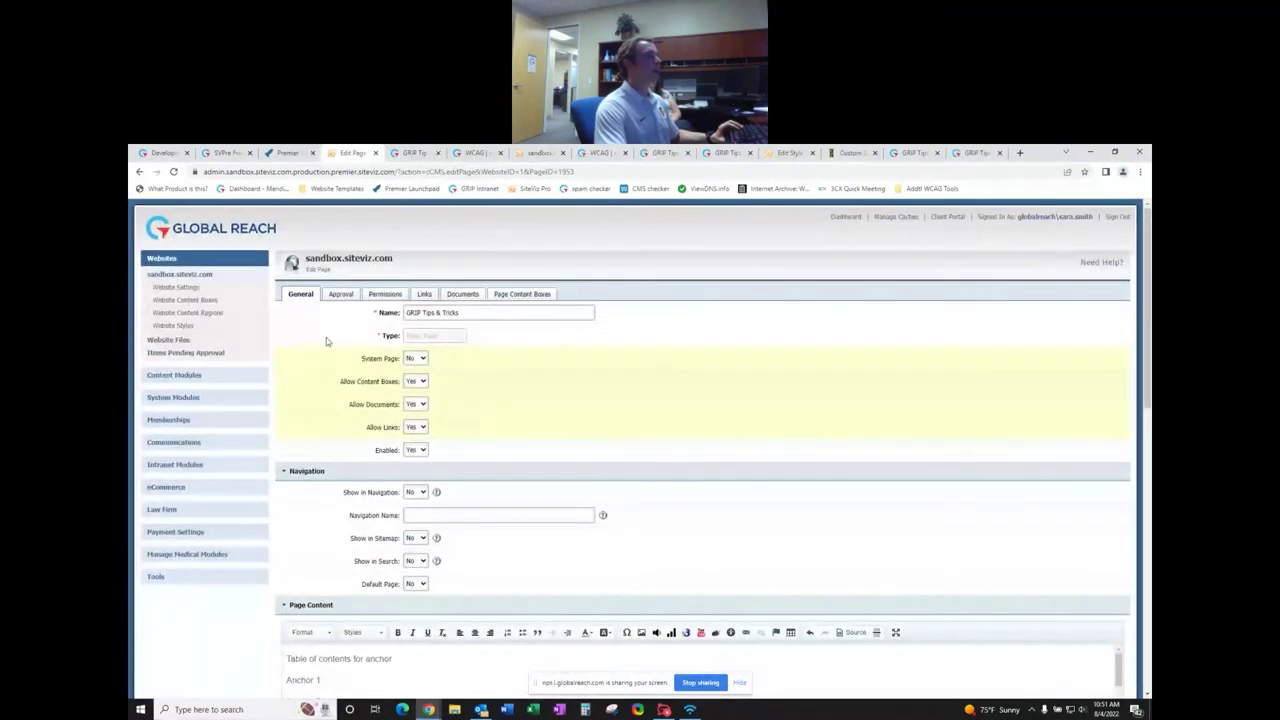
- Go to the sandbox.siteviz.com page list, view the Reports tests page on the website, and close it again
{"action": "left_click", "coordinate": [185, 277]}
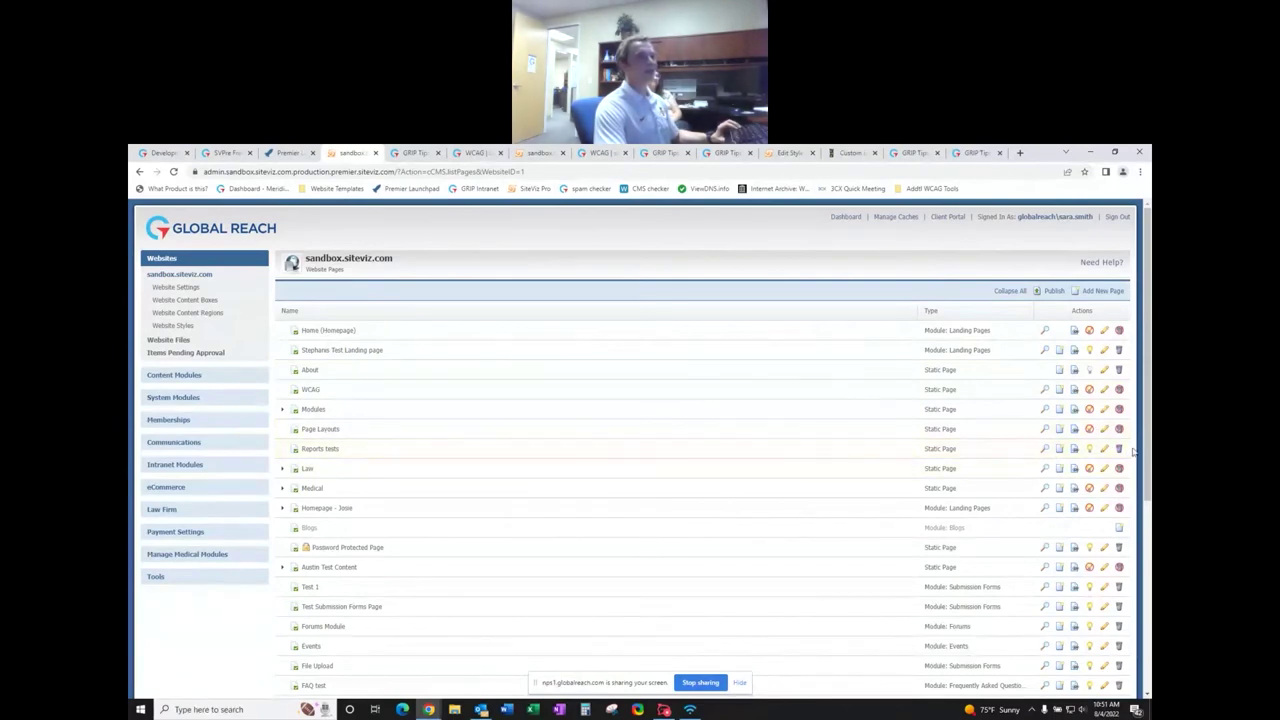
{"action": "right_click", "coordinate": [1022, 459]}
{"action": "left_click", "coordinate": [1019, 448]}
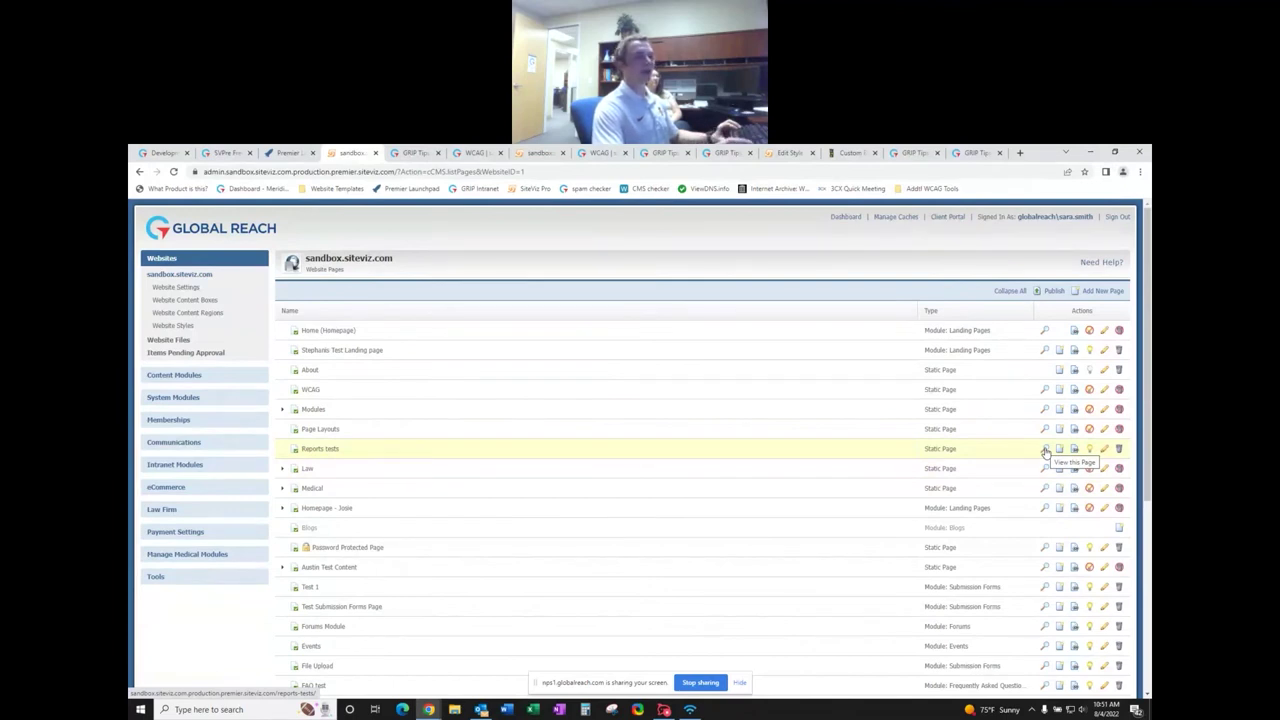
{"action": "left_click", "coordinate": [1046, 451]}
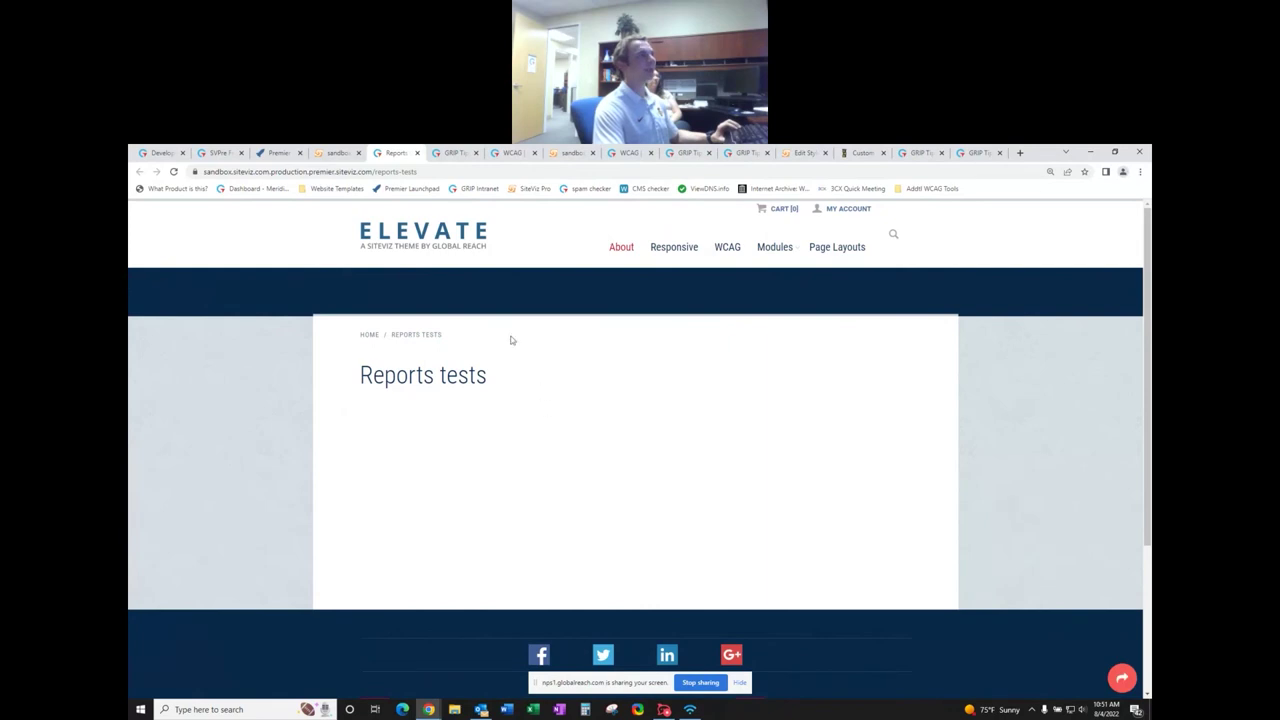
{"action": "left_click", "coordinate": [418, 155]}
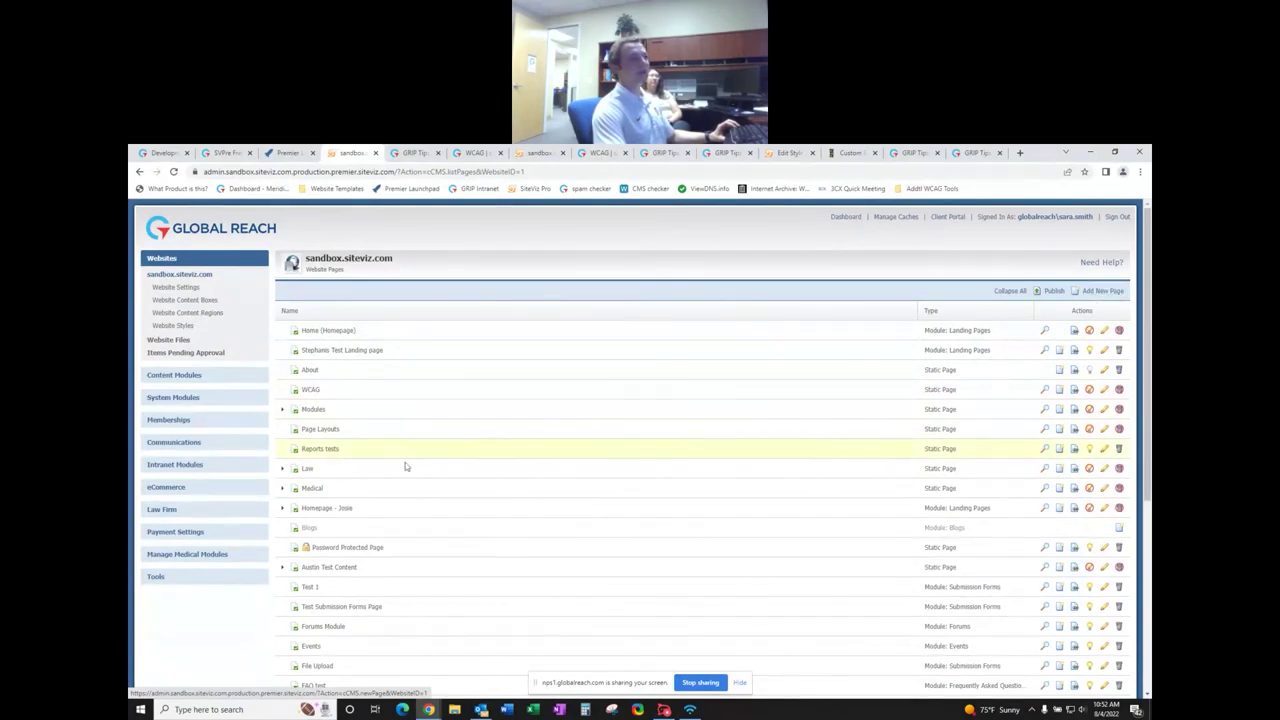
- Look through the page list, expand the parent page directly above Test 1 to see its subpages, and collapse it
{"action": "scroll", "coordinate": [430, 450], "scroll_direction": "down", "scroll_amount": 5}
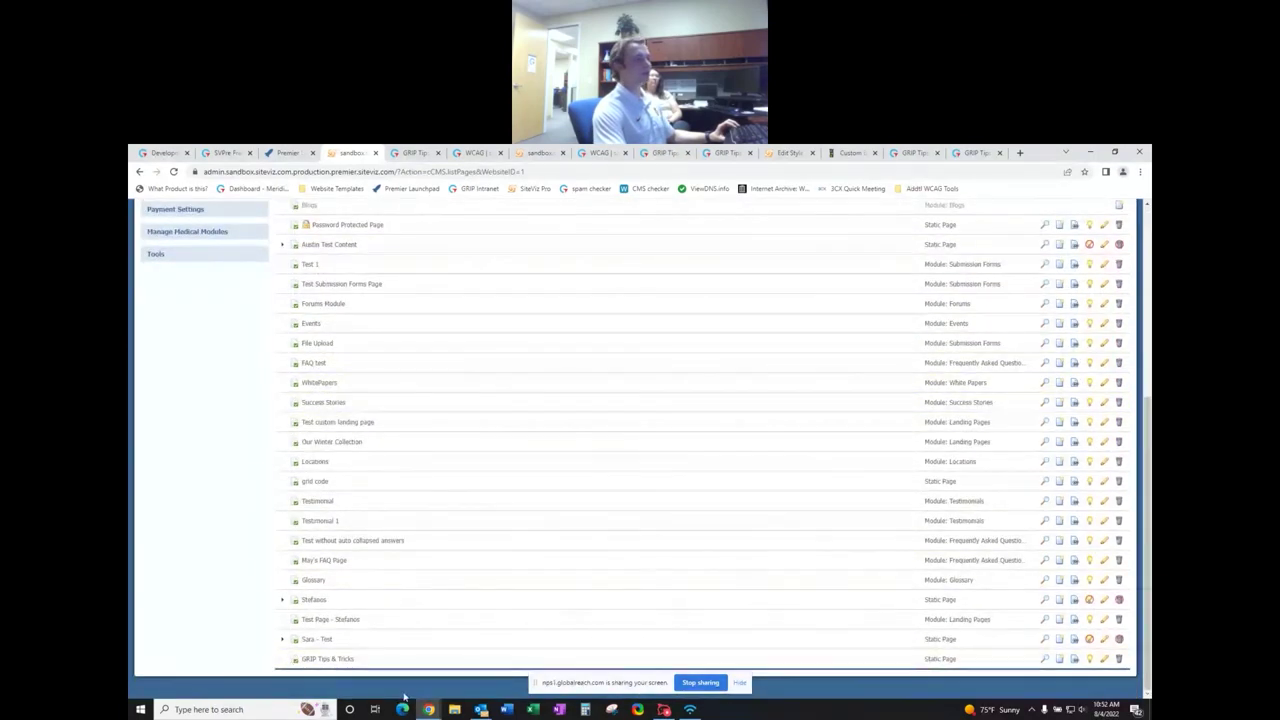
{"action": "scroll", "coordinate": [377, 574], "scroll_direction": "up", "scroll_amount": 3}
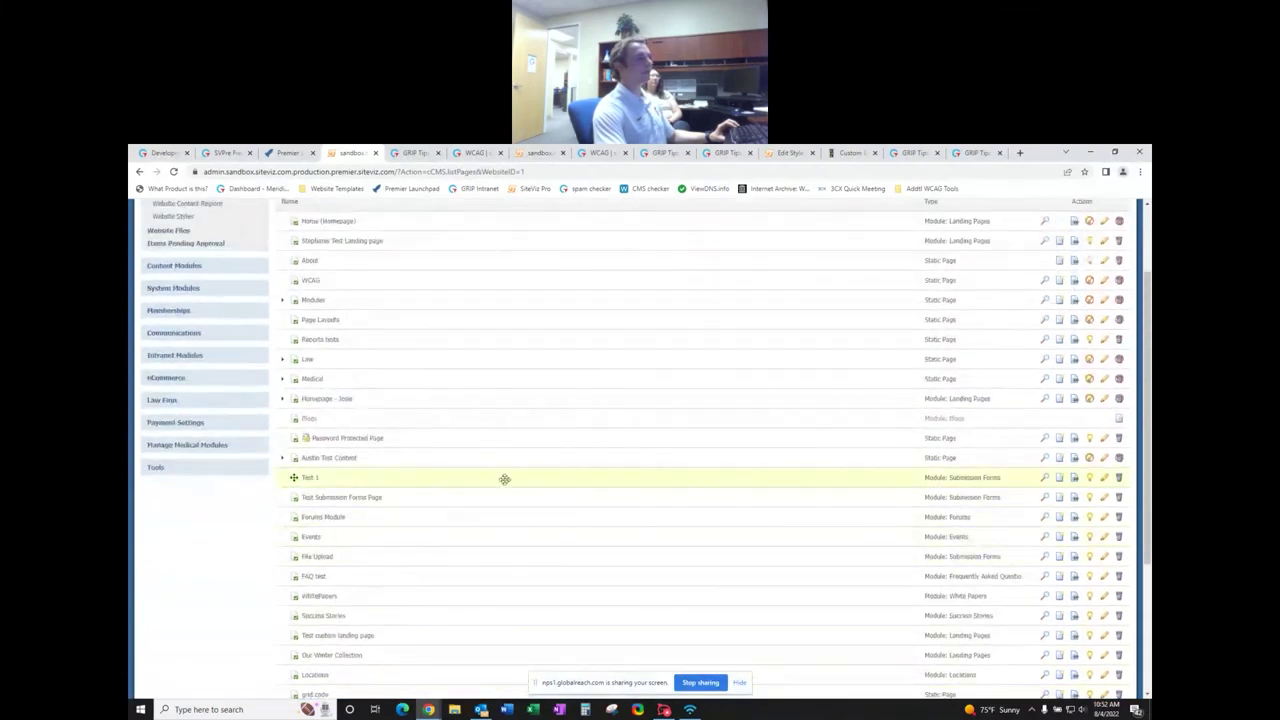
{"action": "left_click", "coordinate": [282, 459]}
{"action": "left_click", "coordinate": [281, 459]}
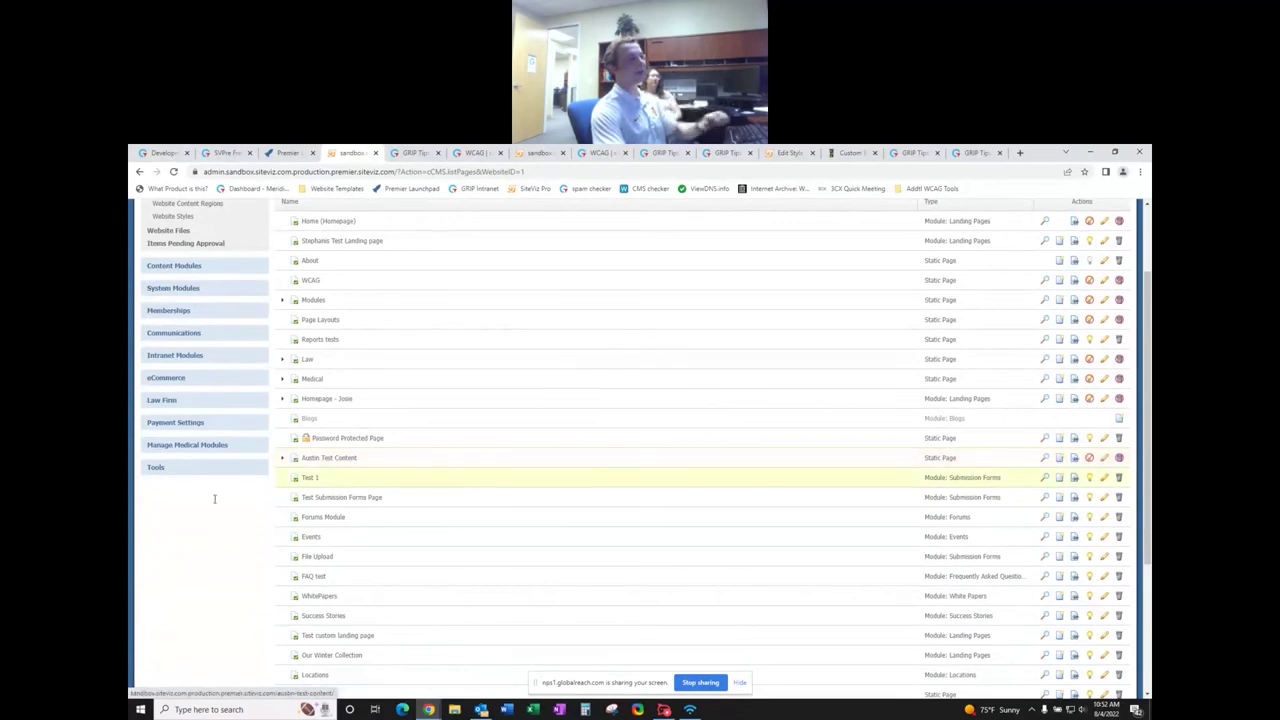
{"action": "left_click", "coordinate": [282, 458]}
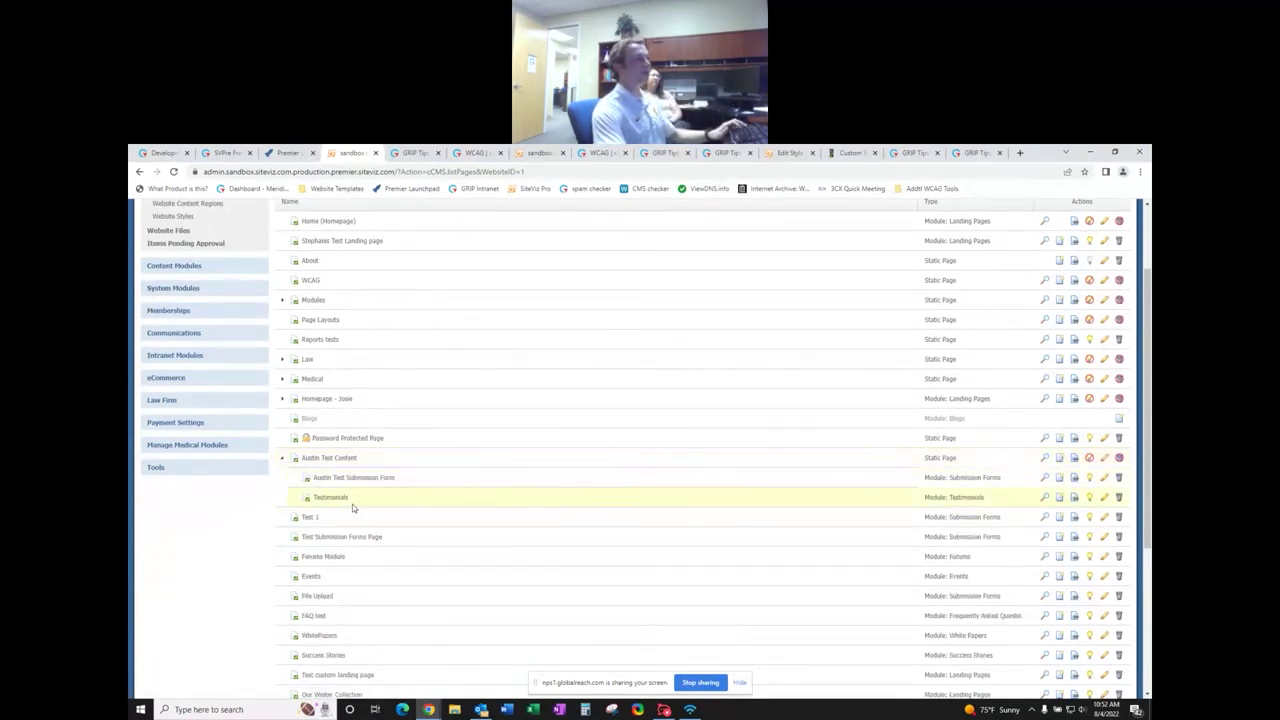
{"action": "left_click", "coordinate": [282, 460]}
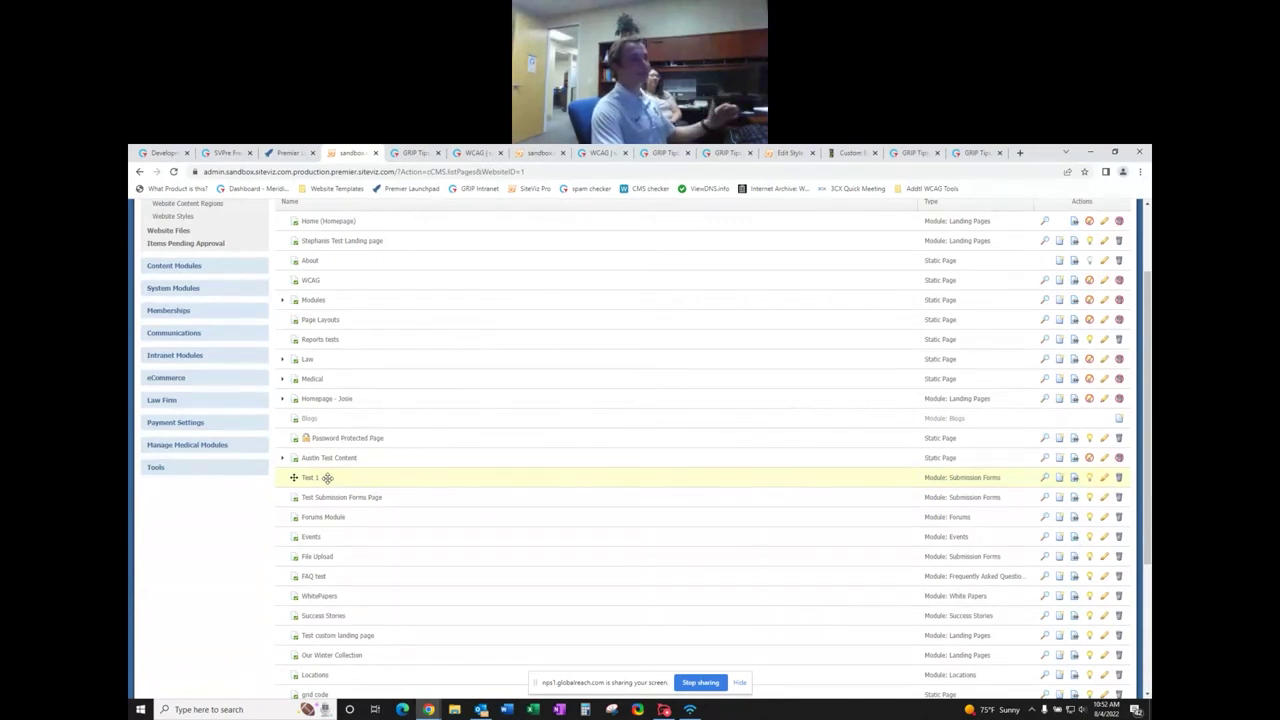
- Check which pages and modules link to Test 1, view its edit settings, and return to the page list
{"action": "left_click", "coordinate": [1075, 479]}
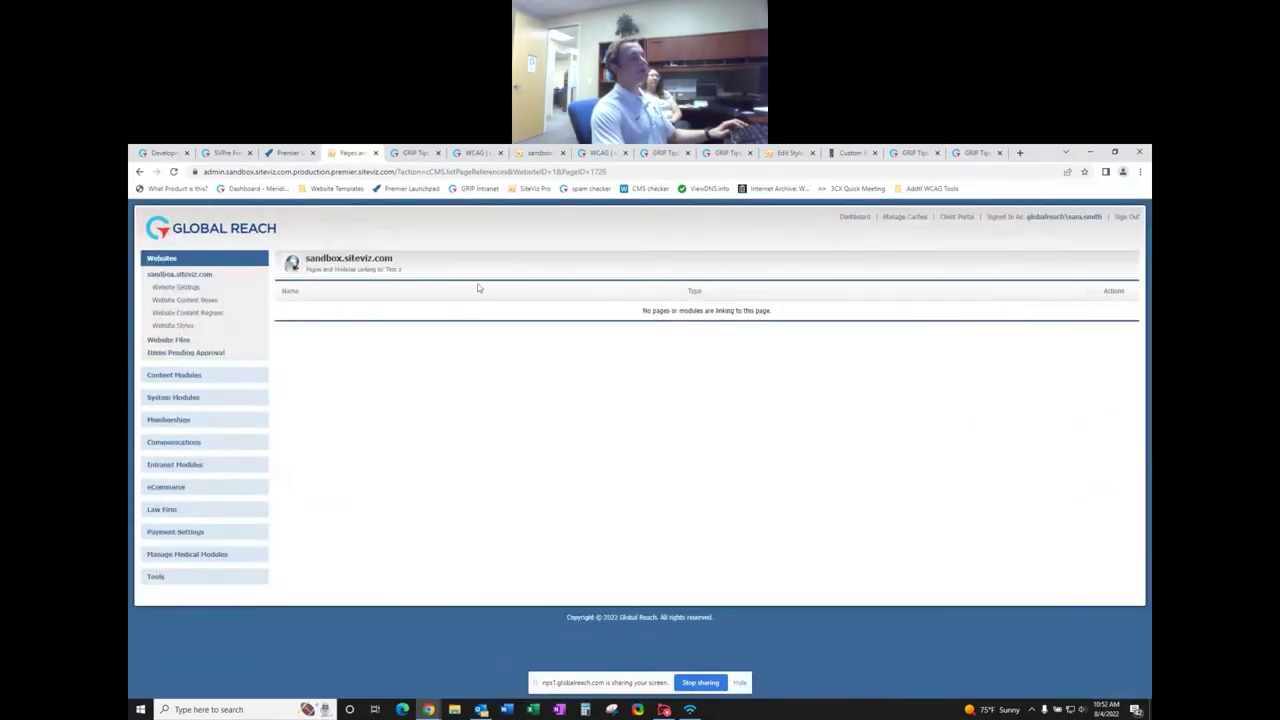
{"action": "right_click", "coordinate": [429, 377]}
{"action": "left_click", "coordinate": [448, 386]}
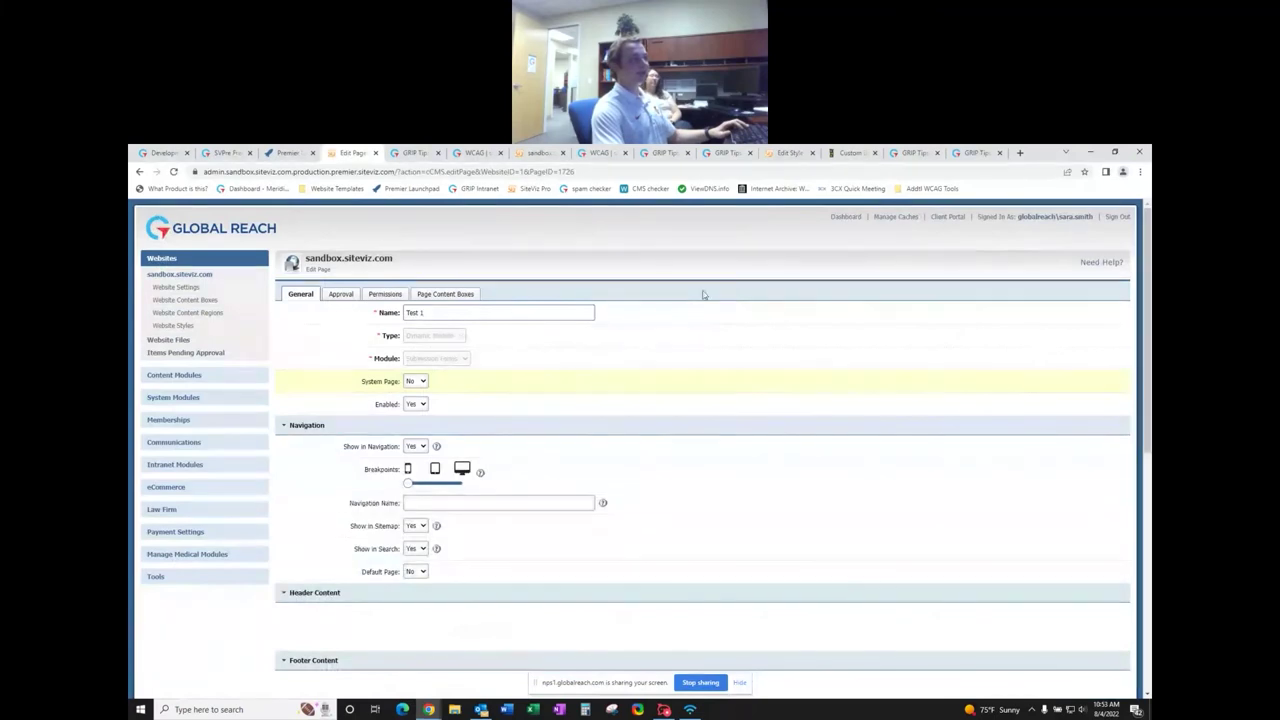
{"action": "right_click", "coordinate": [722, 299]}
{"action": "left_click", "coordinate": [728, 299]}
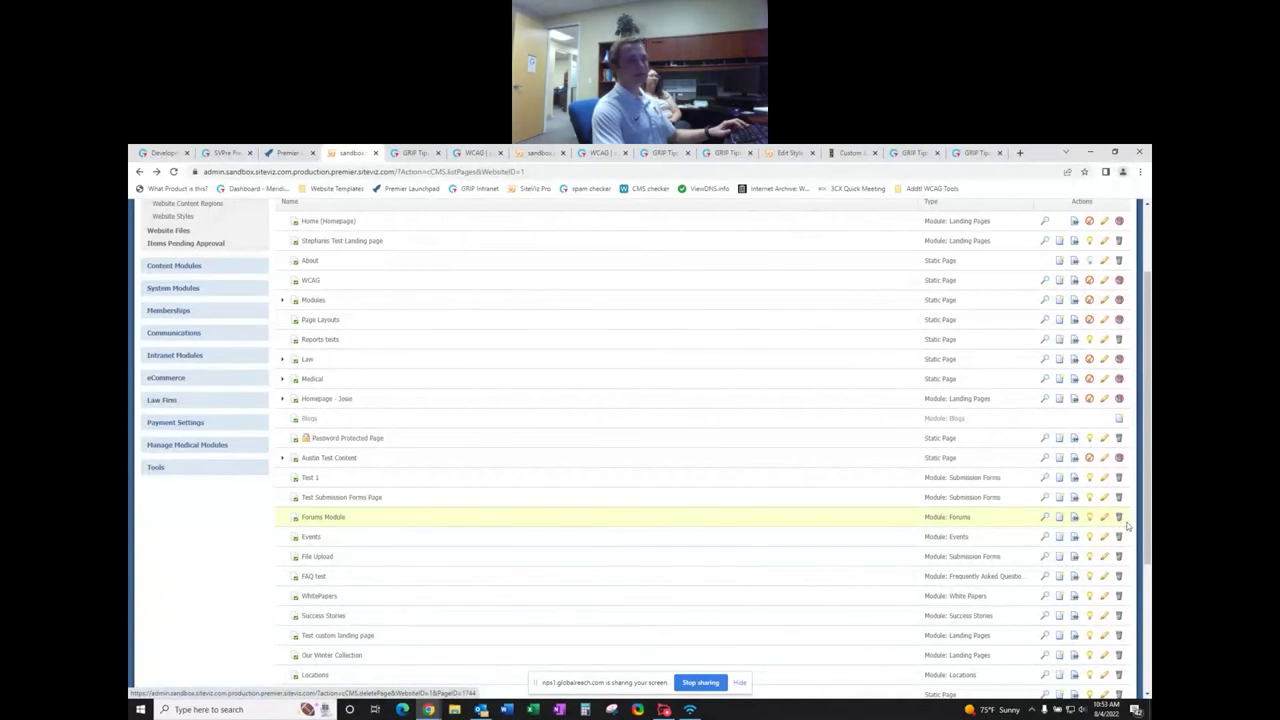
- Delete the GRIP Tips & Tricks page at the end of the page list and confirm the deletion
{"action": "scroll", "coordinate": [976, 557], "scroll_direction": "down", "scroll_amount": 3}
{"action": "scroll", "coordinate": [737, 462], "scroll_direction": "down", "scroll_amount": 2}
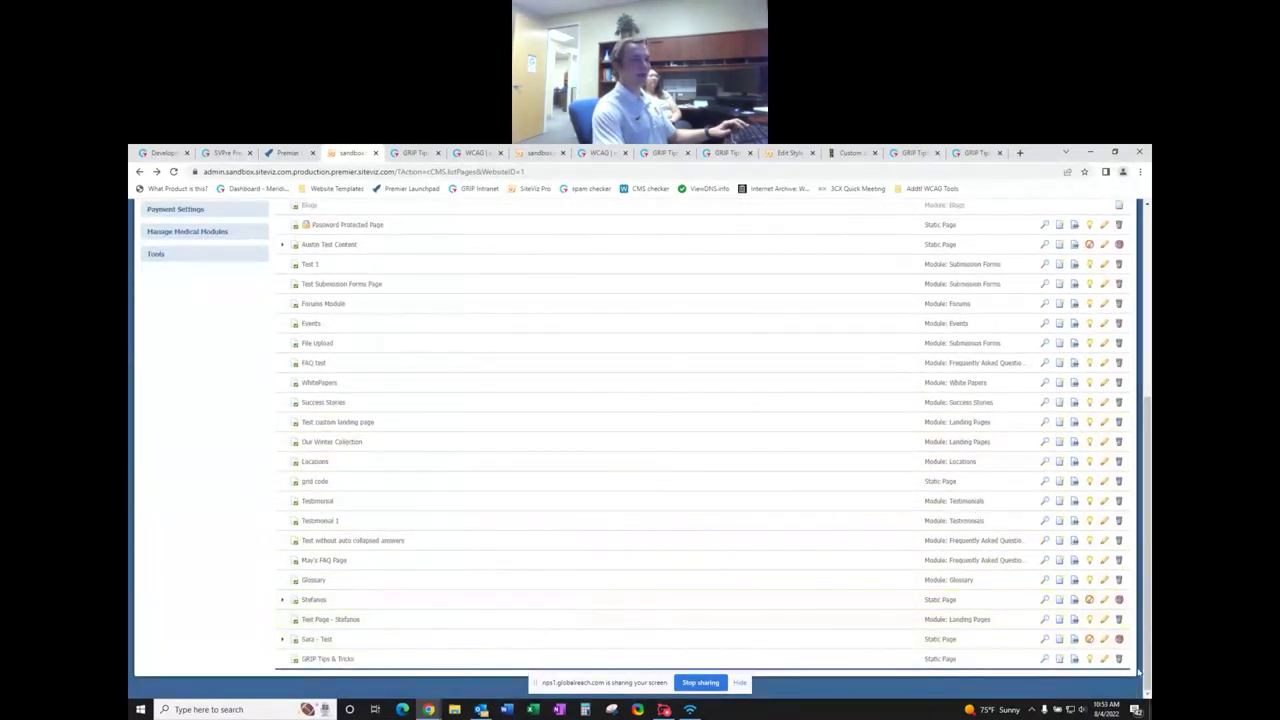
{"action": "left_click", "coordinate": [1120, 660]}
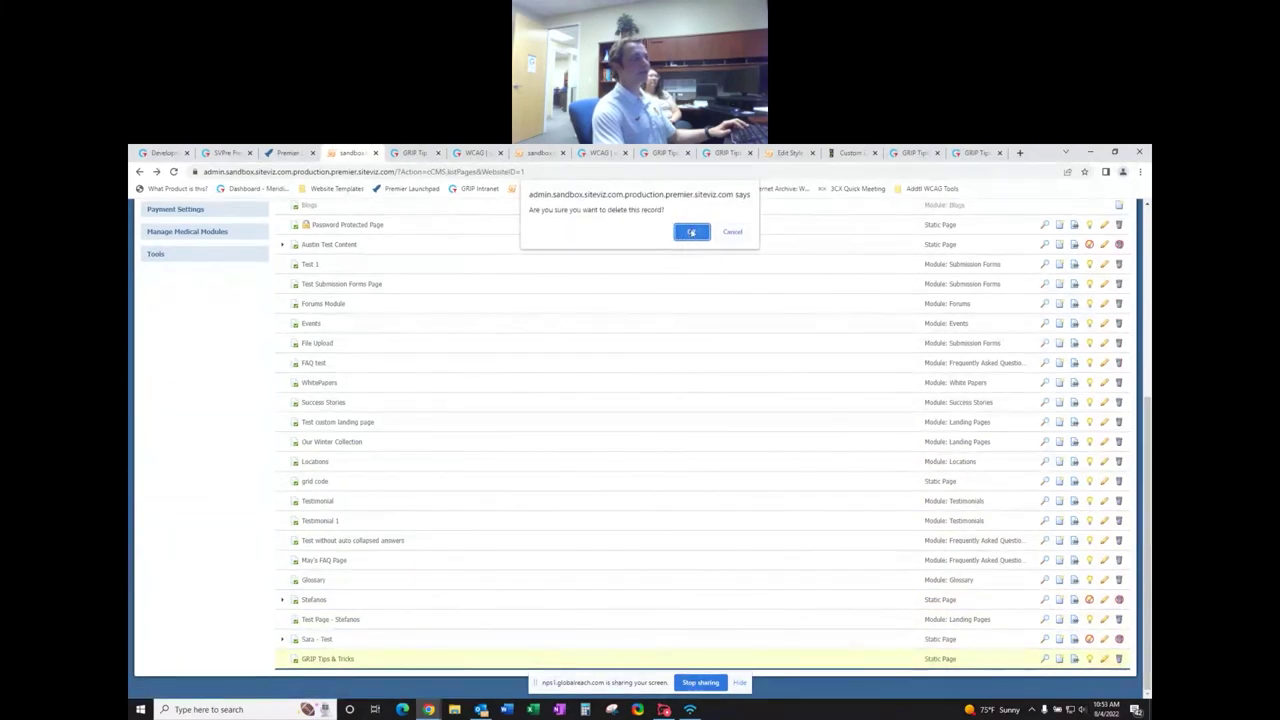
{"action": "left_click", "coordinate": [693, 232]}
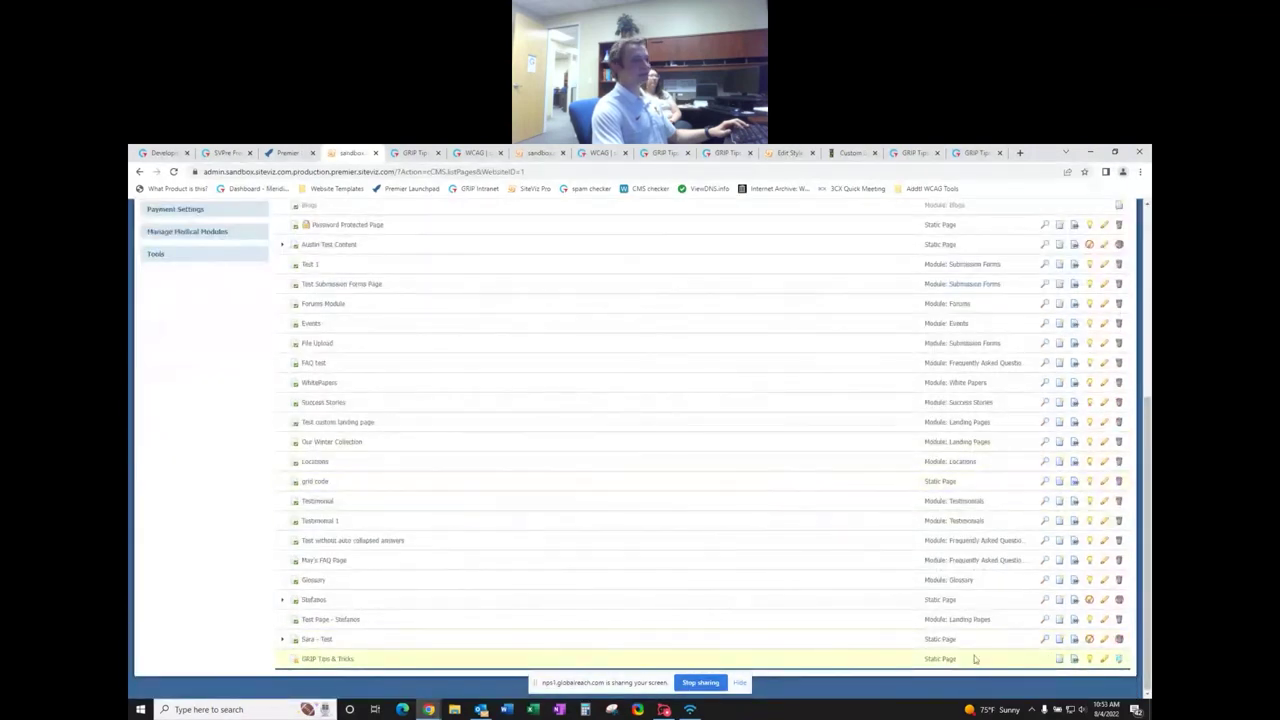
{"action": "left_click", "coordinate": [1120, 662]}
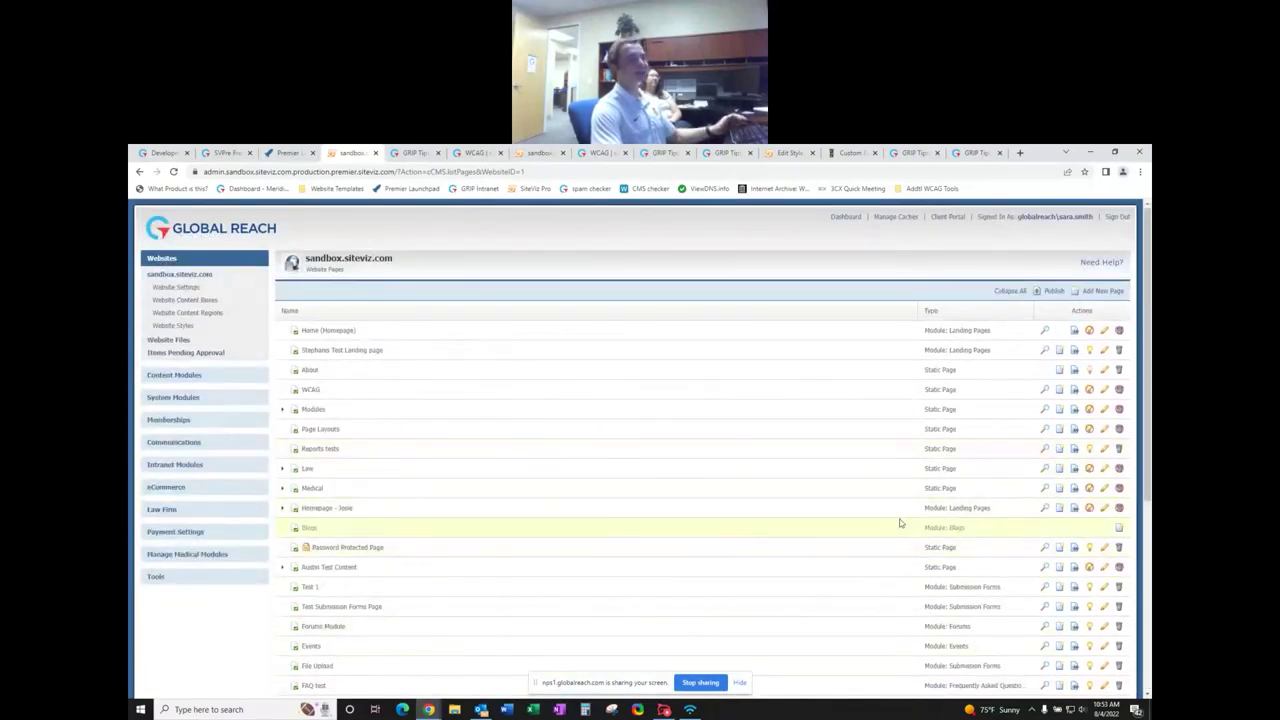
- Locate the deleted GRIP Tips & Tricks page, open the pages pending publishing, and highlight its Deleted reason
{"action": "scroll", "coordinate": [910, 518], "scroll_direction": "down", "scroll_amount": 3}
{"action": "scroll", "coordinate": [913, 517], "scroll_direction": "up", "scroll_amount": 3}
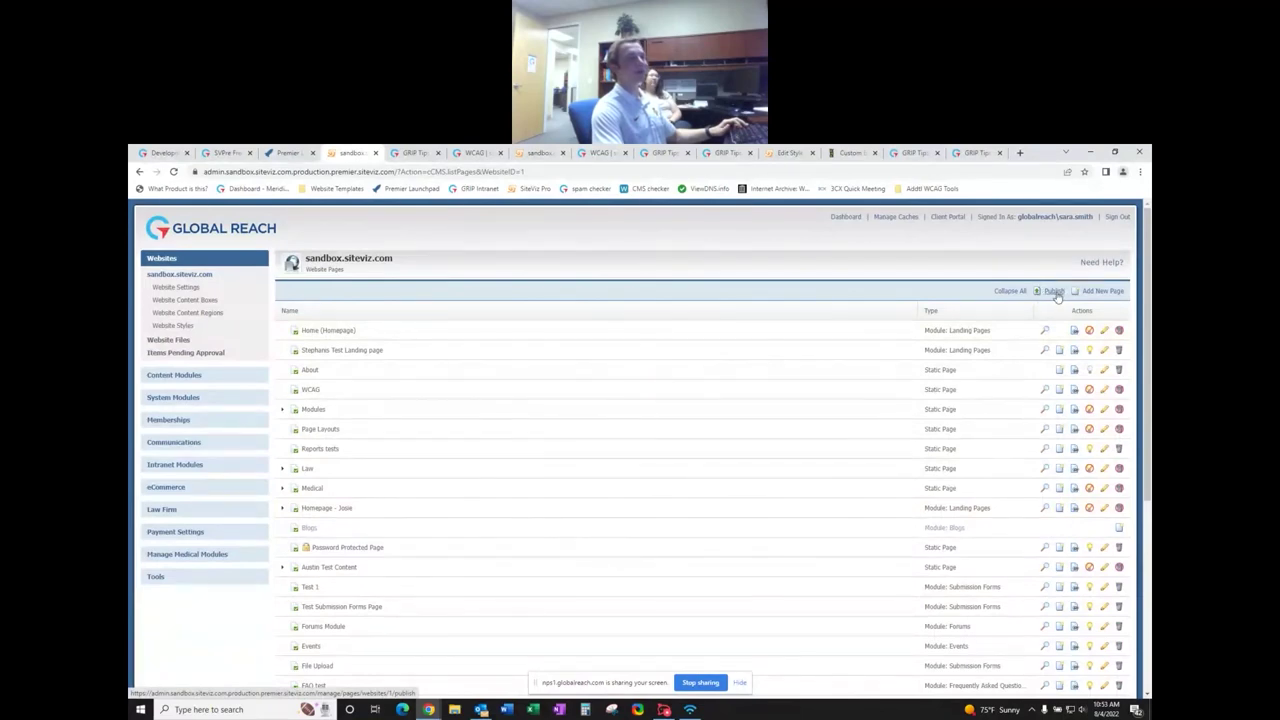
{"action": "scroll", "coordinate": [1043, 409], "scroll_direction": "down", "scroll_amount": 1}
{"action": "right_click", "coordinate": [985, 414]}
{"action": "left_click", "coordinate": [843, 420]}
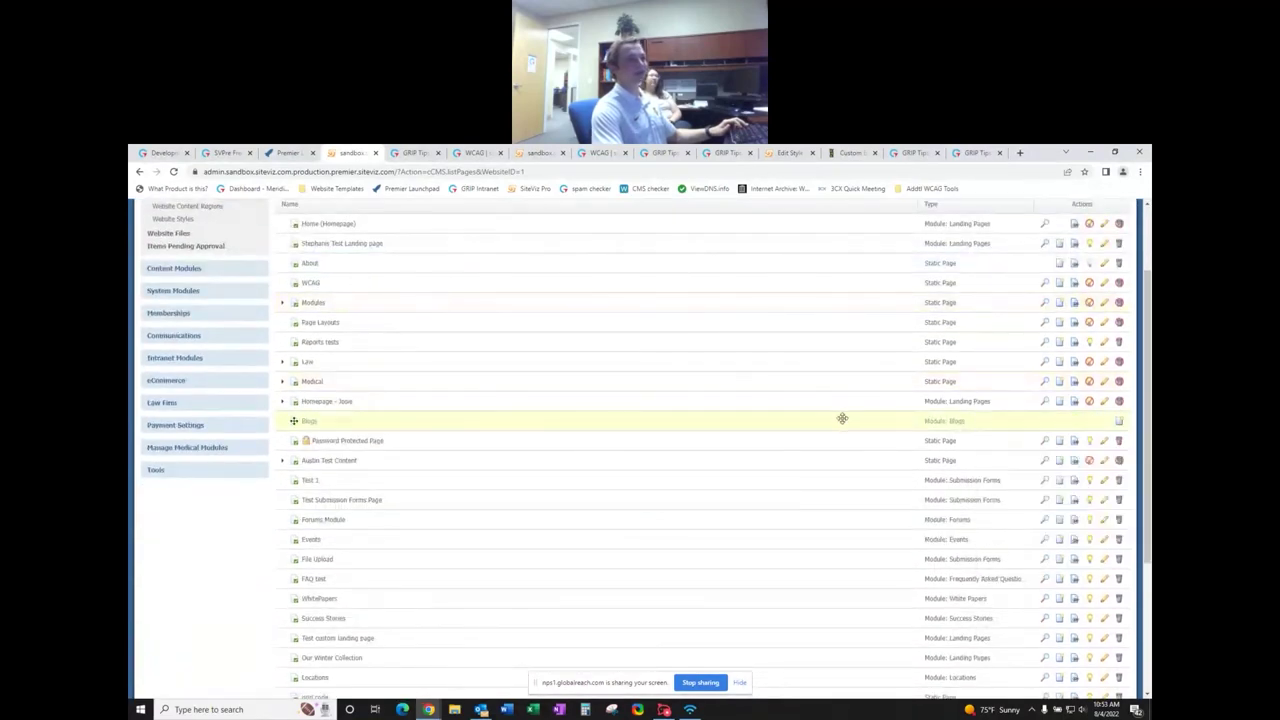
{"action": "scroll", "coordinate": [843, 420], "scroll_direction": "down", "scroll_amount": 2}
{"action": "scroll", "coordinate": [1008, 613], "scroll_direction": "down", "scroll_amount": 1}
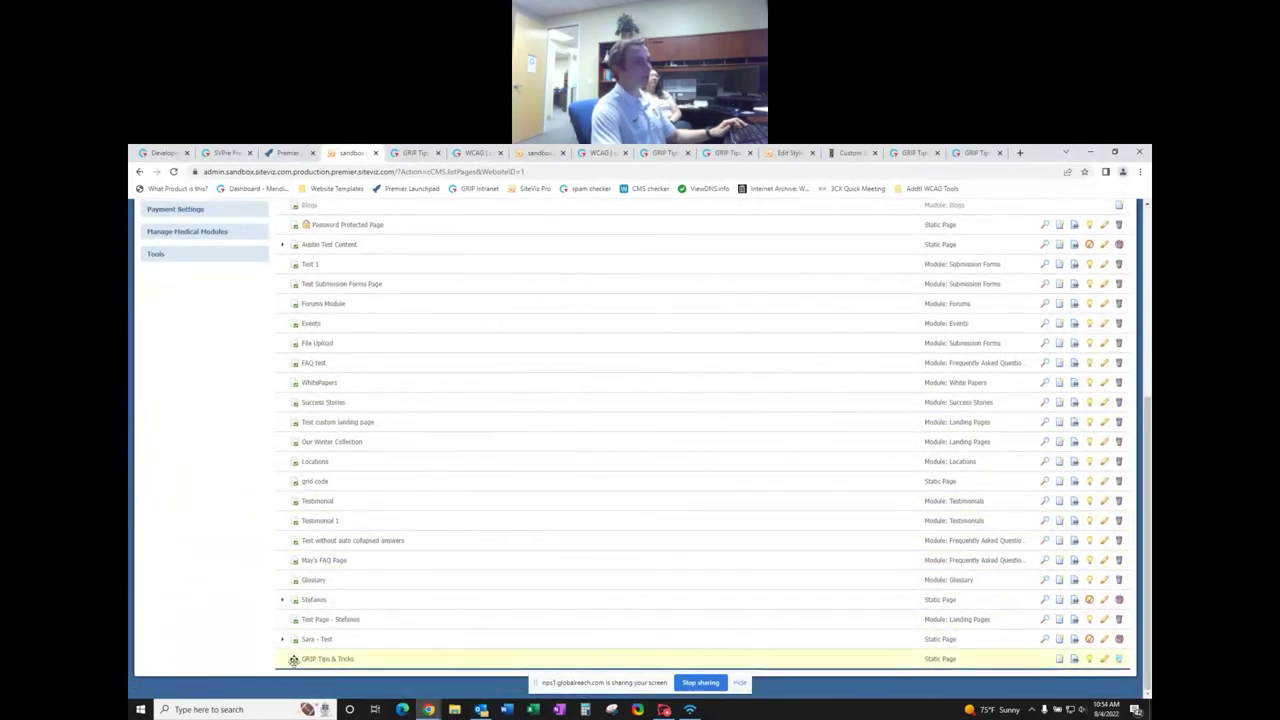
{"action": "scroll", "coordinate": [743, 563], "scroll_direction": "up", "scroll_amount": 3}
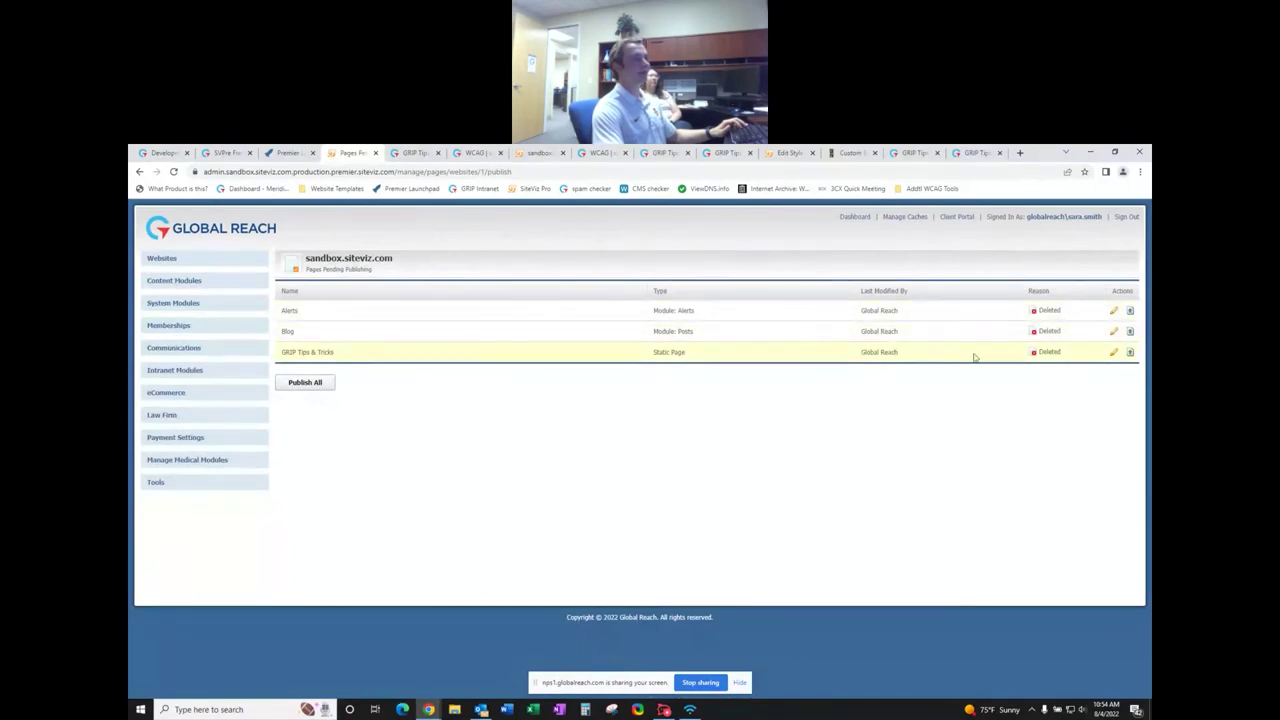
{"action": "double_click", "coordinate": [1066, 354]}
{"action": "left_click", "coordinate": [1076, 439]}
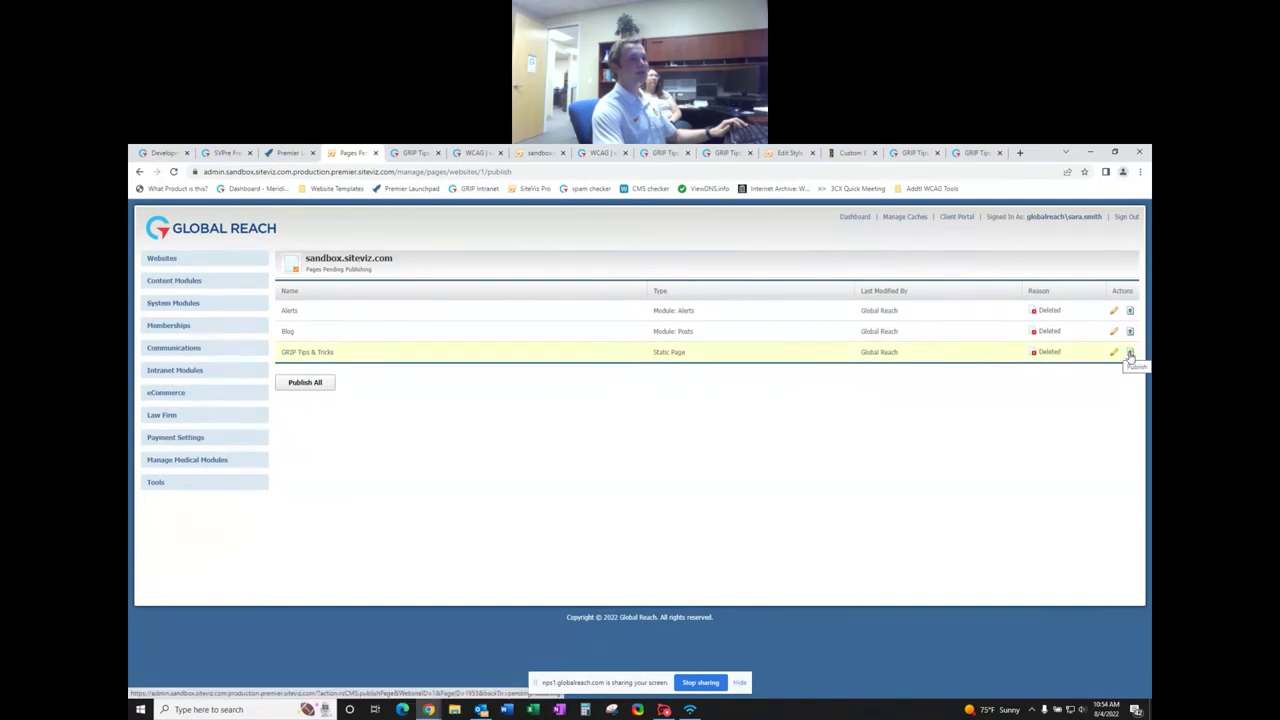
- Return to the sandbox.siteviz.com page list and restore the deleted GRIP Tips & Tricks page
{"action": "left_click", "coordinate": [178, 256]}
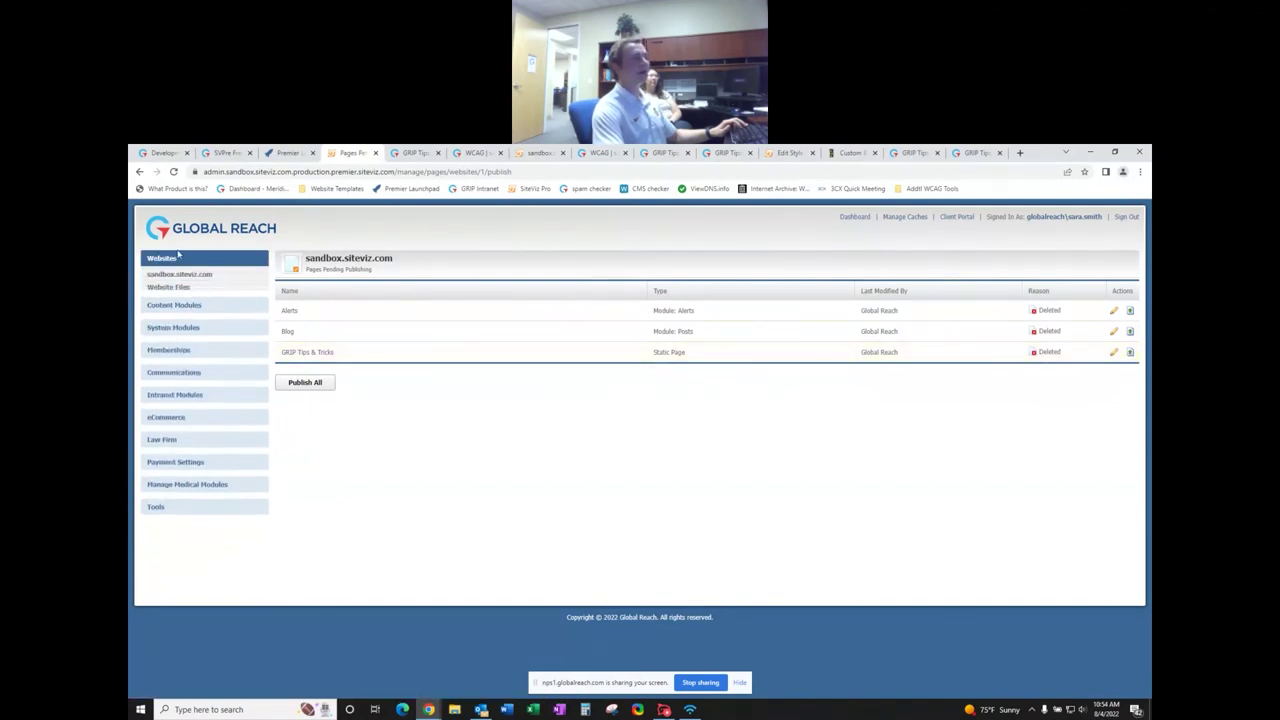
{"action": "left_click", "coordinate": [179, 274]}
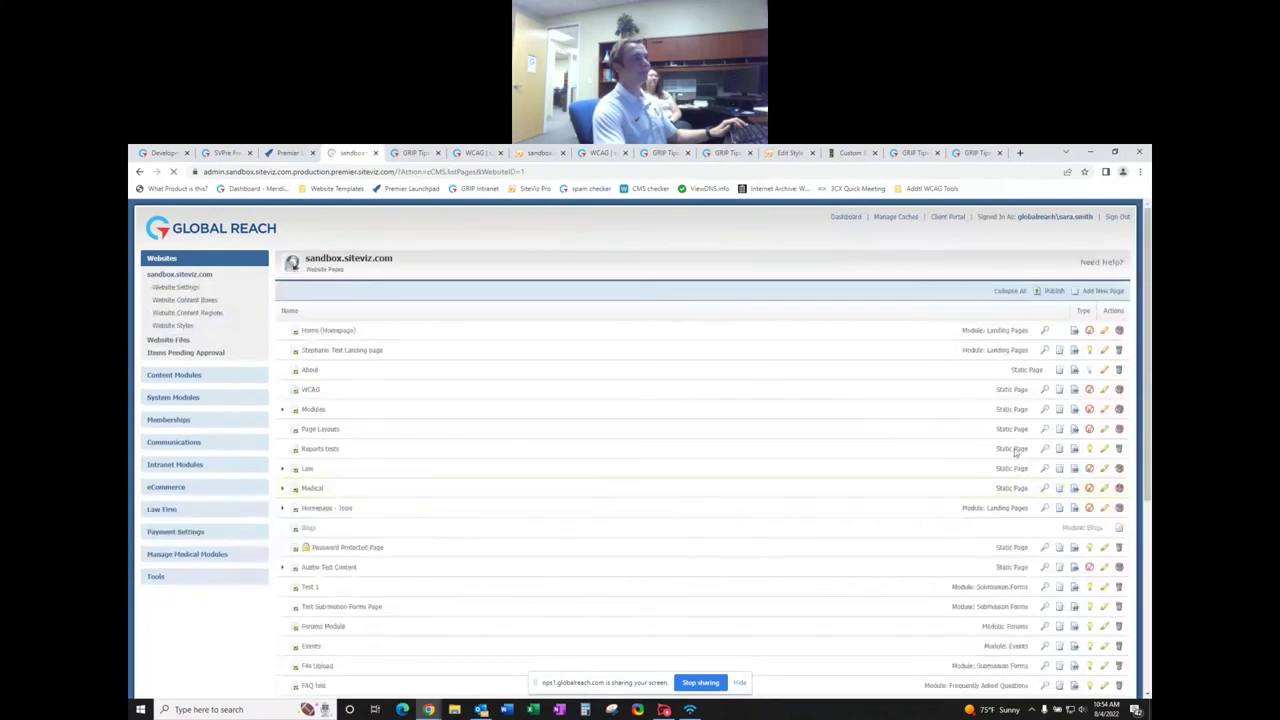
{"action": "scroll", "coordinate": [1015, 452], "scroll_direction": "down", "scroll_amount": 5}
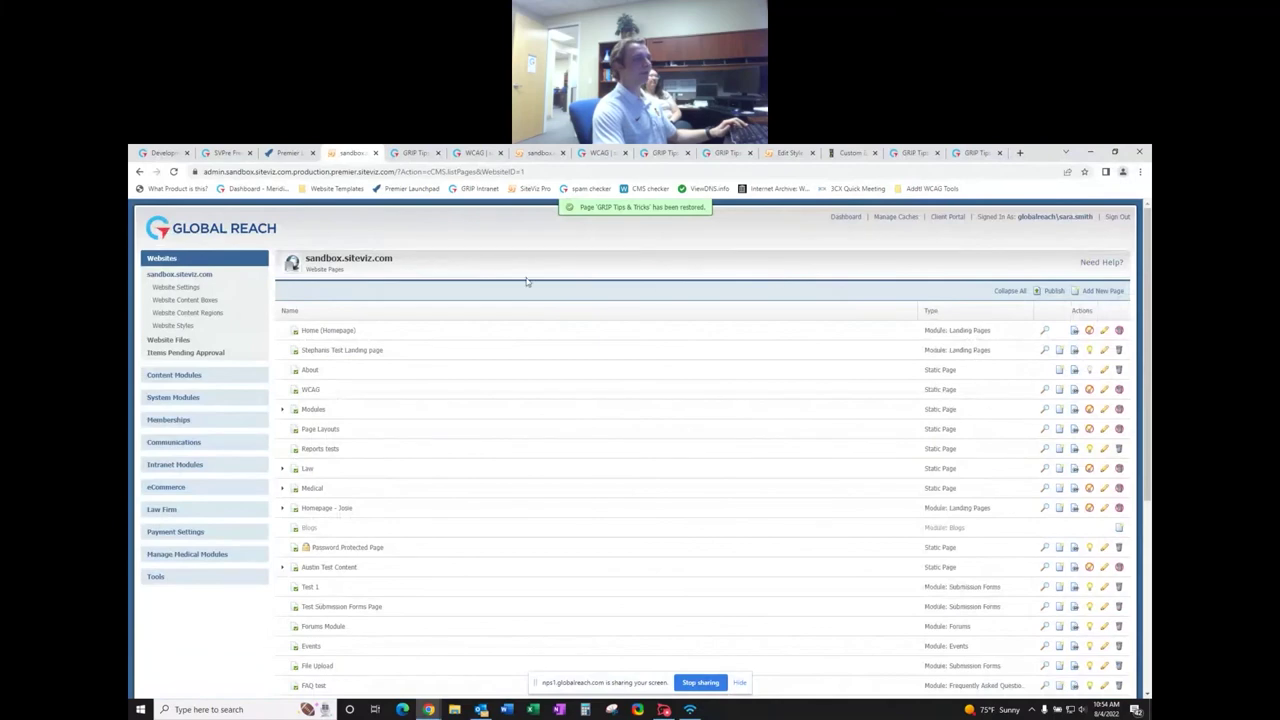
- Open the restored GRIP Tips & Tricks page at the end of the list for editing, and save and publish it
{"action": "scroll", "coordinate": [527, 282], "scroll_direction": "down", "scroll_amount": 5}
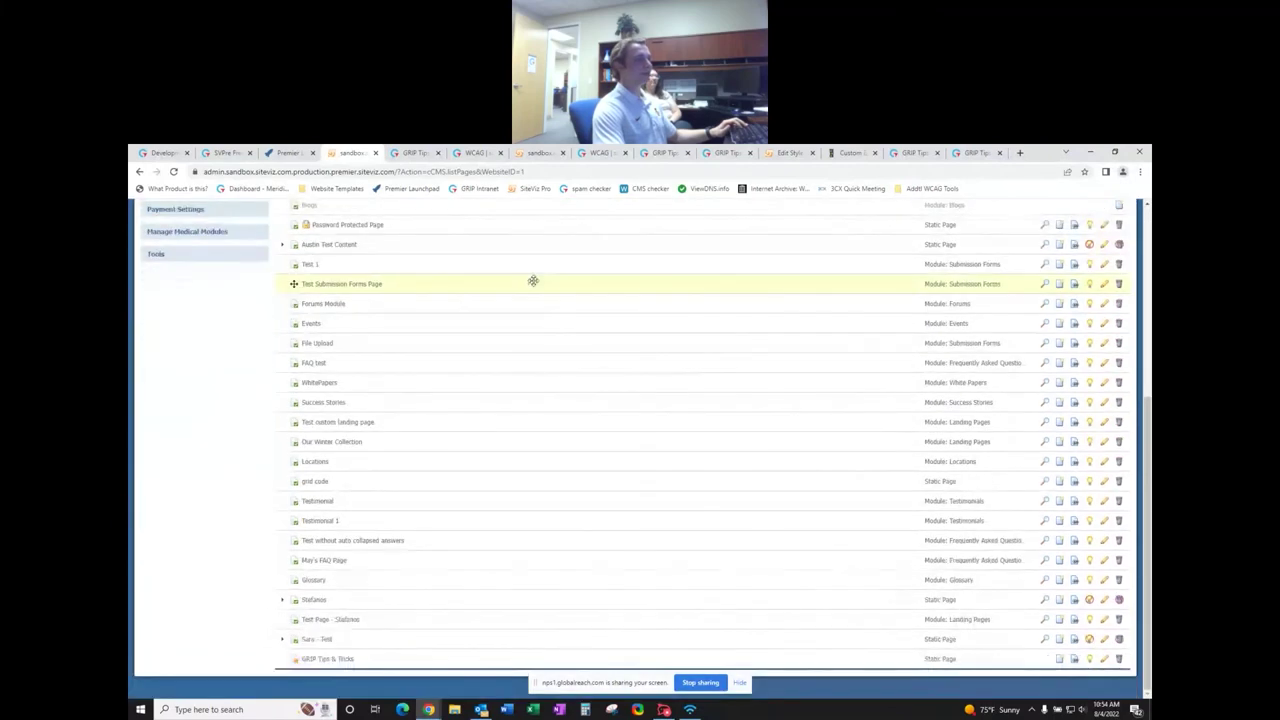
{"action": "left_click", "coordinate": [1090, 660]}
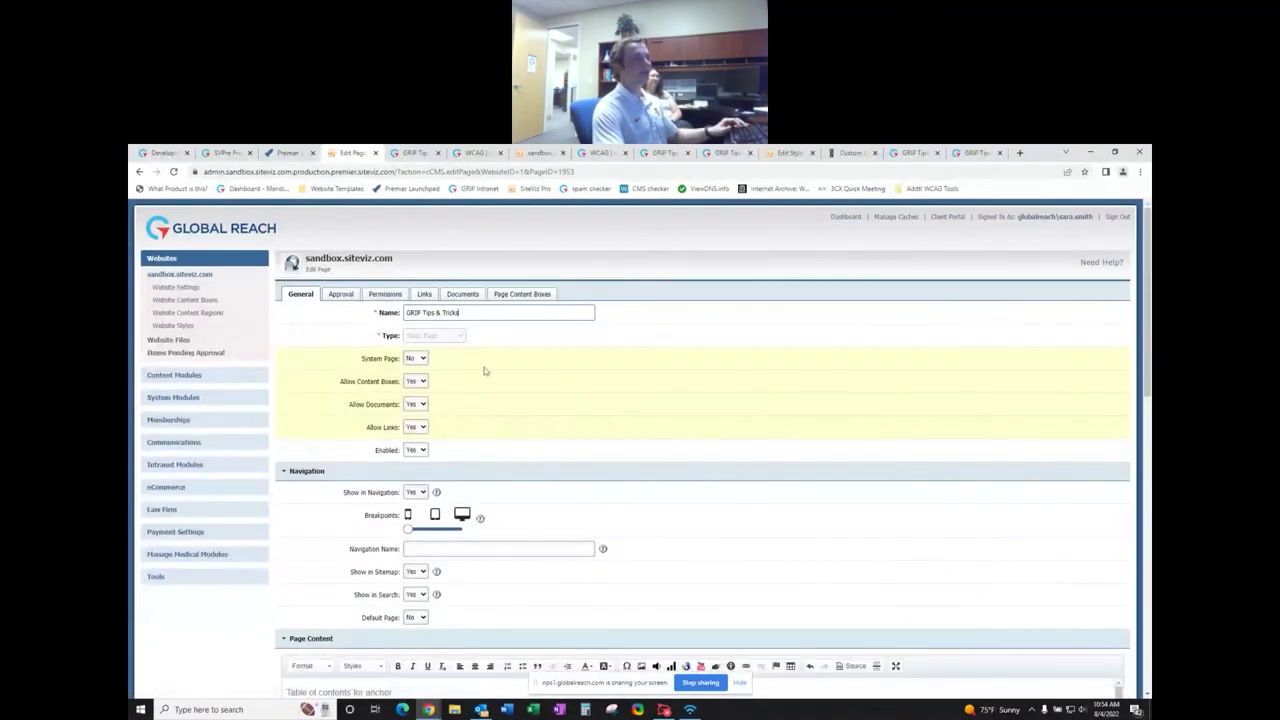
{"action": "scroll", "coordinate": [305, 410], "scroll_direction": "down", "scroll_amount": 15}
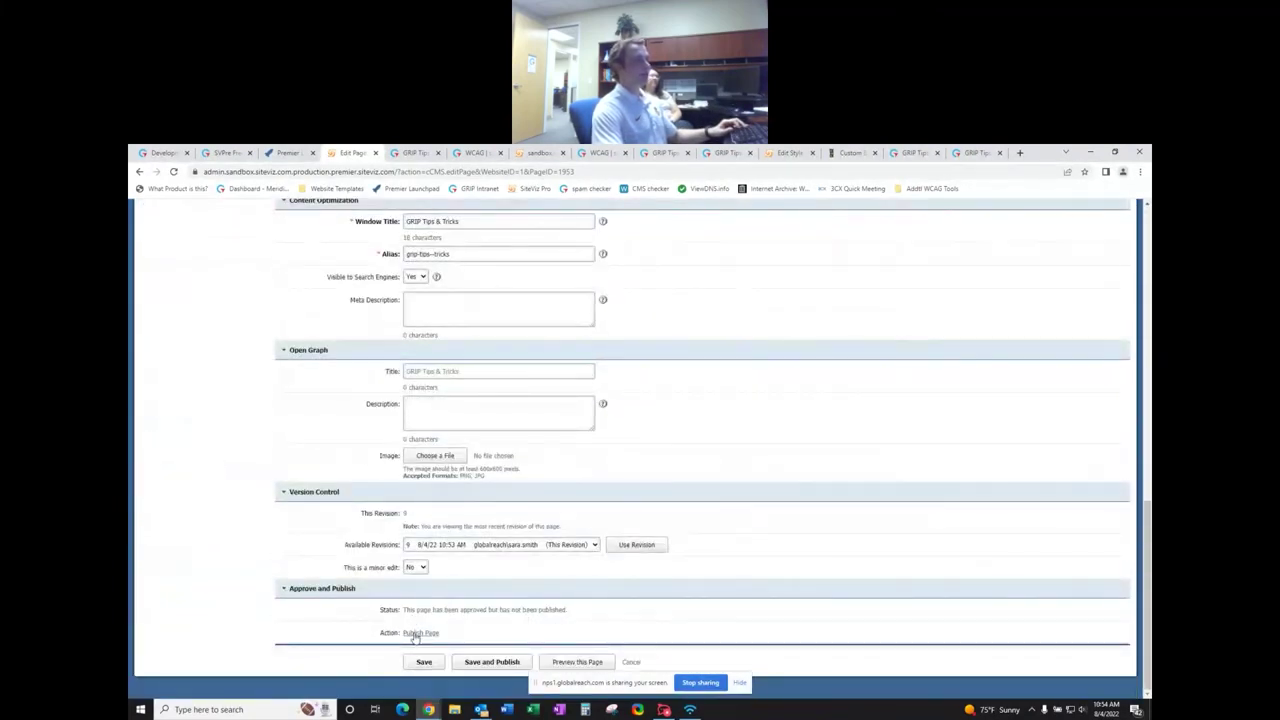
{"action": "left_click", "coordinate": [482, 666]}
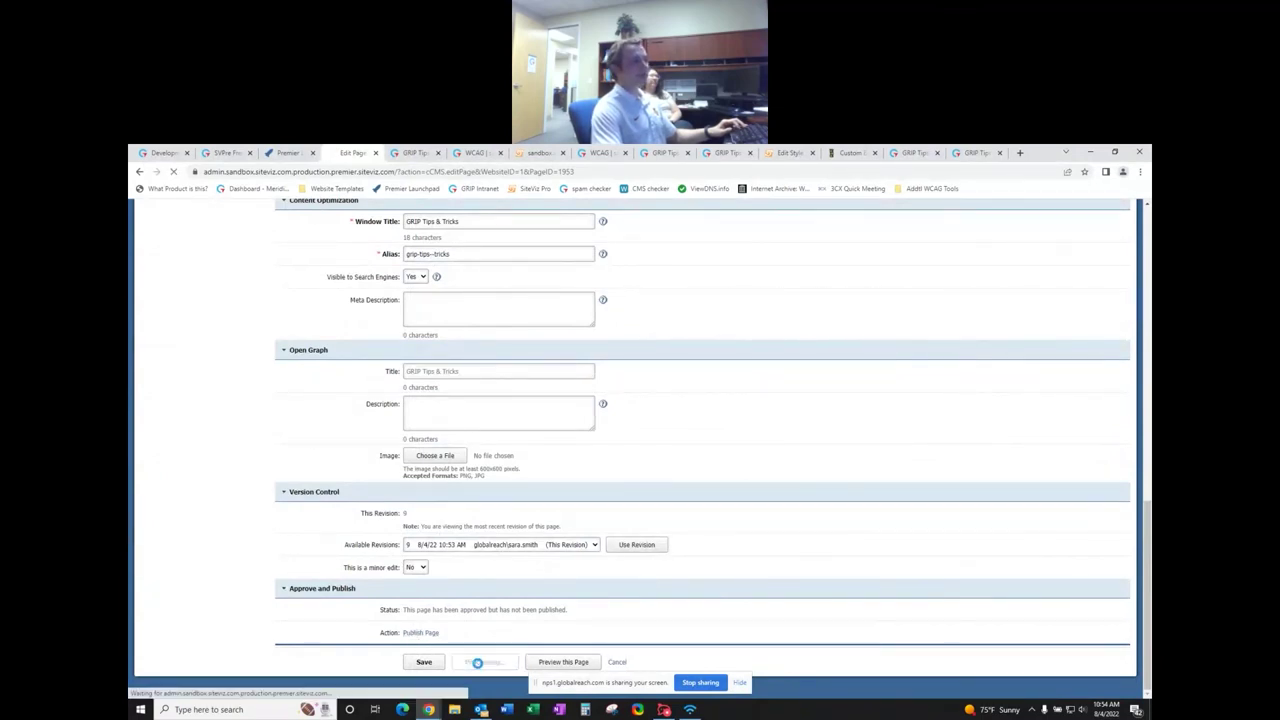
- Reopen the GRIP Tips & Tricks page for editing and highlight its "Table of contents for anchor" heading in the page content
{"action": "scroll", "coordinate": [784, 518], "scroll_direction": "down", "scroll_amount": 5}
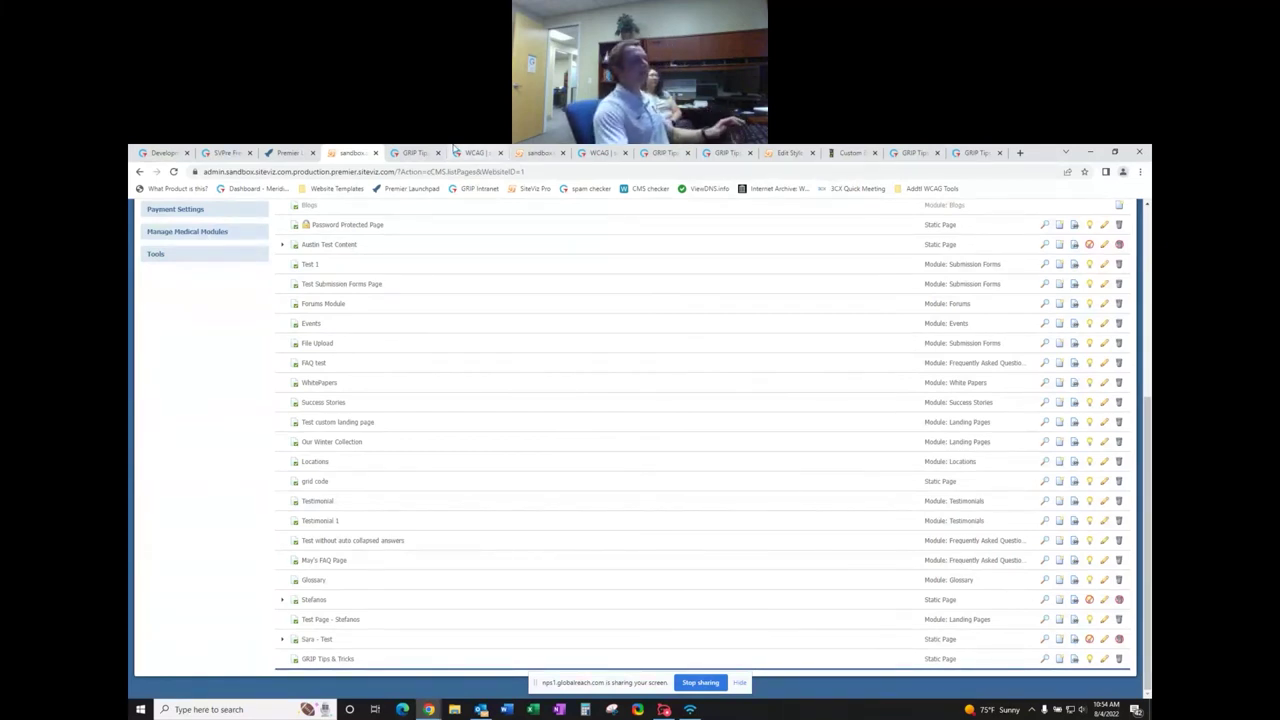
{"action": "left_click", "coordinate": [1104, 658]}
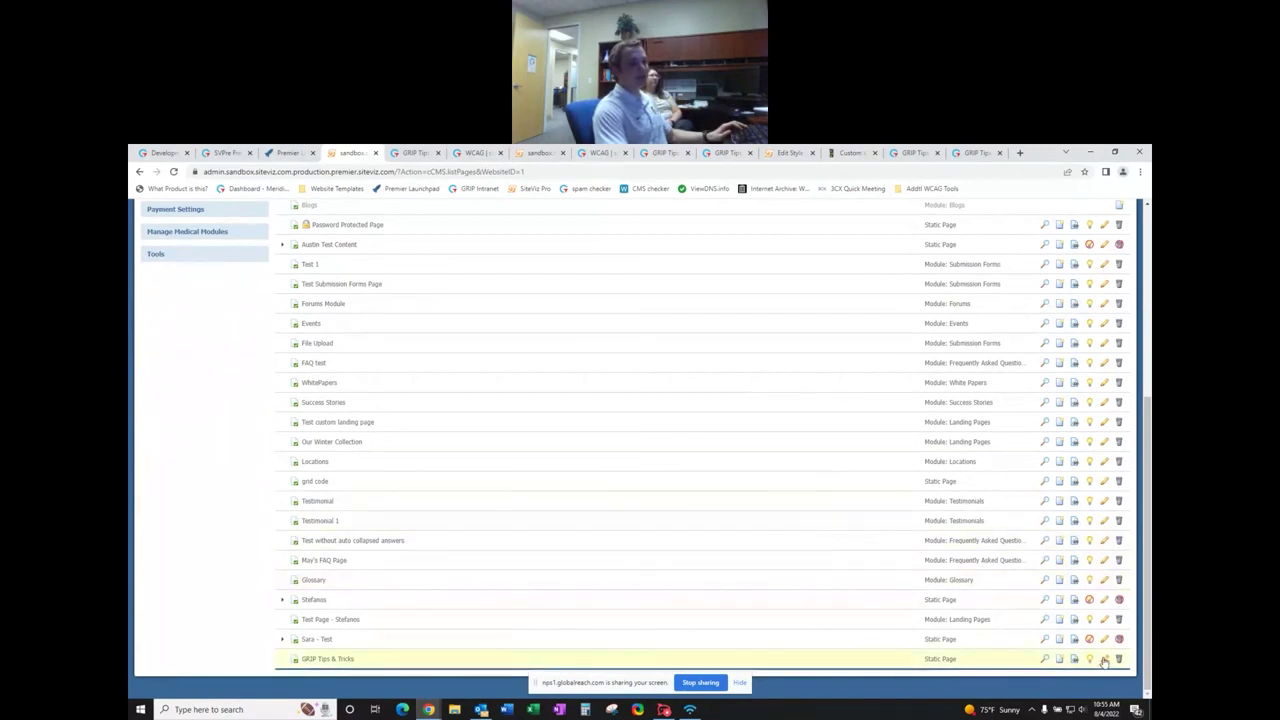
{"action": "scroll", "coordinate": [365, 487], "scroll_direction": "down", "scroll_amount": 4}
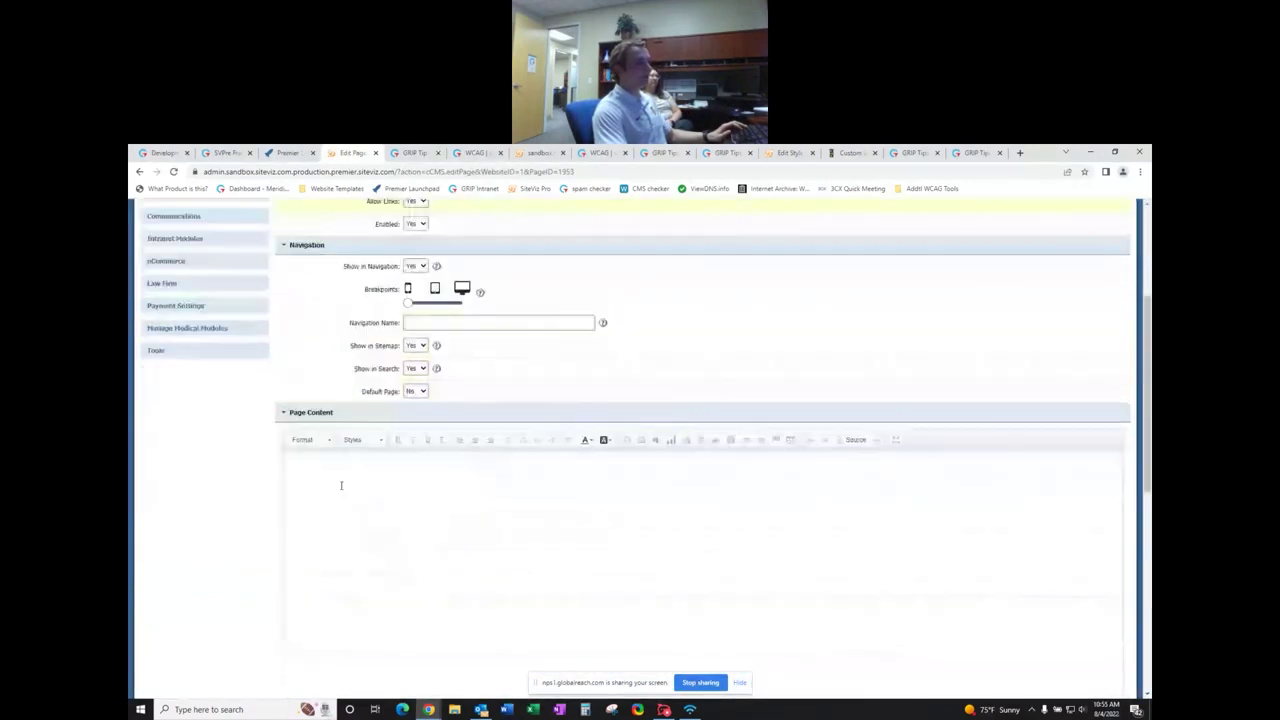
{"action": "left_click", "coordinate": [318, 292]}
{"action": "left_click", "coordinate": [321, 344]}
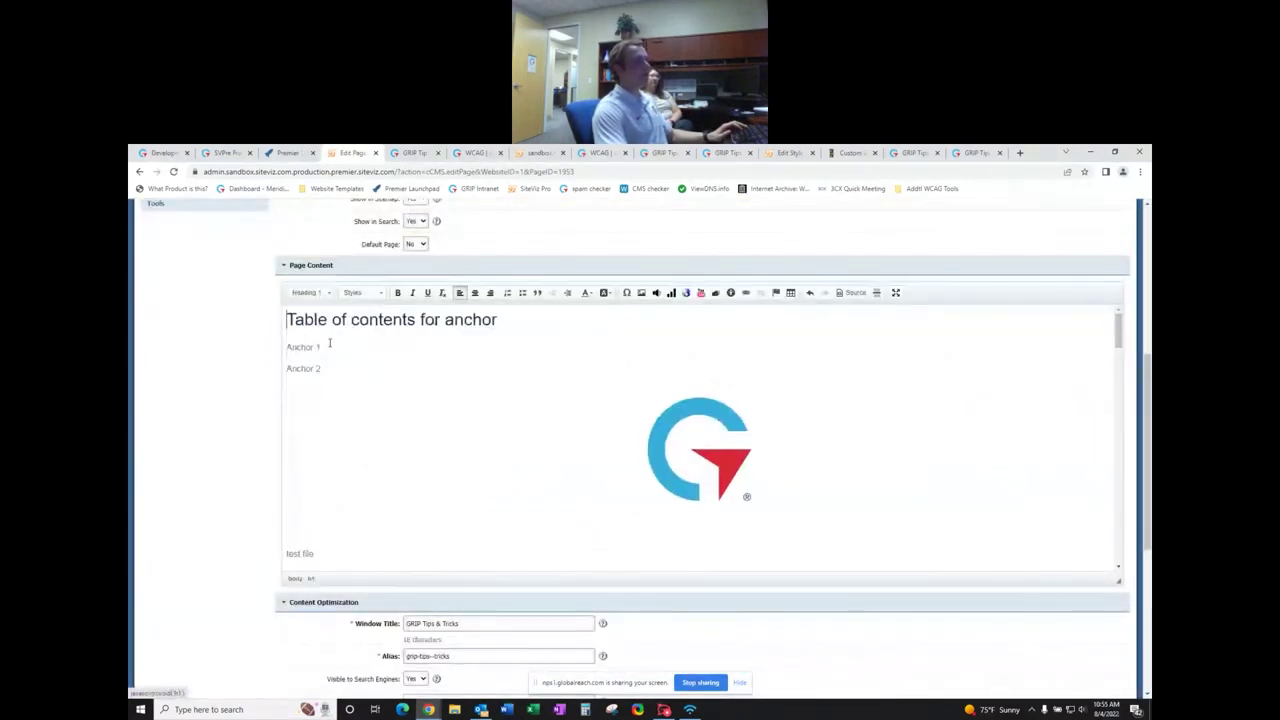
{"action": "left_click_drag", "start_coordinate": [489, 318], "coordinate": [260, 311]}
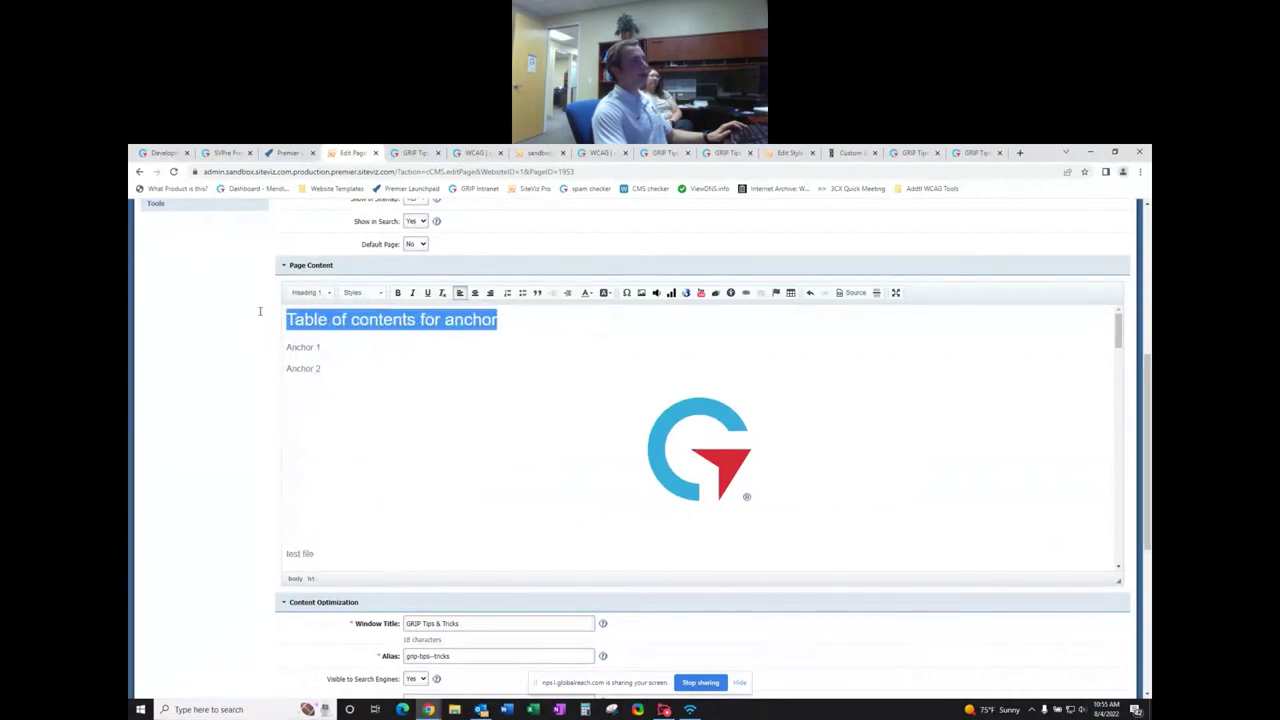
{"action": "left_click", "coordinate": [524, 319]}
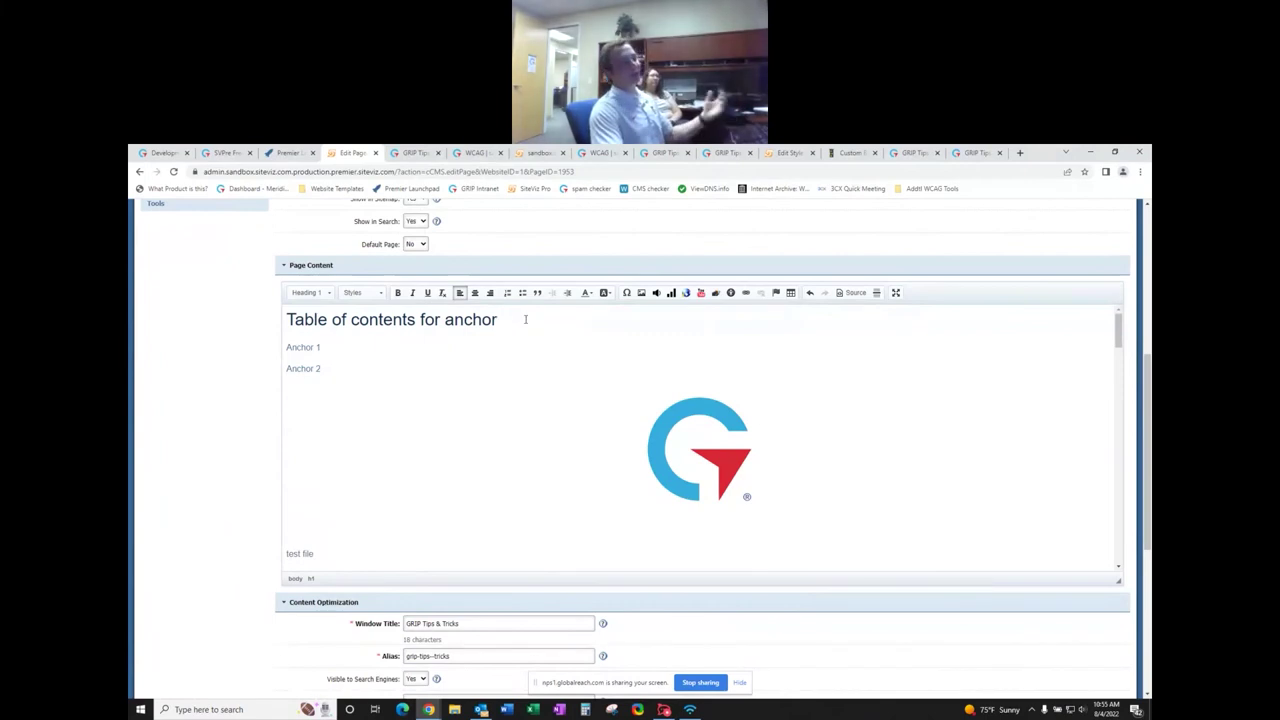
- Locate the Website Styles entry and highlight the styled "Text Styling" line in the page content to show its applied style
{"action": "scroll", "coordinate": [150, 515], "scroll_direction": "up", "scroll_amount": 5}
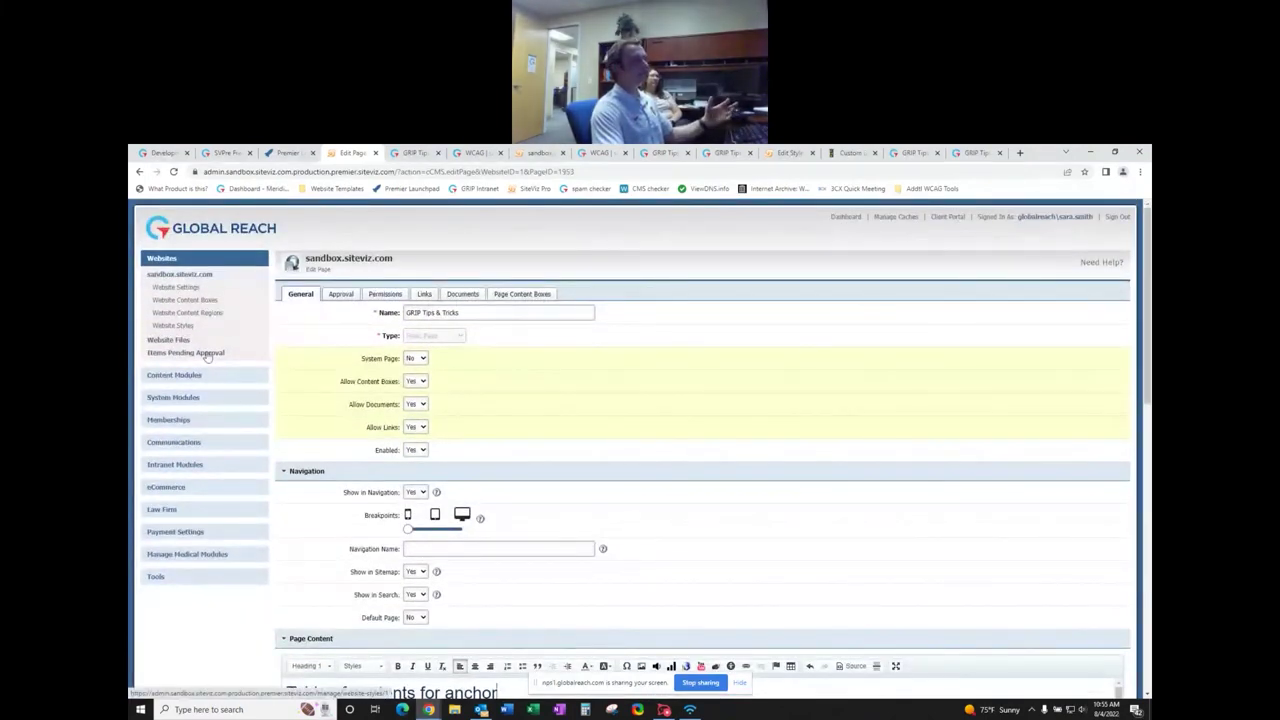
{"action": "scroll", "coordinate": [268, 477], "scroll_direction": "down", "scroll_amount": 3}
{"action": "scroll", "coordinate": [268, 477], "scroll_direction": "down", "scroll_amount": 1}
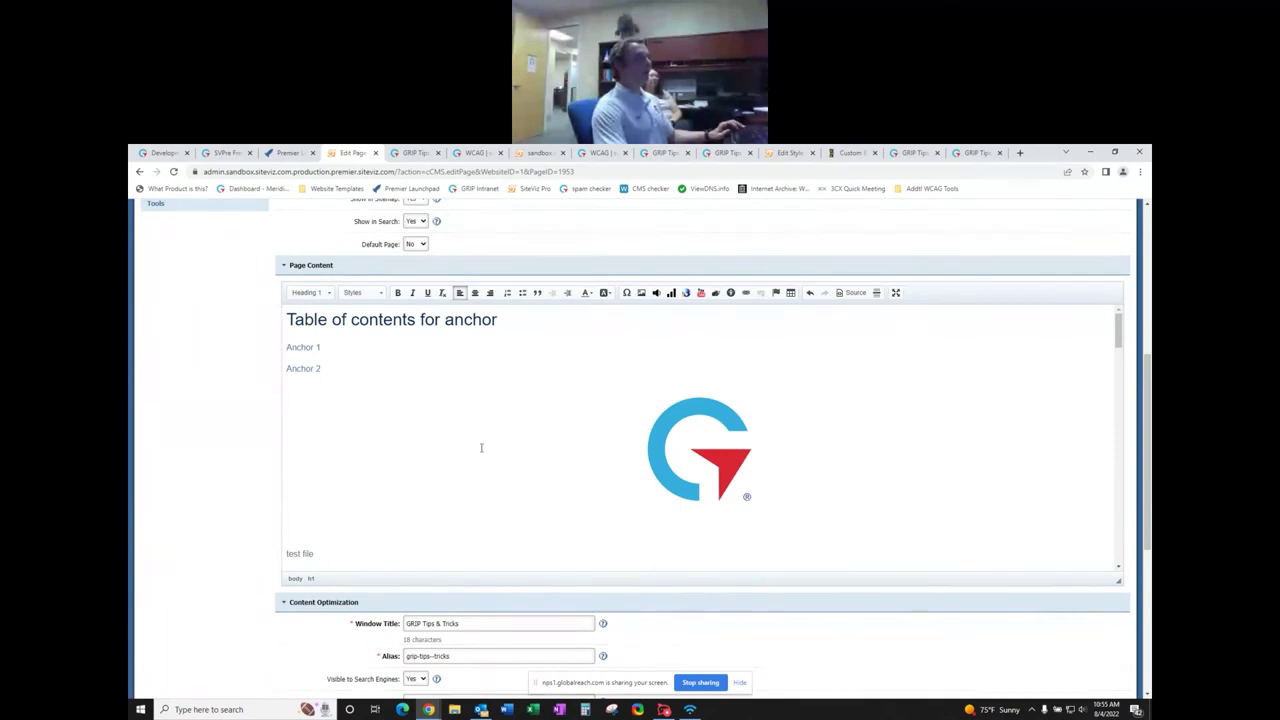
{"action": "scroll", "coordinate": [424, 460], "scroll_direction": "down", "scroll_amount": 5}
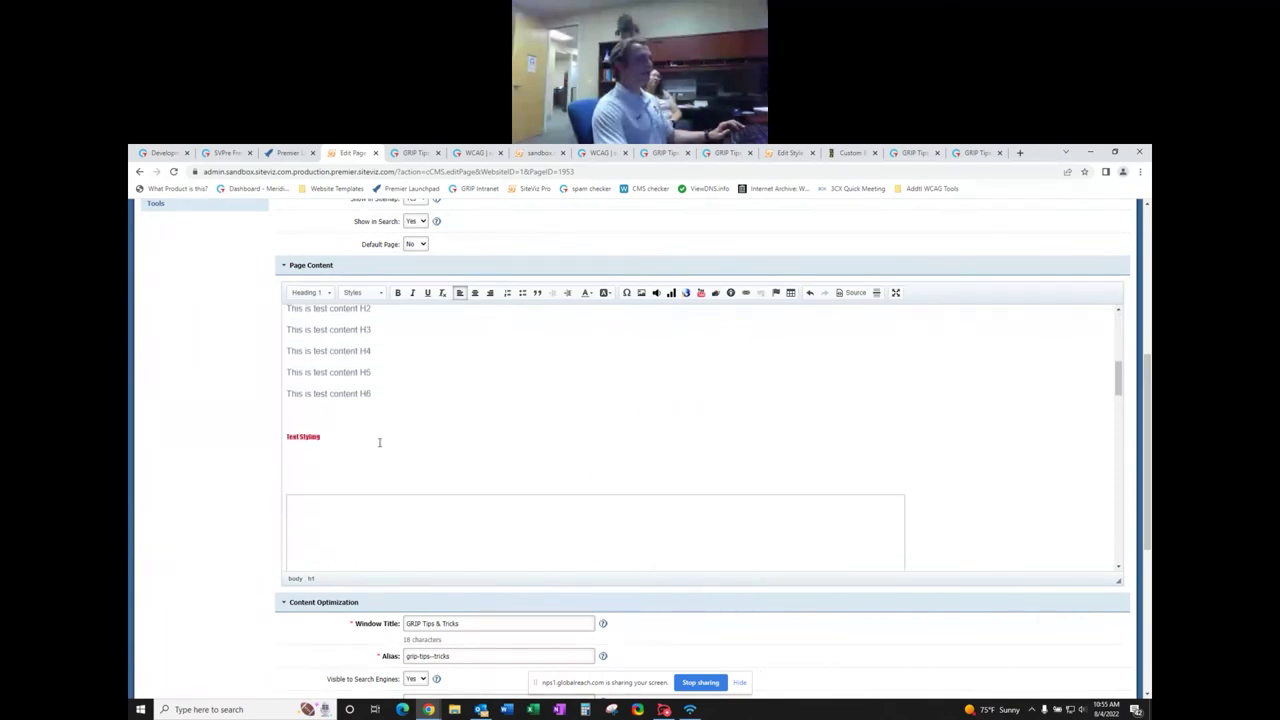
{"action": "triple_click", "coordinate": [325, 433]}
{"action": "left_click", "coordinate": [354, 437]}
{"action": "left_click_drag", "start_coordinate": [354, 437], "coordinate": [282, 437]}
{"action": "scroll", "coordinate": [229, 474], "scroll_direction": "up", "scroll_amount": 3}
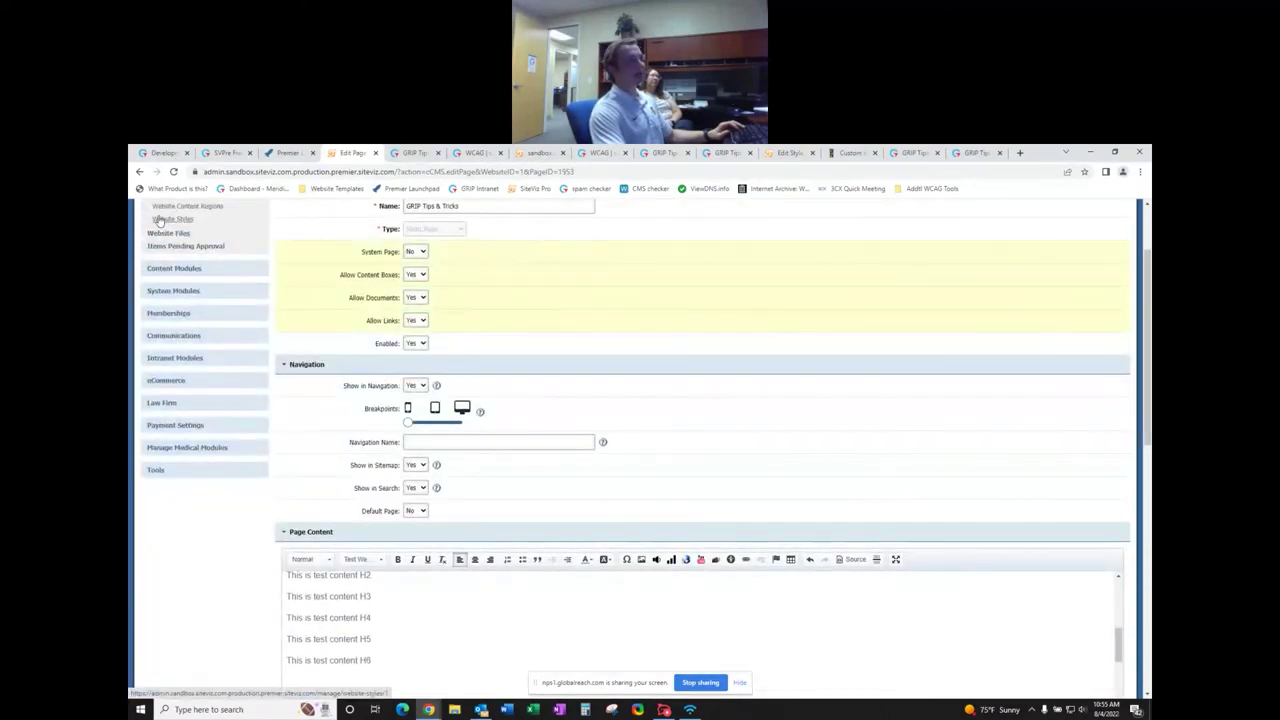
{"action": "scroll", "coordinate": [341, 610], "scroll_direction": "down", "scroll_amount": 3}
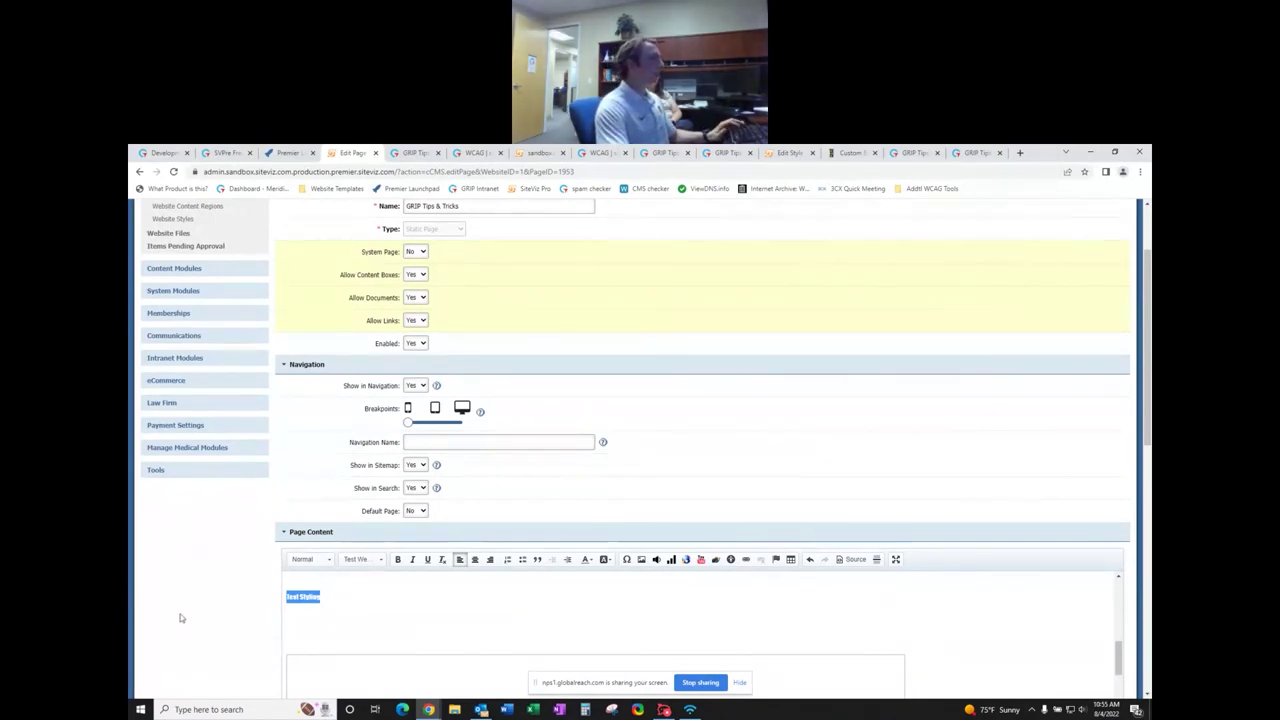
{"action": "scroll", "coordinate": [180, 608], "scroll_direction": "down", "scroll_amount": 3}
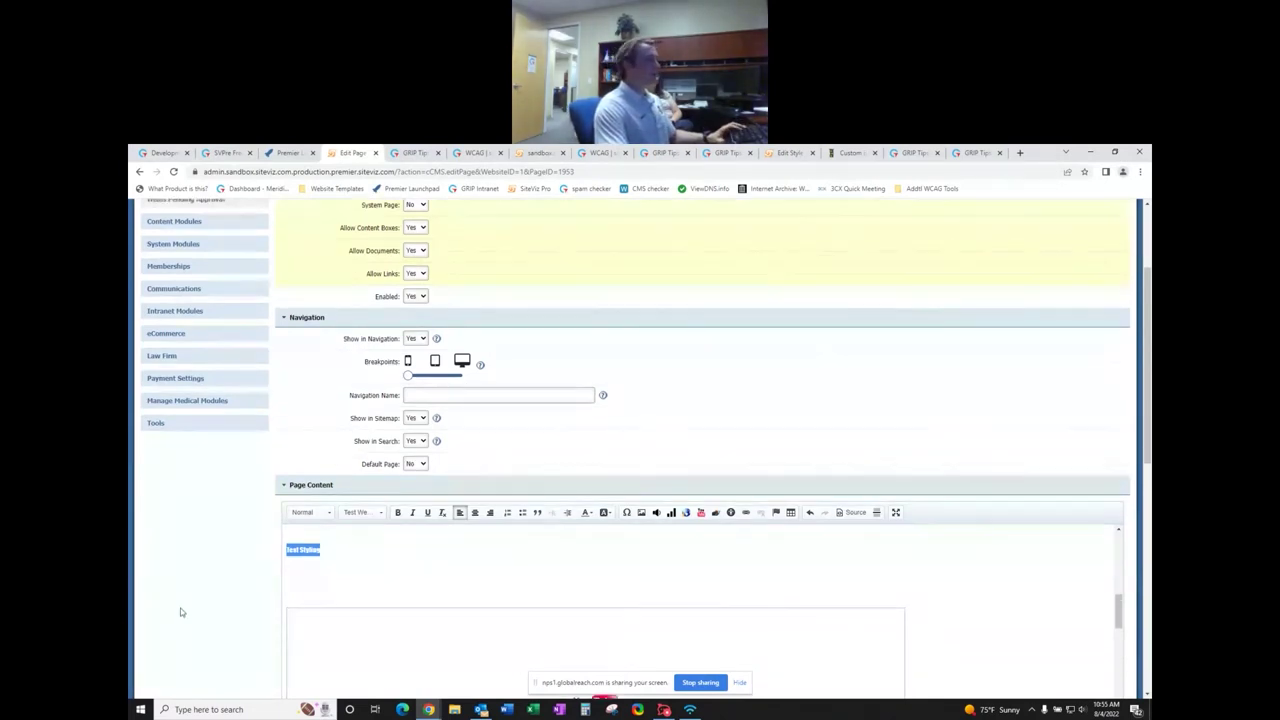
- Insert a table with 3 rows, 2 columns and a width of 500 at the end of the page content
{"action": "scroll", "coordinate": [617, 390], "scroll_direction": "down", "scroll_amount": 5}
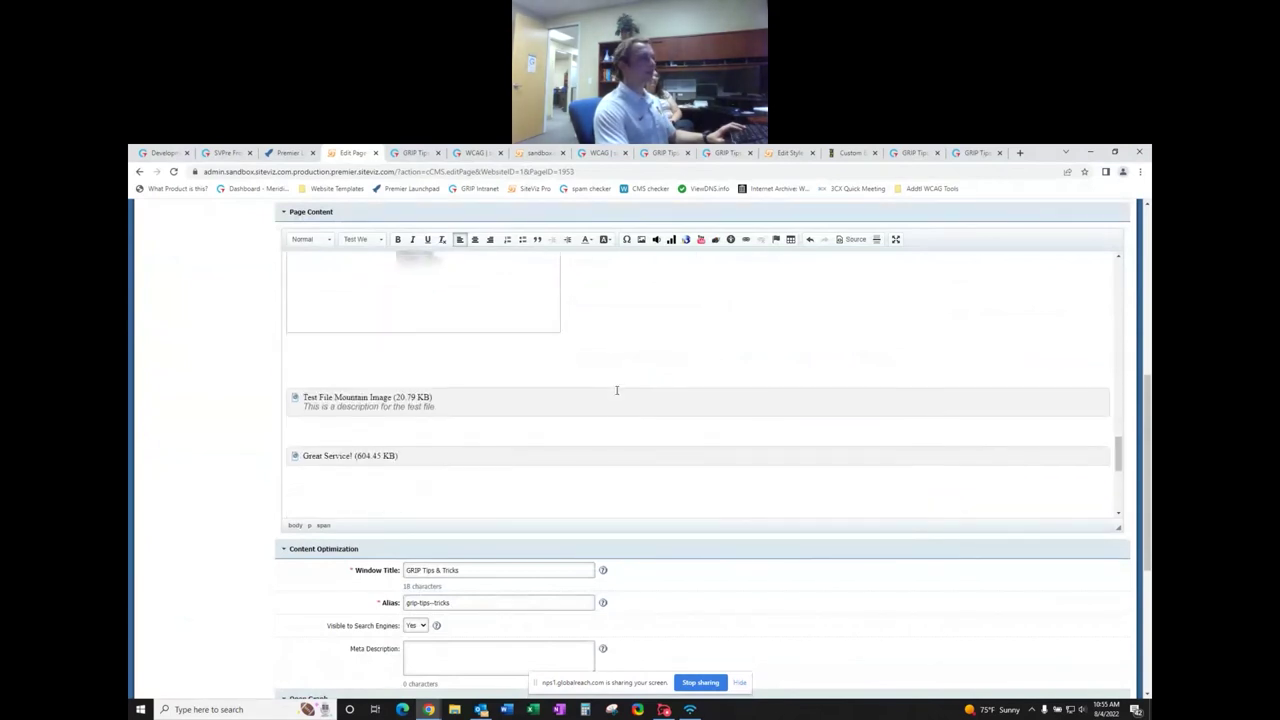
{"action": "left_click", "coordinate": [420, 480]}
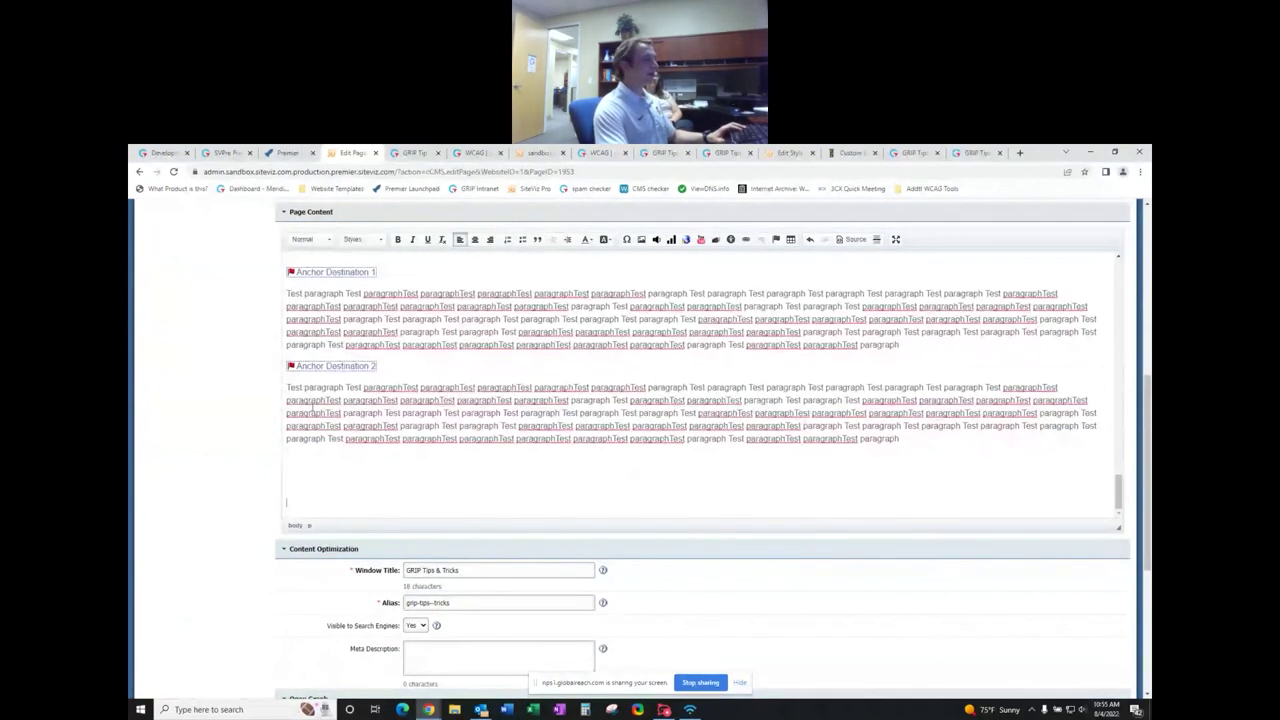
{"action": "left_click", "coordinate": [790, 239]}
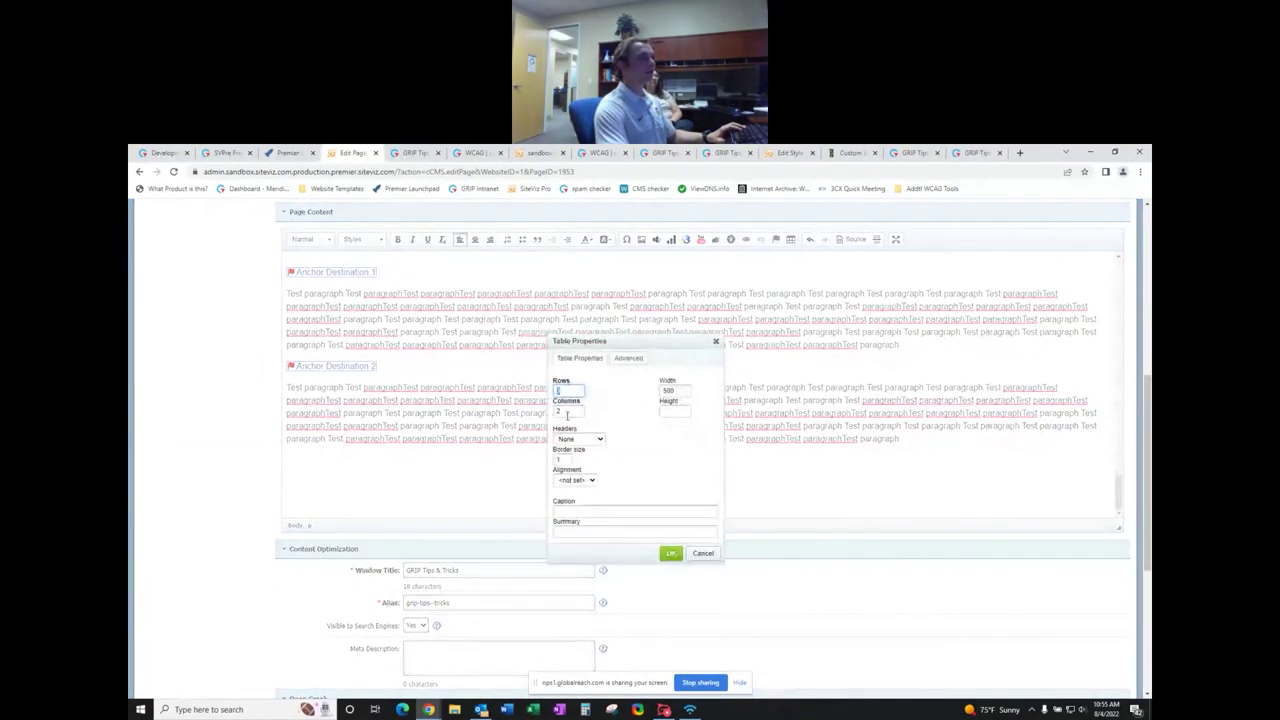
{"action": "left_click", "coordinate": [671, 554]}
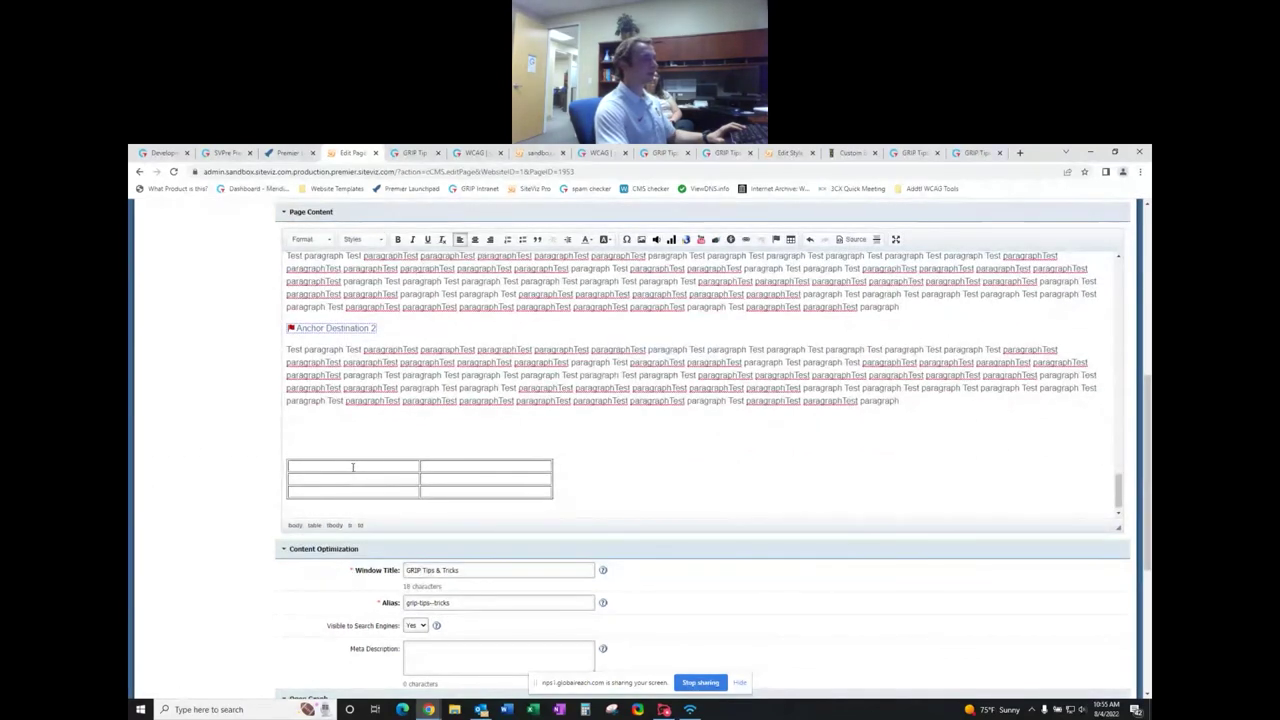
- Open the new table's properties and examine its general and advanced options
{"action": "right_click", "coordinate": [353, 467]}
{"action": "left_click", "coordinate": [388, 543]}
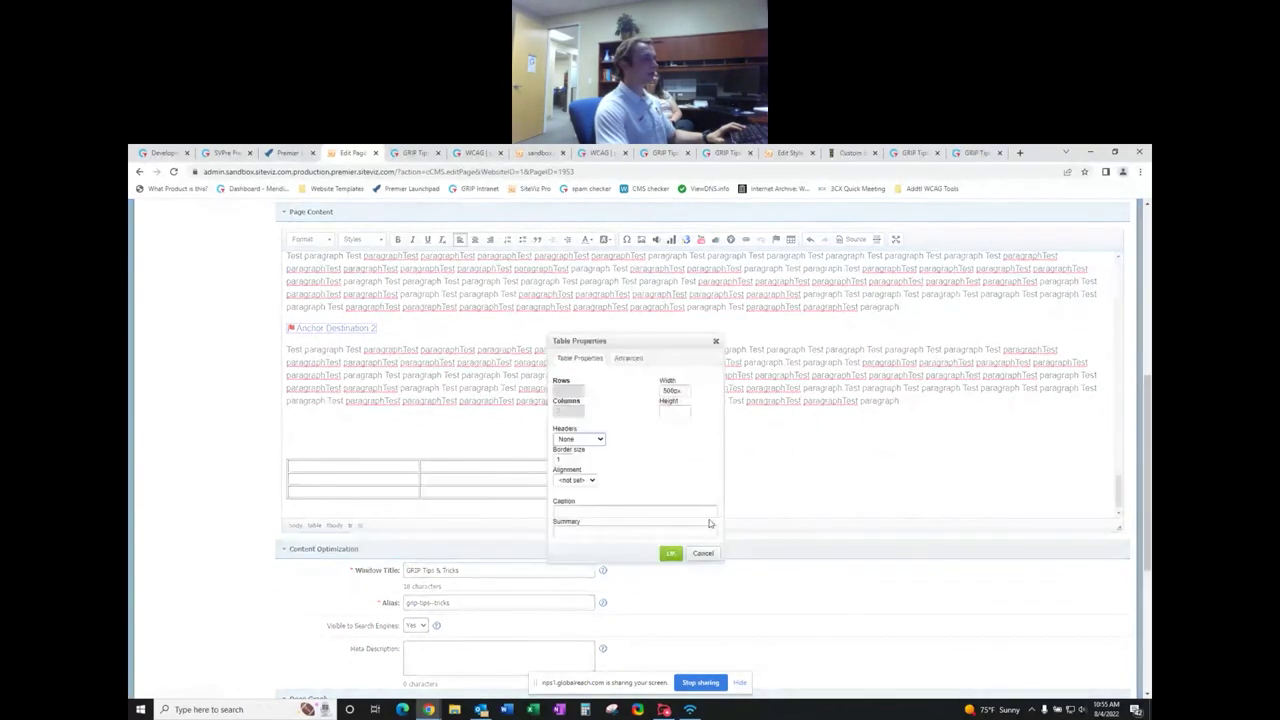
{"action": "left_click", "coordinate": [618, 358]}
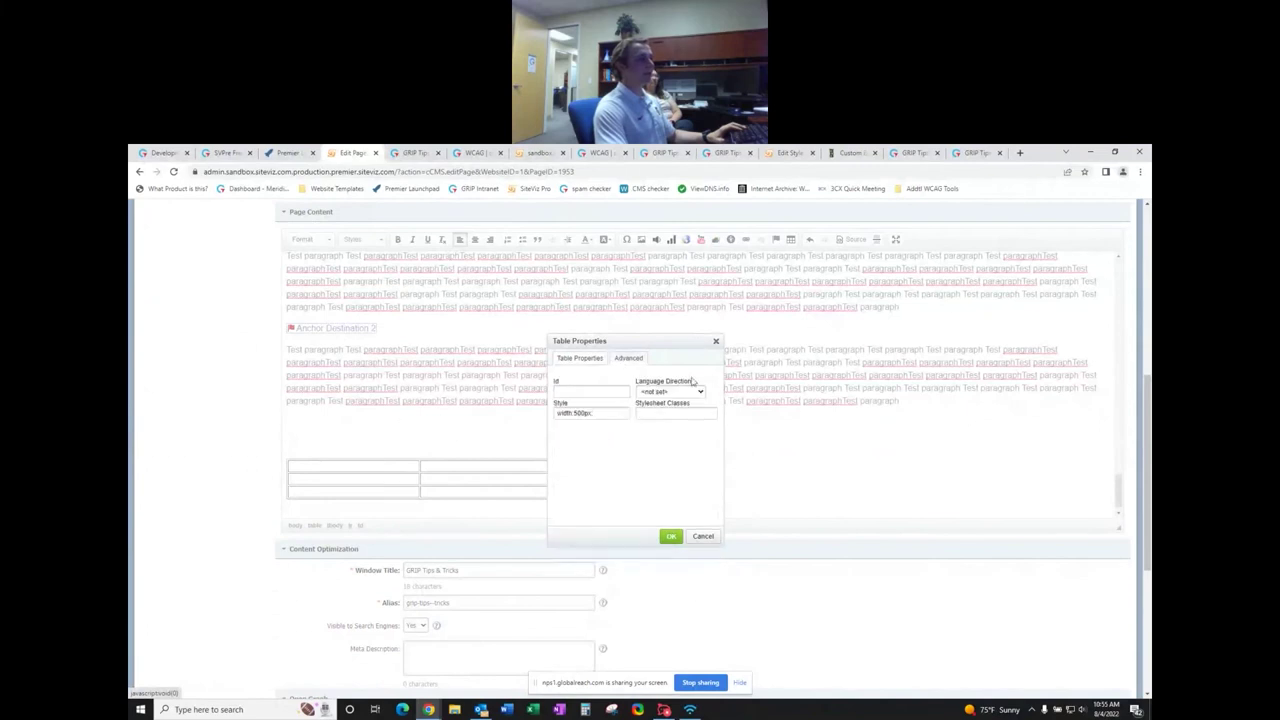
{"action": "left_click", "coordinate": [600, 358]}
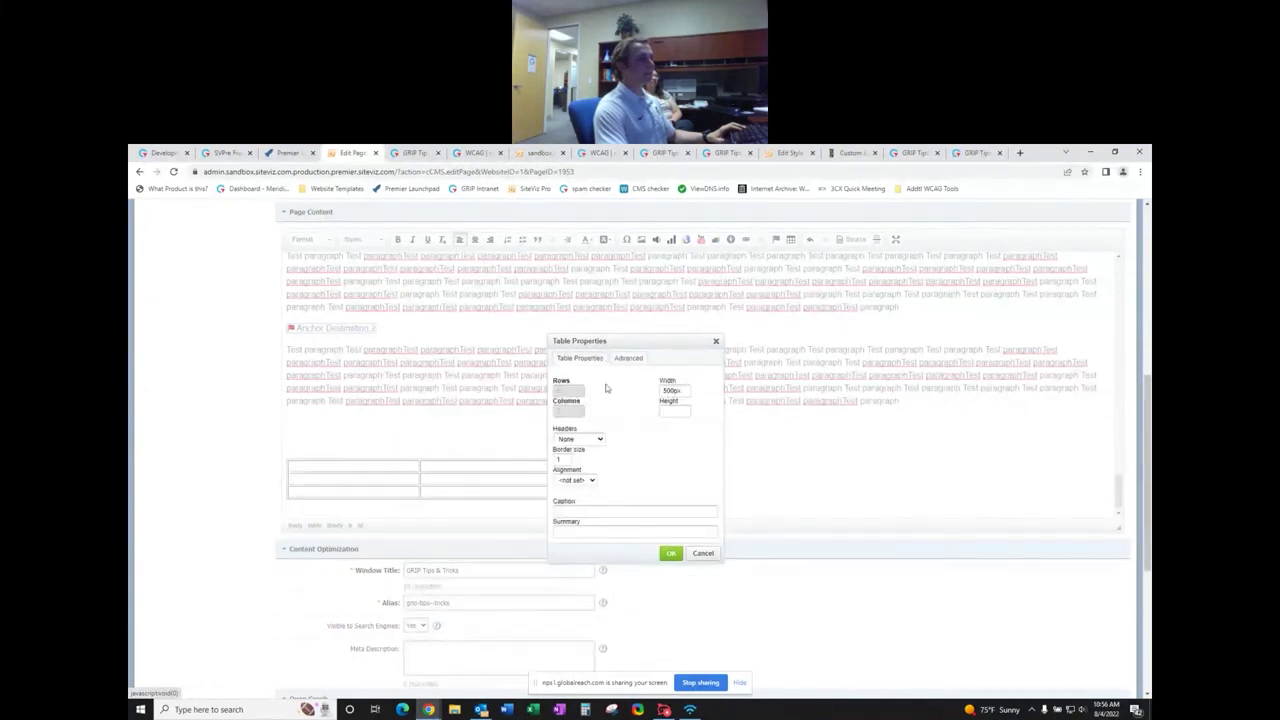
{"action": "left_click", "coordinate": [629, 358]}
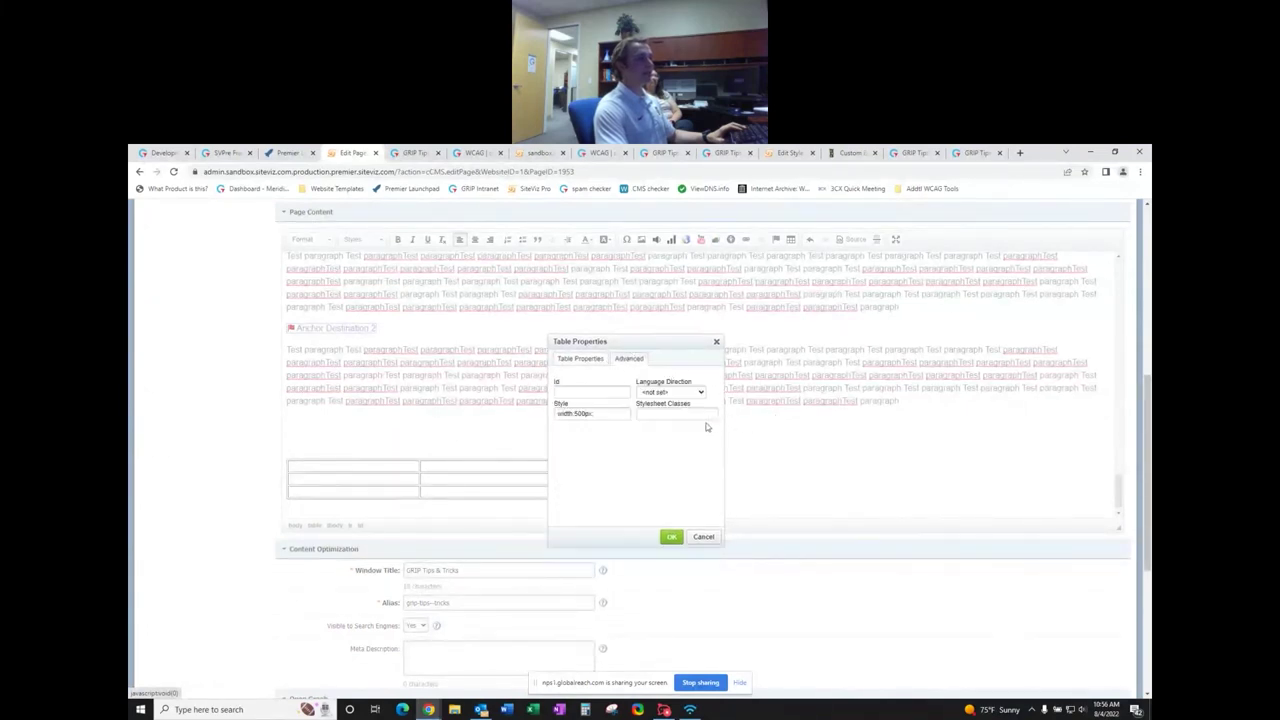
- Enter "styled striped tablesaw" as the table's stylesheet classes, highlight the class names, and cancel the table properties
{"action": "left_click", "coordinate": [709, 419]}
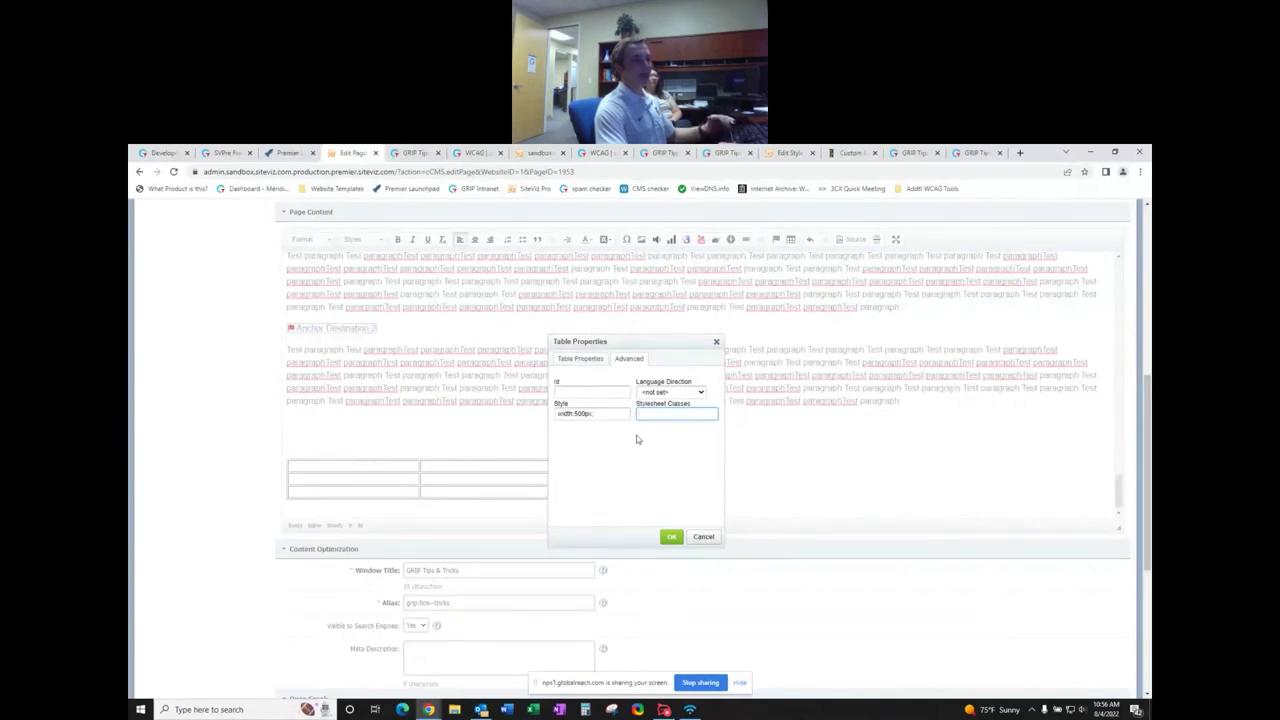
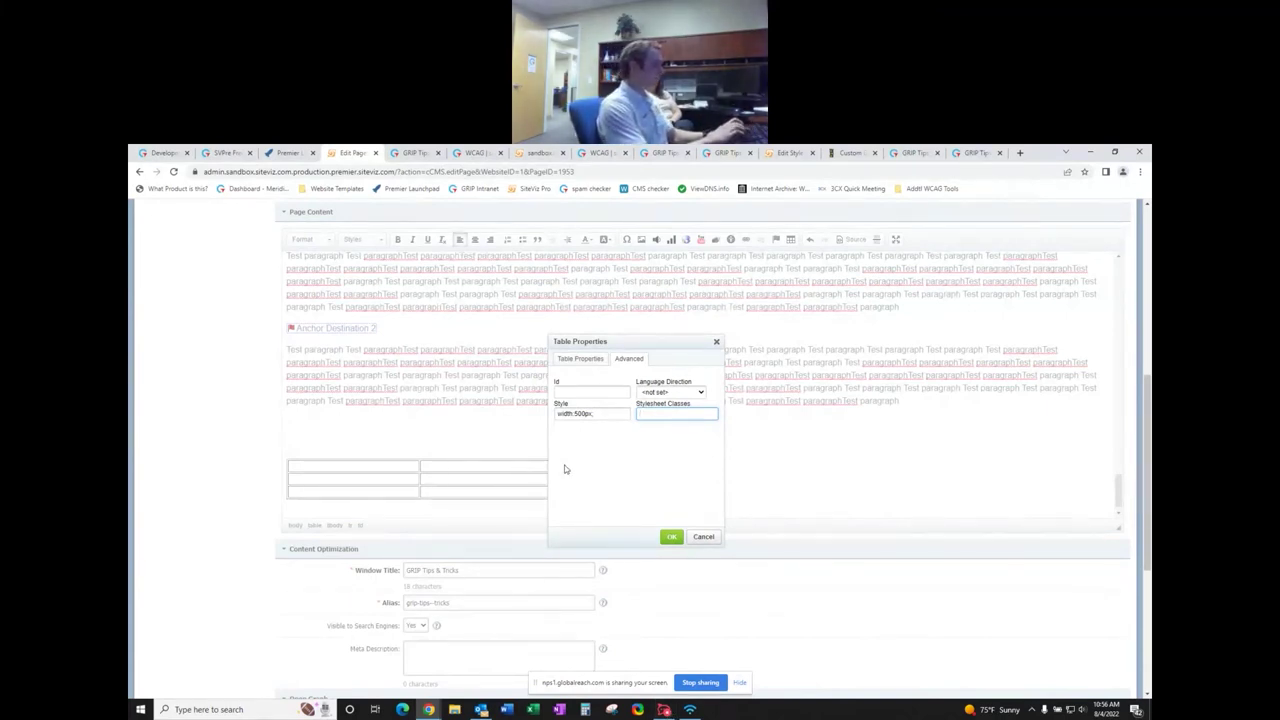
{"action": "type", "text": "sty"}
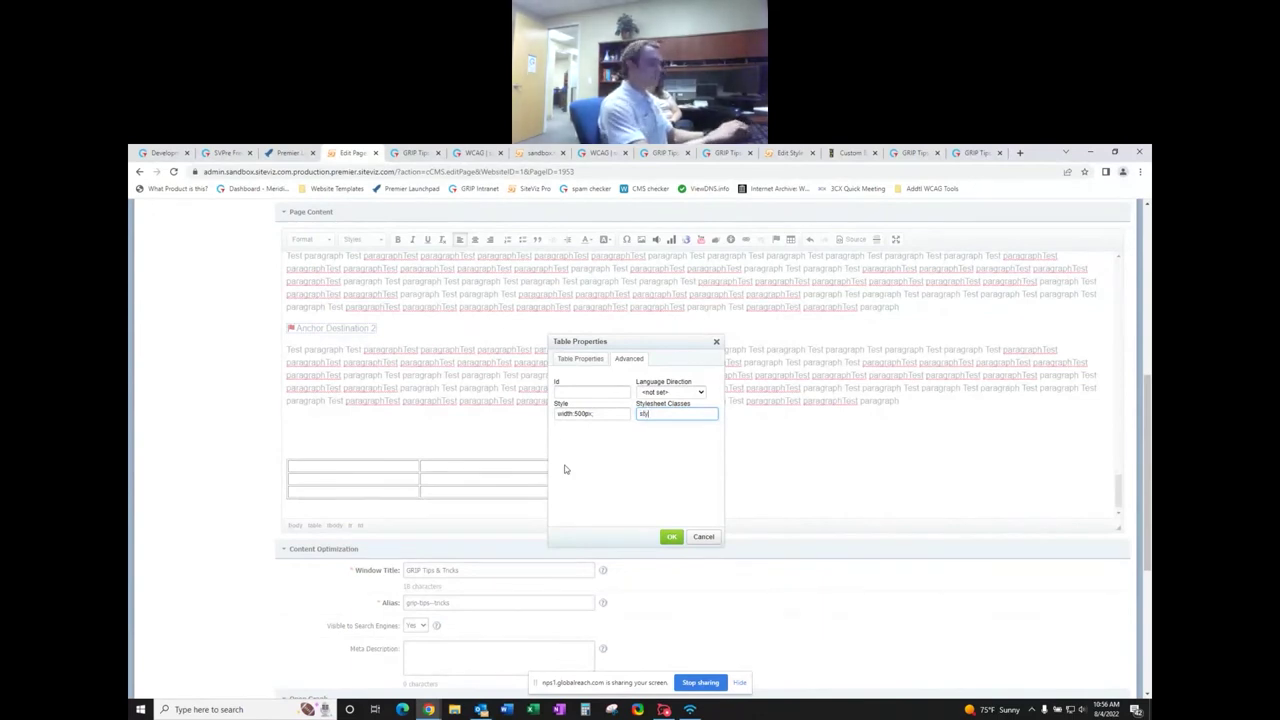
{"action": "type", "text": "led stripe"}
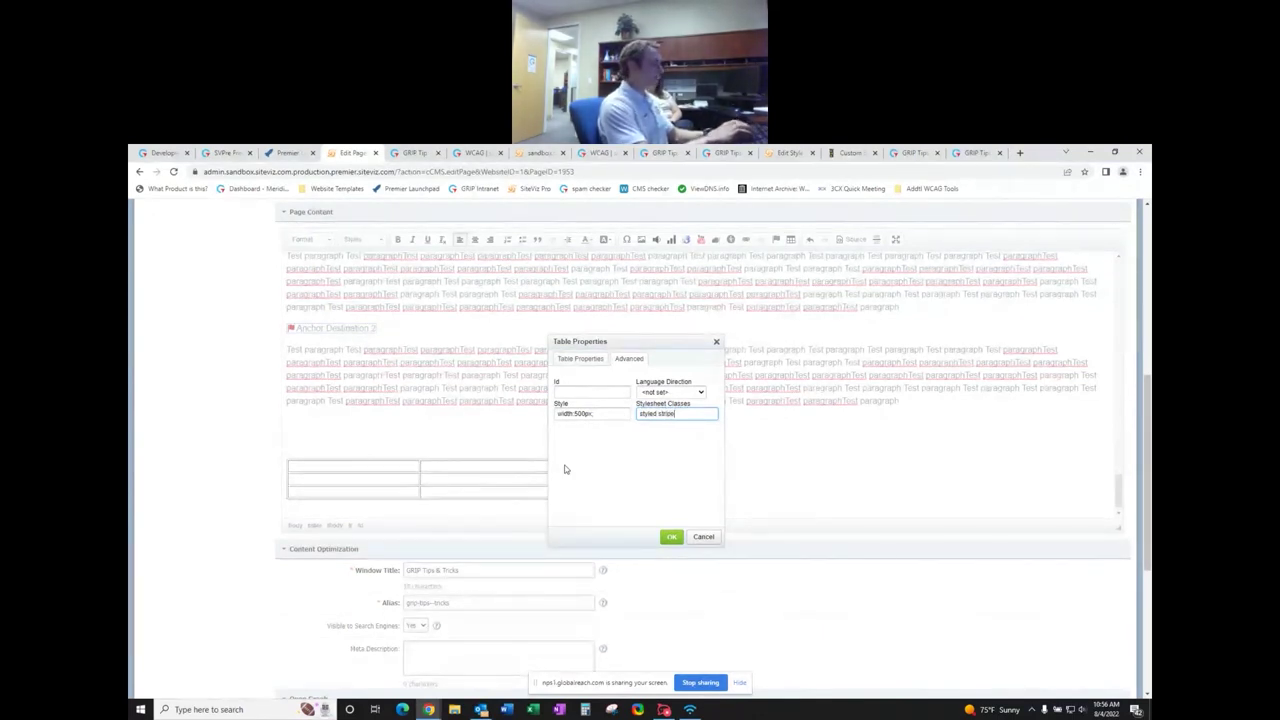
{"action": "type", "text": "d tablesaw"}
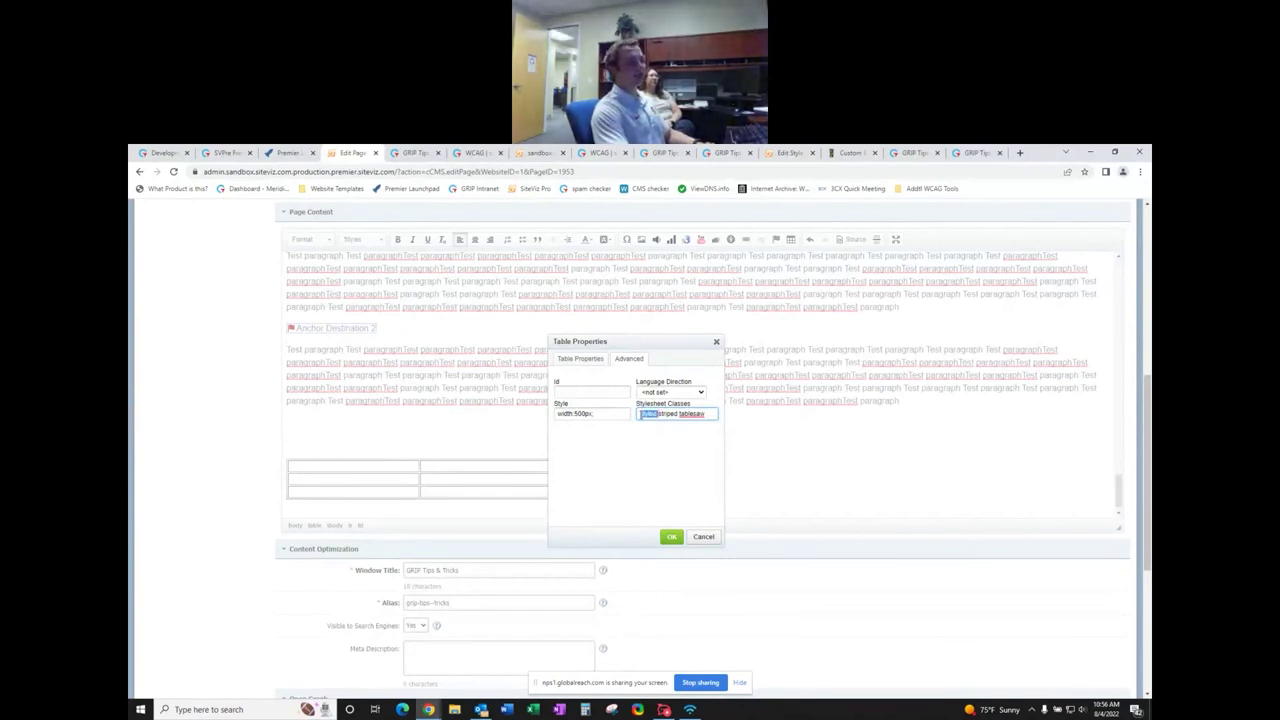
{"action": "left_click", "coordinate": [645, 415]}
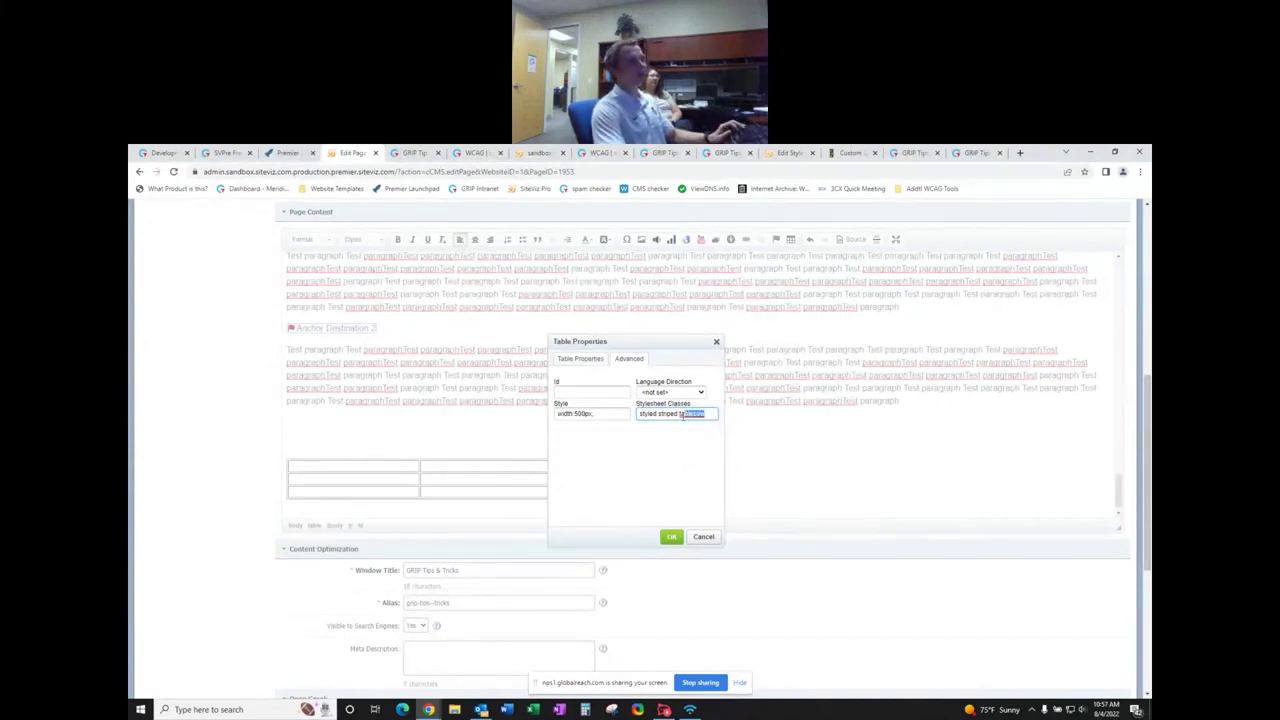
{"action": "left_click", "coordinate": [684, 415]}
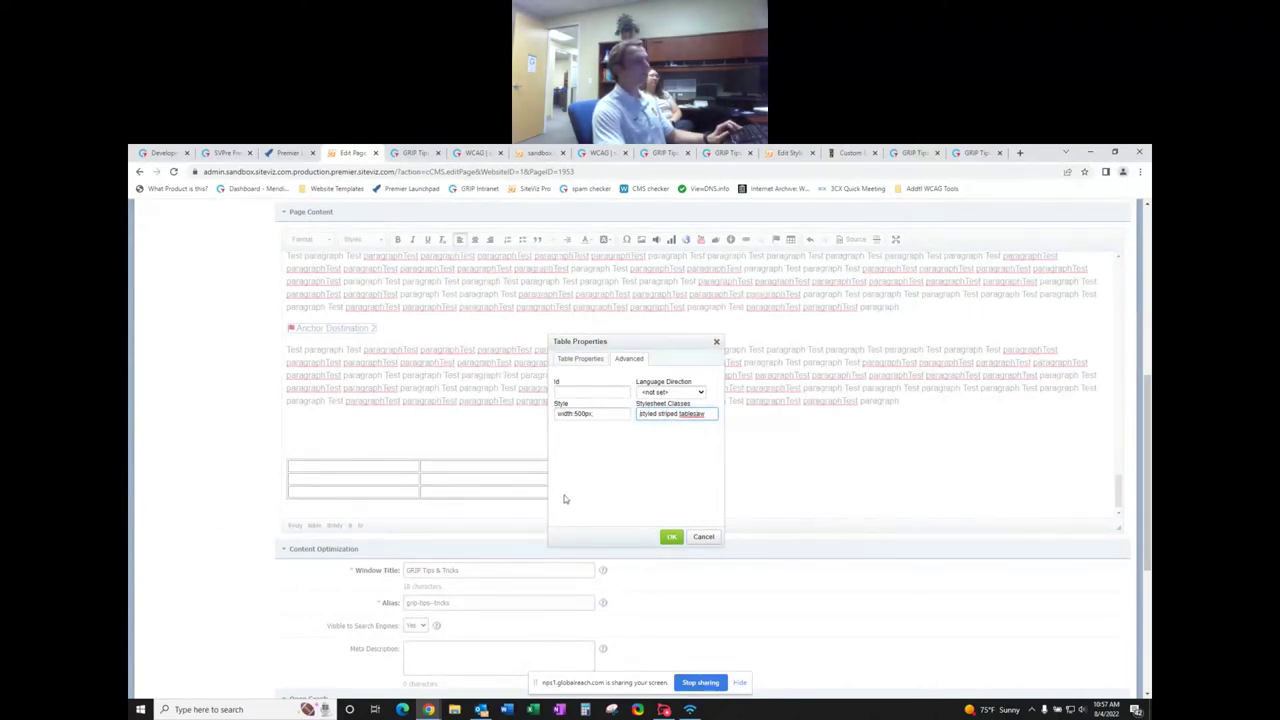
{"action": "left_click", "coordinate": [704, 536]}
{"action": "left_click", "coordinate": [735, 244]}
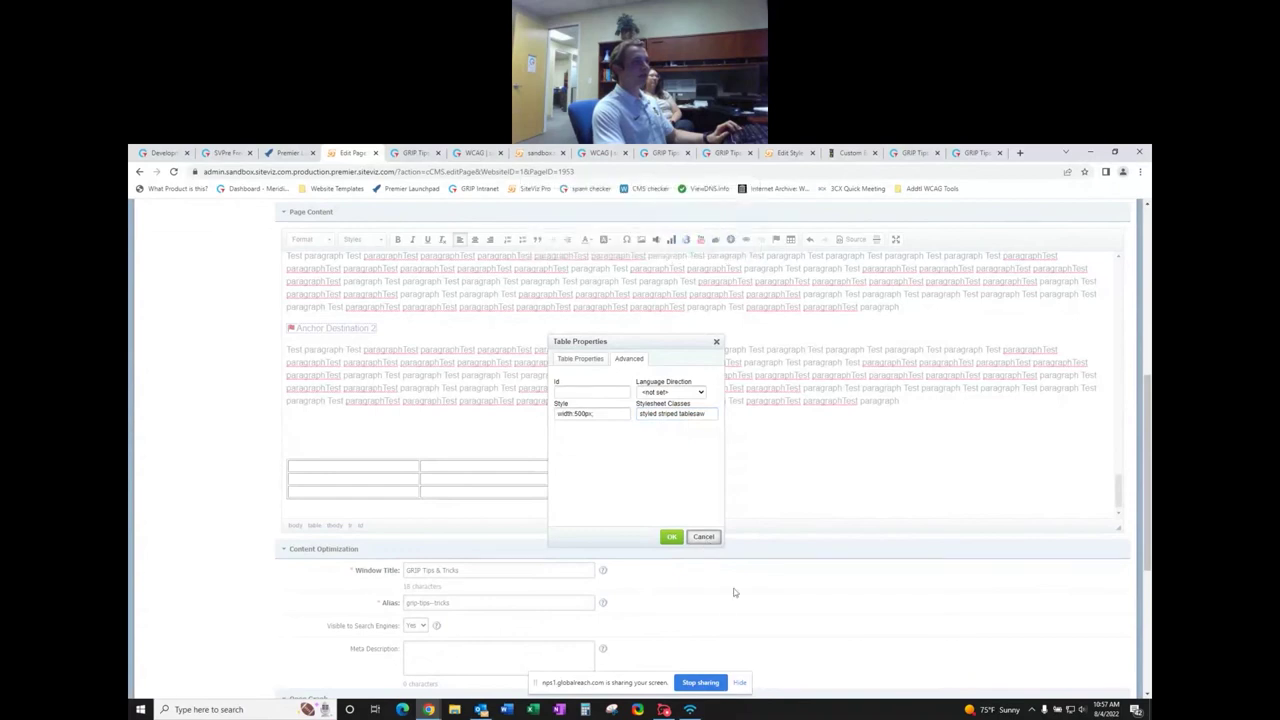
- Confirm the table's stylesheet classes and set the table's width to 50%
{"action": "left_click", "coordinate": [671, 537]}
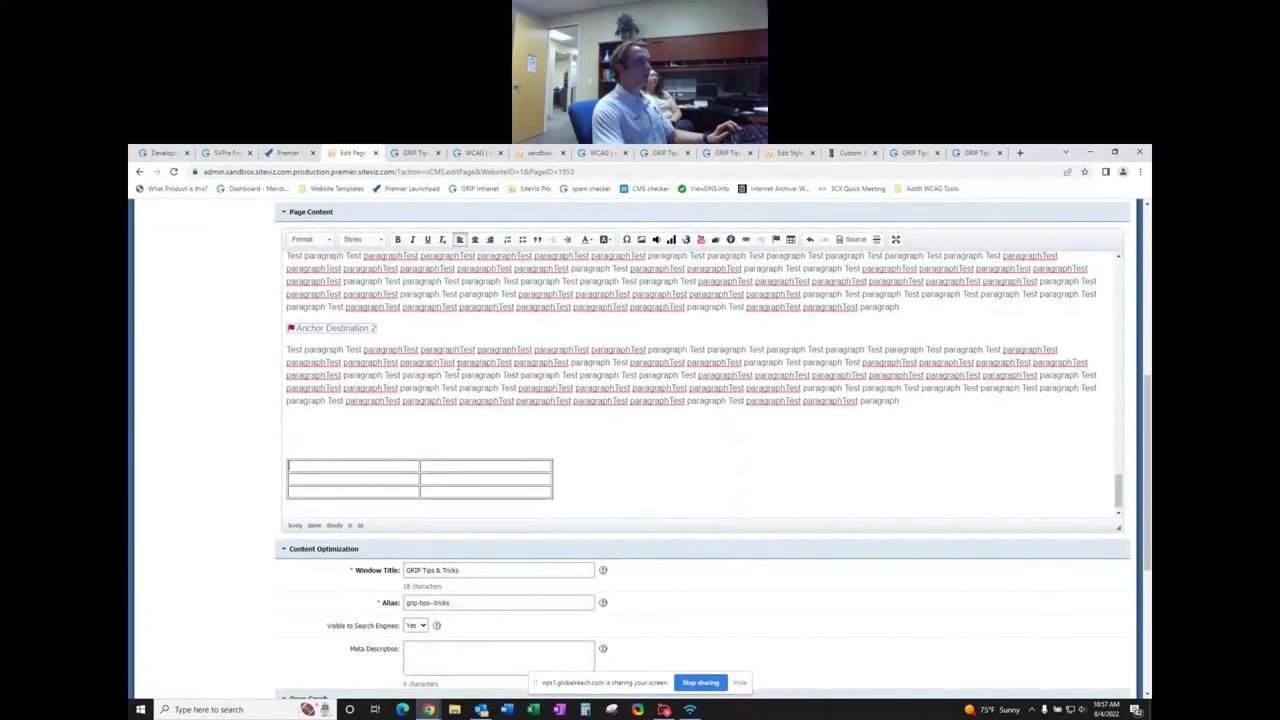
{"action": "right_click", "coordinate": [462, 490]}
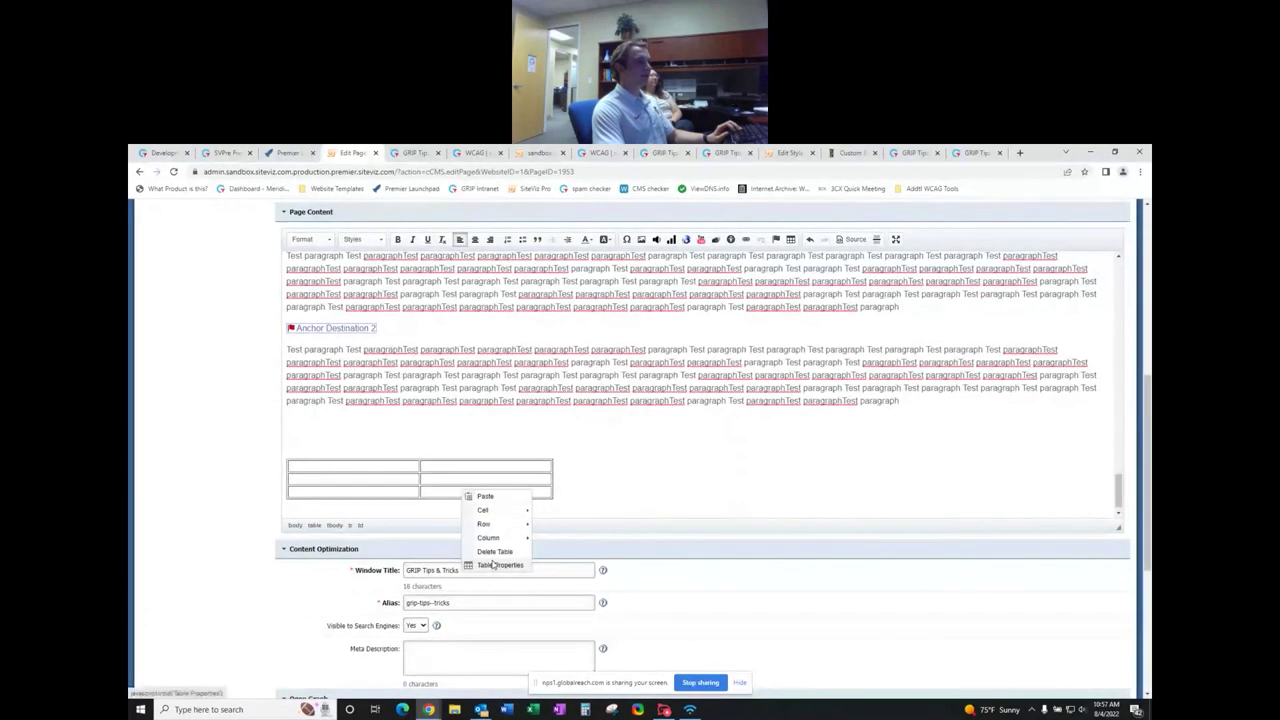
{"action": "left_click", "coordinate": [490, 563]}
{"action": "left_click_drag", "start_coordinate": [688, 391], "coordinate": [636, 394]}
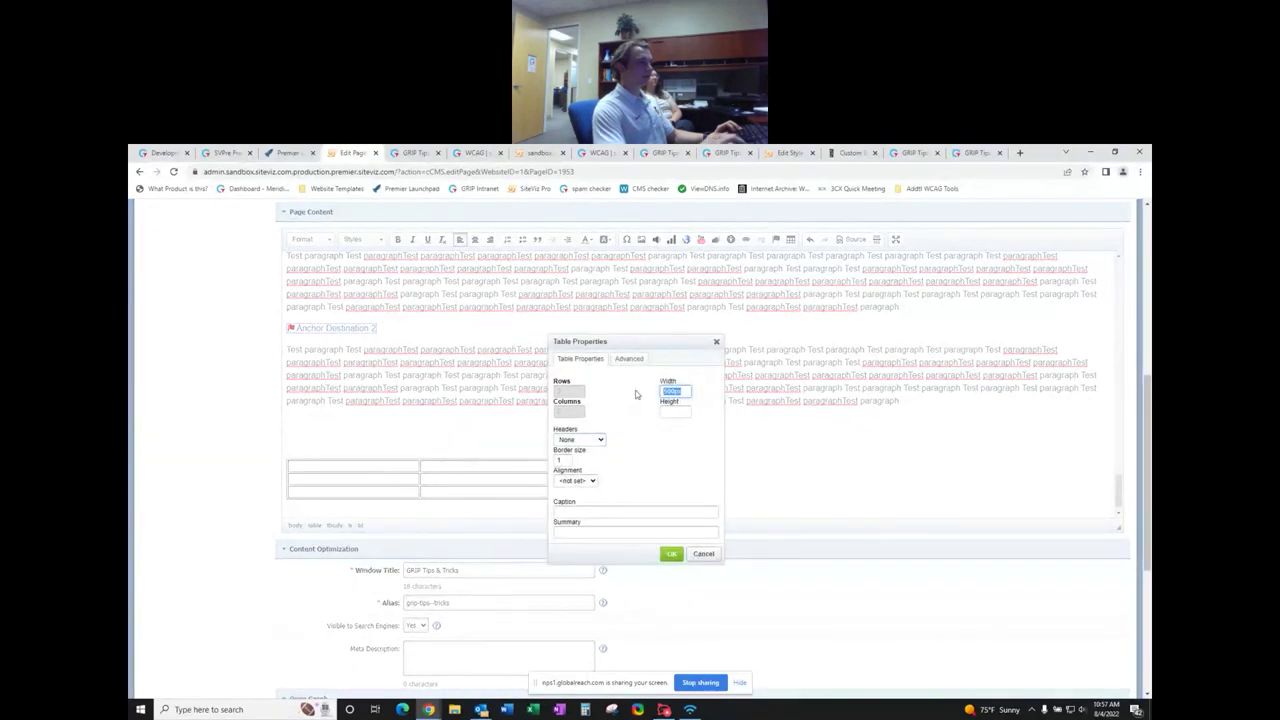
{"action": "type", "text": "50%"}
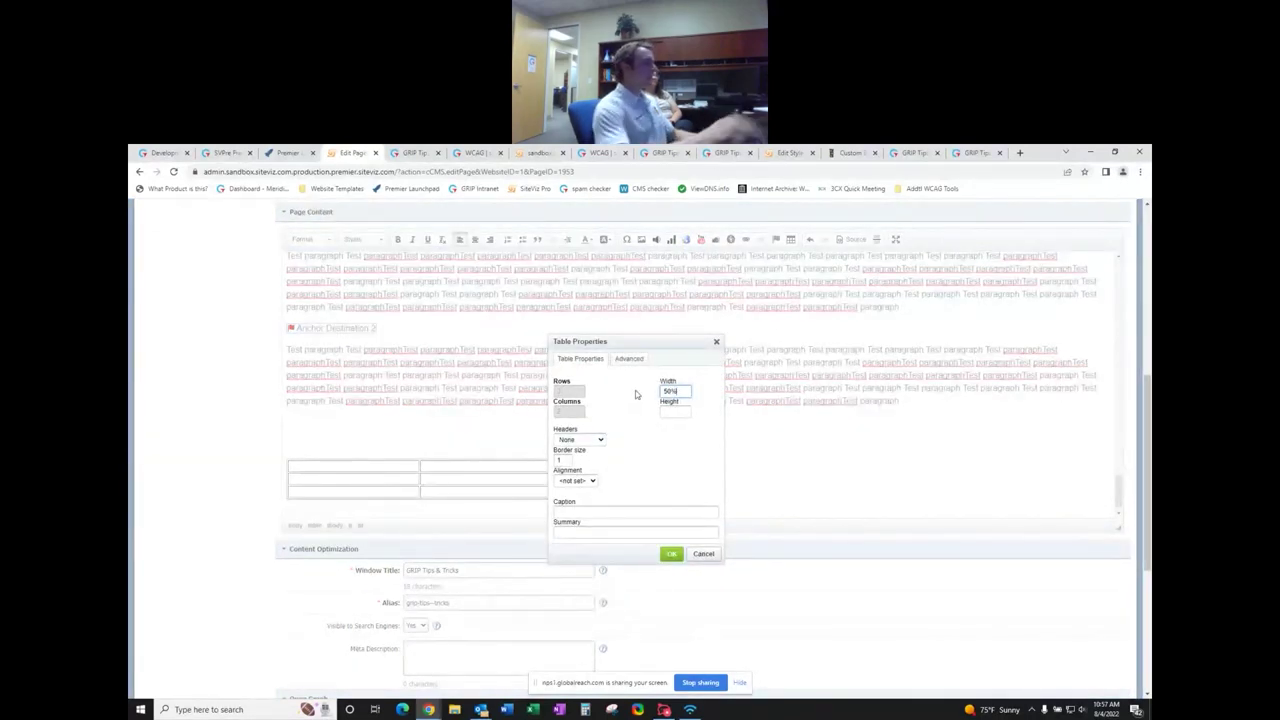
{"action": "left_click", "coordinate": [671, 553]}
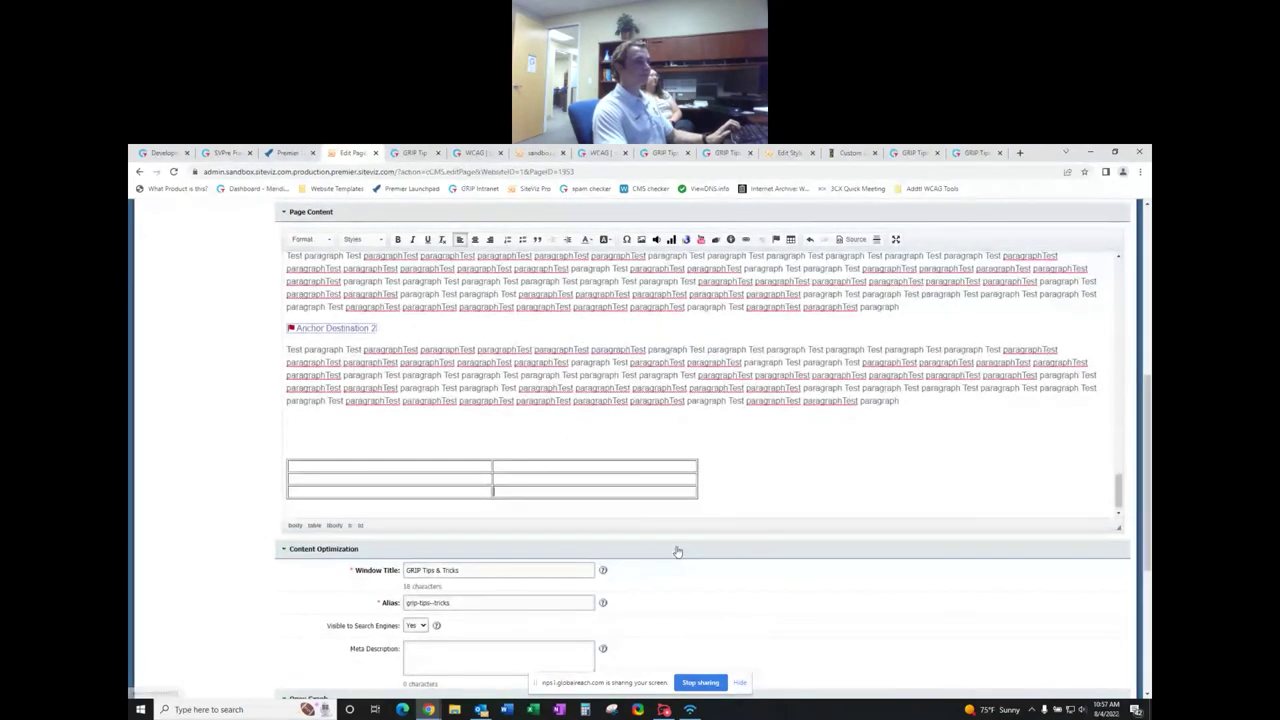
- Set the width of the table at the end of the page content to 75%
{"action": "right_click", "coordinate": [604, 490]}
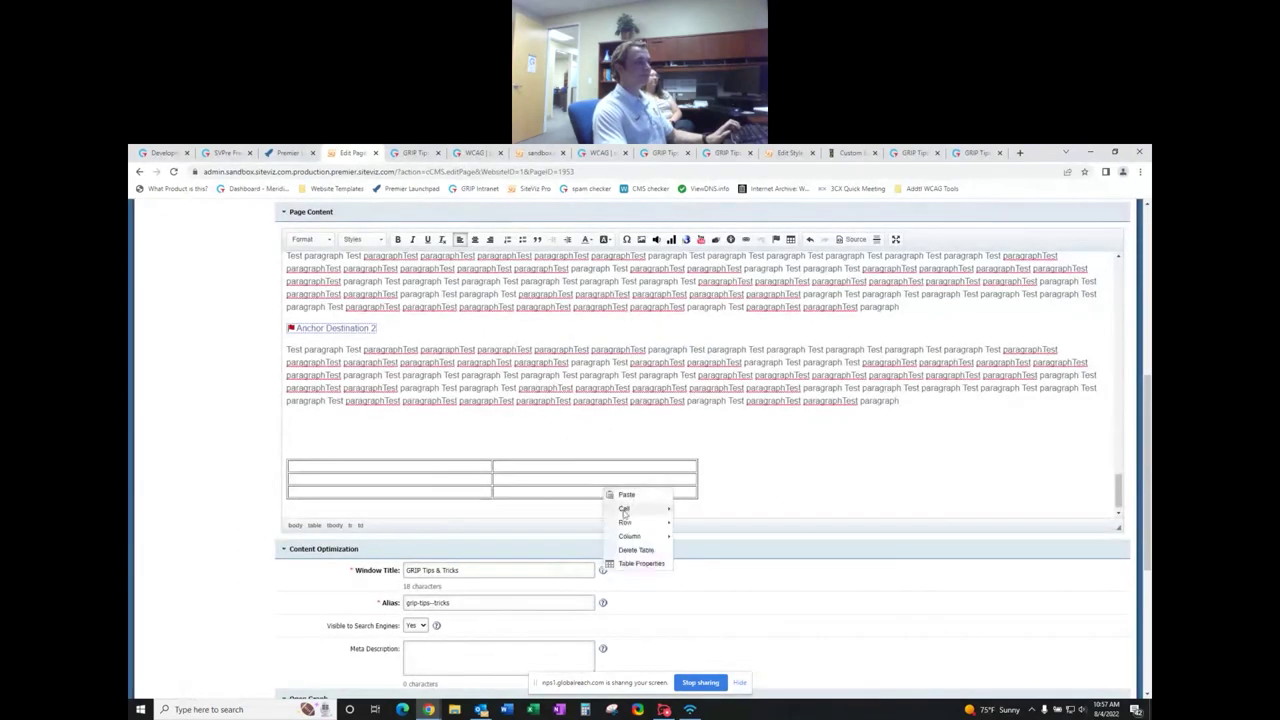
{"action": "left_click", "coordinate": [632, 563]}
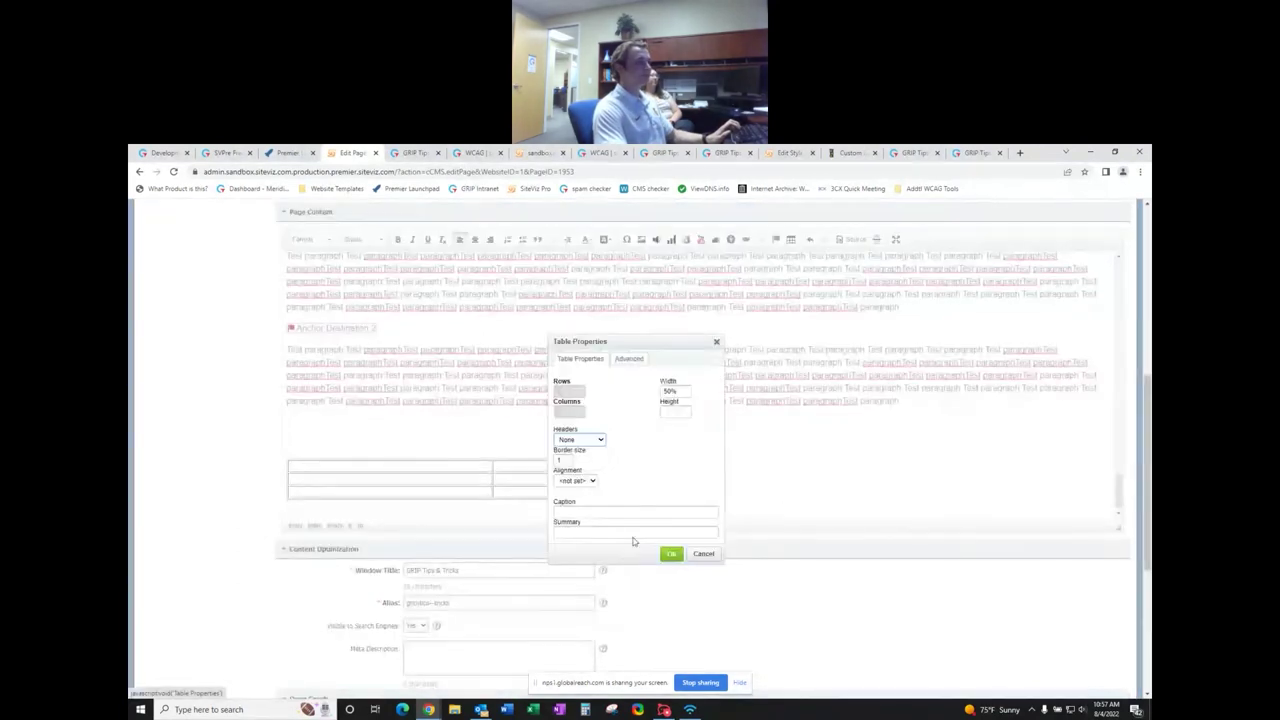
{"action": "double_click", "coordinate": [668, 391]}
{"action": "key", "text": "BackSpace"}
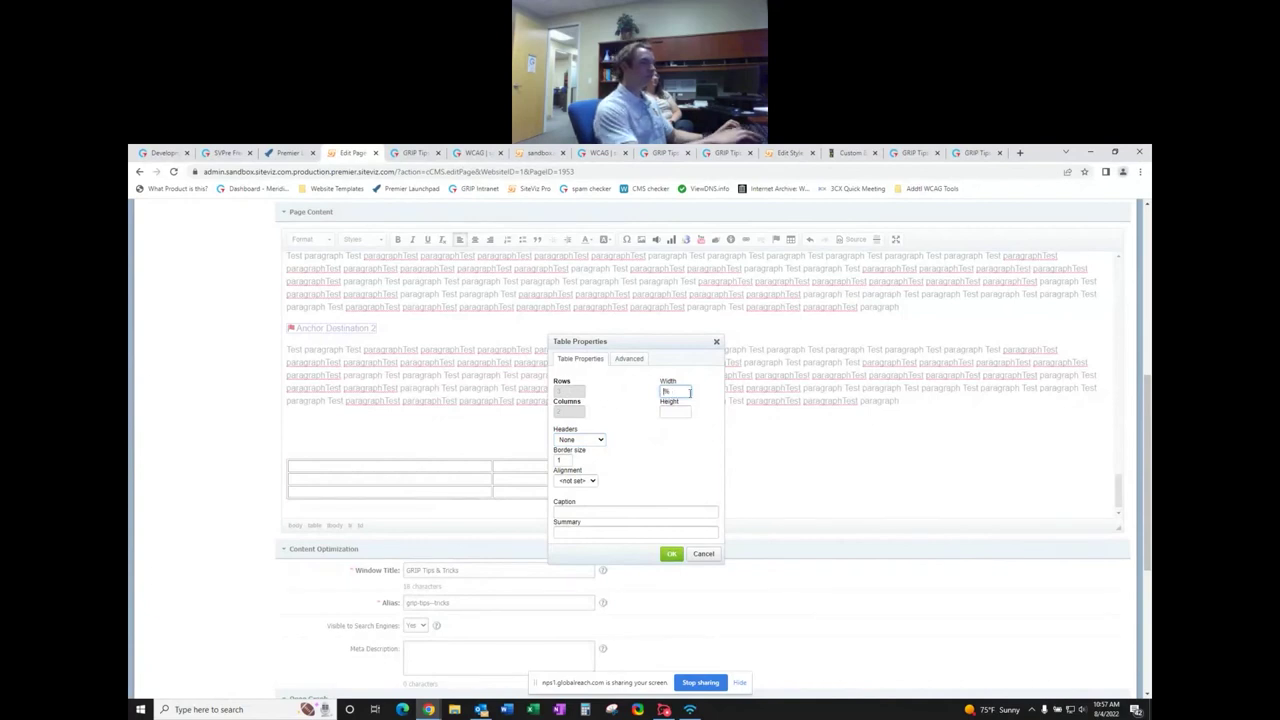
{"action": "type", "text": "75"}
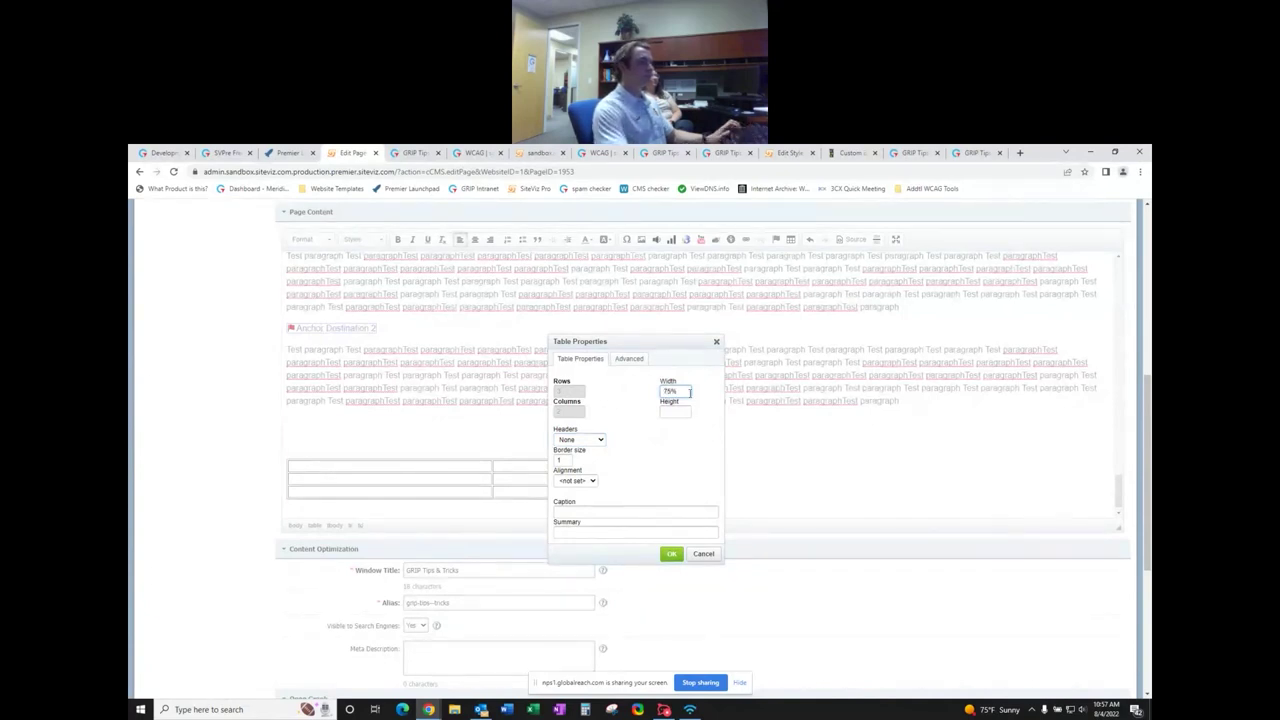
{"action": "left_click", "coordinate": [670, 555]}
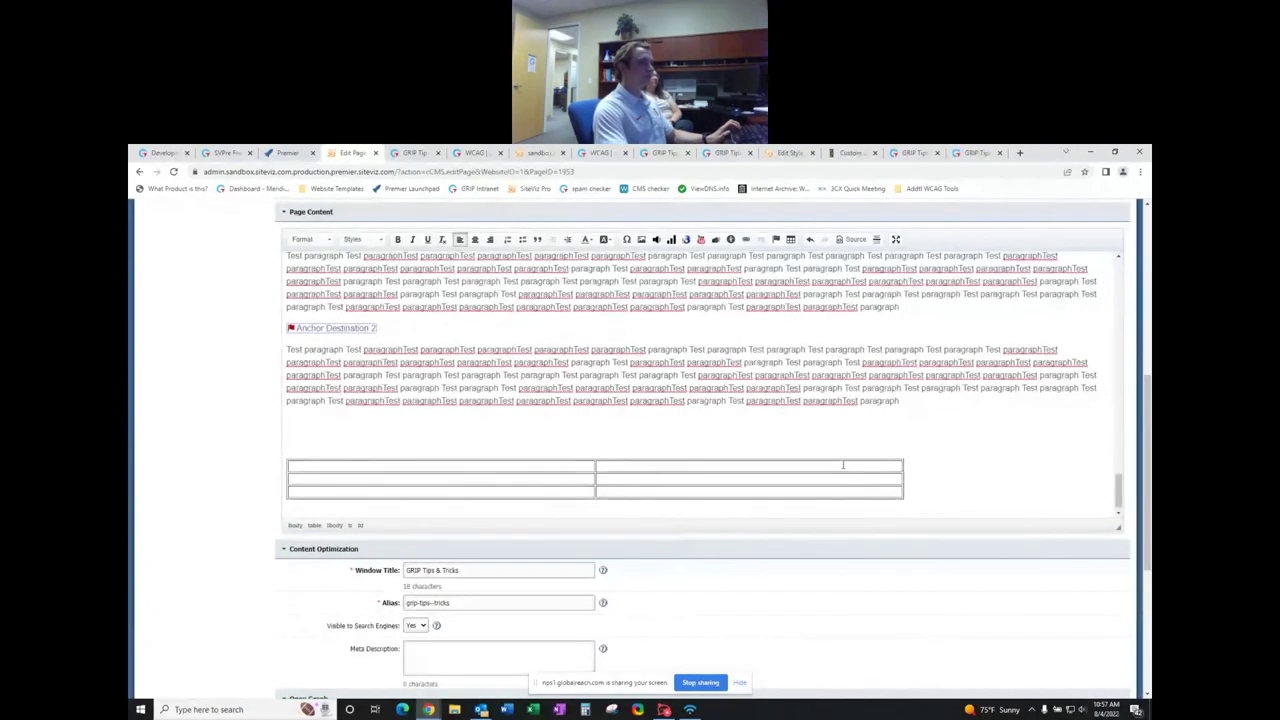
{"action": "left_click", "coordinate": [967, 485]}
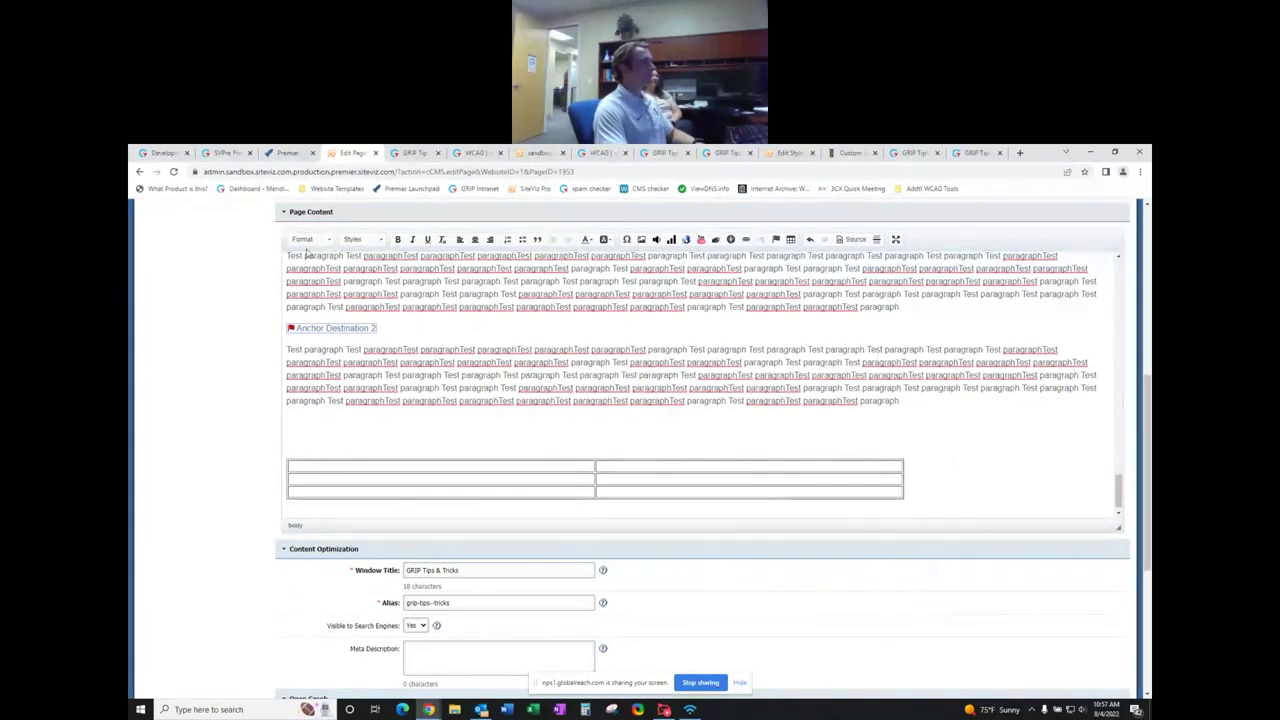
- Review the page content from the table back up to the anchor links under "Table of contents for anchor"
{"action": "scroll", "coordinate": [610, 451], "scroll_direction": "up", "scroll_amount": 8}
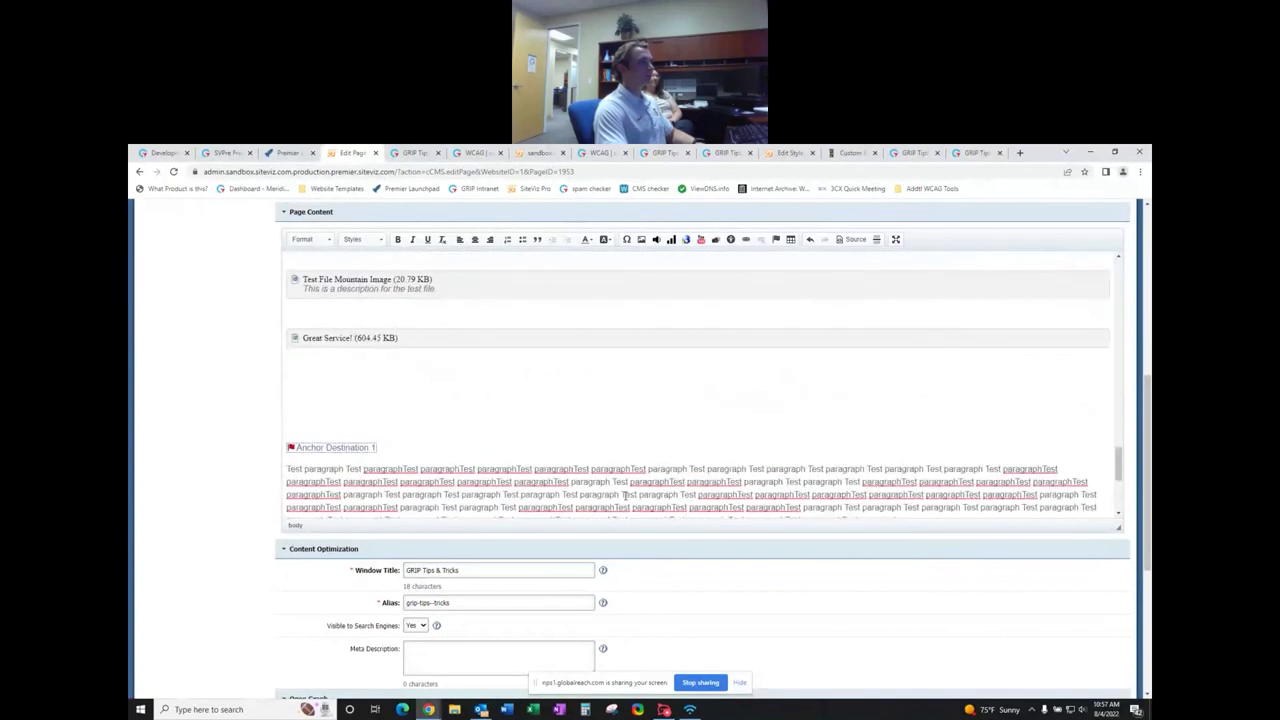
{"action": "scroll", "coordinate": [625, 496], "scroll_direction": "up", "scroll_amount": 5}
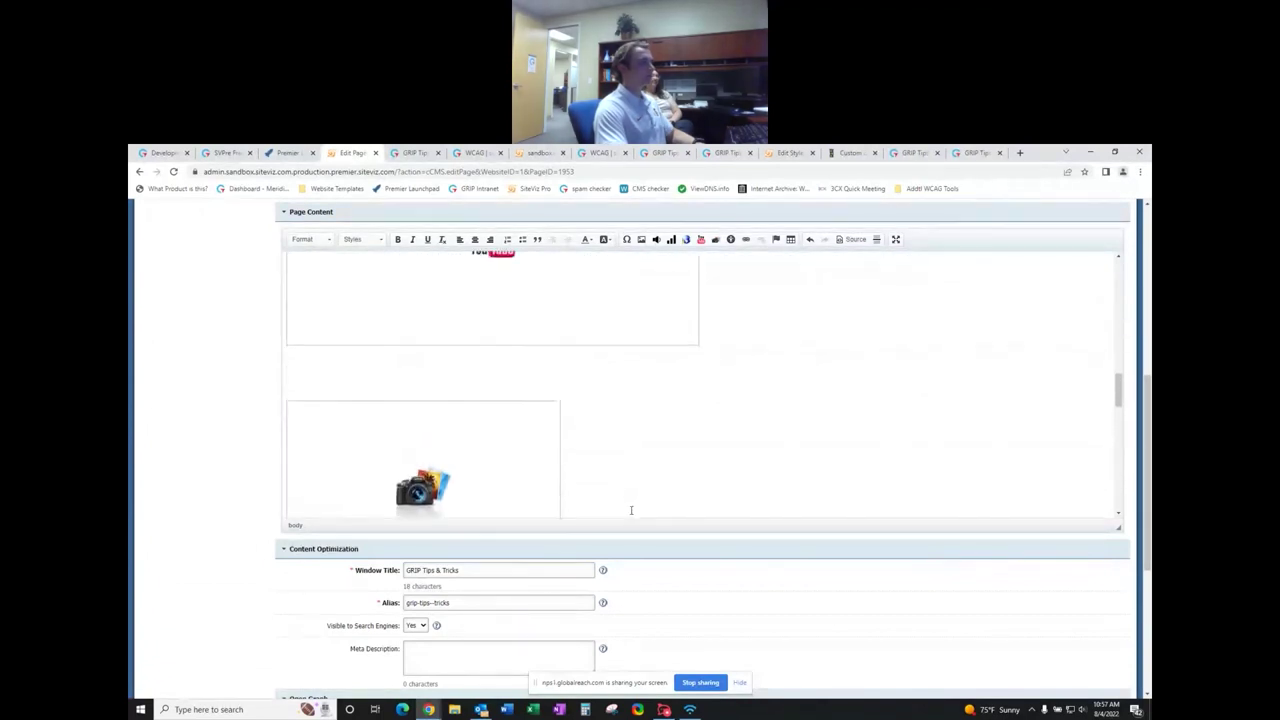
{"action": "scroll", "coordinate": [631, 515], "scroll_direction": "up", "scroll_amount": 6}
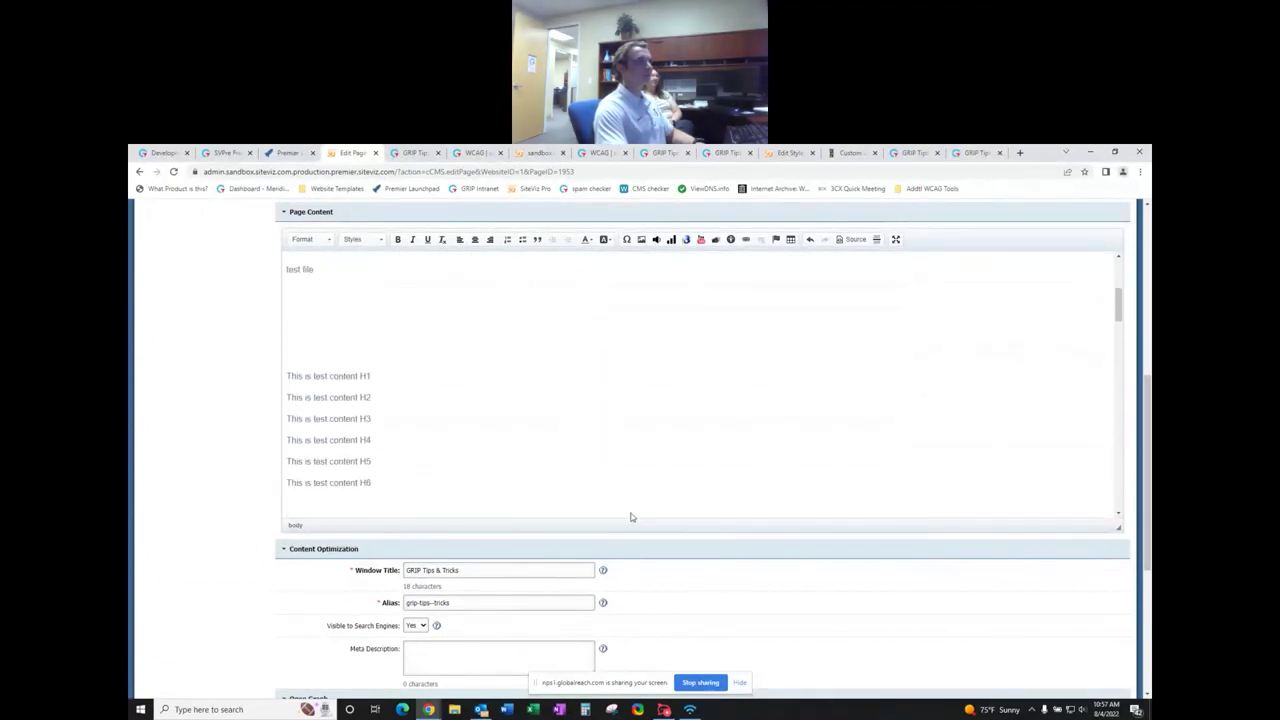
{"action": "scroll", "coordinate": [631, 510], "scroll_direction": "up", "scroll_amount": 3}
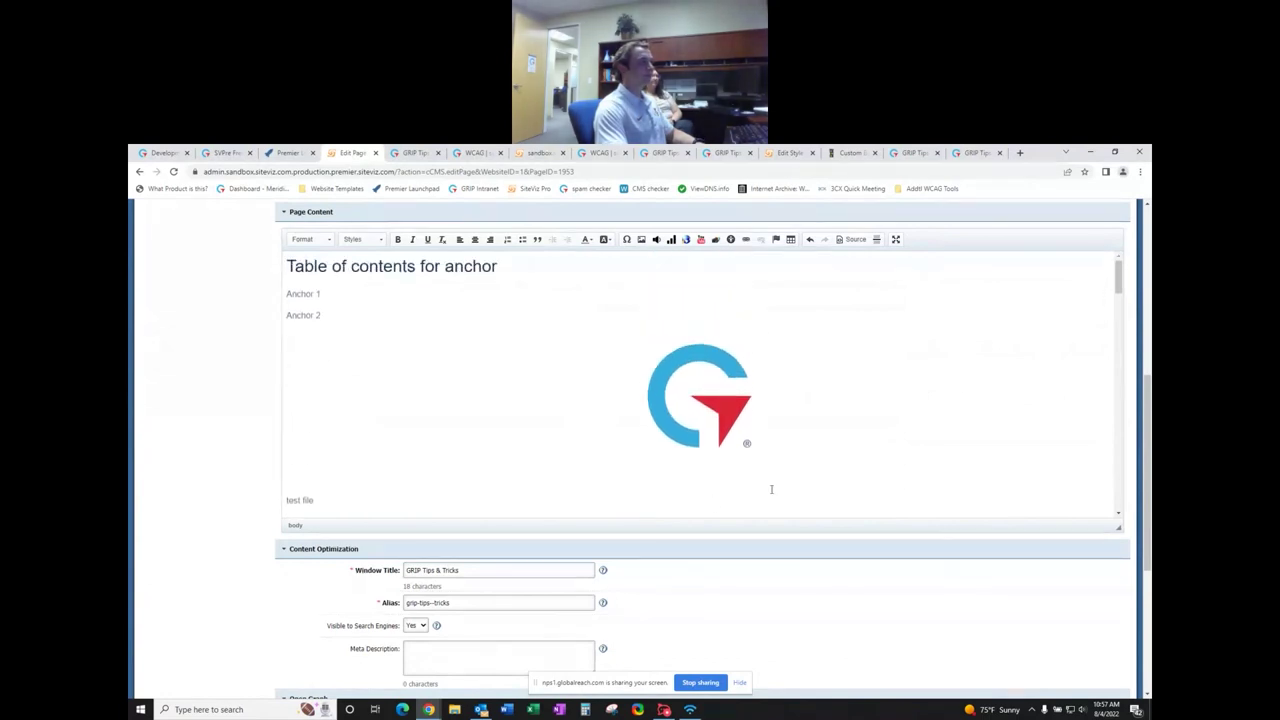
{"action": "left_click", "coordinate": [583, 267]}
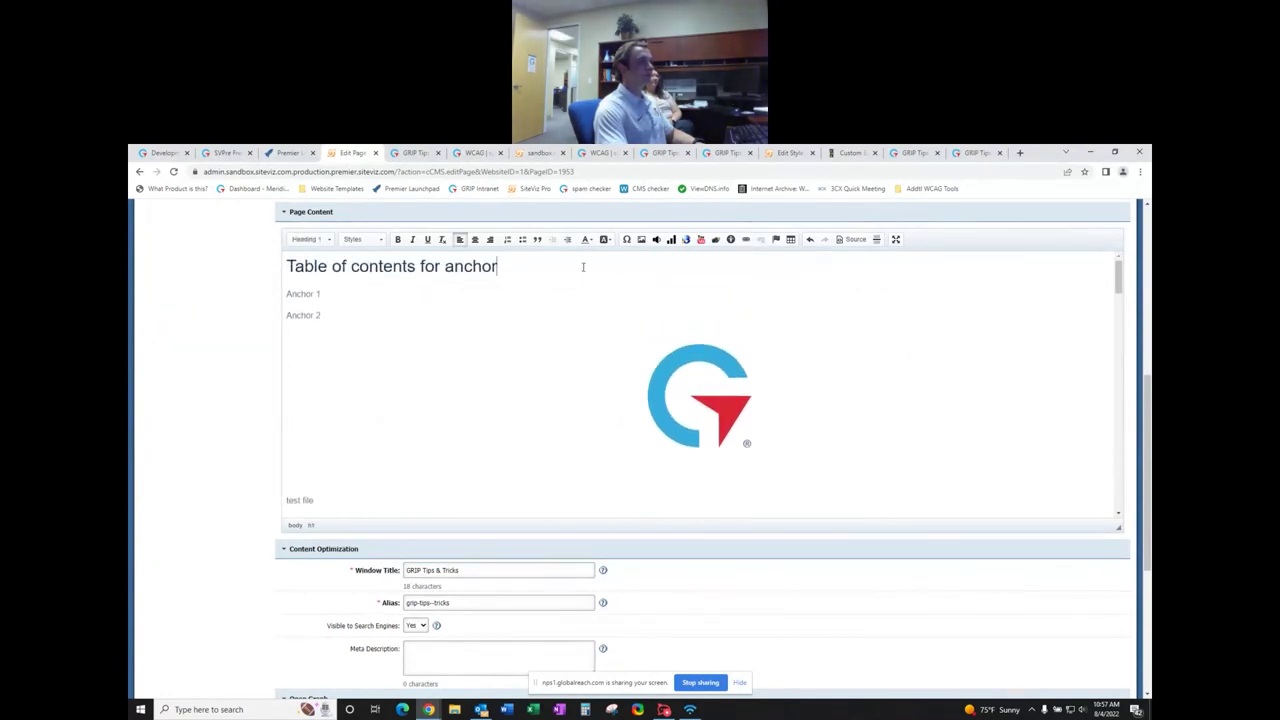
{"action": "left_click", "coordinate": [335, 313]}
{"action": "left_click", "coordinate": [335, 294]}
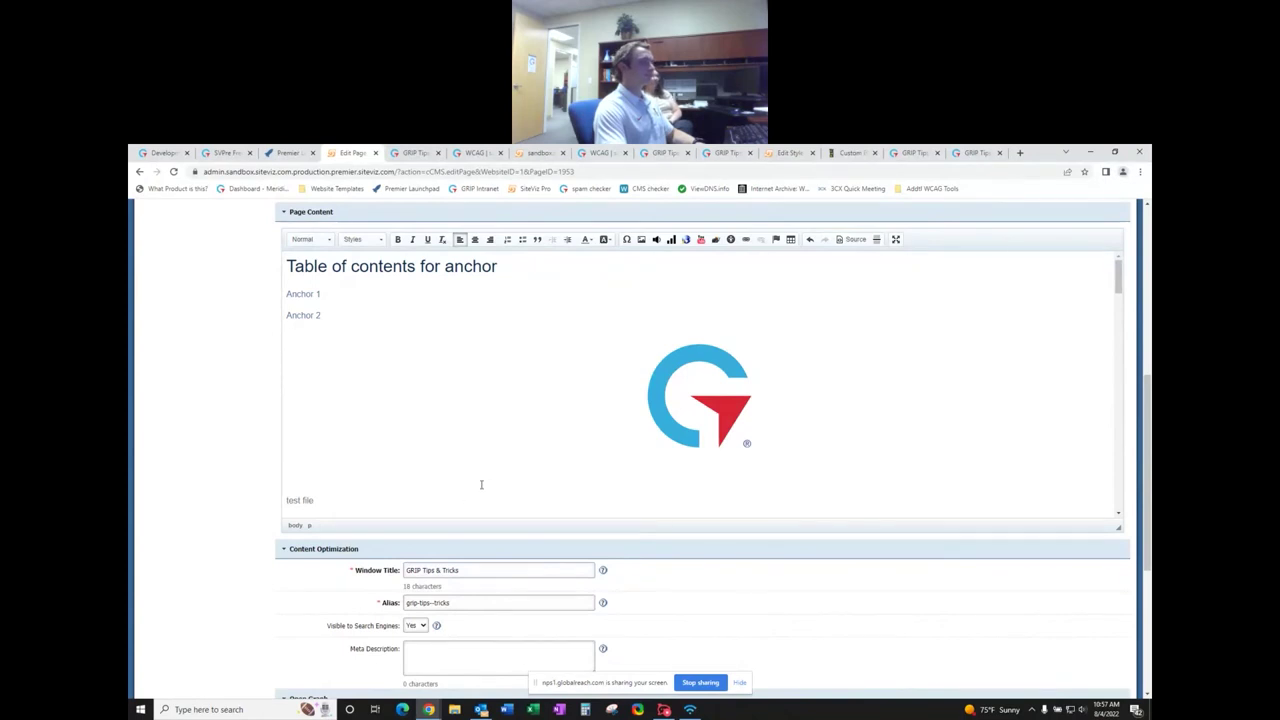
- Duplicate the Edit Page browser tab and open the Photo Editor tool in the copy
{"action": "scroll", "coordinate": [203, 586], "scroll_direction": "up", "scroll_amount": 5}
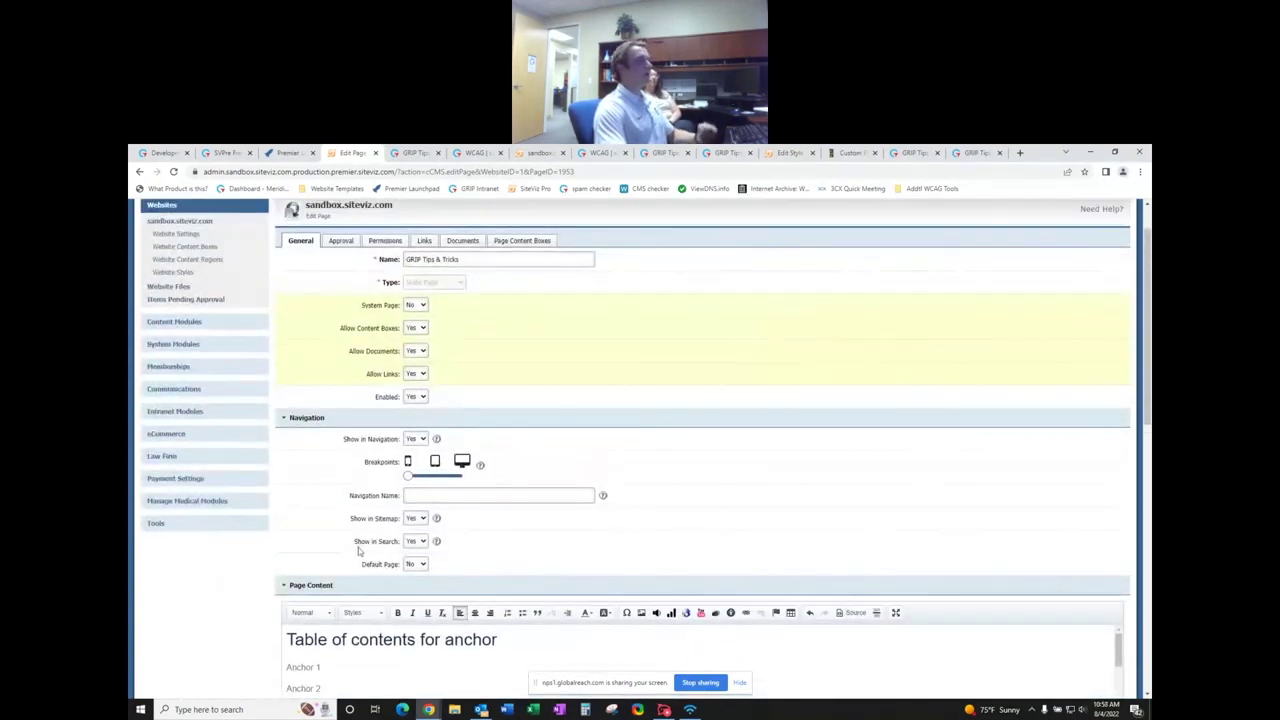
{"action": "left_click", "coordinate": [158, 523]}
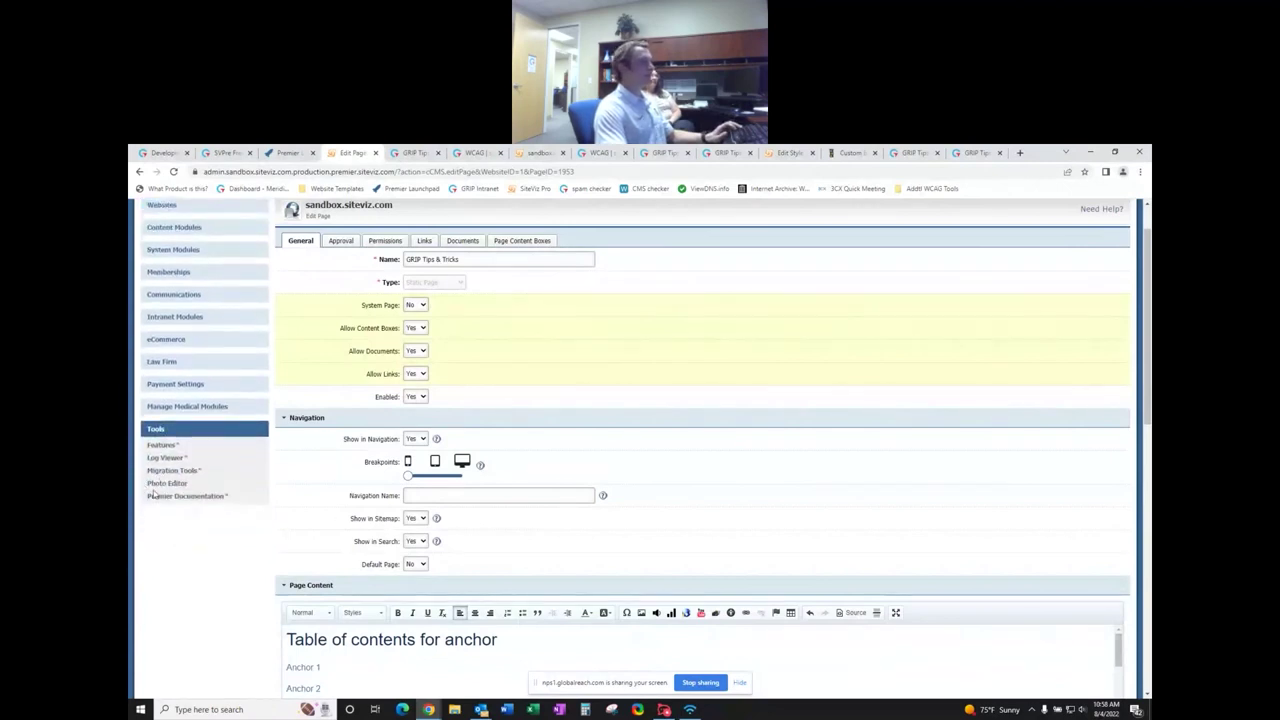
{"action": "right_click", "coordinate": [360, 157]}
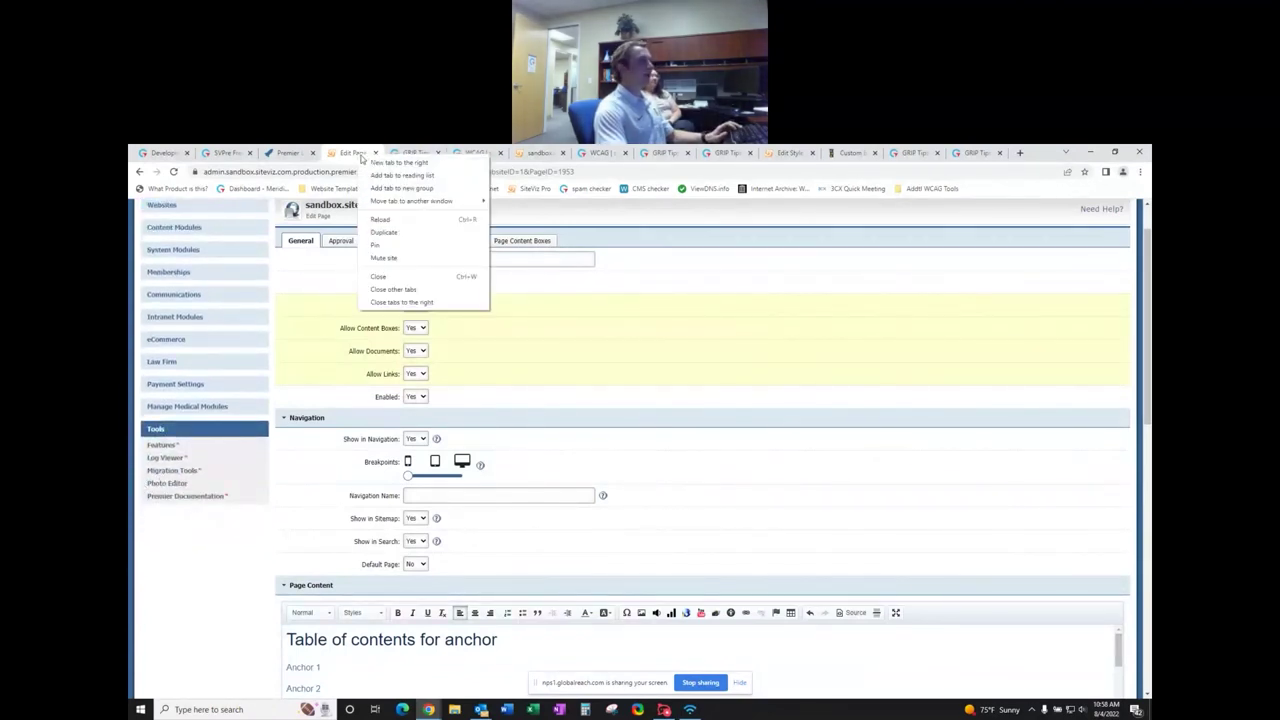
{"action": "left_click", "coordinate": [404, 240]}
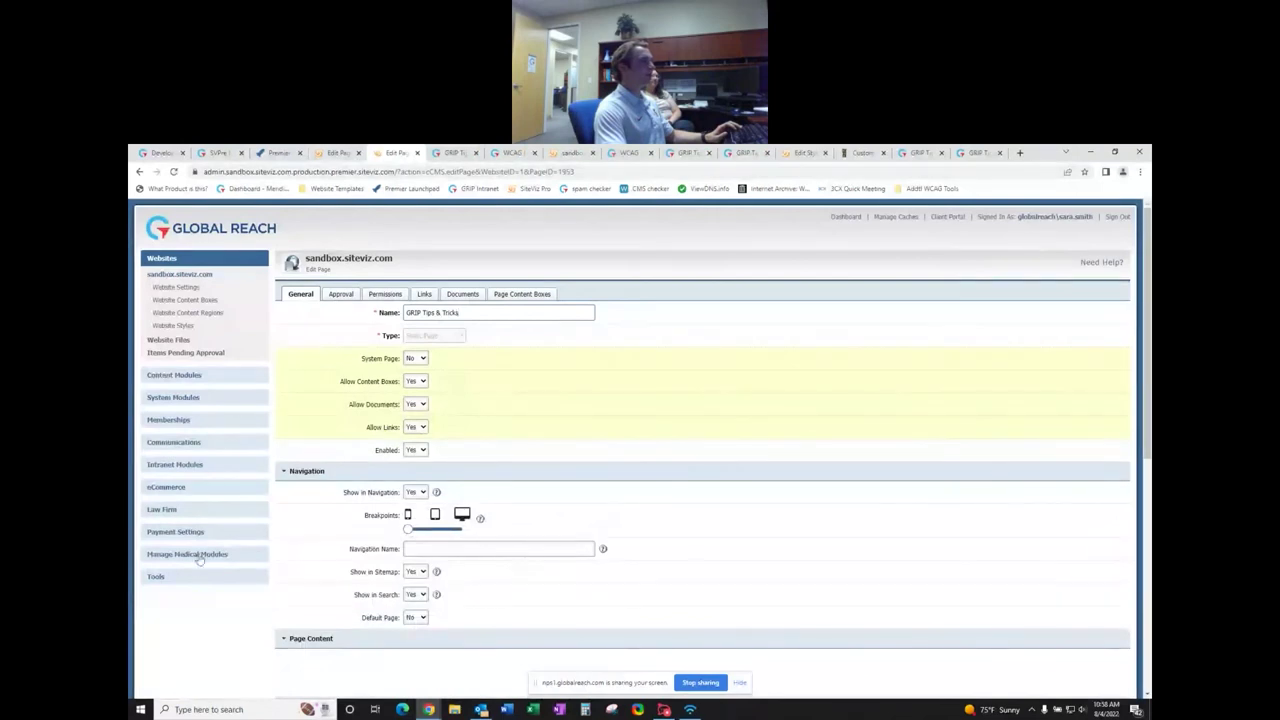
{"action": "left_click", "coordinate": [164, 558]}
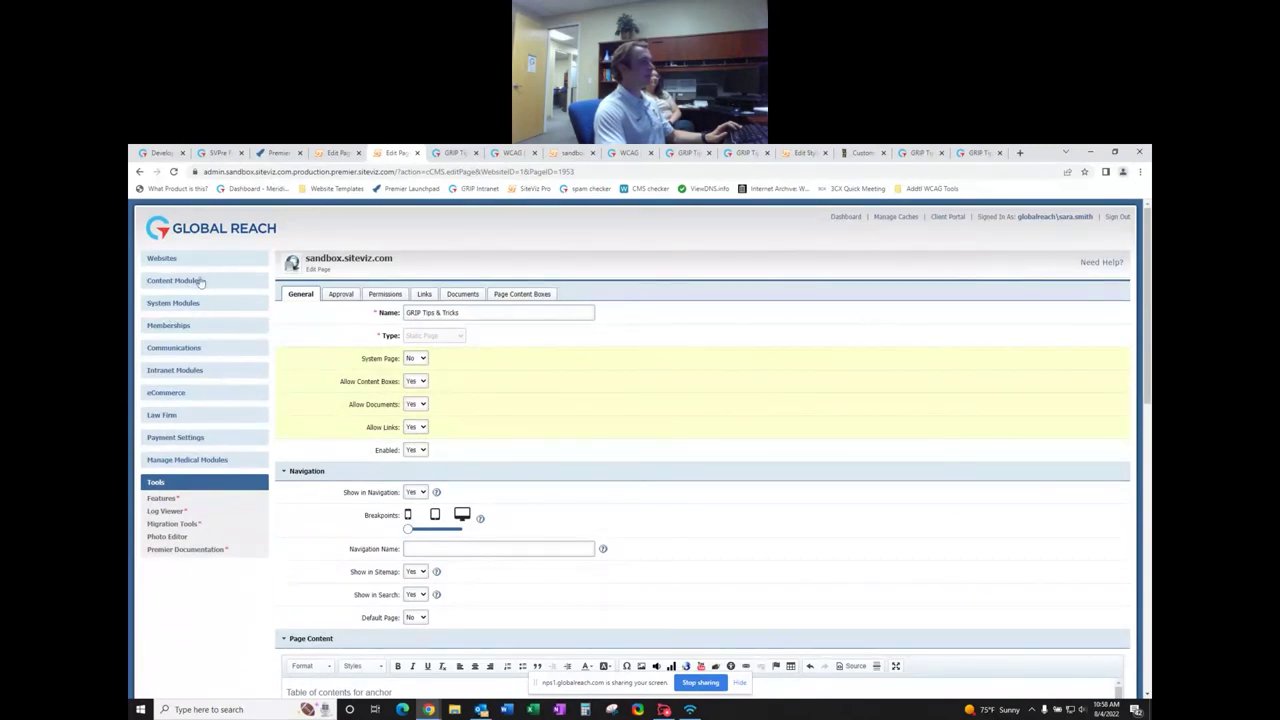
{"action": "left_click", "coordinate": [166, 537]}
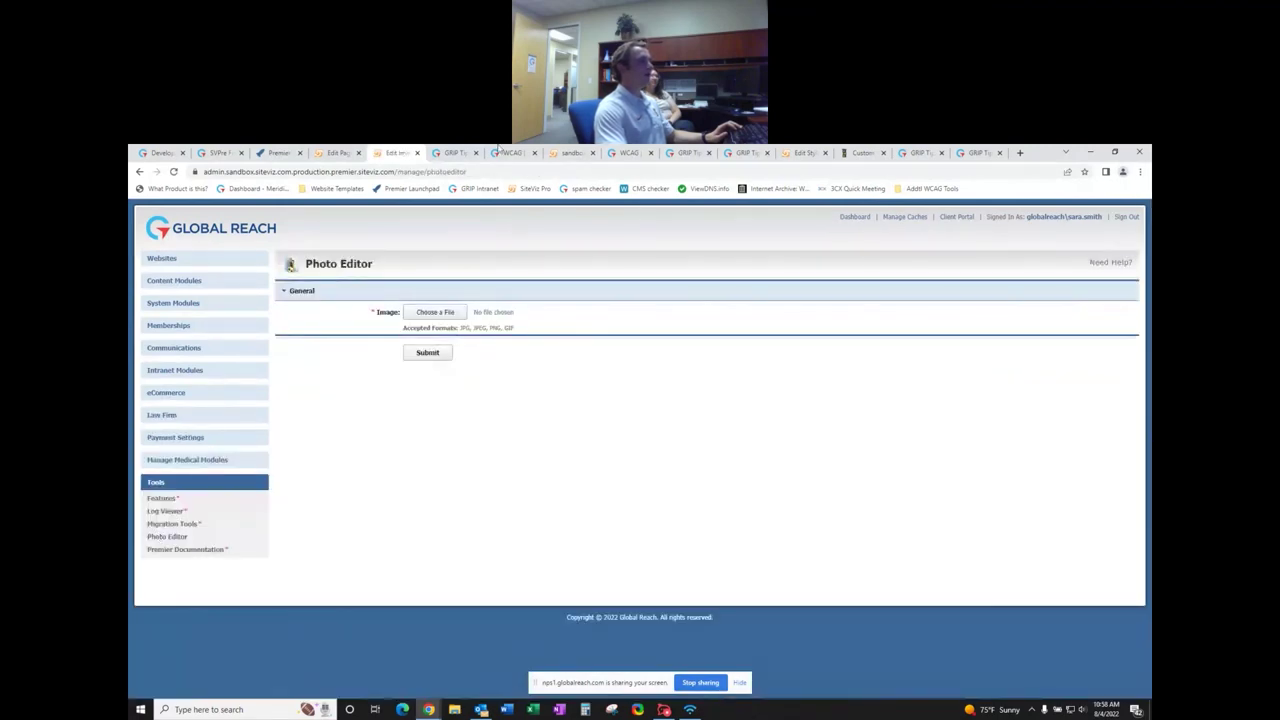
{"action": "left_click", "coordinate": [435, 312]}
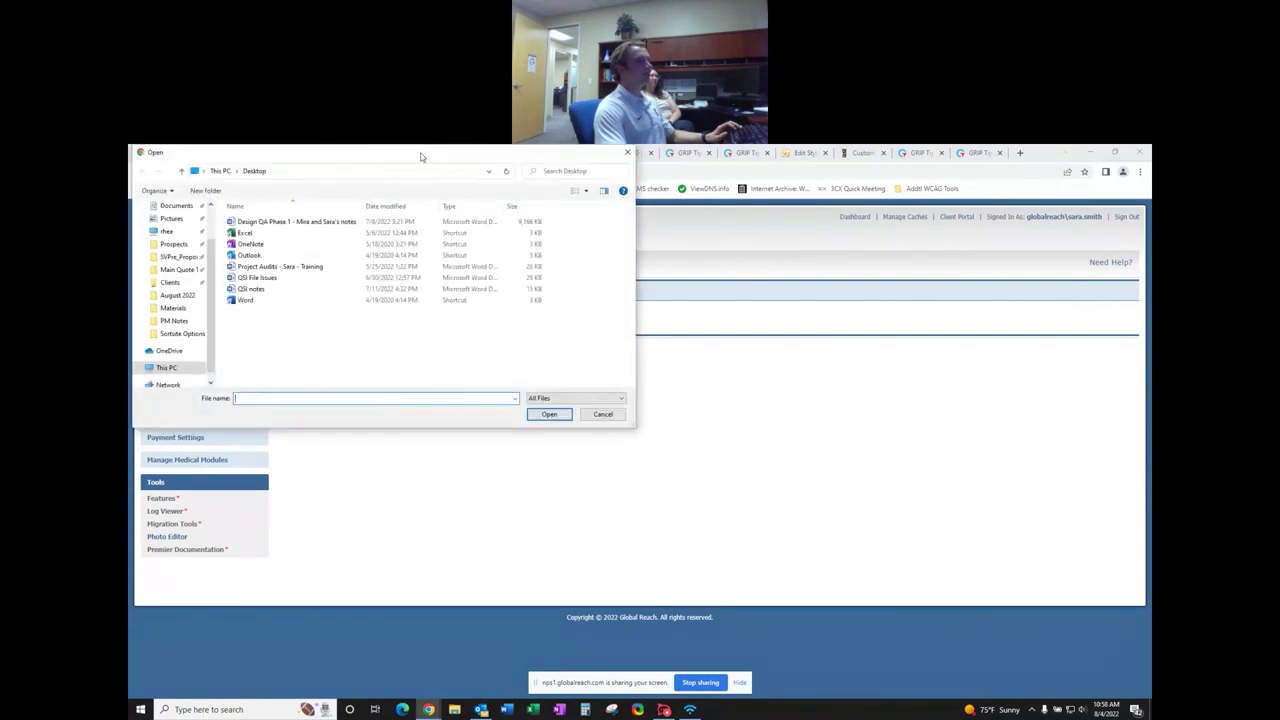
{"action": "left_click_drag", "start_coordinate": [421, 157], "coordinate": [274, 391]}
{"action": "key", "text": "Escape"}
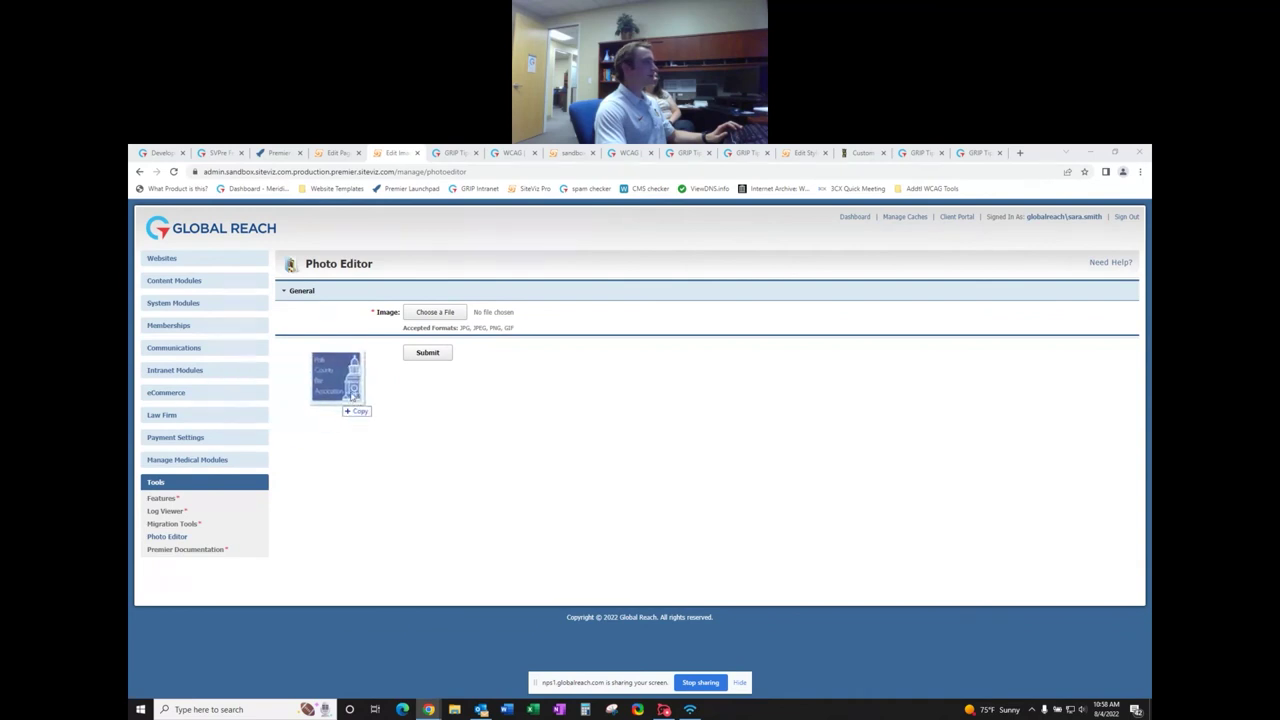
- Load the Polk County Bar Association logo JPG into the Photo Editor and submit it for editing
{"action": "left_click_drag", "start_coordinate": [341, 418], "coordinate": [428, 313]}
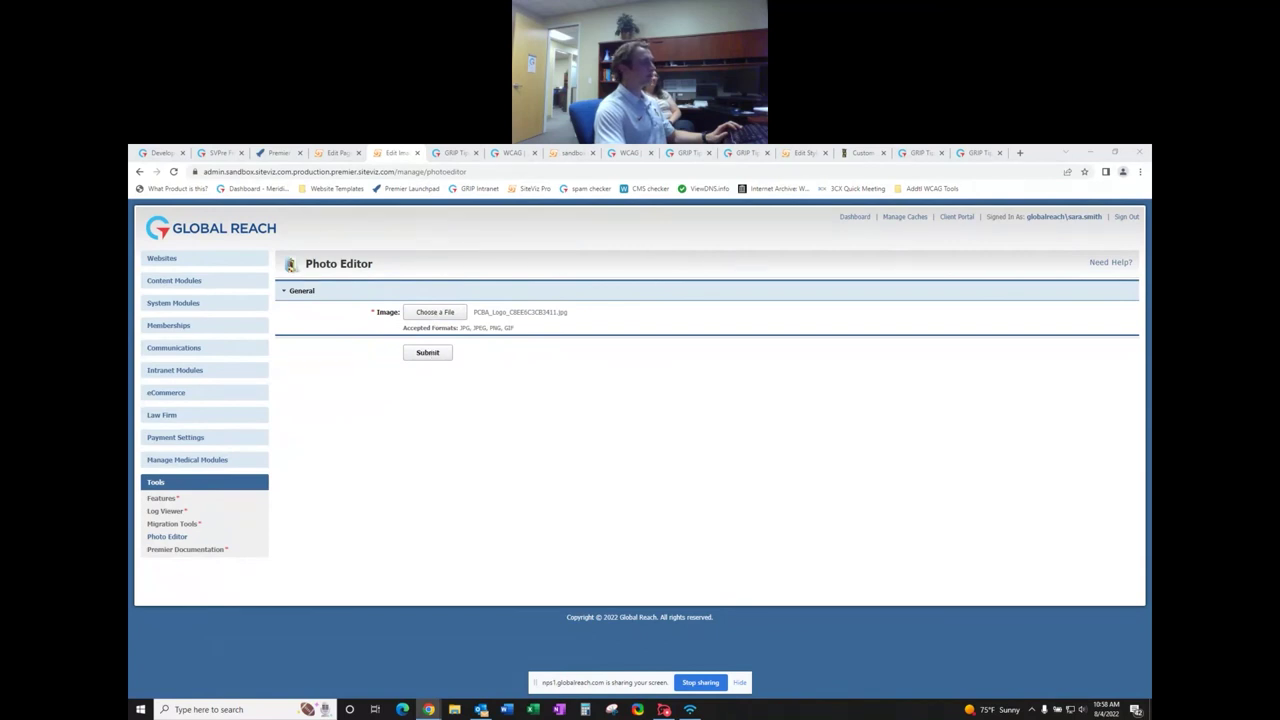
{"action": "left_click", "coordinate": [672, 242]}
{"action": "left_click", "coordinate": [428, 350]}
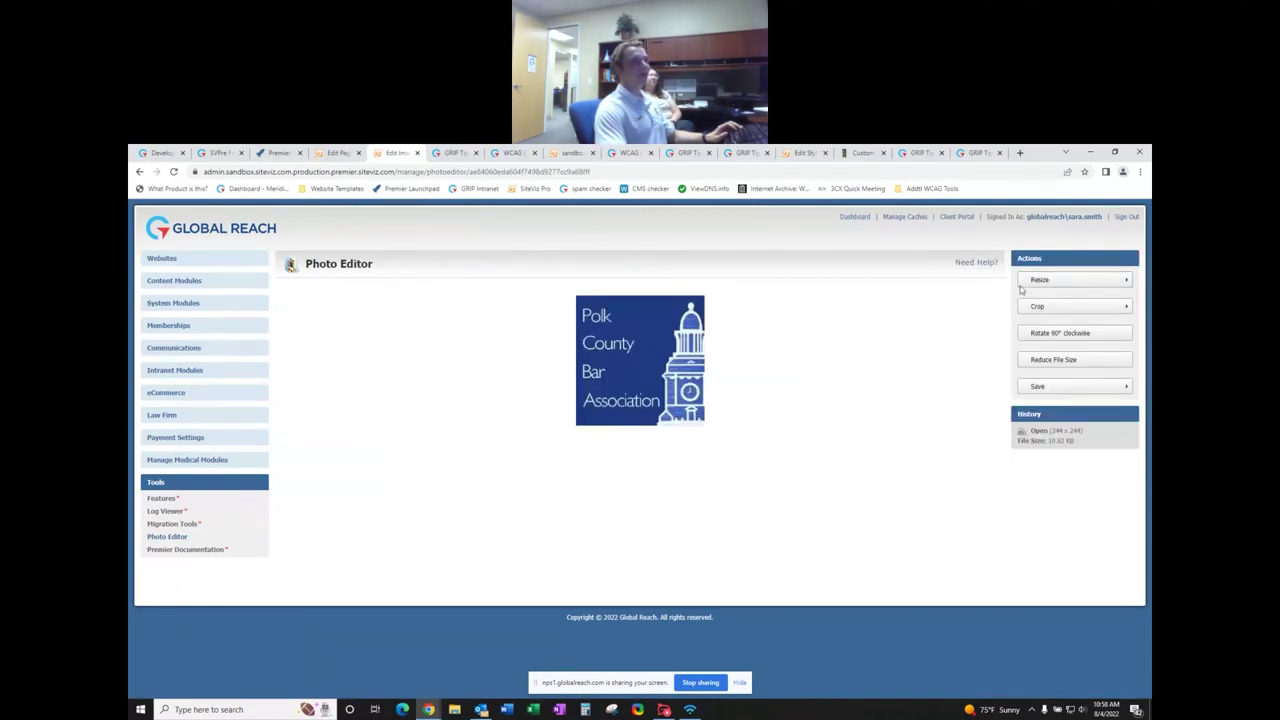
- Resize the logo to 500 x 500 and reopen the resize settings
{"action": "left_click", "coordinate": [1078, 281]}
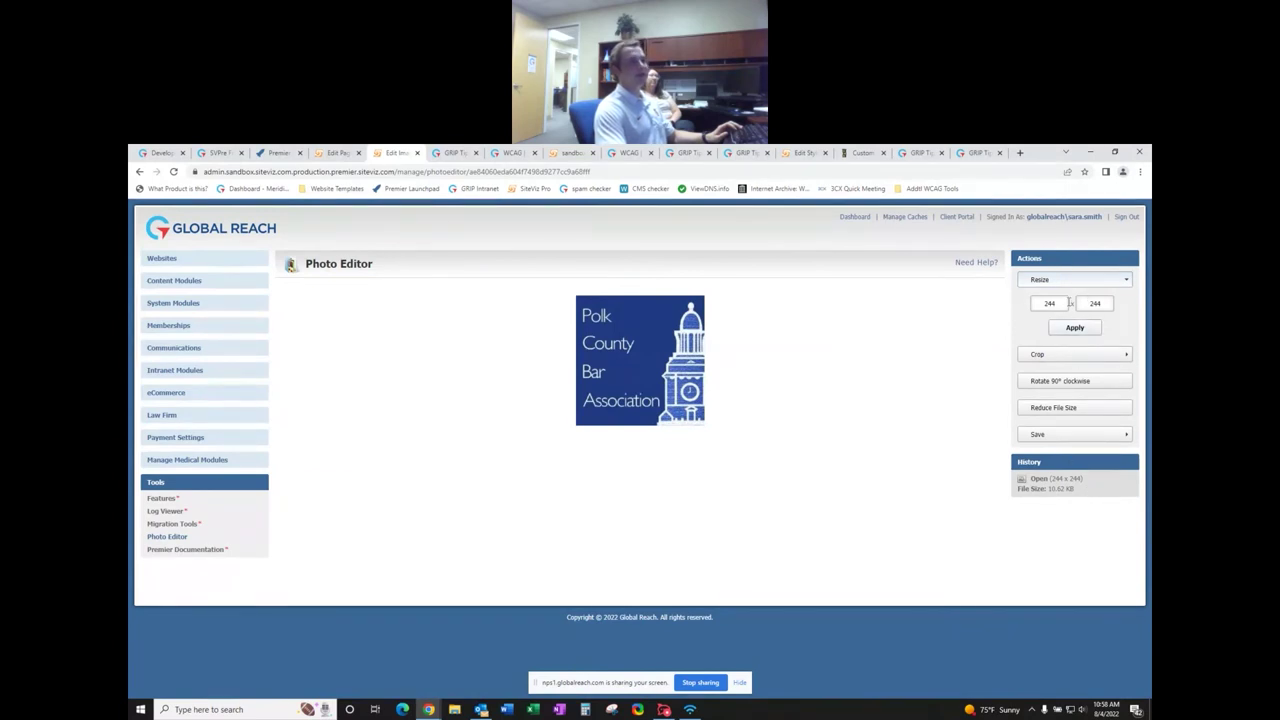
{"action": "double_click", "coordinate": [1063, 302]}
{"action": "type", "text": "50"}
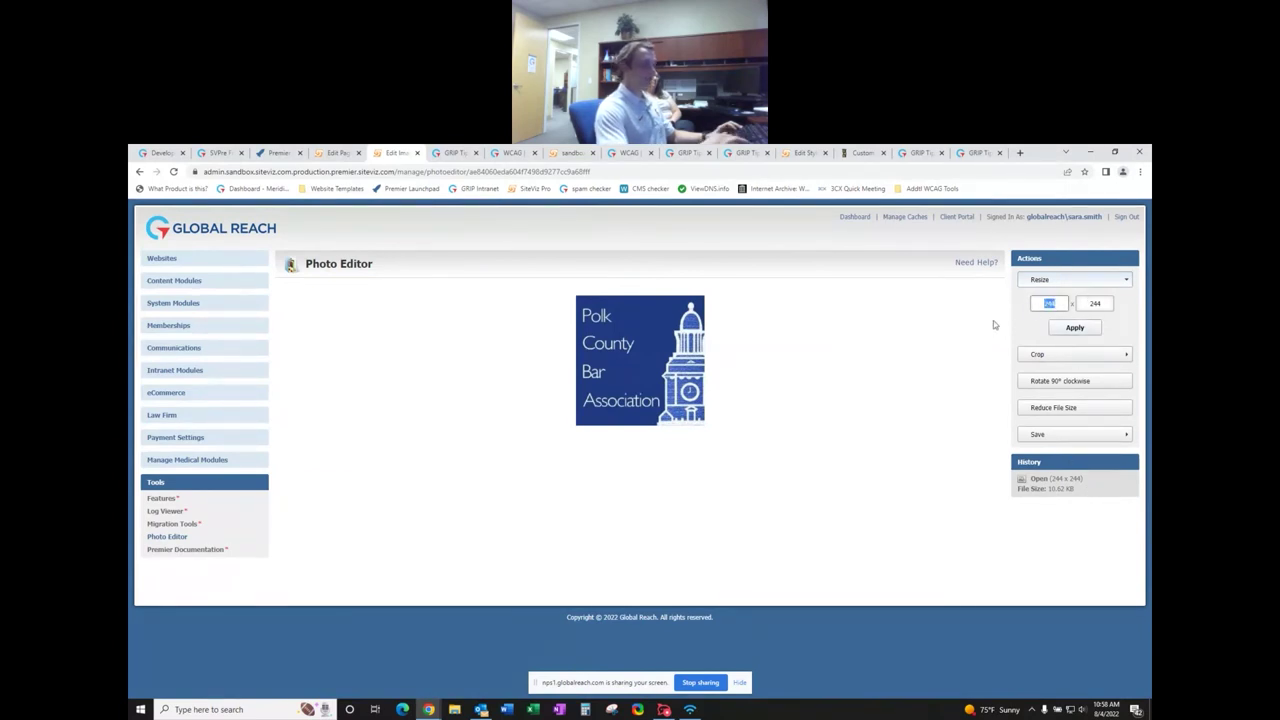
{"action": "type", "text": "0"}
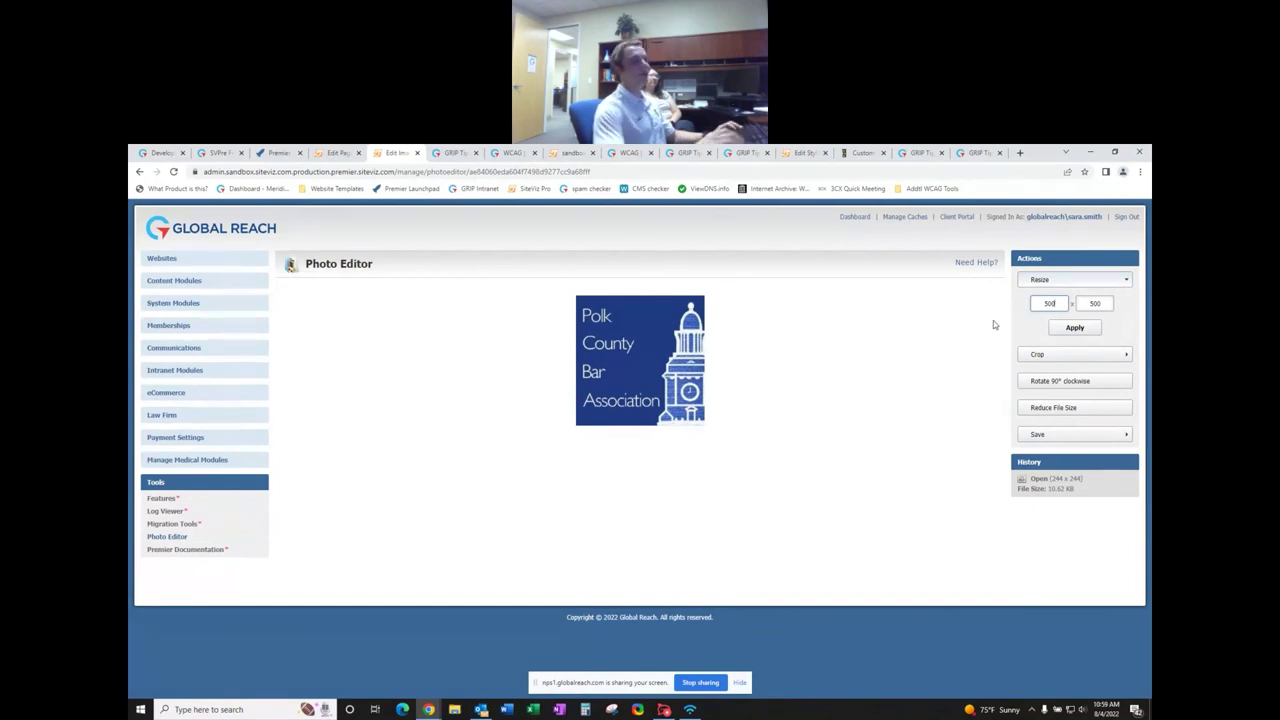
{"action": "left_click", "coordinate": [1075, 327]}
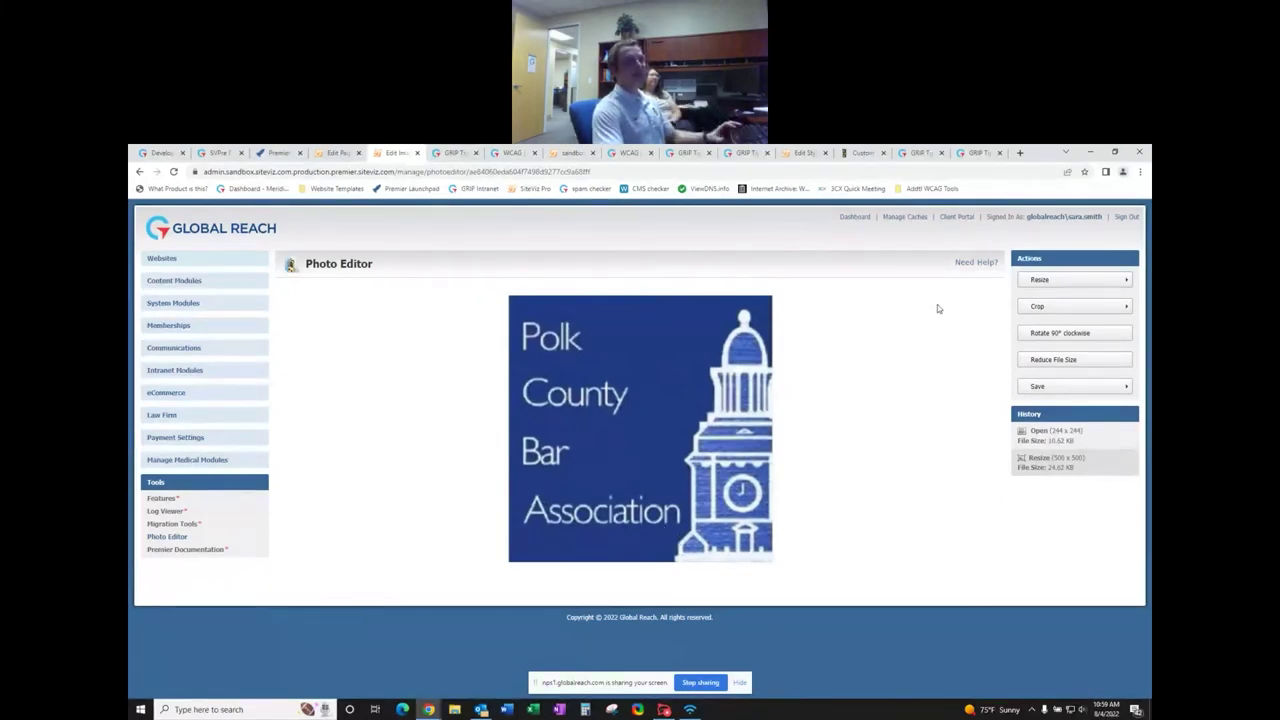
{"action": "left_click", "coordinate": [1036, 279]}
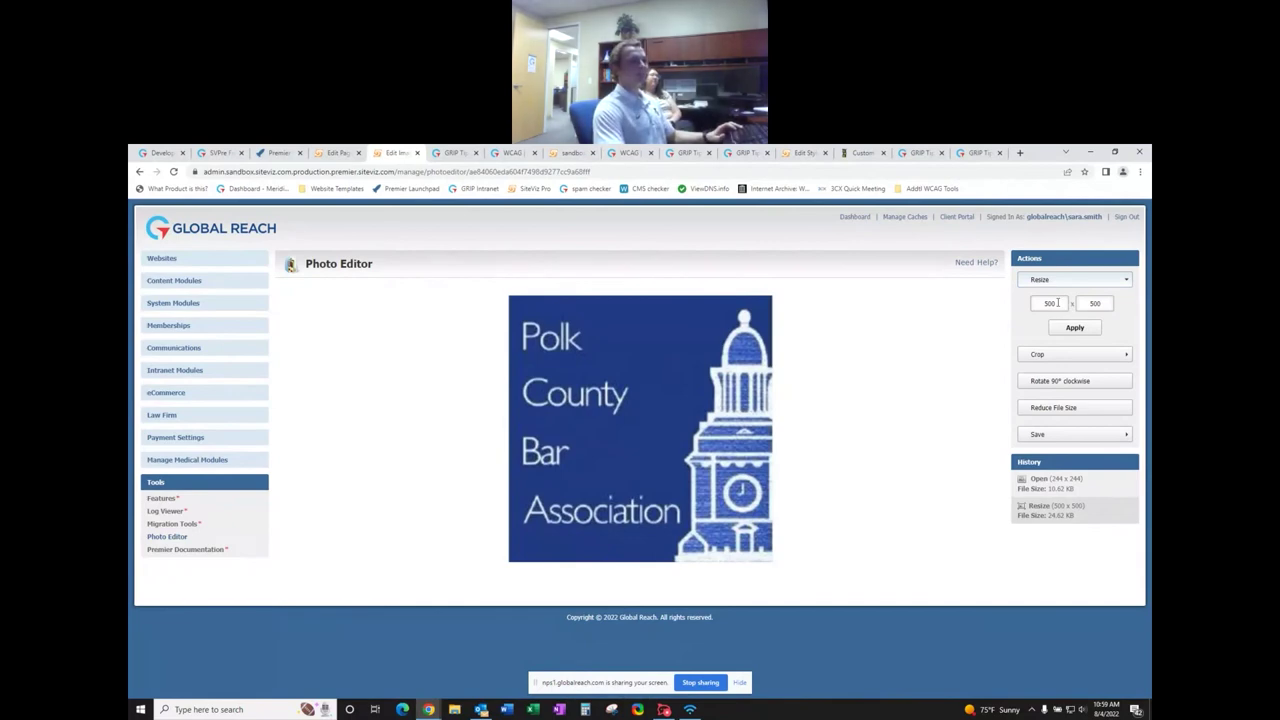
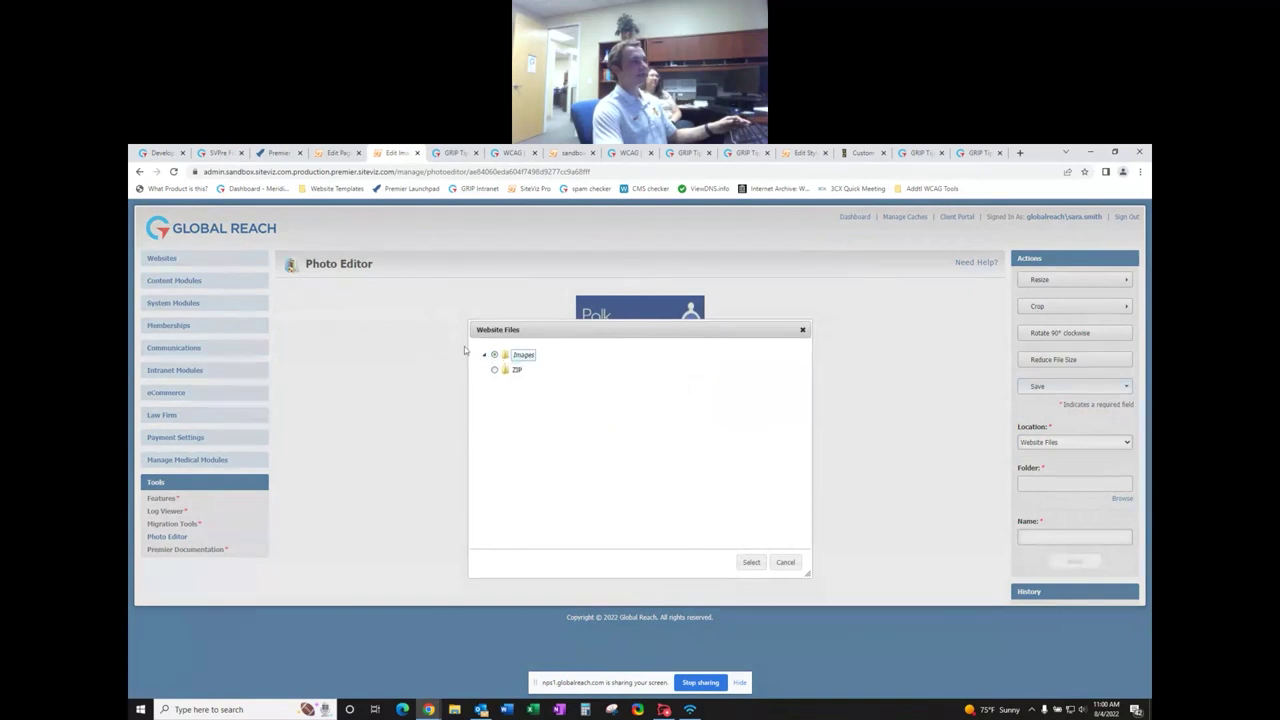
- Choose the Website Files folder for saving the logo and activate the file name entry
{"action": "left_click", "coordinate": [751, 562]}
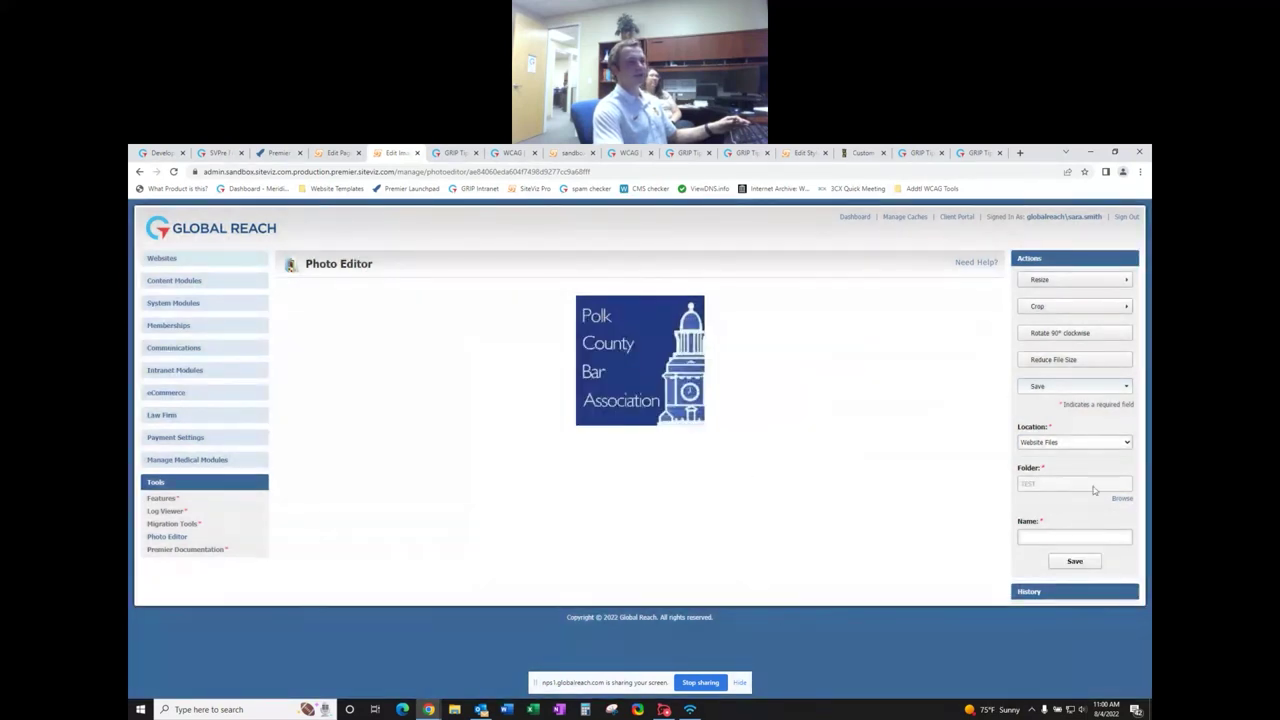
{"action": "left_click", "coordinate": [1057, 535]}
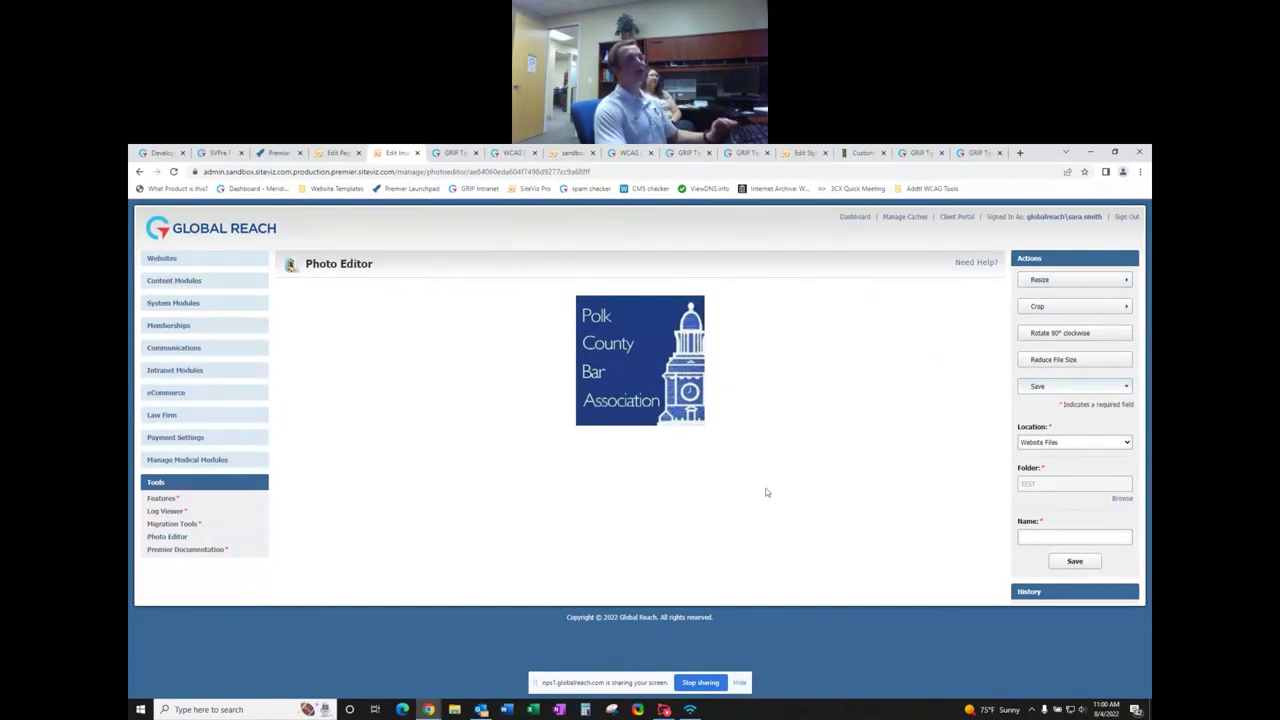
- Reopen the logo's resize settings and inspect the width and height values without applying a change
{"action": "left_click", "coordinate": [1058, 281]}
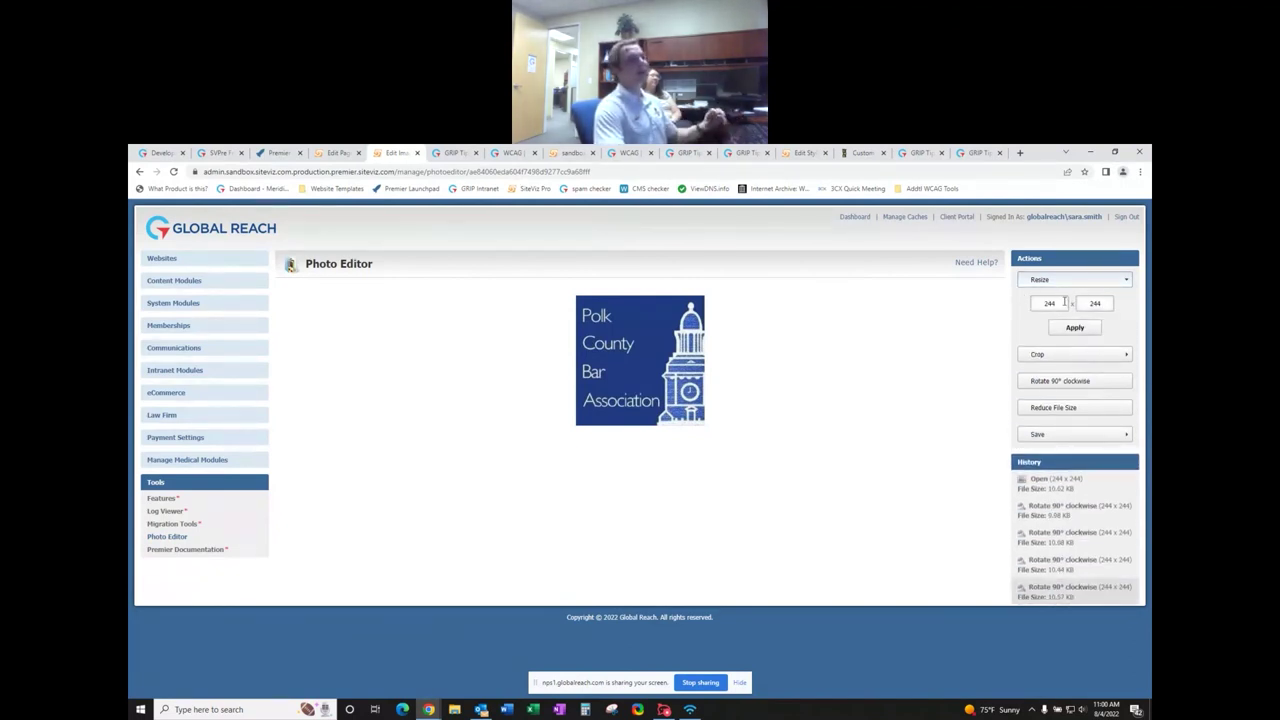
{"action": "mouse_move", "coordinate": [1065, 302]}
{"action": "left_mouse_down"}
{"action": "mouse_move", "coordinate": [1046, 303]}
{"action": "mouse_move", "coordinate": [1080, 305]}
{"action": "left_mouse_up"}
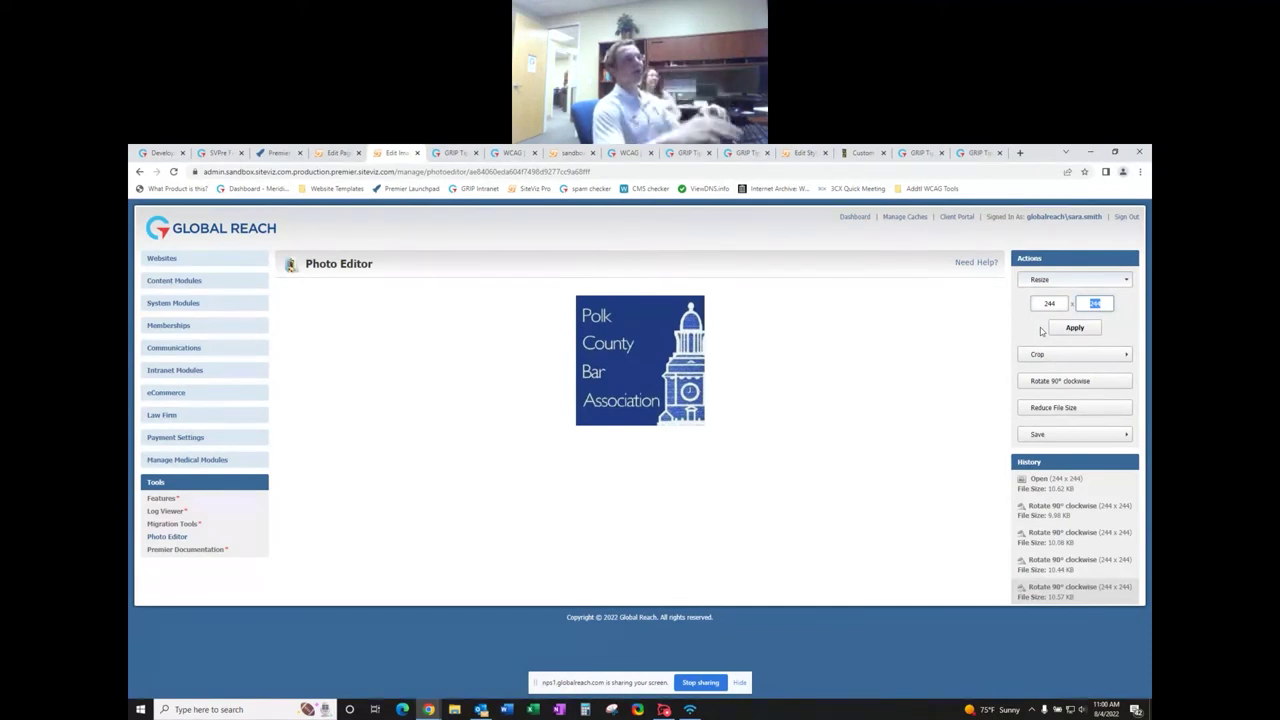
{"action": "left_click", "coordinate": [1041, 330]}
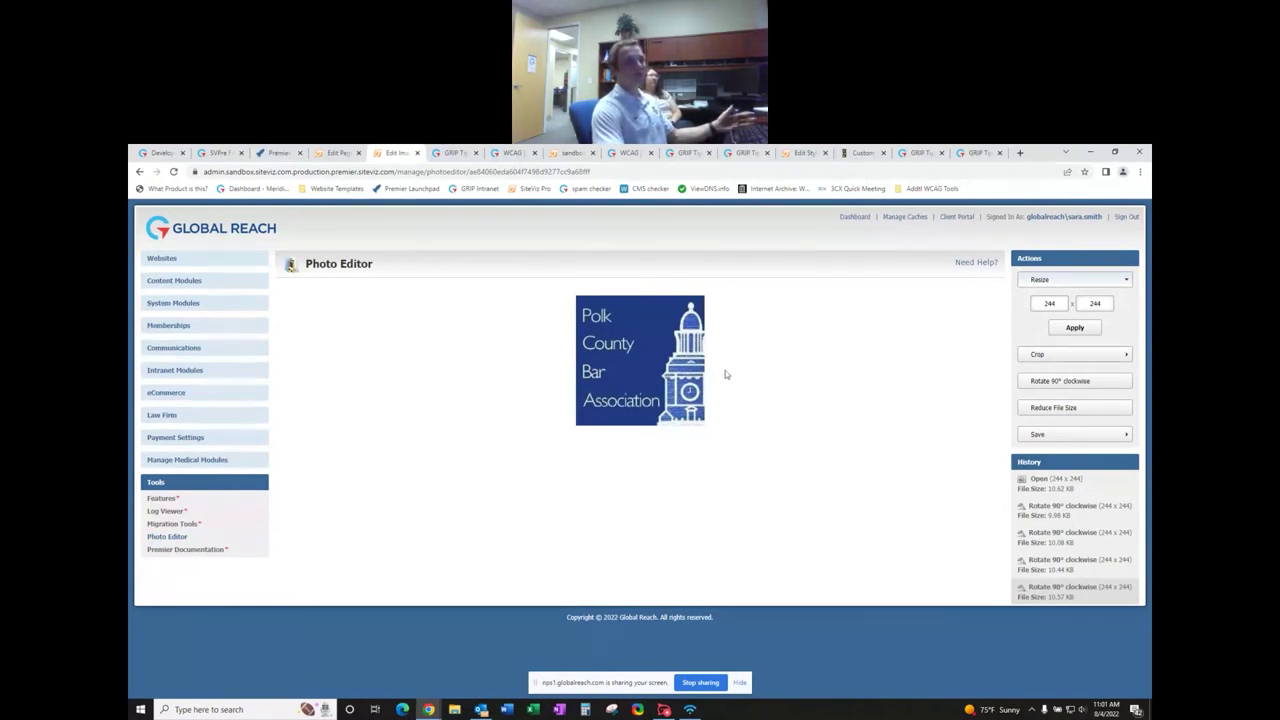
- Reduce the logo's file size and compare the file sizes across the edit history
{"action": "left_click", "coordinate": [1072, 406]}
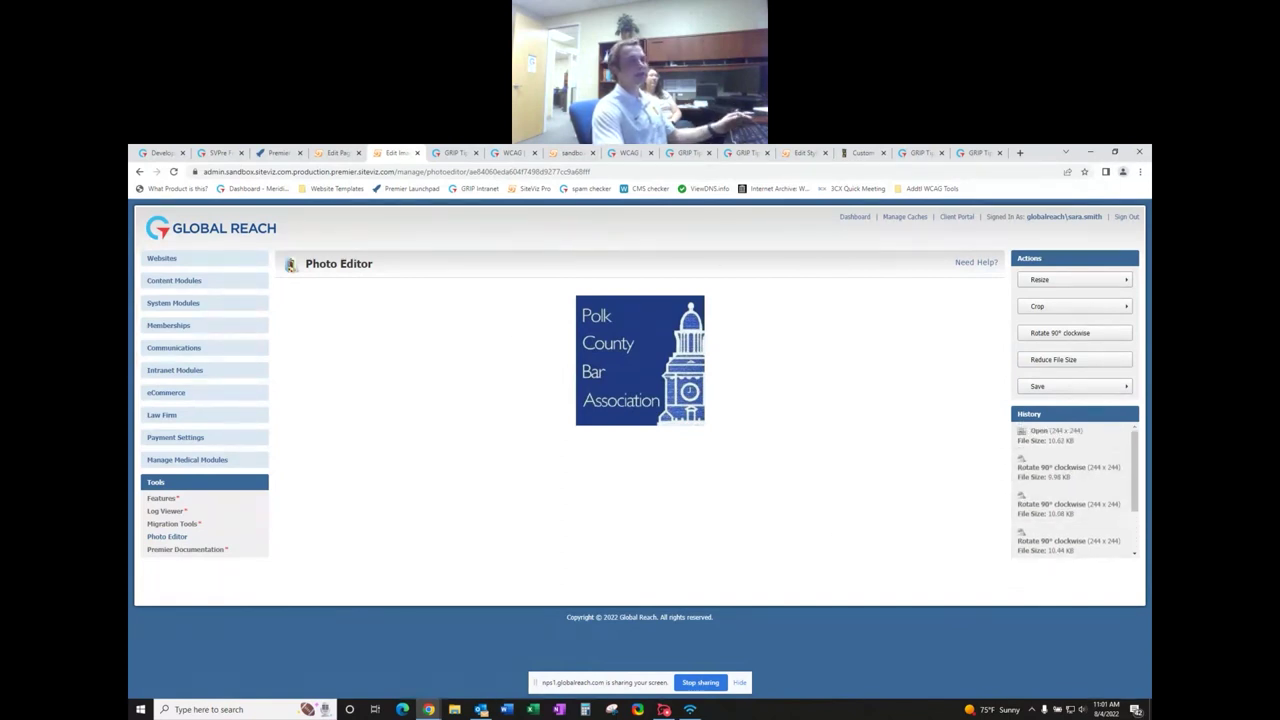
{"action": "scroll", "coordinate": [1052, 510], "scroll_direction": "down", "scroll_amount": 2}
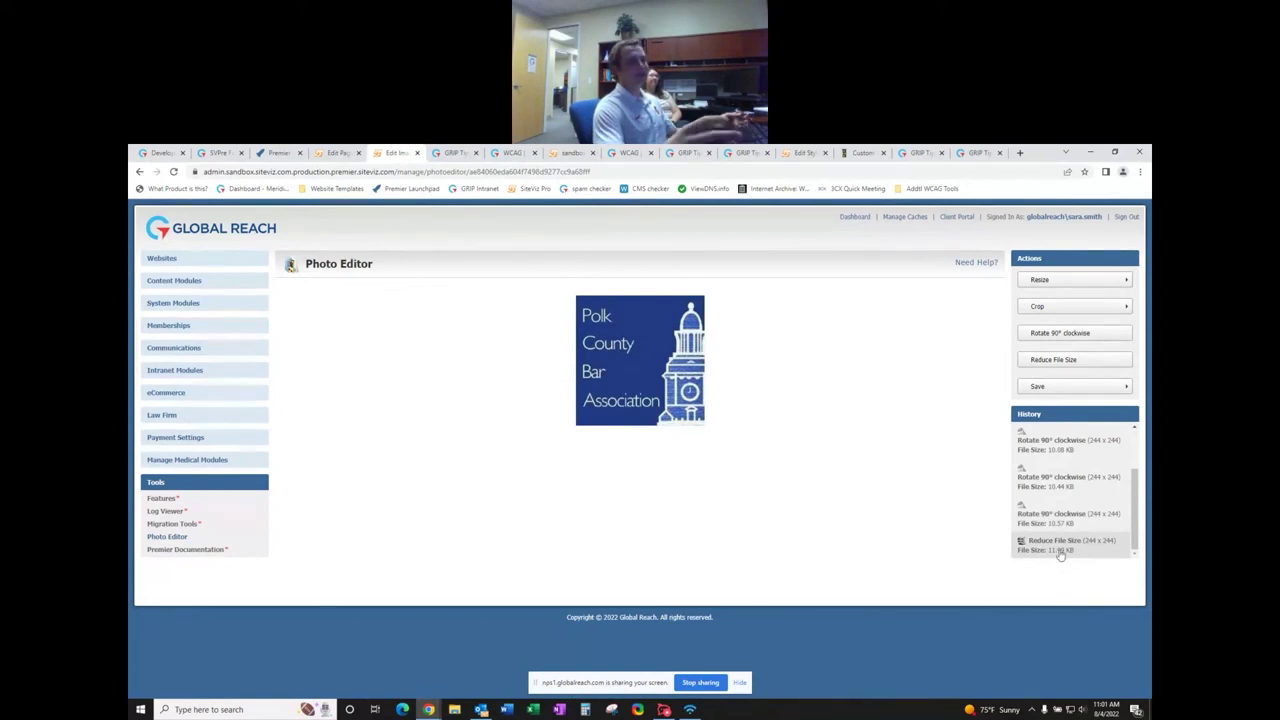
{"action": "scroll", "coordinate": [1068, 525], "scroll_direction": "up", "scroll_amount": 4}
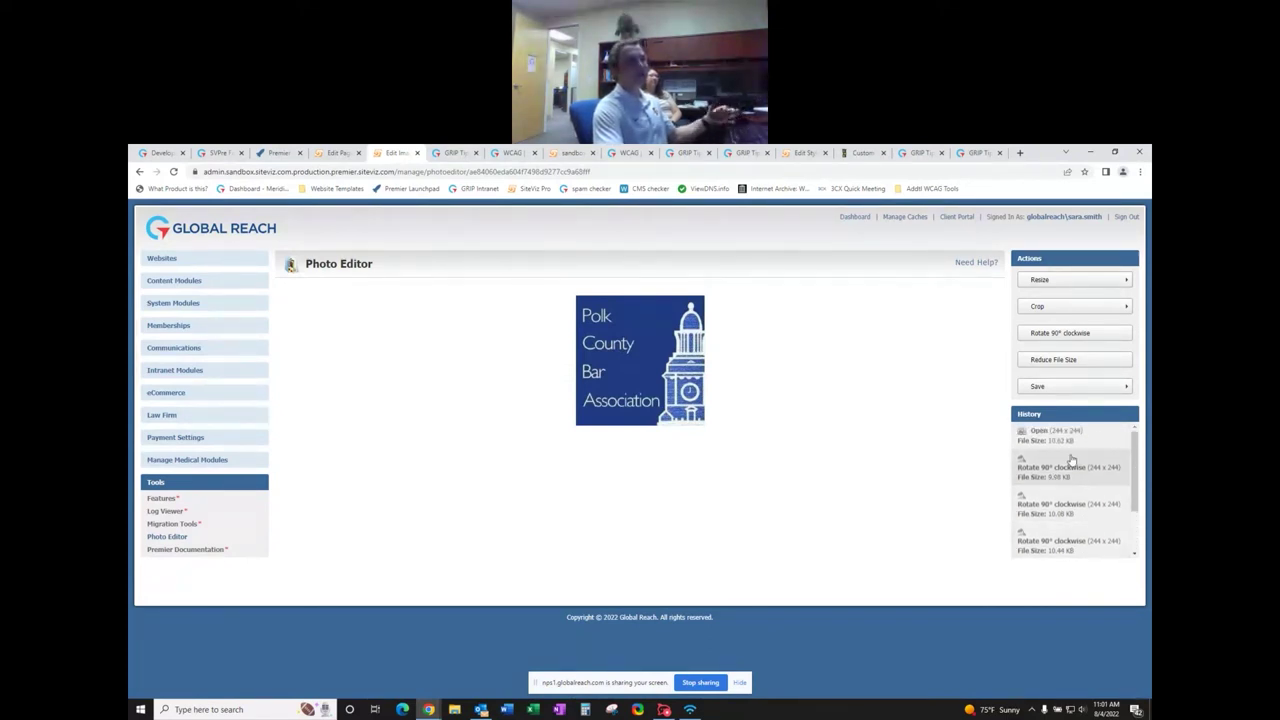
{"action": "scroll", "coordinate": [1070, 442], "scroll_direction": "down", "scroll_amount": 4}
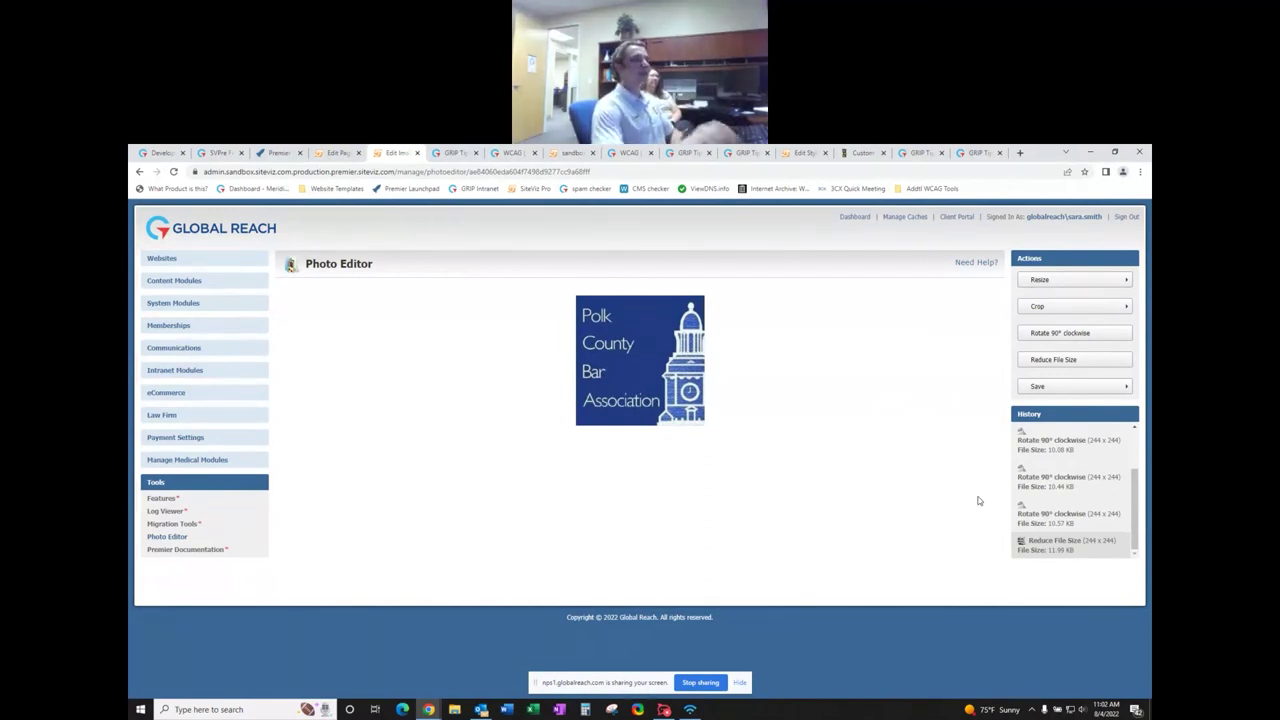
- Restart the Photo Editor tool
{"action": "left_click", "coordinate": [167, 536]}
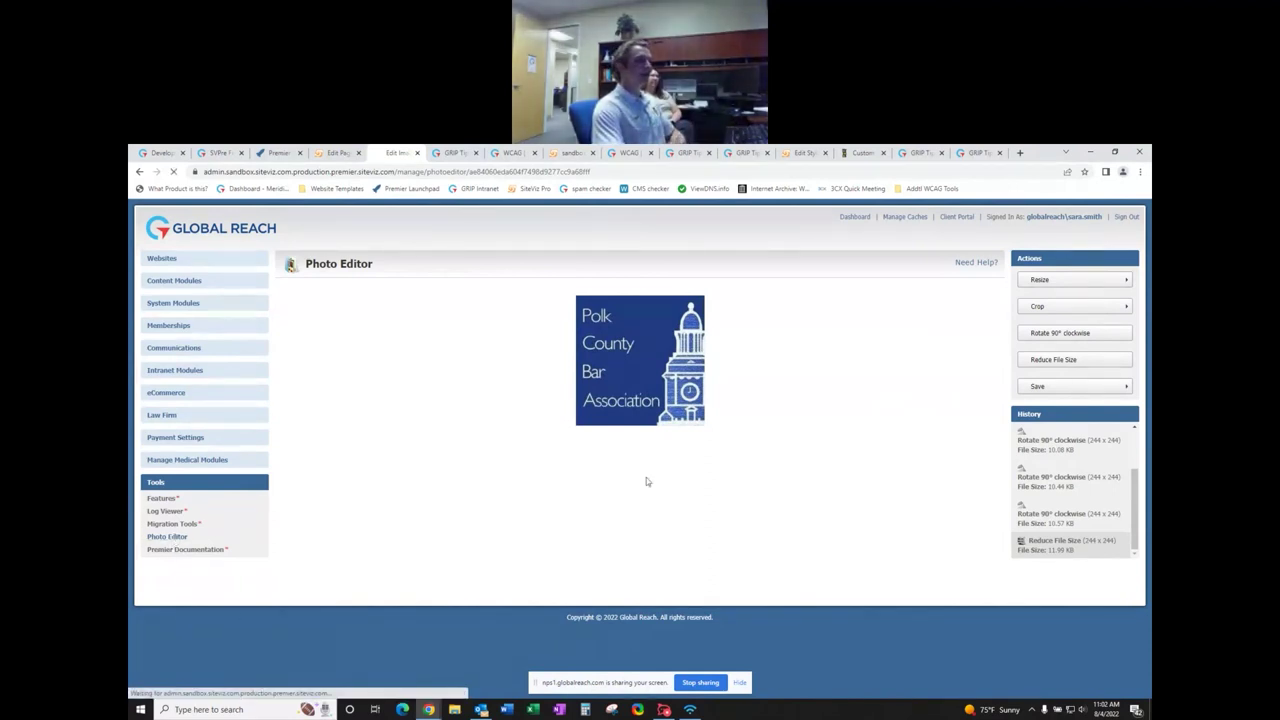